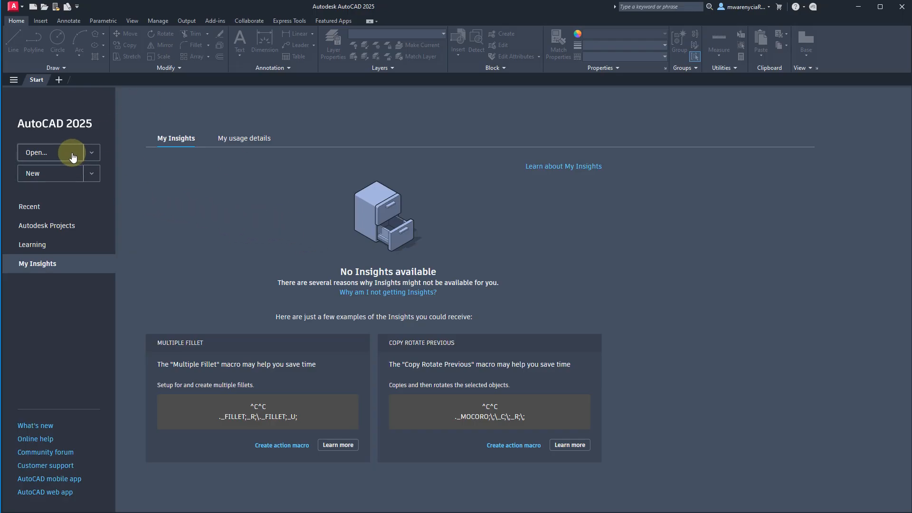
- Look over the template choices for new drawings, and create a blank drawing from the default template
{"action": "left_click", "coordinate": [91, 175]}
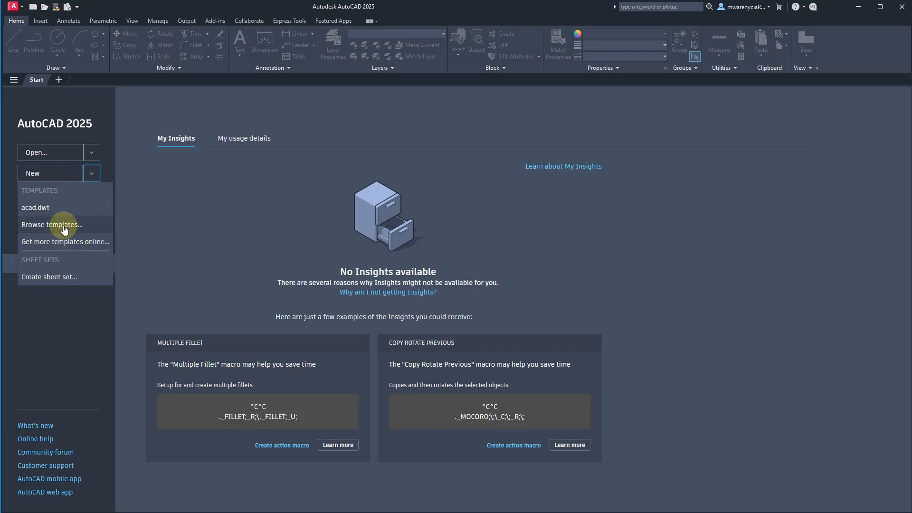
{"action": "left_click", "coordinate": [92, 176]}
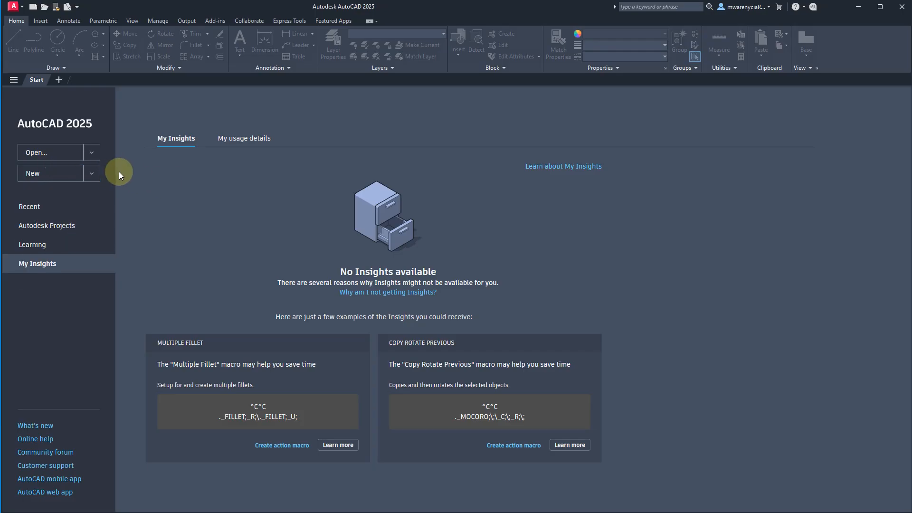
{"action": "left_click", "coordinate": [47, 175]}
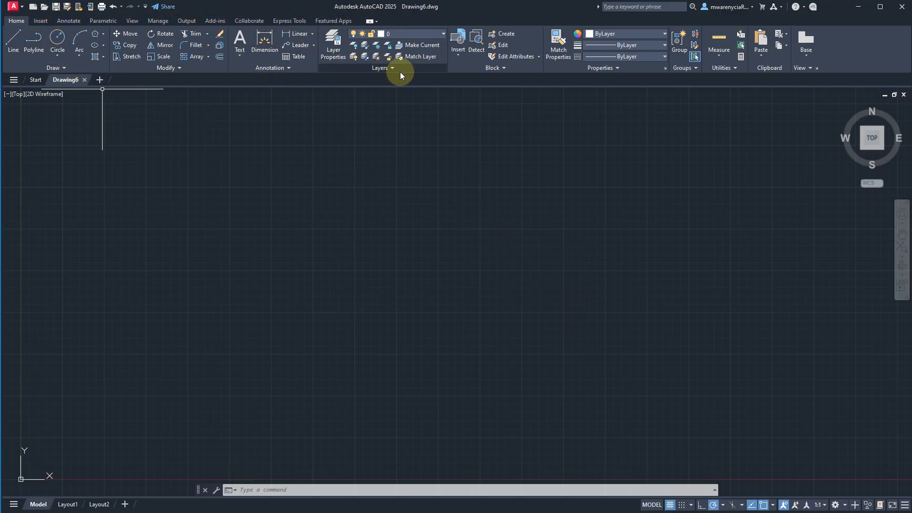
- Examine the insert, annotate, parametric and view tool groups, and briefly start the Hatch command to view its creation options before cancelling it
{"action": "left_click", "coordinate": [41, 21]}
{"action": "left_click", "coordinate": [68, 20]}
{"action": "left_click", "coordinate": [103, 21]}
{"action": "left_click", "coordinate": [133, 21]}
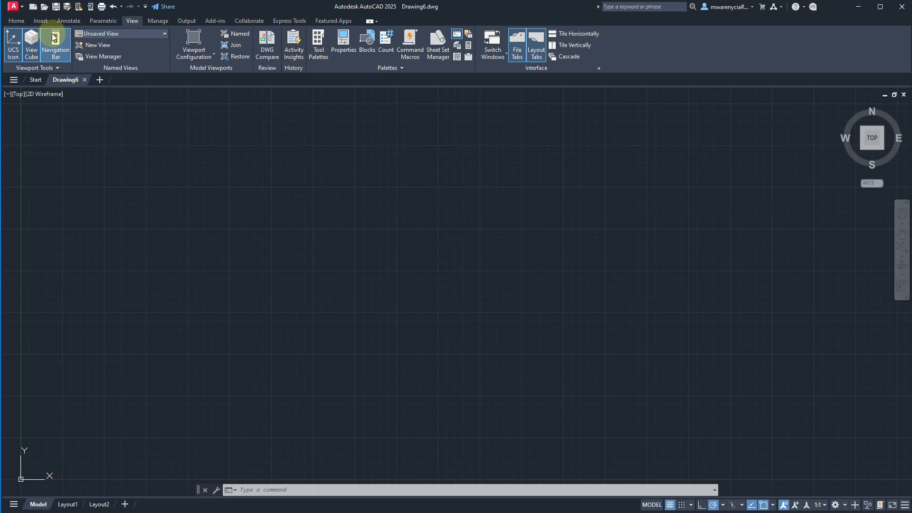
{"action": "left_click", "coordinate": [41, 21]}
{"action": "left_click", "coordinate": [17, 21]}
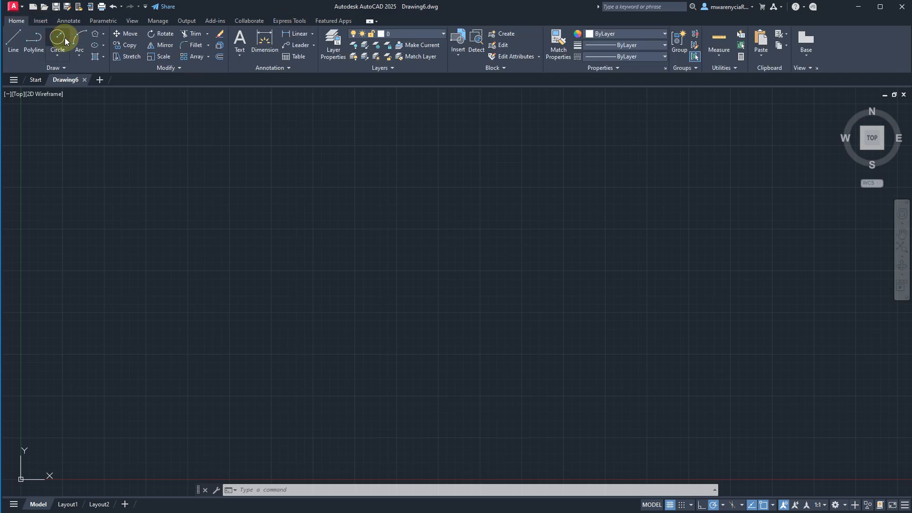
{"action": "left_click", "coordinate": [95, 58]}
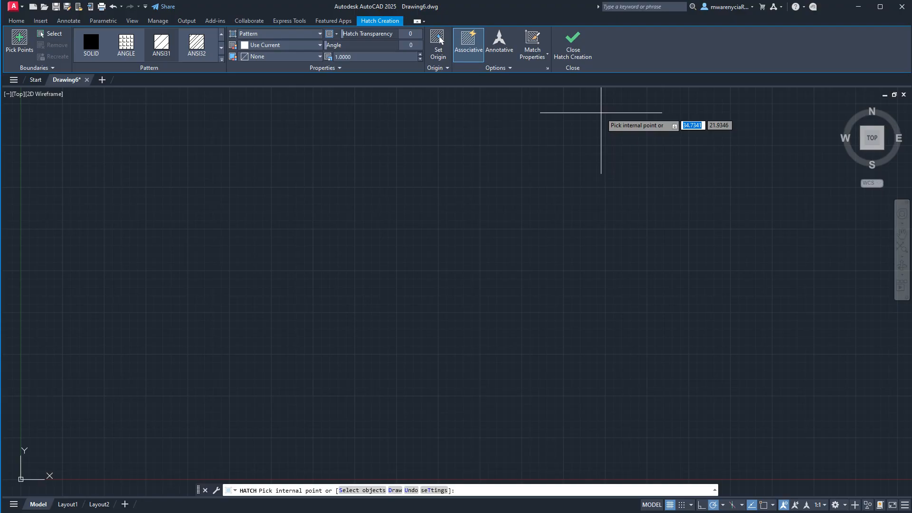
{"action": "key", "text": "Escape"}
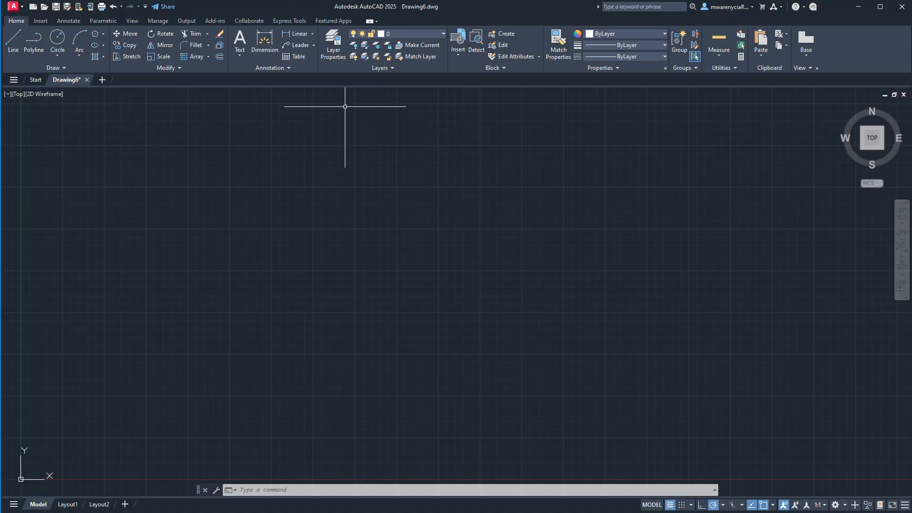
- Cycle the ribbon through its minimized display states and return it to the full display
{"action": "left_click", "coordinate": [371, 22]}
{"action": "left_click", "coordinate": [371, 22]}
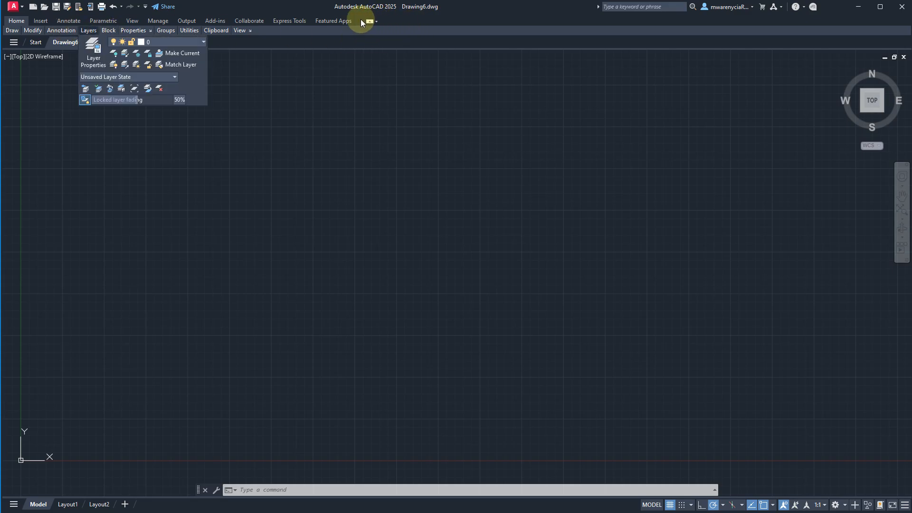
{"action": "left_click", "coordinate": [371, 20]}
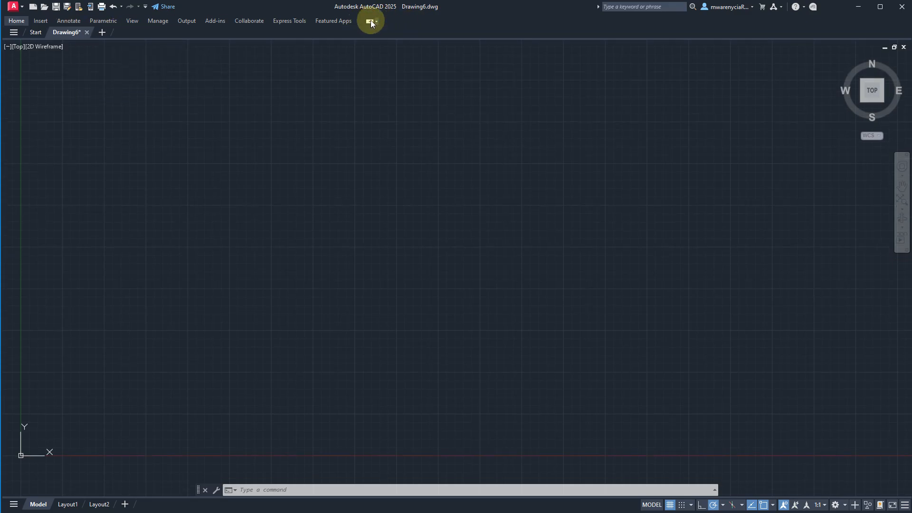
{"action": "left_click", "coordinate": [371, 20]}
{"action": "left_click", "coordinate": [371, 22]}
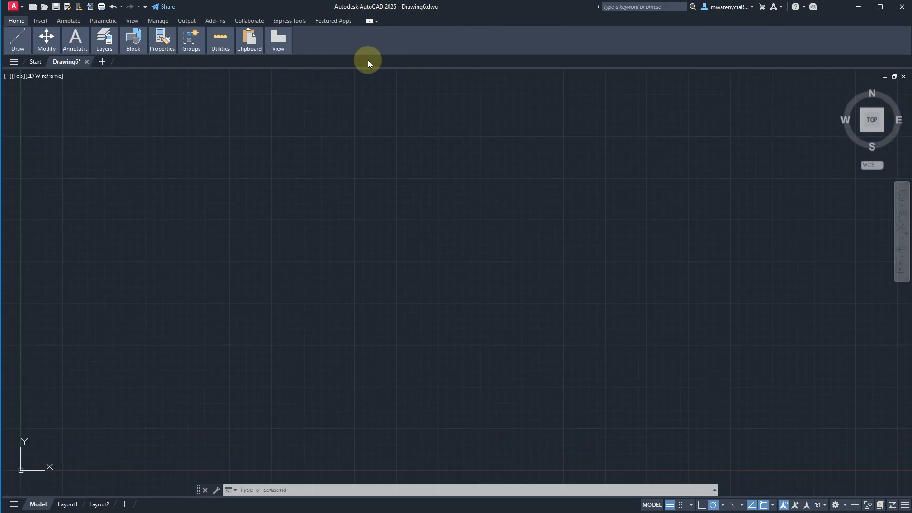
{"action": "left_click", "coordinate": [372, 24]}
{"action": "left_click", "coordinate": [372, 20]}
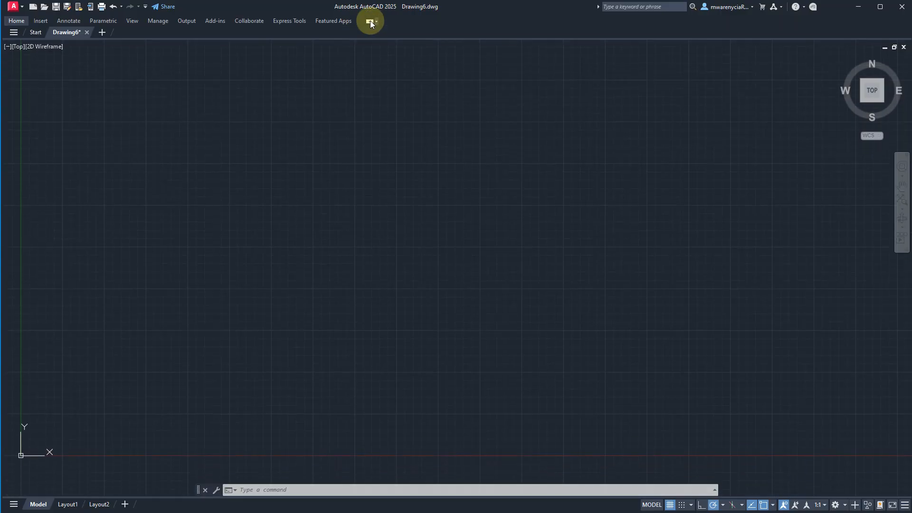
{"action": "left_click", "coordinate": [369, 20]}
{"action": "left_click", "coordinate": [370, 21]}
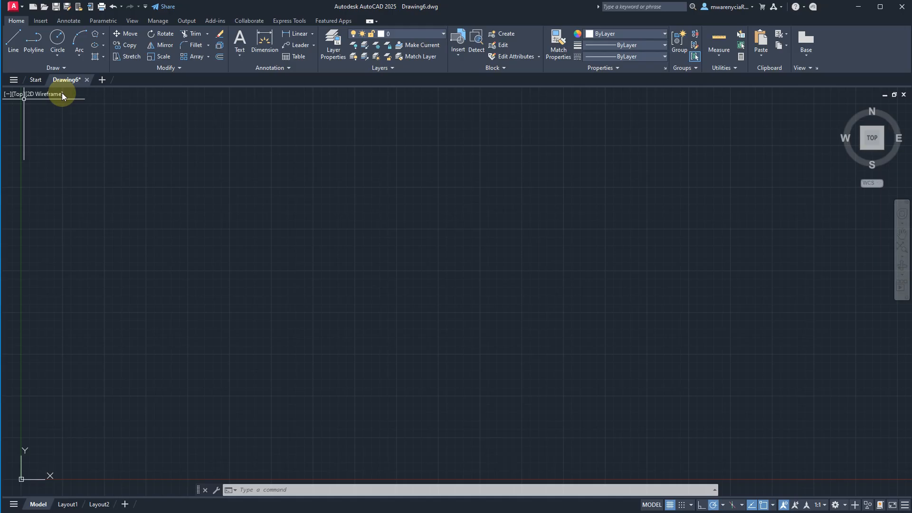
- Preview the open drawing's spaces, switch to the Start page and return to Drawing6
{"action": "mouse_move", "coordinate": [72, 82]}
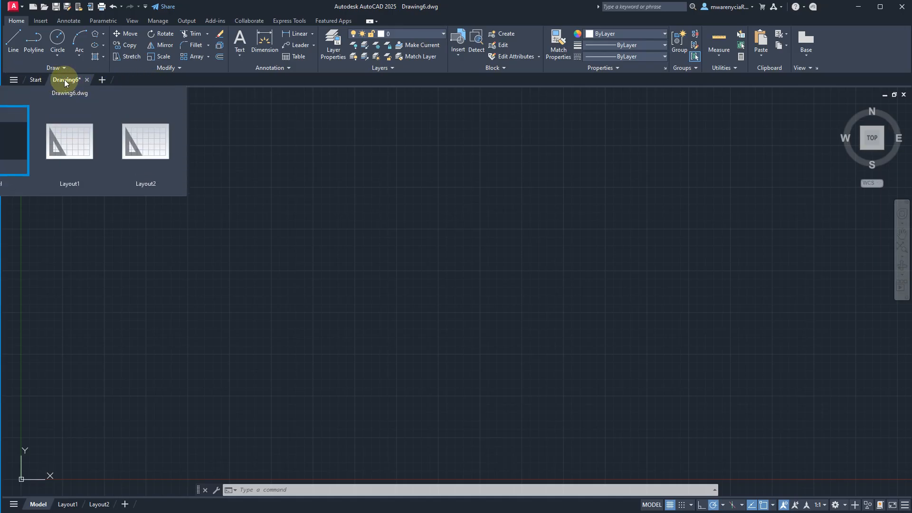
{"action": "left_click", "coordinate": [36, 79]}
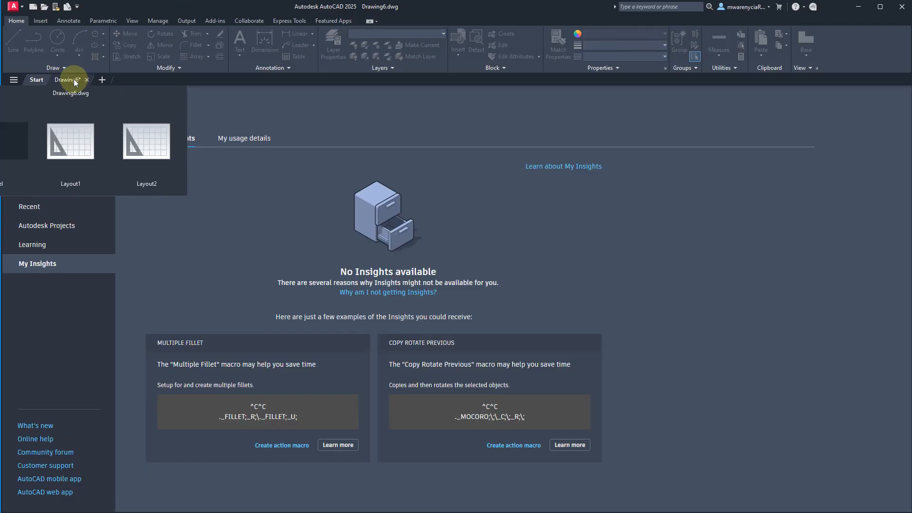
{"action": "left_click", "coordinate": [75, 81]}
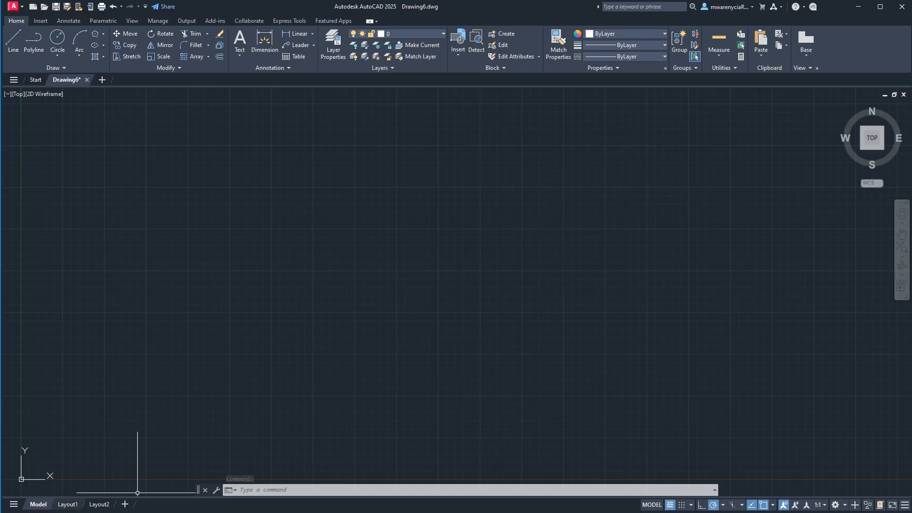
- View the Layout1 and Layout2 paper space sheets and return to model space
{"action": "left_click", "coordinate": [67, 504]}
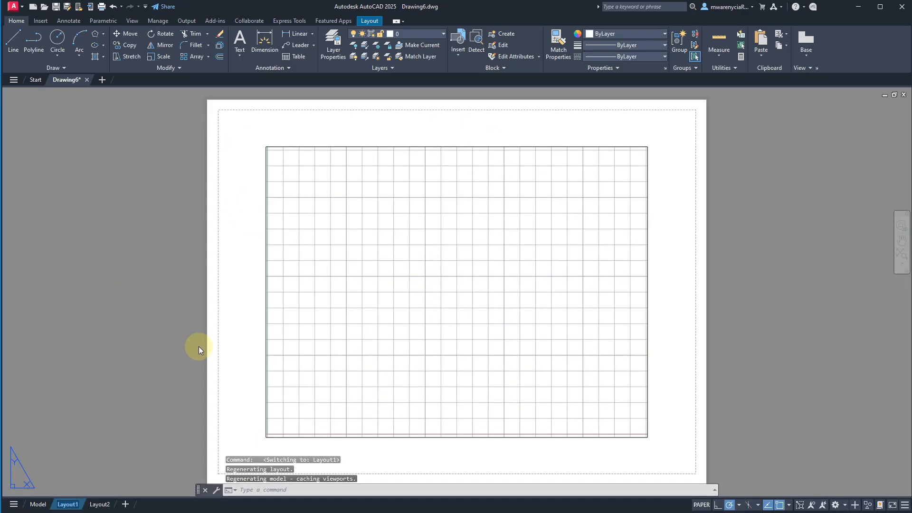
{"action": "left_click", "coordinate": [99, 504]}
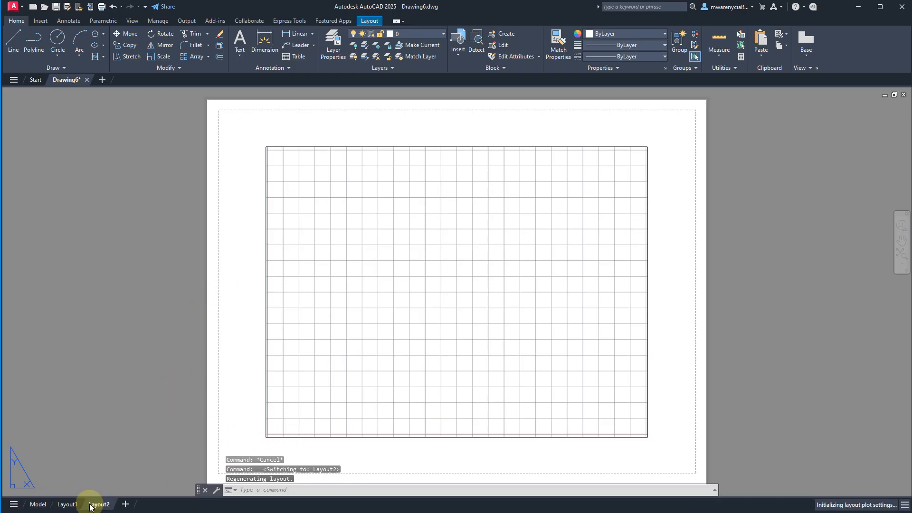
{"action": "left_click", "coordinate": [66, 507]}
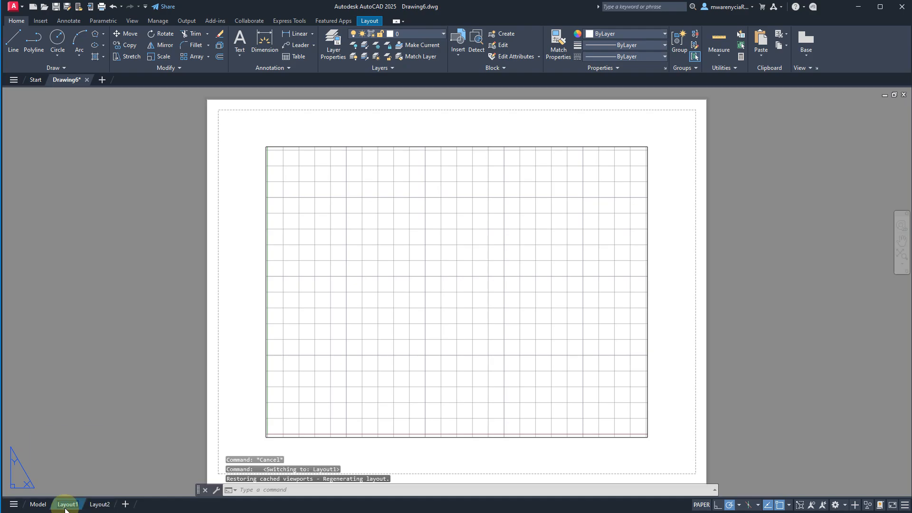
{"action": "left_click", "coordinate": [37, 505]}
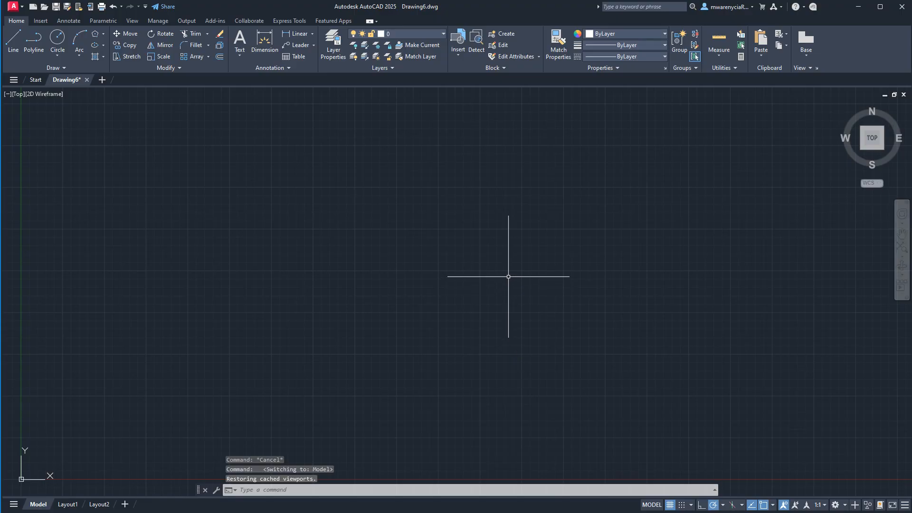
- Draw two selection windows over the empty drawing area to examine the dynamic input prompts at the crosshairs
{"action": "left_click", "coordinate": [415, 269]}
{"action": "left_click", "coordinate": [557, 295]}
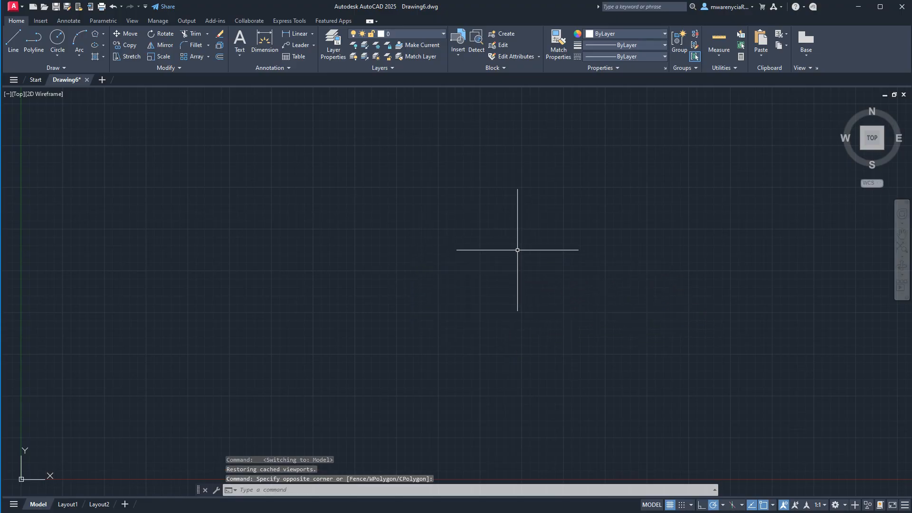
{"action": "left_click", "coordinate": [444, 191]}
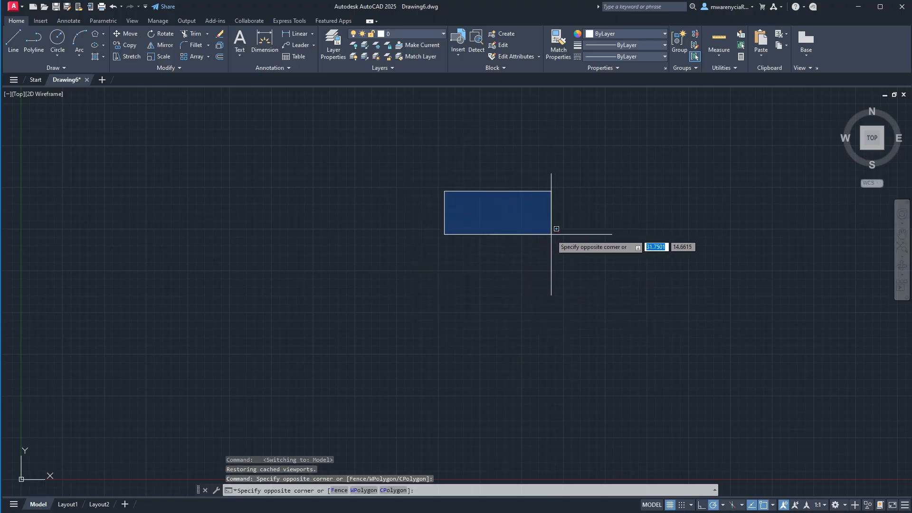
{"action": "left_click", "coordinate": [490, 239]}
{"action": "key", "text": "Escape"}
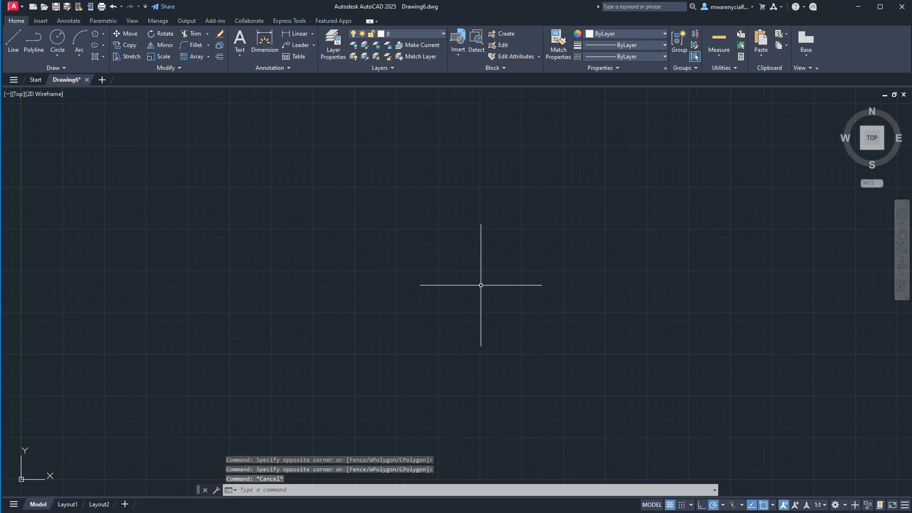
- Turn off dynamic input by setting DYNMODE to 0, and test it with a selection window in the empty drawing area
{"action": "type", "text": "DYNMODE"}
{"action": "key", "text": "Return"}
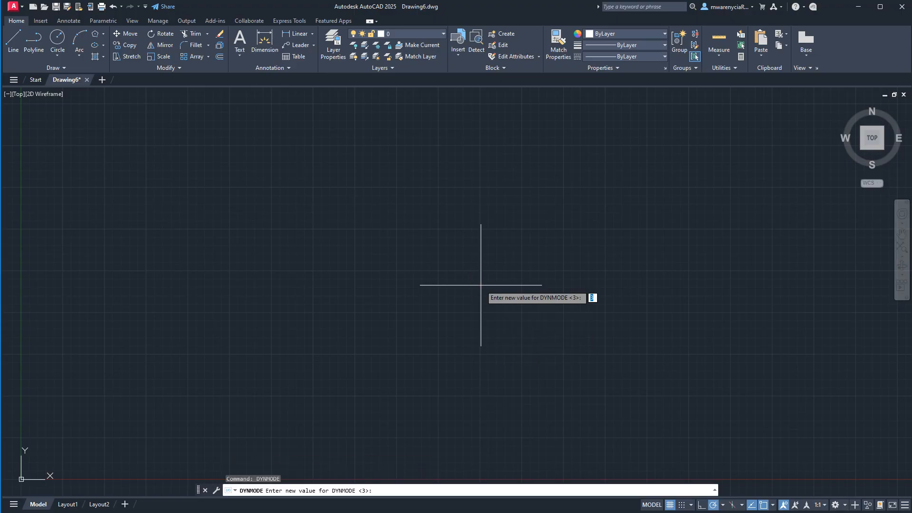
{"action": "type", "text": "0"}
{"action": "key", "text": "Return"}
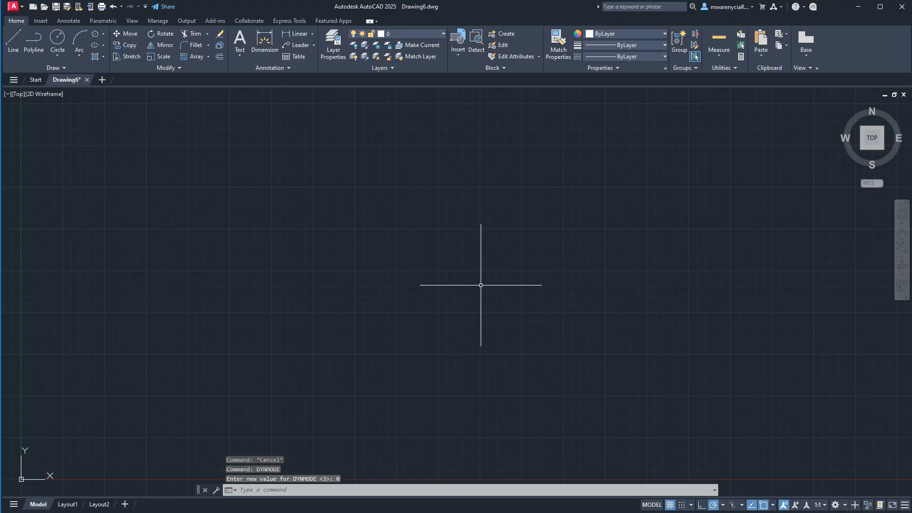
{"action": "left_click", "coordinate": [384, 316]}
{"action": "left_click", "coordinate": [521, 276]}
{"action": "left_click", "coordinate": [522, 275]}
{"action": "left_click", "coordinate": [521, 275]}
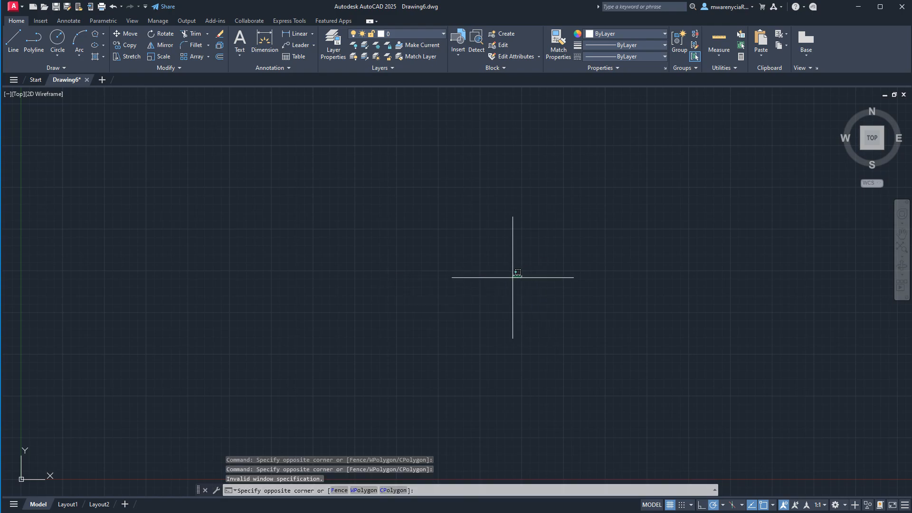
{"action": "key", "text": "Escape"}
- Turn dynamic input back on by setting DYNMODE to 3
{"action": "key", "text": "Return"}
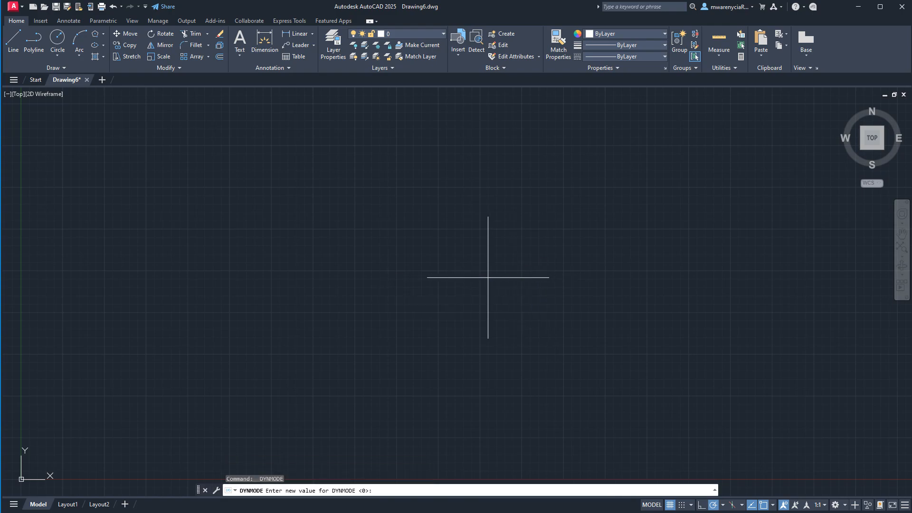
{"action": "type", "text": "3"}
{"action": "key", "text": "Return"}
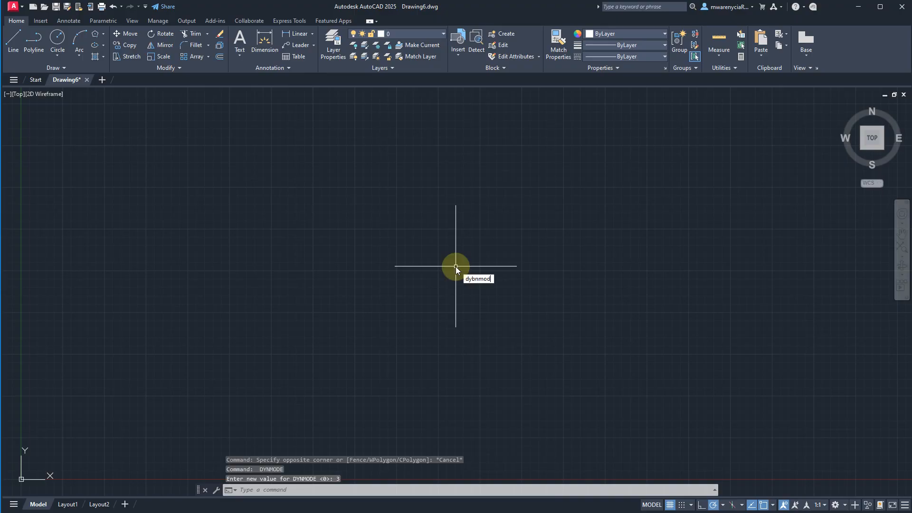
- Run DYNMODE again with a value of 3, and draw an empty selection window to check the dynamic prompts
{"action": "type", "text": "dybnmod"}
{"action": "key", "text": "BackSpace"}
{"action": "key", "text": "BackSpace"}
{"action": "key", "text": "BackSpace"}
{"action": "key", "text": "BackSpace"}
{"action": "key", "text": "BackSpace"}
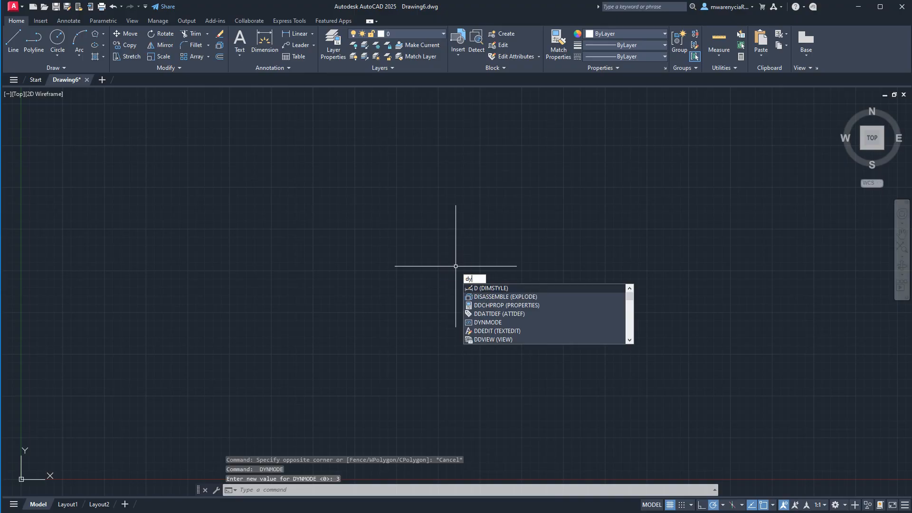
{"action": "type", "text": "nmode"}
{"action": "key", "text": "Return"}
{"action": "type", "text": "3"}
{"action": "key", "text": "Return"}
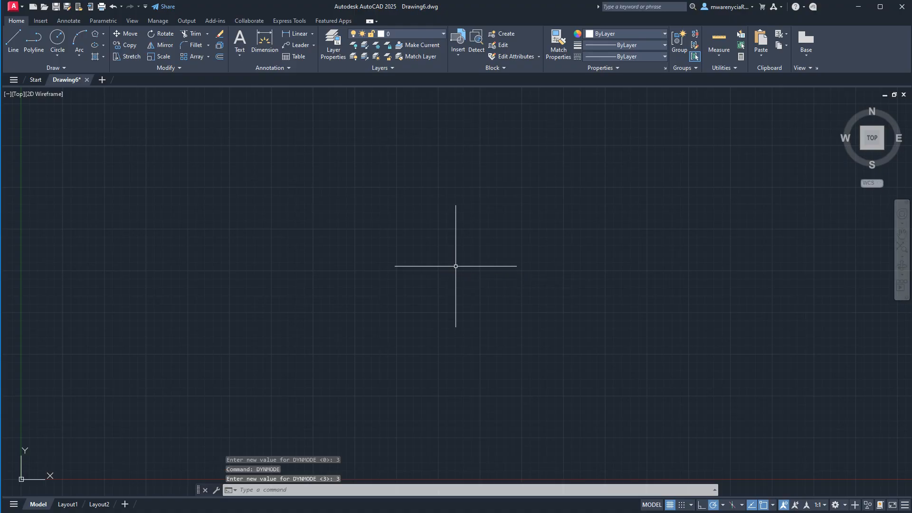
{"action": "left_click", "coordinate": [455, 266]}
{"action": "left_click", "coordinate": [560, 198]}
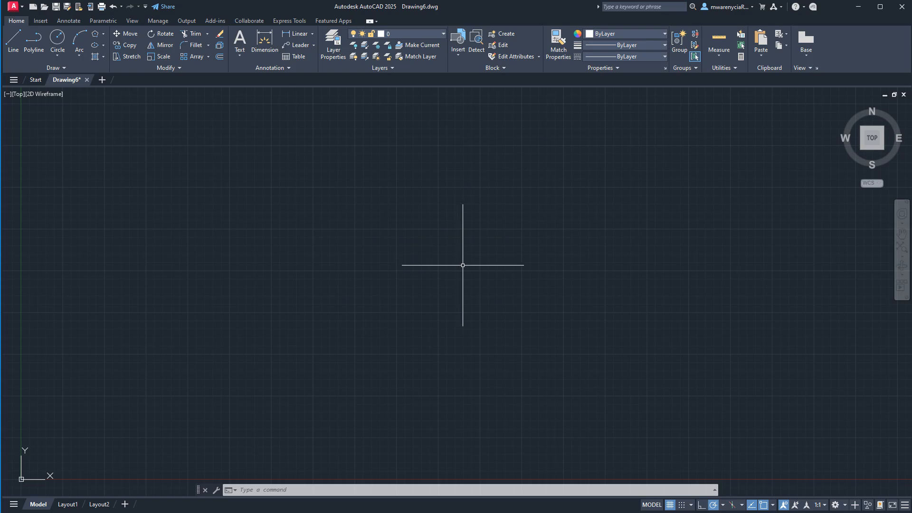
- Open the Drawing Units settings with the UNITS command, examine them and close the dialog
{"action": "type", "text": "unit"}
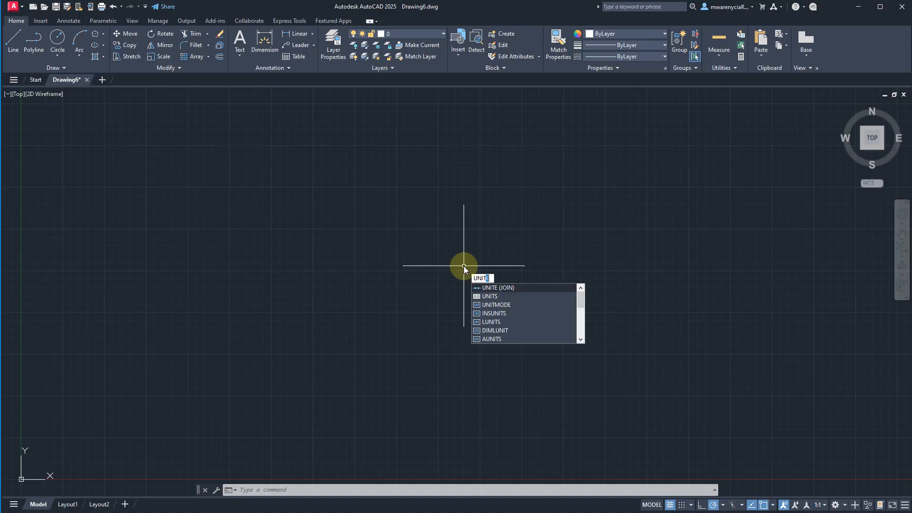
{"action": "type", "text": "s"}
{"action": "key", "text": "Return"}
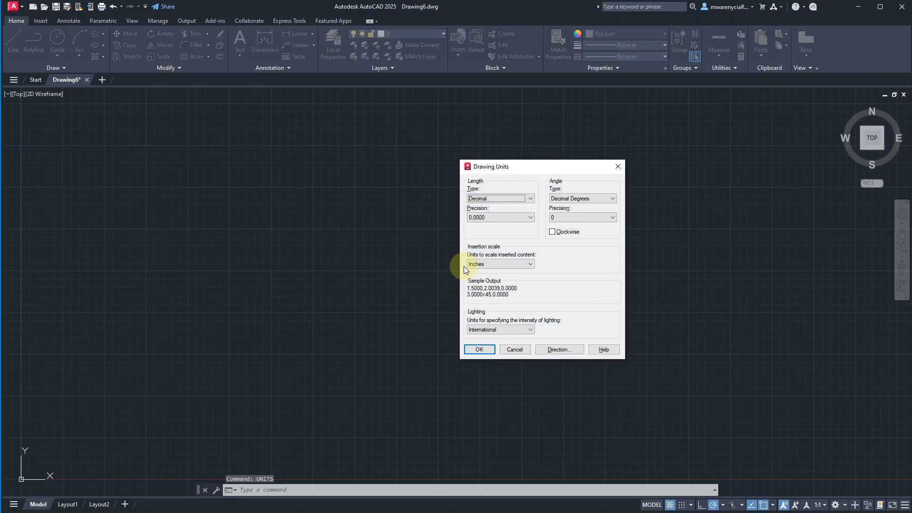
{"action": "key", "text": "Return"}
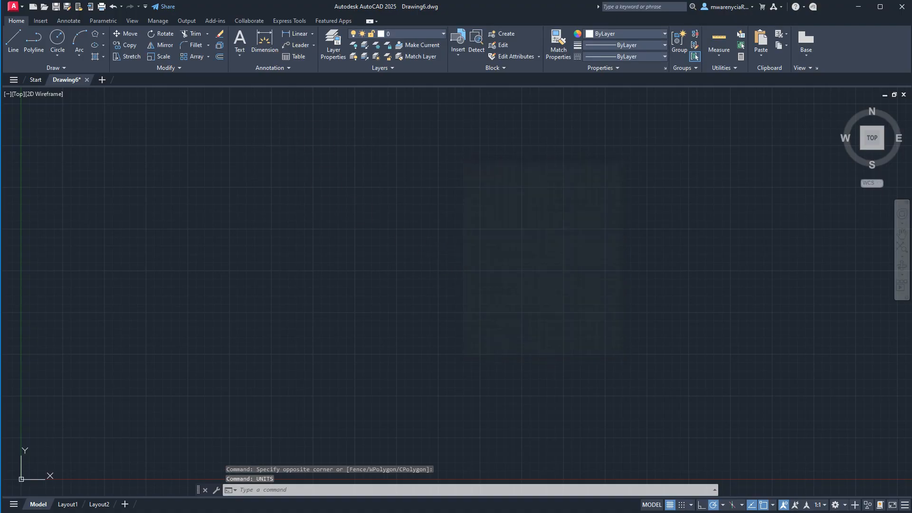
- Open the Drawing Units settings from the application's drawing utilities and set the length type to Architectural
{"action": "left_click", "coordinate": [21, 8]}
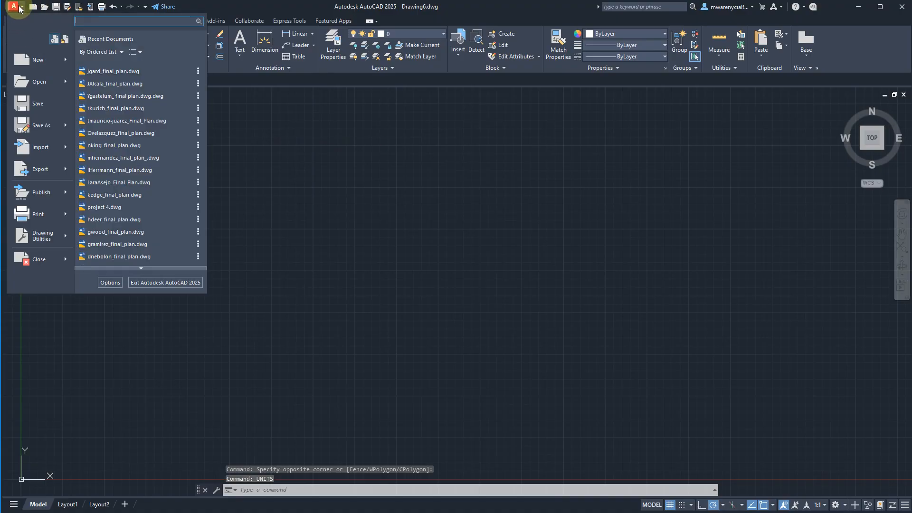
{"action": "mouse_move", "coordinate": [67, 240]}
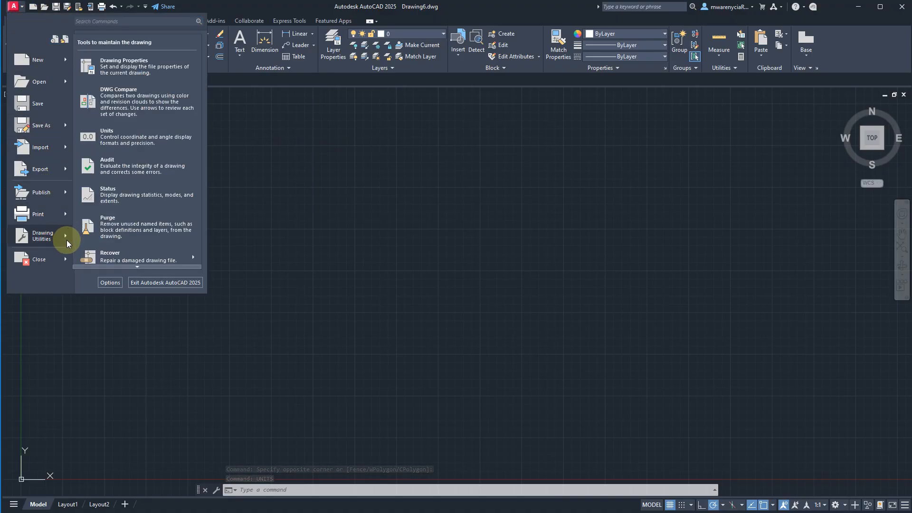
{"action": "left_click", "coordinate": [95, 140]}
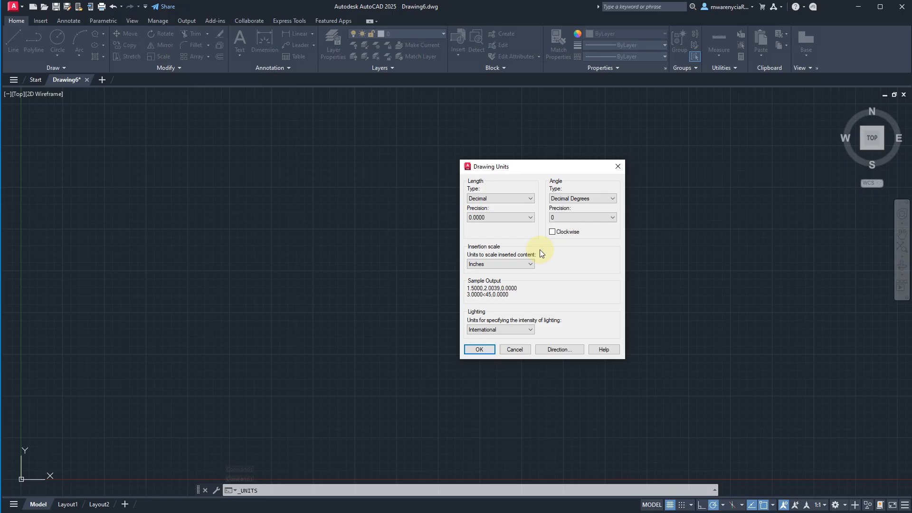
{"action": "left_click", "coordinate": [508, 196]}
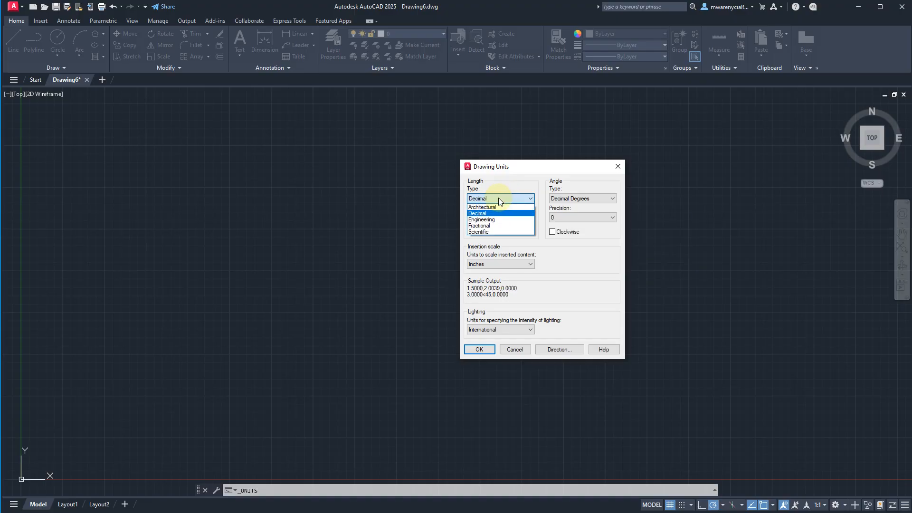
{"action": "left_click", "coordinate": [498, 206]}
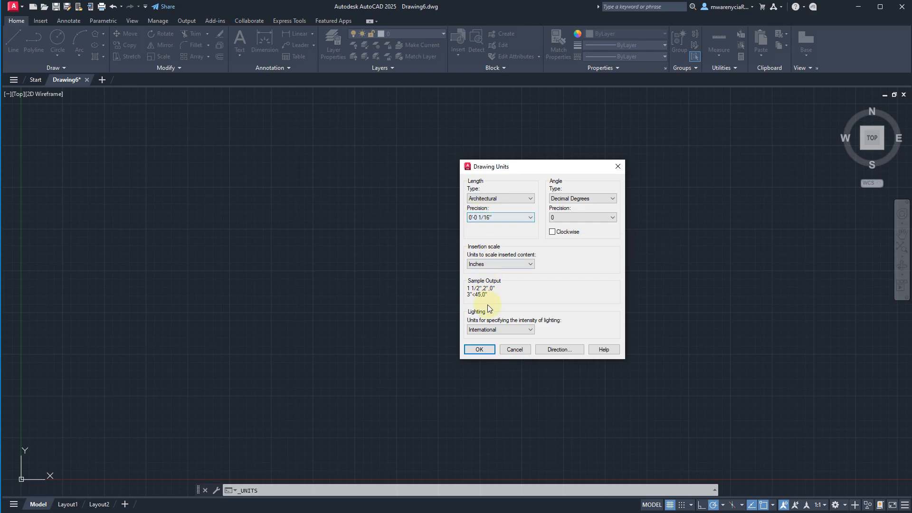
- Keep East as the base angle in the direction control settings, and accept the drawing units
{"action": "left_click", "coordinate": [545, 350]}
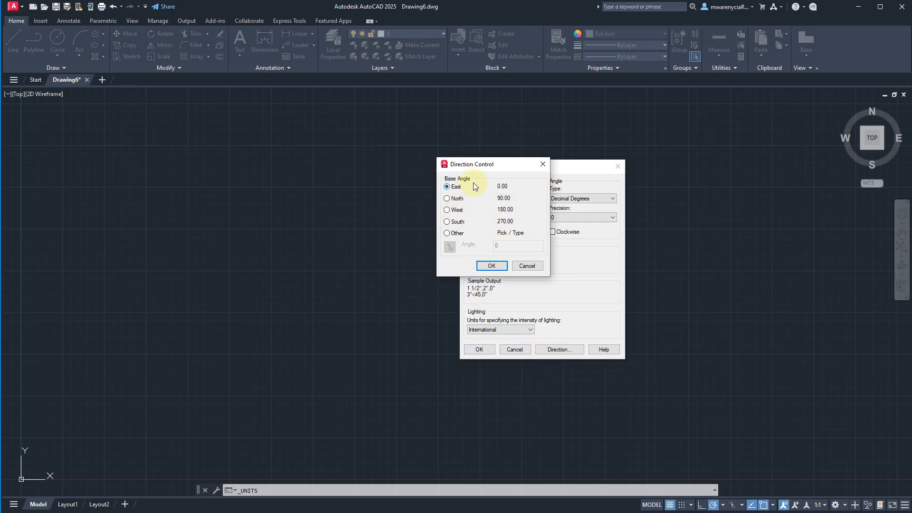
{"action": "left_click", "coordinate": [489, 266]}
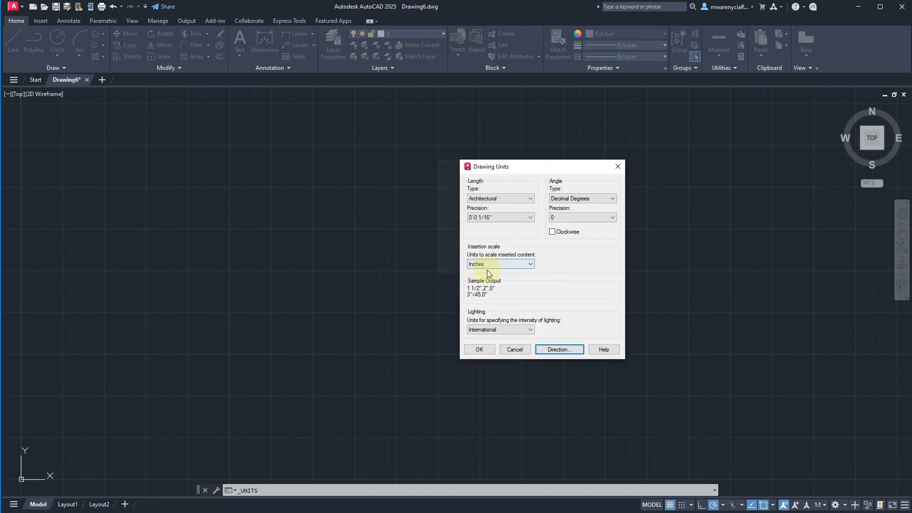
{"action": "left_click", "coordinate": [478, 351]}
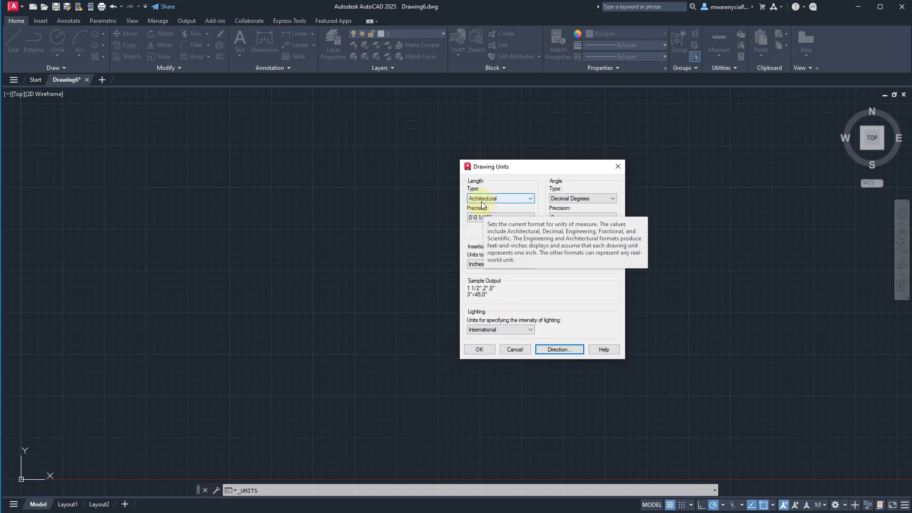
{"action": "left_click", "coordinate": [483, 351]}
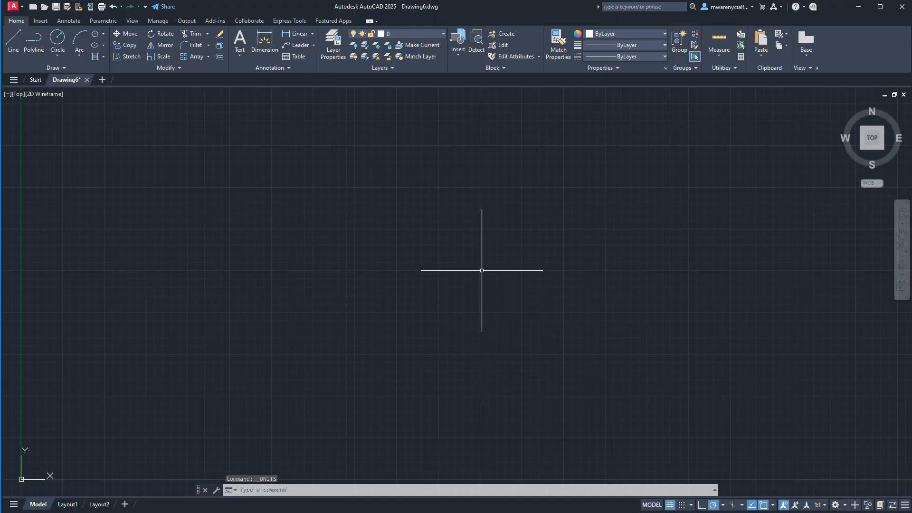
- Practise zooming in and out and panning around the origin in the empty drawing area
{"action": "scroll", "coordinate": [475, 263], "scroll_direction": "down", "scroll_amount": 3}
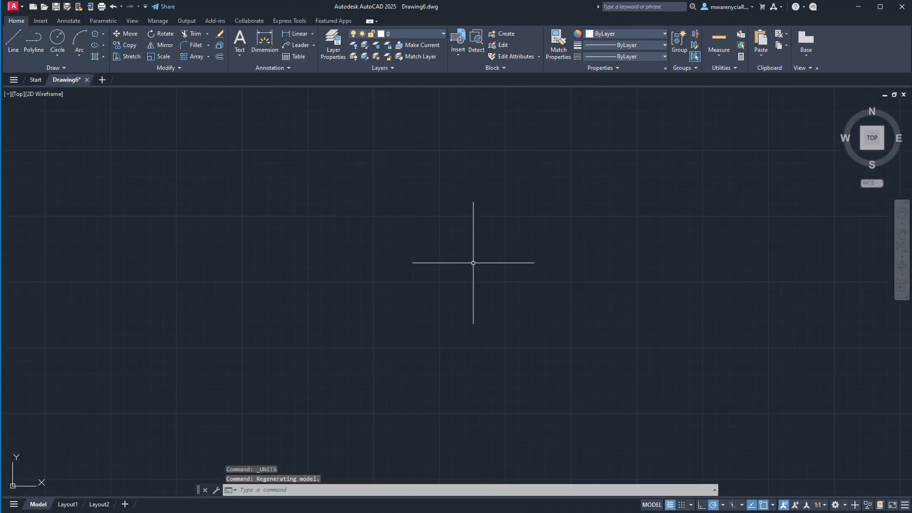
{"action": "mouse_move", "coordinate": [454, 257]}
{"action": "middle_mouse_down"}
{"action": "mouse_move", "coordinate": [491, 204]}
{"action": "mouse_move", "coordinate": [637, 198]}
{"action": "mouse_move", "coordinate": [505, 241]}
{"action": "mouse_move", "coordinate": [480, 258]}
{"action": "middle_mouse_up"}
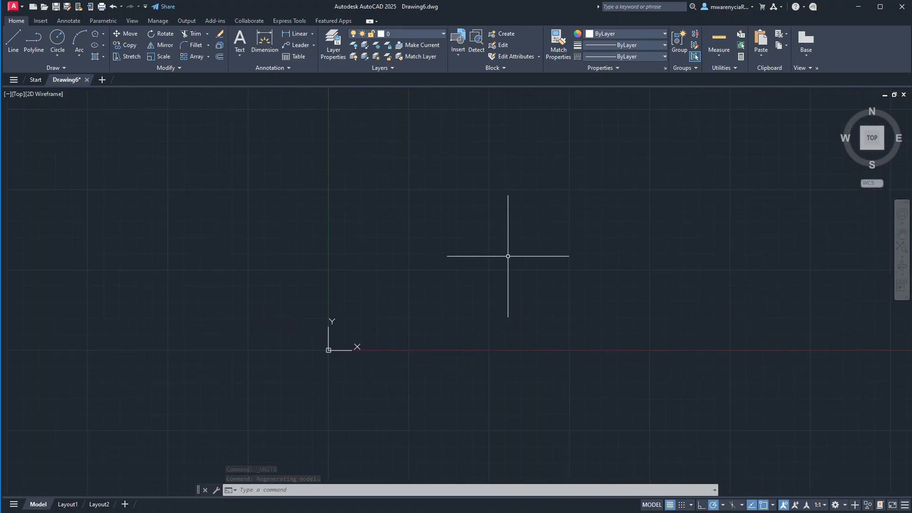
{"action": "scroll", "coordinate": [393, 271], "scroll_direction": "down", "scroll_amount": 8}
{"action": "scroll", "coordinate": [389, 283], "scroll_direction": "up", "scroll_amount": 4}
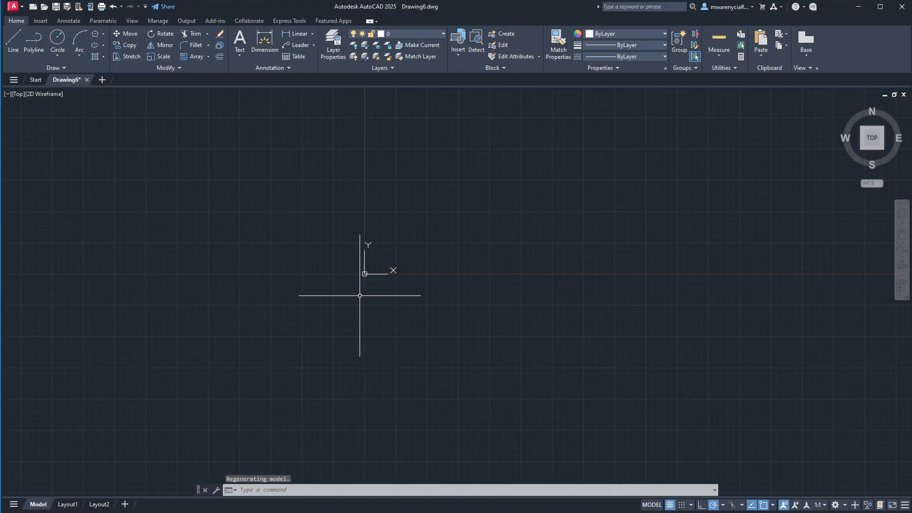
{"action": "scroll", "coordinate": [356, 275], "scroll_direction": "up", "scroll_amount": 3}
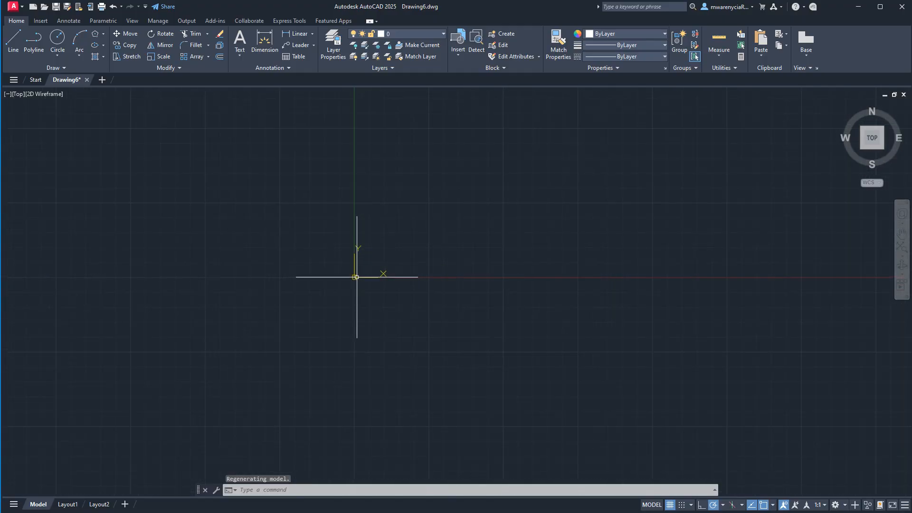
{"action": "scroll", "coordinate": [812, 95], "scroll_direction": "up", "scroll_amount": 3}
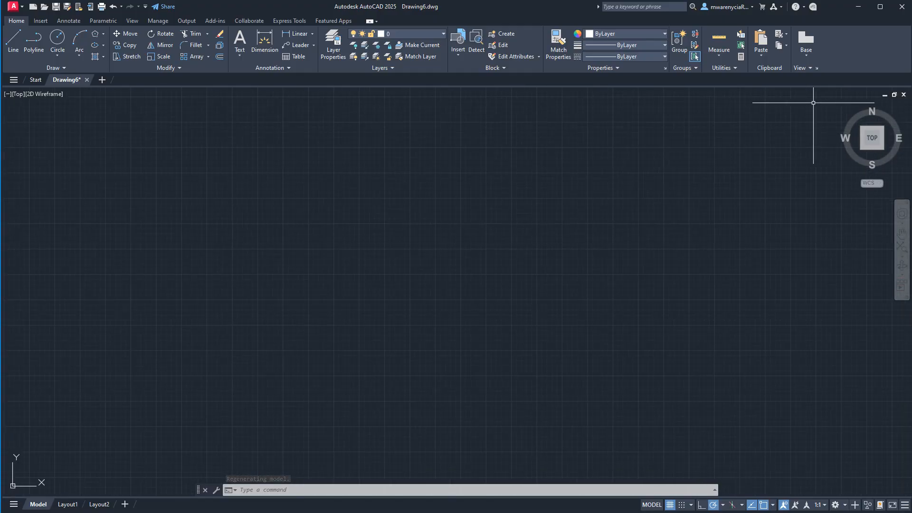
{"action": "scroll", "coordinate": [418, 373], "scroll_direction": "down", "scroll_amount": 4}
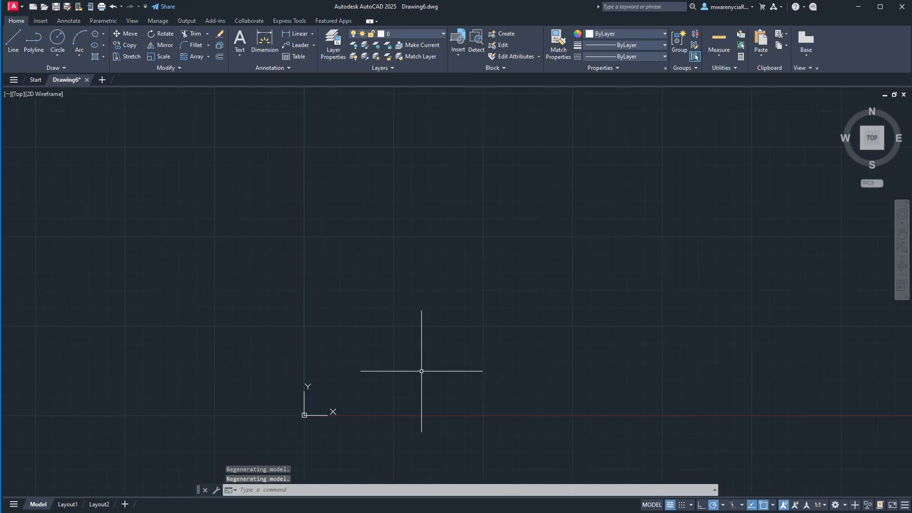
{"action": "middle_click_drag", "start_coordinate": [302, 432], "coordinate": [434, 311]}
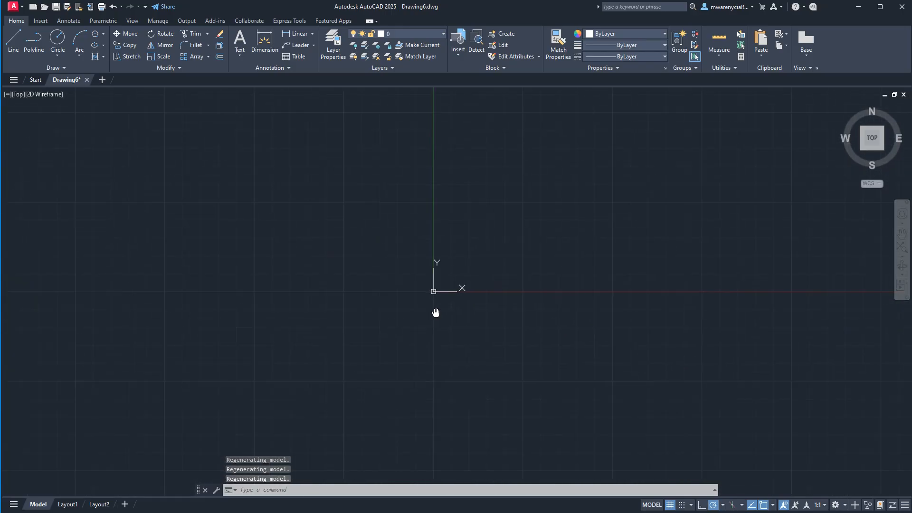
{"action": "scroll", "coordinate": [476, 268], "scroll_direction": "up", "scroll_amount": 4}
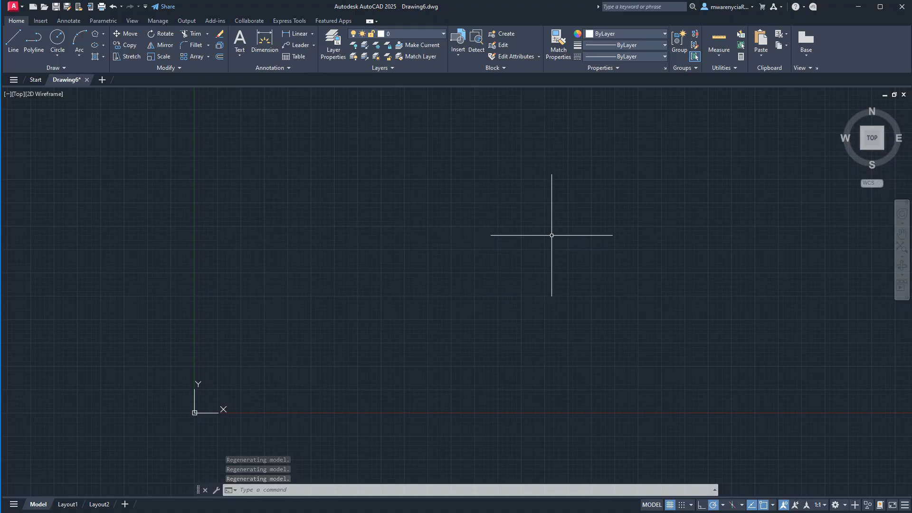
- Draw a single short diagonal line just above the X axis near the origin with the Line command
{"action": "type", "text": "l"}
{"action": "key", "text": "Return"}
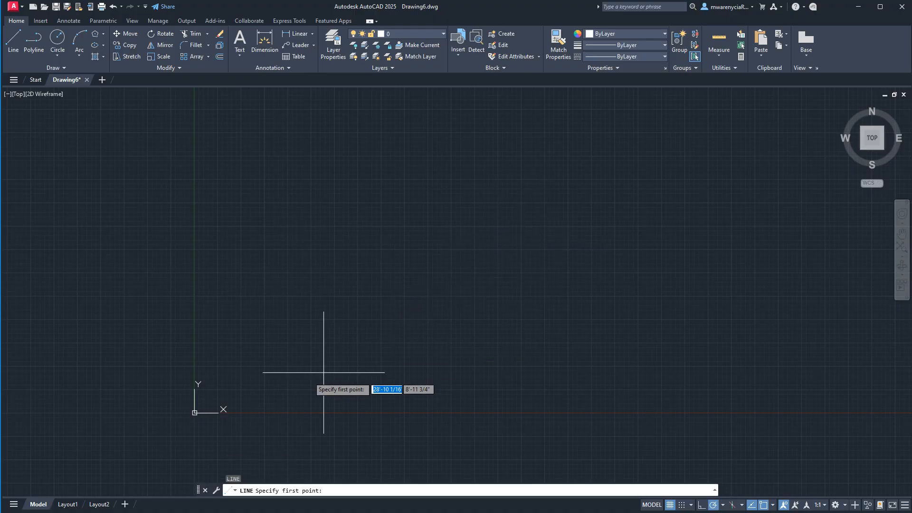
{"action": "left_click", "coordinate": [240, 376]}
{"action": "left_click", "coordinate": [268, 348]}
{"action": "key", "text": "Escape"}
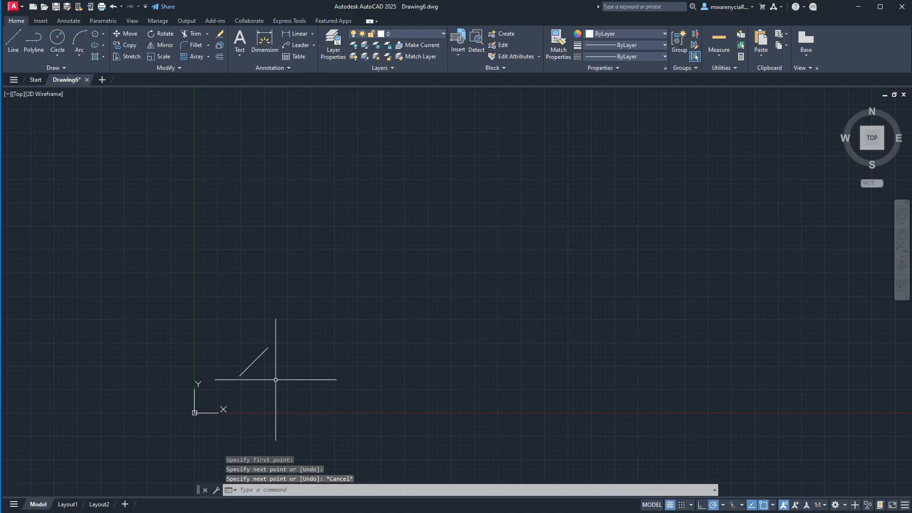
- Zoom far out from the short diagonal line and pan the view around the origin
{"action": "middle_click_drag", "start_coordinate": [540, 341], "coordinate": [419, 376]}
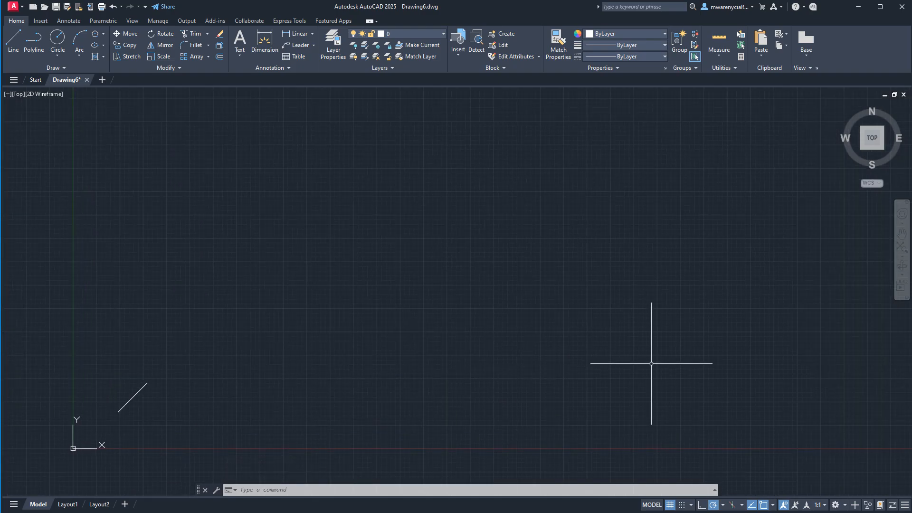
{"action": "middle_click_drag", "start_coordinate": [673, 349], "coordinate": [670, 348]}
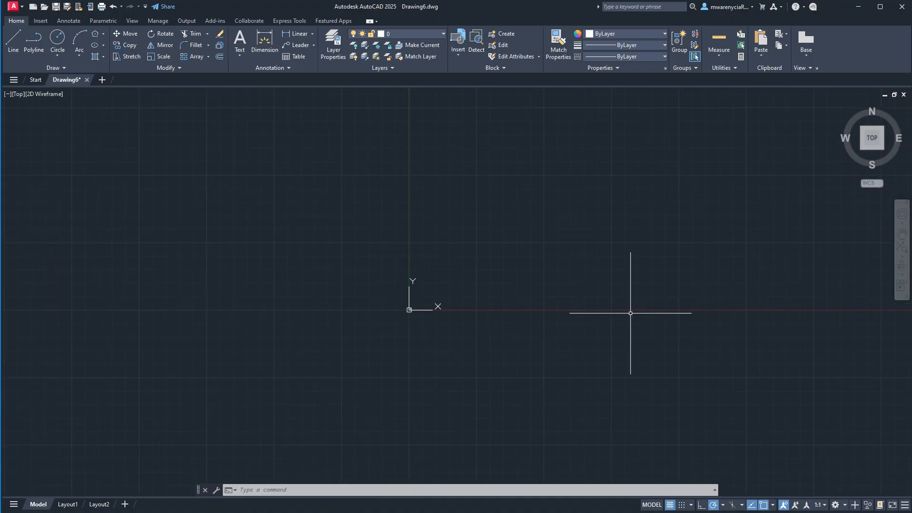
{"action": "middle_click_drag", "start_coordinate": [423, 351], "coordinate": [238, 387]}
{"action": "scroll", "coordinate": [238, 387], "scroll_direction": "up", "scroll_amount": 4}
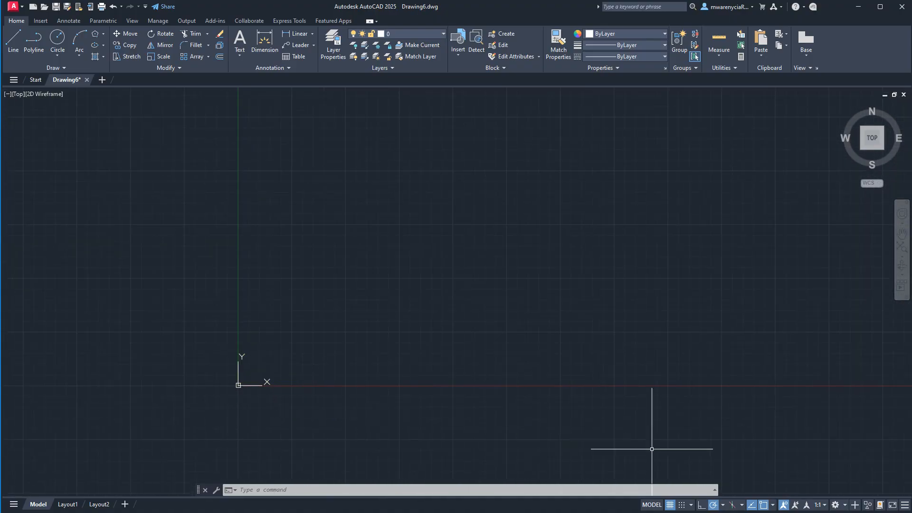
{"action": "scroll", "coordinate": [523, 405], "scroll_direction": "up", "scroll_amount": 6}
{"action": "scroll", "coordinate": [328, 365], "scroll_direction": "down", "scroll_amount": 7}
{"action": "middle_click_drag", "start_coordinate": [328, 365], "coordinate": [519, 373]}
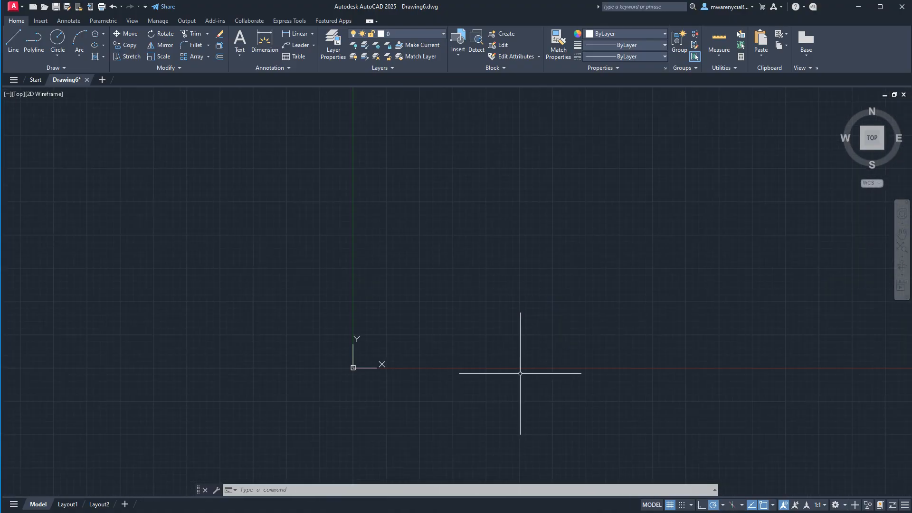
{"action": "type", "text": "l"}
{"action": "key", "text": "Return"}
{"action": "left_click", "coordinate": [409, 307]}
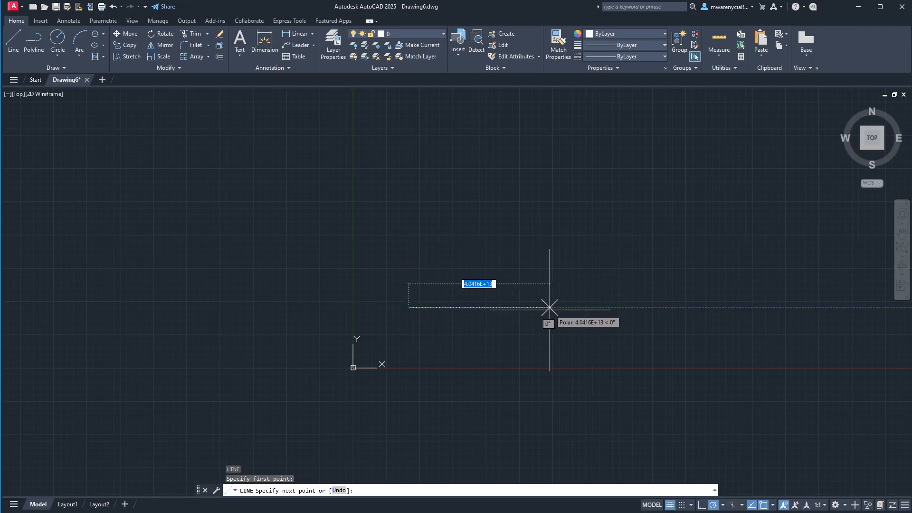
{"action": "key", "text": "Escape"}
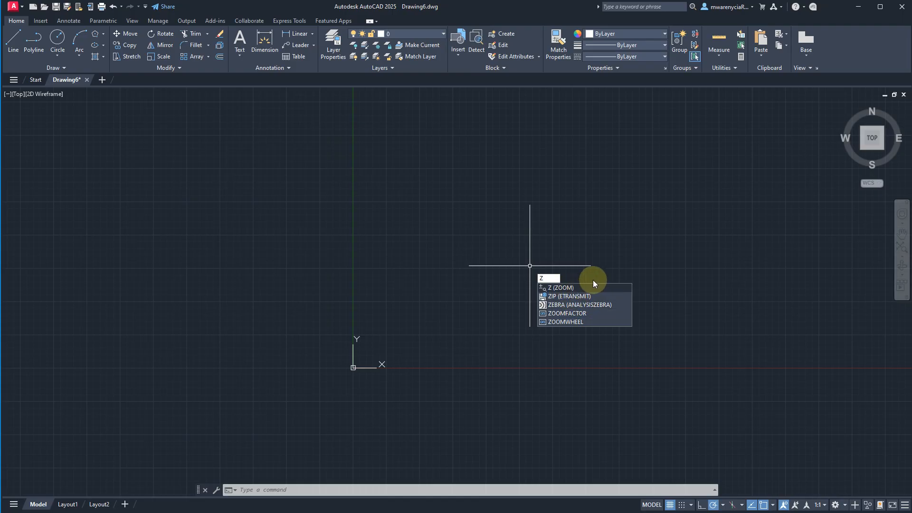
- Run the ZOOM command and zoom to a small rectangular window just above the X axis near the origin
{"action": "type", "text": "oom"}
{"action": "key", "text": "Return"}
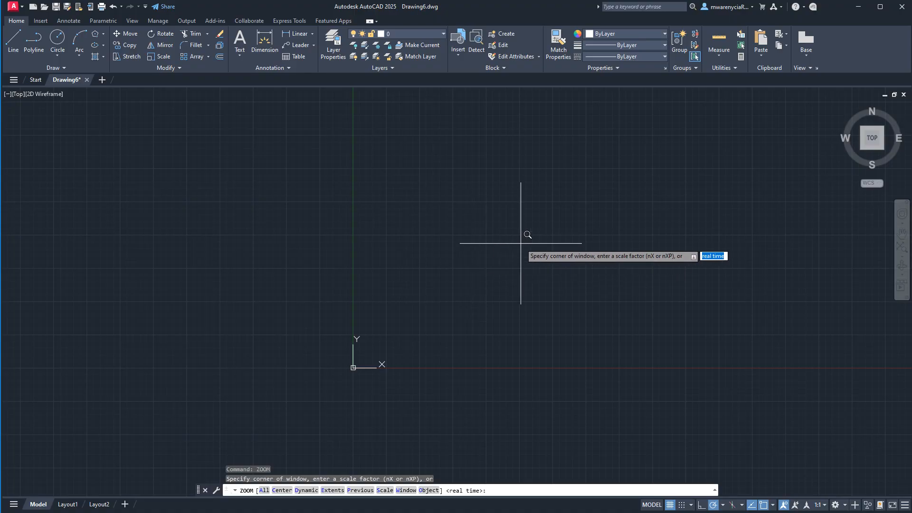
{"action": "left_click", "coordinate": [419, 273]}
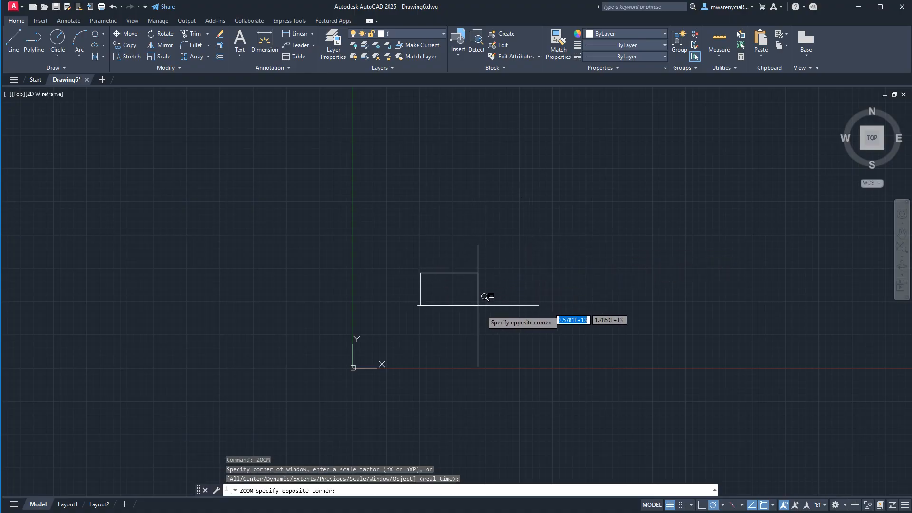
{"action": "left_click", "coordinate": [509, 333]}
{"action": "scroll", "coordinate": [389, 306], "scroll_direction": "down", "scroll_amount": 10}
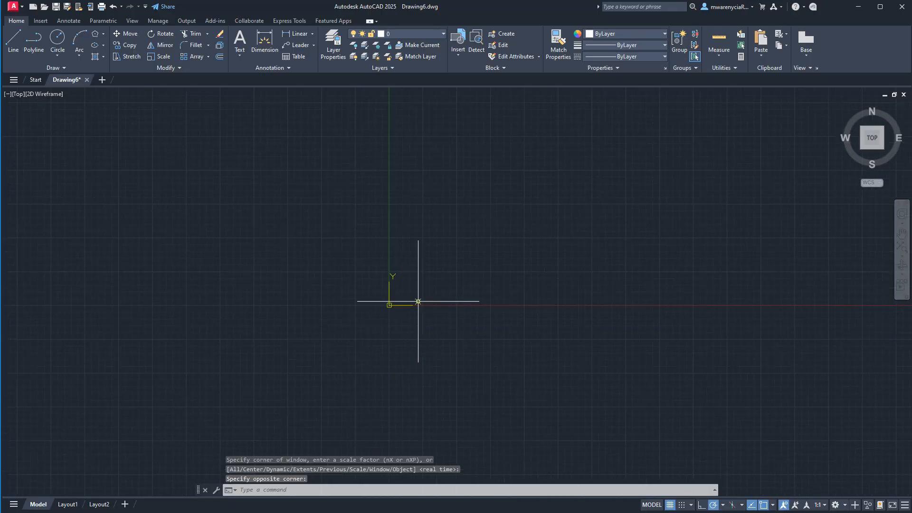
- Zoom to the drawing's extents using the Extents option of the ZOOM command
{"action": "type", "text": "z"}
{"action": "key", "text": "Return"}
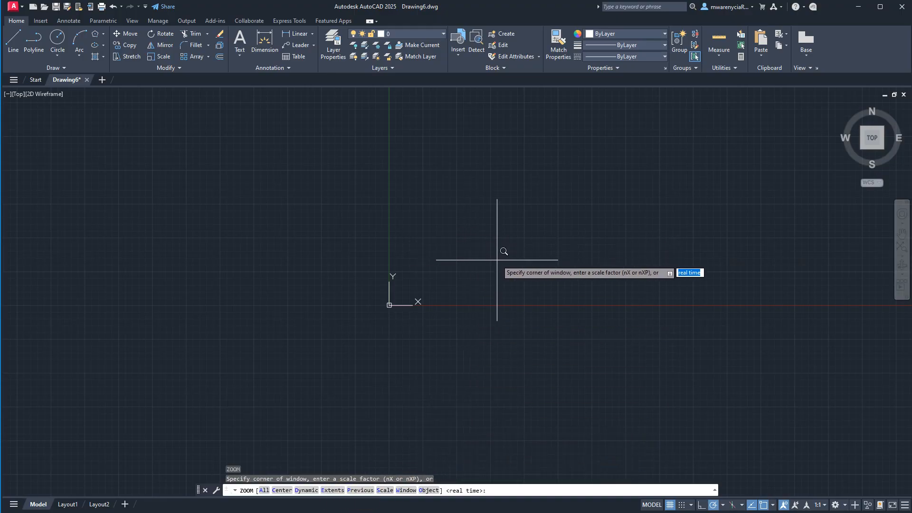
{"action": "type", "text": "e"}
{"action": "key", "text": "Return"}
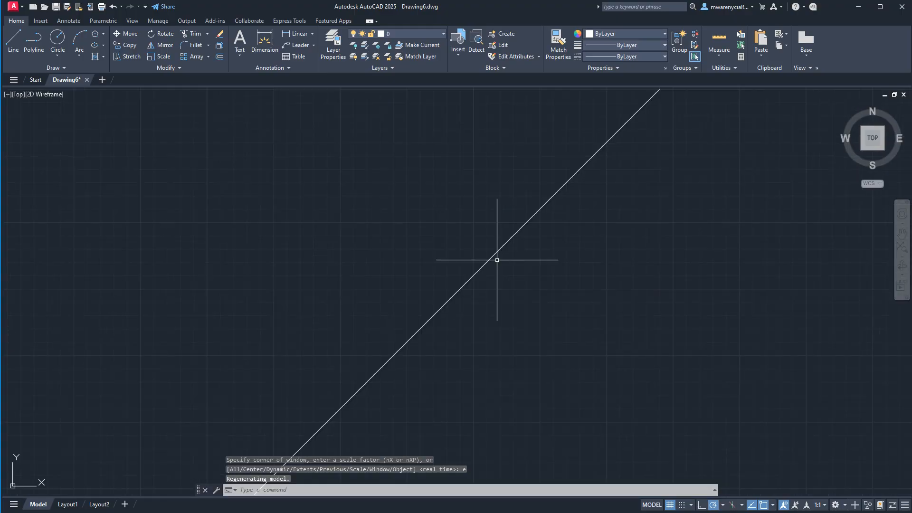
- Draw a freehand chain of eight connected, crossing line segments forming a star-like figure east of the short diagonal line
{"action": "scroll", "coordinate": [351, 269], "scroll_direction": "down", "scroll_amount": 6}
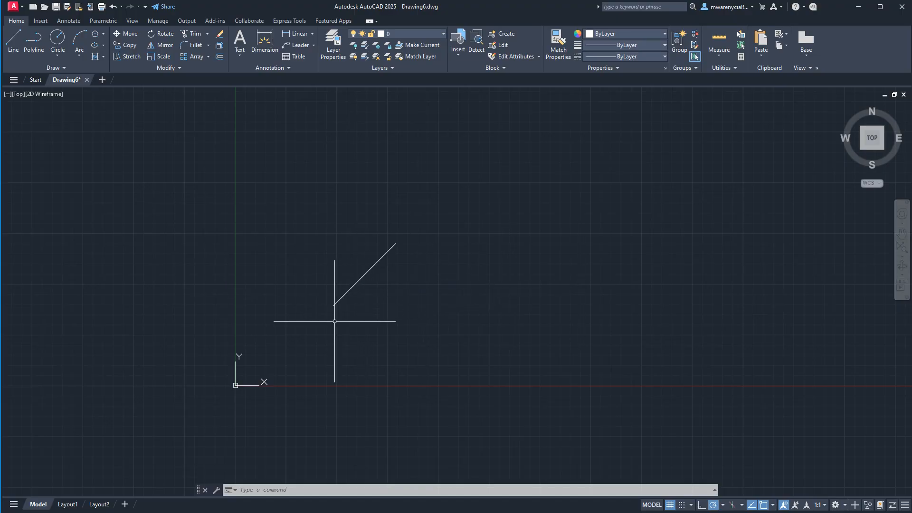
{"action": "scroll", "coordinate": [335, 321], "scroll_direction": "down", "scroll_amount": 2}
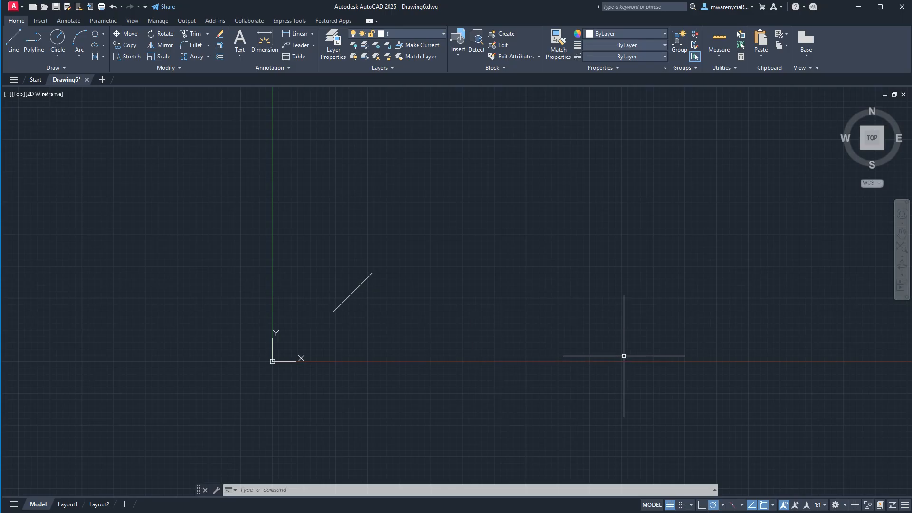
{"action": "type", "text": "L"}
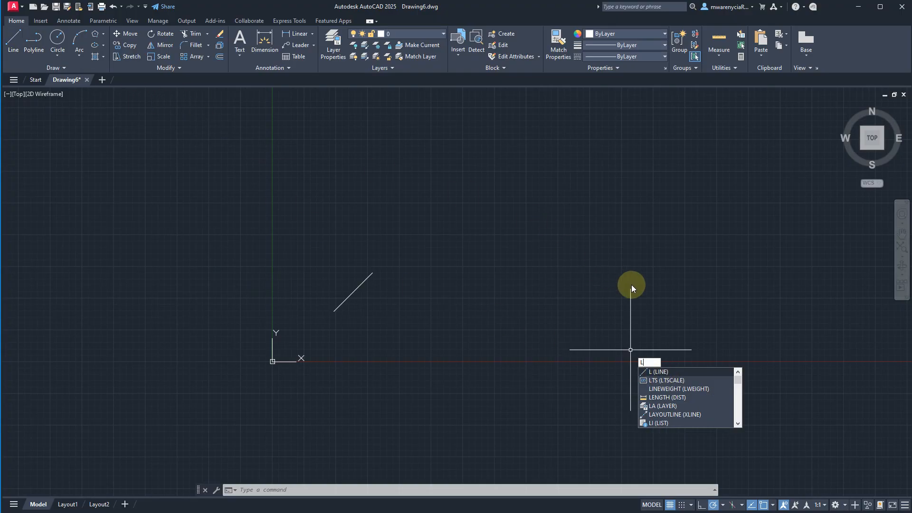
{"action": "left_click", "coordinate": [650, 371]}
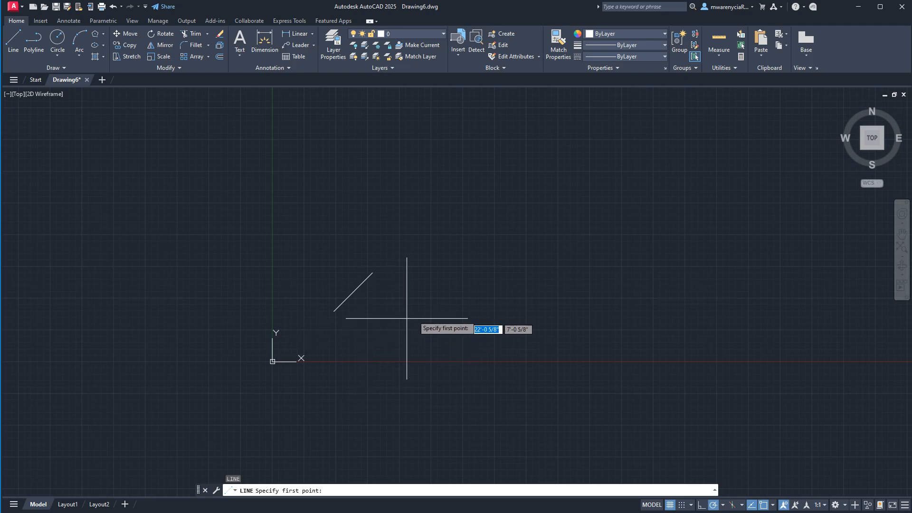
{"action": "left_click", "coordinate": [445, 295]}
{"action": "left_click", "coordinate": [626, 256]}
{"action": "left_click", "coordinate": [480, 372]}
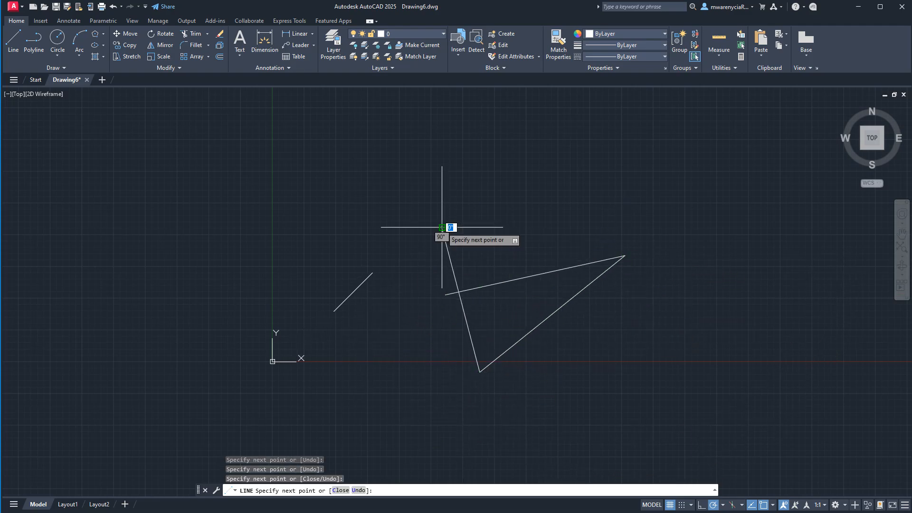
{"action": "left_click", "coordinate": [442, 228]}
{"action": "left_click", "coordinate": [670, 332]}
{"action": "left_click", "coordinate": [560, 390]}
{"action": "left_click", "coordinate": [510, 227]}
{"action": "left_click", "coordinate": [445, 294]}
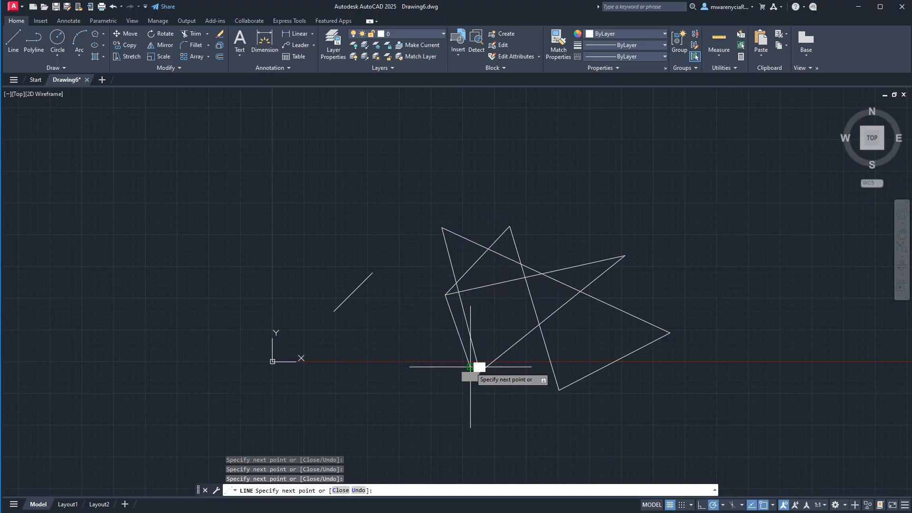
{"action": "left_click", "coordinate": [471, 367]}
{"action": "key", "text": "Escape"}
- Start a new line at coordinates 10',10' and draw its first segment 10' long, steeply upward
{"action": "key", "text": "Return"}
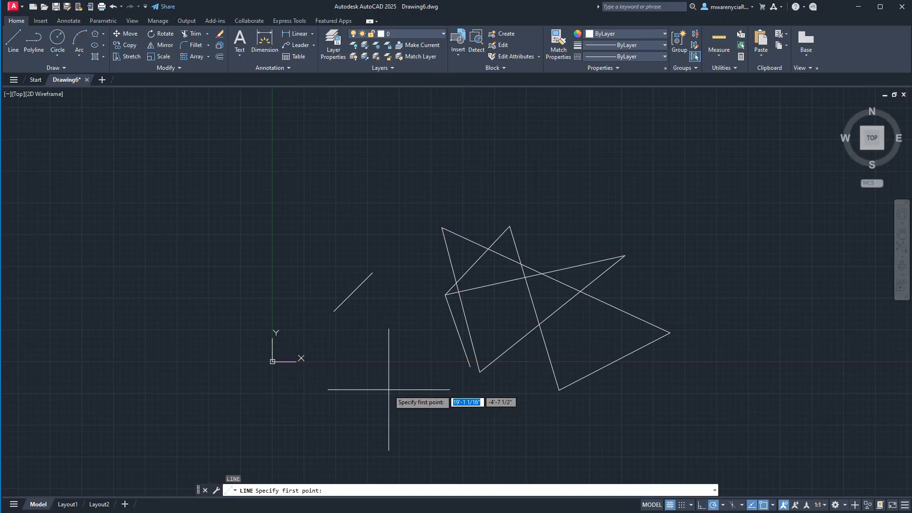
{"action": "type", "text": "10'"}
{"action": "key", "text": "Tab"}
{"action": "type", "text": "10'"}
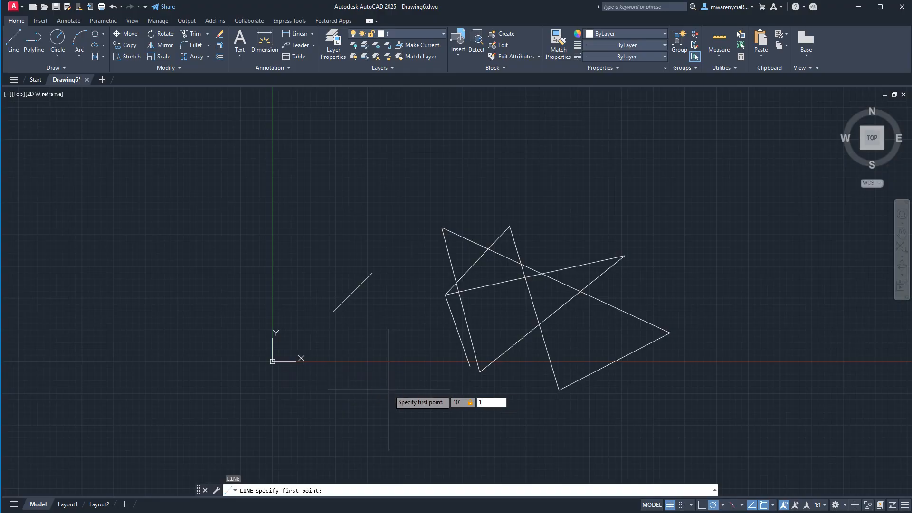
{"action": "key", "text": "Return"}
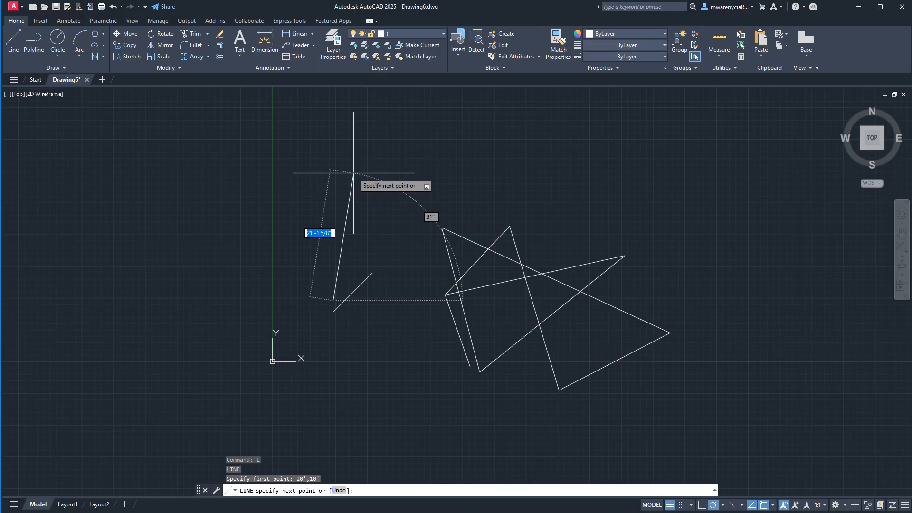
{"action": "type", "text": "10'"}
{"action": "key", "text": "Return"}
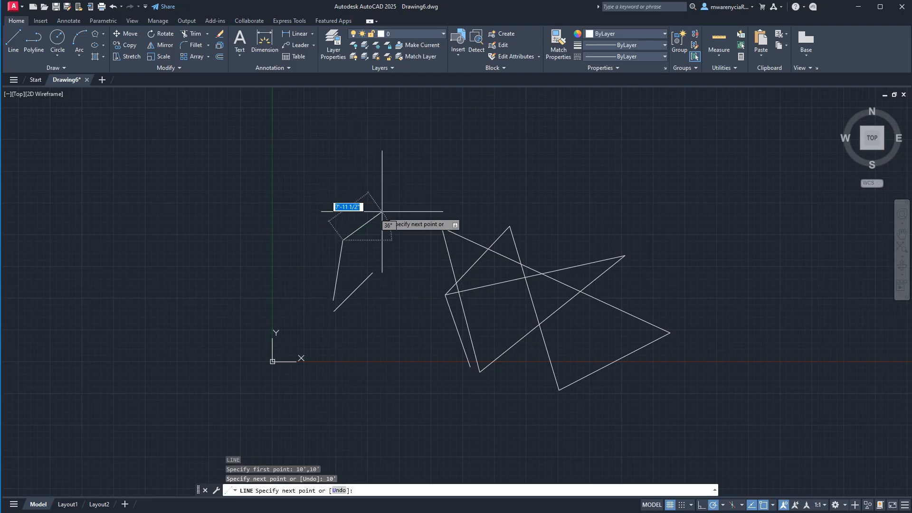
- Continue the line with a 3'6" horizontal segment to the right and a 3'6" vertical segment upward, and end it
{"action": "scroll", "coordinate": [373, 228], "scroll_direction": "up", "scroll_amount": 2}
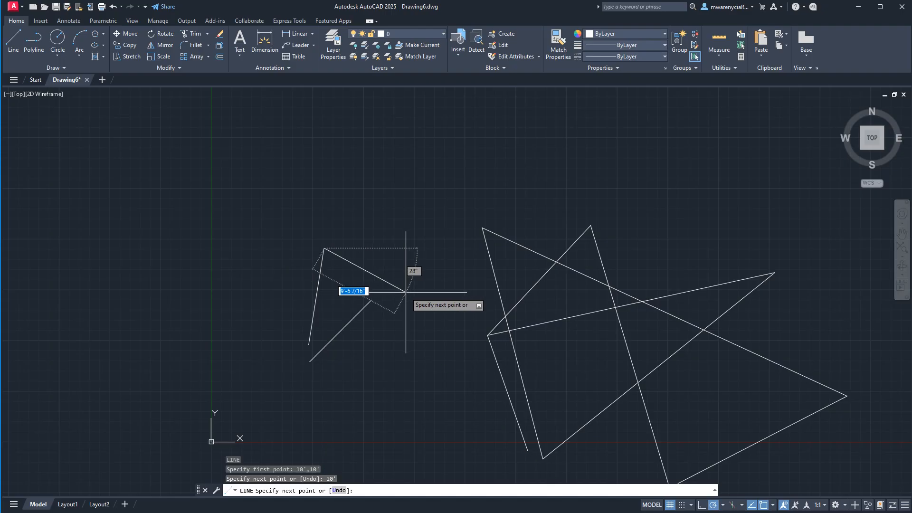
{"action": "scroll", "coordinate": [399, 244], "scroll_direction": "up", "scroll_amount": 4}
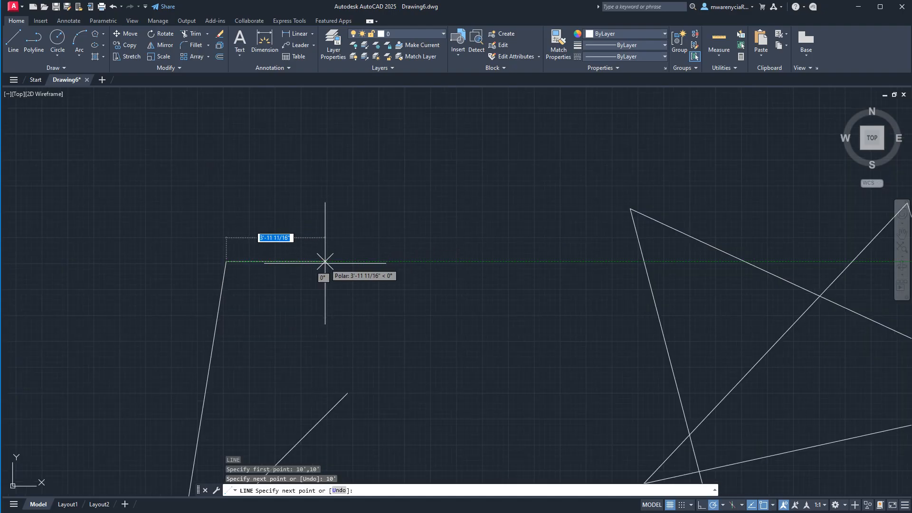
{"action": "type", "text": "3"}
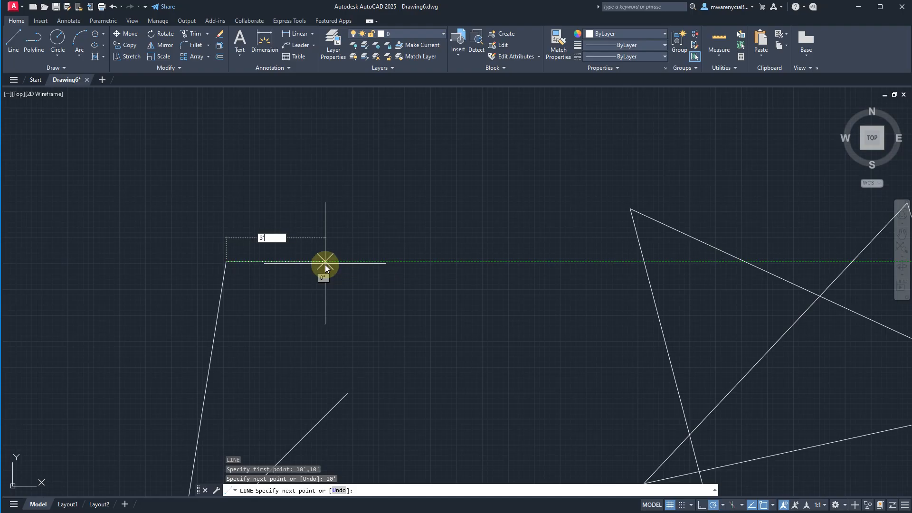
{"action": "type", "text": "'6\""}
{"action": "key", "text": "Return"}
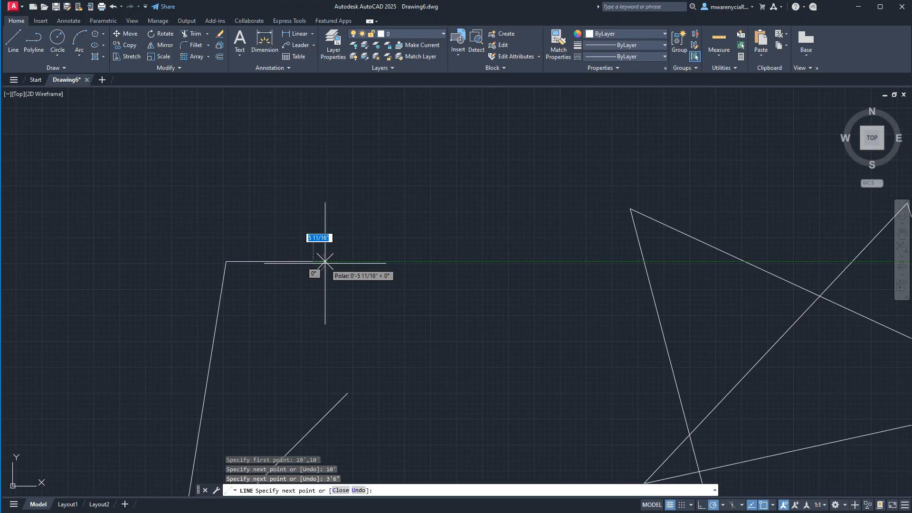
{"action": "type", "text": "3'6"}
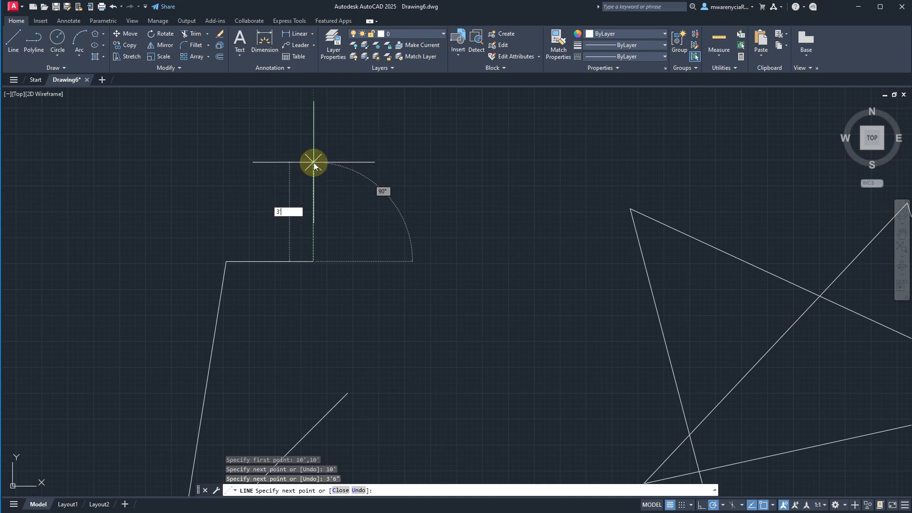
{"action": "key", "text": "Return"}
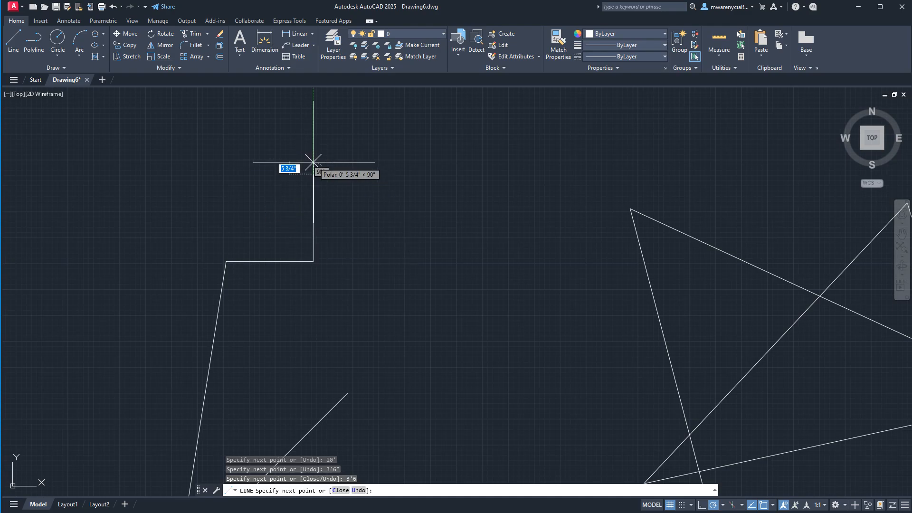
{"action": "key", "text": "Escape"}
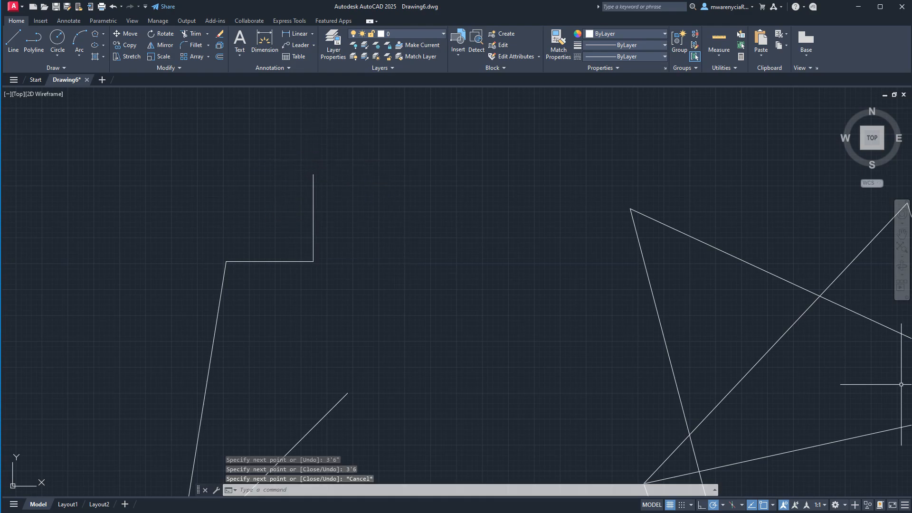
- Start another line with a long horizontal segment drawn to the right above the star-like figure
{"action": "scroll", "coordinate": [503, 327], "scroll_direction": "down", "scroll_amount": 3}
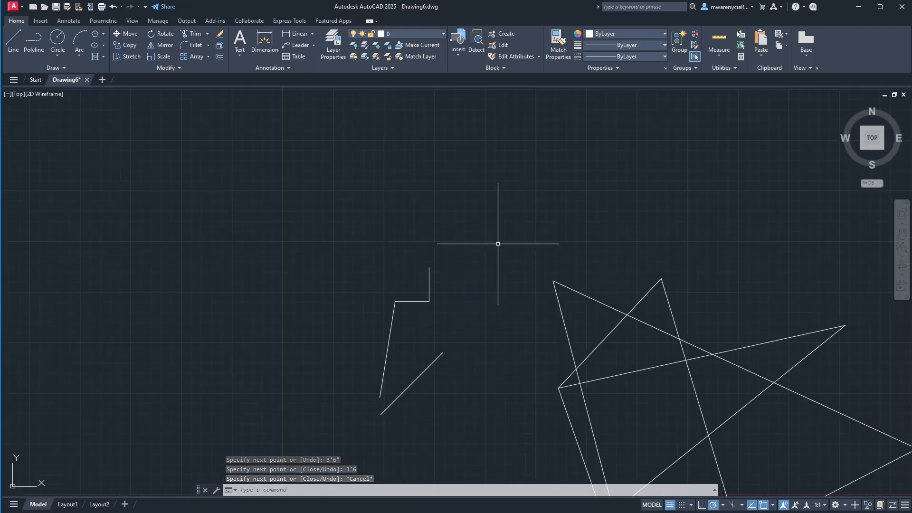
{"action": "scroll", "coordinate": [469, 363], "scroll_direction": "down", "scroll_amount": 5}
{"action": "scroll", "coordinate": [426, 279], "scroll_direction": "up", "scroll_amount": 4}
{"action": "type", "text": "l"}
{"action": "key", "text": "Return"}
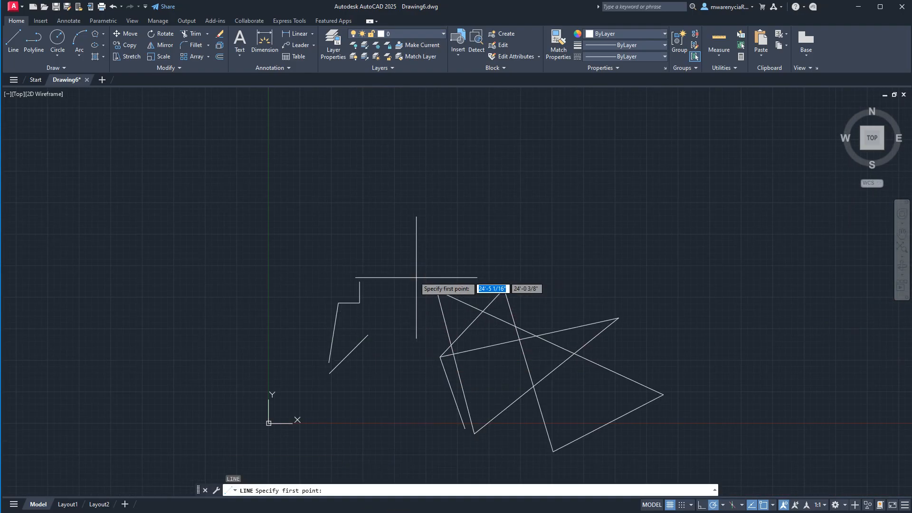
{"action": "left_click", "coordinate": [530, 262]}
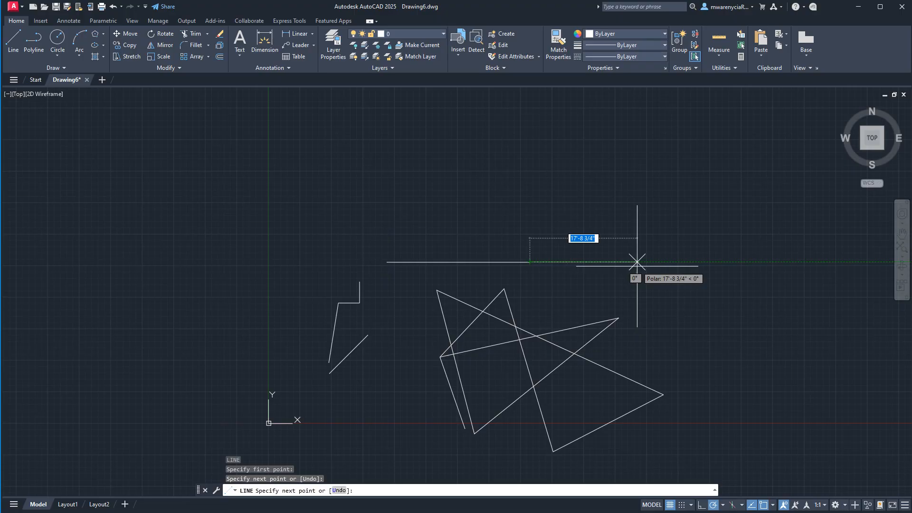
- Add a 12' segment at a 7° angle from the horizontal segment's right end and finish the line
{"action": "type", "text": "12"}
{"action": "key", "text": "Tab"}
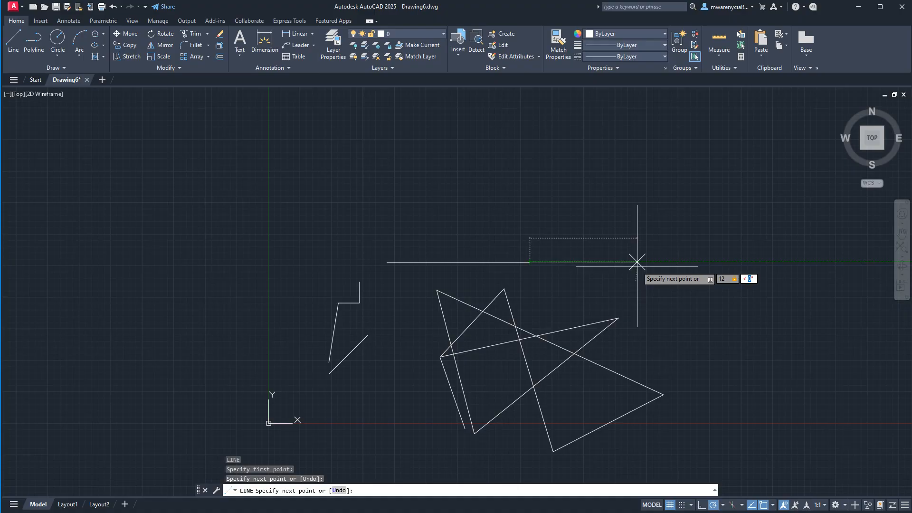
{"action": "key", "text": "Tab"}
{"action": "key", "text": "Tab"}
{"action": "type", "text": "7"}
{"action": "type", "text": "<"}
{"action": "type", "text": "7"}
{"action": "key", "text": "BackSpace"}
{"action": "key", "text": "Return"}
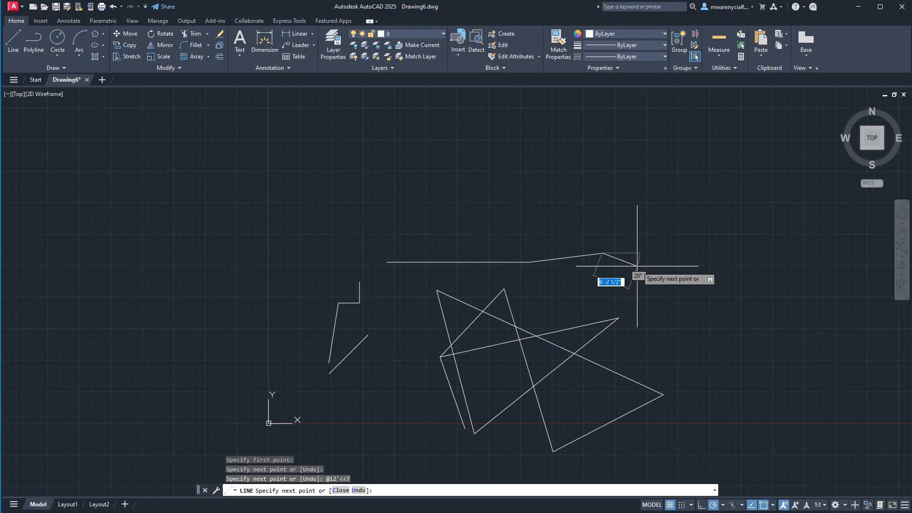
{"action": "scroll", "coordinate": [618, 267], "scroll_direction": "up", "scroll_amount": 5}
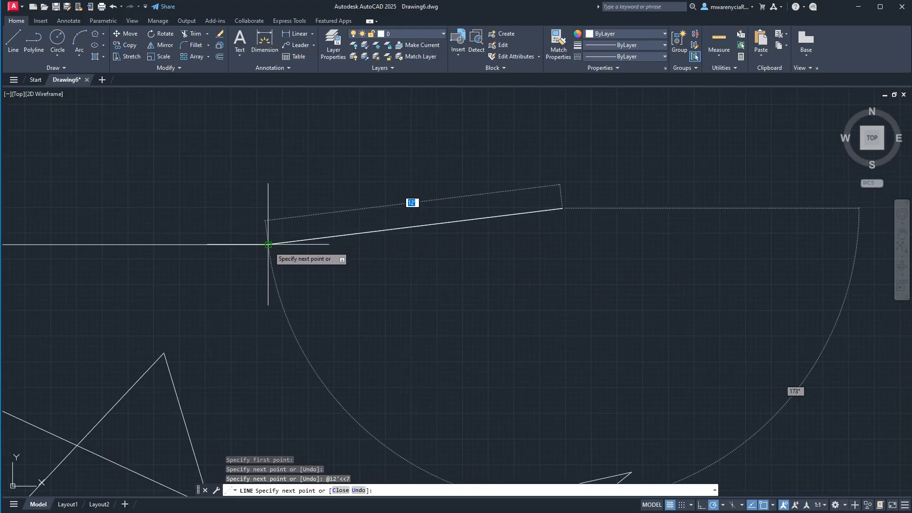
{"action": "key", "text": "Escape"}
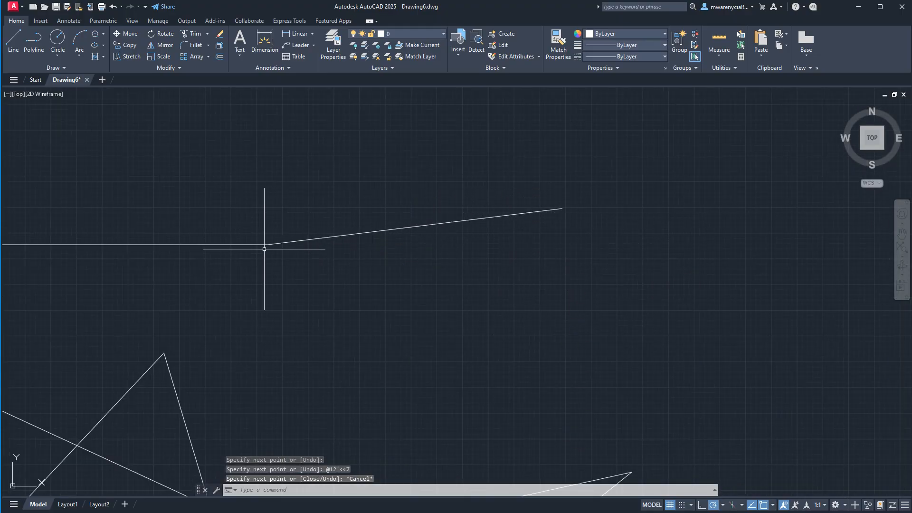
- Check the sloped segment's length and angle with a temporary line between its two endpoints
{"action": "right_click", "coordinate": [556, 230]}
{"action": "left_click", "coordinate": [584, 242]}
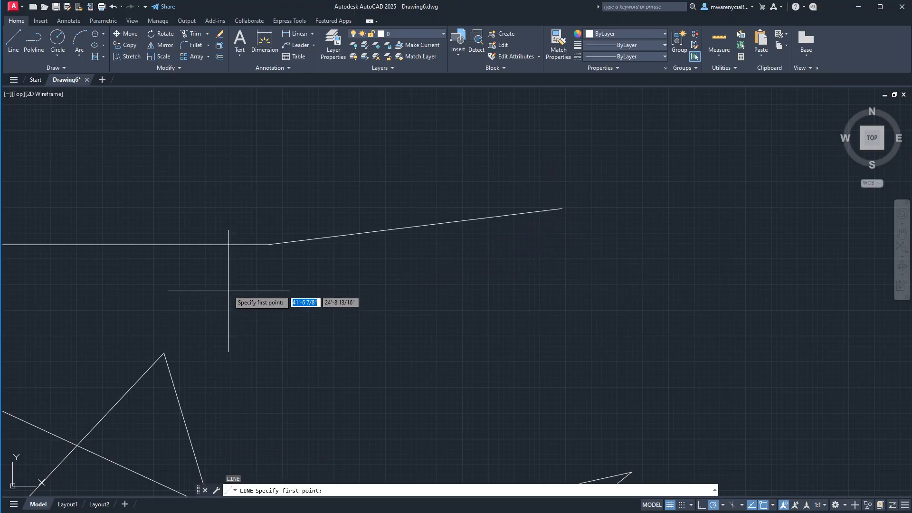
{"action": "left_click", "coordinate": [269, 245]}
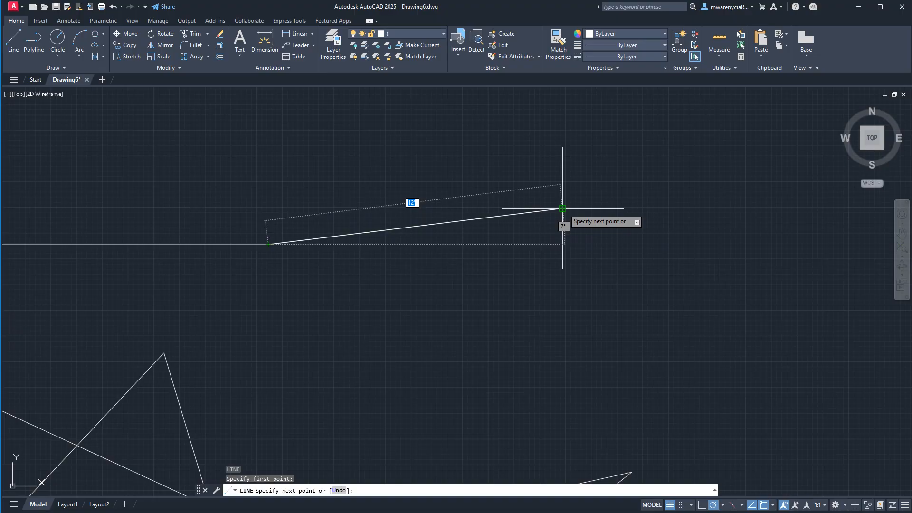
{"action": "key", "text": "Escape"}
{"action": "scroll", "coordinate": [547, 289], "scroll_direction": "down", "scroll_amount": 5}
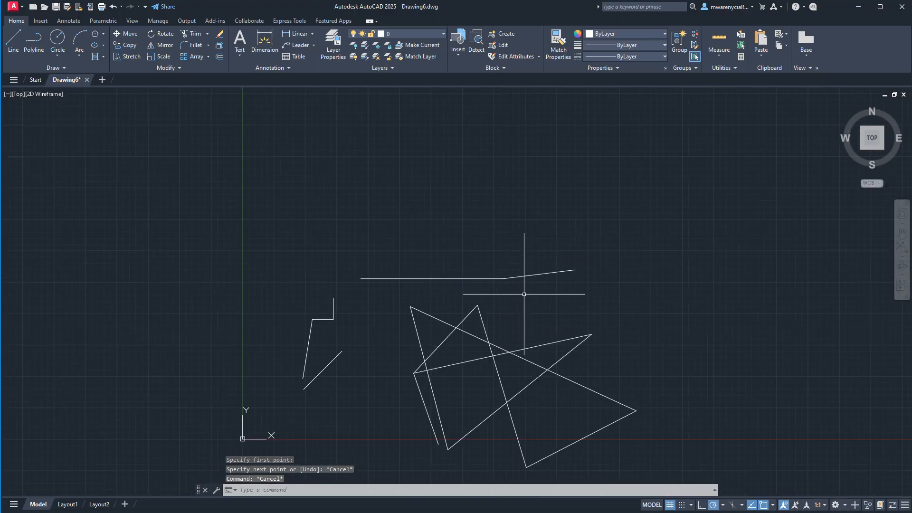
- Draw a separate freehand horizontal line above the stepped line, extending to the right
{"action": "type", "text": "l"}
{"action": "key", "text": "Return"}
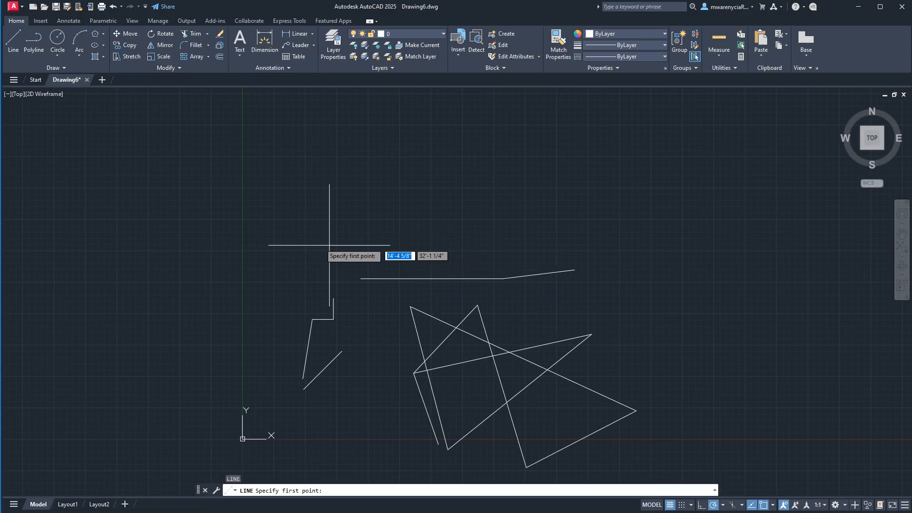
{"action": "left_click", "coordinate": [285, 238]}
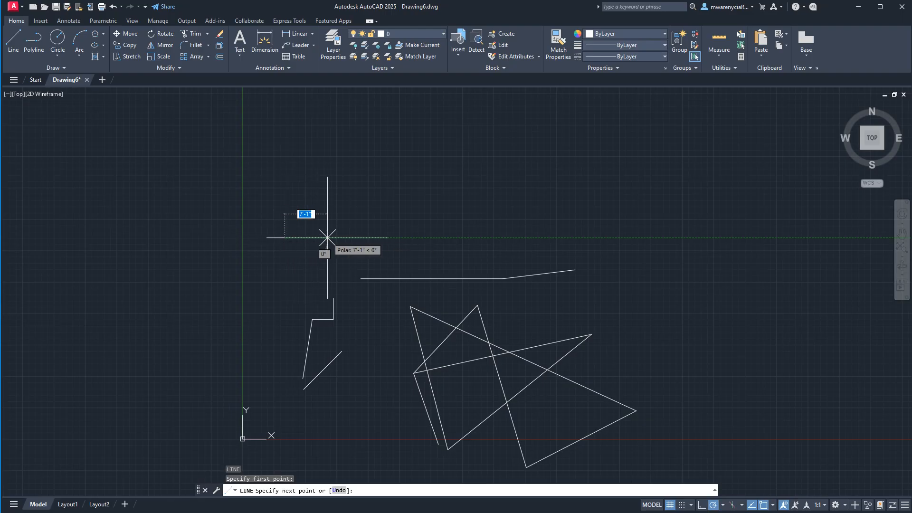
{"action": "left_click", "coordinate": [436, 238]}
{"action": "key", "text": "Return"}
{"action": "key", "text": "Return"}
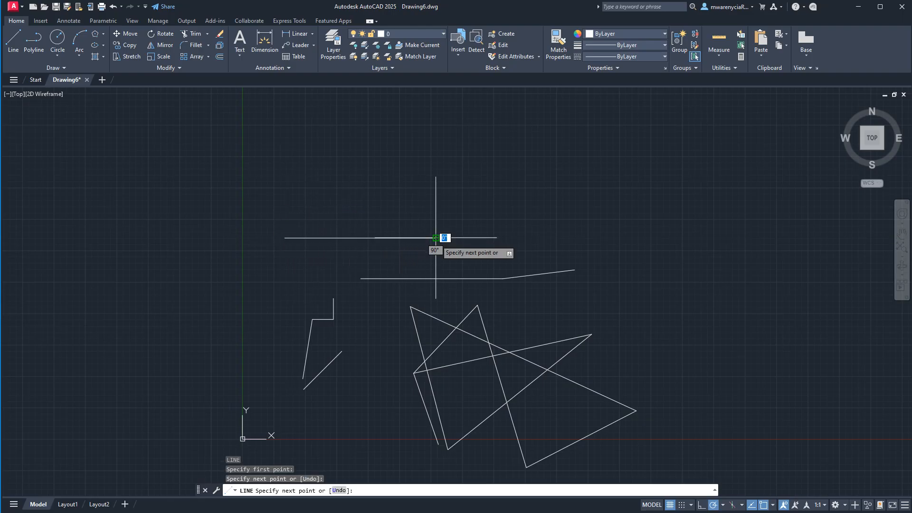
- Draw a 2'6" line at a 35° angle starting from the midpoint of the uppermost horizontal line
{"action": "scroll", "coordinate": [328, 242], "scroll_direction": "up", "scroll_amount": 4}
{"action": "left_click", "coordinate": [407, 223]}
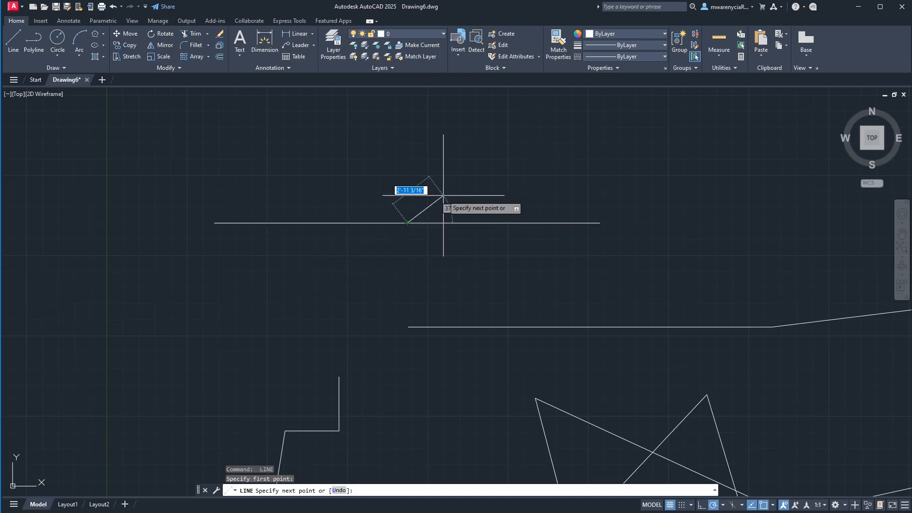
{"action": "type", "text": "2'6"}
{"action": "key", "text": "Tab"}
{"action": "type", "text": "35"}
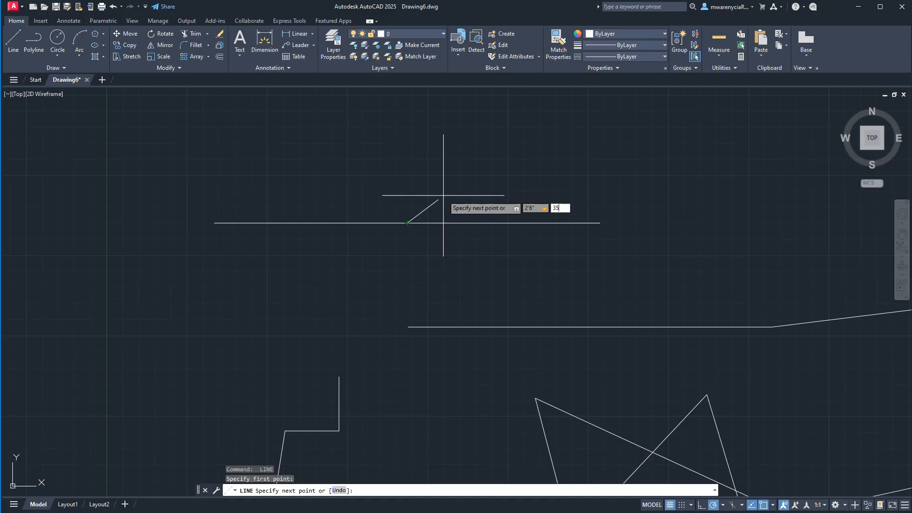
{"action": "key", "text": "Return"}
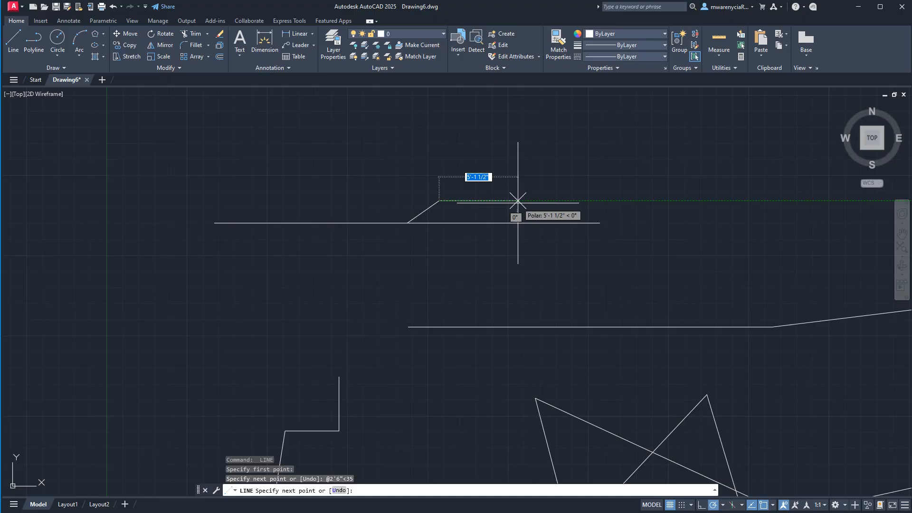
{"action": "key", "text": "Escape"}
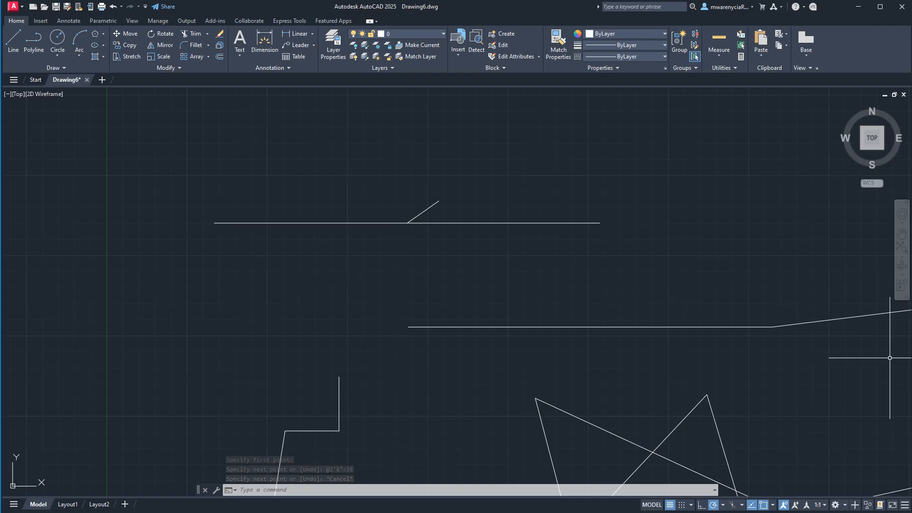
{"action": "scroll", "coordinate": [468, 236], "scroll_direction": "down", "scroll_amount": 4}
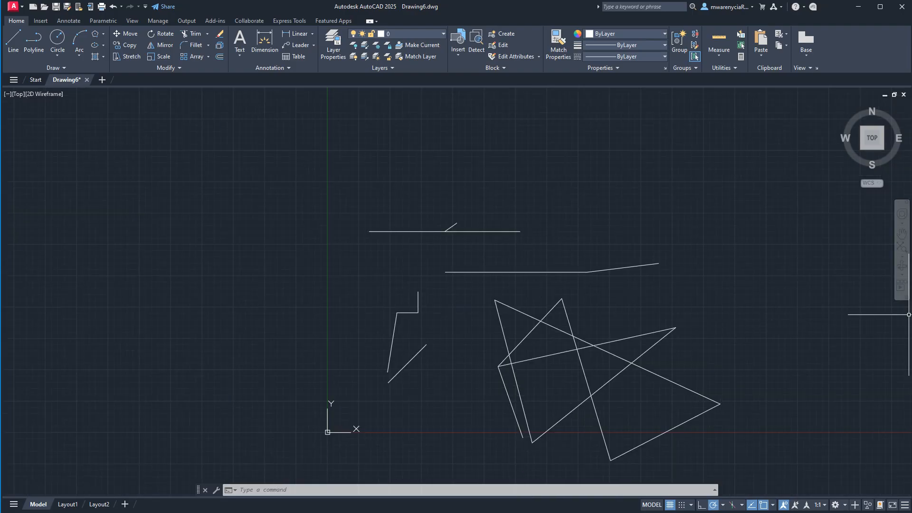
- Draw a freehand two-segment line below the uppermost horizontal line, rising to a peak and dropping steeply
{"action": "middle_click_drag", "start_coordinate": [463, 373], "coordinate": [418, 350]}
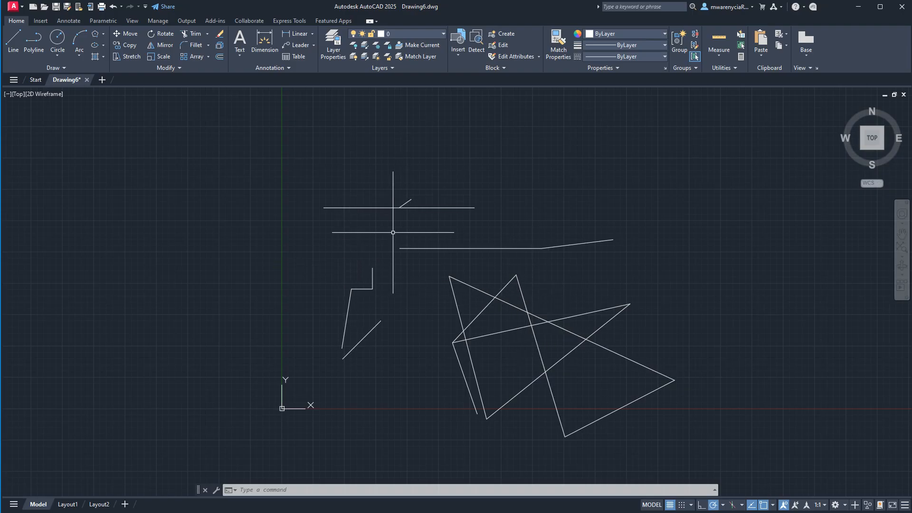
{"action": "type", "text": "l"}
{"action": "key", "text": "Return"}
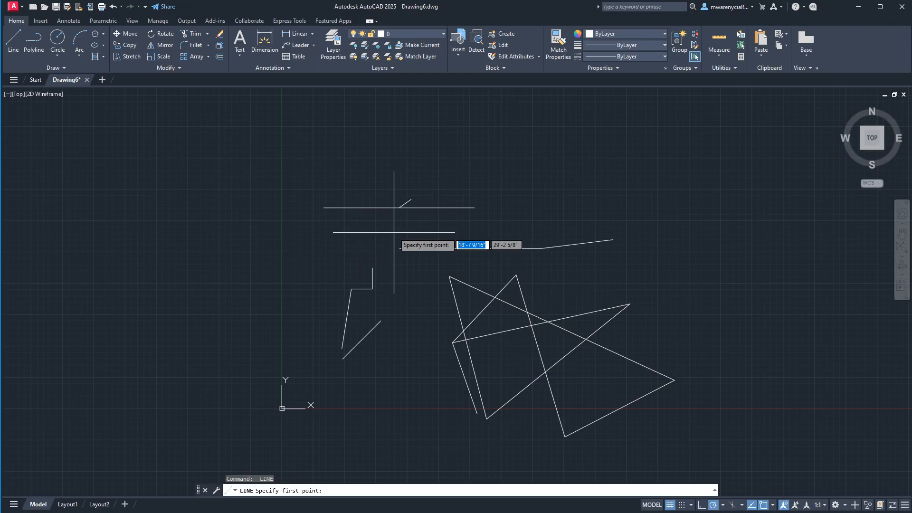
{"action": "left_click", "coordinate": [337, 256]}
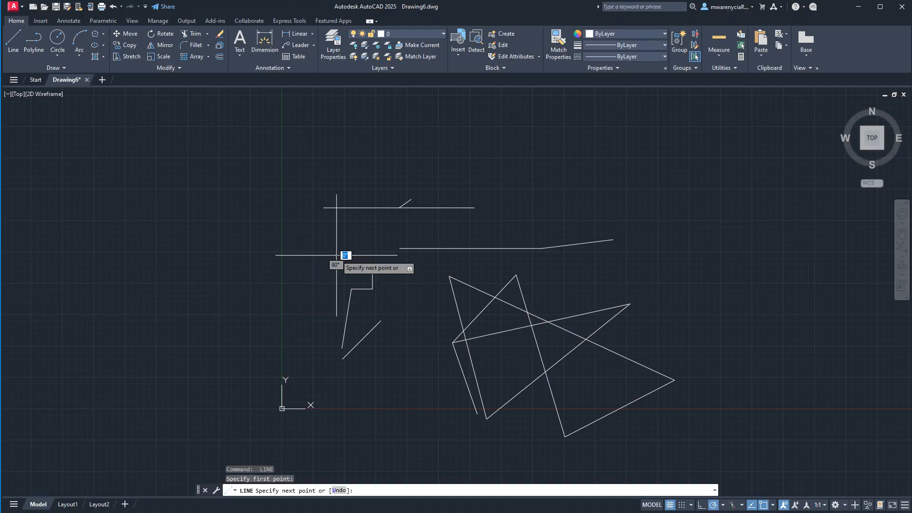
{"action": "left_click", "coordinate": [387, 230]}
{"action": "scroll", "coordinate": [377, 242], "scroll_direction": "up", "scroll_amount": 5}
{"action": "left_click", "coordinate": [457, 284]}
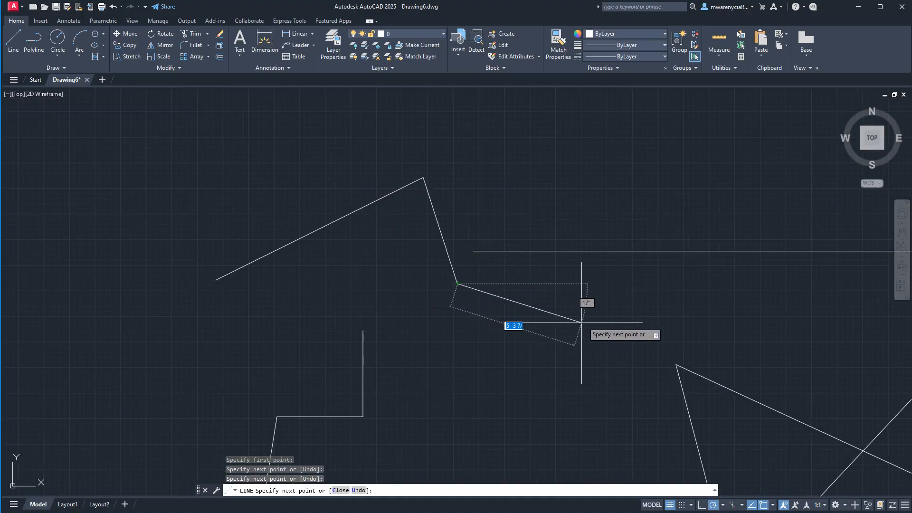
{"action": "scroll", "coordinate": [485, 266], "scroll_direction": "down", "scroll_amount": 2}
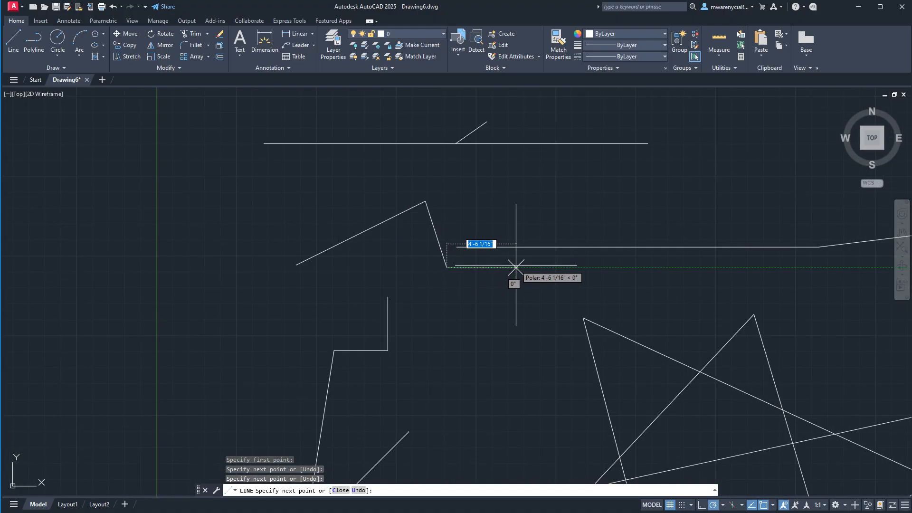
{"action": "key", "text": "Return"}
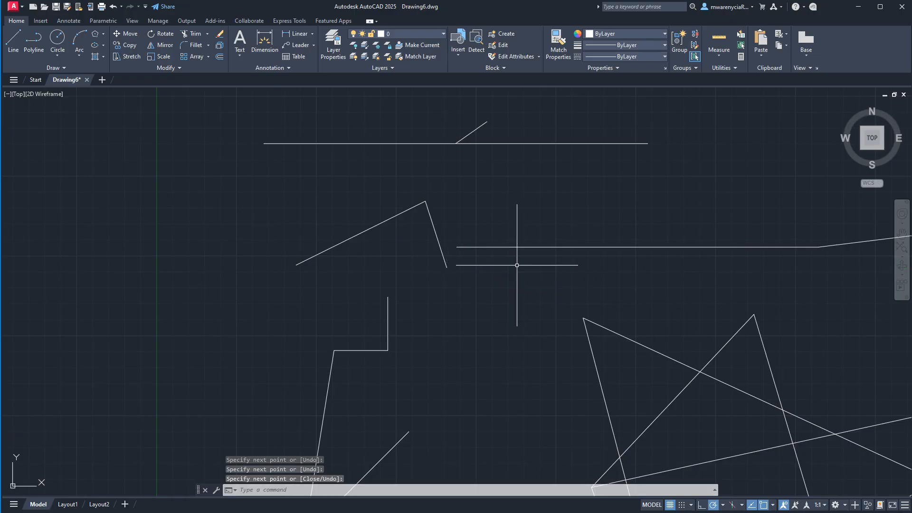
- Draw a freehand three-segment open shape across the long horizontal line, ending with a segment about 4' long at about 59°
{"action": "key", "text": "Return"}
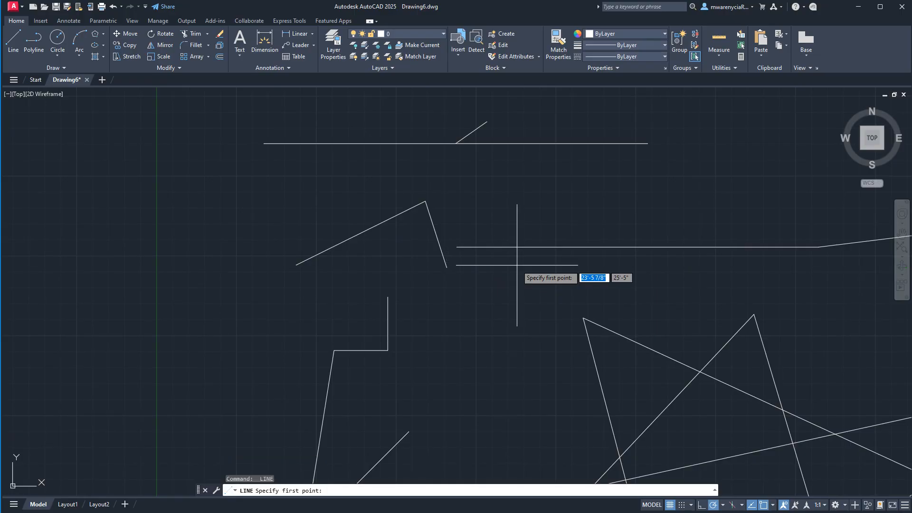
{"action": "left_click", "coordinate": [551, 213]}
{"action": "left_click", "coordinate": [497, 267]}
{"action": "left_click", "coordinate": [578, 275]}
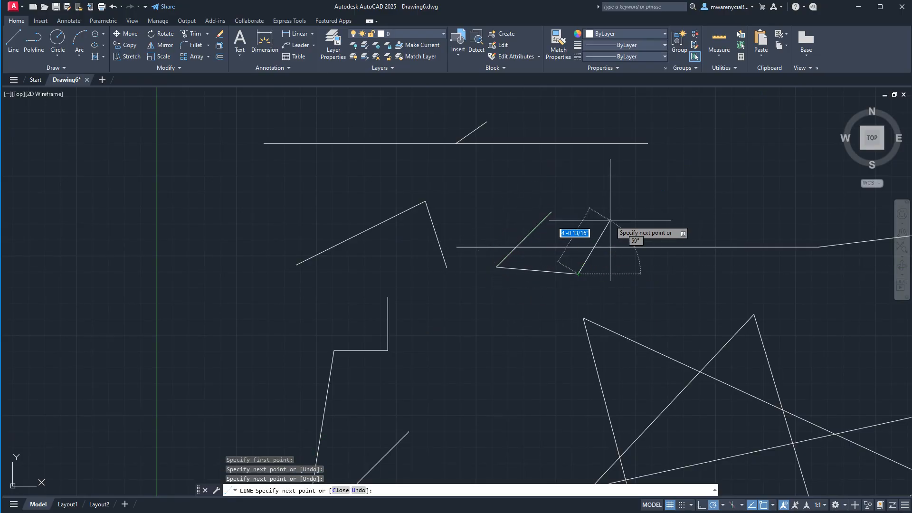
{"action": "left_click", "coordinate": [612, 217]}
{"action": "key", "text": "Return"}
- Draw a separate gently sloping line and a separate horizontal line just below the uppermost horizontal line
{"action": "key", "text": "Return"}
{"action": "left_click", "coordinate": [678, 199]}
{"action": "left_click", "coordinate": [550, 175]}
{"action": "key", "text": "Return"}
{"action": "key", "text": "Return"}
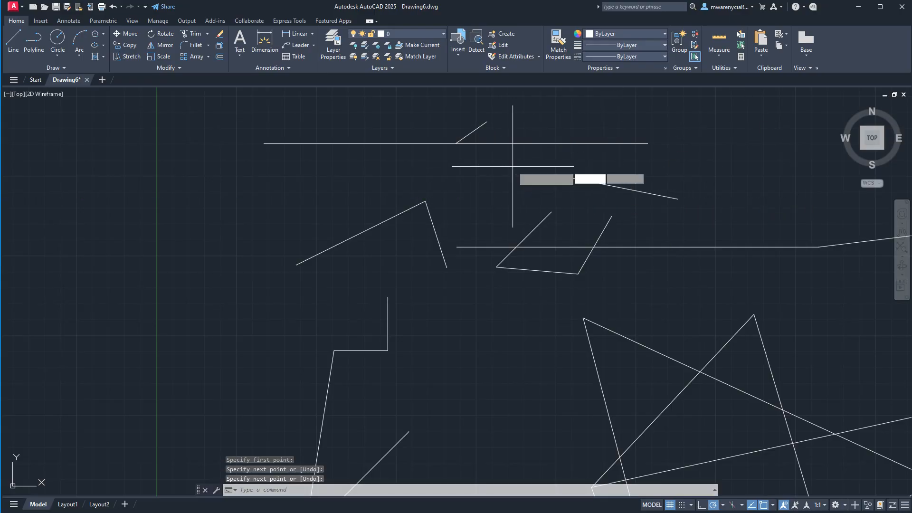
{"action": "left_click", "coordinate": [512, 167]}
{"action": "left_click", "coordinate": [368, 166]}
- Draw two short separate lines to the left of the peaked line, one sloping and one nearly vertical
{"action": "key", "text": "Return"}
{"action": "key", "text": "Return"}
{"action": "key", "text": "Return"}
{"action": "key", "text": "Return"}
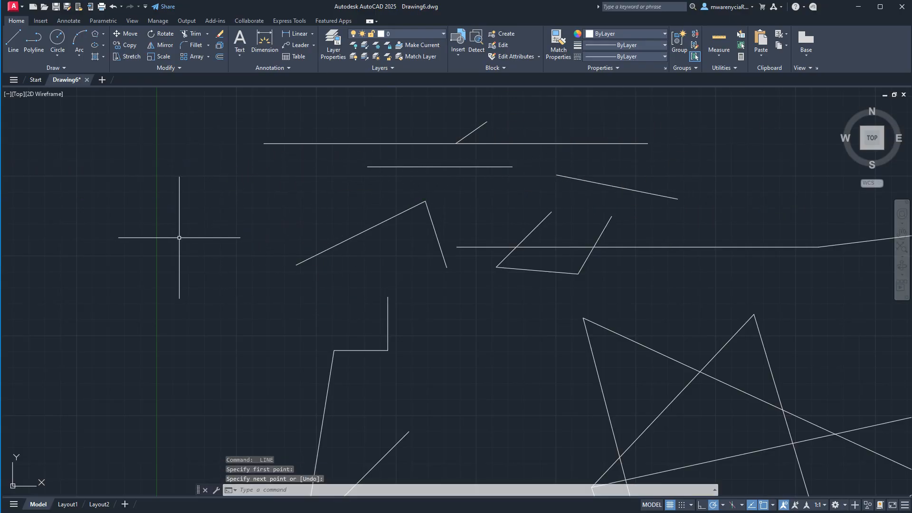
{"action": "key", "text": "Return"}
{"action": "left_click", "coordinate": [332, 166]}
{"action": "left_click", "coordinate": [259, 198]}
{"action": "key", "text": "Return"}
{"action": "key", "text": "Return"}
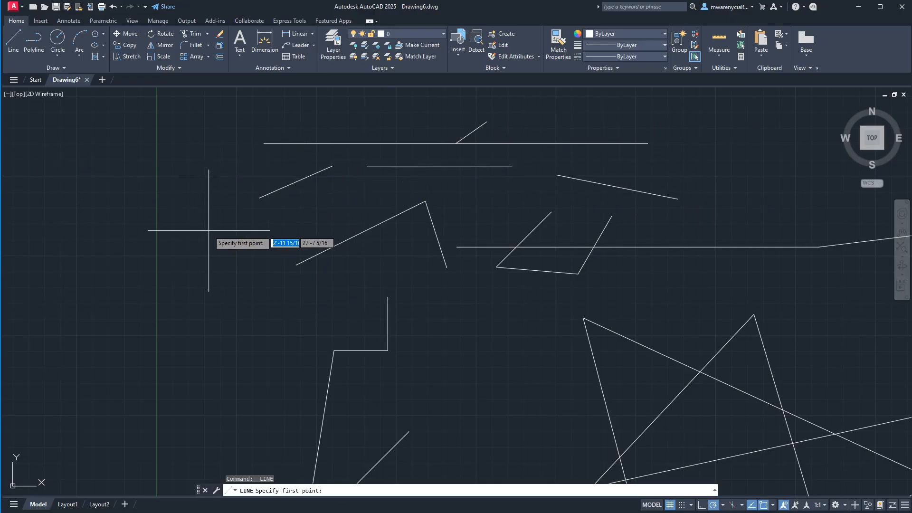
{"action": "left_click", "coordinate": [212, 230]}
{"action": "left_click", "coordinate": [200, 302]}
{"action": "key", "text": "Return"}
{"action": "key", "text": "Return"}
- Draw a long downward-sloping line crossing the stair-shaped line
{"action": "left_click", "coordinate": [220, 343]}
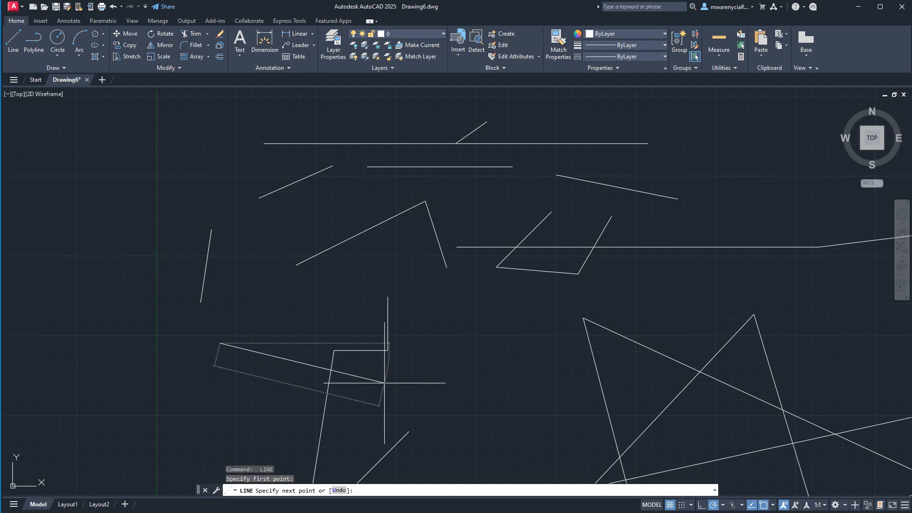
{"action": "left_click", "coordinate": [384, 383]}
{"action": "key", "text": "Escape"}
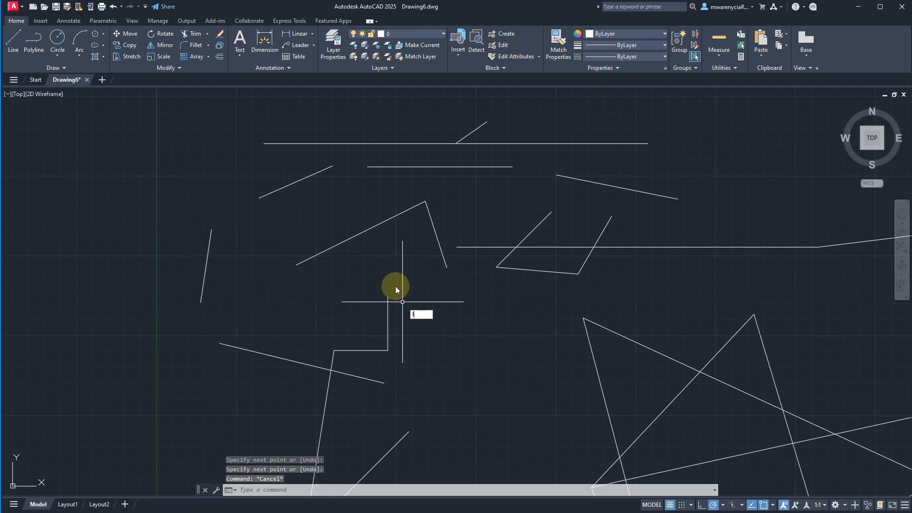
- Draw two separate short horizontal lines below the long horizontal line and leave the Line command
{"action": "key", "text": "Return"}
{"action": "left_click", "coordinate": [460, 302]}
{"action": "left_click", "coordinate": [542, 302]}
{"action": "key", "text": "Escape"}
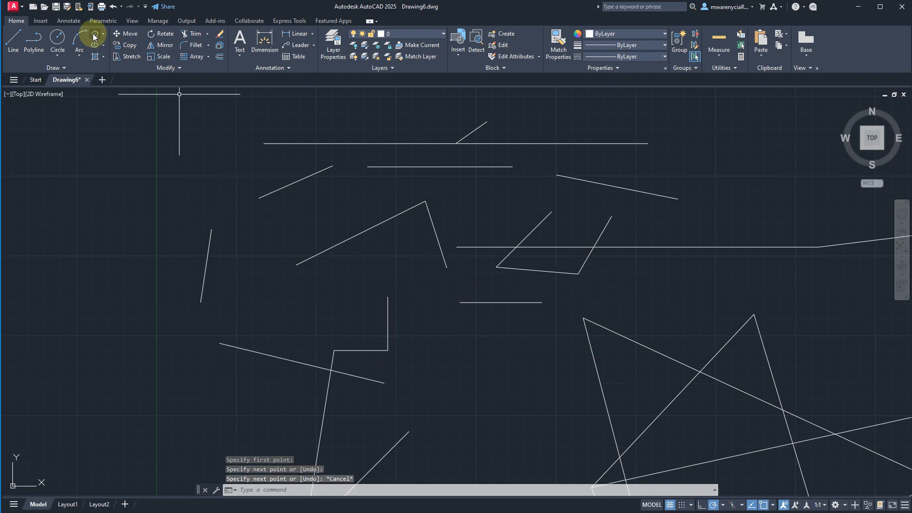
{"action": "left_click", "coordinate": [14, 38]}
{"action": "left_click", "coordinate": [715, 286]}
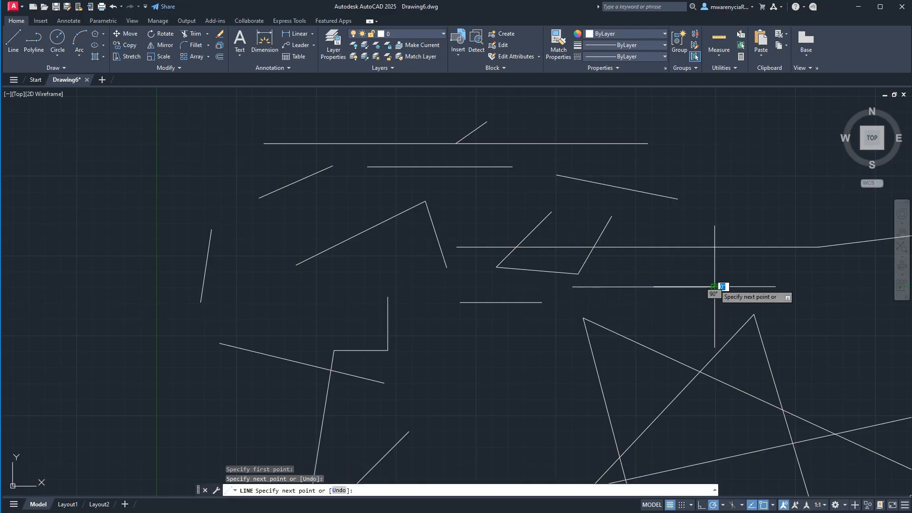
{"action": "key", "text": "Escape"}
{"action": "left_click", "coordinate": [13, 39]}
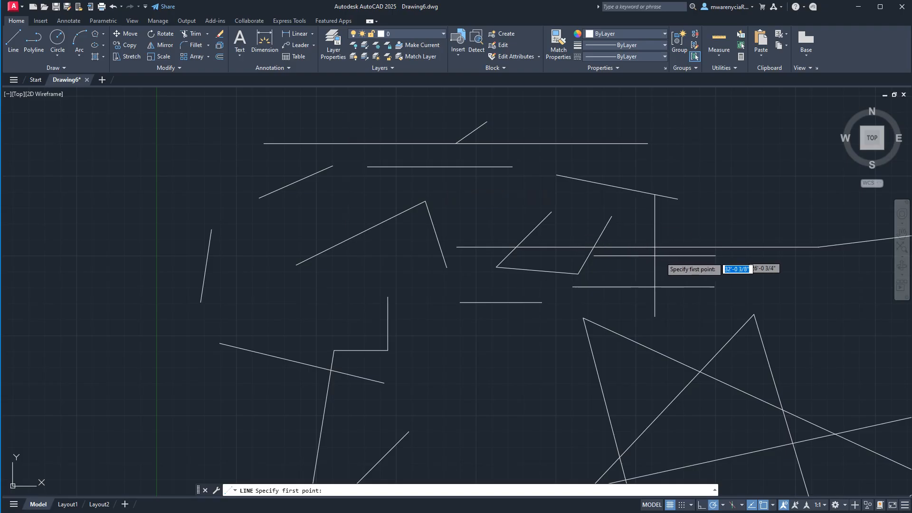
{"action": "key", "text": "Escape"}
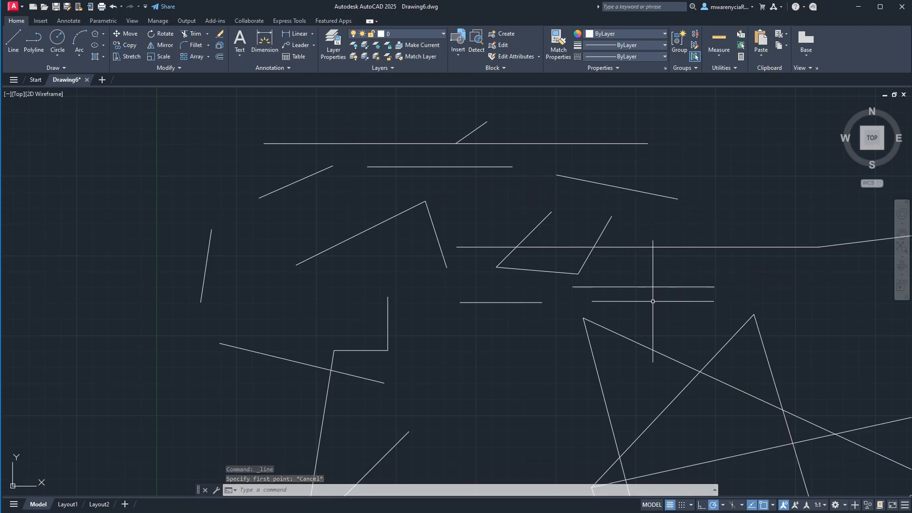
{"action": "scroll", "coordinate": [447, 280], "scroll_direction": "down", "scroll_amount": 5}
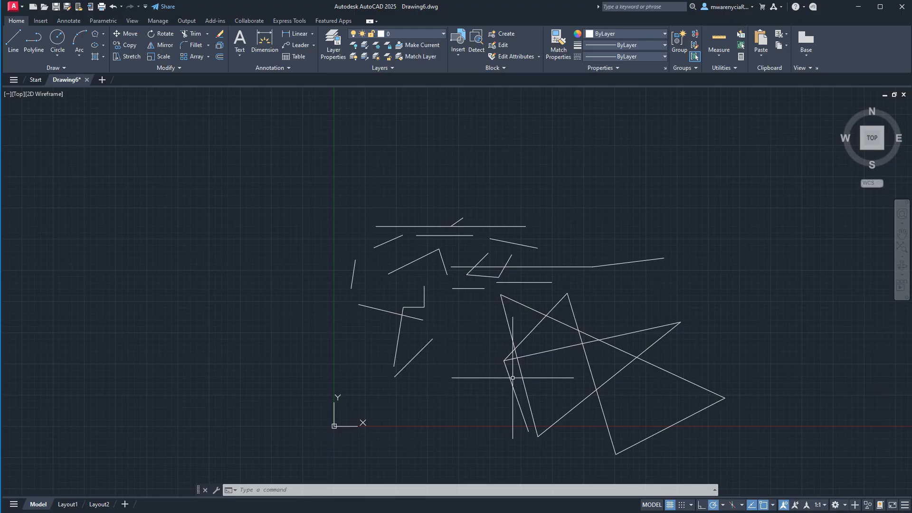
{"action": "scroll", "coordinate": [481, 380], "scroll_direction": "up", "scroll_amount": 4}
{"action": "scroll", "coordinate": [451, 329], "scroll_direction": "down", "scroll_amount": 6}
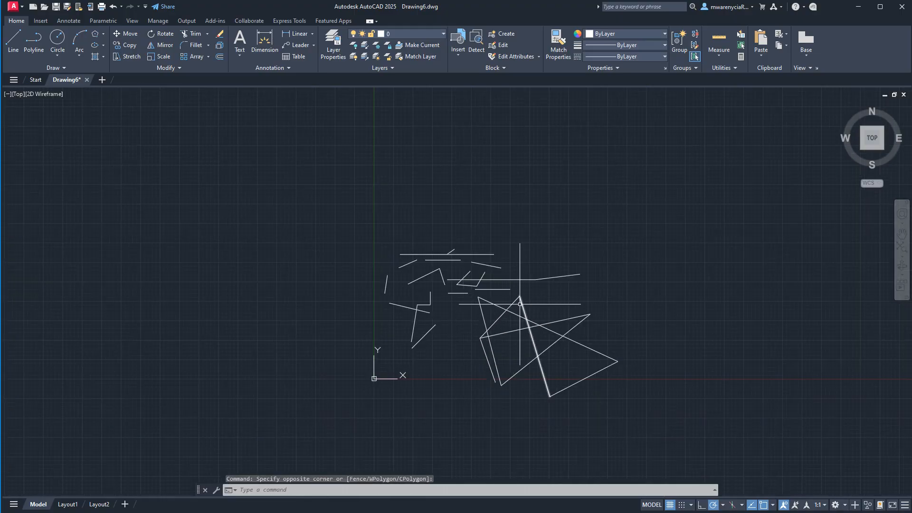
{"action": "scroll", "coordinate": [513, 295], "scroll_direction": "up", "scroll_amount": 4}
{"action": "scroll", "coordinate": [514, 296], "scroll_direction": "down", "scroll_amount": 2}
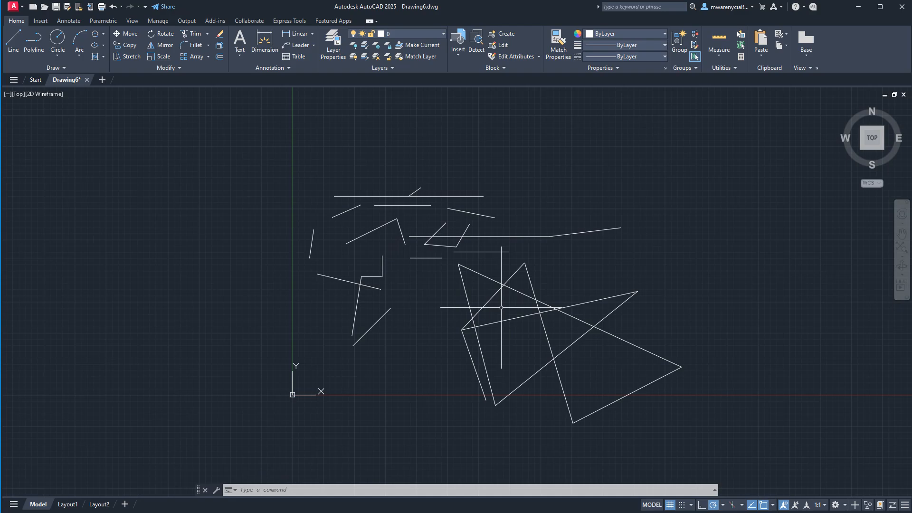
{"action": "scroll", "coordinate": [502, 308], "scroll_direction": "up", "scroll_amount": 2}
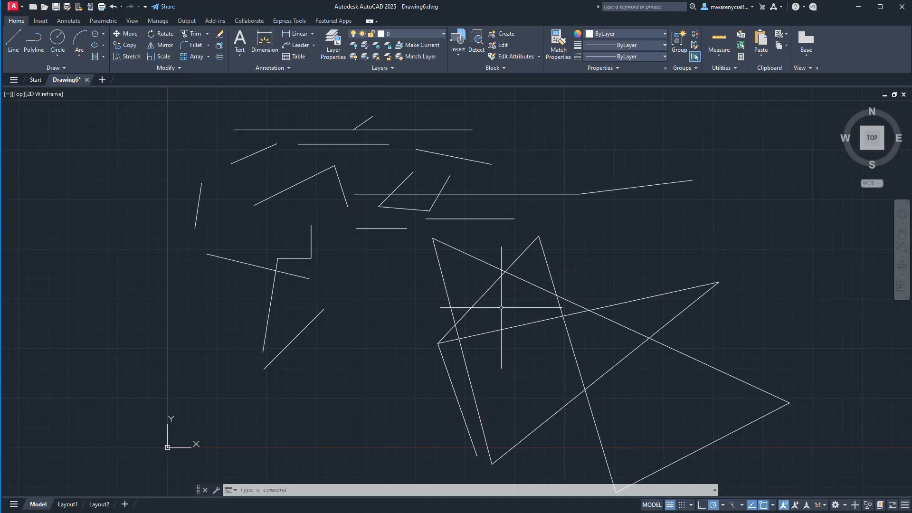
{"action": "scroll", "coordinate": [501, 307], "scroll_direction": "down", "scroll_amount": 4}
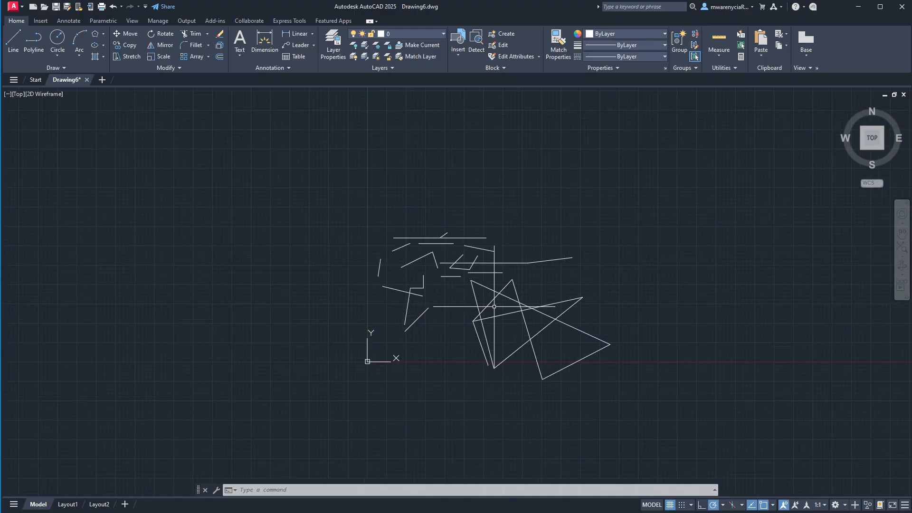
{"action": "scroll", "coordinate": [494, 306], "scroll_direction": "up", "scroll_amount": 6}
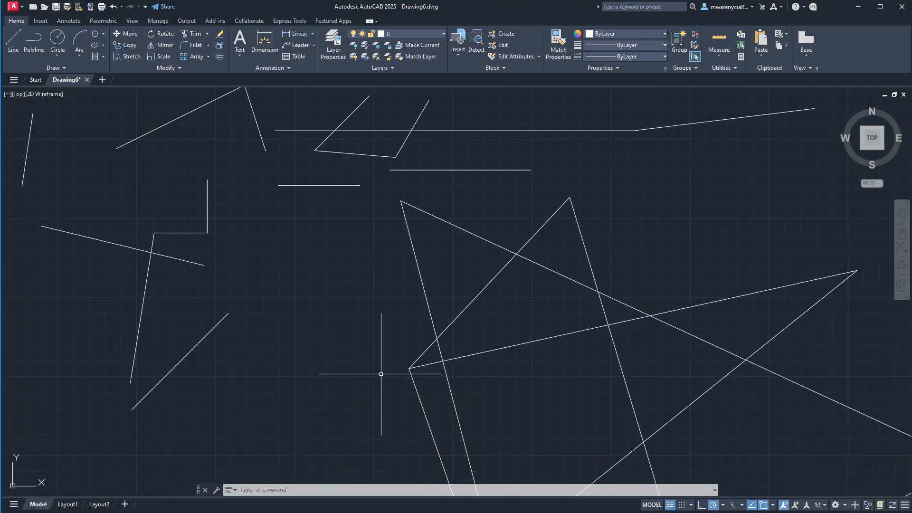
{"action": "left_click", "coordinate": [395, 323]}
{"action": "left_click", "coordinate": [380, 327]}
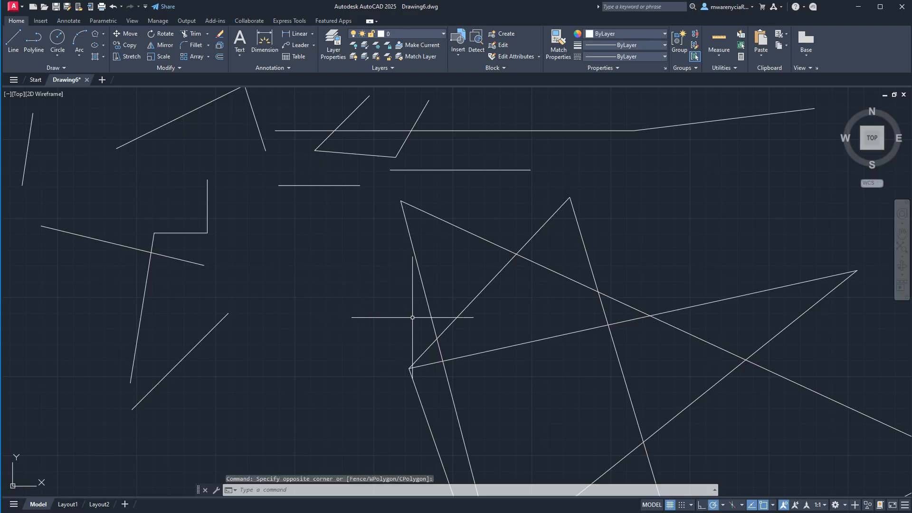
- Undo the practice lines drawn freehand since the 2'6" line at 35°
{"action": "left_click", "coordinate": [114, 9]}
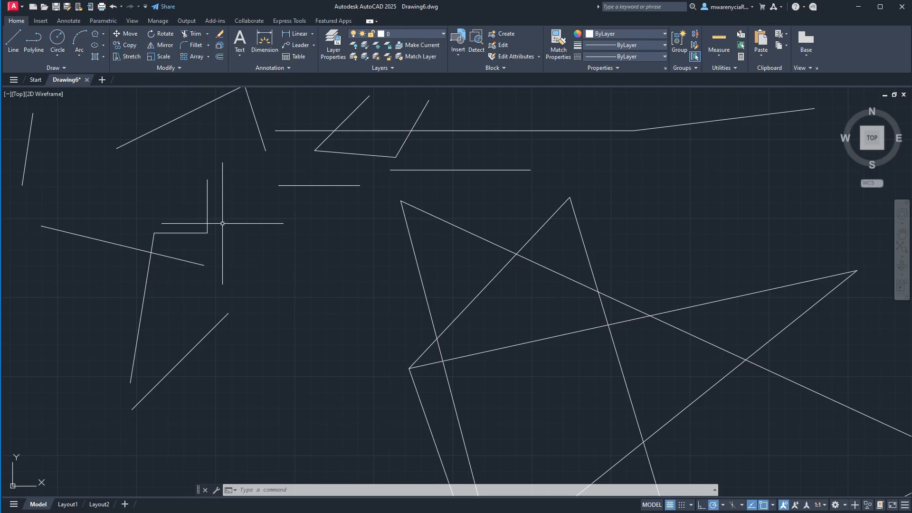
{"action": "key", "text": "ctrl+z"}
{"action": "key", "text": "ctrl+z"}
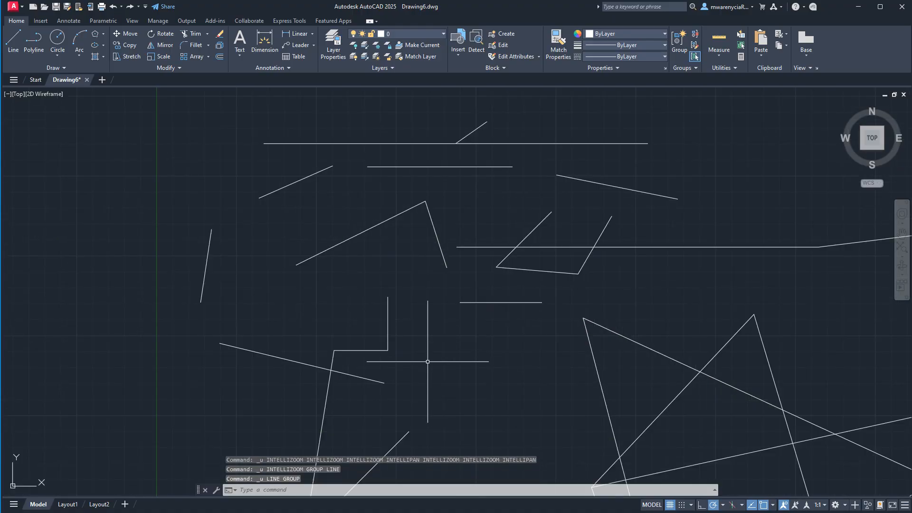
{"action": "key", "text": "ctrl+z"}
{"action": "key", "text": "ctrl+z"}
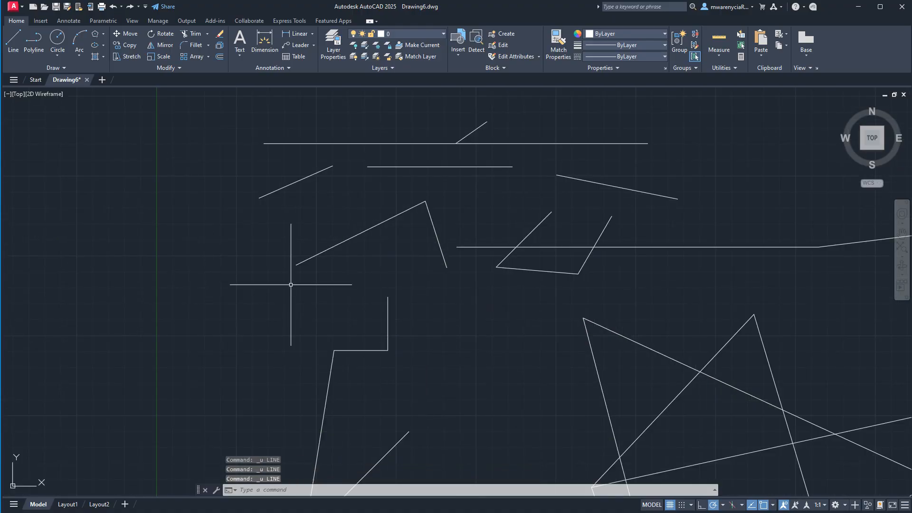
{"action": "key", "text": "ctrl+z"}
- Continue undoing back through the uppermost line, the long line with its 7° segment and the stair-shaped line
{"action": "key", "text": "ctrl+z"}
{"action": "key", "text": "ctrl+z"}
{"action": "key", "text": "ctrl+z"}
{"action": "key", "text": "ctrl+z"}
{"action": "key", "text": "ctrl+z"}
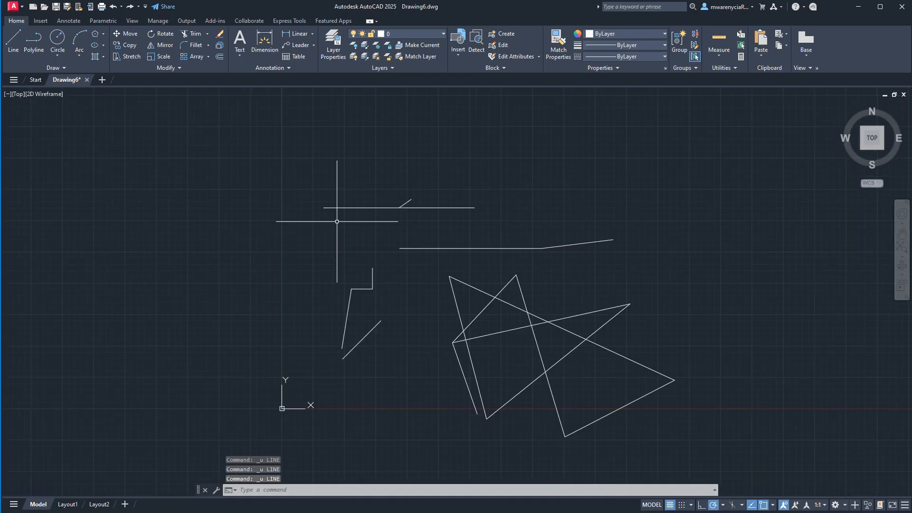
{"action": "key", "text": "ctrl+z"}
{"action": "key", "text": "ctrl+z"}
{"action": "key", "text": "ctrl+z"}
{"action": "key", "text": "ctrl+z"}
{"action": "key", "text": "ctrl+z"}
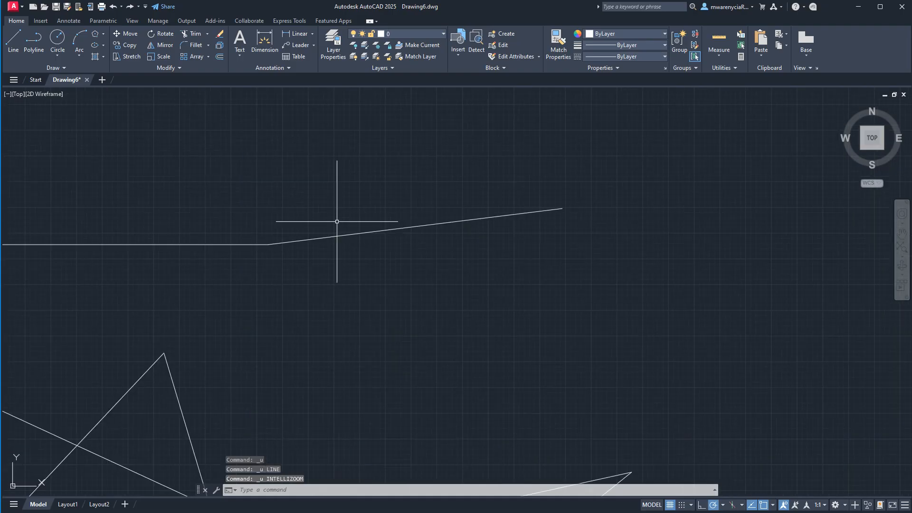
- Undo the star-shaped zigzag, the remaining diagonal line and all earlier actions, back through the units setup
{"action": "key", "text": "ctrl+z"}
{"action": "key", "text": "ctrl+z"}
{"action": "key", "text": "ctrl+z"}
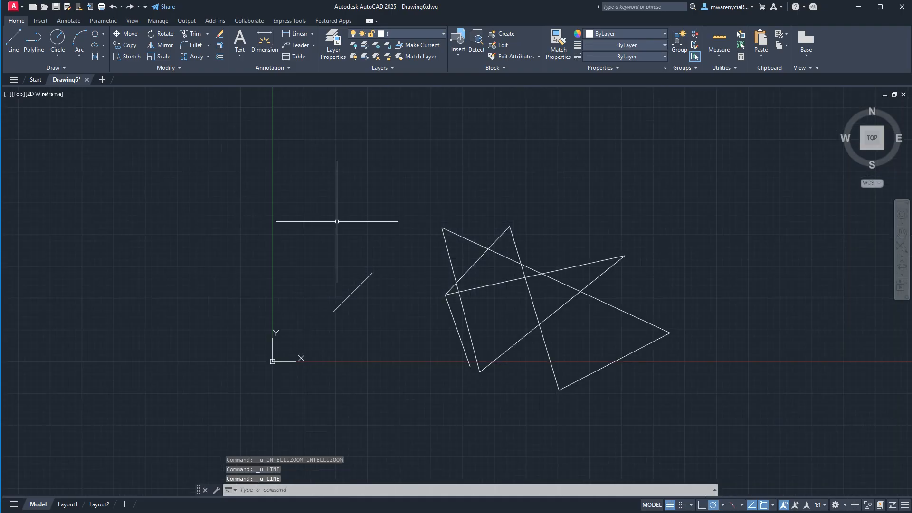
{"action": "key", "text": "ctrl+z"}
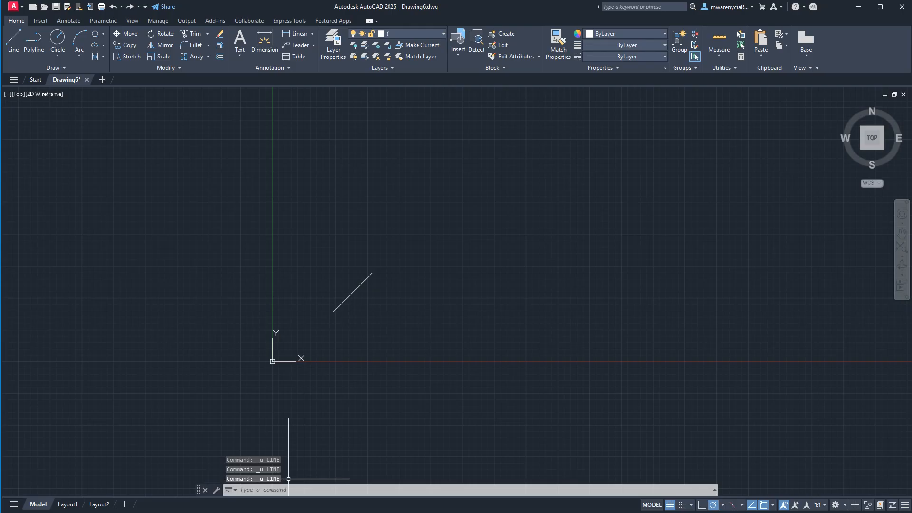
{"action": "key", "text": "ctrl+z"}
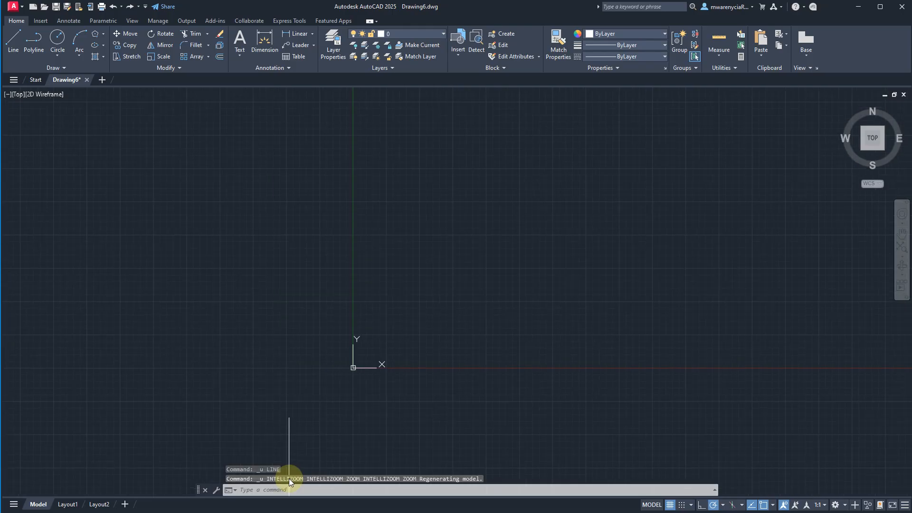
{"action": "key", "text": "ctrl+z"}
{"action": "key", "text": "ctrl+z"}
{"action": "key", "text": "ctrl+z"}
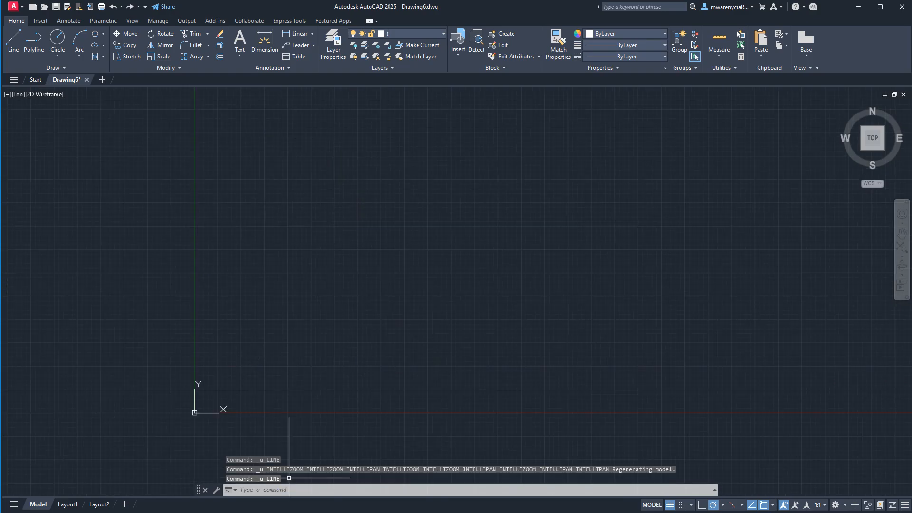
{"action": "key", "text": "ctrl+z"}
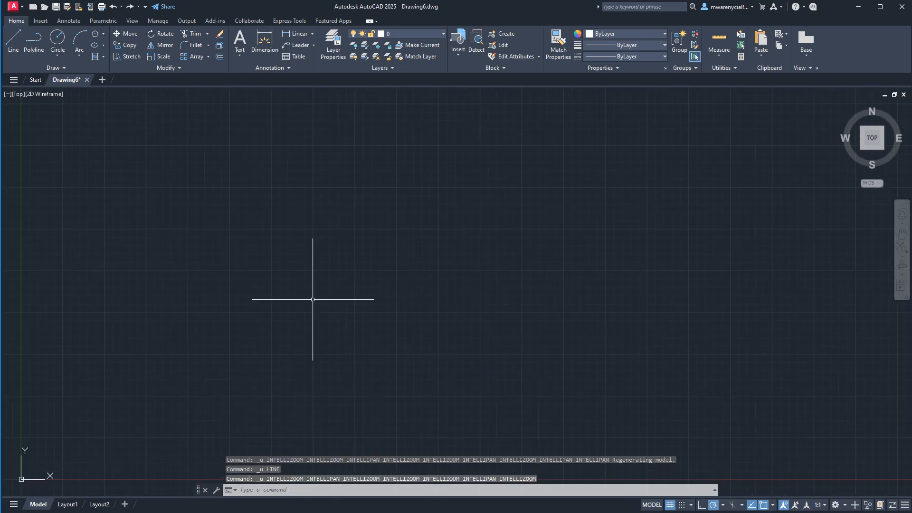
{"action": "key", "text": "ctrl+z"}
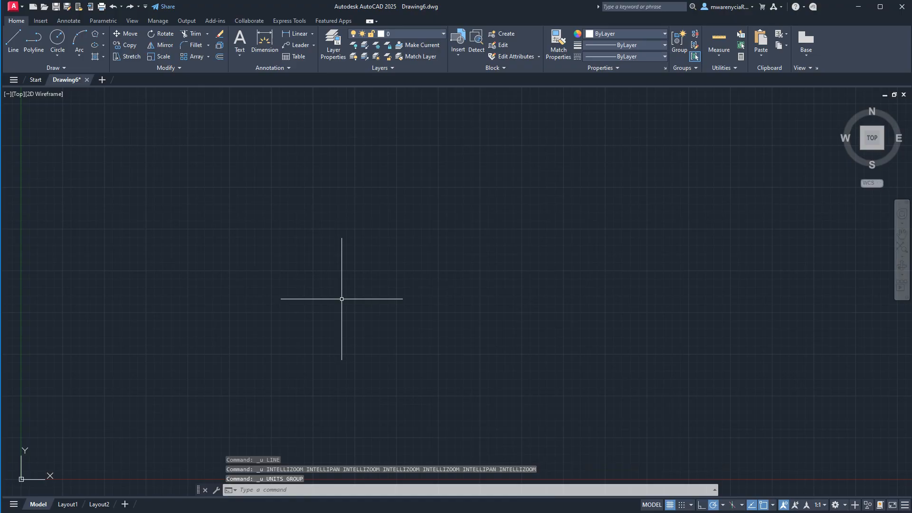
{"action": "key", "text": "ctrl+z"}
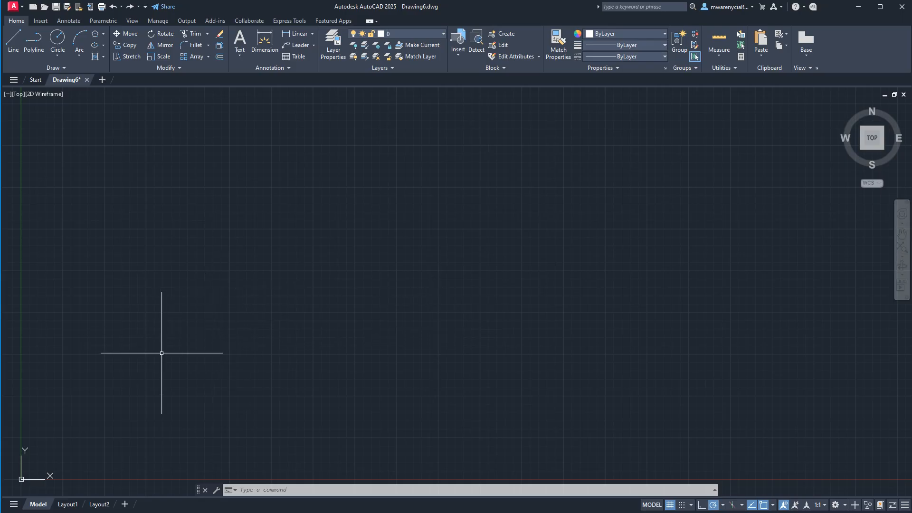
{"action": "type", "text": "l"}
{"action": "key", "text": "Return"}
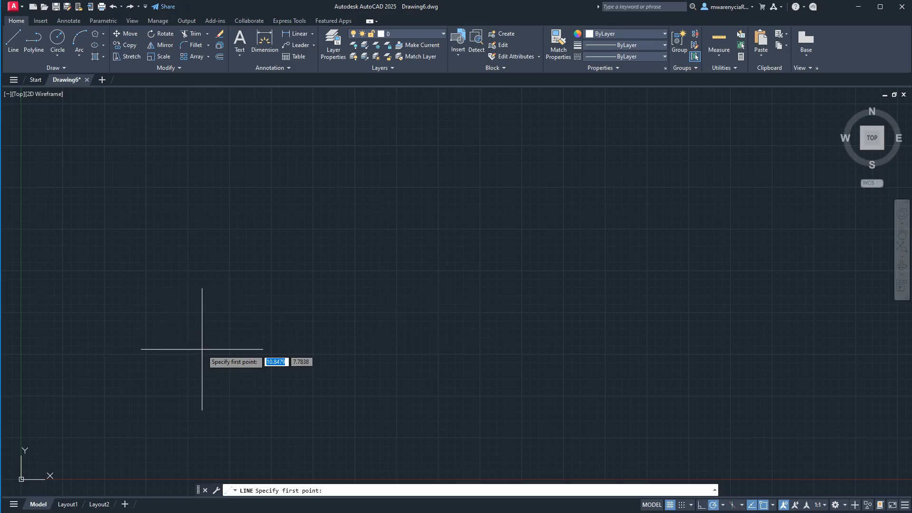
{"action": "left_click", "coordinate": [181, 350]}
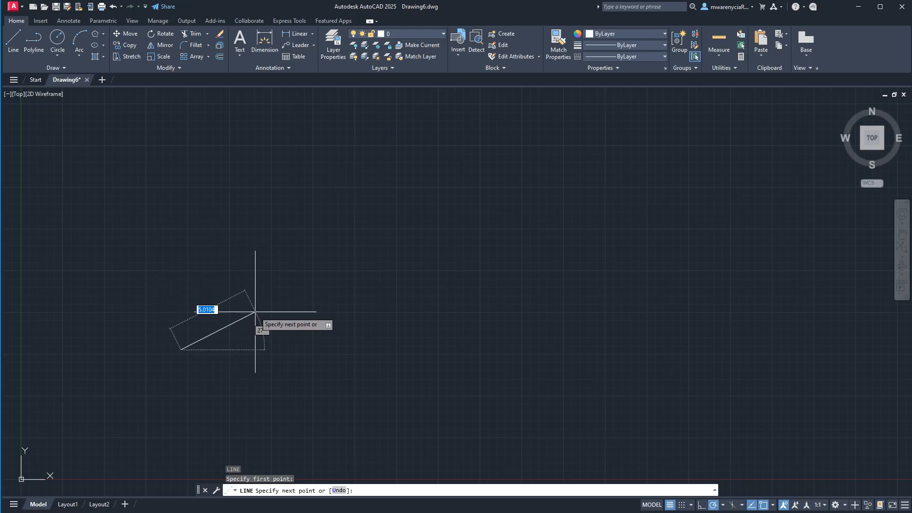
{"action": "key", "text": "Escape"}
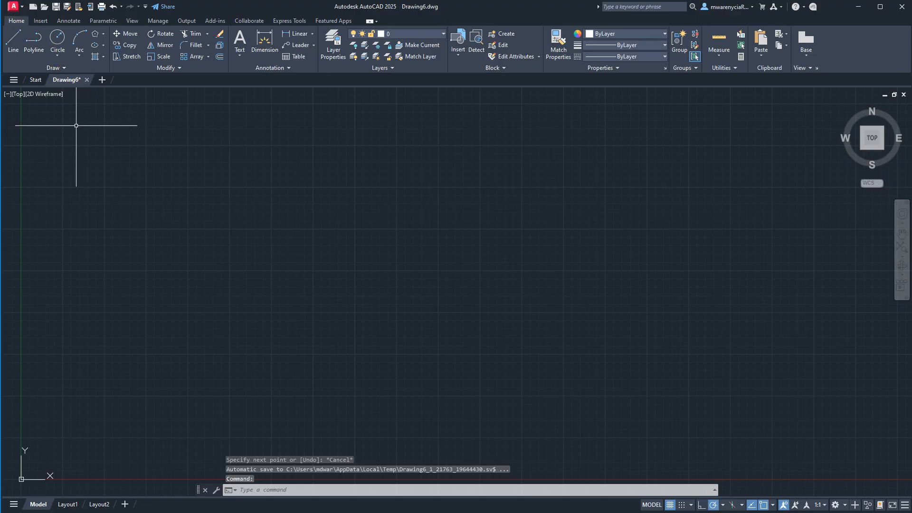
- Set the drawing's length units to Architectural
{"action": "type", "text": "unit"}
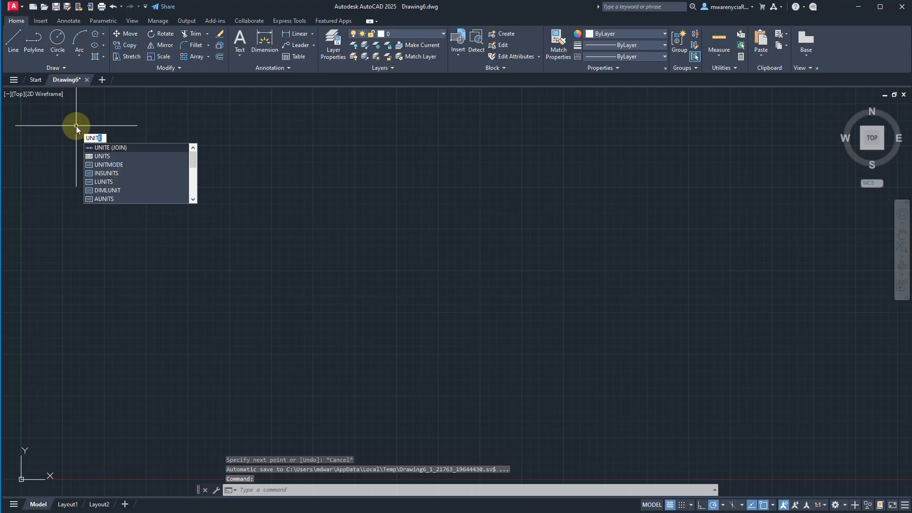
{"action": "key", "text": "Return"}
{"action": "left_click", "coordinate": [494, 194]}
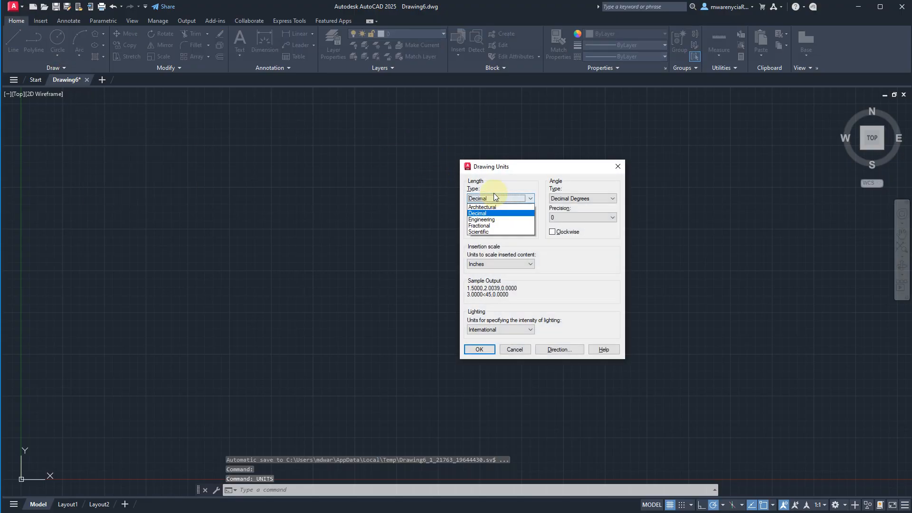
{"action": "left_click", "coordinate": [494, 194]}
{"action": "left_click", "coordinate": [494, 200]}
{"action": "left_click", "coordinate": [496, 207]}
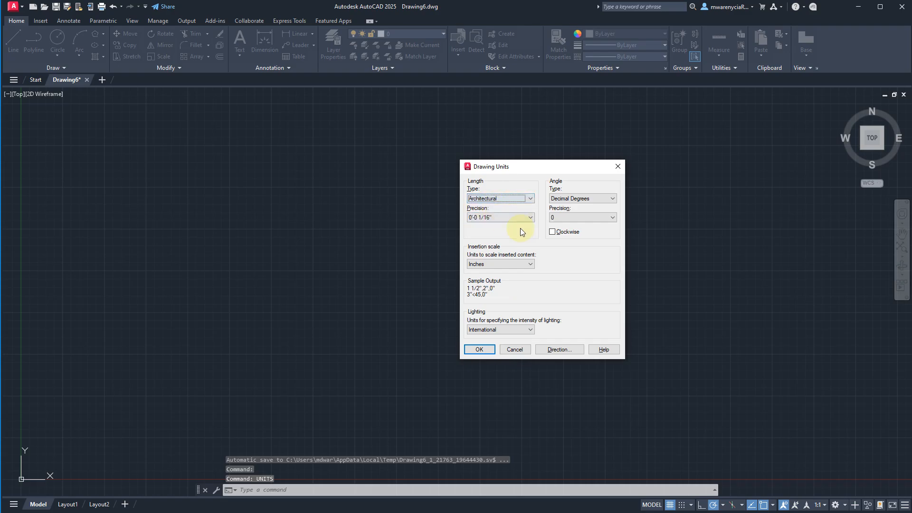
{"action": "left_click", "coordinate": [485, 351]}
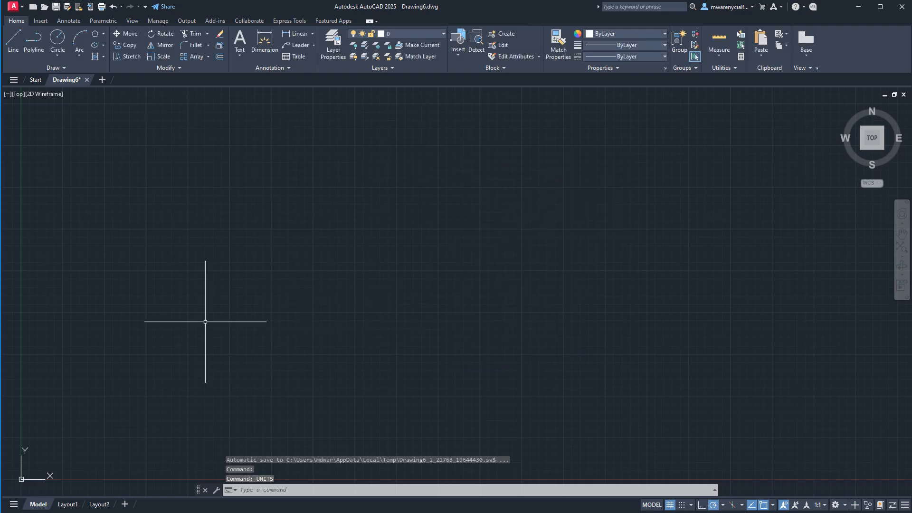
- Turn the drawing grid off in model space and switch it back on
{"action": "scroll", "coordinate": [320, 317], "scroll_direction": "down", "scroll_amount": 2}
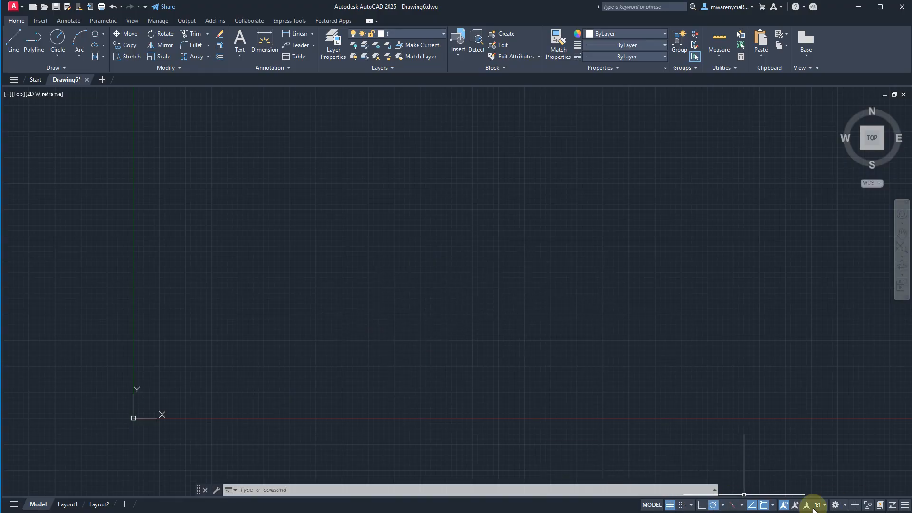
{"action": "left_click", "coordinate": [670, 505]}
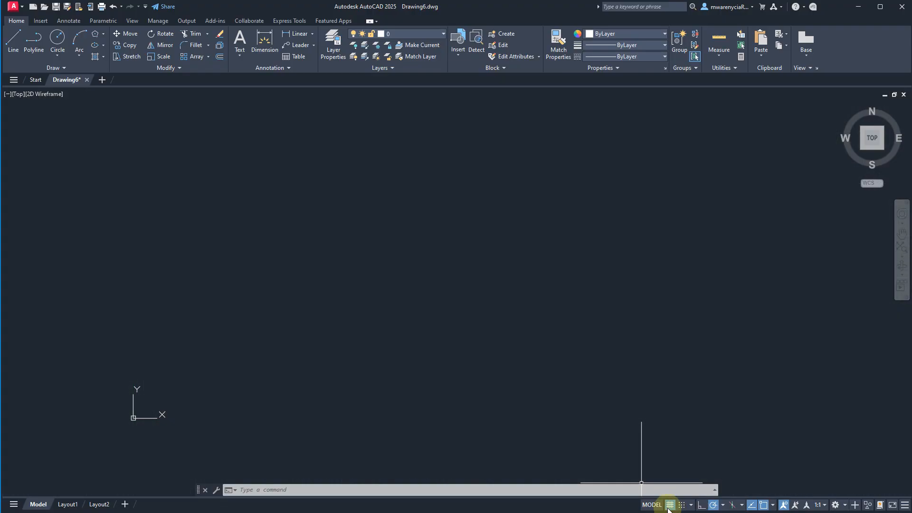
{"action": "left_click", "coordinate": [670, 505]}
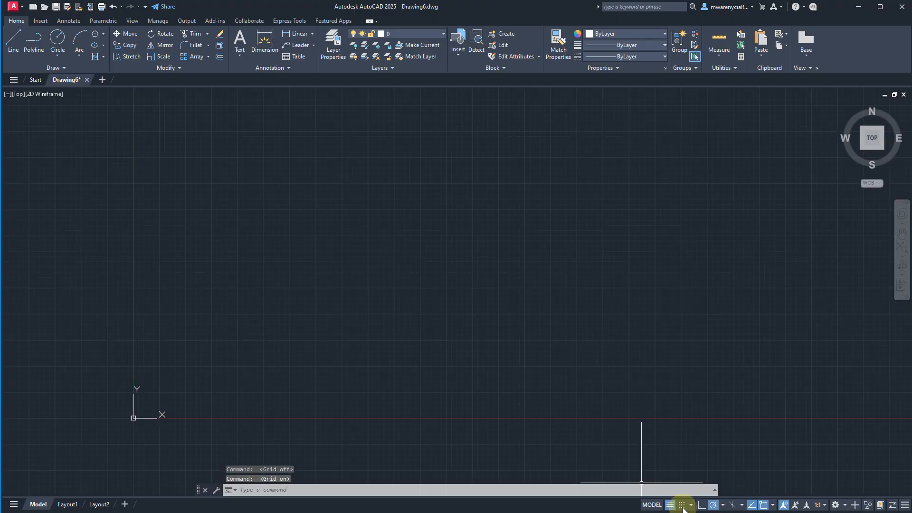
- Try grid snap mode with an unfinished line, cancel the line and turn snap mode off
{"action": "left_click", "coordinate": [682, 505]}
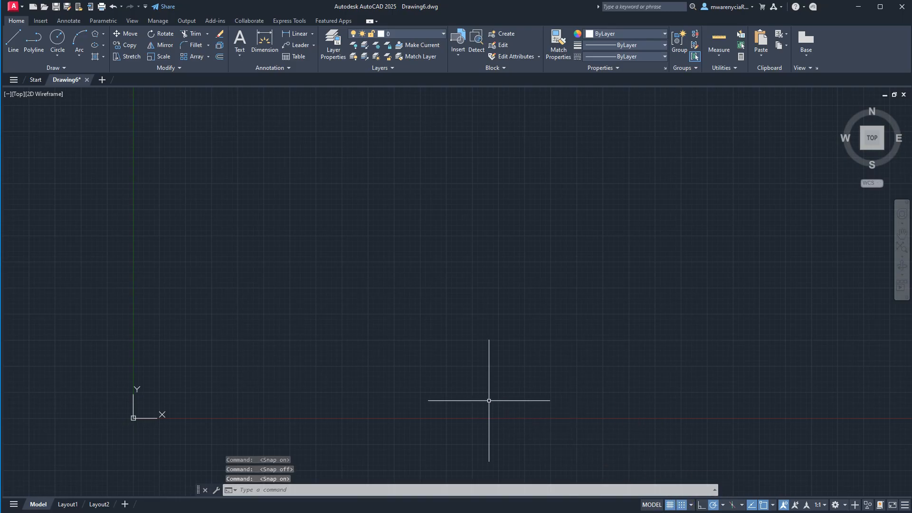
{"action": "type", "text": "l"}
{"action": "key", "text": "Return"}
{"action": "left_click", "coordinate": [316, 355]}
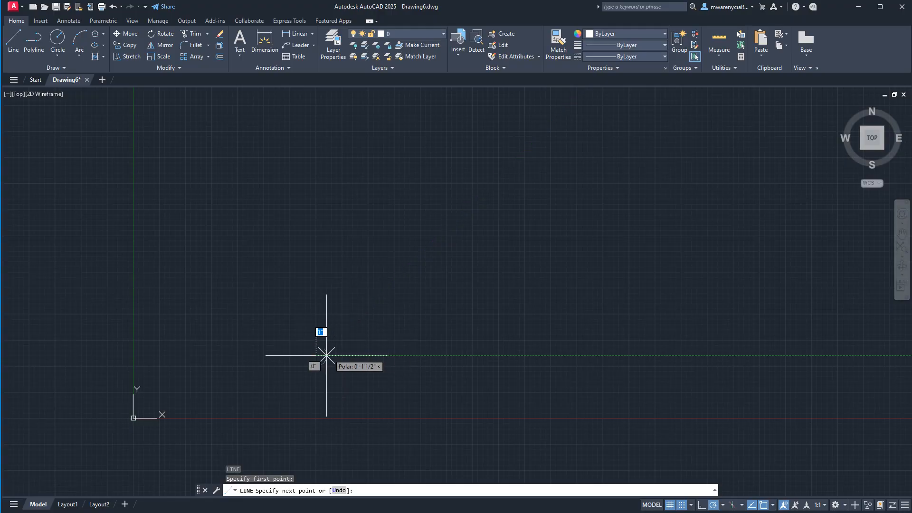
{"action": "scroll", "coordinate": [349, 314], "scroll_direction": "up", "scroll_amount": 3}
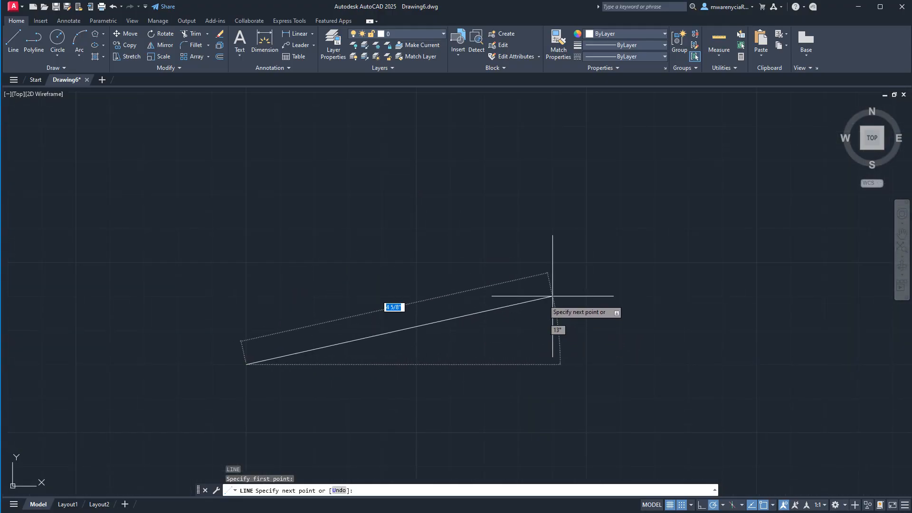
{"action": "key", "text": "Escape"}
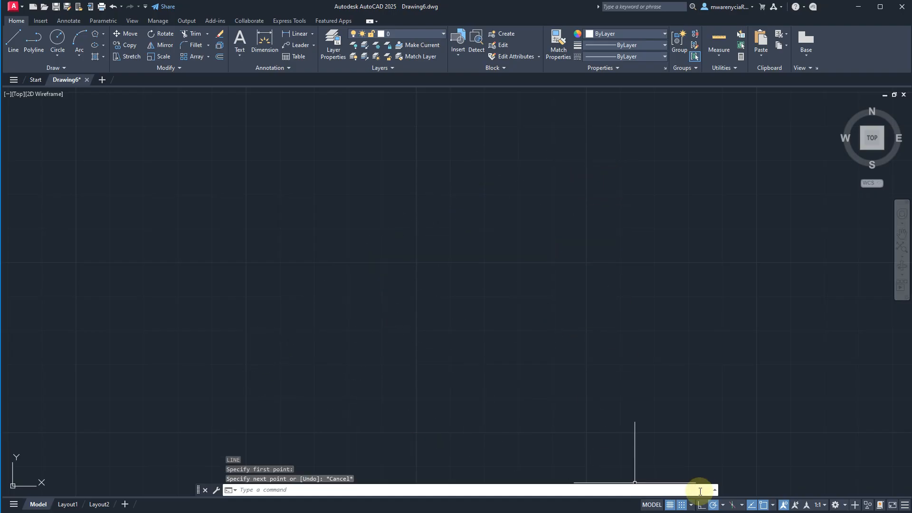
{"action": "left_click", "coordinate": [680, 504]}
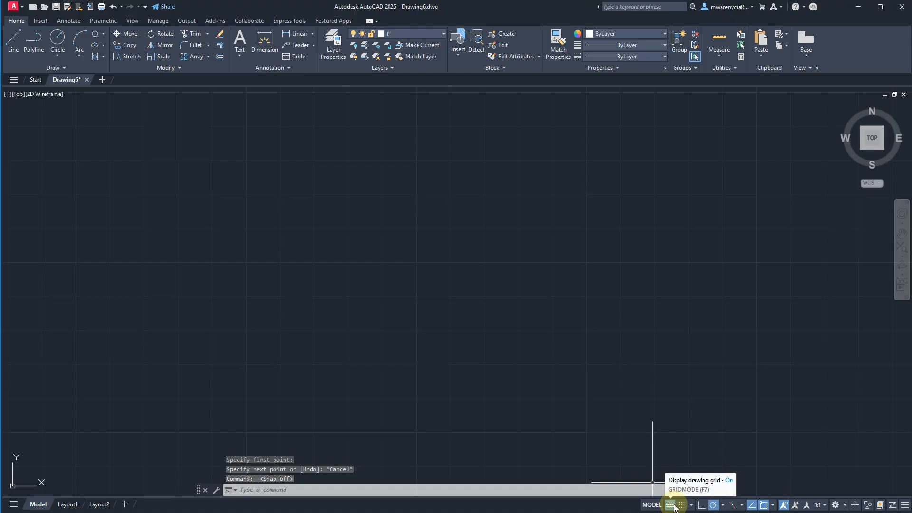
- Turn off the grid inside the Layout1 viewport and return to model space
{"action": "left_click", "coordinate": [68, 505]}
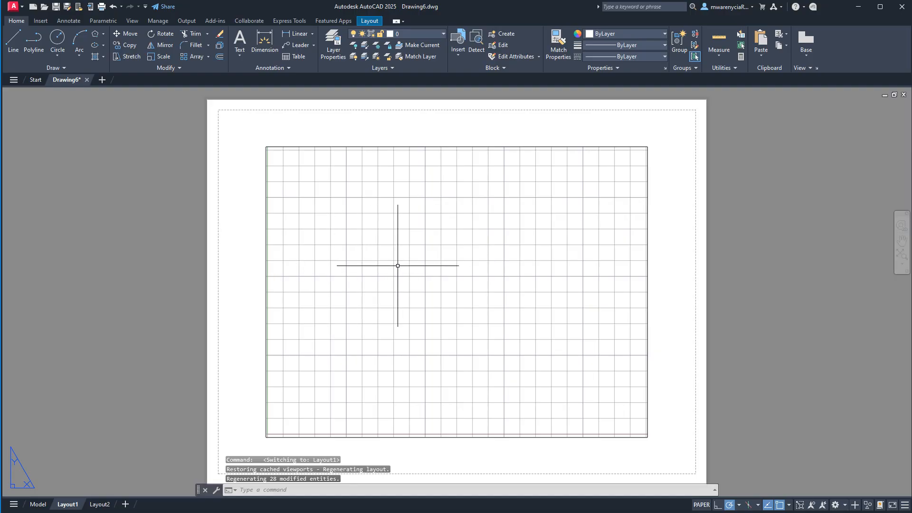
{"action": "double_click", "coordinate": [405, 282]}
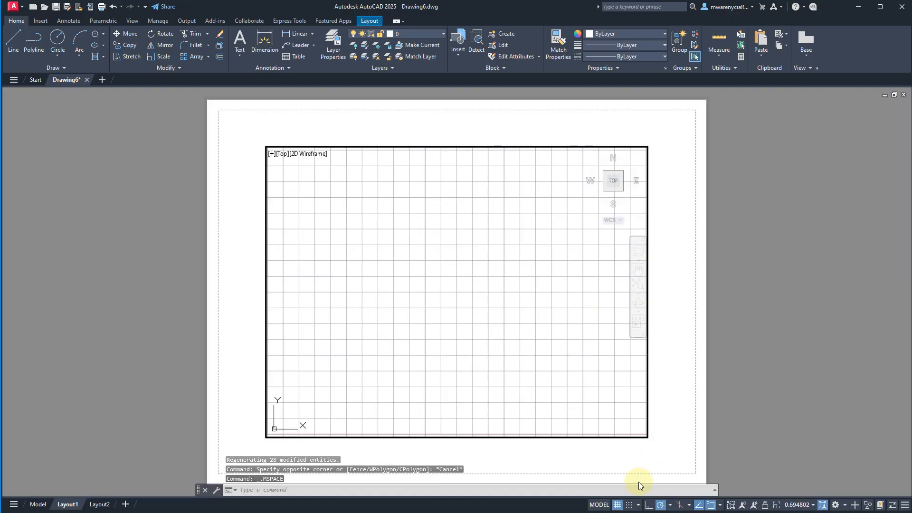
{"action": "left_click", "coordinate": [616, 505]}
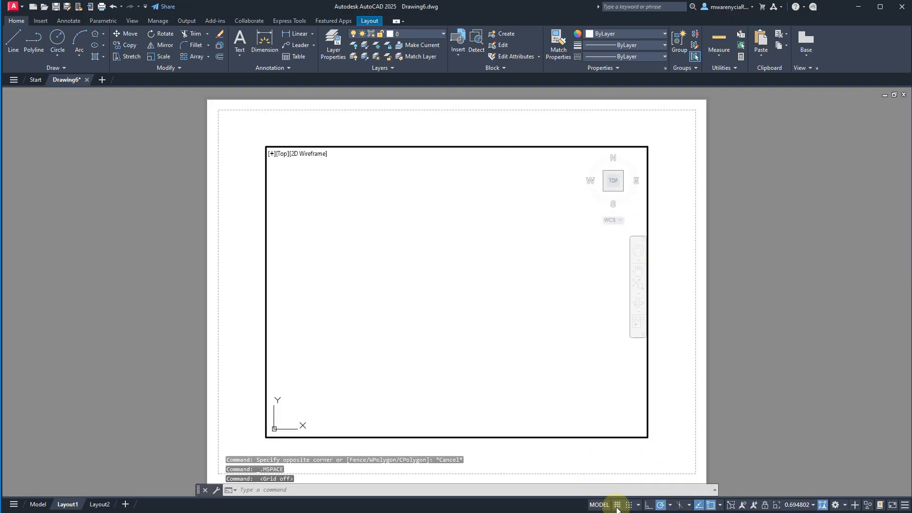
{"action": "double_click", "coordinate": [719, 380]}
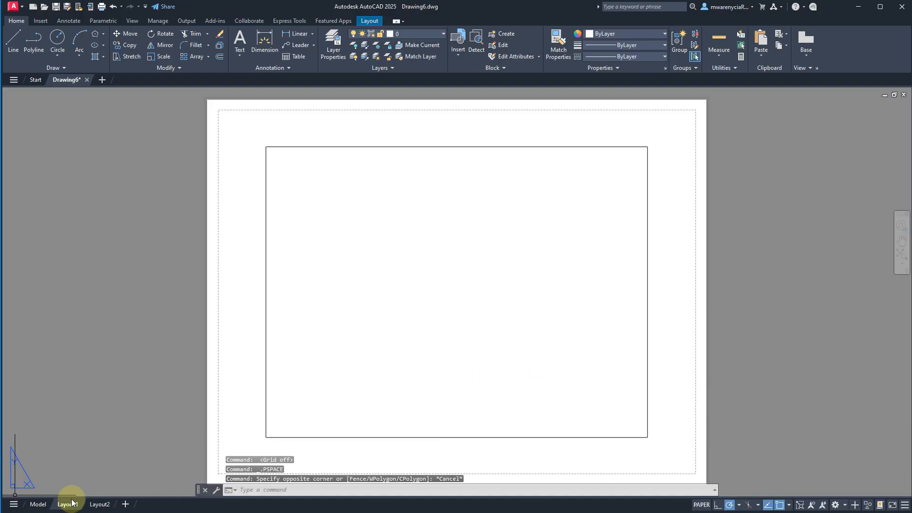
{"action": "left_click", "coordinate": [38, 504]}
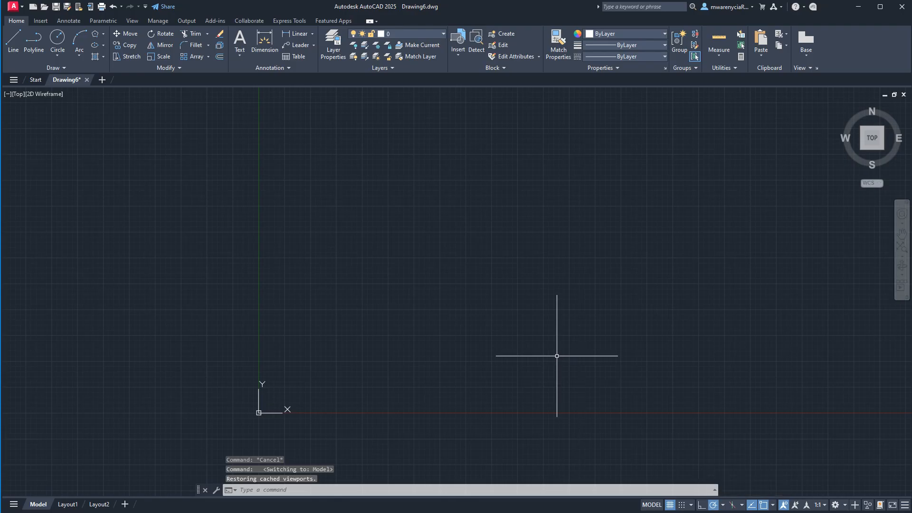
- Start a line and try switching between Ortho mode and Polar Tracking, finishing with Polar Tracking on
{"action": "type", "text": "l"}
{"action": "key", "text": "Return"}
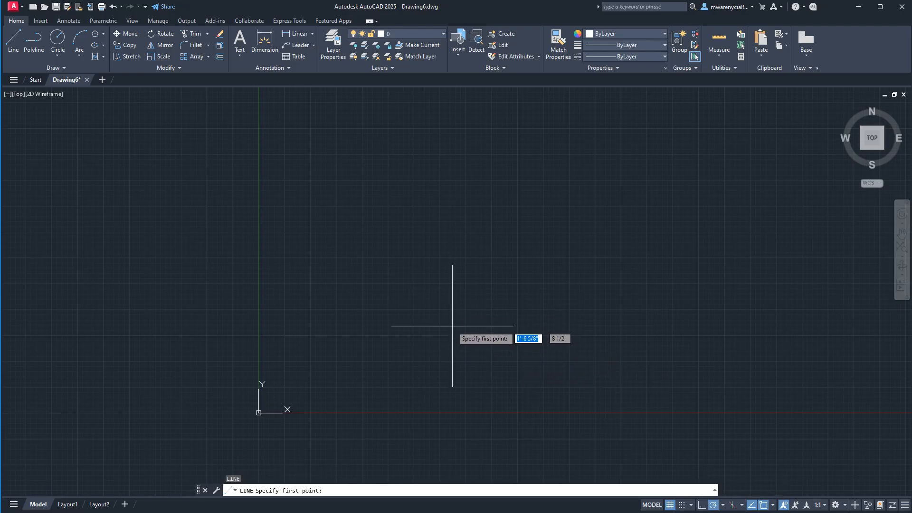
{"action": "left_click", "coordinate": [452, 326]}
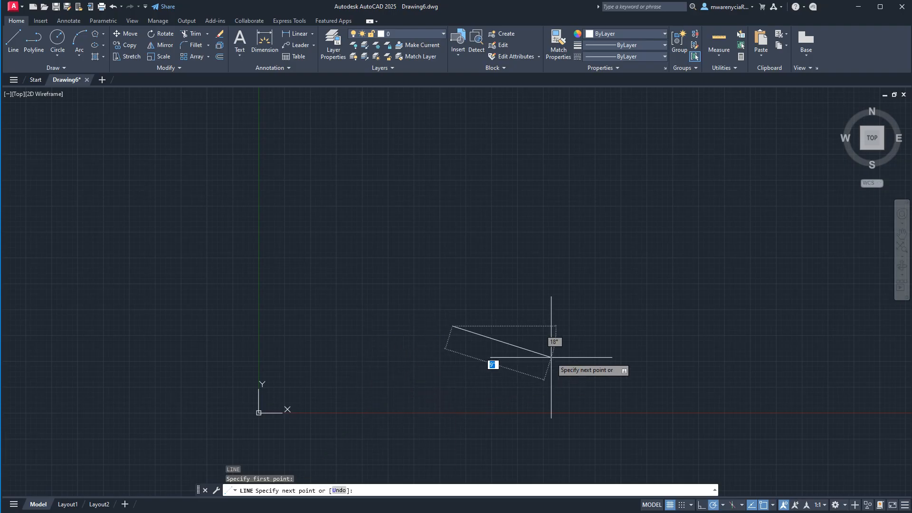
{"action": "left_click", "coordinate": [702, 505]}
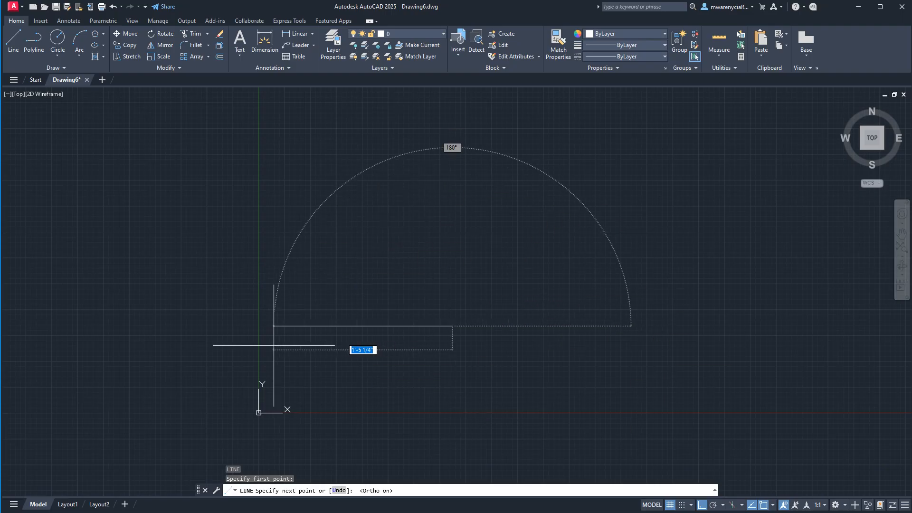
{"action": "left_click", "coordinate": [714, 505]}
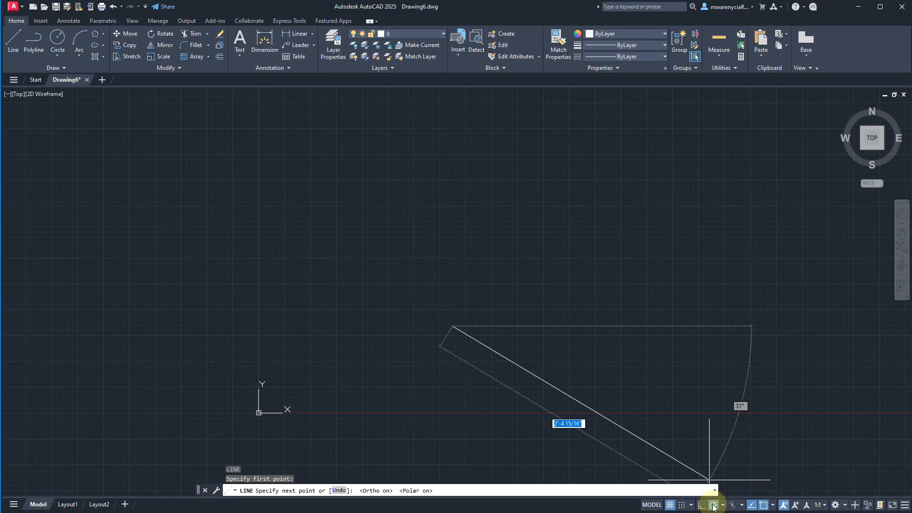
{"action": "left_click", "coordinate": [702, 505]}
{"action": "left_click", "coordinate": [713, 506]}
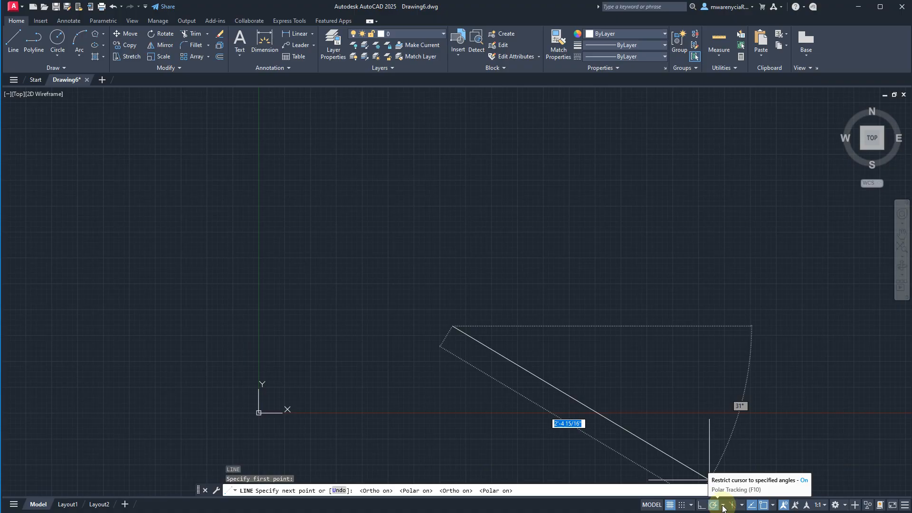
- Try the 30, 60, 90, 120 and the 5, 10, 15, 20 polar tracking angles on the unfinished line
{"action": "left_click", "coordinate": [723, 506]}
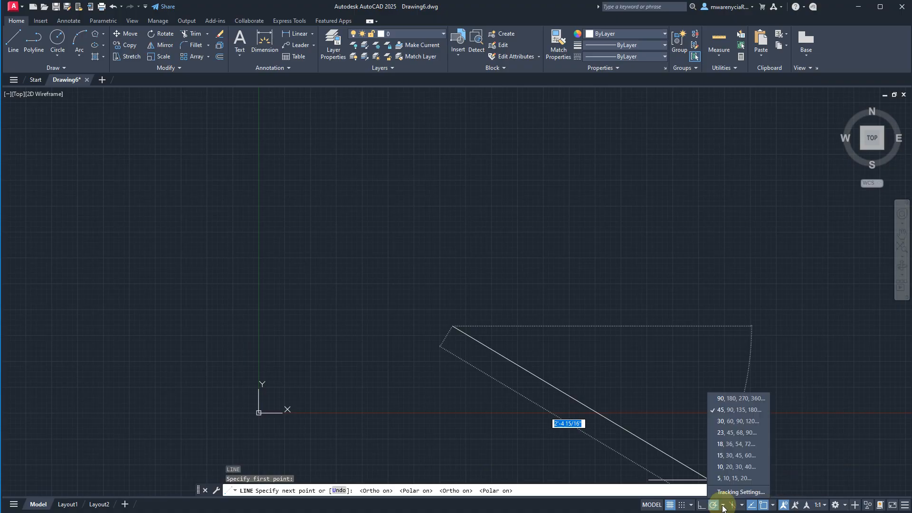
{"action": "left_click", "coordinate": [734, 420]}
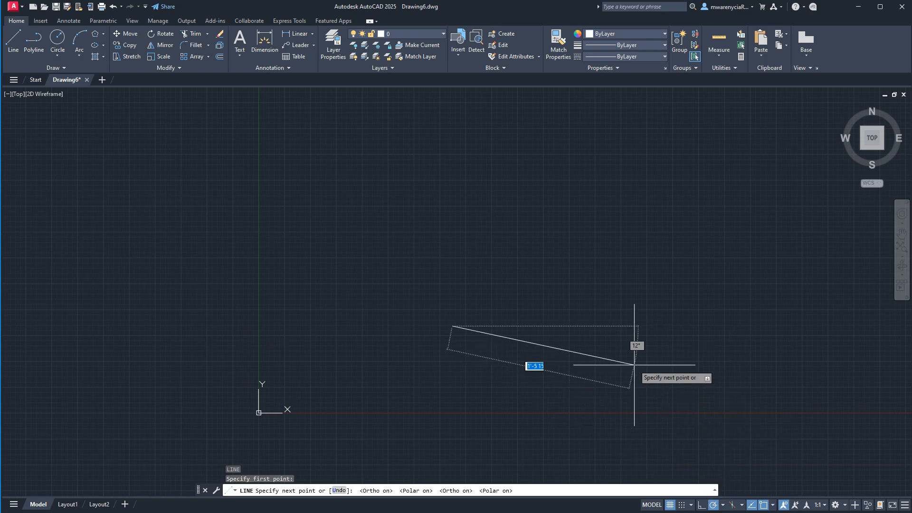
{"action": "left_click", "coordinate": [722, 505]}
{"action": "left_click", "coordinate": [559, 334]}
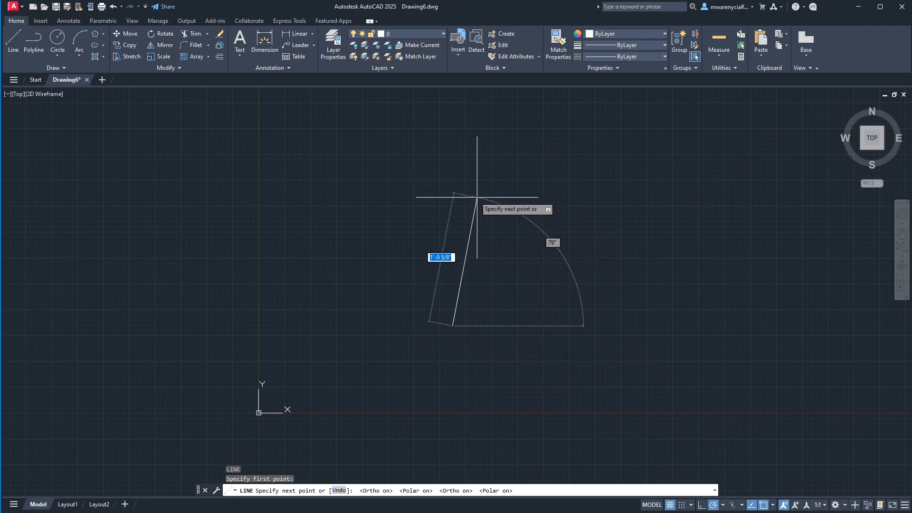
{"action": "left_click", "coordinate": [723, 505]}
{"action": "left_click", "coordinate": [721, 481]}
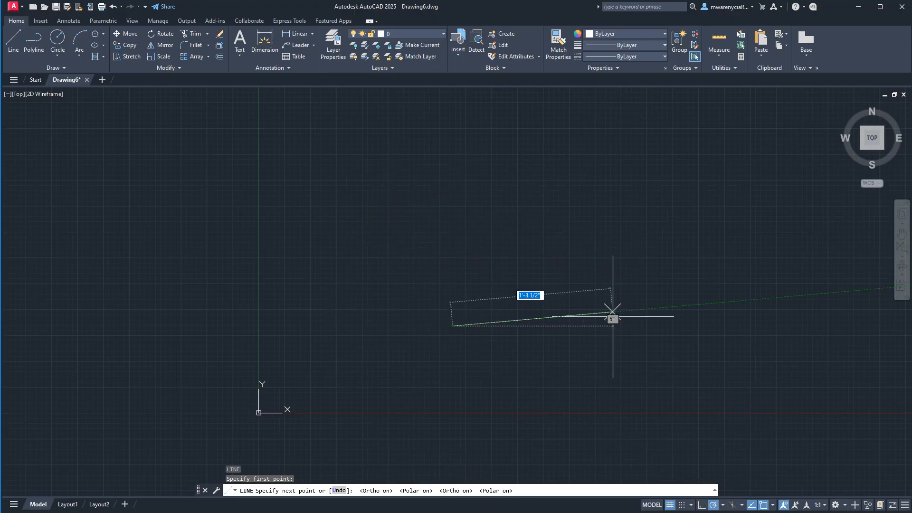
- Set the polar tracking angles back to 45, 90, 135, 180 and cancel the unfinished line
{"action": "left_click", "coordinate": [722, 506]}
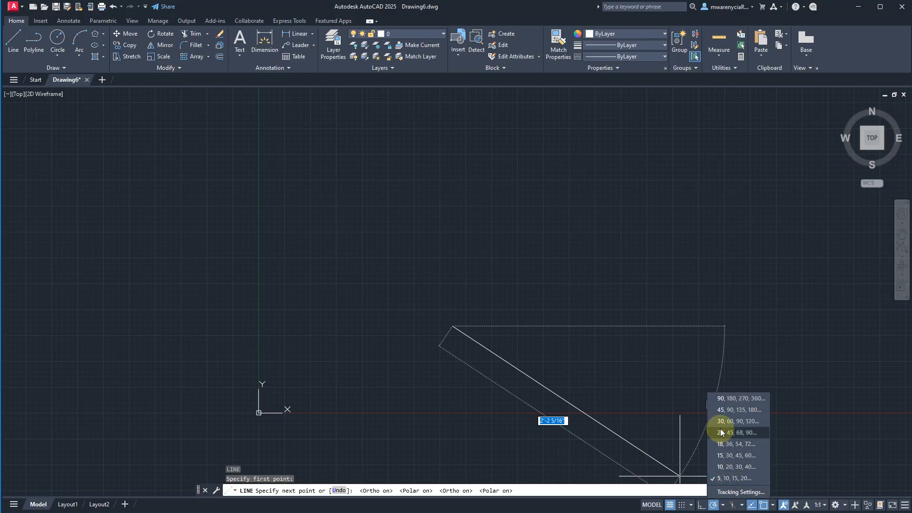
{"action": "left_click", "coordinate": [719, 412]}
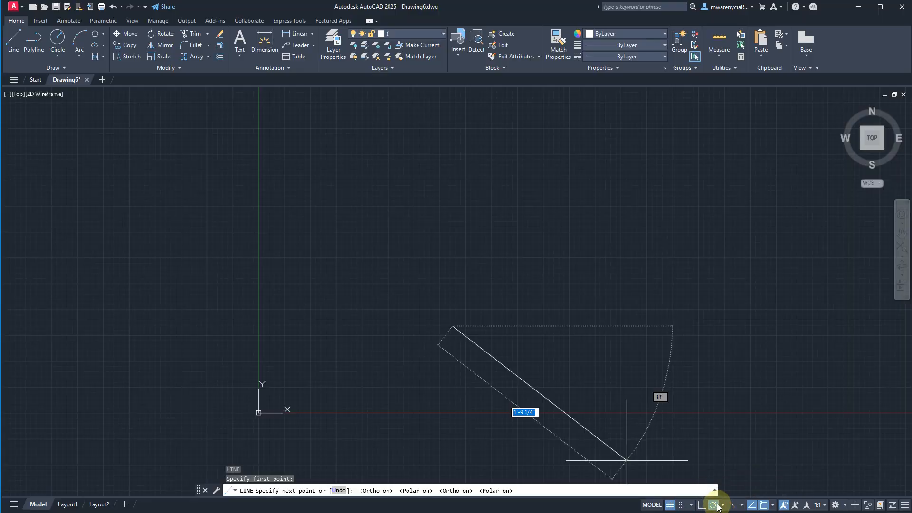
{"action": "key", "text": "Escape"}
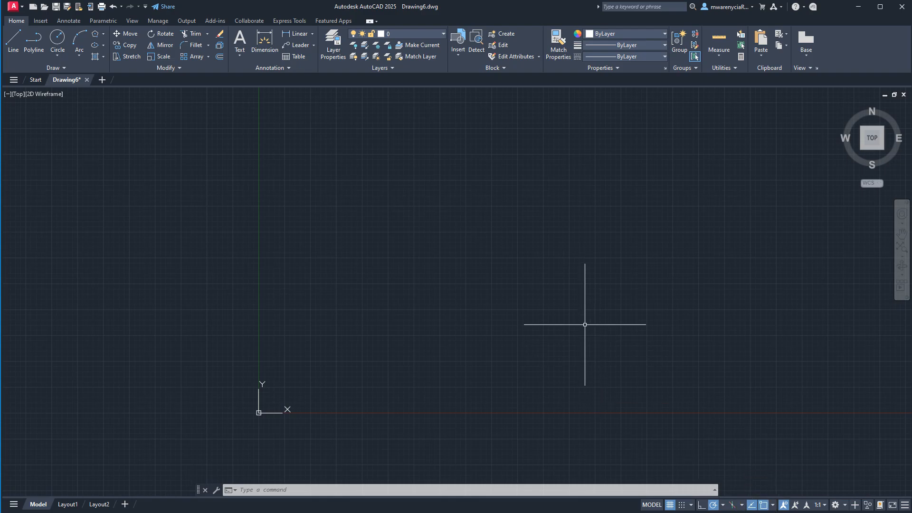
- Draw a closed irregular five-sided outline freehand with connected lines, ending at its starting point
{"action": "type", "text": "l"}
{"action": "key", "text": "Return"}
{"action": "left_click", "coordinate": [499, 216]}
{"action": "left_click", "coordinate": [424, 291]}
{"action": "left_click", "coordinate": [579, 350]}
{"action": "left_click", "coordinate": [656, 273]}
{"action": "left_click", "coordinate": [580, 237]}
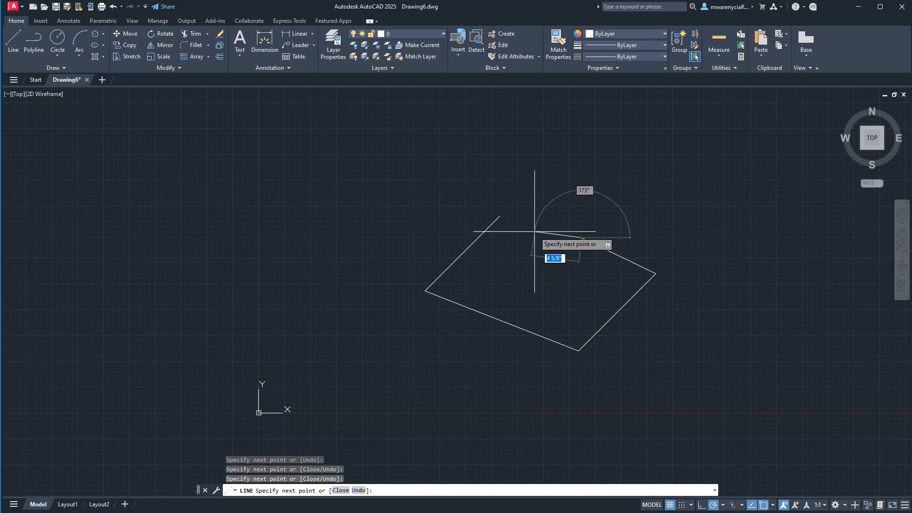
{"action": "left_click", "coordinate": [499, 216]}
{"action": "key", "text": "Escape"}
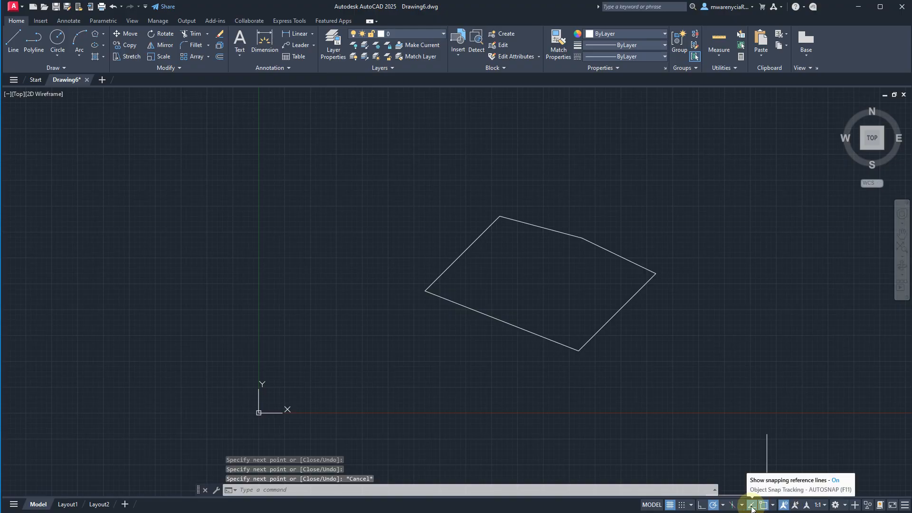
- With object snap tracking on, try starting a line where the outline's midpoint alignment and lower-edge extension cross, and cancel it
{"action": "type", "text": "l"}
{"action": "key", "text": "Return"}
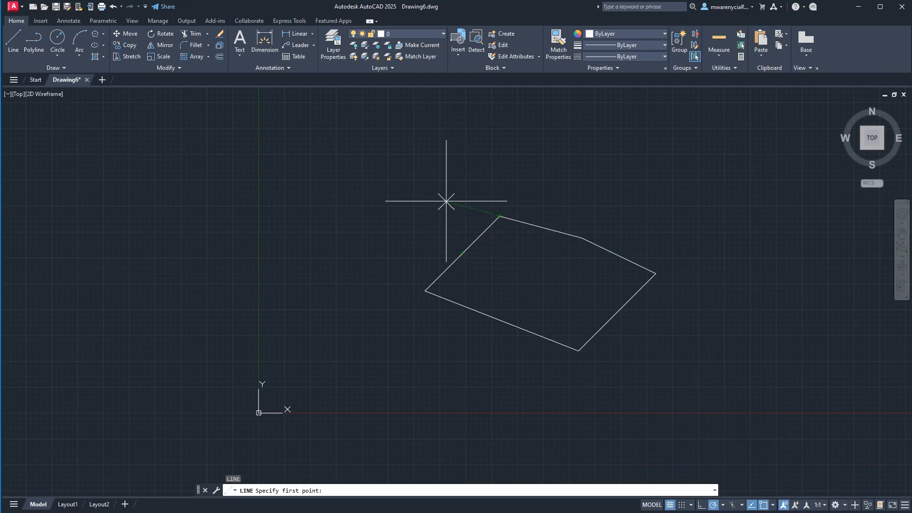
{"action": "left_click", "coordinate": [751, 506]}
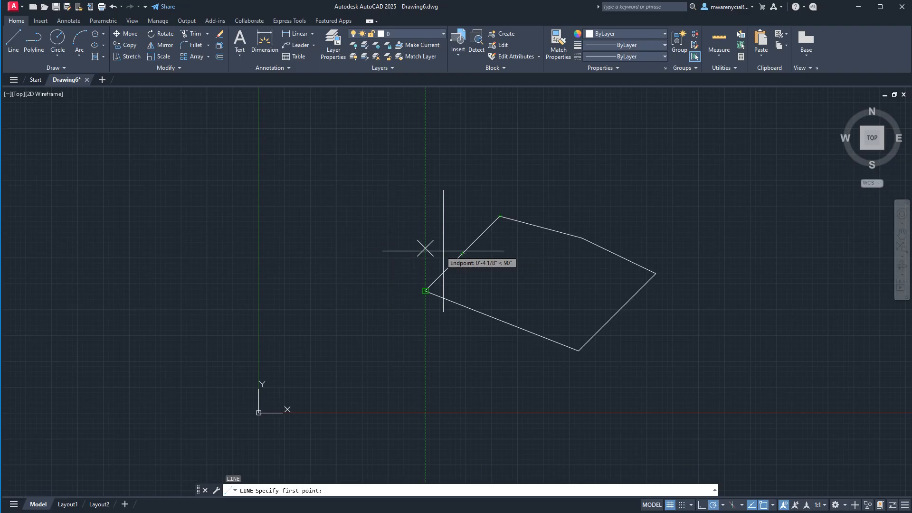
{"action": "left_click", "coordinate": [329, 253]}
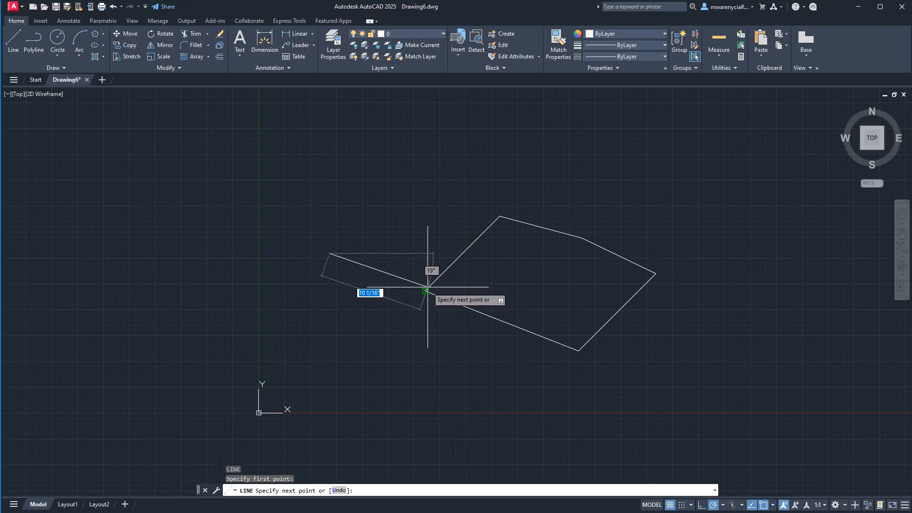
{"action": "key", "text": "Escape"}
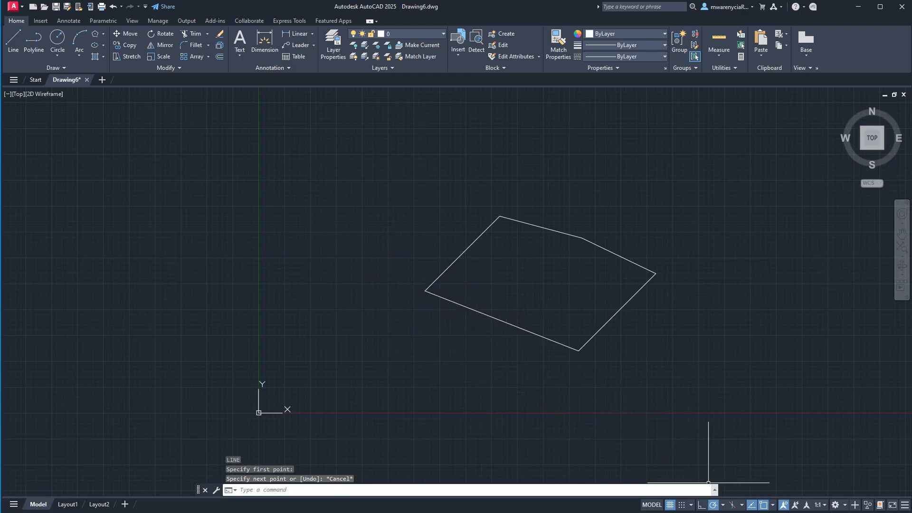
- Review the available object snap modes and examine the Extension snap beyond the outline's lower-left edge using an unplaced line
{"action": "left_click", "coordinate": [773, 505]}
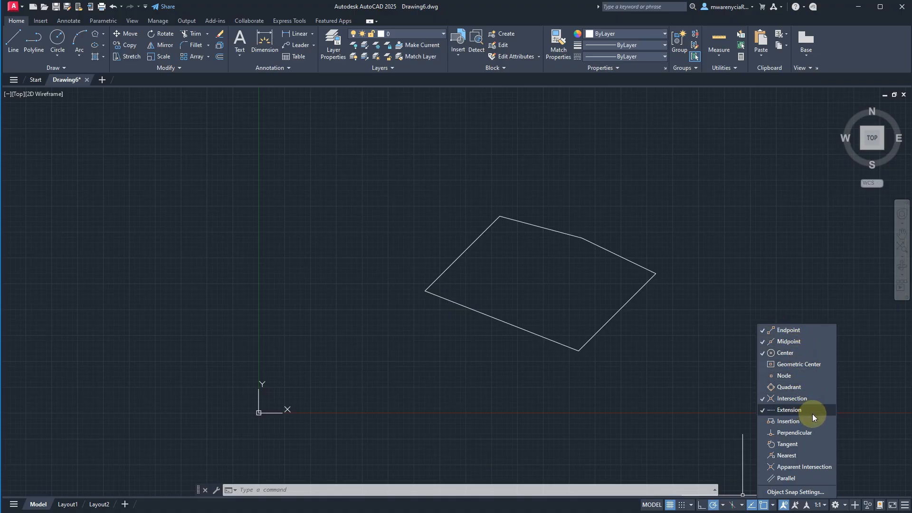
{"action": "left_click", "coordinate": [535, 410]}
{"action": "type", "text": "l"}
{"action": "key", "text": "Return"}
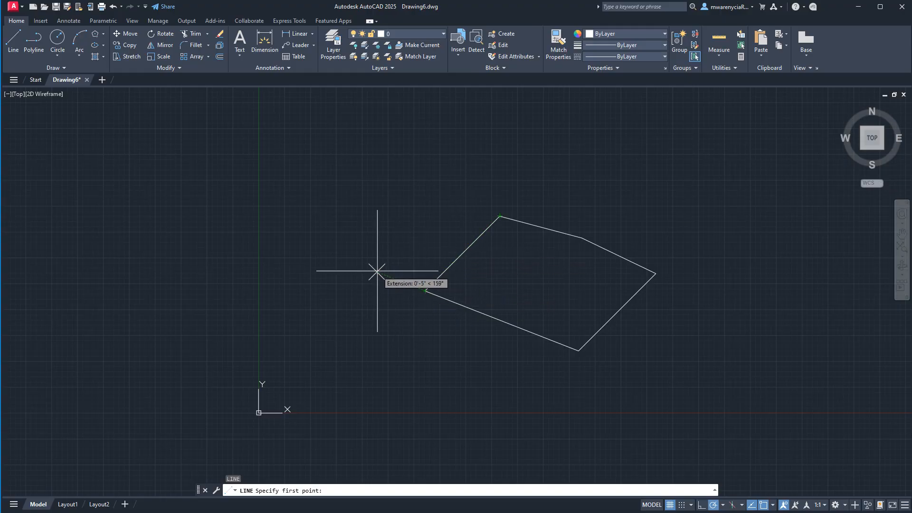
{"action": "key", "text": "Escape"}
- Draw a circle freehand in the empty area above and to the left of the five-sided outline
{"action": "type", "text": "c"}
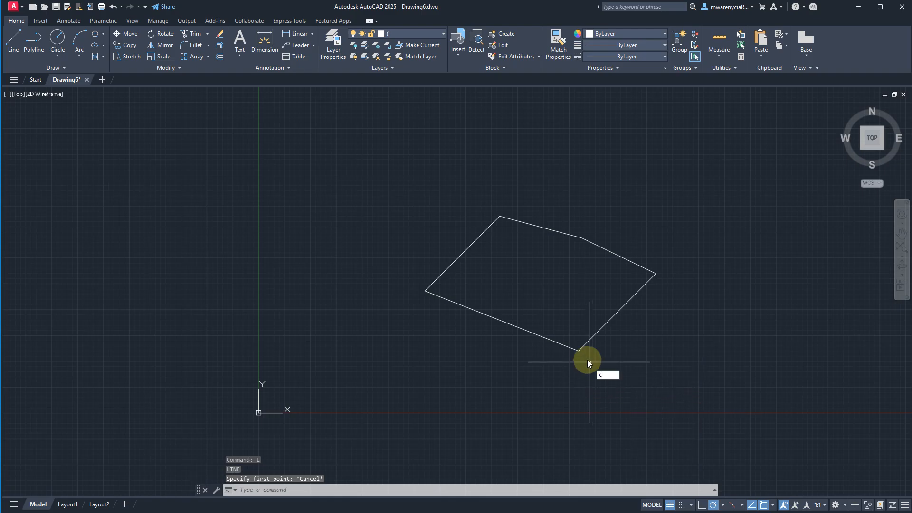
{"action": "type", "text": "i"}
{"action": "key", "text": "Return"}
{"action": "left_click", "coordinate": [286, 187]}
{"action": "left_click", "coordinate": [357, 245]}
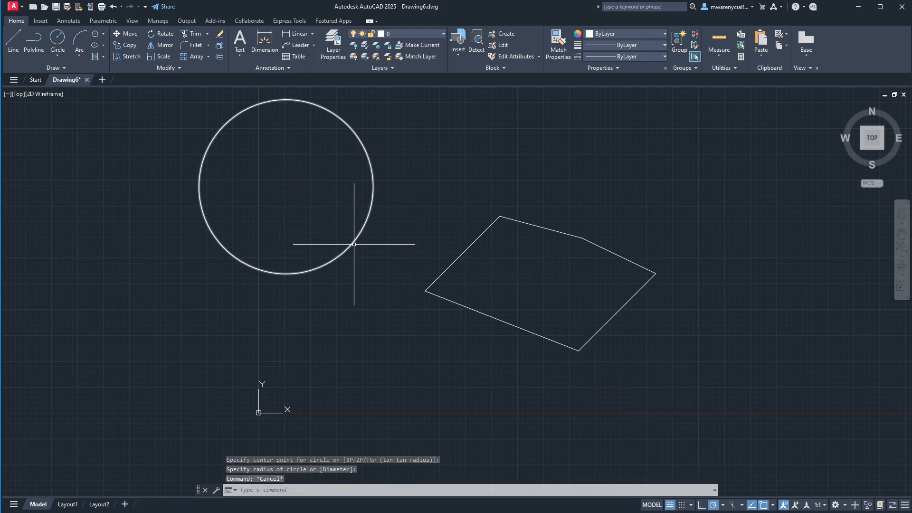
- Draw a line from the circle's center diagonally down to the right, ending outside the circle near the outline
{"action": "type", "text": "l"}
{"action": "key", "text": "Return"}
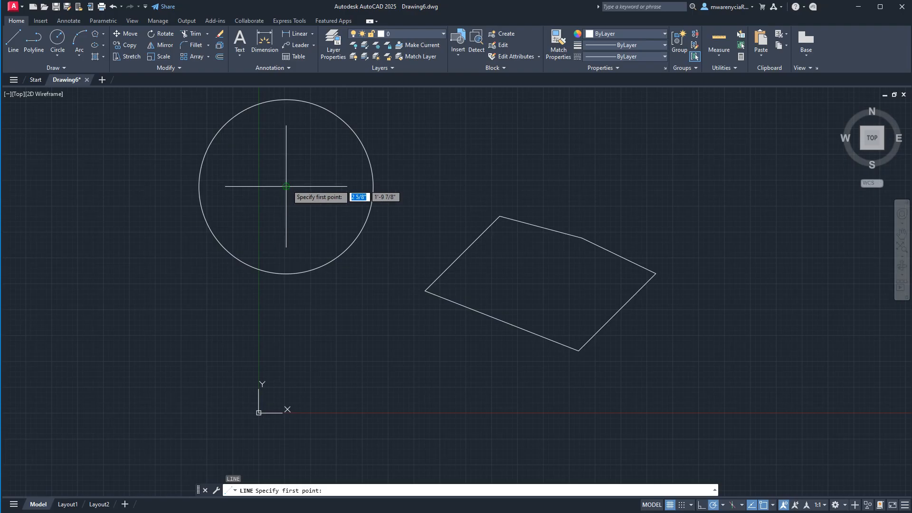
{"action": "left_click", "coordinate": [286, 187]}
{"action": "left_click", "coordinate": [404, 336]}
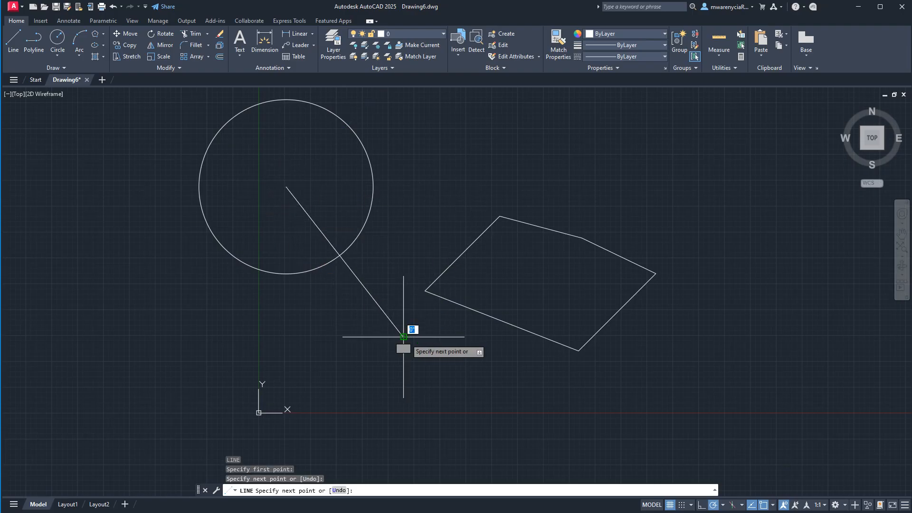
{"action": "key", "text": "Escape"}
- Check the Intersection object snap and draw a line across the circle's diagonal line and the outline's lower edge, ending inside the outline
{"action": "left_click", "coordinate": [773, 504]}
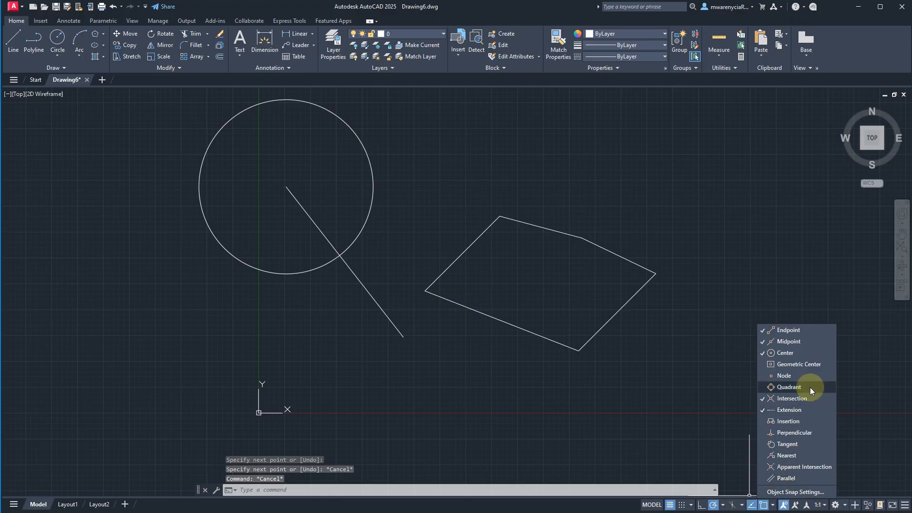
{"action": "left_click", "coordinate": [814, 399]}
{"action": "left_click", "coordinate": [386, 350]}
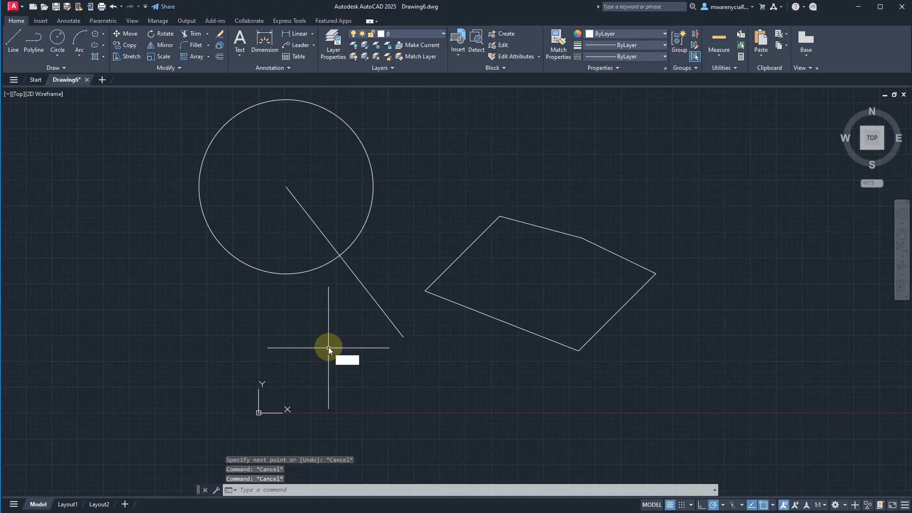
{"action": "type", "text": "l"}
{"action": "key", "text": "Return"}
{"action": "left_click", "coordinate": [334, 340]}
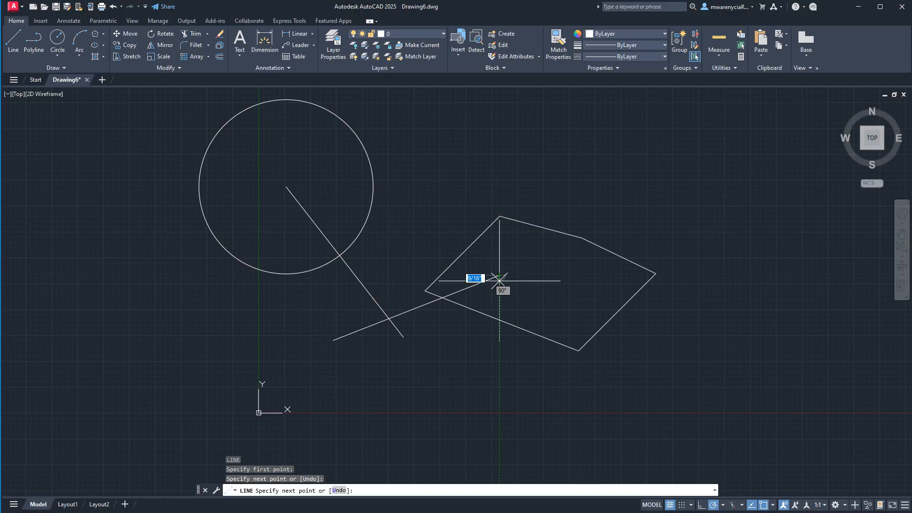
{"action": "left_click", "coordinate": [499, 279]}
{"action": "key", "text": "Escape"}
- Try the intersection snap where the new line crosses the outline's lower edge, and cancel the unplaced line
{"action": "type", "text": "l"}
{"action": "key", "text": "Return"}
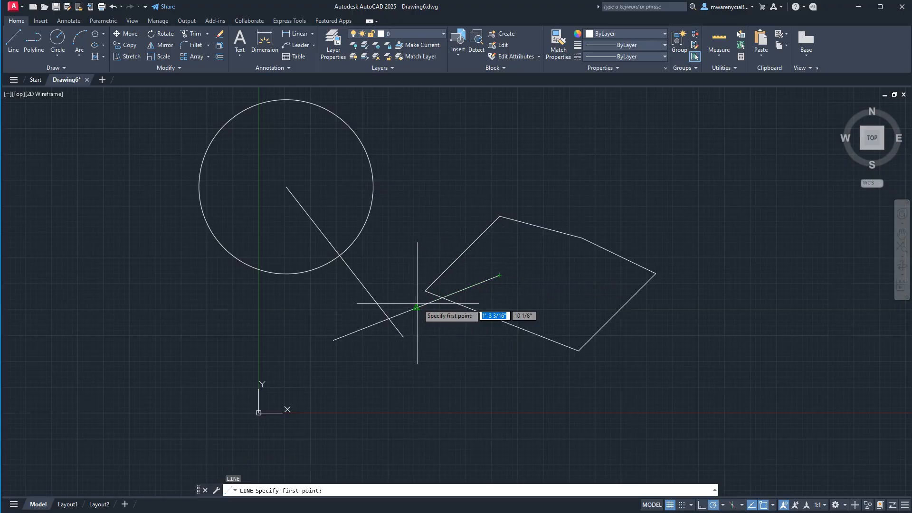
{"action": "scroll", "coordinate": [442, 297], "scroll_direction": "up", "scroll_amount": 10}
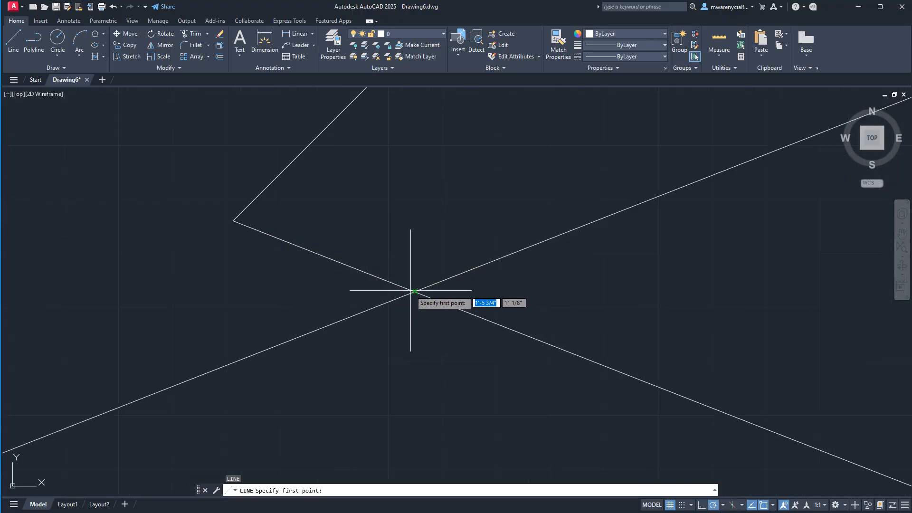
{"action": "scroll", "coordinate": [413, 292], "scroll_direction": "down", "scroll_amount": 9}
{"action": "key", "text": "Escape"}
{"action": "key", "text": "Escape"}
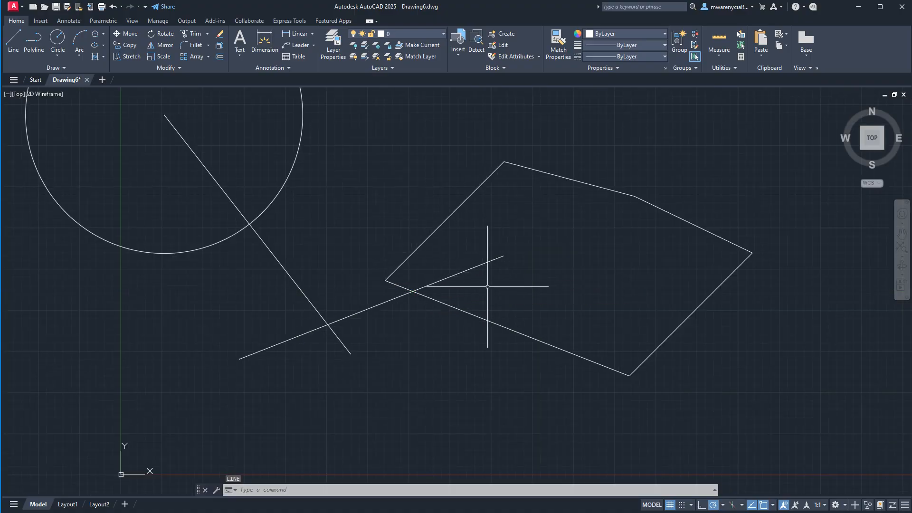
- Draw a closed, elongated six-sided polyline above and to the right of the five-sided outline, ending at its starting point
{"action": "scroll", "coordinate": [492, 300], "scroll_direction": "down", "scroll_amount": 4}
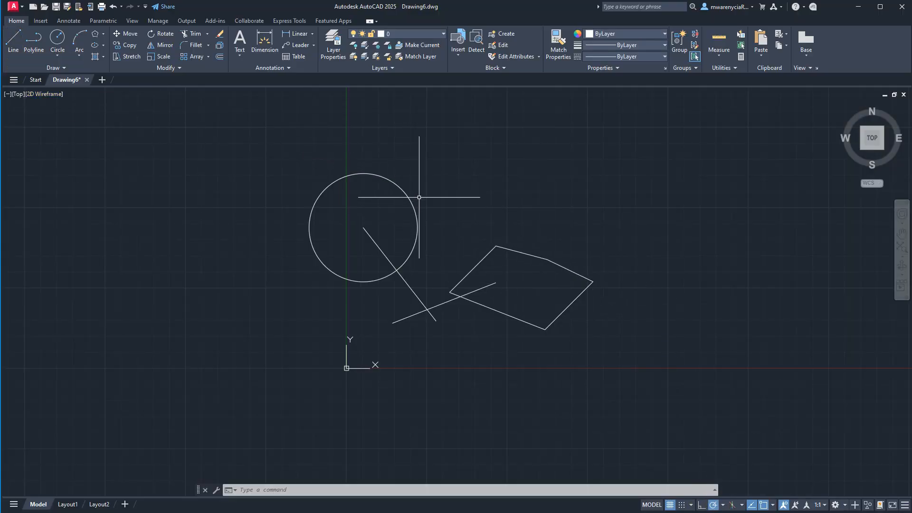
{"action": "left_click", "coordinate": [35, 46]}
{"action": "left_click", "coordinate": [636, 205]}
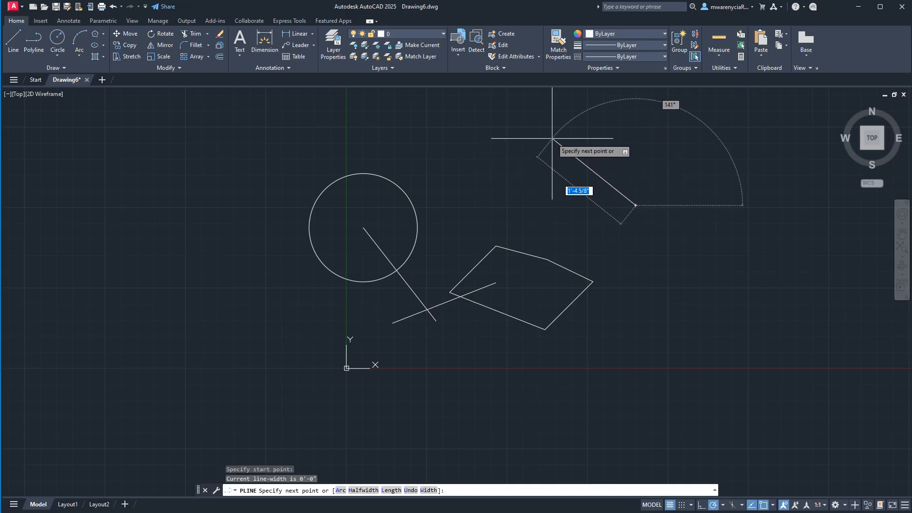
{"action": "left_click", "coordinate": [551, 138]}
{"action": "left_click", "coordinate": [507, 182]}
{"action": "left_click", "coordinate": [566, 243]}
{"action": "left_click", "coordinate": [630, 288]}
{"action": "left_click", "coordinate": [692, 263]}
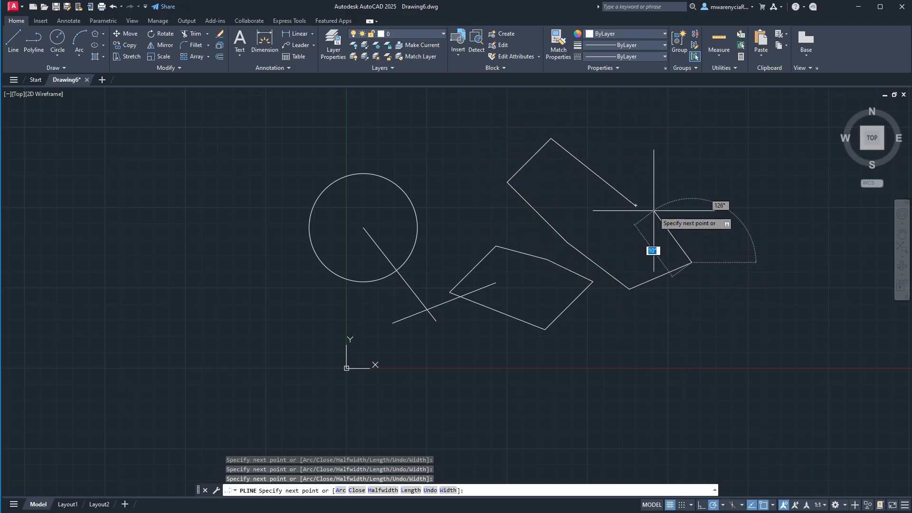
{"action": "left_click", "coordinate": [636, 206]}
{"action": "key", "text": "Escape"}
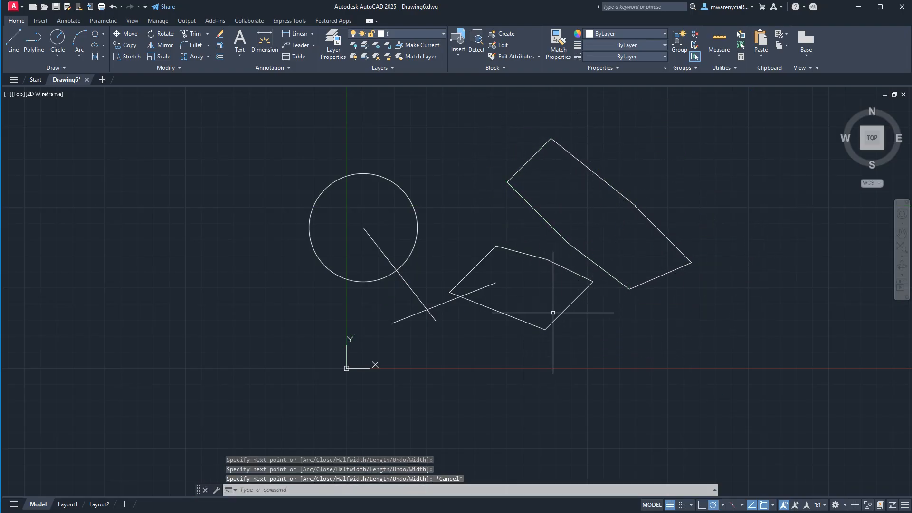
- Try selecting individual edges and the whole of the five-sided line outline, clearing the selection each time
{"action": "left_click", "coordinate": [580, 356]}
{"action": "left_click", "coordinate": [525, 323]}
{"action": "key", "text": "Escape"}
{"action": "left_click", "coordinate": [542, 289]}
{"action": "left_click", "coordinate": [509, 233]}
{"action": "key", "text": "Escape"}
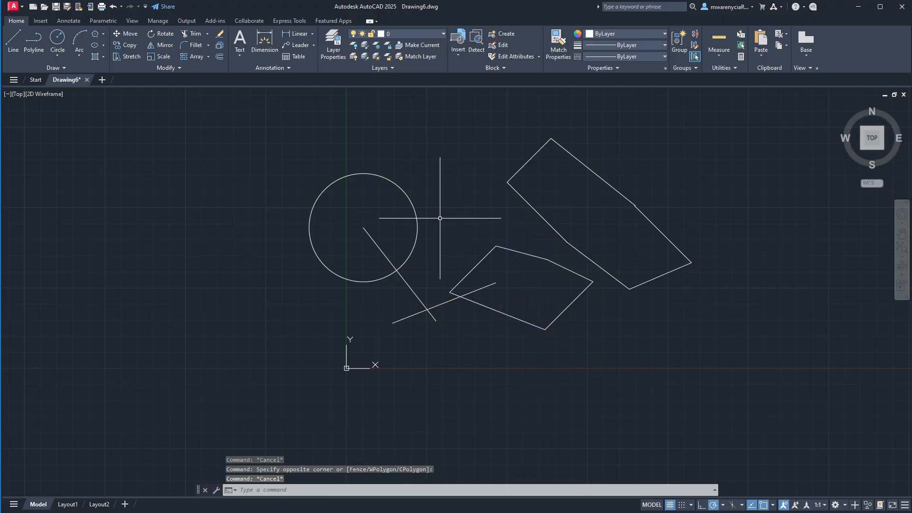
{"action": "left_click", "coordinate": [442, 229]}
{"action": "left_click", "coordinate": [617, 368]}
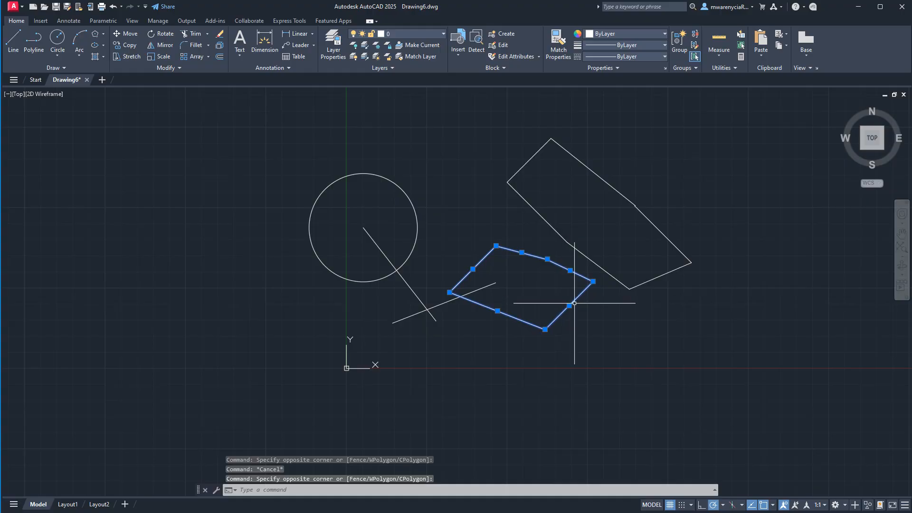
{"action": "key", "text": "Escape"}
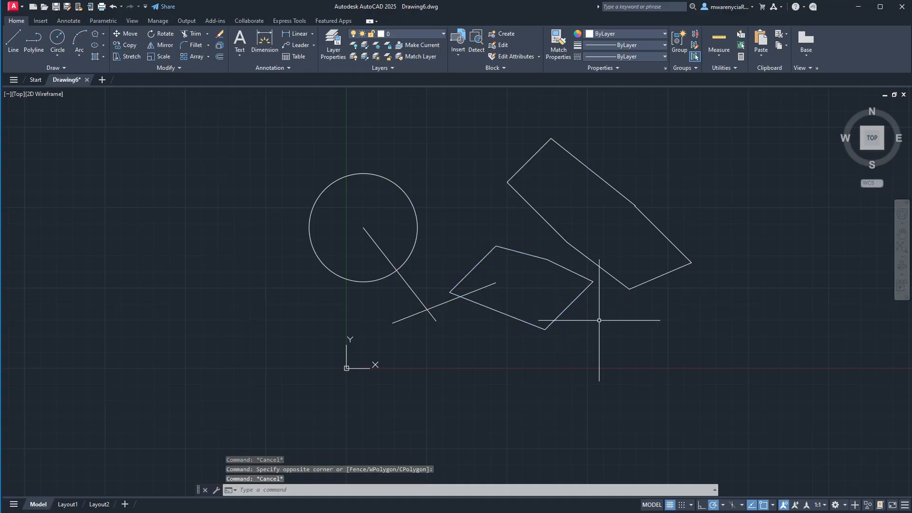
{"action": "left_click", "coordinate": [584, 277]}
{"action": "key", "text": "Escape"}
- Select the six-sided polyline and stretch its leftmost vertex farther out to the left
{"action": "left_click", "coordinate": [655, 279]}
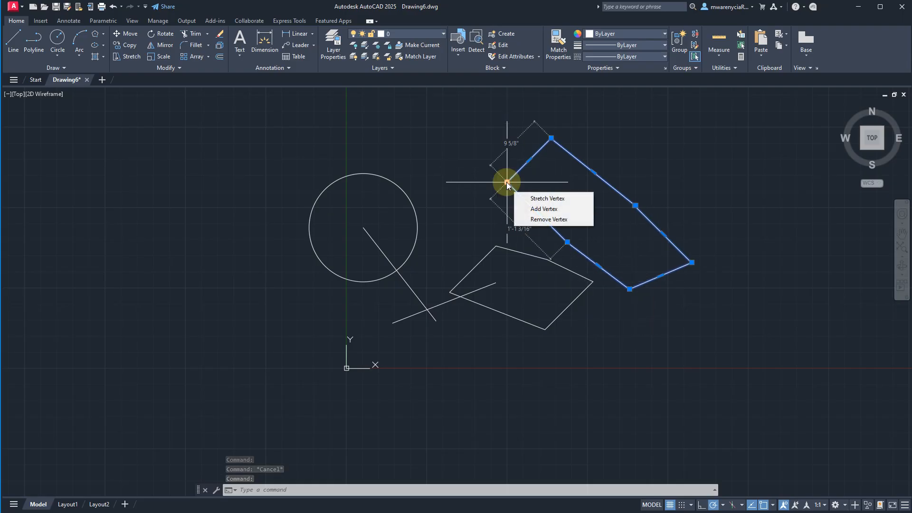
{"action": "mouse_move", "coordinate": [538, 212]}
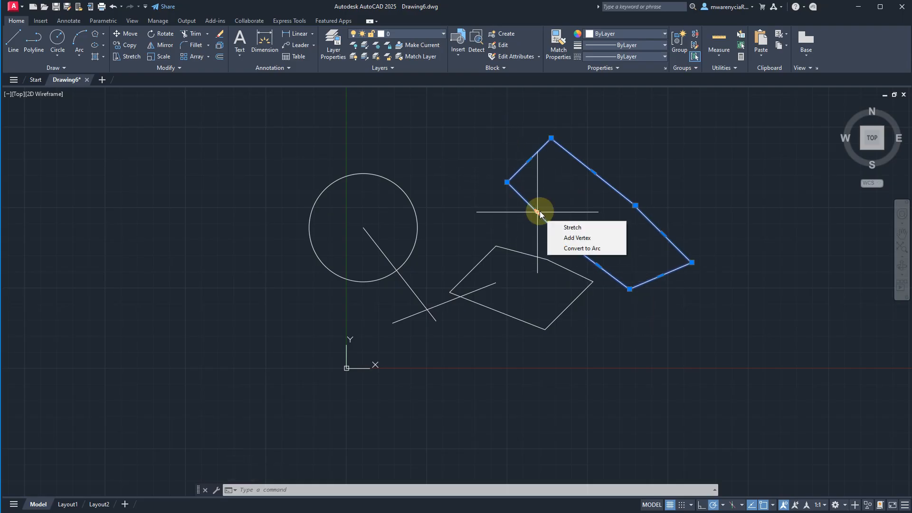
{"action": "left_click", "coordinate": [509, 181]}
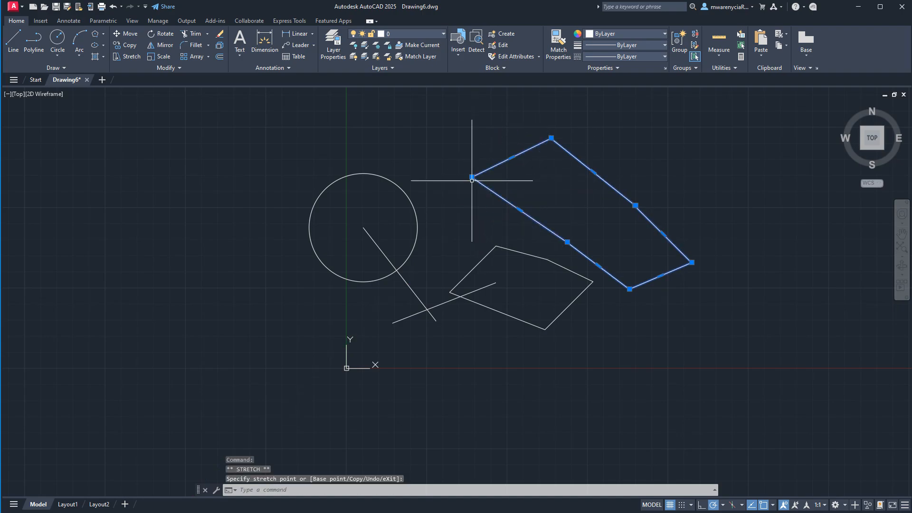
{"action": "key", "text": "Escape"}
- Select the two lines meeting at the five-sided outline's top corner and stretch their shared endpoint up and to the left
{"action": "left_click", "coordinate": [495, 255]}
{"action": "left_click", "coordinate": [490, 249]}
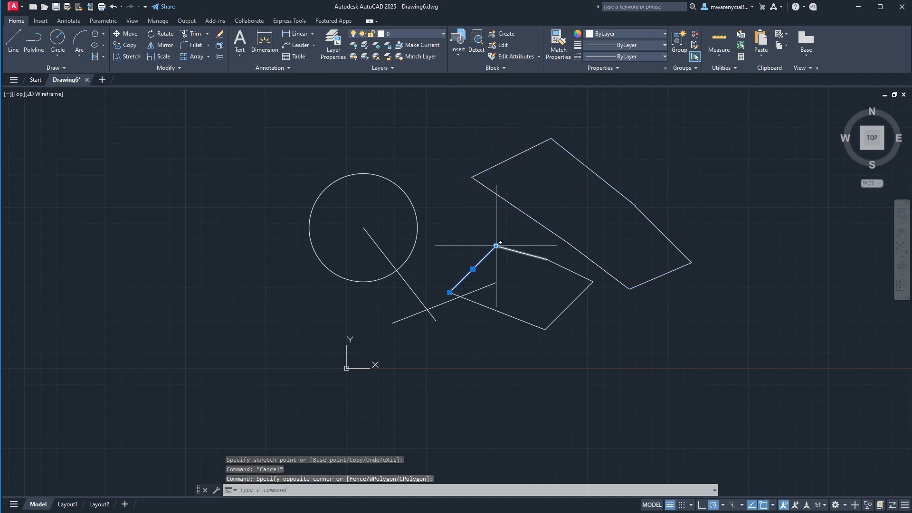
{"action": "left_click", "coordinate": [513, 250]}
{"action": "left_click", "coordinate": [499, 246]}
{"action": "left_click", "coordinate": [496, 246]}
{"action": "left_click", "coordinate": [472, 200]}
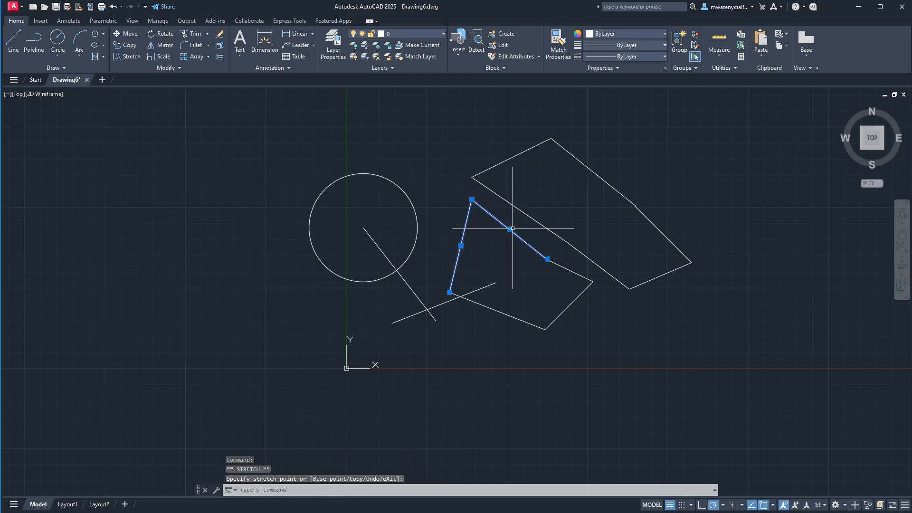
- Move the outline's upper line by its midpoint grip up and to the right, away from the adjoining lines
{"action": "left_click", "coordinate": [509, 231]}
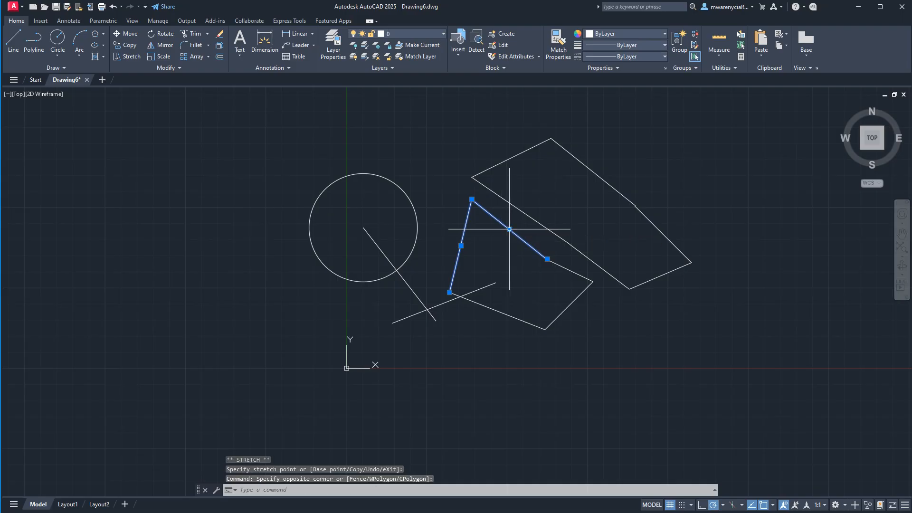
{"action": "left_click", "coordinate": [509, 229]}
{"action": "left_click", "coordinate": [532, 206]}
{"action": "key", "text": "Escape"}
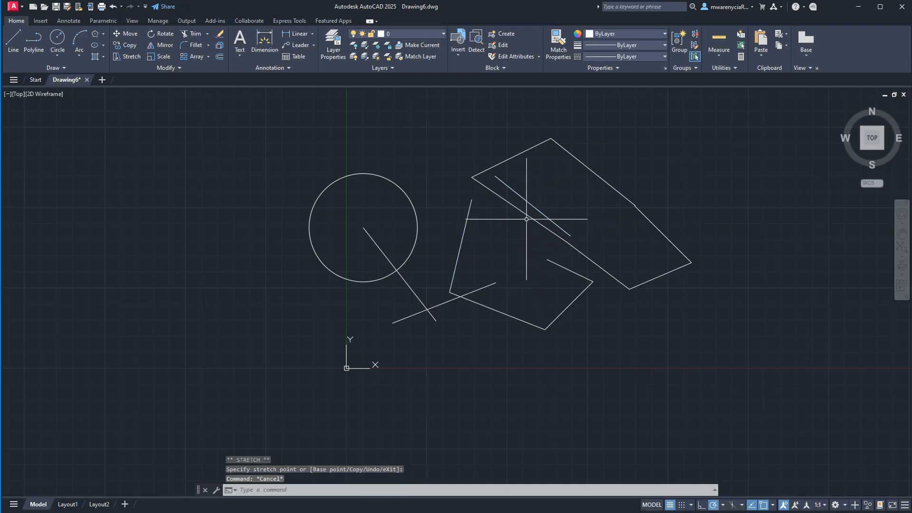
{"action": "left_click", "coordinate": [517, 208]}
{"action": "type", "text": "pe"}
{"action": "key", "text": "Return"}
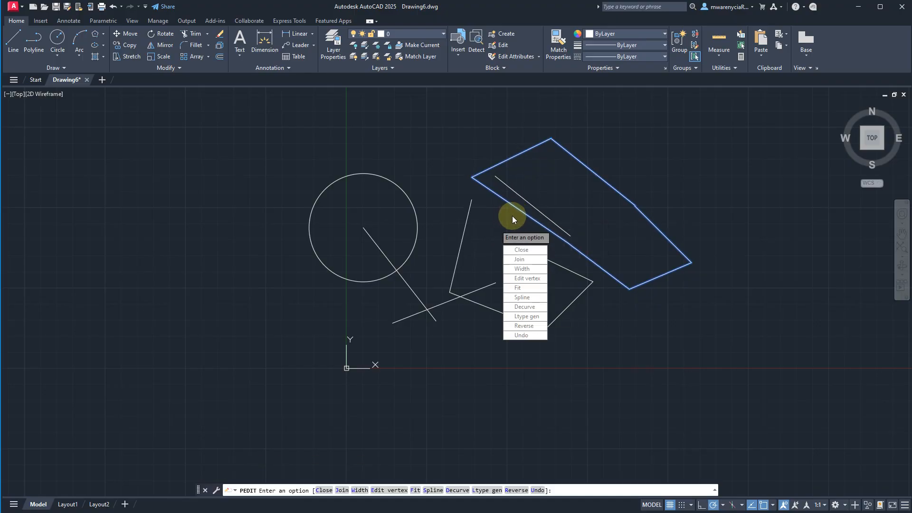
{"action": "key", "text": "Escape"}
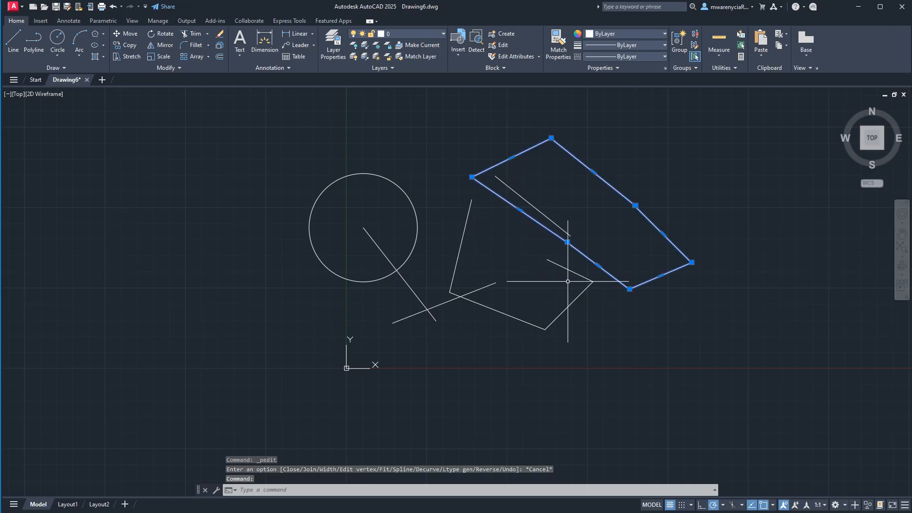
{"action": "left_click", "coordinate": [535, 203]}
{"action": "left_click", "coordinate": [535, 203]}
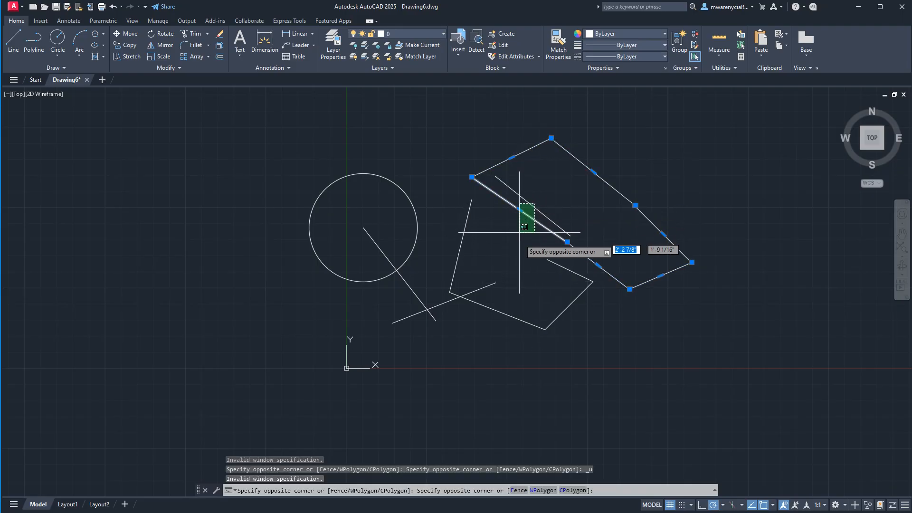
- Cancel the open selection and undo the polyline edit and the last move of the outline's upper line
{"action": "key", "text": "Escape"}
{"action": "key", "text": "ctrl+z"}
{"action": "key", "text": "ctrl+z"}
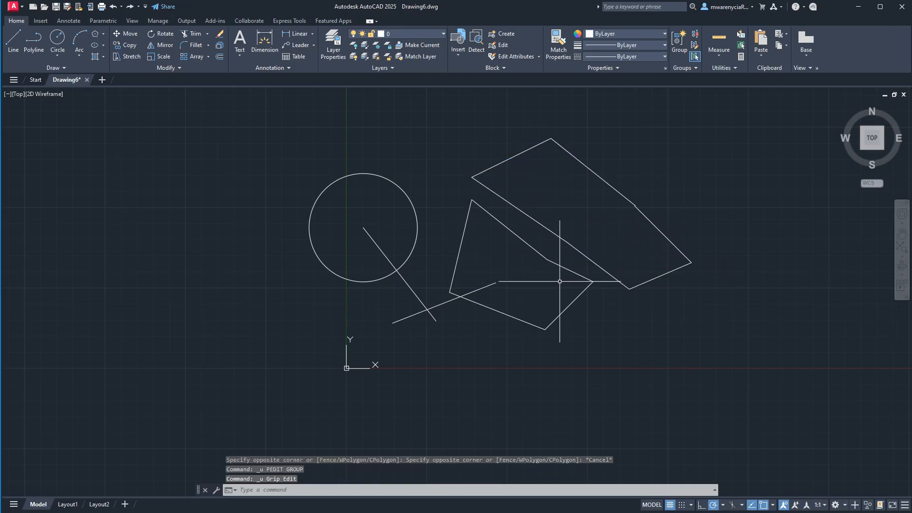
- Select the outline's upper line and move it by its midpoint grip onto the six-sided polyline's long lower-left edge
{"action": "left_click", "coordinate": [496, 226]}
{"action": "left_click", "coordinate": [508, 226]}
{"action": "left_click", "coordinate": [511, 229]}
{"action": "left_click", "coordinate": [509, 230]}
{"action": "left_click", "coordinate": [519, 211]}
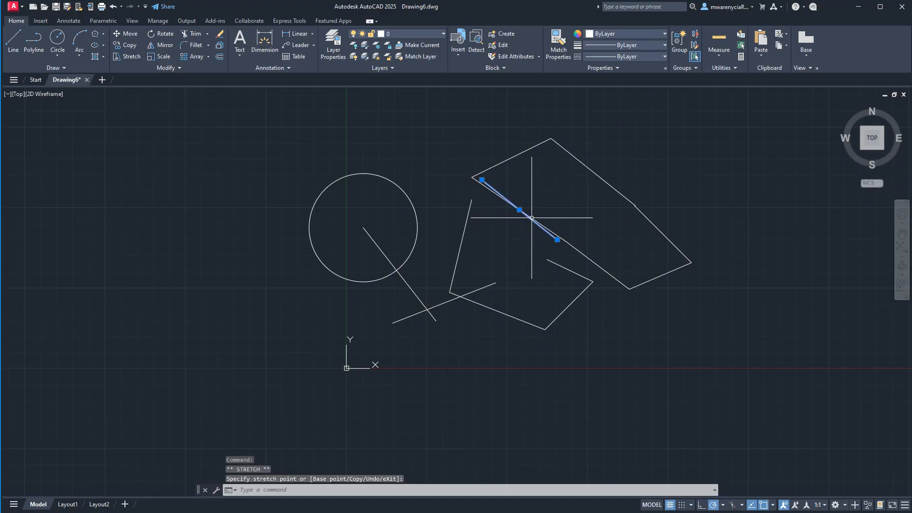
- Clear the selection and undo the last grip move of the five-sided outline's upper line
{"action": "key", "text": "Escape"}
{"action": "left_click", "coordinate": [597, 263]}
{"action": "key", "text": "ctrl+z"}
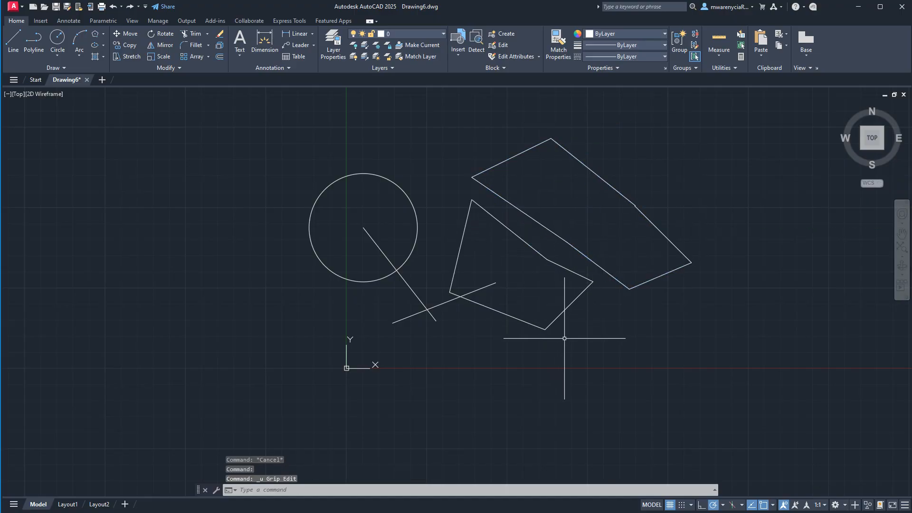
- Explode the six-sided polyline and move its short lower-right segment by its midpoint grip, down and to the right of the shape
{"action": "left_click", "coordinate": [688, 344]}
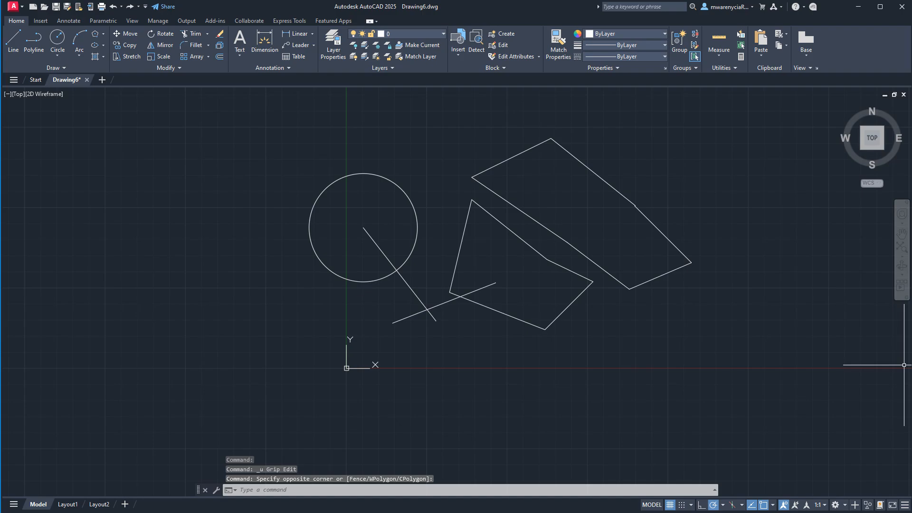
{"action": "left_click", "coordinate": [632, 283]}
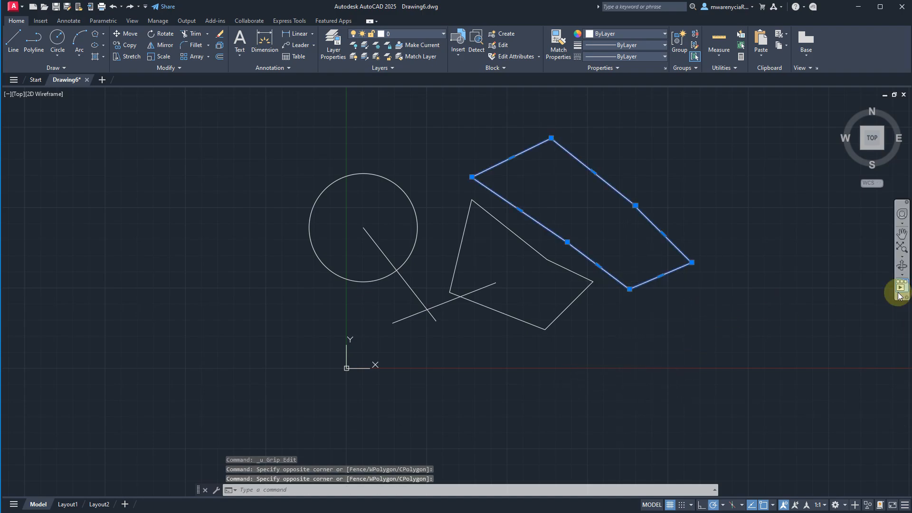
{"action": "key", "text": "Escape"}
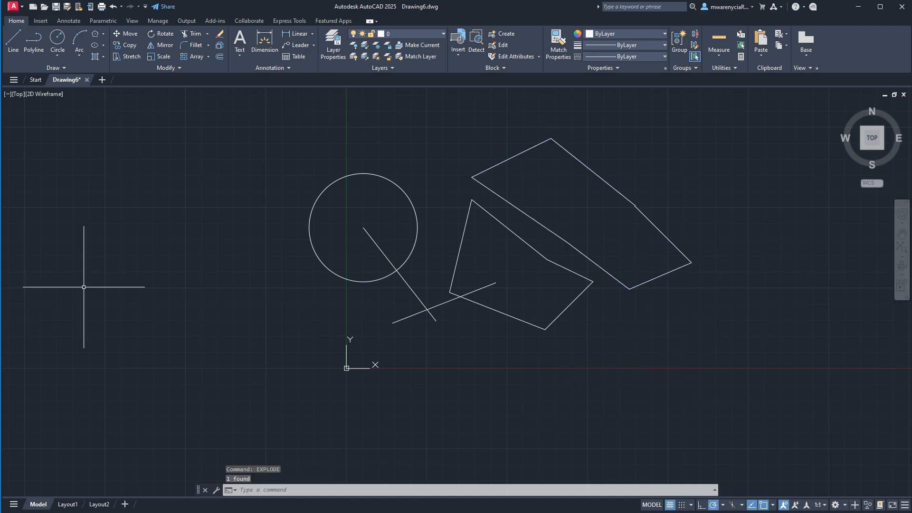
{"action": "left_click", "coordinate": [670, 272]}
{"action": "left_click", "coordinate": [660, 276]}
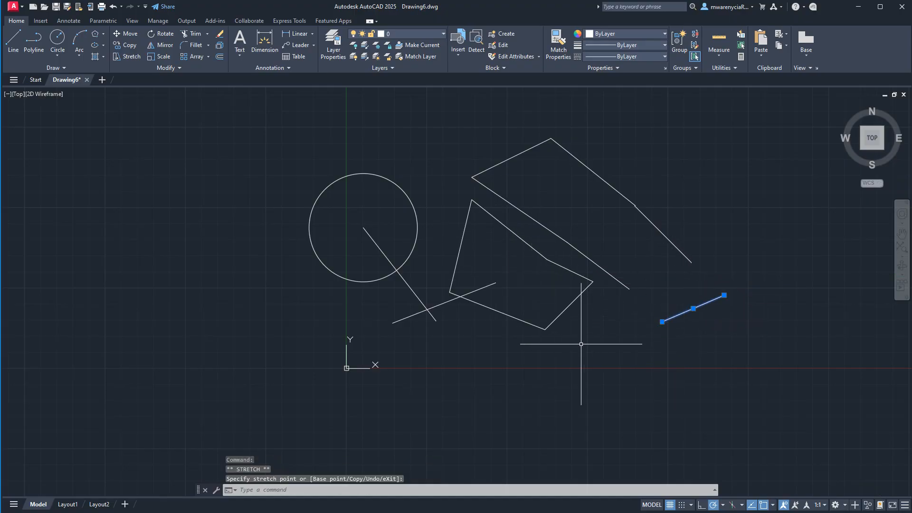
- Select all the lines of the five-sided outline and join them into one polyline
{"action": "left_click", "coordinate": [594, 346]}
{"action": "left_click", "coordinate": [525, 269]}
{"action": "left_click", "coordinate": [505, 251]}
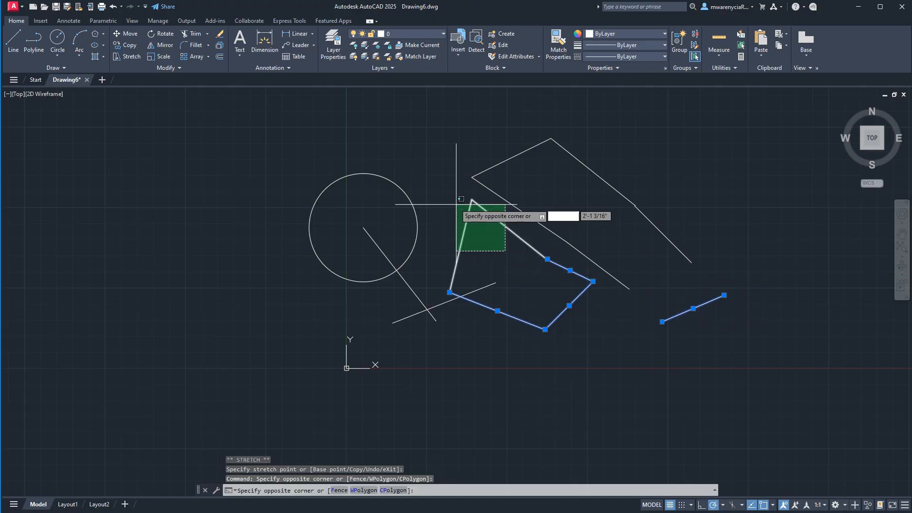
{"action": "left_click", "coordinate": [444, 200]}
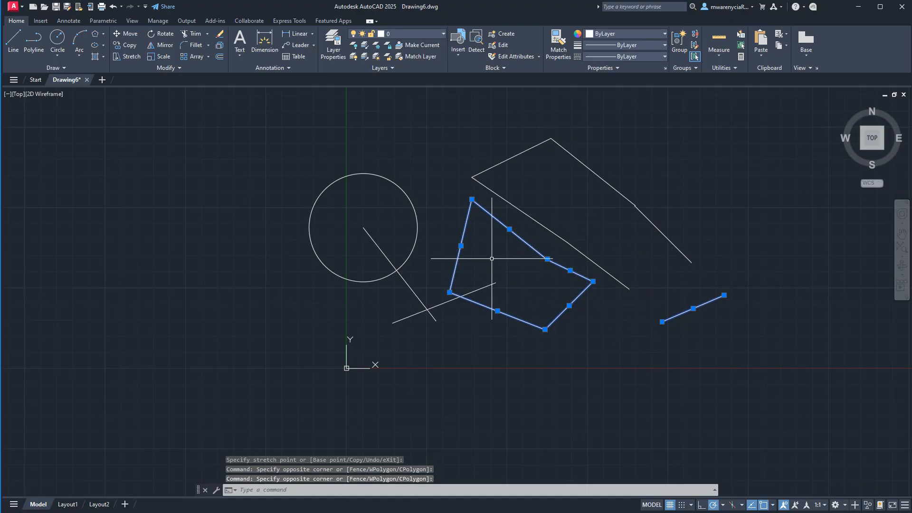
{"action": "key", "text": "Return"}
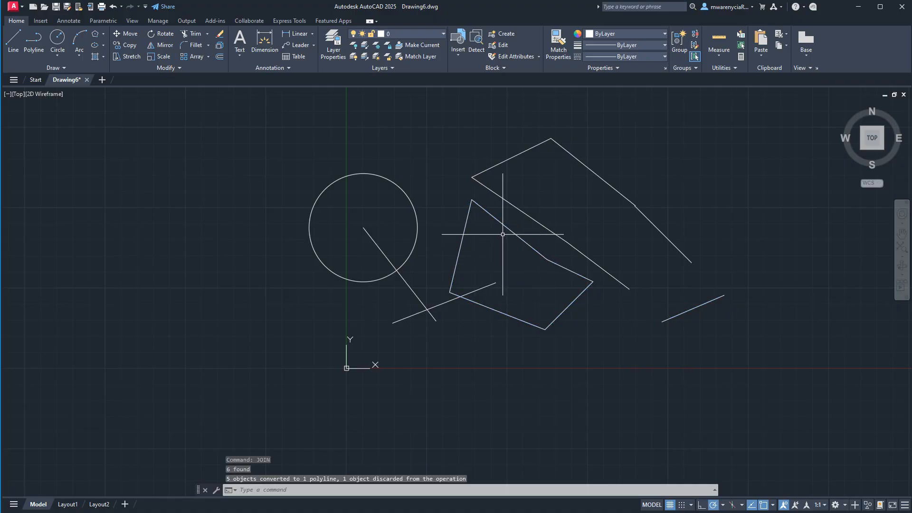
- Stretch the joined polyline's lower edge down and to the left by its midpoint grip, and clear the selection
{"action": "left_click", "coordinate": [545, 329]}
{"action": "left_click", "coordinate": [497, 312]}
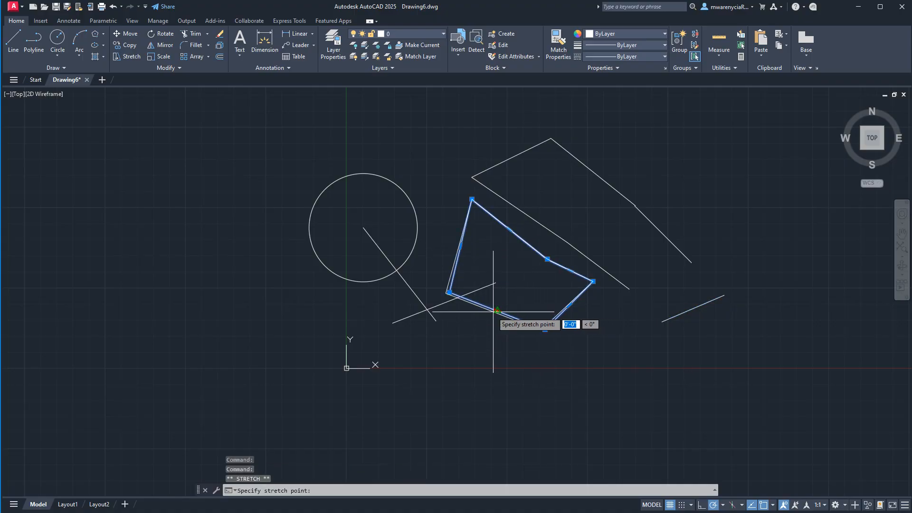
{"action": "left_click", "coordinate": [476, 351]}
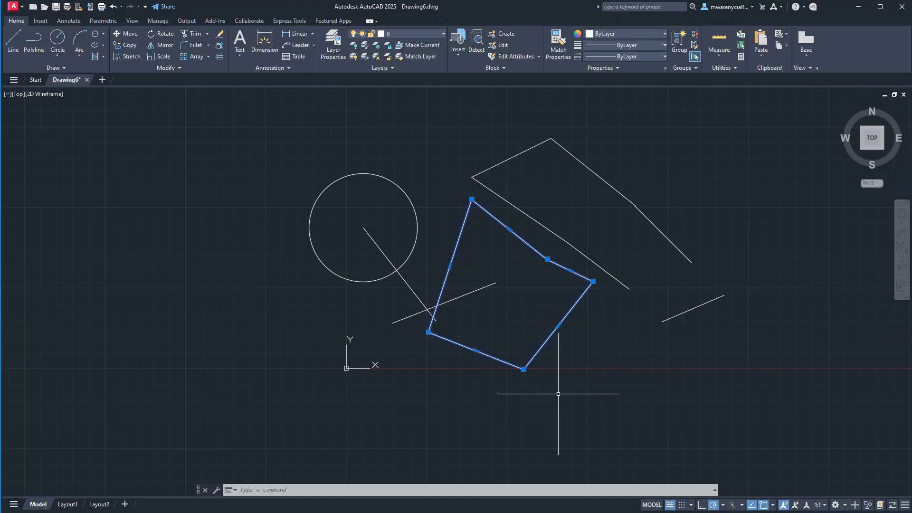
{"action": "key", "text": "Escape"}
{"action": "left_click", "coordinate": [609, 350]}
{"action": "key", "text": "Escape"}
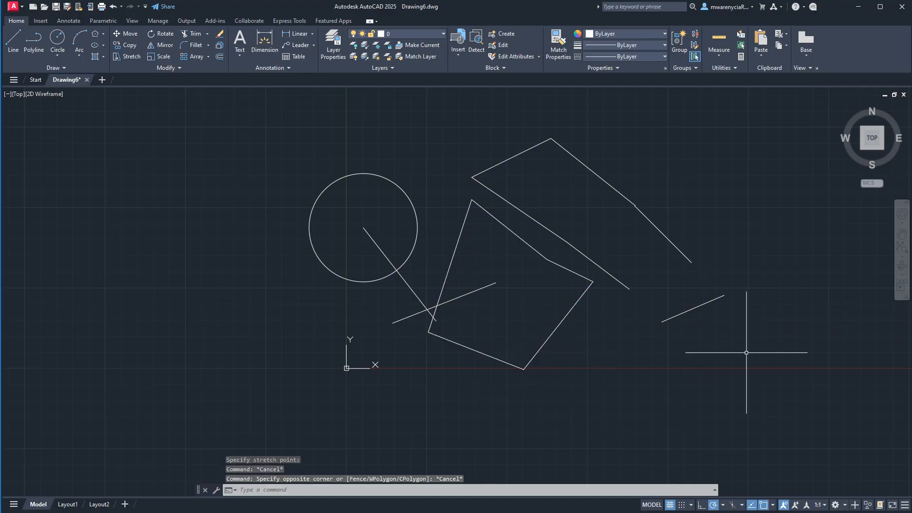
- Select the six exploded lines of the upper-right shape, including the detached segment, and combine them into a group
{"action": "left_click", "coordinate": [735, 344]}
{"action": "key", "text": "Escape"}
{"action": "left_click", "coordinate": [726, 336]}
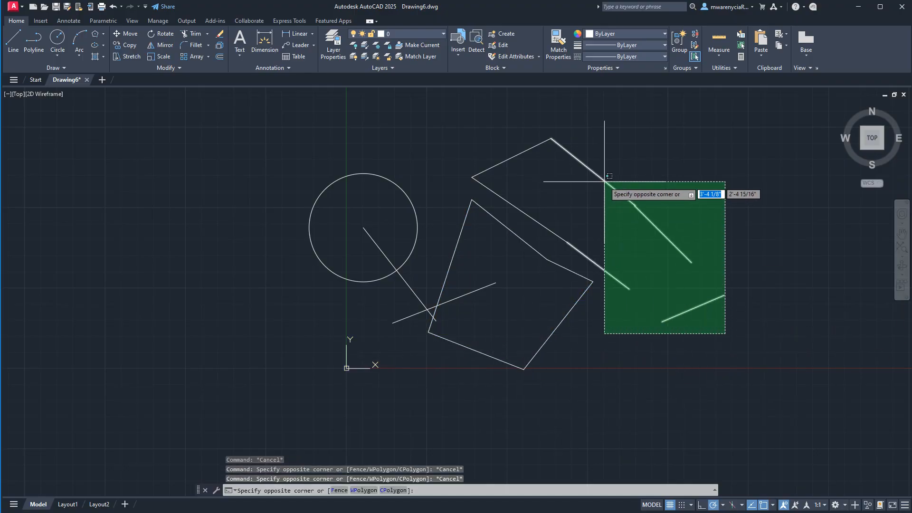
{"action": "left_click", "coordinate": [586, 138]}
{"action": "left_click", "coordinate": [523, 130]}
{"action": "left_click", "coordinate": [475, 174]}
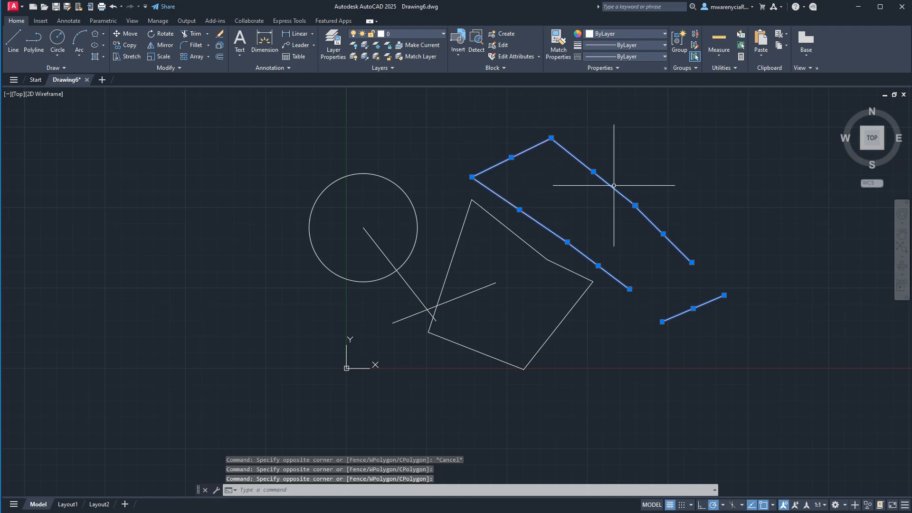
{"action": "key", "text": "Return"}
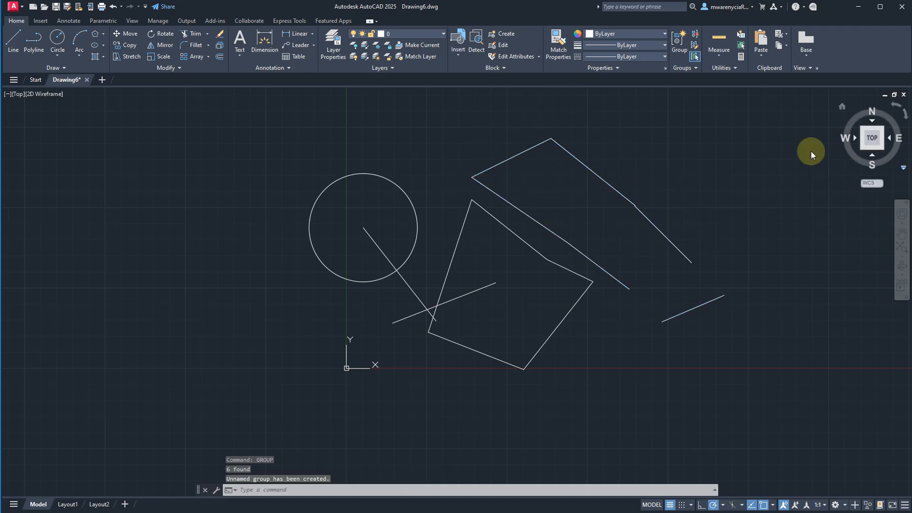
- Select the group of six lines, move it by its central grip to the right and slightly up, and clear the selection
{"action": "left_click", "coordinate": [666, 192]}
{"action": "left_click", "coordinate": [581, 153]}
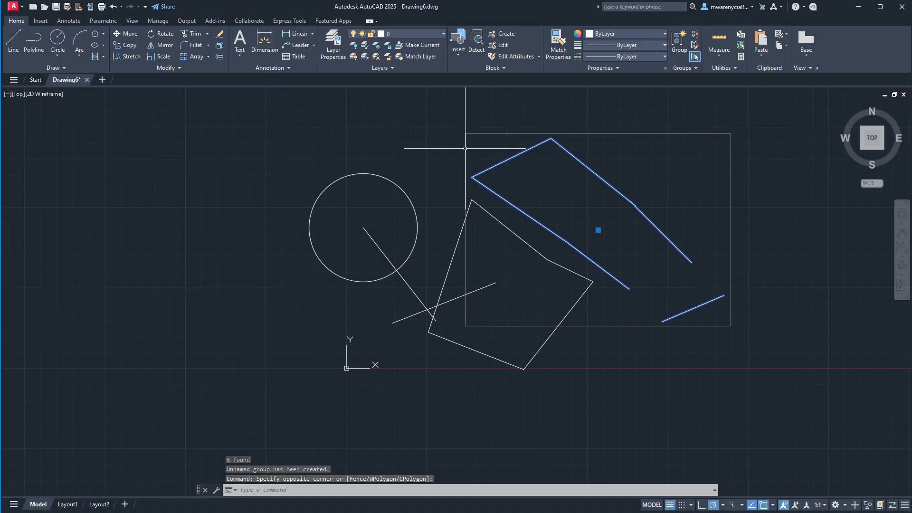
{"action": "left_click", "coordinate": [598, 230]}
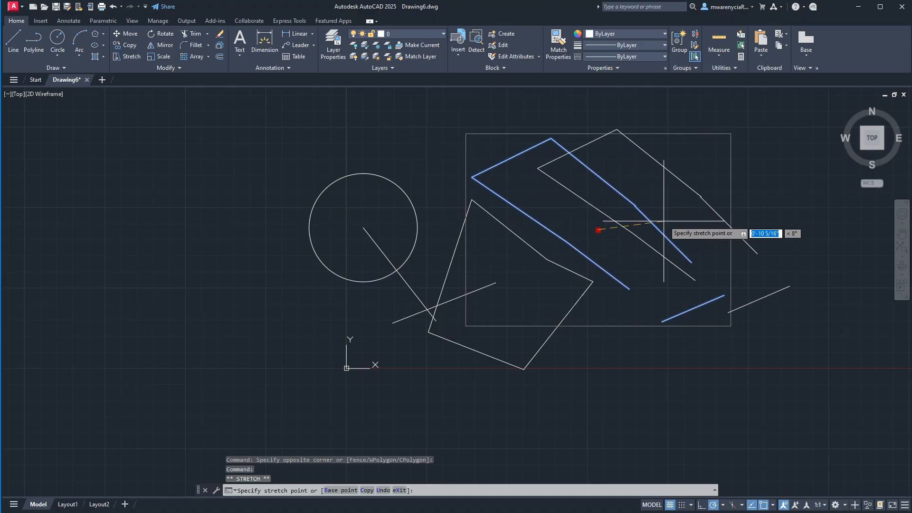
{"action": "left_click", "coordinate": [665, 220]}
{"action": "left_click", "coordinate": [558, 400]}
{"action": "key", "text": "Escape"}
{"action": "key", "text": "Escape"}
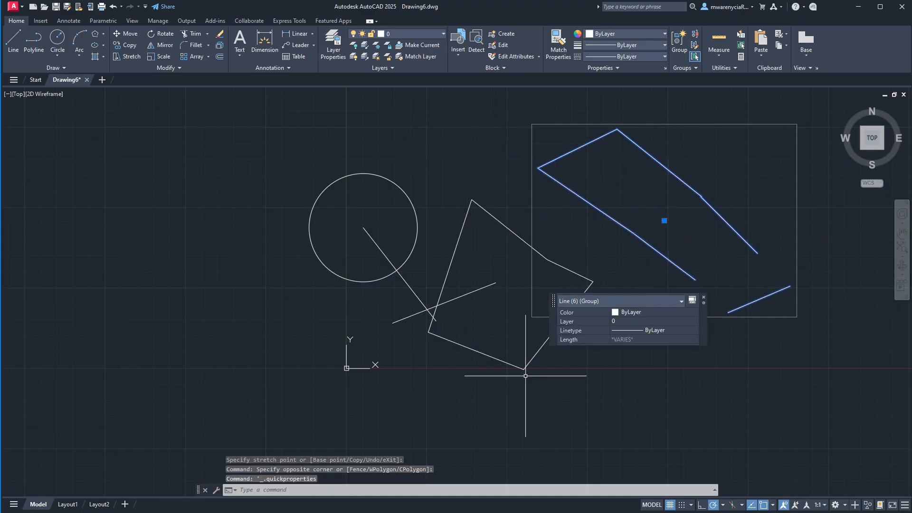
- Select the five-sided polyline and the line group, and run UNGROUP to break up the group
{"action": "left_click", "coordinate": [533, 362]}
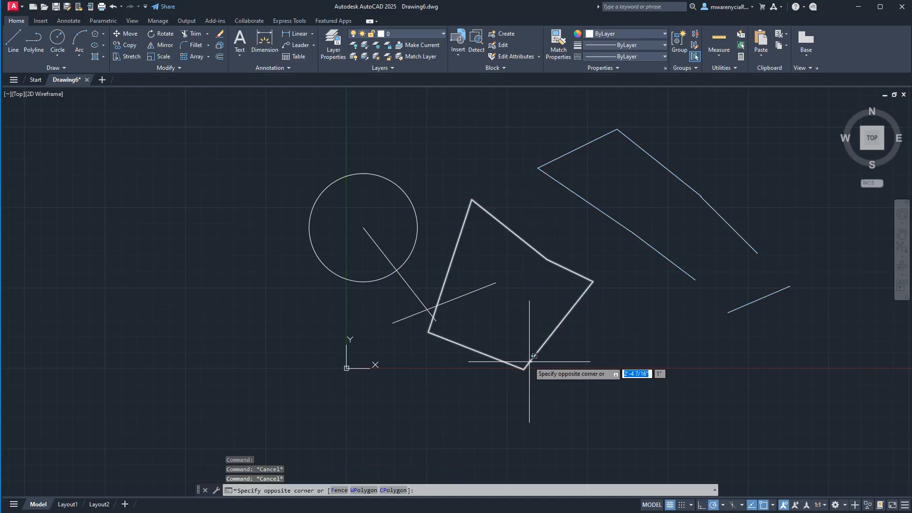
{"action": "left_click", "coordinate": [525, 361]}
{"action": "left_click", "coordinate": [803, 357]}
{"action": "left_click", "coordinate": [658, 196]}
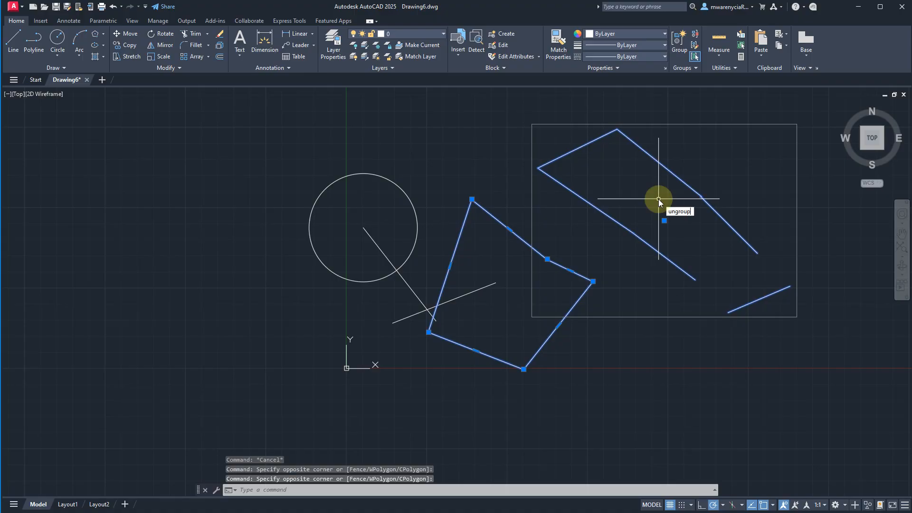
{"action": "key", "text": "Return"}
- Try to separate the five-sided polyline's segments with an UNJOIN command, and clear the selection
{"action": "left_click", "coordinate": [734, 399]}
{"action": "left_click", "coordinate": [561, 335]}
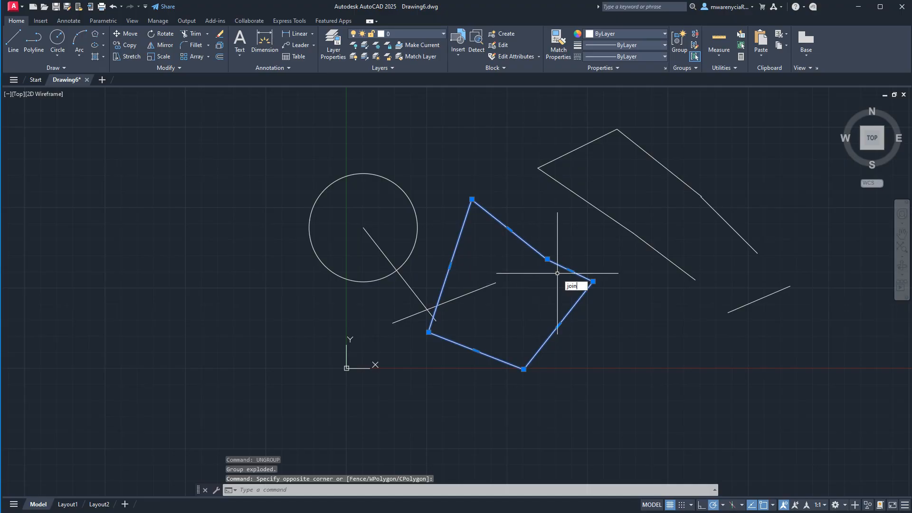
{"action": "key", "text": "BackSpace"}
{"action": "key", "text": "BackSpace"}
{"action": "type", "text": "unjoin"}
{"action": "key", "text": "Return"}
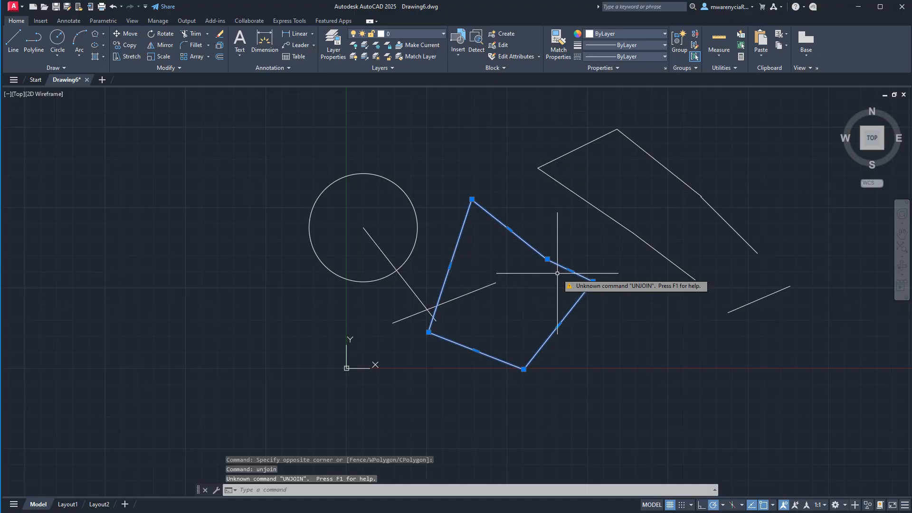
{"action": "key", "text": "Escape"}
{"action": "key", "text": "Escape"}
- Select the five-sided polyline and explode it into separate lines
{"action": "left_click", "coordinate": [588, 328]}
{"action": "left_click", "coordinate": [557, 304]}
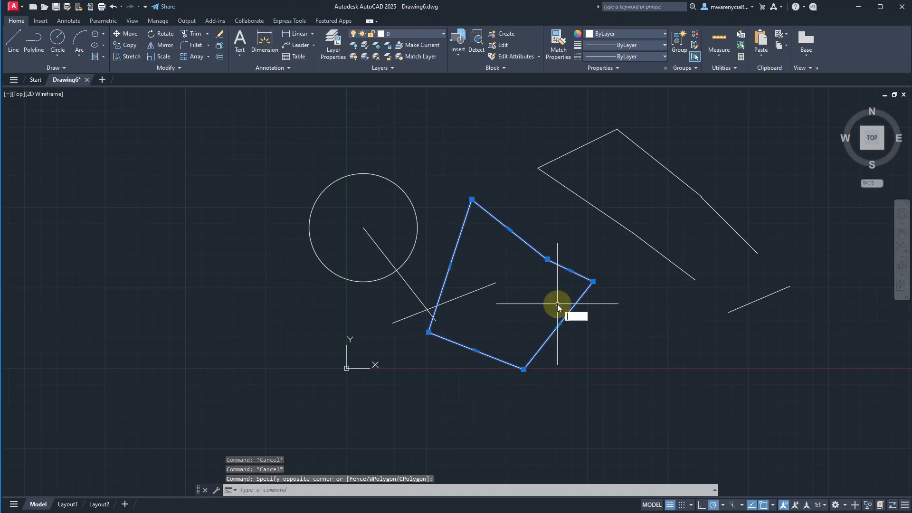
{"action": "type", "text": "split"}
{"action": "key", "text": "Return"}
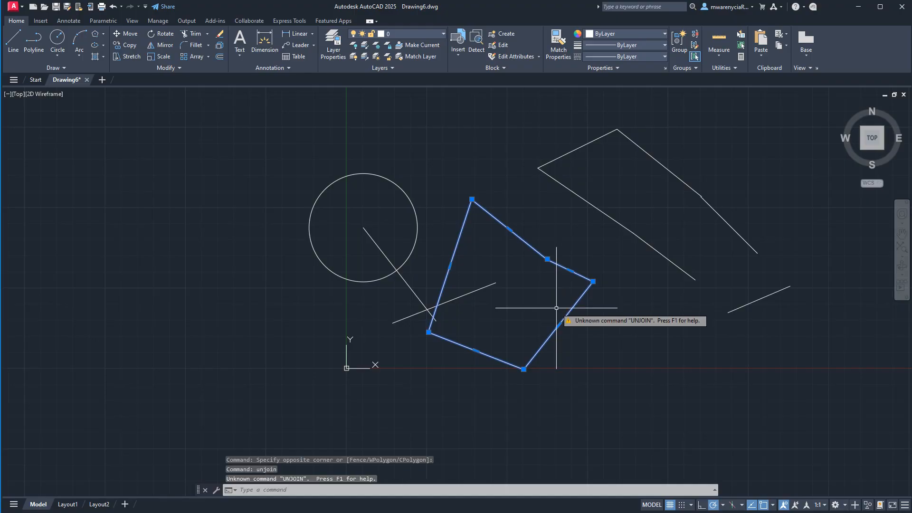
{"action": "type", "text": "explode"}
{"action": "key", "text": "Return"}
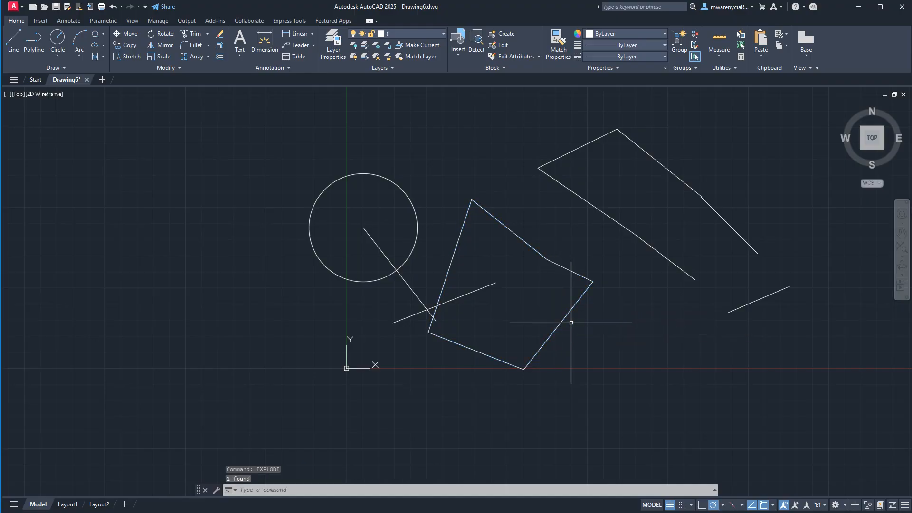
{"action": "left_click", "coordinate": [571, 323]}
{"action": "key", "text": "Escape"}
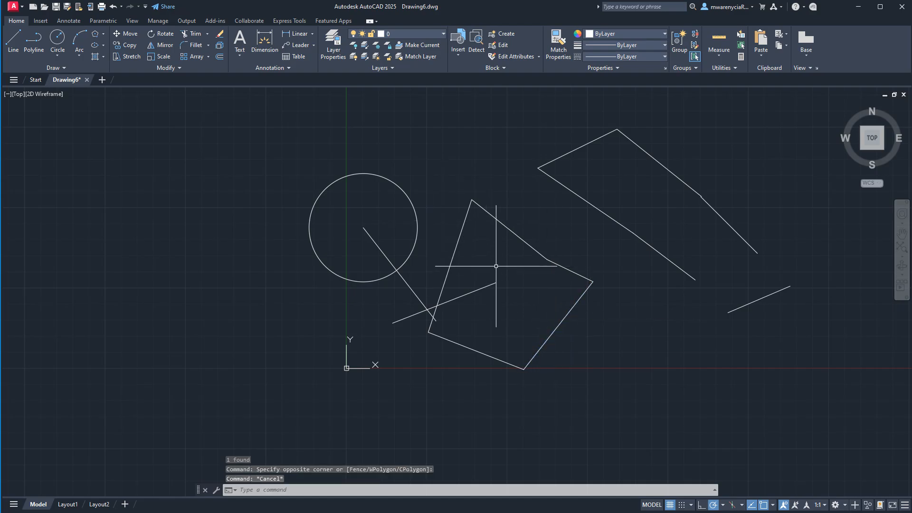
- Check the ungrouped upper-right lines by selecting the two lower-left lines and the upper-left line, and clear the selection
{"action": "left_click", "coordinate": [698, 279]}
{"action": "left_click", "coordinate": [636, 234]}
{"action": "left_click", "coordinate": [579, 202]}
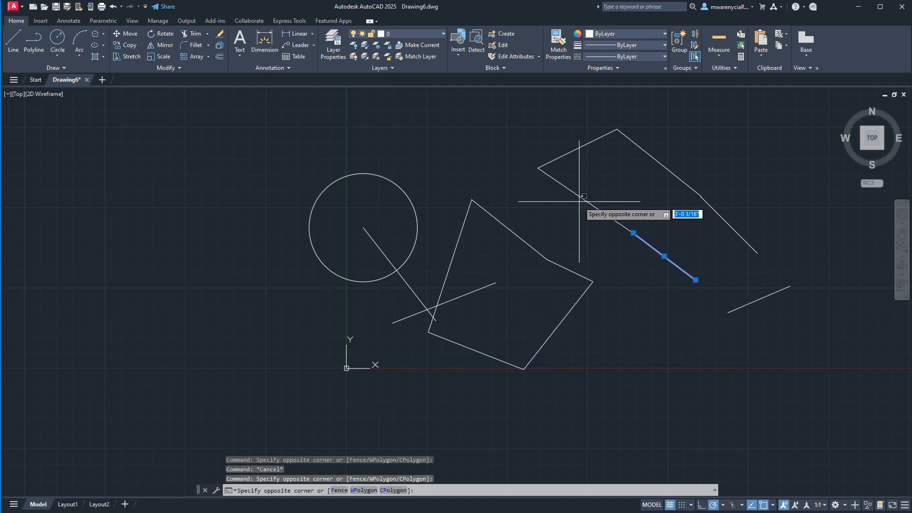
{"action": "left_click", "coordinate": [534, 147]}
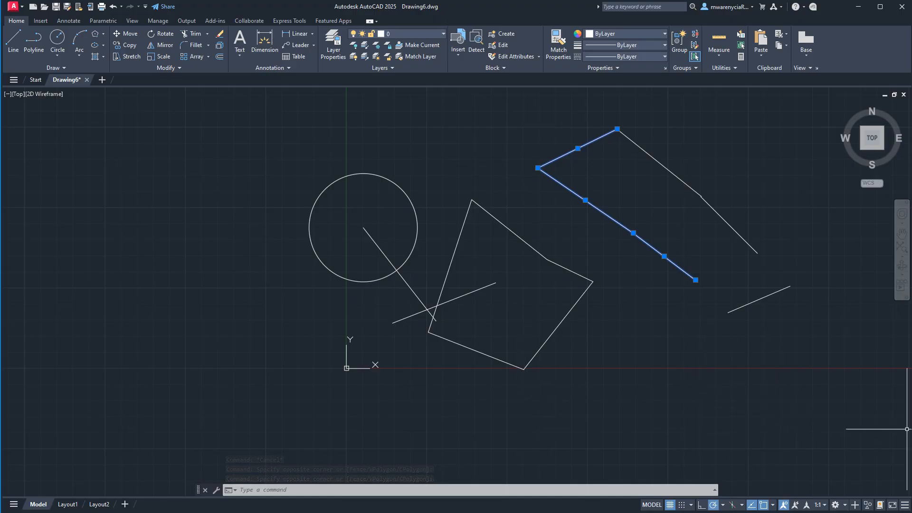
{"action": "key", "text": "Escape"}
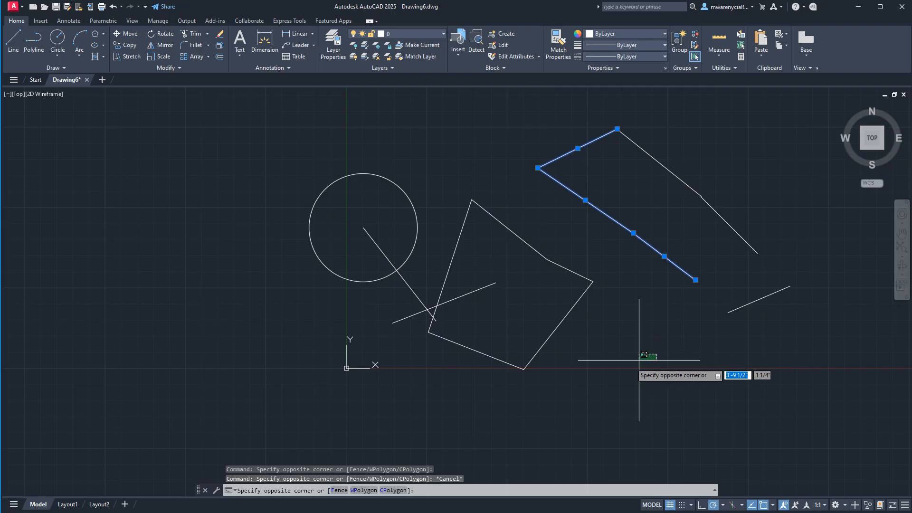
{"action": "key", "text": "Escape"}
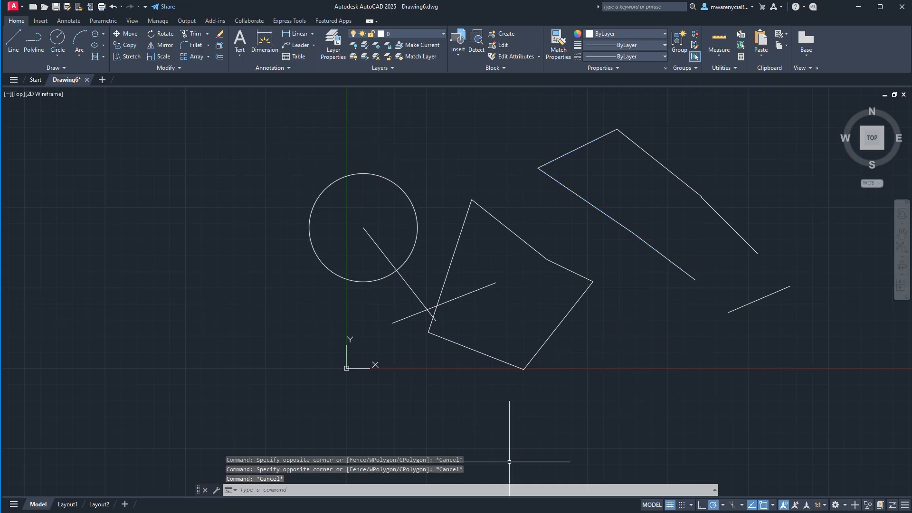
- Preview a window selection and a crossing selection across the drawn objects, cancelling each one
{"action": "left_click", "coordinate": [274, 105]}
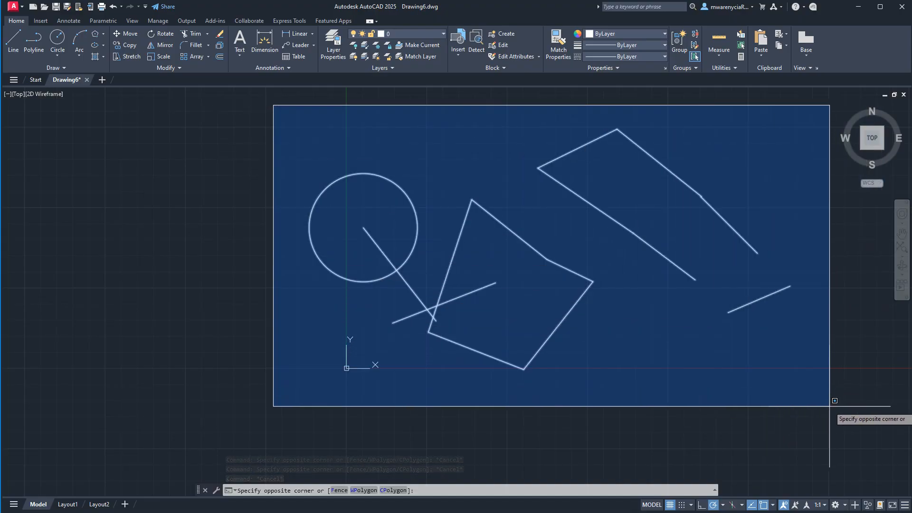
{"action": "key", "text": "Escape"}
{"action": "left_click", "coordinate": [801, 123]}
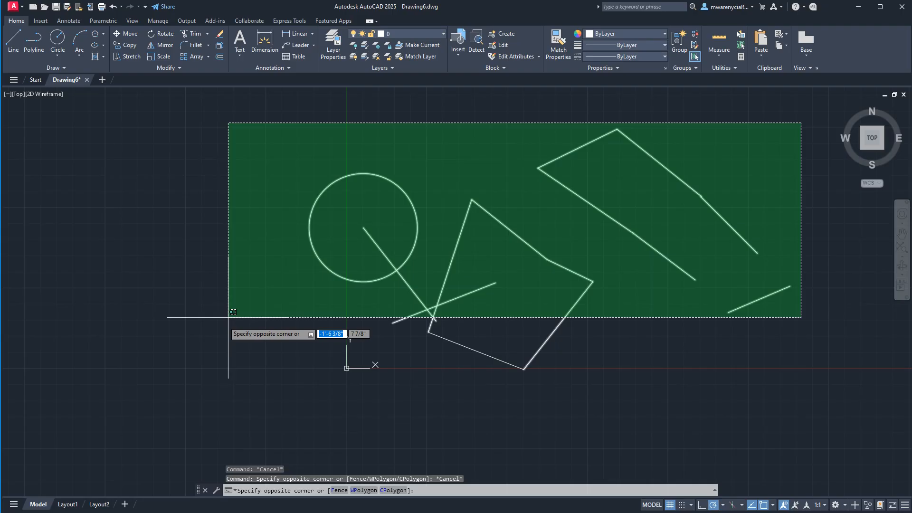
{"action": "key", "text": "Escape"}
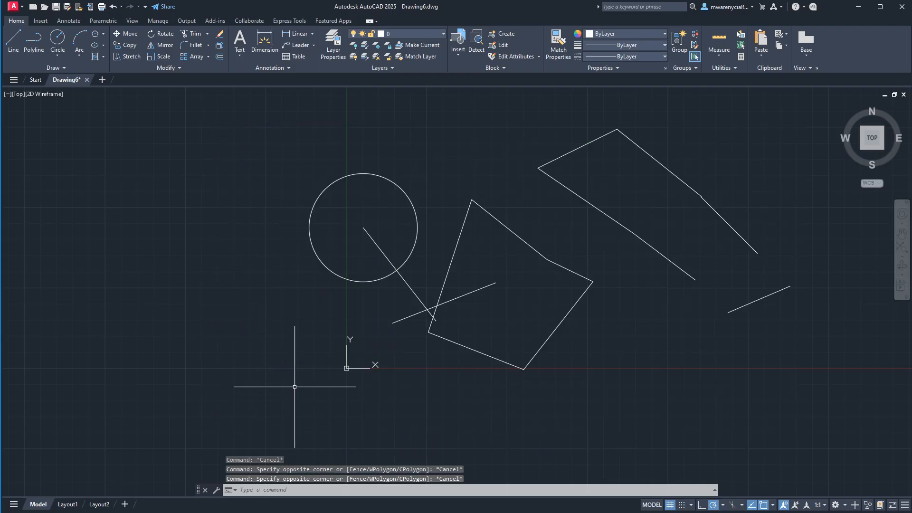
- Preview window selections from the upper left of the circle, extending across the five-sided shape, and cancel each one
{"action": "left_click", "coordinate": [264, 106]}
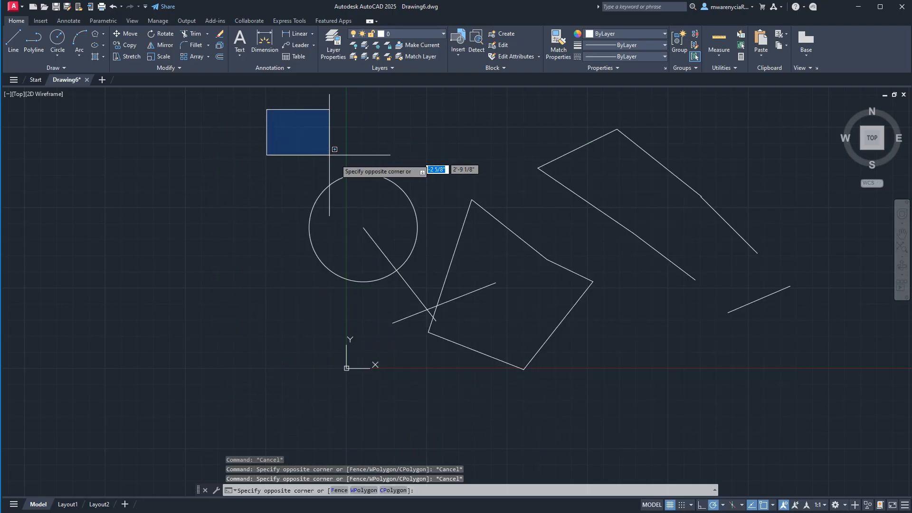
{"action": "key", "text": "Escape"}
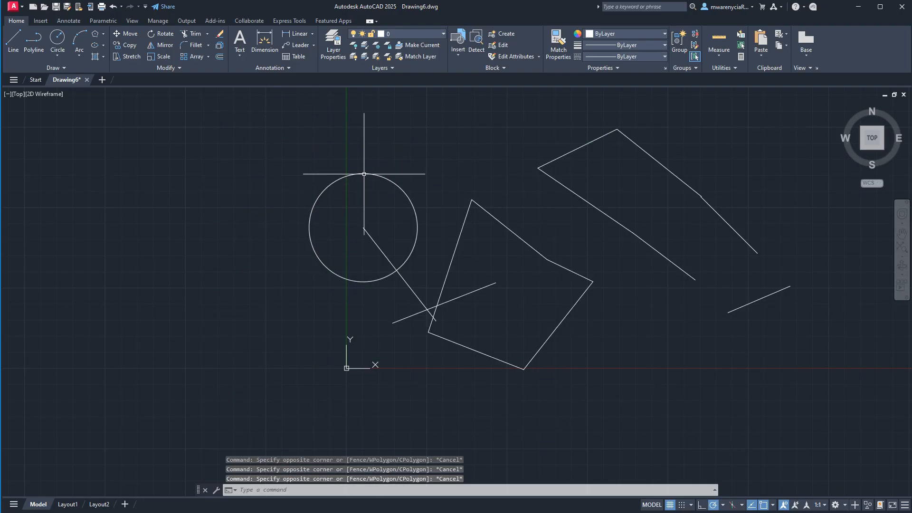
{"action": "left_click", "coordinate": [291, 128]}
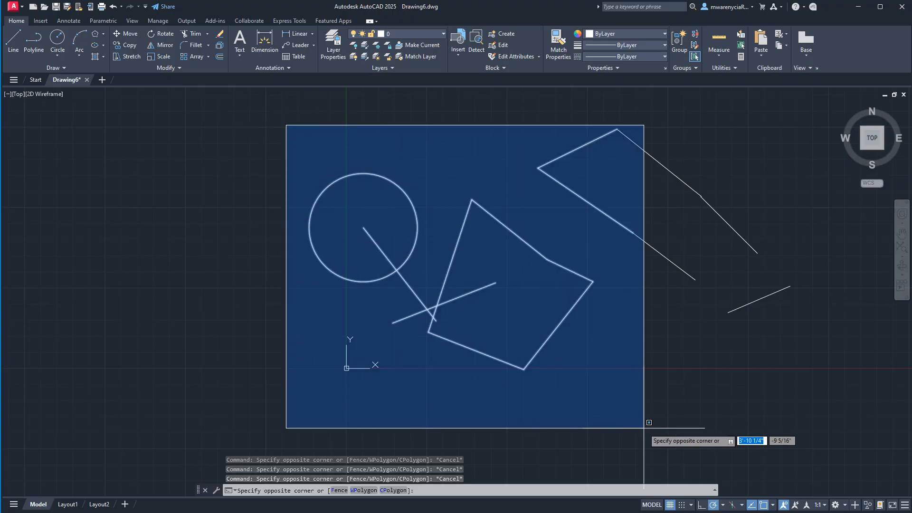
{"action": "key", "text": "Escape"}
- Select the drawn objects with a window lasso, then with a crossing lasso, clearing the selection after each
{"action": "mouse_move", "coordinate": [270, 133]}
{"action": "left_mouse_down"}
{"action": "mouse_move", "coordinate": [682, 146]}
{"action": "mouse_move", "coordinate": [520, 419]}
{"action": "mouse_move", "coordinate": [259, 119]}
{"action": "mouse_move", "coordinate": [279, 122]}
{"action": "mouse_move", "coordinate": [273, 128]}
{"action": "left_mouse_up"}
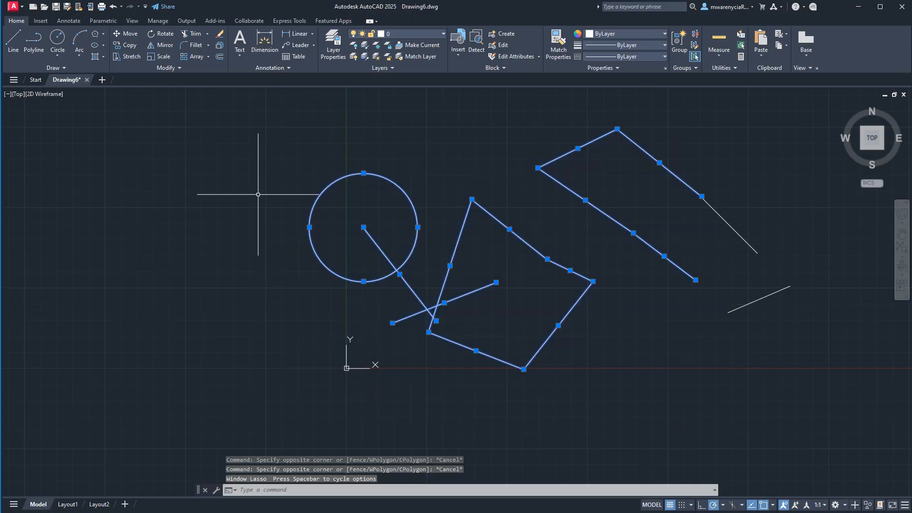
{"action": "key", "text": "Escape"}
{"action": "mouse_move", "coordinate": [770, 123]}
{"action": "left_mouse_down"}
{"action": "mouse_move", "coordinate": [689, 124]}
{"action": "mouse_move", "coordinate": [245, 193]}
{"action": "mouse_move", "coordinate": [835, 422]}
{"action": "mouse_move", "coordinate": [767, 120]}
{"action": "left_mouse_up"}
{"action": "key", "text": "Escape"}
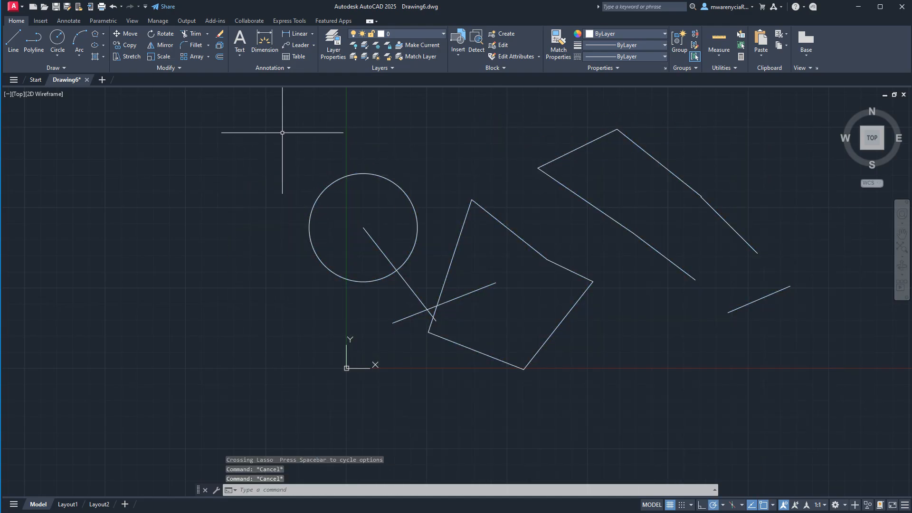
- Sweep a window lasso starting between the five-sided shape and the upper-right lines, and clear the selection
{"action": "left_click", "coordinate": [282, 133]}
{"action": "key", "text": "Escape"}
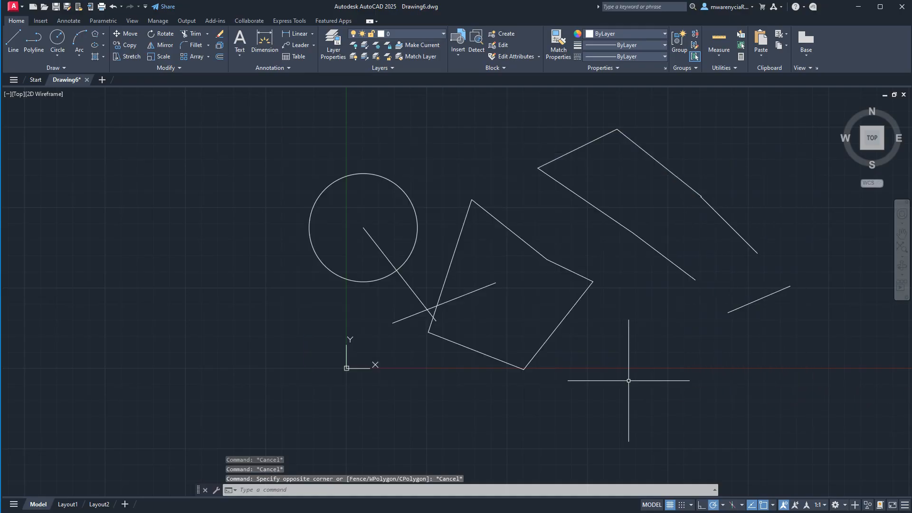
{"action": "left_click", "coordinate": [526, 211]}
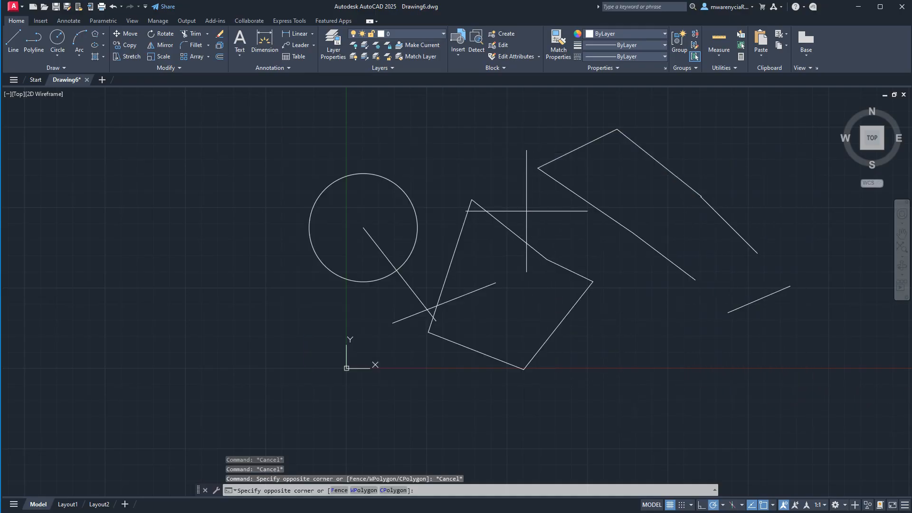
{"action": "mouse_move", "coordinate": [526, 211]}
{"action": "left_mouse_down"}
{"action": "mouse_move", "coordinate": [549, 209]}
{"action": "mouse_move", "coordinate": [551, 259]}
{"action": "mouse_move", "coordinate": [323, 166]}
{"action": "mouse_move", "coordinate": [743, 281]}
{"action": "mouse_move", "coordinate": [665, 343]}
{"action": "mouse_move", "coordinate": [310, 266]}
{"action": "mouse_move", "coordinate": [240, 153]}
{"action": "mouse_move", "coordinate": [550, 392]}
{"action": "mouse_move", "coordinate": [862, 391]}
{"action": "mouse_move", "coordinate": [872, 330]}
{"action": "mouse_move", "coordinate": [672, 428]}
{"action": "left_mouse_up"}
{"action": "key", "text": "Escape"}
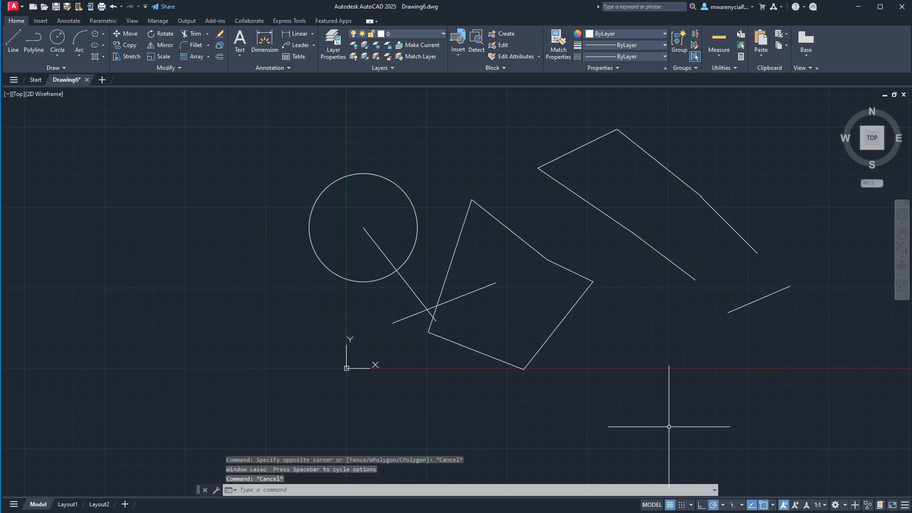
- Sweep a large crossing lasso around the circle, the five-sided shape and the right-hand lines, and clear the selection
{"action": "left_click", "coordinate": [541, 194]}
{"action": "mouse_move", "coordinate": [542, 195]}
{"action": "left_mouse_down"}
{"action": "mouse_move", "coordinate": [529, 195]}
{"action": "mouse_move", "coordinate": [536, 222]}
{"action": "mouse_move", "coordinate": [618, 226]}
{"action": "mouse_move", "coordinate": [680, 157]}
{"action": "mouse_move", "coordinate": [458, 480]}
{"action": "mouse_move", "coordinate": [627, 139]}
{"action": "left_mouse_up"}
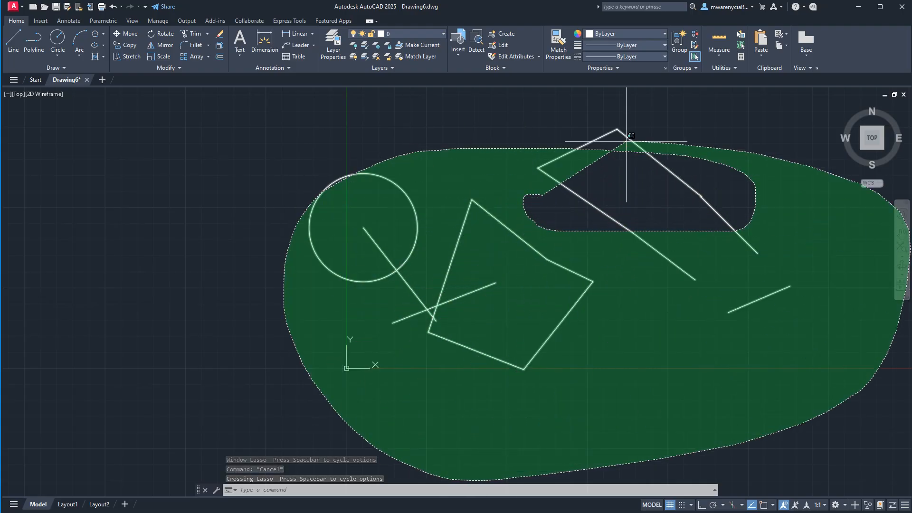
{"action": "key", "text": "Escape"}
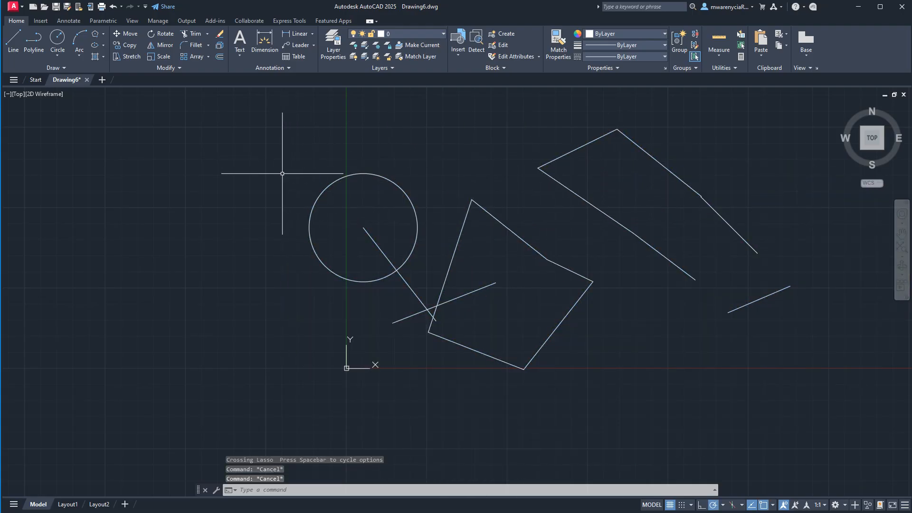
- Window-select the circle, the two crossing lines and the left part of the five-sided shape, and clear the selection
{"action": "left_click", "coordinate": [246, 140]}
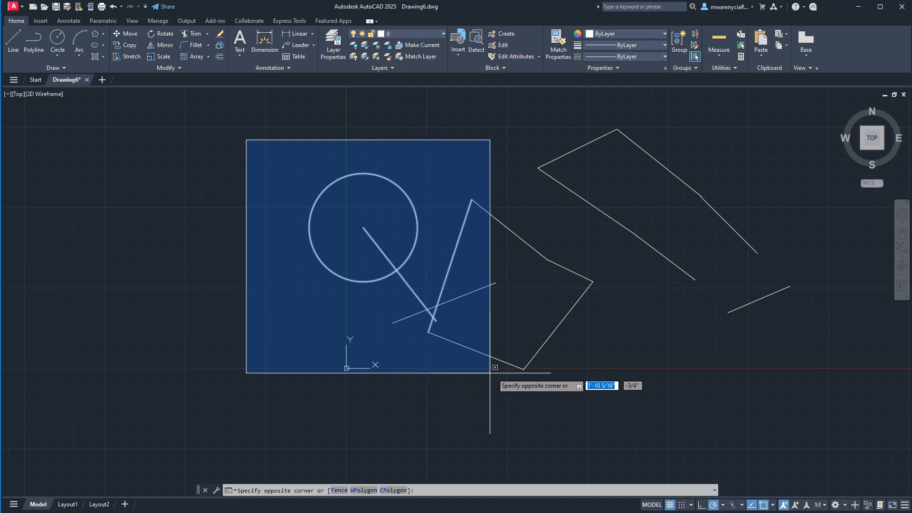
{"action": "left_click", "coordinate": [562, 392]}
{"action": "key", "text": "Escape"}
{"action": "key", "text": "Escape"}
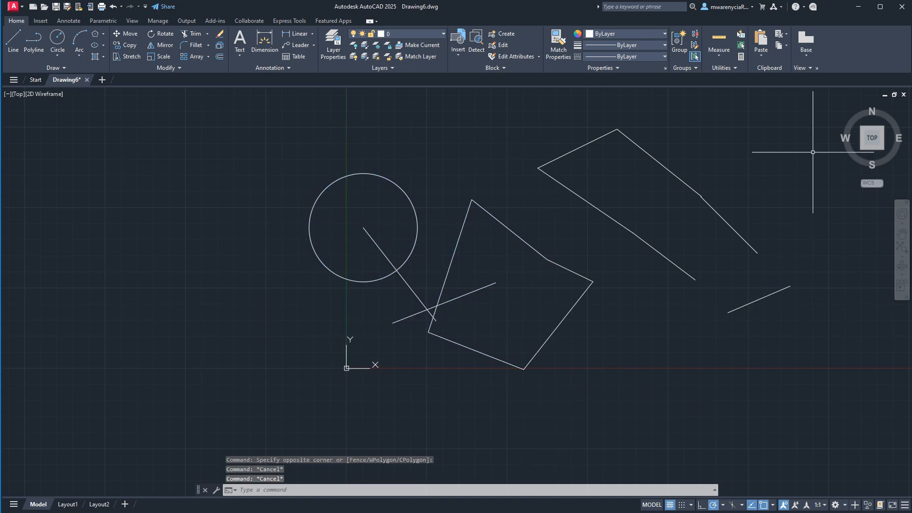
- Make a crossing selection over the right-hand lines that cuts through the five-sided shape, and clear the selection
{"action": "left_click", "coordinate": [809, 127]}
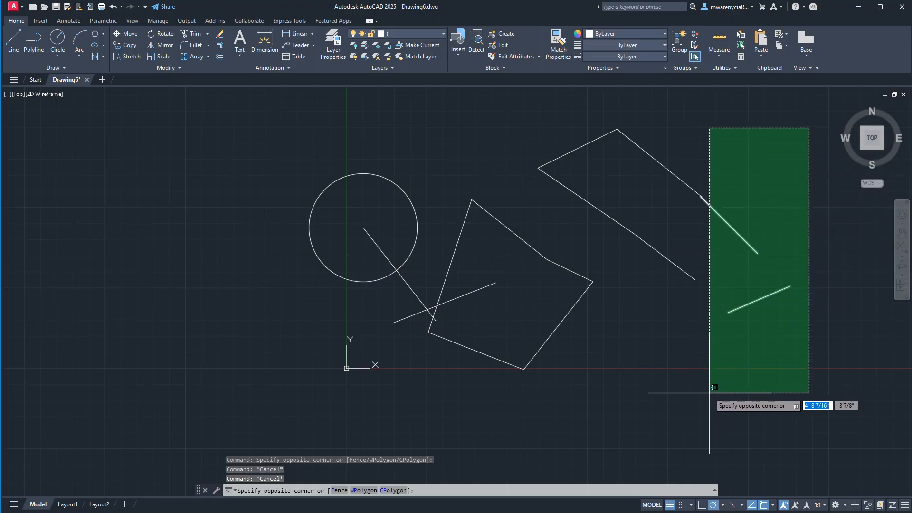
{"action": "left_click", "coordinate": [532, 400]}
{"action": "key", "text": "Escape"}
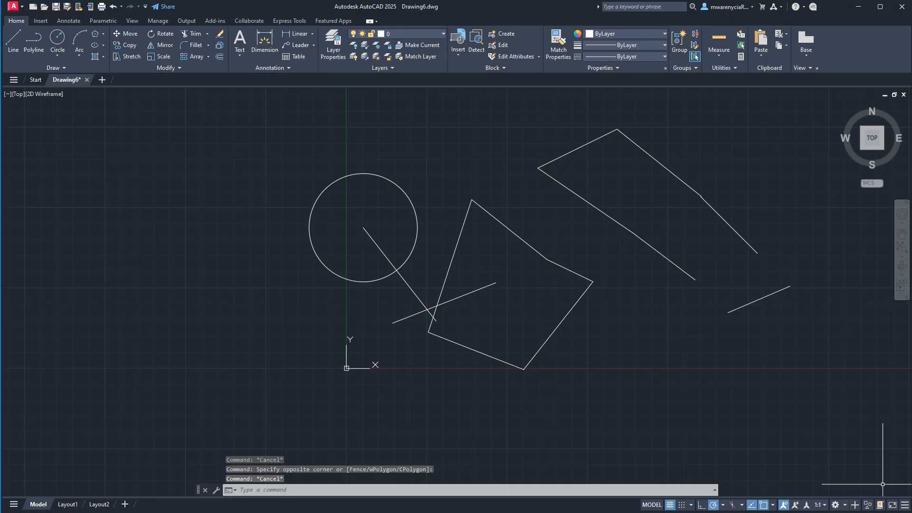
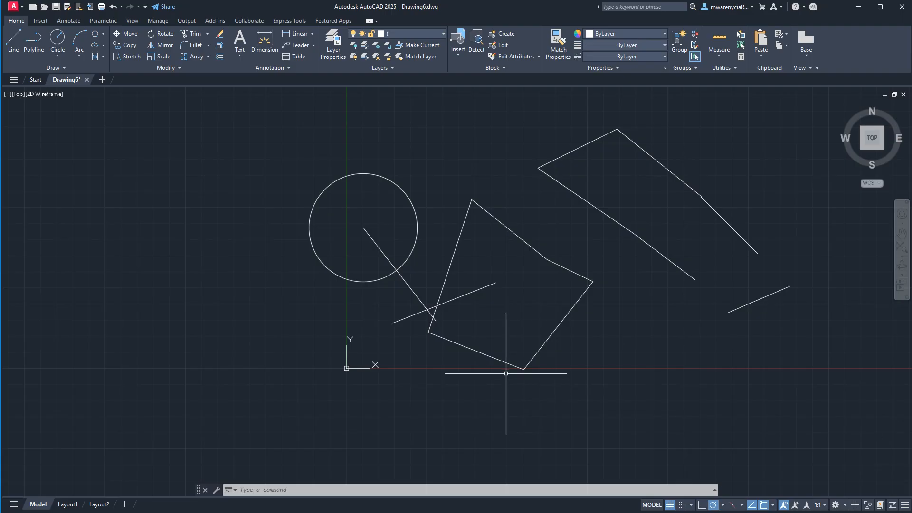
- Offset the upper sloping line of the open outline 3' outward, toward its upper-right side
{"action": "key", "text": "Escape"}
{"action": "key", "text": "Escape"}
{"action": "middle_click_drag", "start_coordinate": [621, 285], "coordinate": [509, 346]}
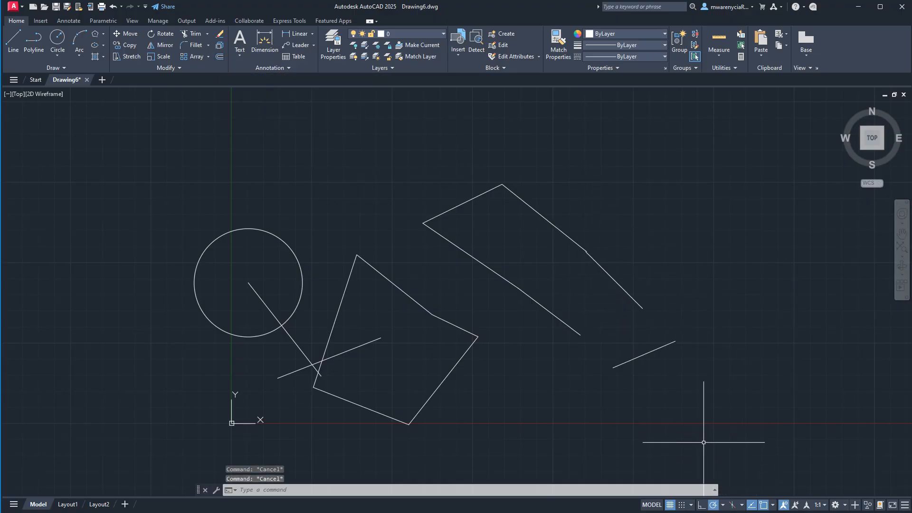
{"action": "left_click", "coordinate": [628, 179]}
{"action": "left_click", "coordinate": [532, 224]}
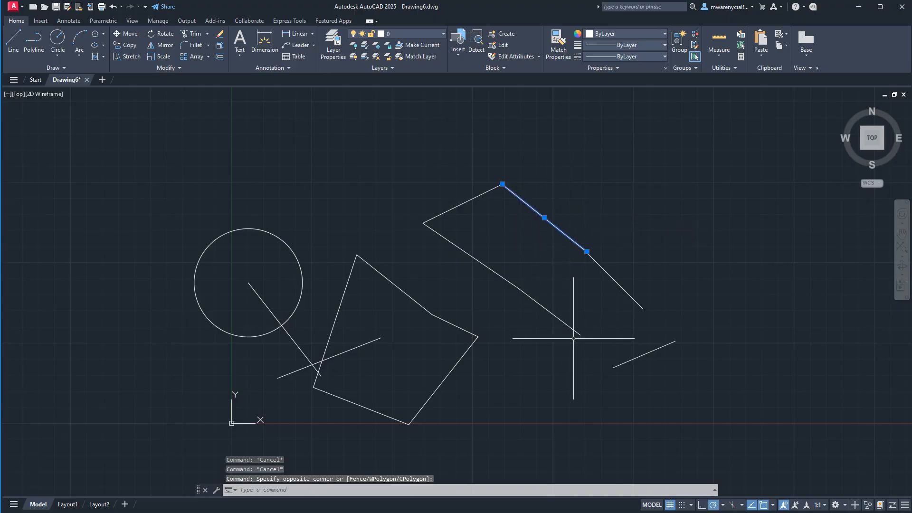
{"action": "type", "text": "o"}
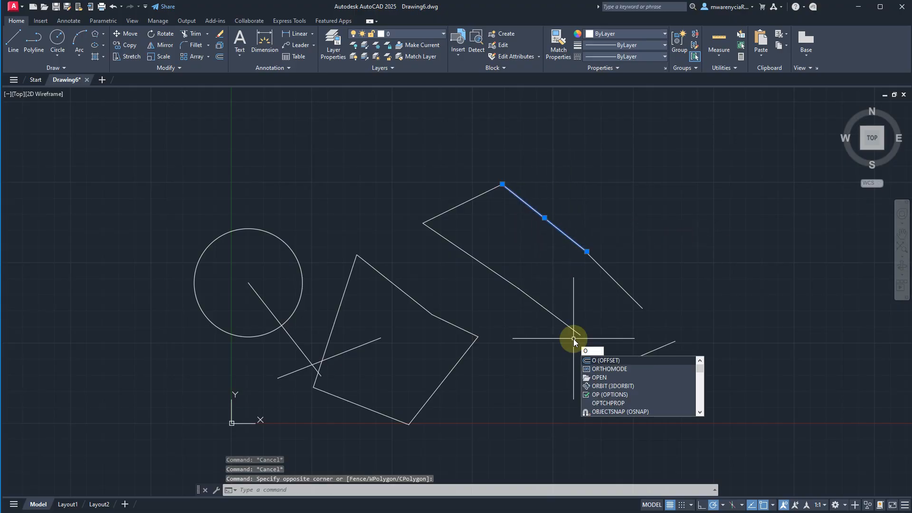
{"action": "key", "text": "Return"}
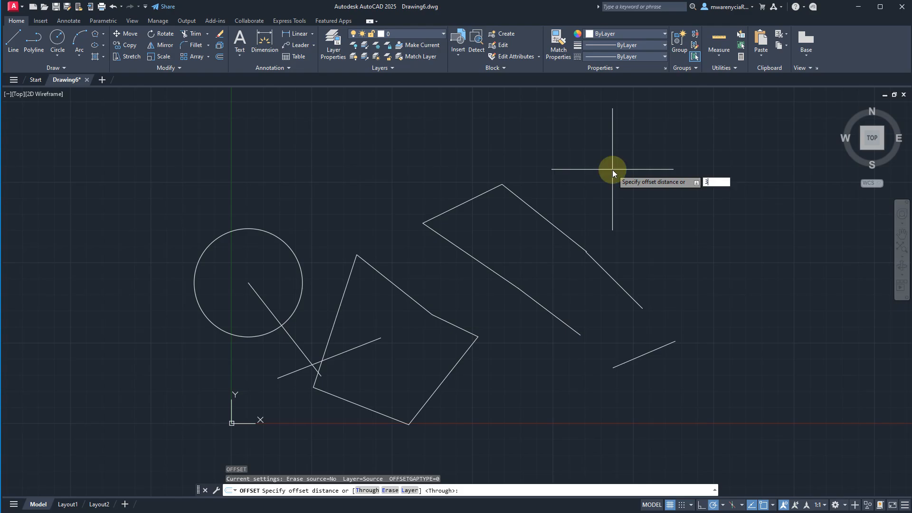
{"action": "type", "text": "'"}
{"action": "key", "text": "Return"}
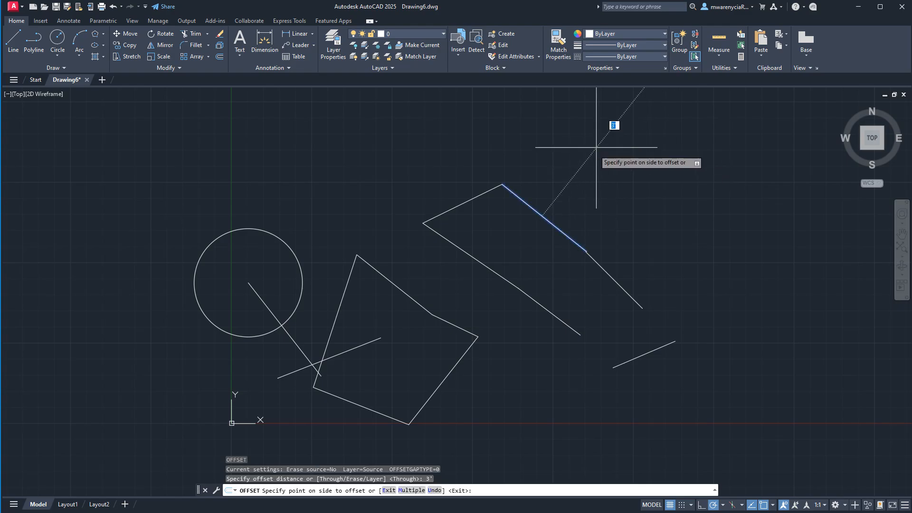
{"action": "scroll", "coordinate": [596, 297], "scroll_direction": "down", "scroll_amount": 5}
{"action": "scroll", "coordinate": [593, 243], "scroll_direction": "up", "scroll_amount": 5}
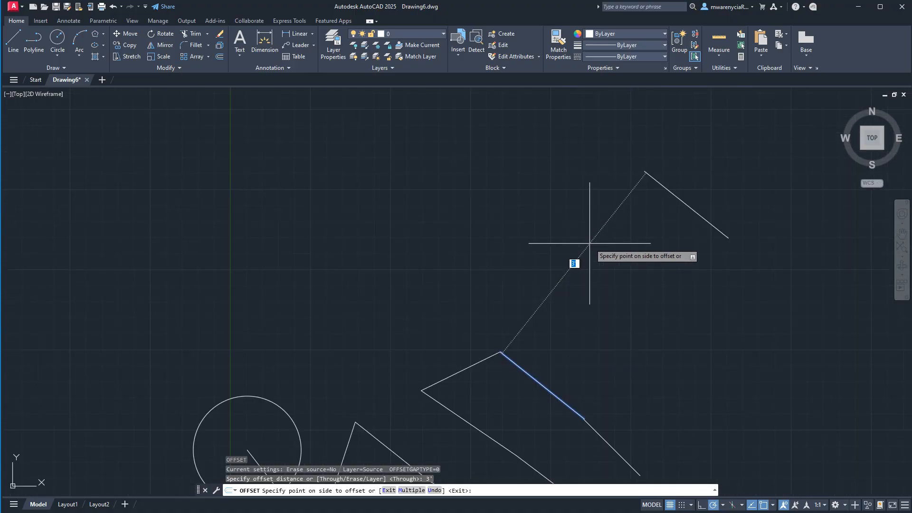
{"action": "scroll", "coordinate": [537, 327], "scroll_direction": "down", "scroll_amount": 2}
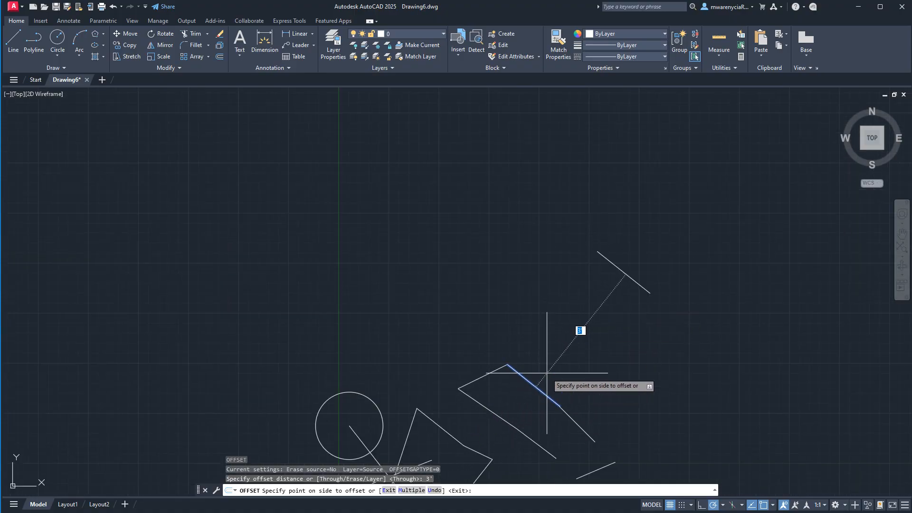
{"action": "left_click", "coordinate": [635, 298]}
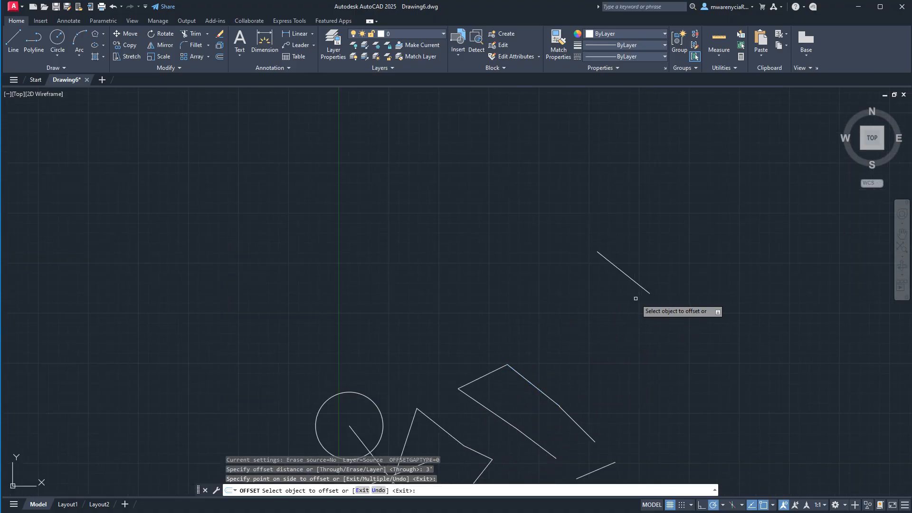
- Offset the open outline's lower sloping line toward the upper right and its short upper-left line outward, both by 3'
{"action": "middle_click_drag", "start_coordinate": [586, 360], "coordinate": [535, 309]}
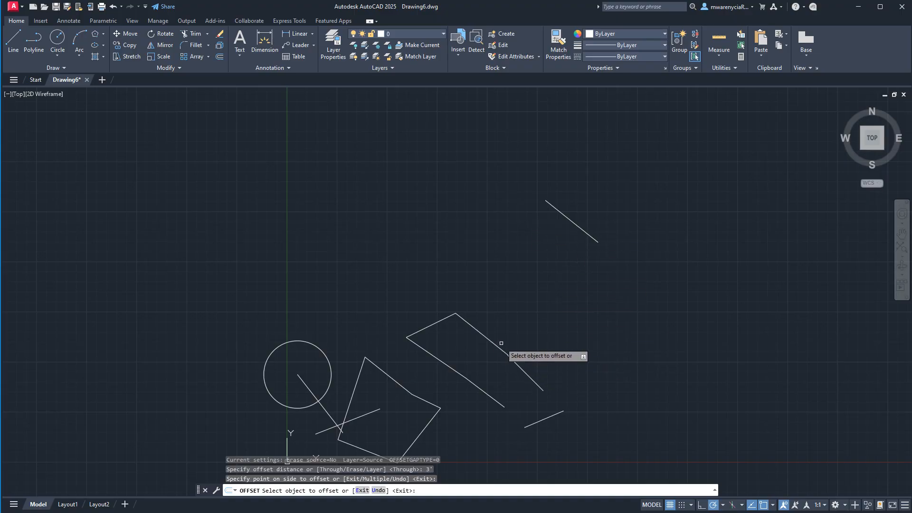
{"action": "left_click", "coordinate": [525, 371]}
{"action": "left_click", "coordinate": [670, 305]}
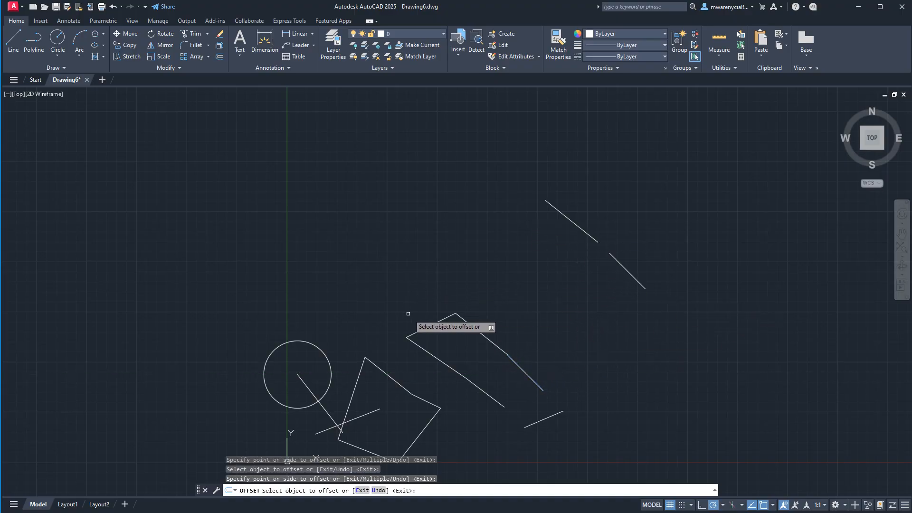
{"action": "left_click", "coordinate": [440, 320]}
{"action": "left_click", "coordinate": [415, 231]}
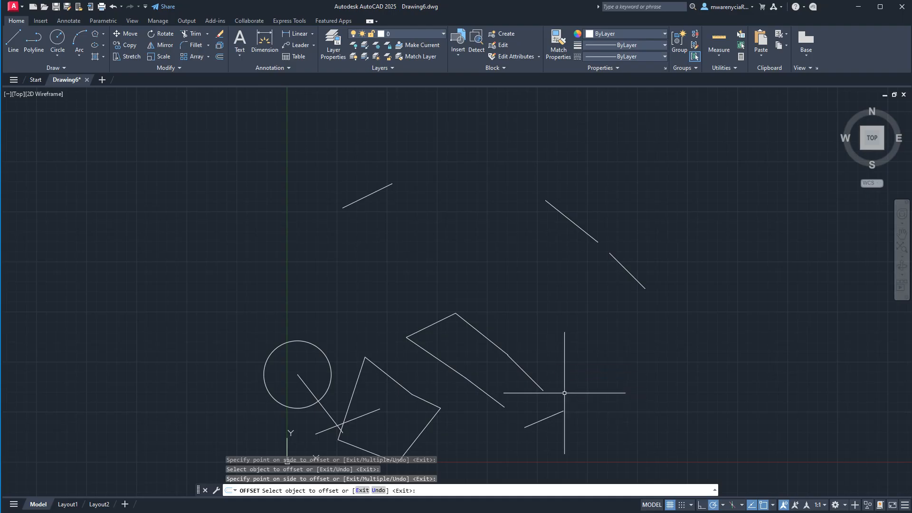
{"action": "key", "text": "Escape"}
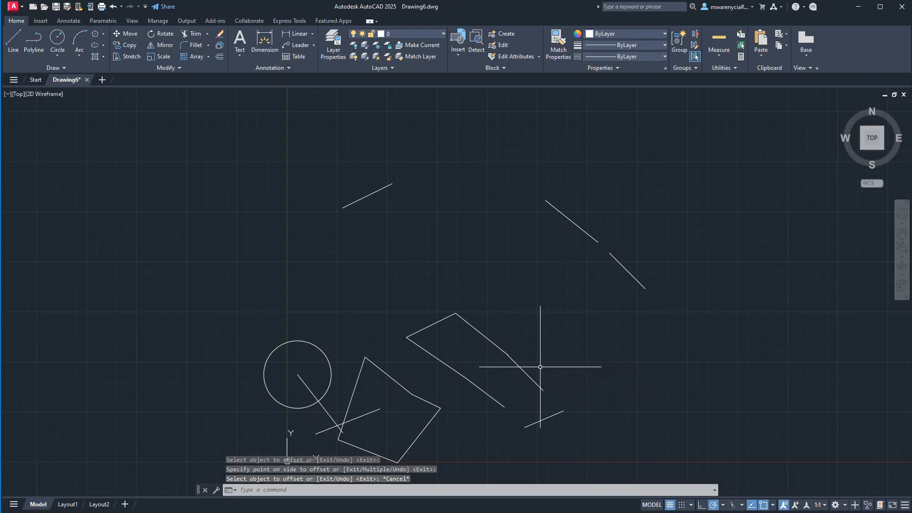
- Offset the open outline's lower sloping line repeatedly toward the upper right with the Multiple option, at 2' intervals out to 12'
{"action": "left_click", "coordinate": [526, 375]}
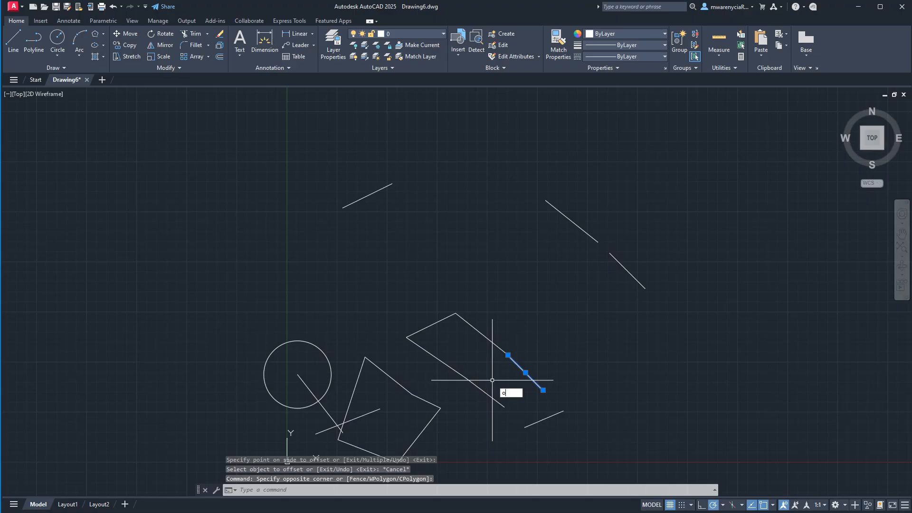
{"action": "key", "text": "Return"}
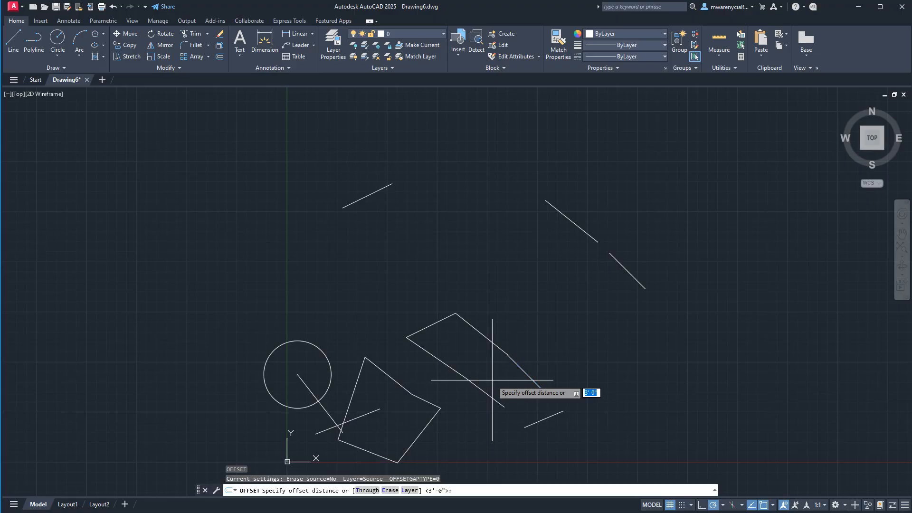
{"action": "type", "text": "2'"}
{"action": "key", "text": "Return"}
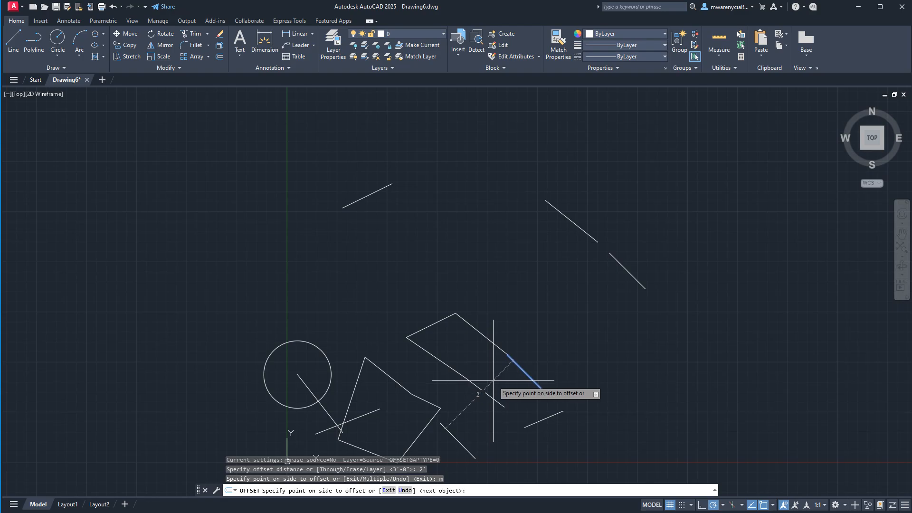
{"action": "left_click", "coordinate": [579, 329]}
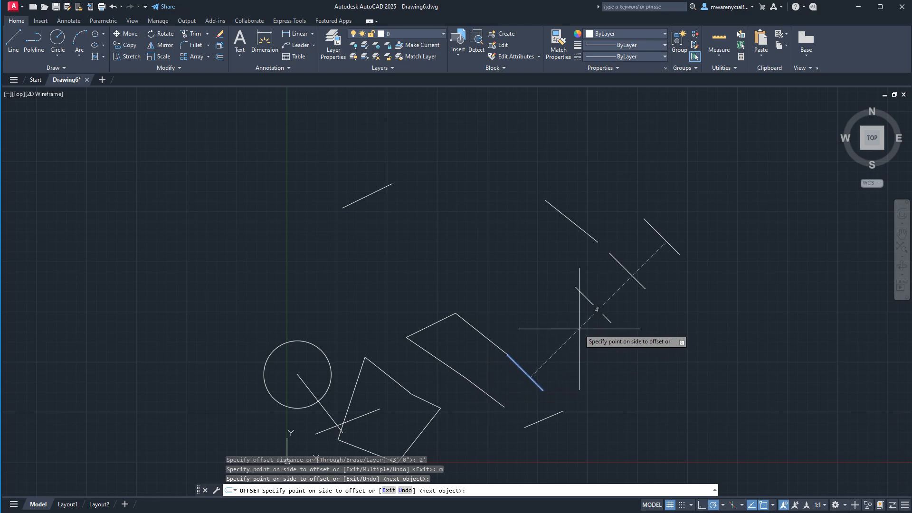
{"action": "left_click", "coordinate": [727, 205]}
{"action": "left_click", "coordinate": [798, 157]}
{"action": "scroll", "coordinate": [701, 245], "scroll_direction": "down", "scroll_amount": 6}
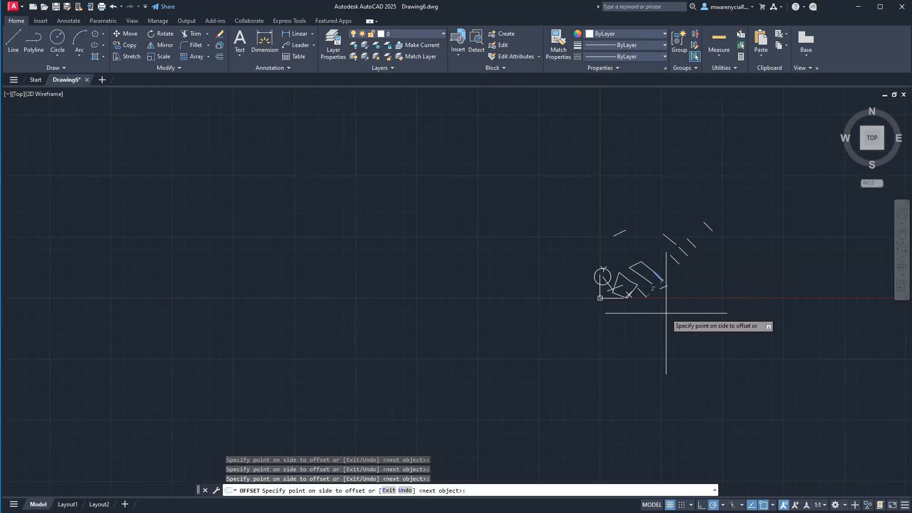
{"action": "left_click", "coordinate": [741, 268]}
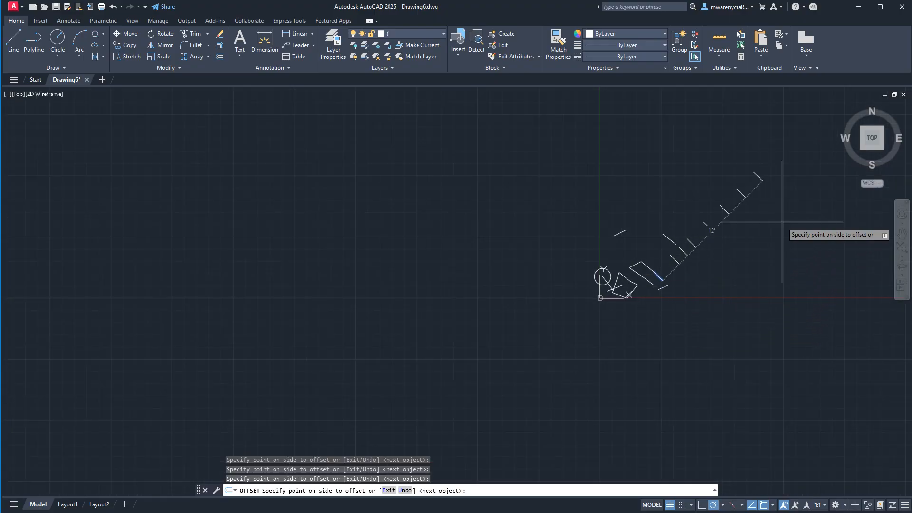
{"action": "key", "text": "Escape"}
{"action": "scroll", "coordinate": [655, 295], "scroll_direction": "up", "scroll_amount": 6}
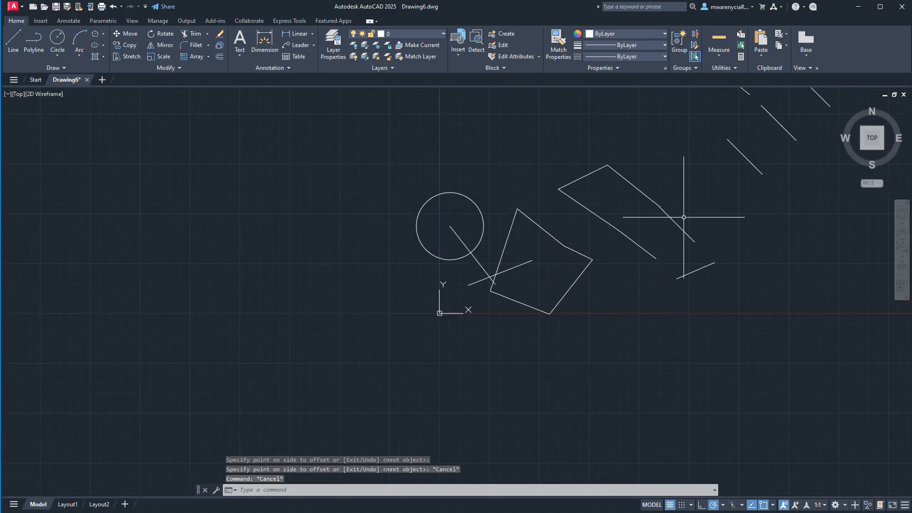
{"action": "middle_click_drag", "start_coordinate": [684, 217], "coordinate": [602, 291]}
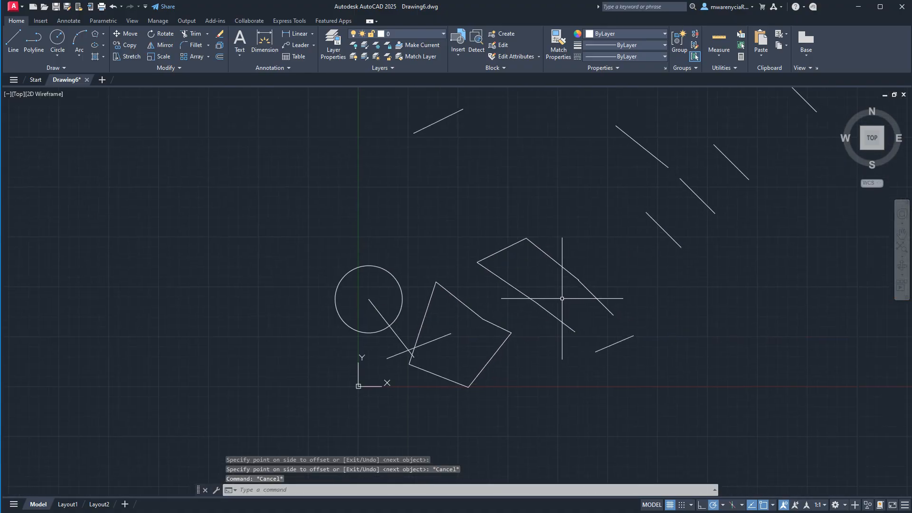
{"action": "left_click", "coordinate": [546, 249]}
{"action": "left_click", "coordinate": [534, 274]}
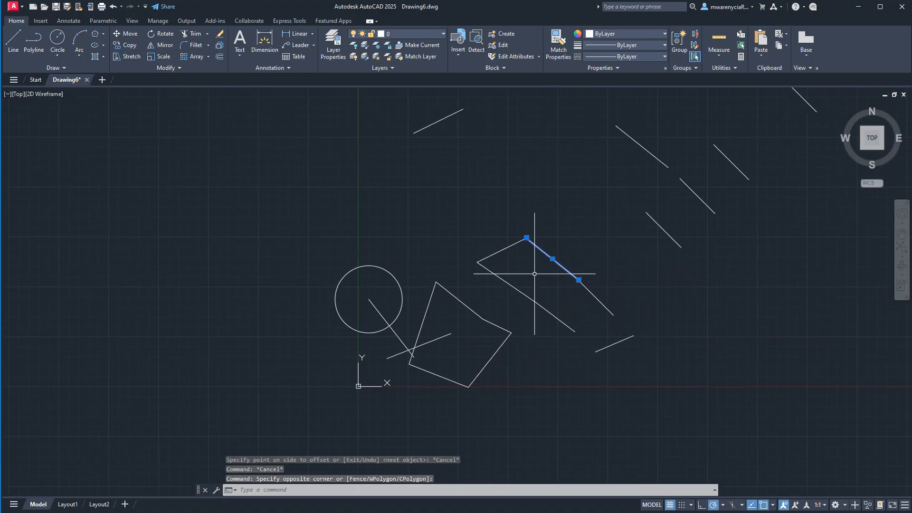
{"action": "key", "text": "Return"}
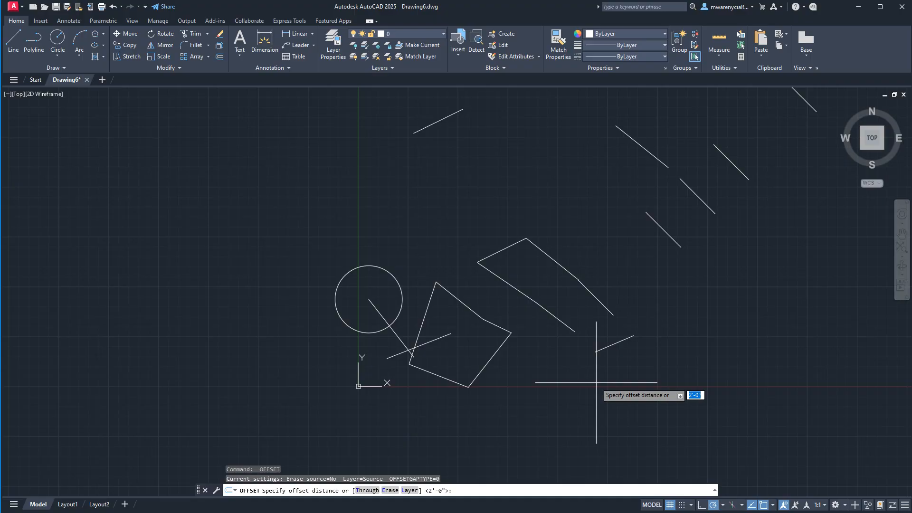
{"action": "key", "text": "Return"}
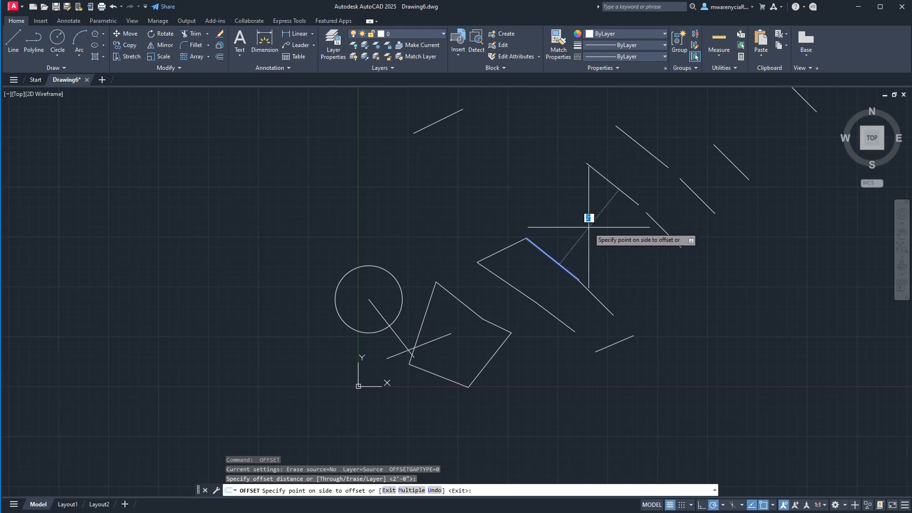
{"action": "key", "text": "Escape"}
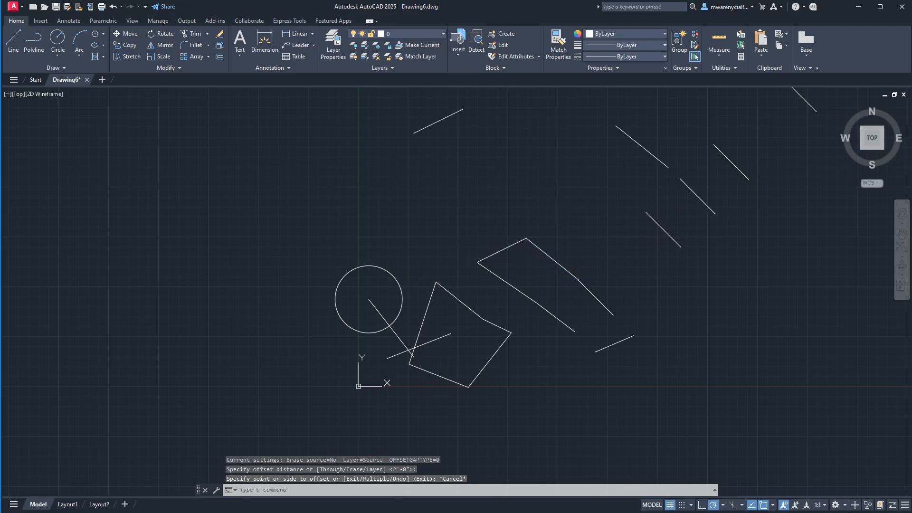
- Offset the open outline's upper sloping line 2' outward, toward its upper-right side
{"action": "key", "text": "Return"}
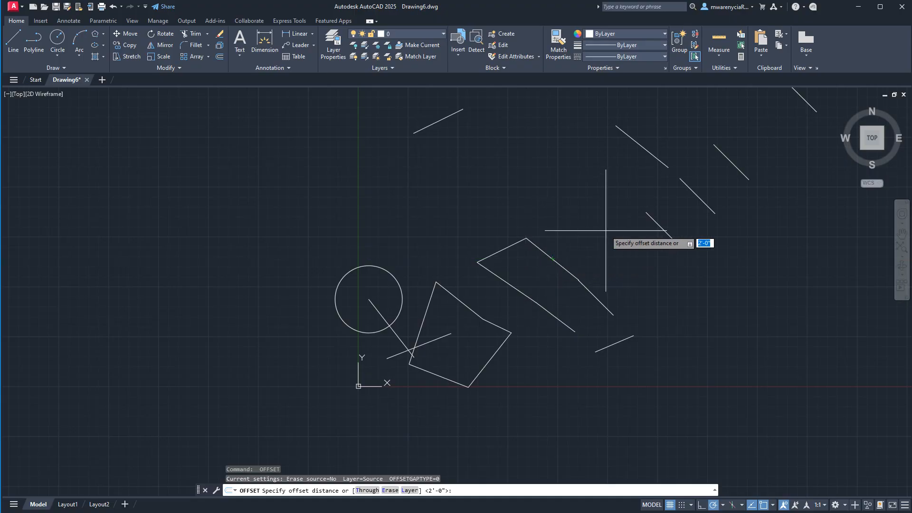
{"action": "key", "text": "Return"}
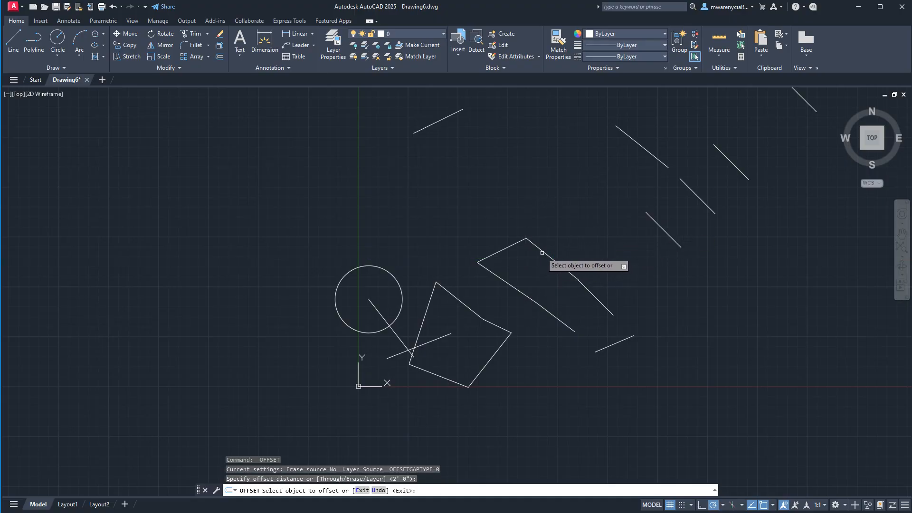
{"action": "left_click", "coordinate": [540, 250]}
{"action": "left_click", "coordinate": [594, 216]}
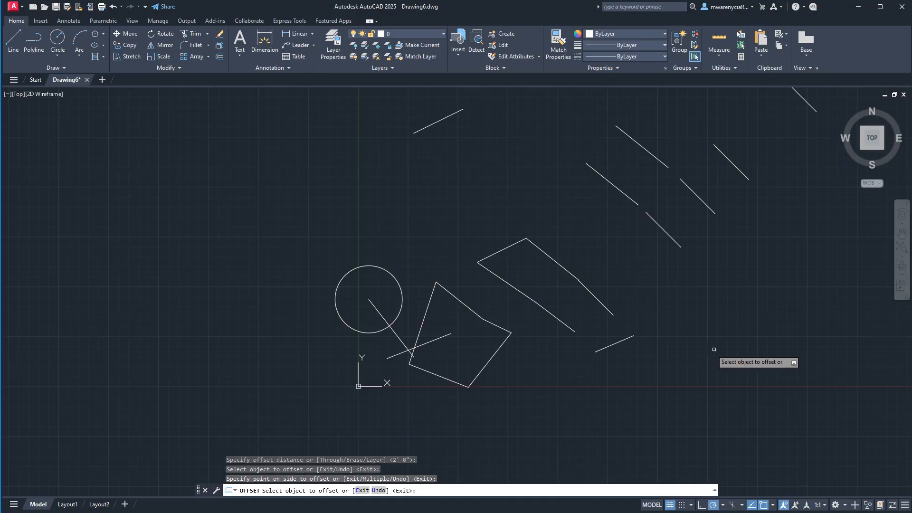
{"action": "key", "text": "Escape"}
- Begin a polyline in the empty area left of the shapes with a 10' segment straight up
{"action": "scroll", "coordinate": [617, 345], "scroll_direction": "down", "scroll_amount": 6}
{"action": "scroll", "coordinate": [604, 346], "scroll_direction": "up", "scroll_amount": 8}
{"action": "scroll", "coordinate": [552, 338], "scroll_direction": "down", "scroll_amount": 5}
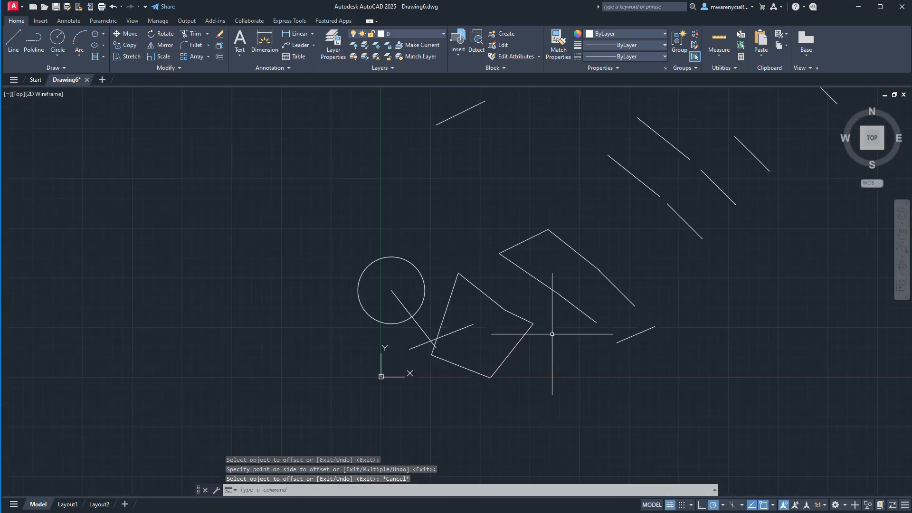
{"action": "left_click", "coordinate": [32, 38]}
{"action": "scroll", "coordinate": [407, 295], "scroll_direction": "up", "scroll_amount": 5}
{"action": "left_click", "coordinate": [407, 295]}
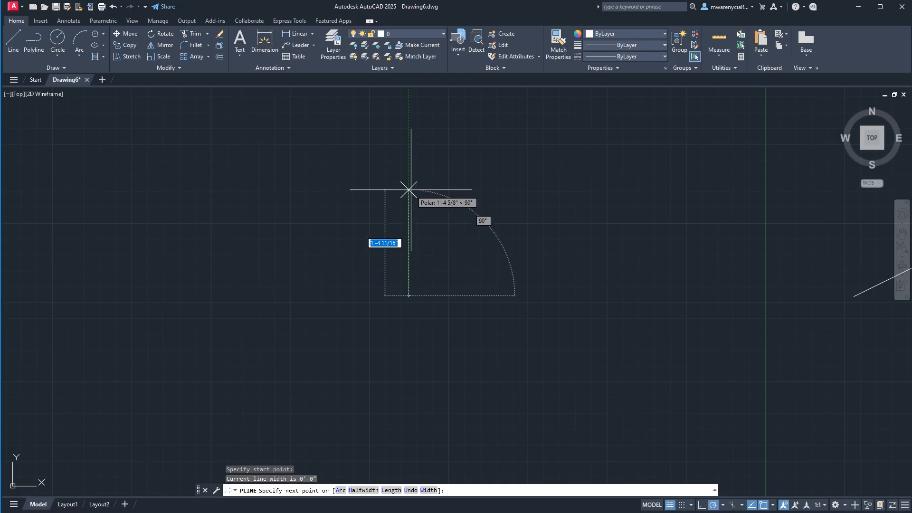
{"action": "type", "text": "10'"}
{"action": "key", "text": "Return"}
{"action": "scroll", "coordinate": [418, 204], "scroll_direction": "down", "scroll_amount": 4}
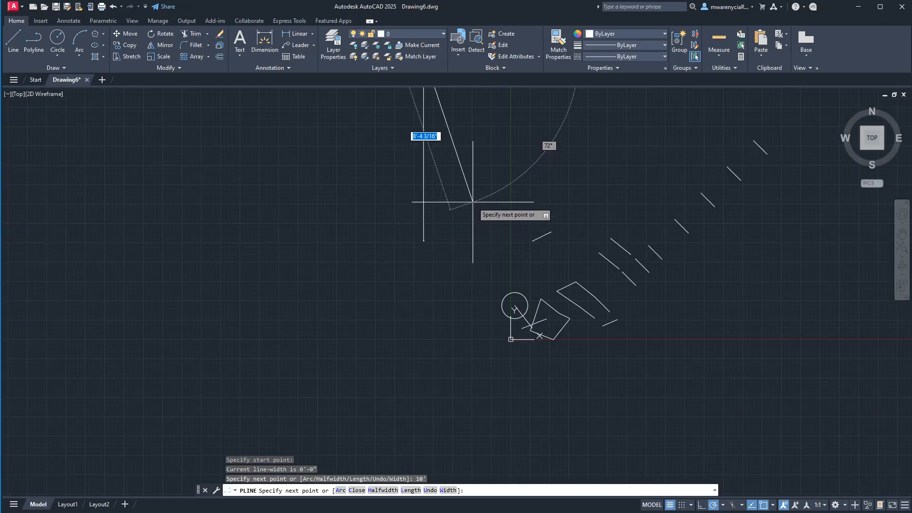
- Continue the polyline 10' to the right and 10' down, and close it into a square
{"action": "scroll", "coordinate": [495, 178], "scroll_direction": "up", "scroll_amount": 3}
{"action": "type", "text": "1"}
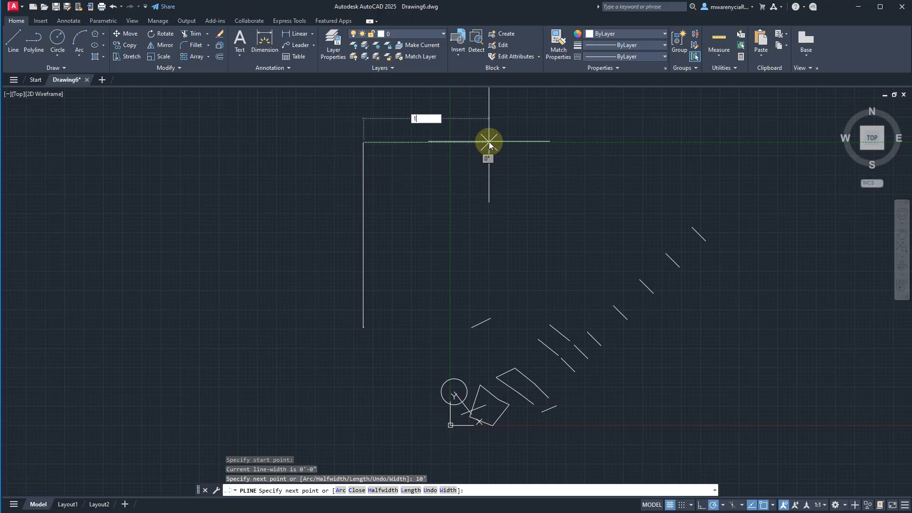
{"action": "type", "text": "0'"}
{"action": "key", "text": "Return"}
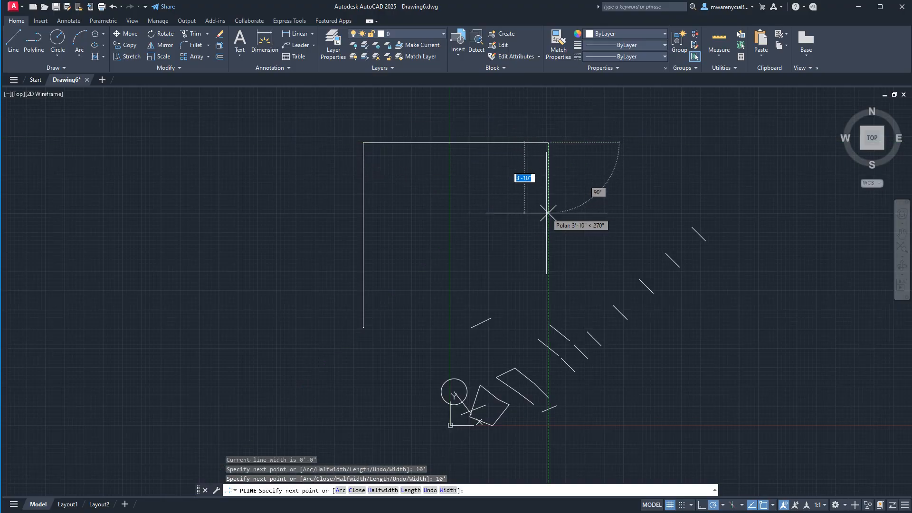
{"action": "type", "text": "10'"}
{"action": "key", "text": "Return"}
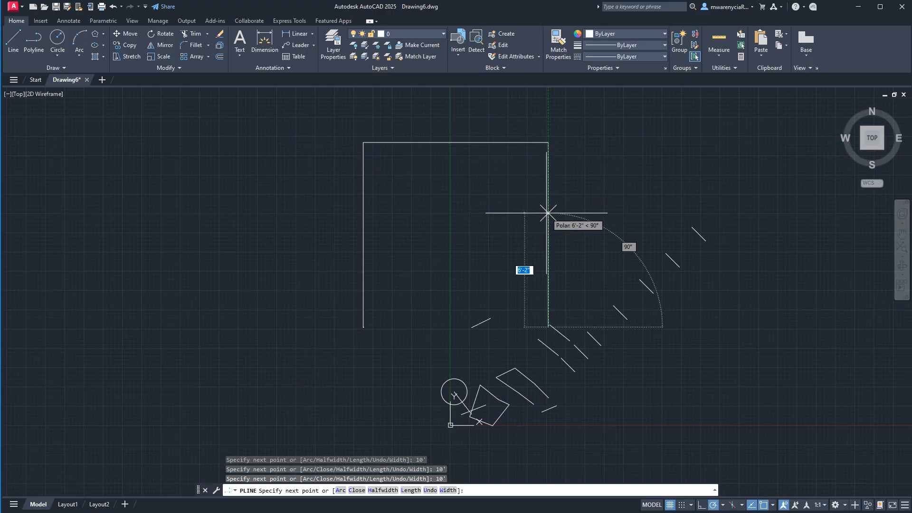
{"action": "type", "text": "cl"}
{"action": "key", "text": "Return"}
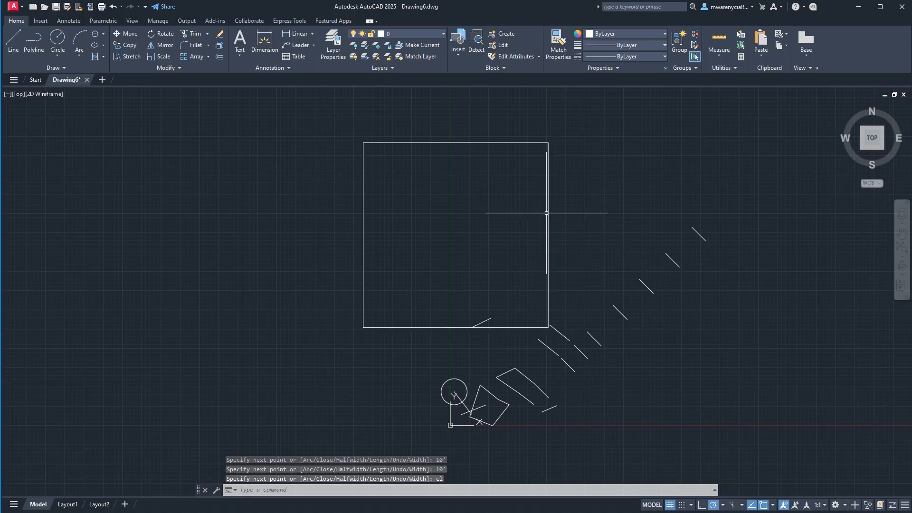
{"action": "key", "text": "Escape"}
- Erase all the older shapes, lines and the circle around the 10' square, keeping only the square itself
{"action": "left_click", "coordinate": [412, 201]}
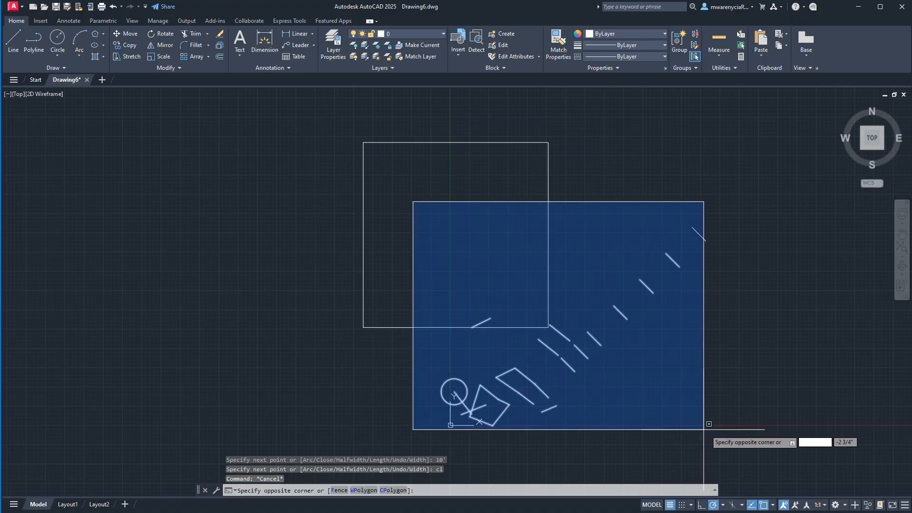
{"action": "left_click", "coordinate": [706, 431]}
{"action": "key", "text": "Delete"}
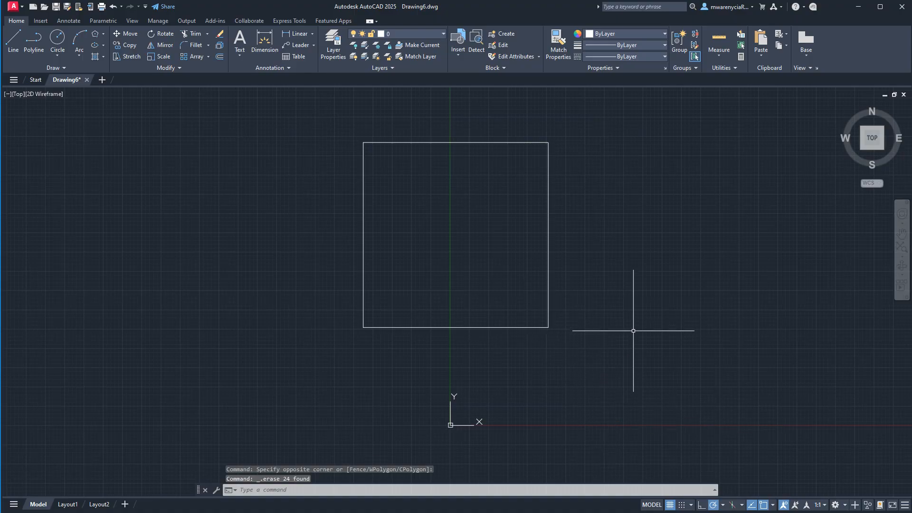
- Begin a run of separate lines to the right of the square with a 10' segment straight up
{"action": "type", "text": "l"}
{"action": "key", "text": "Return"}
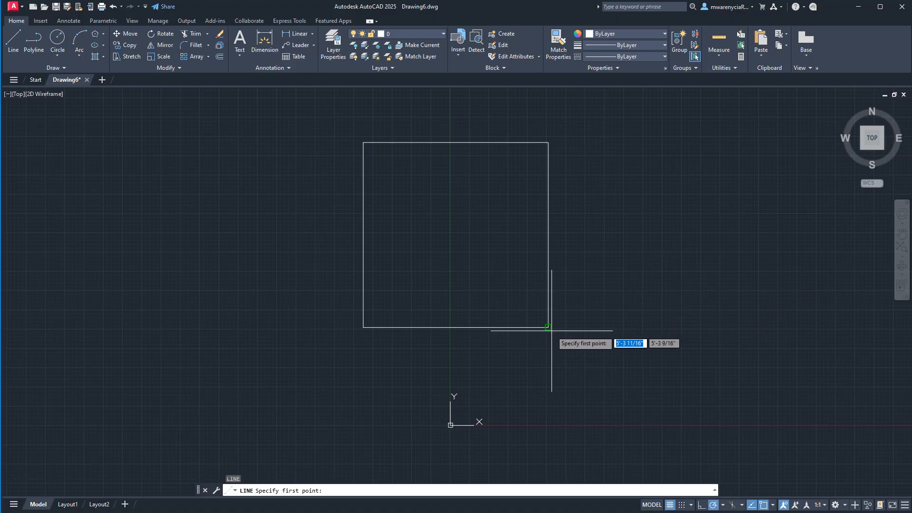
{"action": "left_click", "coordinate": [672, 327]}
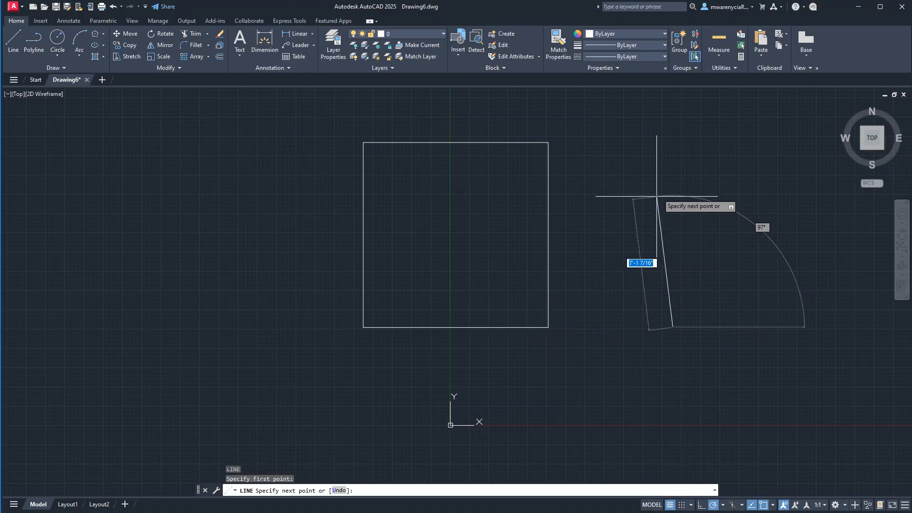
{"action": "type", "text": "10'"}
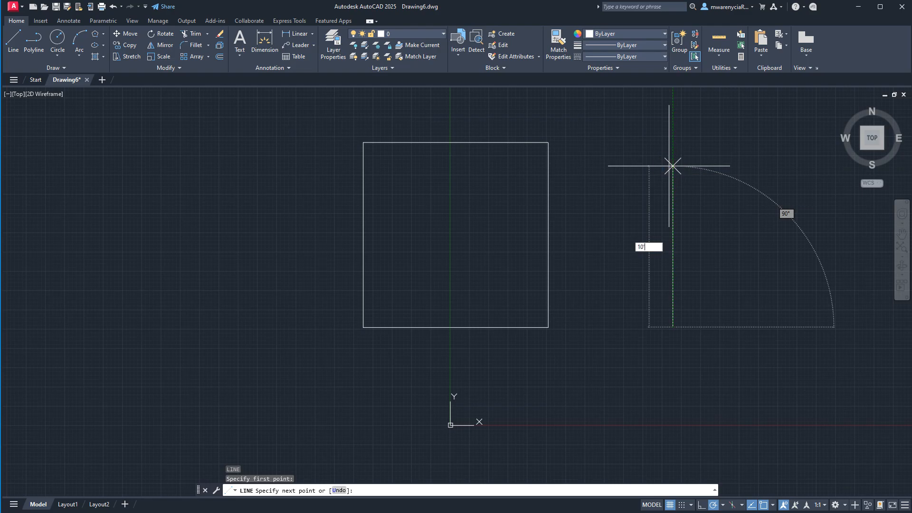
{"action": "key", "text": "Return"}
- Continue the lines 10' to the right and 10' down, and finish back at the starting point to complete a second square
{"action": "scroll", "coordinate": [524, 228], "scroll_direction": "down", "scroll_amount": 5}
{"action": "type", "text": "1"}
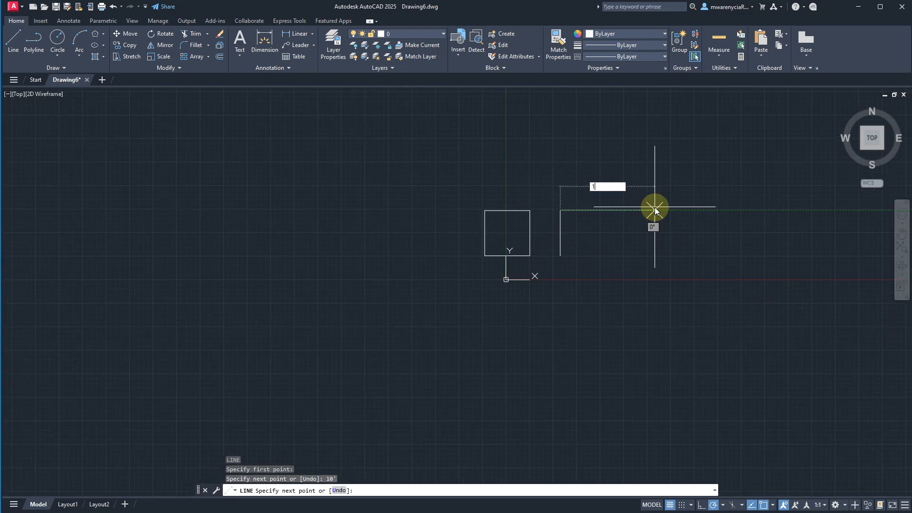
{"action": "type", "text": "0'"}
{"action": "key", "text": "Return"}
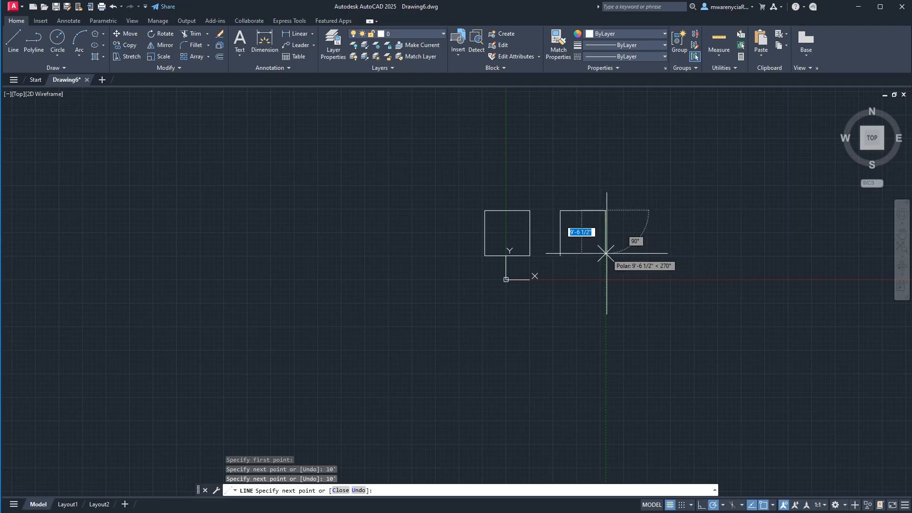
{"action": "type", "text": "1"}
{"action": "key", "text": "Return"}
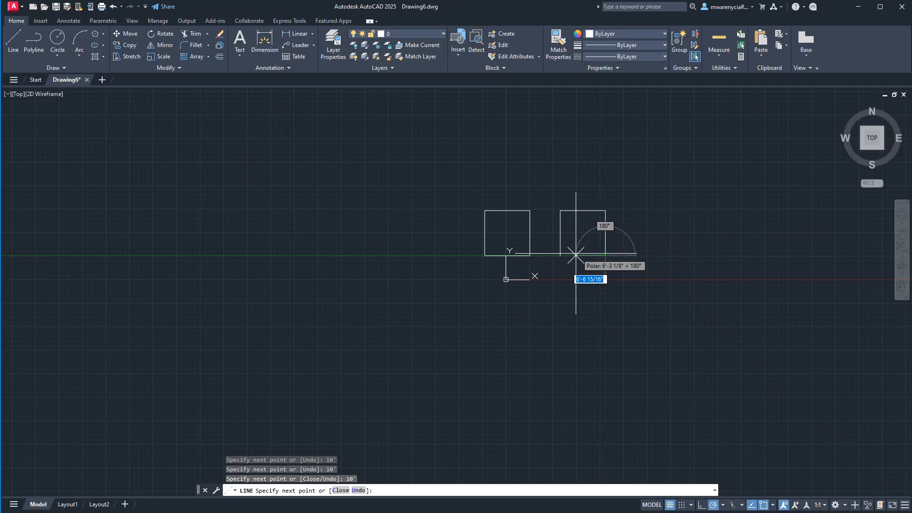
{"action": "left_click", "coordinate": [562, 256]}
{"action": "key", "text": "Escape"}
{"action": "key", "text": "Escape"}
{"action": "scroll", "coordinate": [532, 249], "scroll_direction": "up", "scroll_amount": 5}
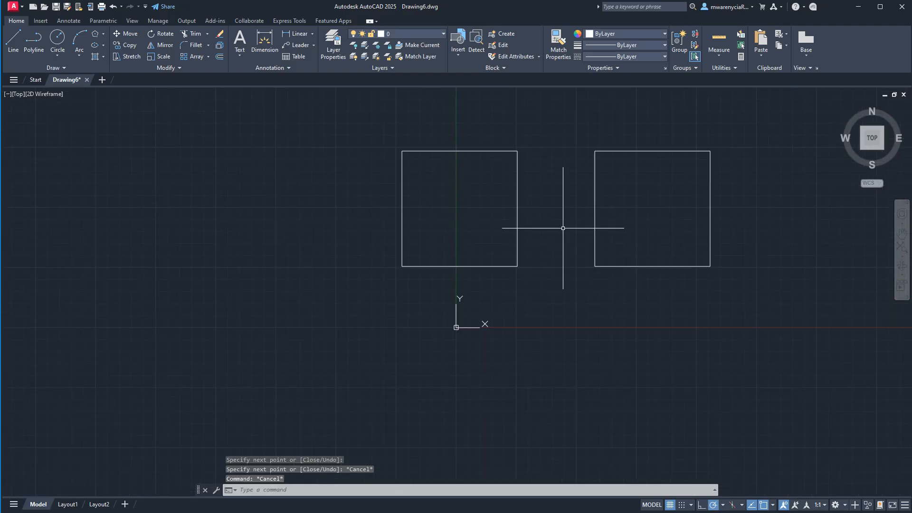
- Compare how the separate-line square and the polyline square respond to a crossing selection over their lower right corners
{"action": "left_click", "coordinate": [711, 263]}
{"action": "left_click", "coordinate": [603, 164]}
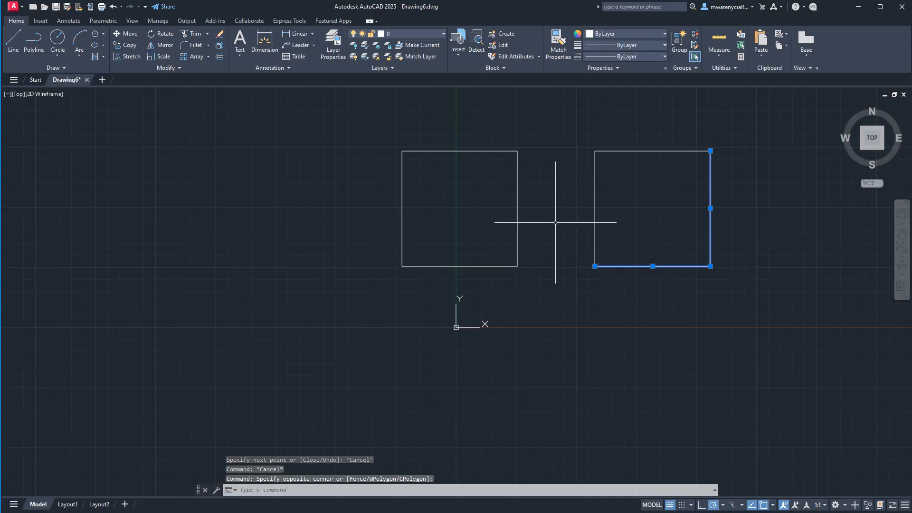
{"action": "key", "text": "Escape"}
{"action": "left_click", "coordinate": [525, 265]}
{"action": "left_click", "coordinate": [491, 245]}
{"action": "key", "text": "Escape"}
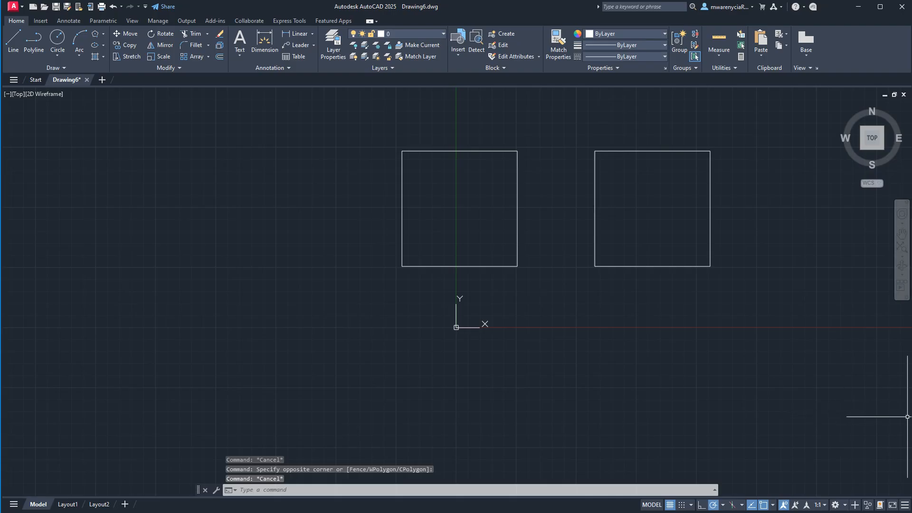
- Offset the polyline square 6" to the inside and 6" to the outside
{"action": "left_click", "coordinate": [485, 269]}
{"action": "left_click", "coordinate": [434, 230]}
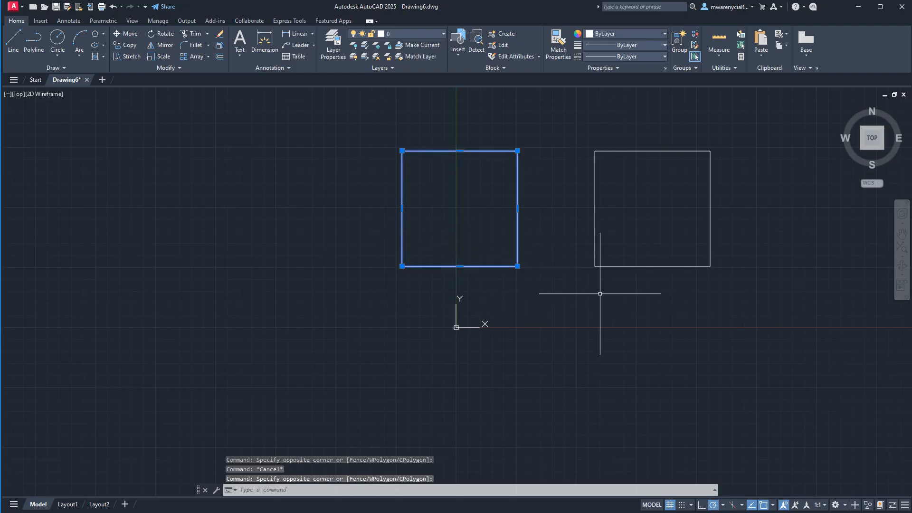
{"action": "type", "text": "offset"}
{"action": "key", "text": "Return"}
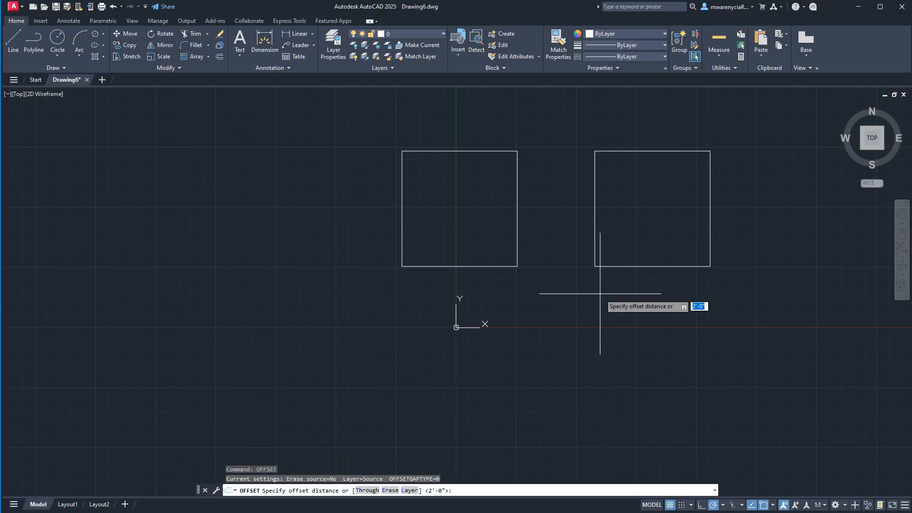
{"action": "type", "text": "6"}
{"action": "key", "text": "Return"}
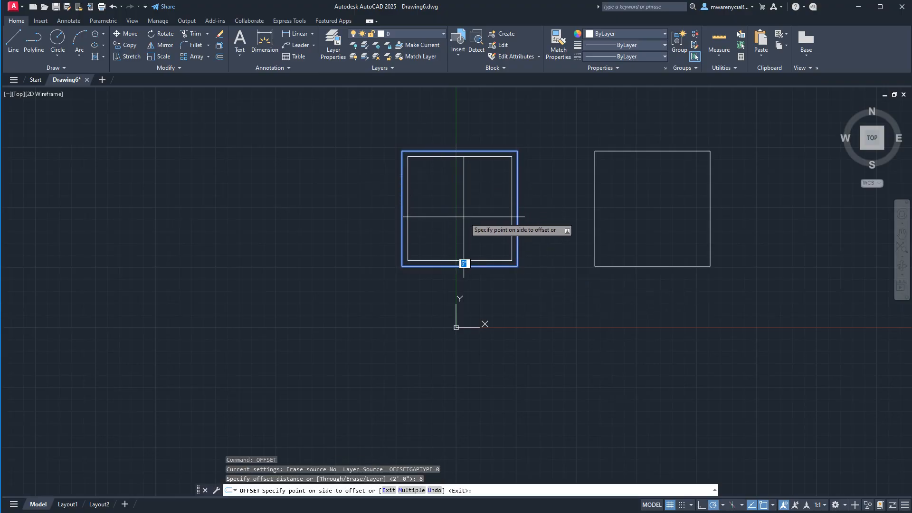
{"action": "left_click", "coordinate": [467, 257]}
{"action": "left_click", "coordinate": [469, 267]}
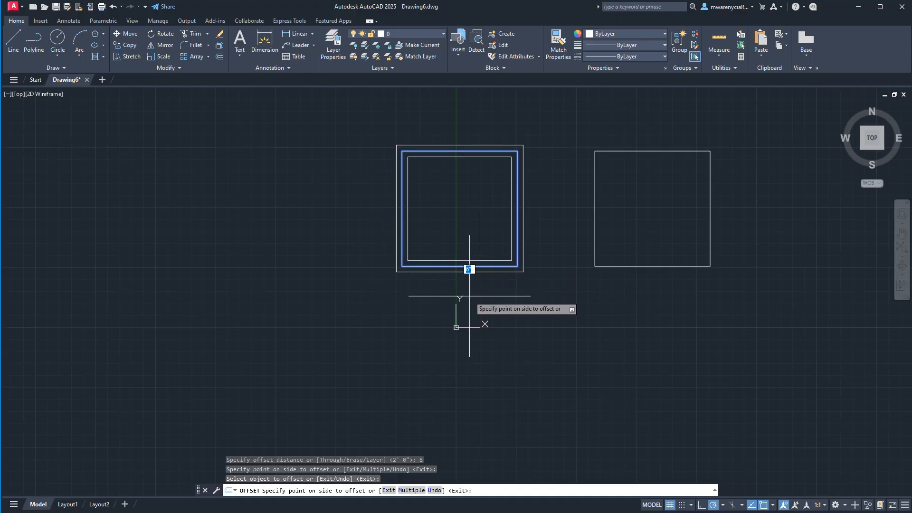
{"action": "left_click", "coordinate": [480, 314]}
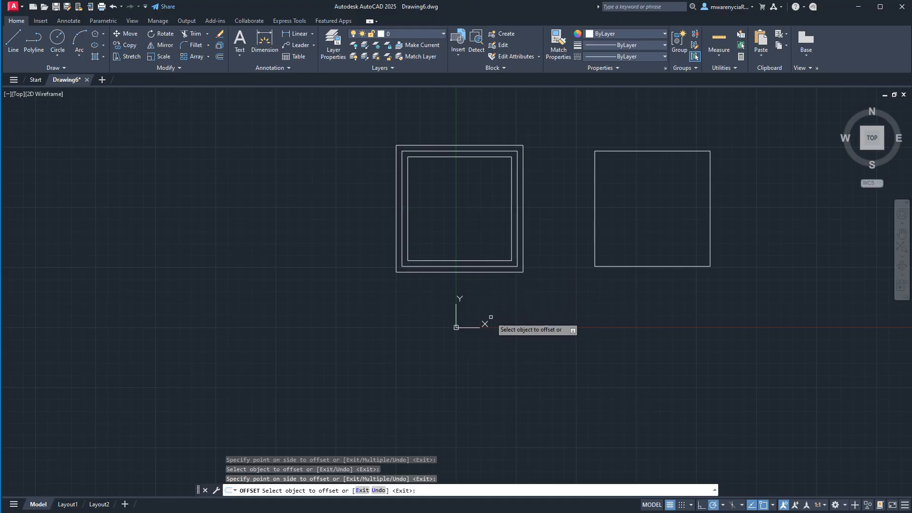
- Offset the separate-line square's bottom edge 6" outward and 6" inward
{"action": "left_click", "coordinate": [625, 266]}
{"action": "left_click", "coordinate": [642, 306]}
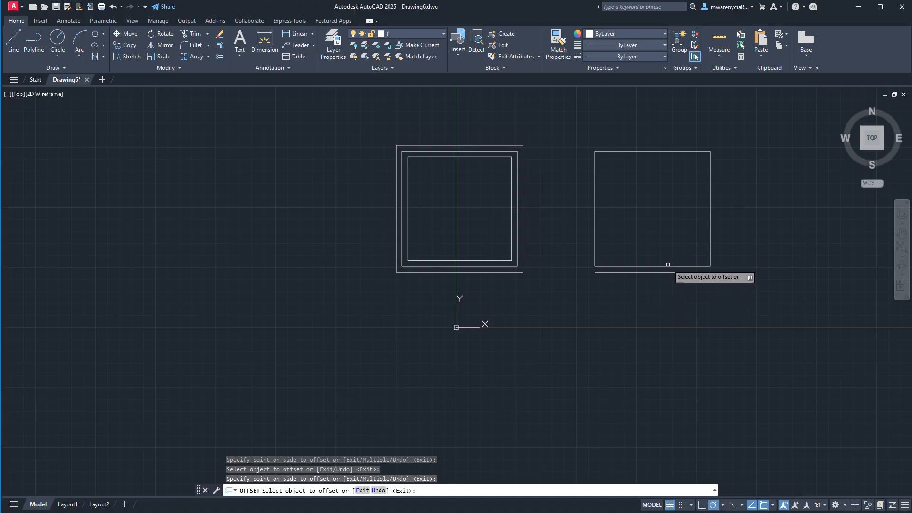
{"action": "left_click", "coordinate": [667, 244]}
{"action": "left_click", "coordinate": [665, 224]}
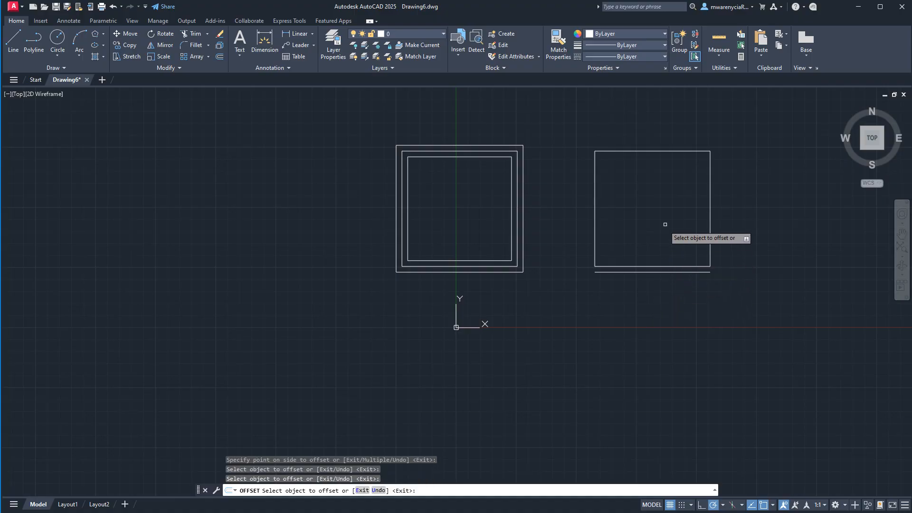
{"action": "left_click", "coordinate": [659, 267]}
{"action": "left_click", "coordinate": [657, 267]}
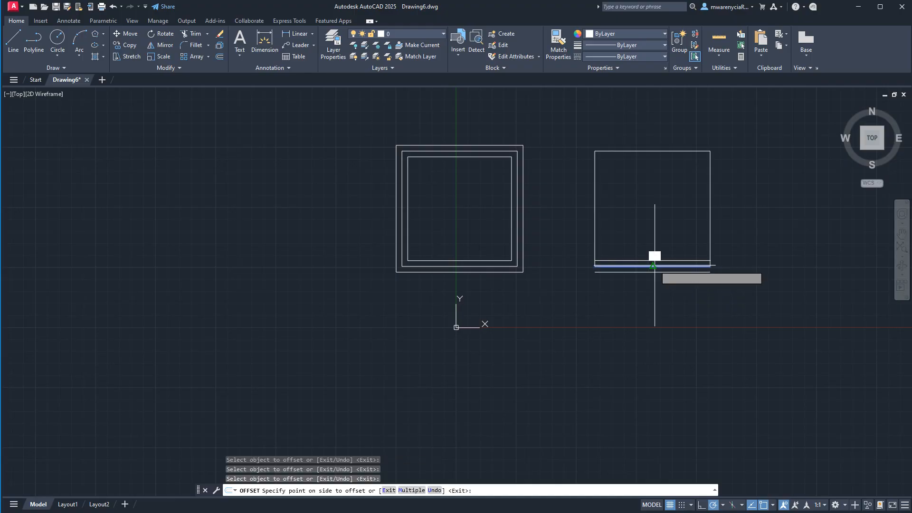
{"action": "left_click", "coordinate": [657, 249]}
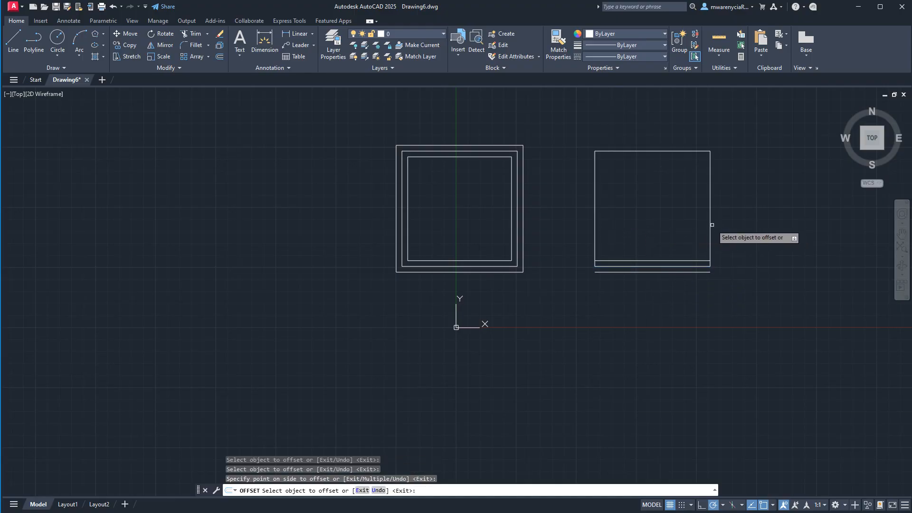
- Offset the separate-line square's right edge 6" inward and 6" outward
{"action": "left_click", "coordinate": [712, 225]}
{"action": "left_click", "coordinate": [701, 224]}
{"action": "left_click", "coordinate": [711, 229]}
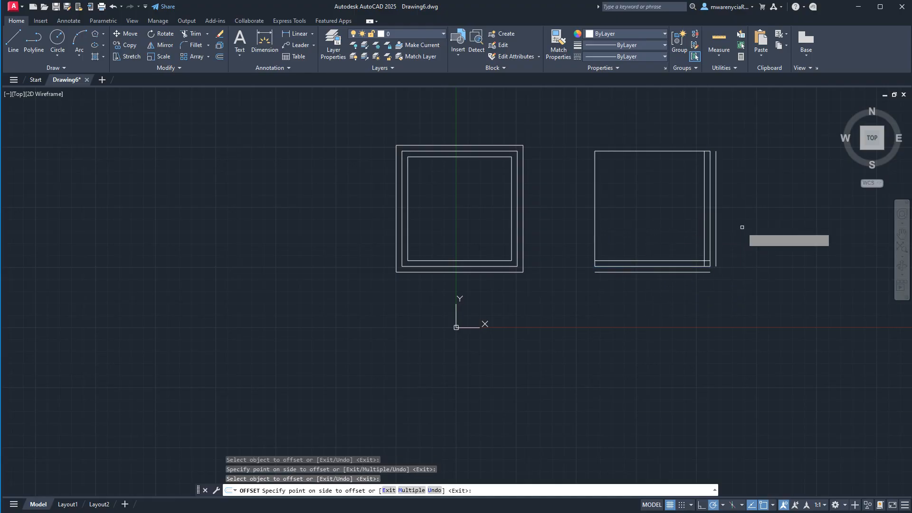
{"action": "left_click", "coordinate": [742, 227]}
- Offset the separate-line square's top edge 6" outward and 6" inward
{"action": "left_click", "coordinate": [678, 150]}
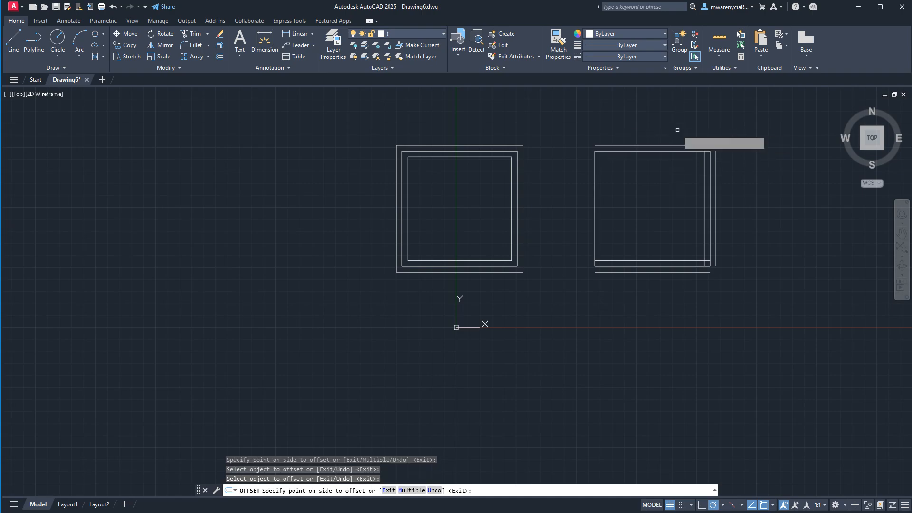
{"action": "left_click", "coordinate": [678, 129]}
{"action": "left_click", "coordinate": [675, 154]}
{"action": "left_click", "coordinate": [675, 152]}
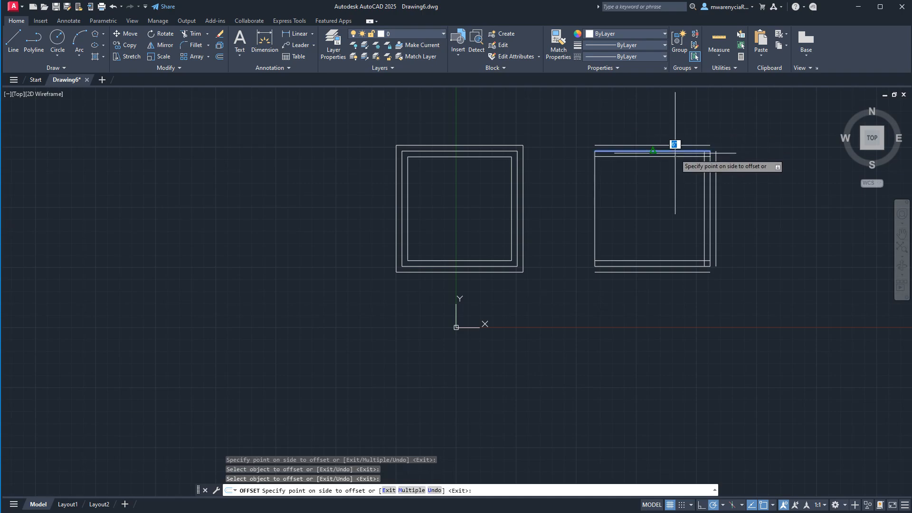
{"action": "left_click", "coordinate": [675, 157]}
- Offset the separate-line square's left edge 6" outward and 6" inward, and end the Offset command
{"action": "left_click", "coordinate": [595, 188]}
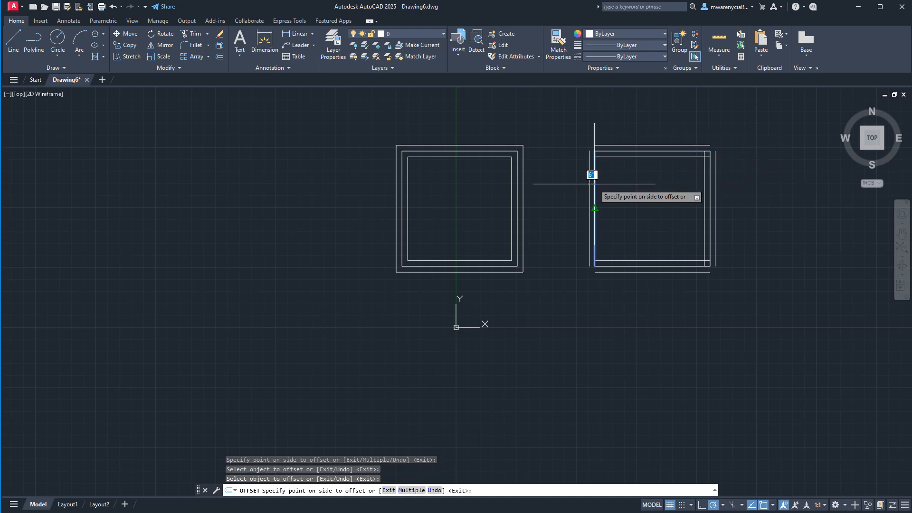
{"action": "left_click", "coordinate": [566, 177]}
{"action": "left_click", "coordinate": [595, 191]}
{"action": "left_click", "coordinate": [619, 192]}
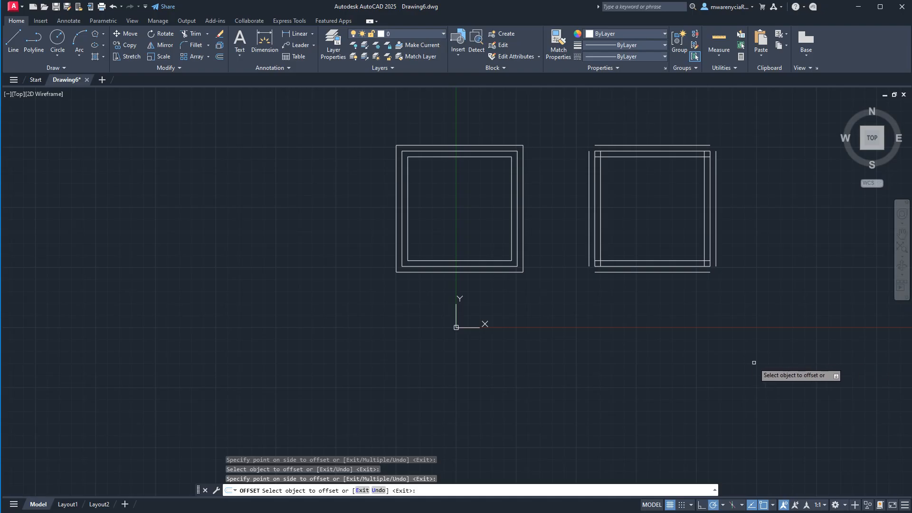
{"action": "key", "text": "Escape"}
- Examine the corners of the offset polyline square and of the offset separate-line square up close
{"action": "scroll", "coordinate": [480, 382], "scroll_direction": "down", "scroll_amount": 2}
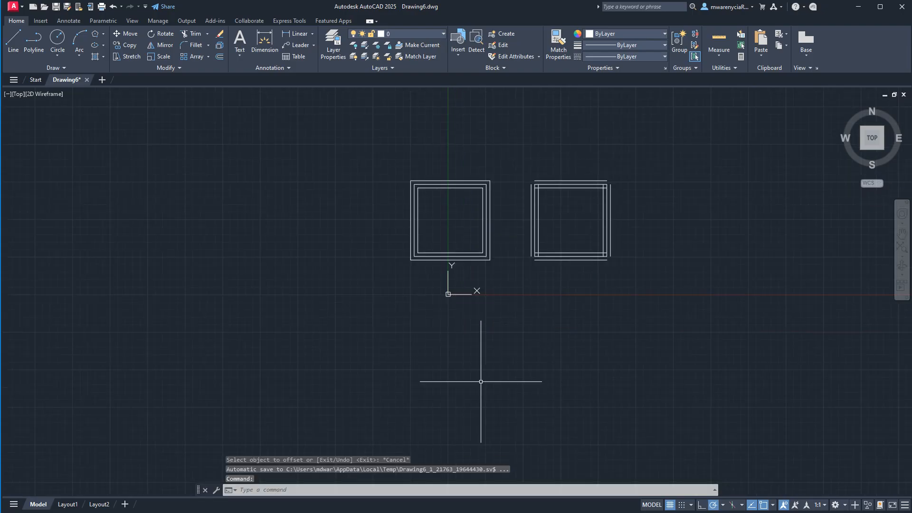
{"action": "scroll", "coordinate": [527, 218], "scroll_direction": "down", "scroll_amount": 4}
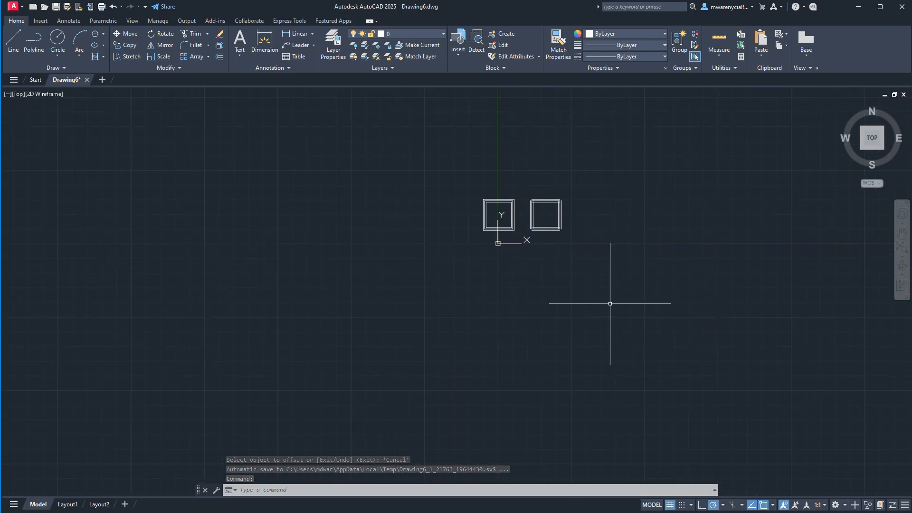
{"action": "scroll", "coordinate": [552, 209], "scroll_direction": "up", "scroll_amount": 5}
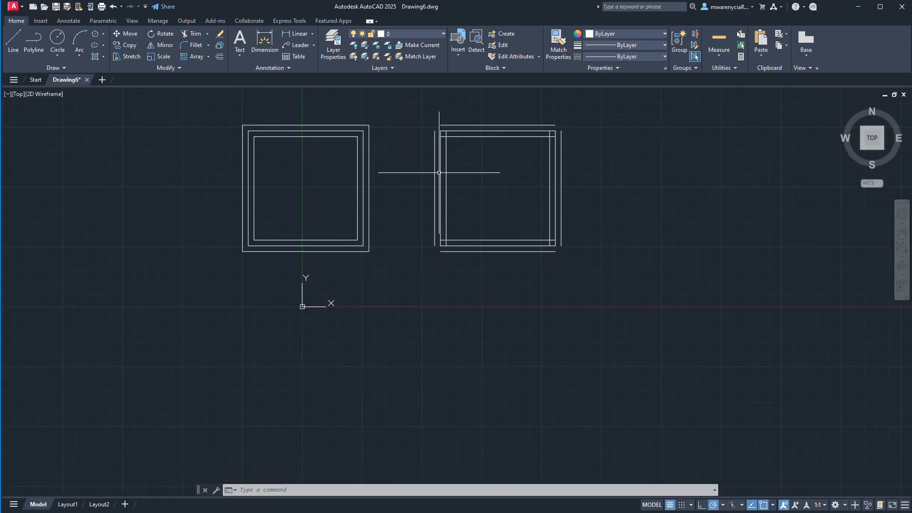
{"action": "scroll", "coordinate": [450, 153], "scroll_direction": "up", "scroll_amount": 4}
{"action": "scroll", "coordinate": [450, 153], "scroll_direction": "down", "scroll_amount": 4}
{"action": "middle_click_drag", "start_coordinate": [446, 174], "coordinate": [431, 148]}
{"action": "middle_click_drag", "start_coordinate": [310, 259], "coordinate": [325, 272]}
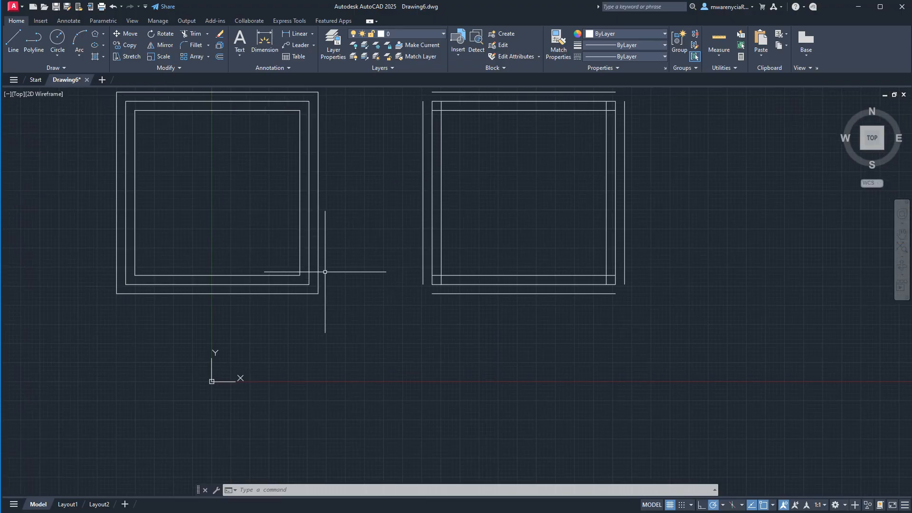
{"action": "left_click", "coordinate": [309, 152]}
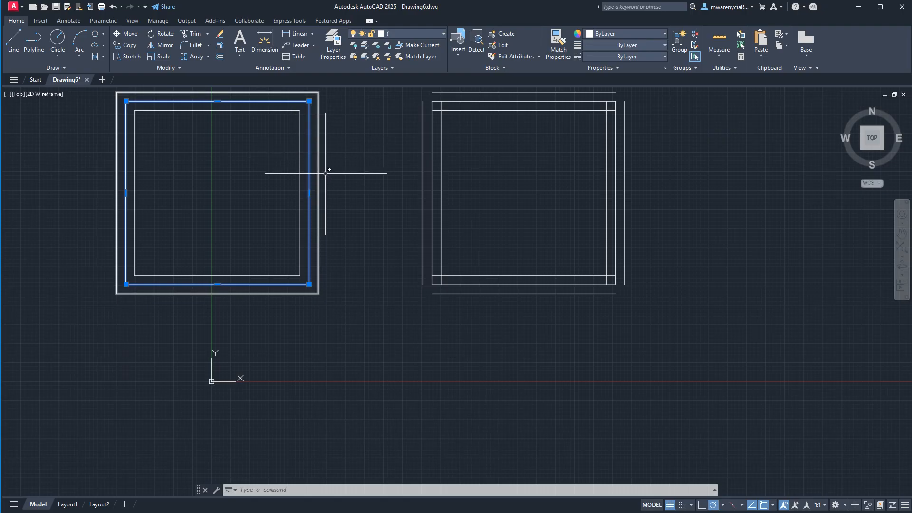
{"action": "key", "text": "Escape"}
{"action": "middle_click_drag", "start_coordinate": [369, 179], "coordinate": [409, 255]}
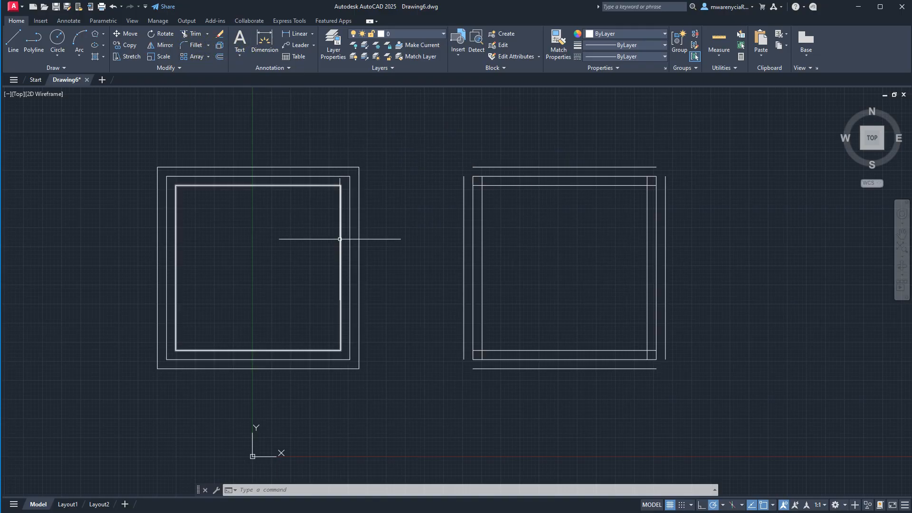
- Fillet the top-left corner of the separate-line square's outer offset lines with a 6" radius
{"action": "type", "text": "l"}
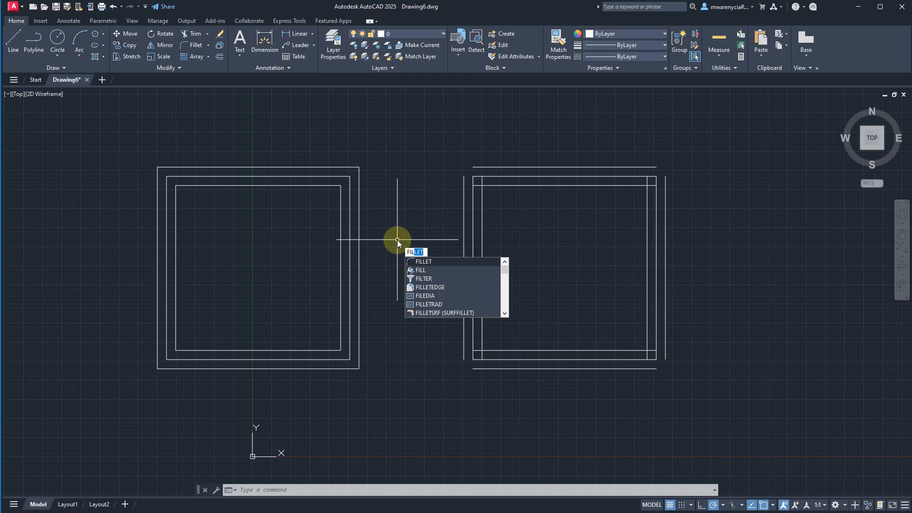
{"action": "key", "text": "Return"}
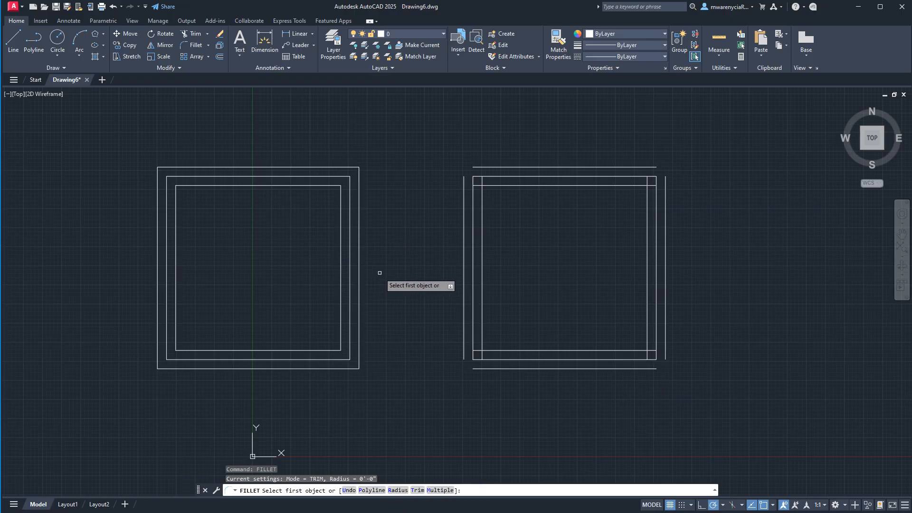
{"action": "key", "text": "Return"}
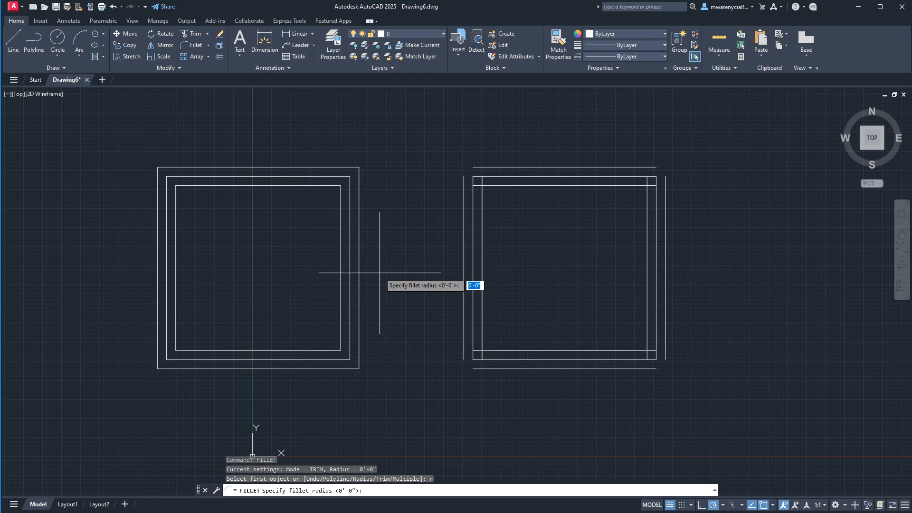
{"action": "key", "text": "Return"}
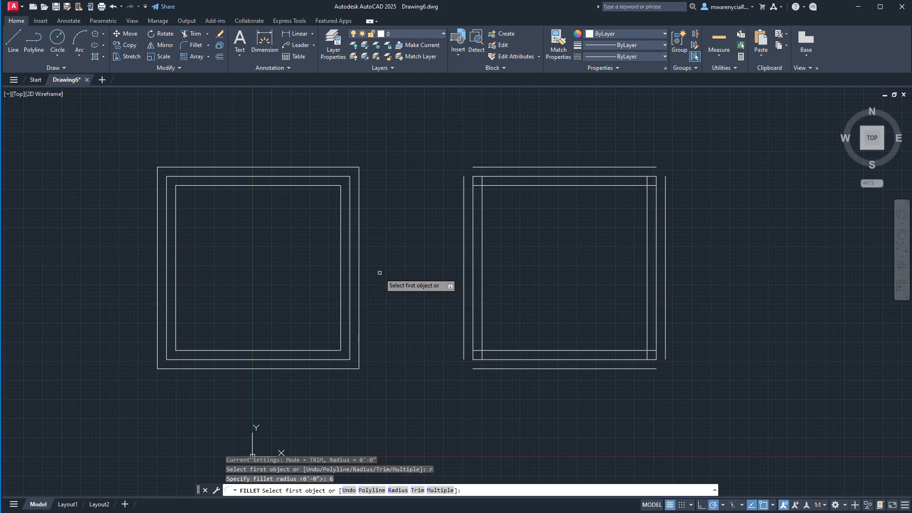
{"action": "left_click", "coordinate": [477, 167]}
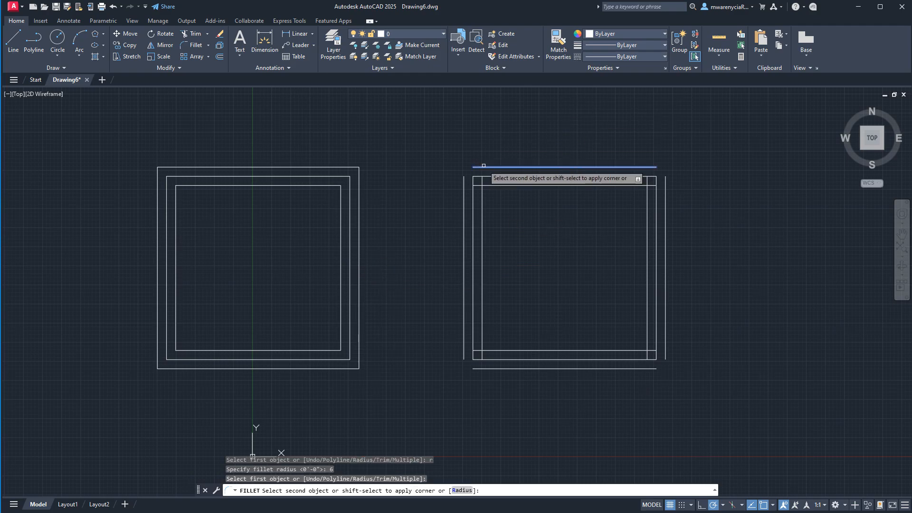
{"action": "left_click", "coordinate": [465, 181]}
{"action": "scroll", "coordinate": [470, 171], "scroll_direction": "up", "scroll_amount": 6}
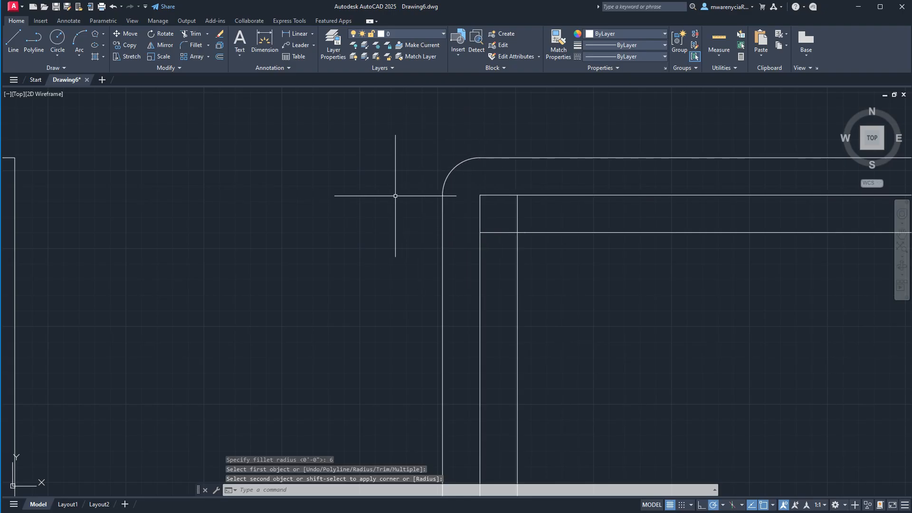
{"action": "scroll", "coordinate": [475, 220], "scroll_direction": "down", "scroll_amount": 6}
- Fillet the top-right corner of the separate-line square's outer offset lines with a 3" radius
{"action": "middle_click_drag", "start_coordinate": [666, 227], "coordinate": [519, 224]}
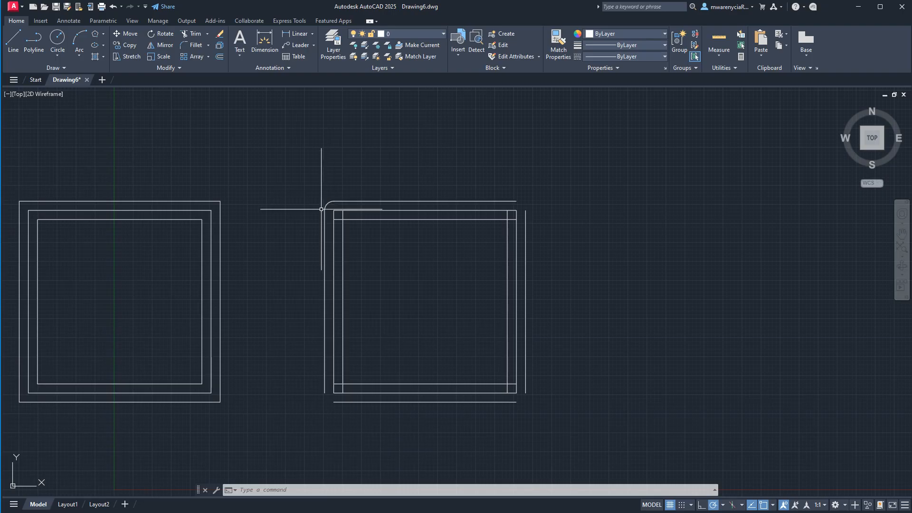
{"action": "scroll", "coordinate": [663, 190], "scroll_direction": "up", "scroll_amount": 6}
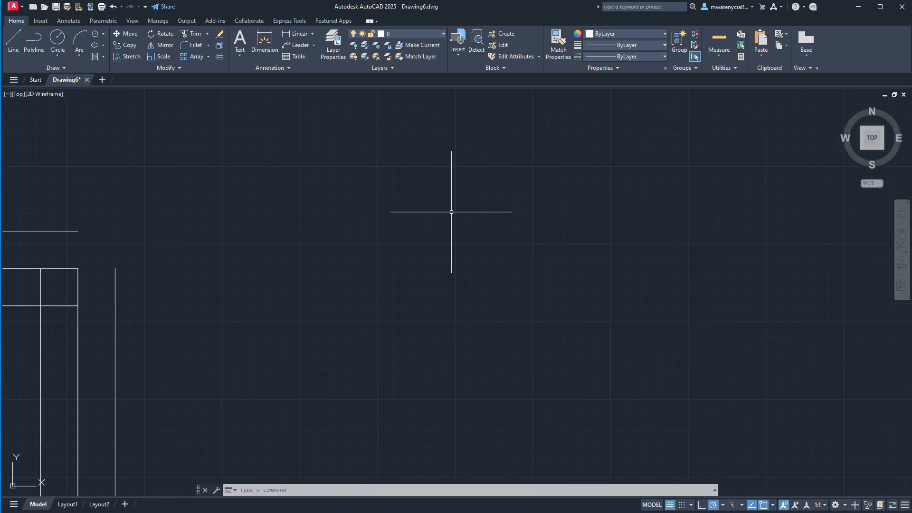
{"action": "scroll", "coordinate": [451, 212], "scroll_direction": "down", "scroll_amount": 4}
{"action": "middle_click_drag", "start_coordinate": [403, 206], "coordinate": [430, 201]}
{"action": "type", "text": "f"}
{"action": "key", "text": "Return"}
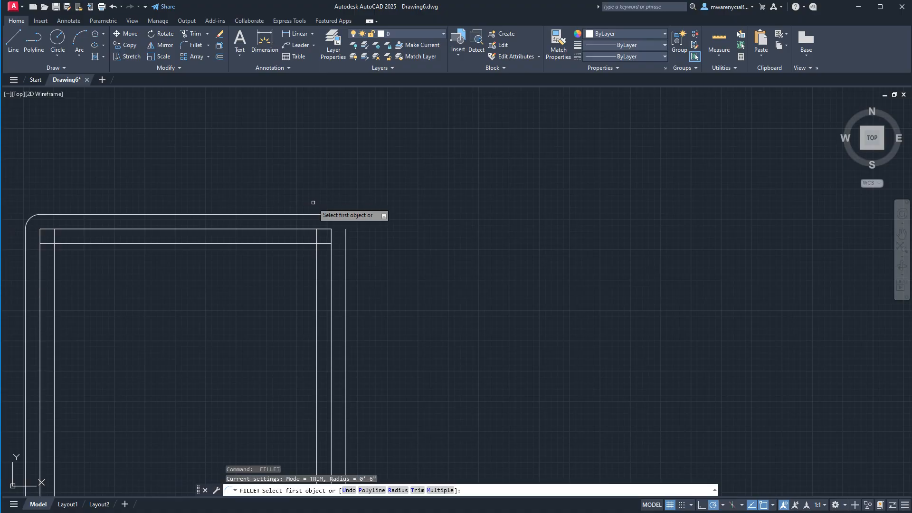
{"action": "key", "text": "Return"}
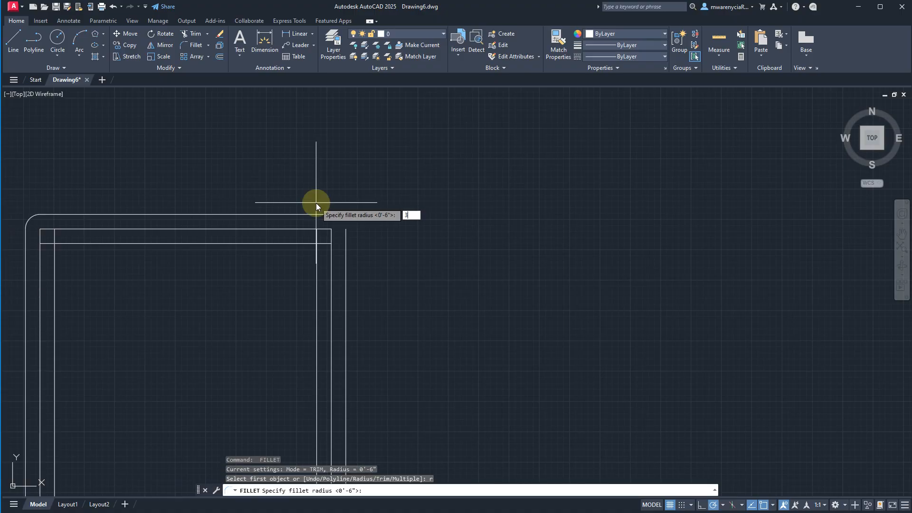
{"action": "key", "text": "Return"}
{"action": "scroll", "coordinate": [313, 205], "scroll_direction": "up", "scroll_amount": 4}
{"action": "left_click", "coordinate": [318, 227]}
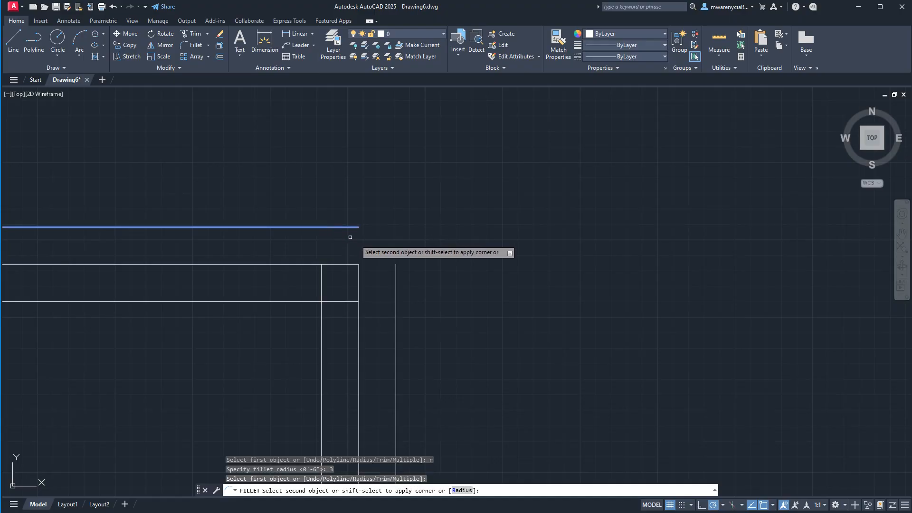
{"action": "left_click", "coordinate": [396, 281]}
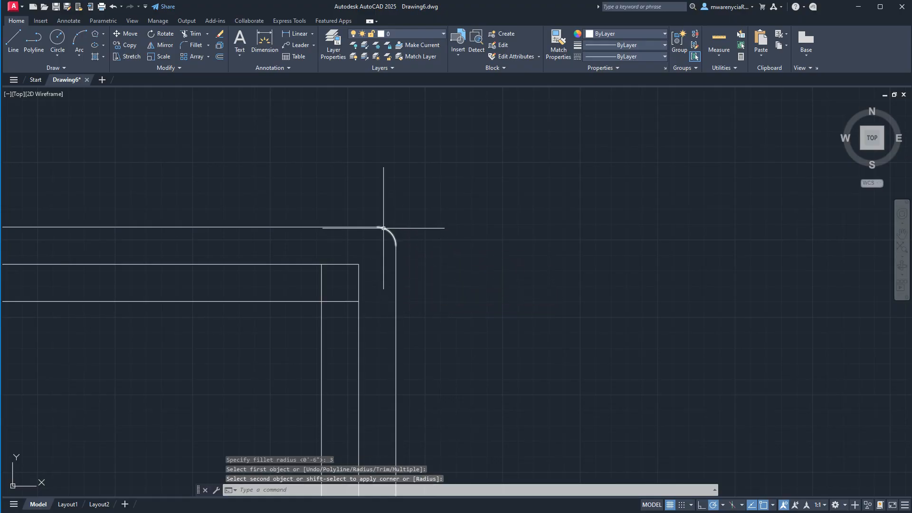
{"action": "scroll", "coordinate": [384, 229], "scroll_direction": "up", "scroll_amount": 1}
{"action": "middle_click_drag", "start_coordinate": [386, 233], "coordinate": [633, 233]}
{"action": "scroll", "coordinate": [651, 241], "scroll_direction": "down", "scroll_amount": 2}
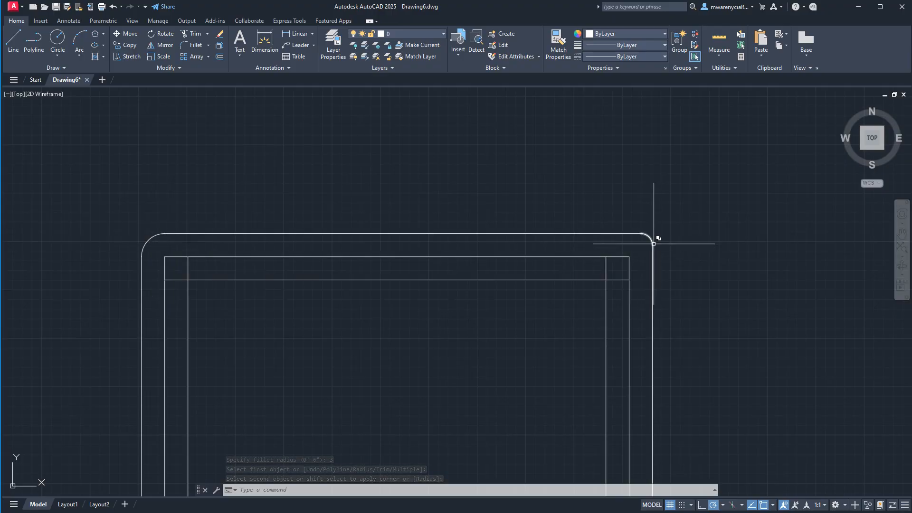
- Stretch the separate-line square's outer bottom and outer right lines by their ends until they meet in a square bottom-right corner
{"action": "scroll", "coordinate": [650, 248], "scroll_direction": "down", "scroll_amount": 4}
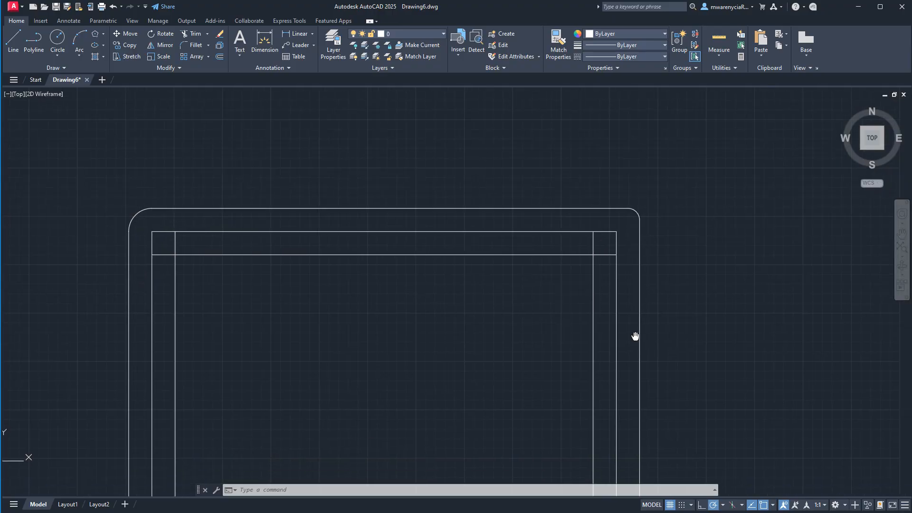
{"action": "middle_click_drag", "start_coordinate": [599, 291], "coordinate": [586, 273]}
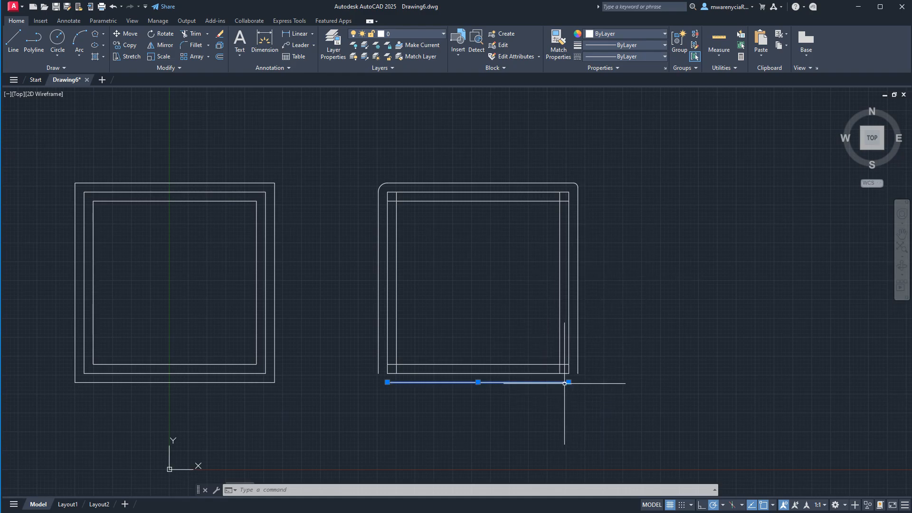
{"action": "left_click", "coordinate": [568, 382]}
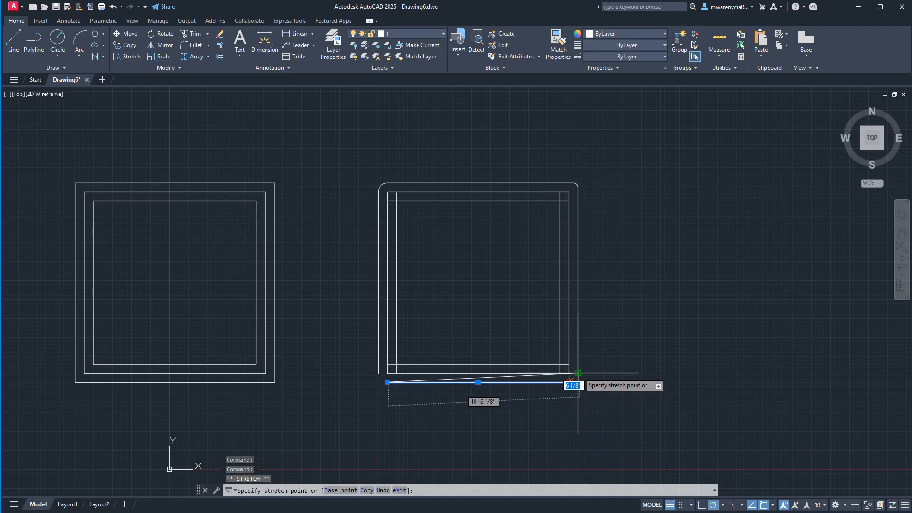
{"action": "left_click", "coordinate": [577, 381]}
{"action": "left_click", "coordinate": [579, 370]}
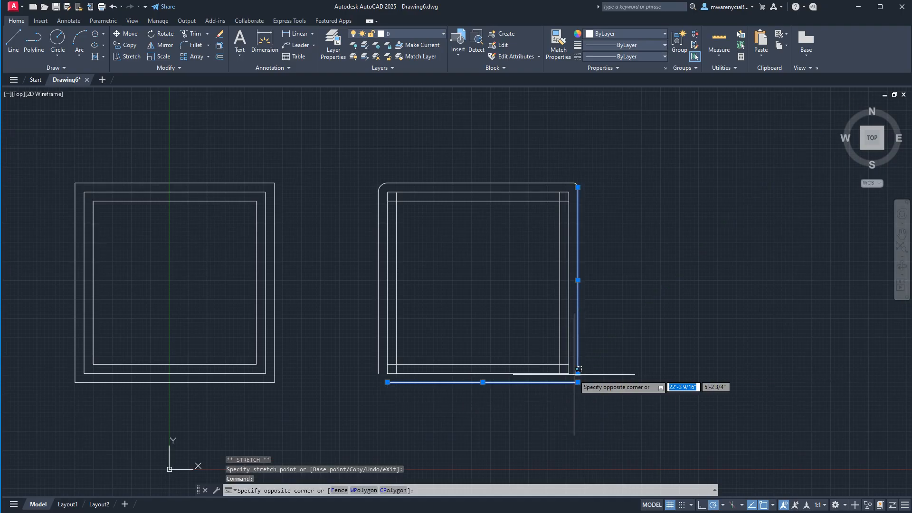
{"action": "left_click", "coordinate": [578, 376]}
{"action": "left_click", "coordinate": [578, 374]}
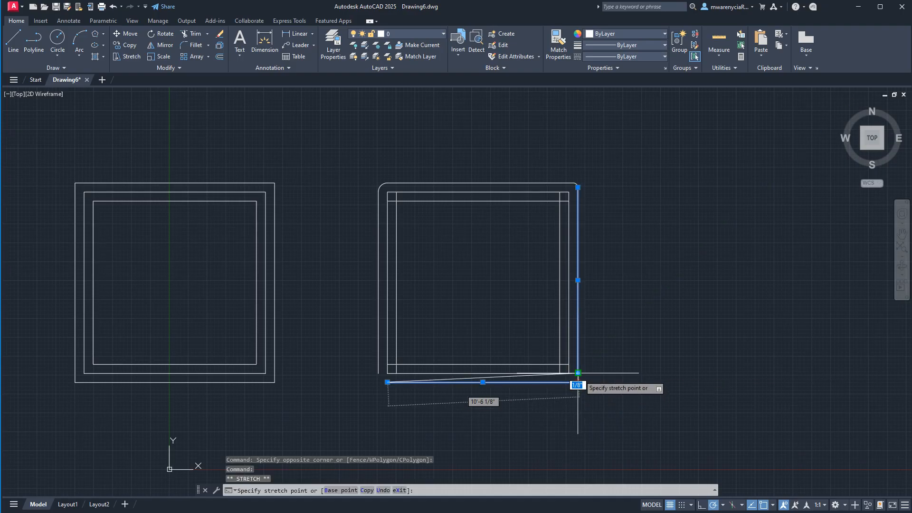
{"action": "key", "text": "Escape"}
{"action": "left_click", "coordinate": [578, 374]}
{"action": "key", "text": "Escape"}
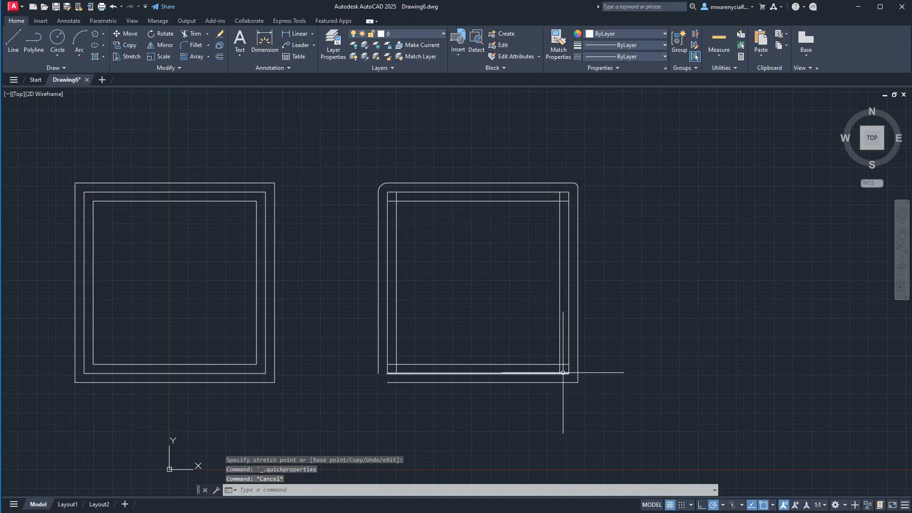
{"action": "left_click", "coordinate": [498, 388]}
{"action": "left_click", "coordinate": [461, 427]}
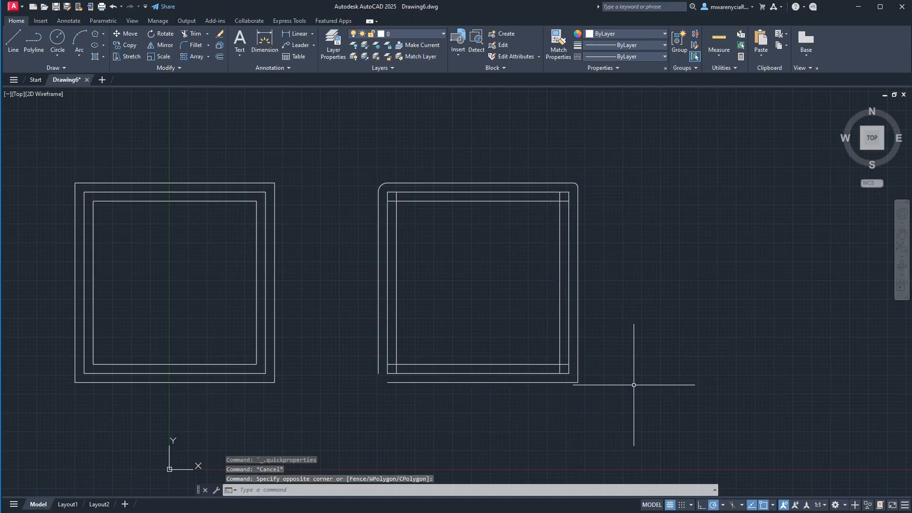
- Fillet the bottom-left corner of the separate-line square's outer offset lines with a radius of 0
{"action": "middle_click_drag", "start_coordinate": [467, 389], "coordinate": [475, 365]}
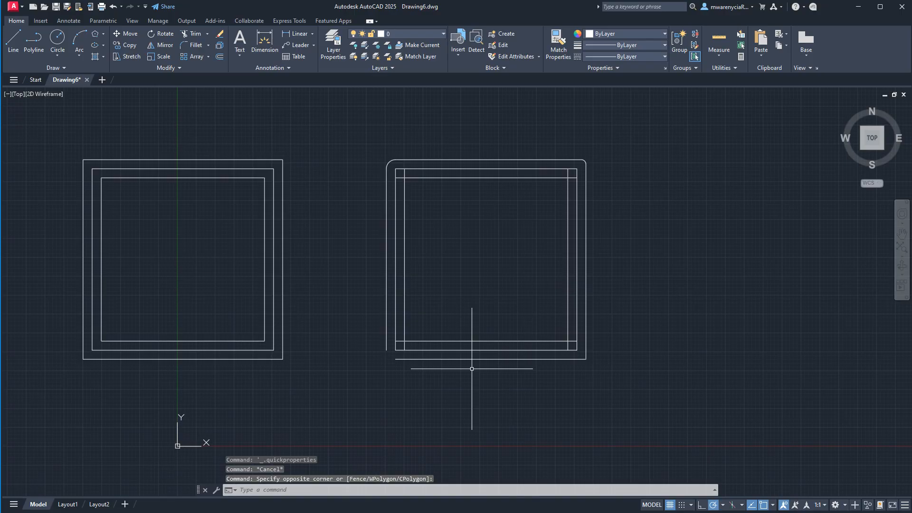
{"action": "type", "text": "fillet"}
{"action": "key", "text": "Return"}
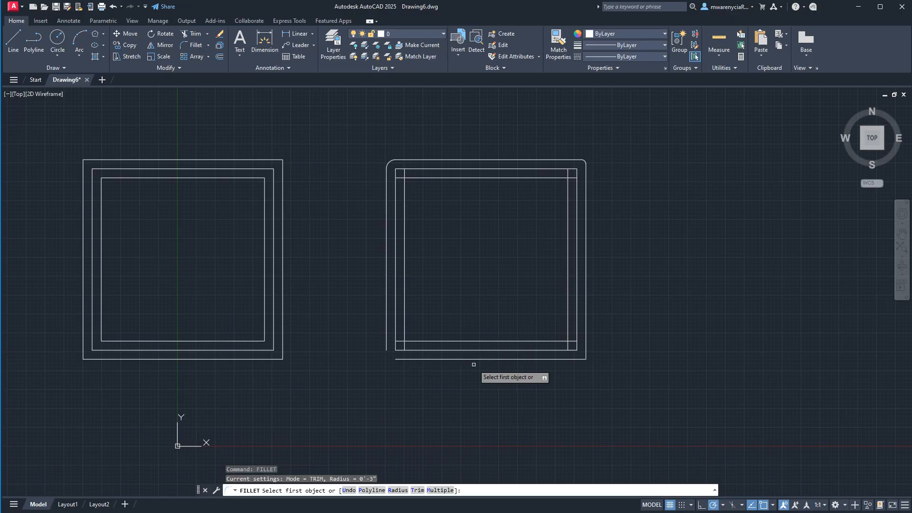
{"action": "type", "text": "r\\"}
{"action": "key", "text": "Return"}
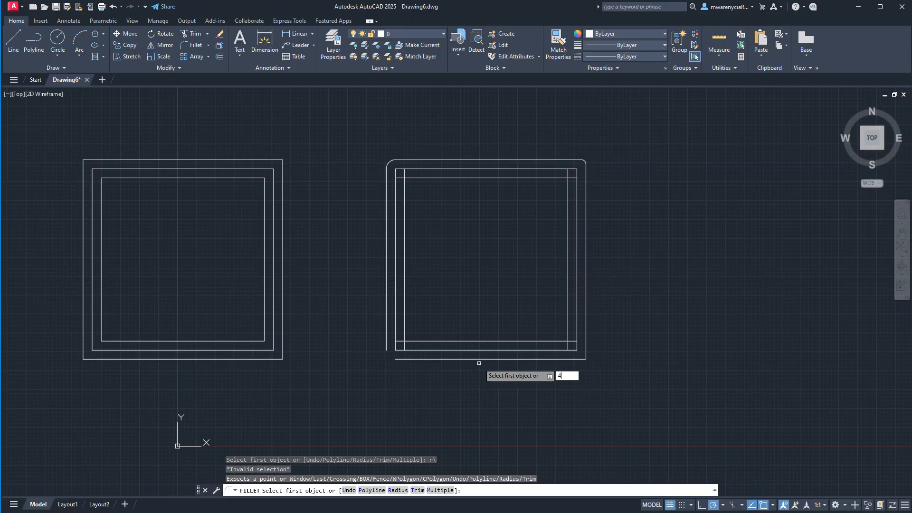
{"action": "type", "text": "r"}
{"action": "key", "text": "Return"}
{"action": "type", "text": "0'-3\""}
{"action": "key", "text": "Return"}
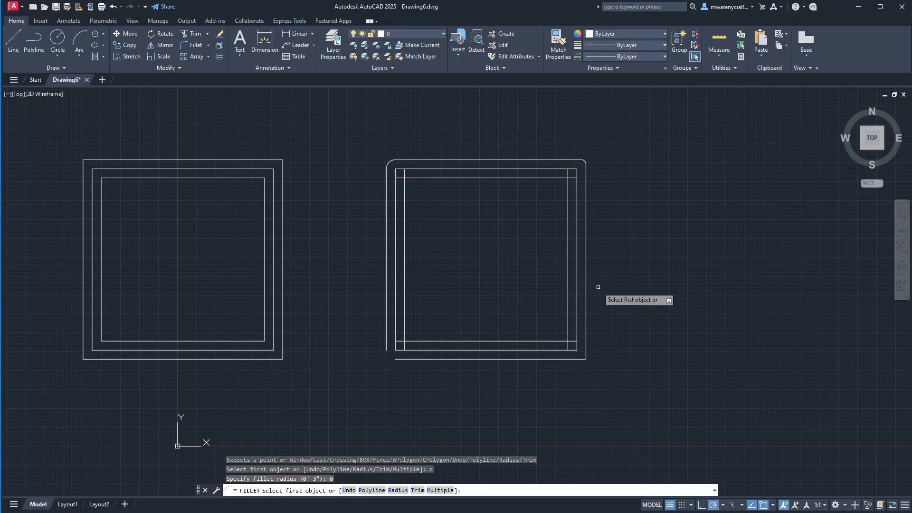
{"action": "scroll", "coordinate": [407, 350], "scroll_direction": "up", "scroll_amount": 4}
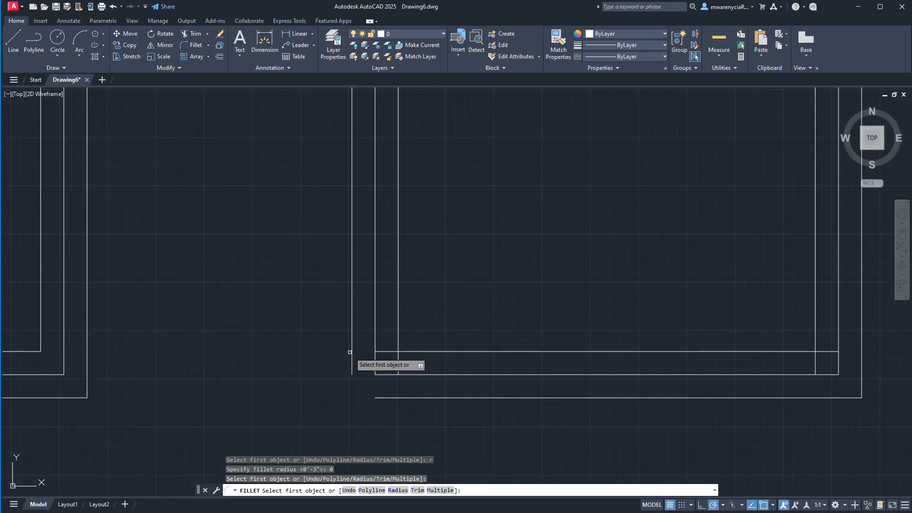
{"action": "left_click", "coordinate": [354, 356]}
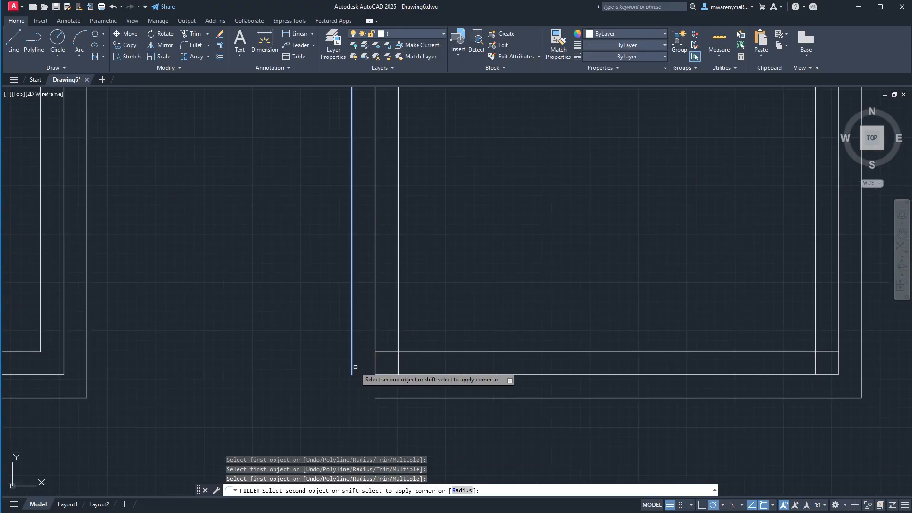
{"action": "left_click", "coordinate": [391, 398]}
- Fillet the separate-line square's inner bottom and inner left offset lines into a sharp corner, keeping the 0 radius
{"action": "key", "text": "Return"}
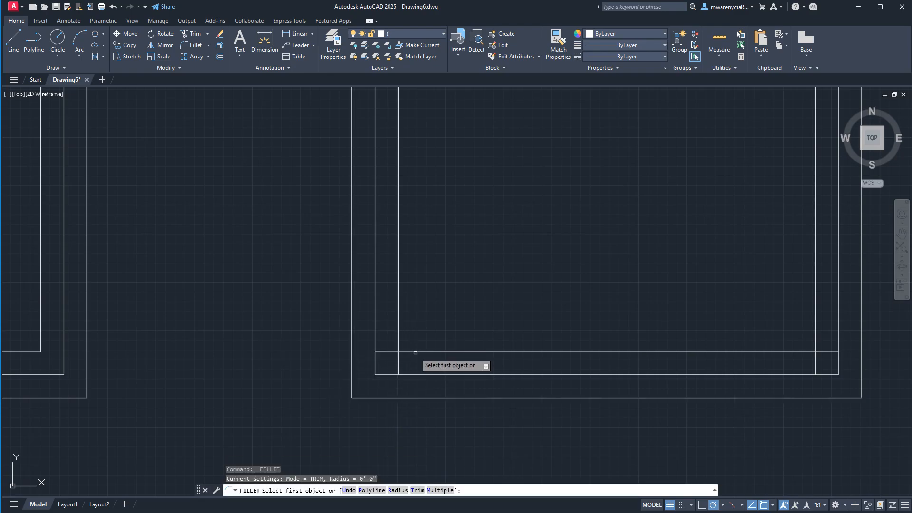
{"action": "left_click", "coordinate": [415, 352]}
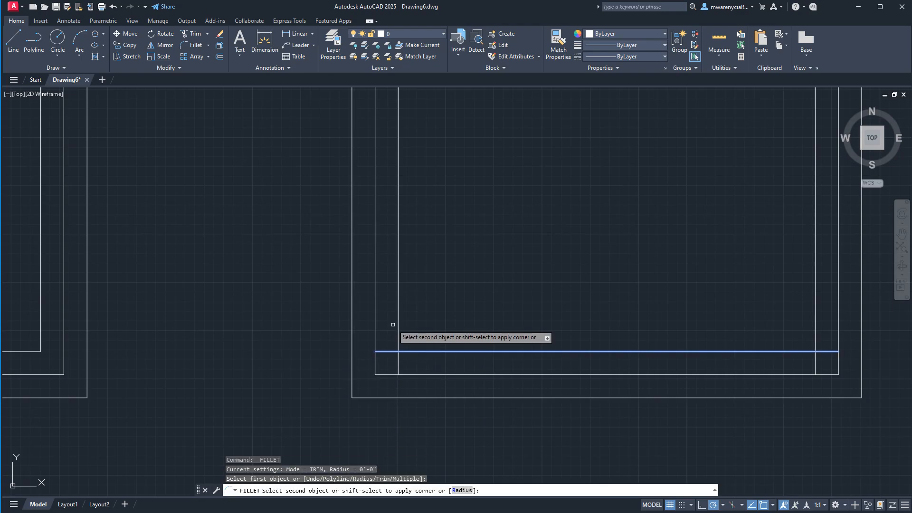
{"action": "left_click", "coordinate": [398, 330]}
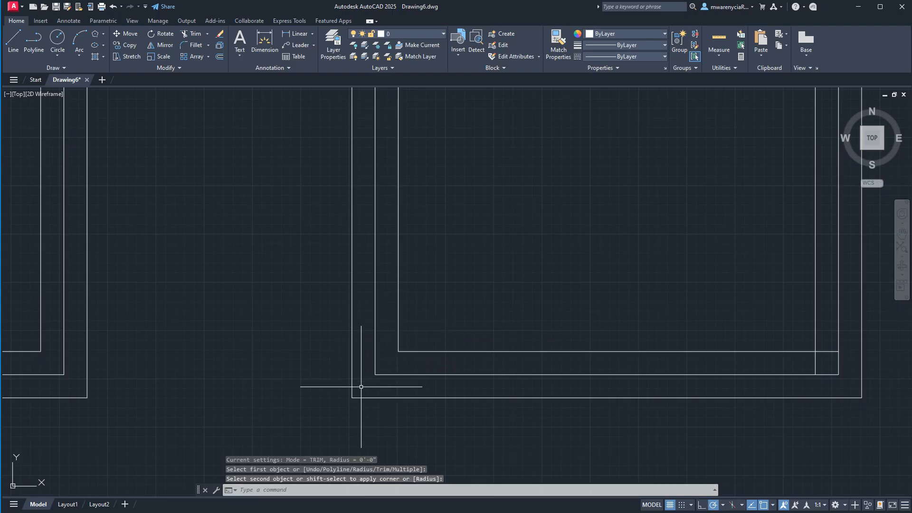
{"action": "scroll", "coordinate": [375, 386], "scroll_direction": "down", "scroll_amount": 4}
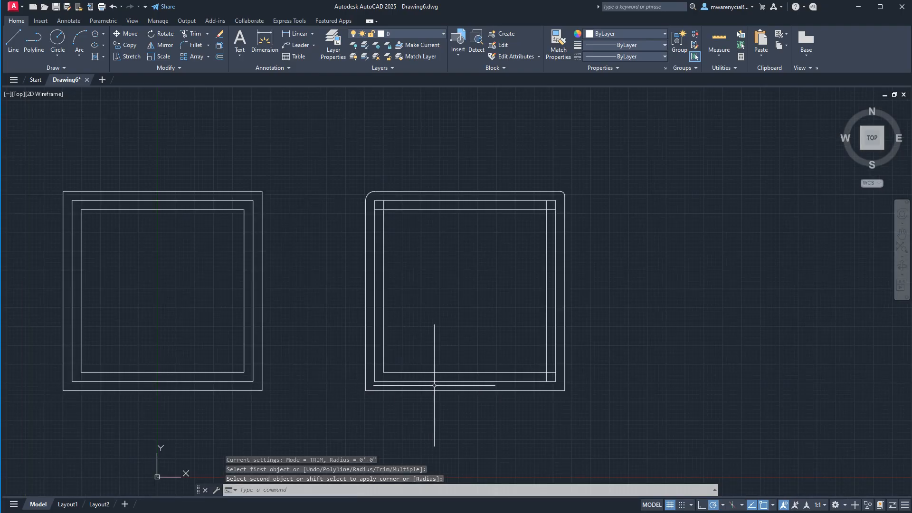
{"action": "key", "text": "Escape"}
{"action": "key", "text": "Escape"}
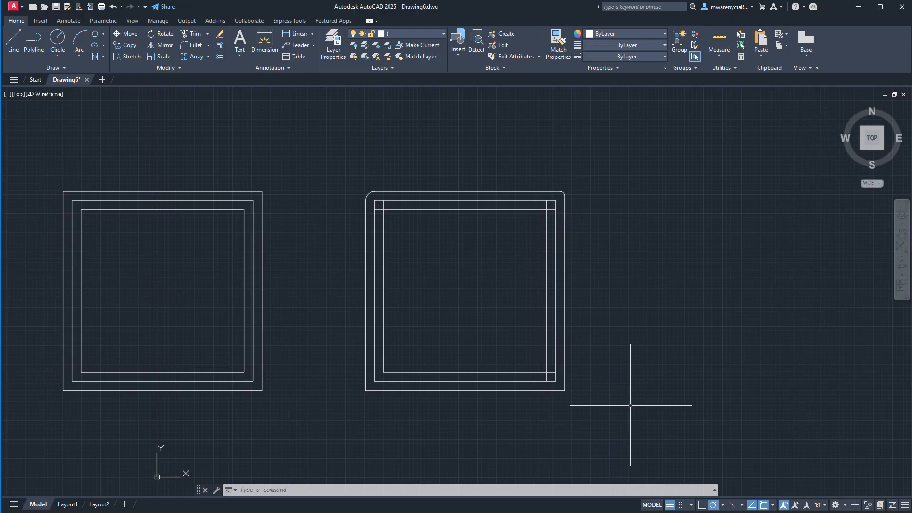
{"action": "left_click", "coordinate": [596, 394]}
{"action": "key", "text": "Escape"}
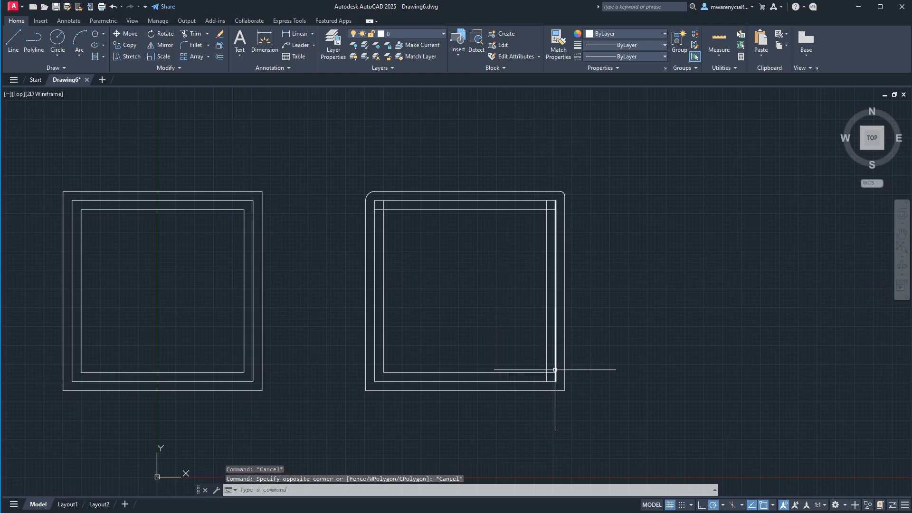
{"action": "left_click", "coordinate": [564, 380]}
{"action": "left_click", "coordinate": [541, 349]}
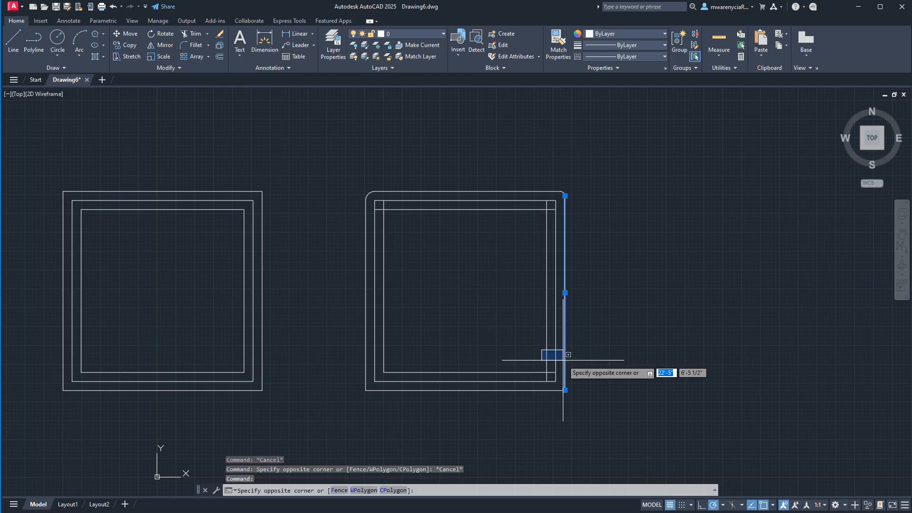
{"action": "left_click", "coordinate": [572, 361]}
{"action": "left_click", "coordinate": [579, 362]}
{"action": "left_click", "coordinate": [551, 330]}
{"action": "left_click", "coordinate": [569, 359]}
{"action": "left_click", "coordinate": [533, 329]}
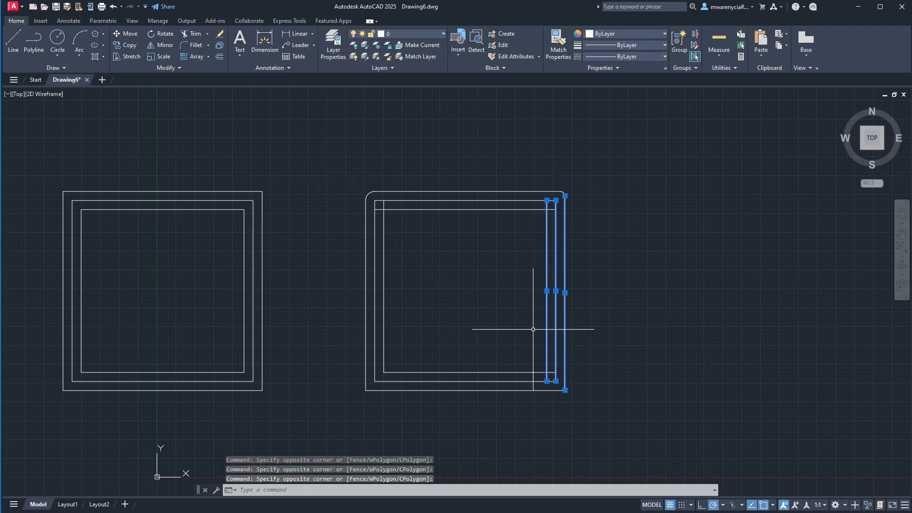
{"action": "type", "text": "f"}
{"action": "key", "text": "Return"}
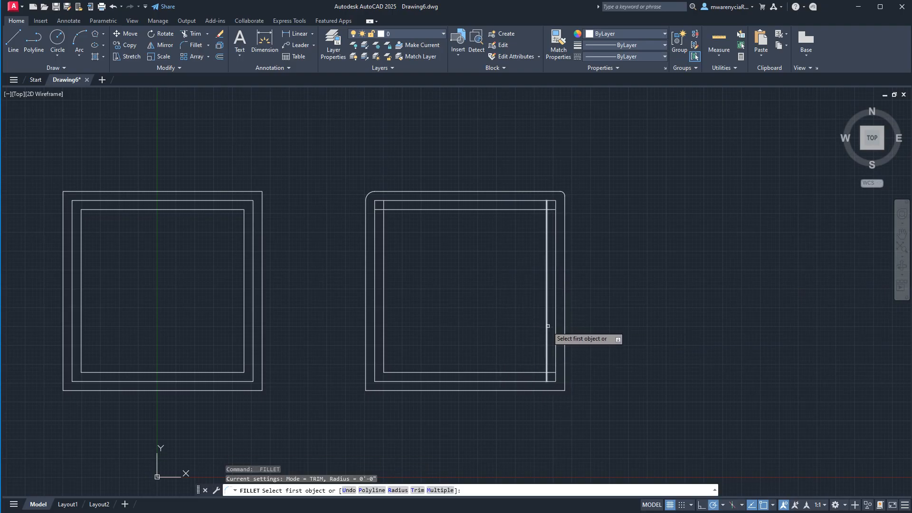
{"action": "key", "text": "Escape"}
{"action": "key", "text": "Escape"}
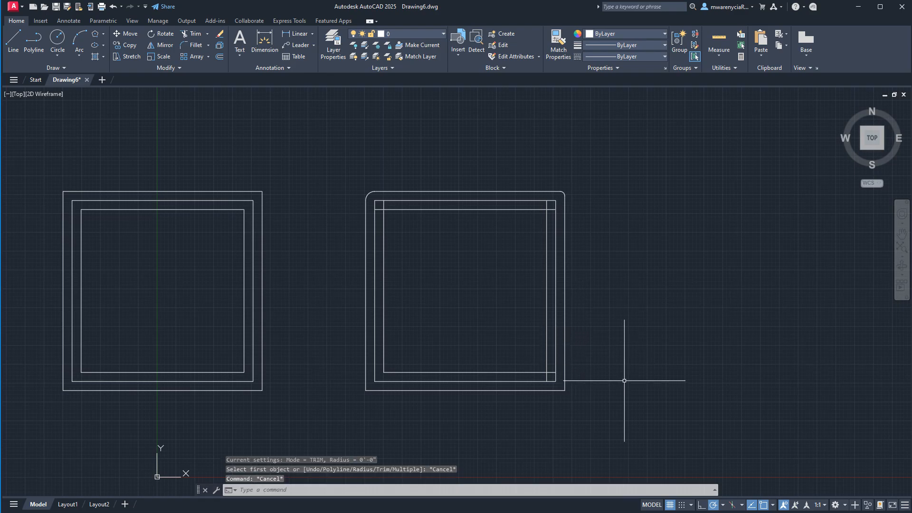
- Trim off the part of the separate-line square's inner right line that extends above its inner top line
{"action": "left_click", "coordinate": [588, 395]}
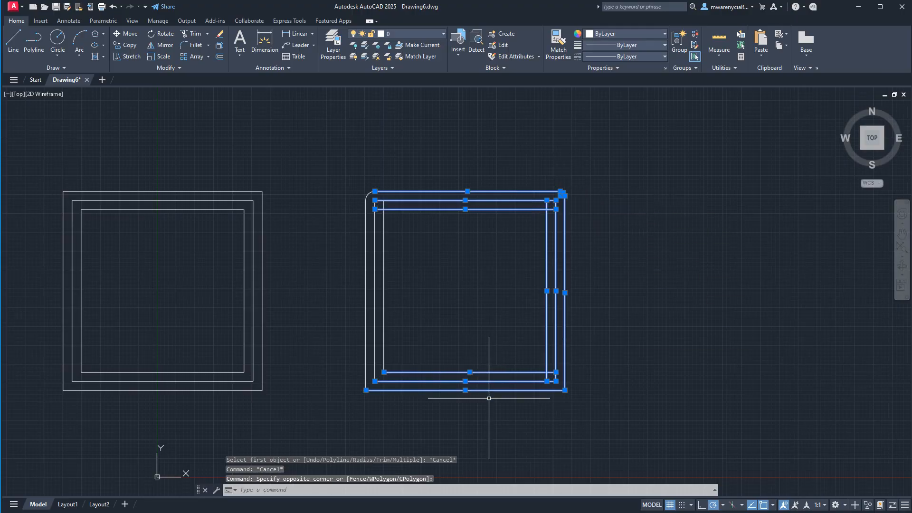
{"action": "type", "text": "TRI"}
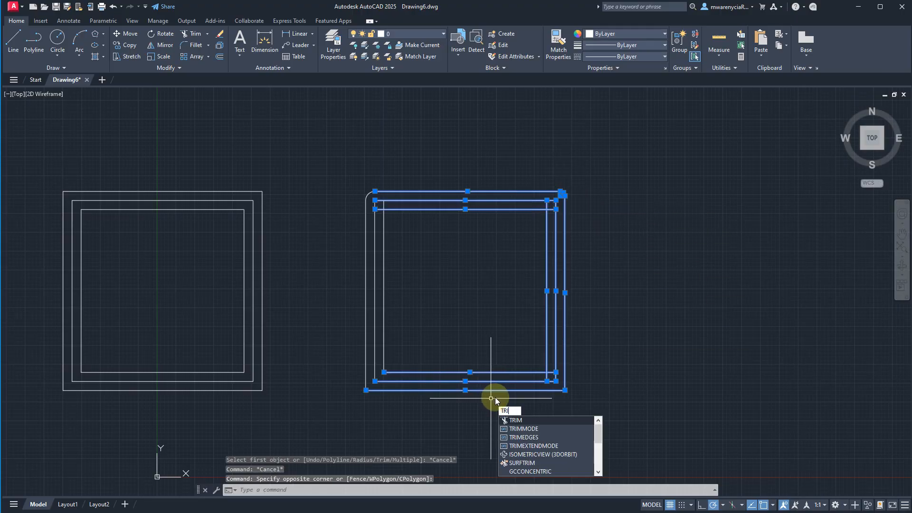
{"action": "key", "text": "BackSpace"}
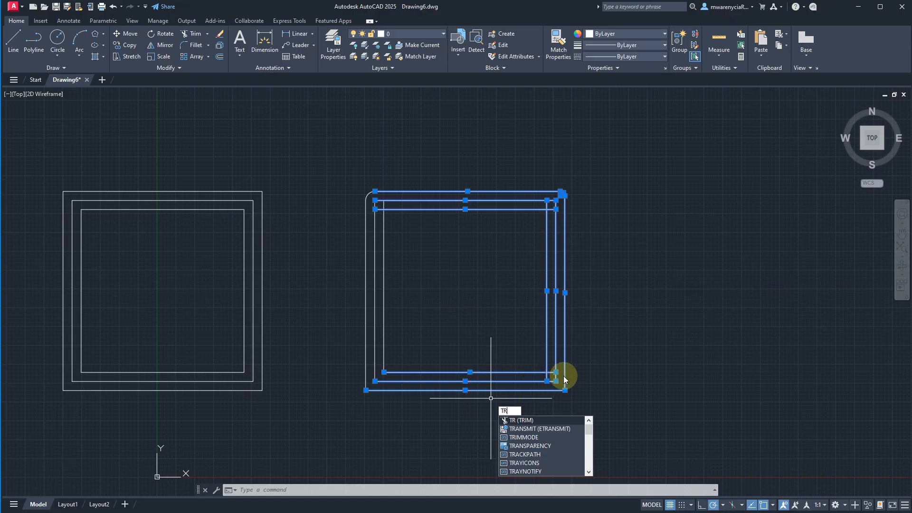
{"action": "key", "text": "Return"}
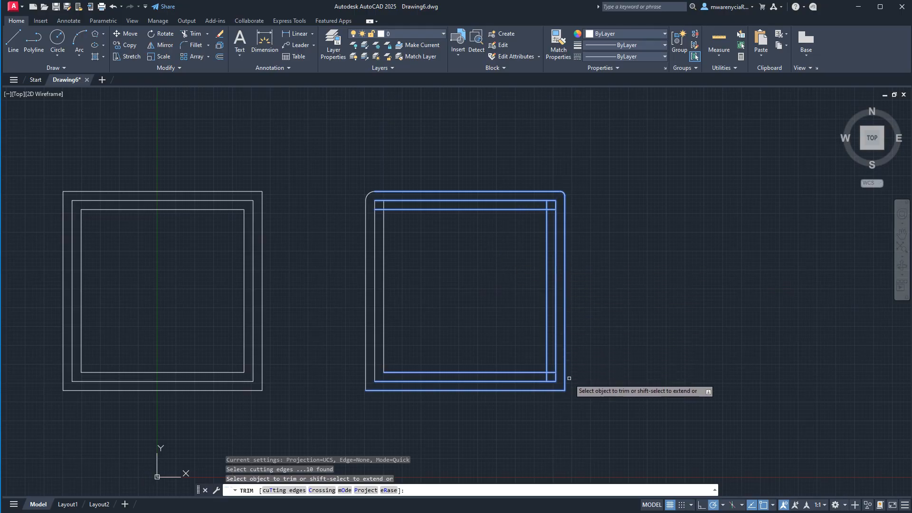
{"action": "scroll", "coordinate": [569, 378], "scroll_direction": "up", "scroll_amount": 2}
{"action": "scroll", "coordinate": [678, 391], "scroll_direction": "down", "scroll_amount": 1}
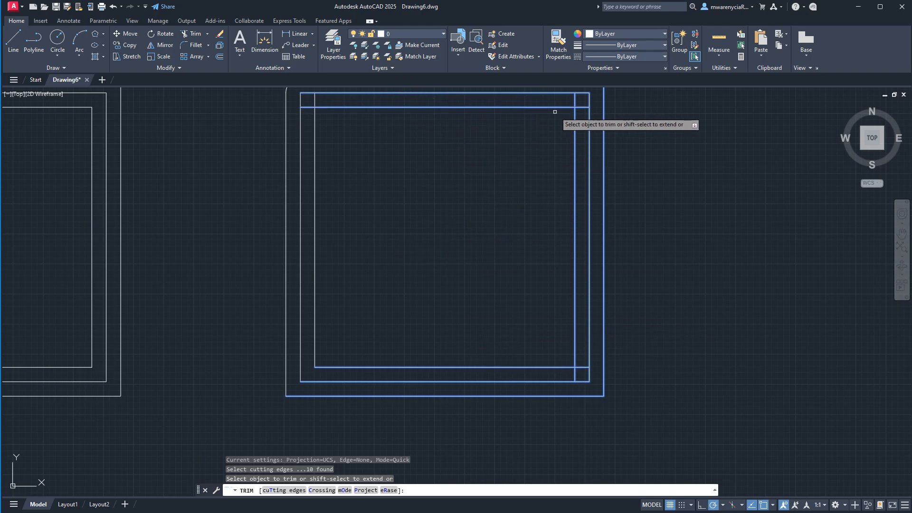
{"action": "middle_click_drag", "start_coordinate": [617, 170], "coordinate": [616, 201]}
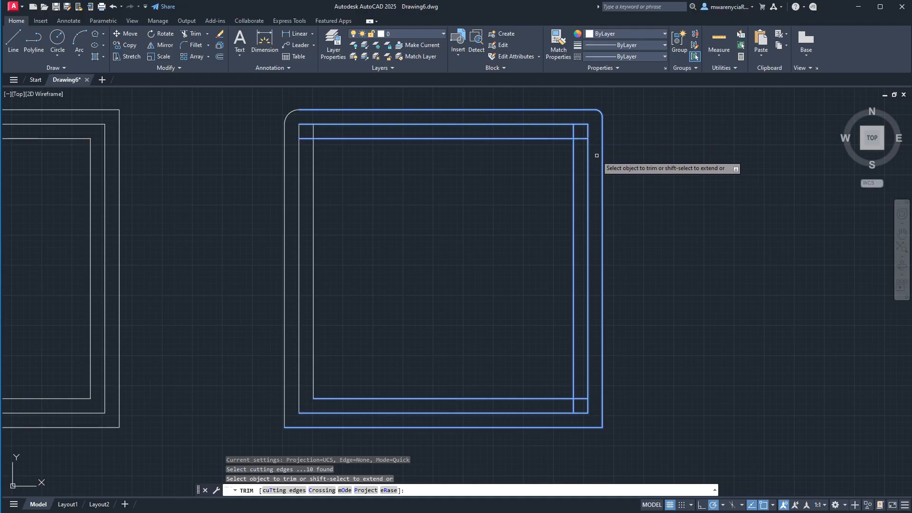
{"action": "scroll", "coordinate": [581, 138], "scroll_direction": "up", "scroll_amount": 6}
{"action": "left_click", "coordinate": [538, 126]}
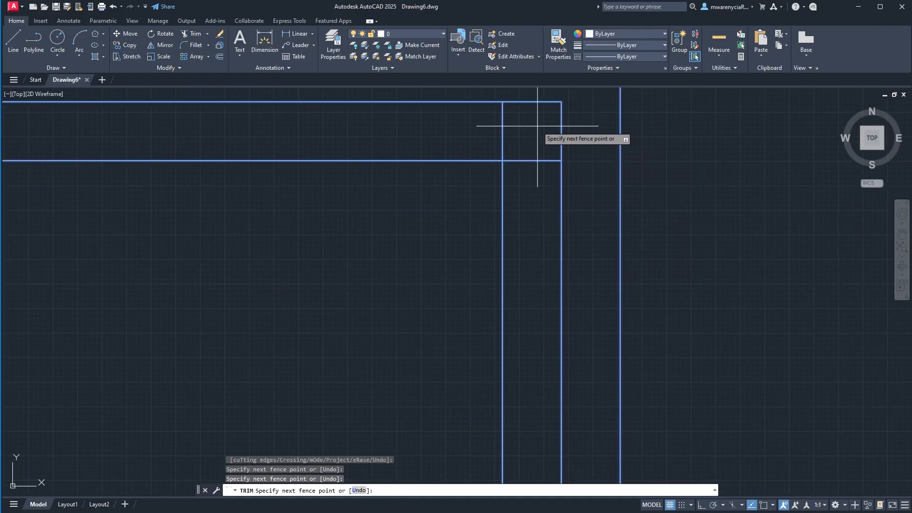
{"action": "left_click", "coordinate": [360, 134]}
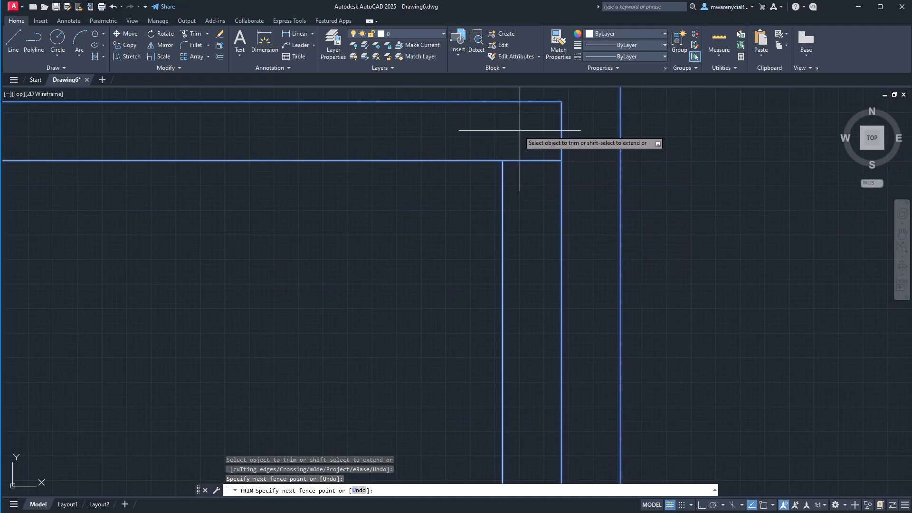
- Trim the remaining overhanging ends of the innermost lines at the separate-line square's top-right and bottom-right corners
{"action": "scroll", "coordinate": [539, 209], "scroll_direction": "down", "scroll_amount": 5}
{"action": "mouse_move", "coordinate": [535, 247]}
{"action": "middle_mouse_down"}
{"action": "mouse_move", "coordinate": [496, 197]}
{"action": "mouse_move", "coordinate": [495, 73]}
{"action": "middle_mouse_up"}
{"action": "scroll", "coordinate": [518, 205], "scroll_direction": "up", "scroll_amount": 6}
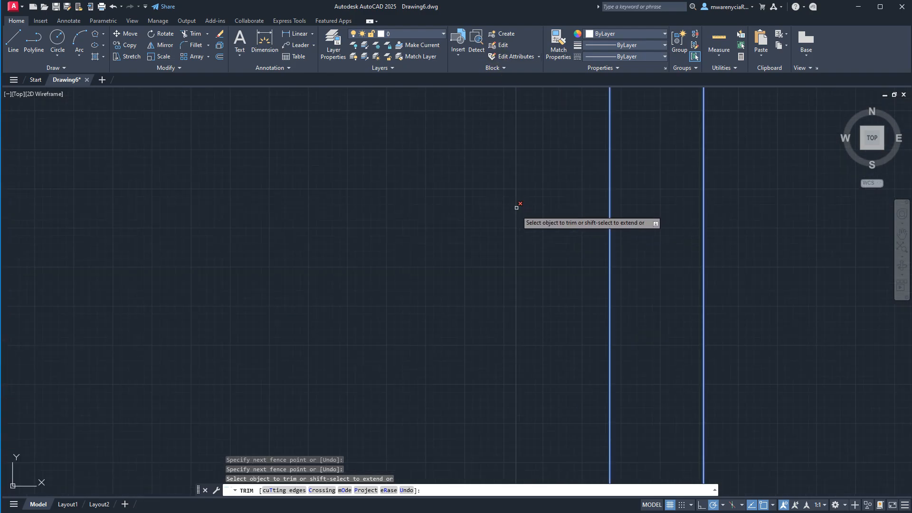
{"action": "middle_click_drag", "start_coordinate": [520, 252], "coordinate": [581, 9]}
{"action": "mouse_move", "coordinate": [631, 180]}
{"action": "left_mouse_down"}
{"action": "mouse_move", "coordinate": [583, 263]}
{"action": "mouse_move", "coordinate": [540, 261]}
{"action": "left_mouse_up"}
{"action": "scroll", "coordinate": [540, 260], "scroll_direction": "down", "scroll_amount": 9}
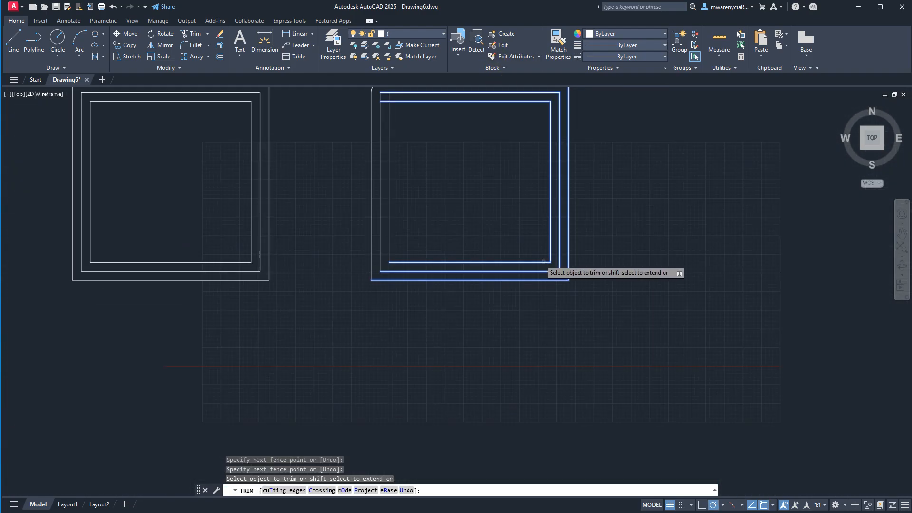
- Trim the innermost left line's overhang and the innermost top line at the top-left corner with a freehand fence, then finish trimming
{"action": "scroll", "coordinate": [387, 94], "scroll_direction": "up", "scroll_amount": 7}
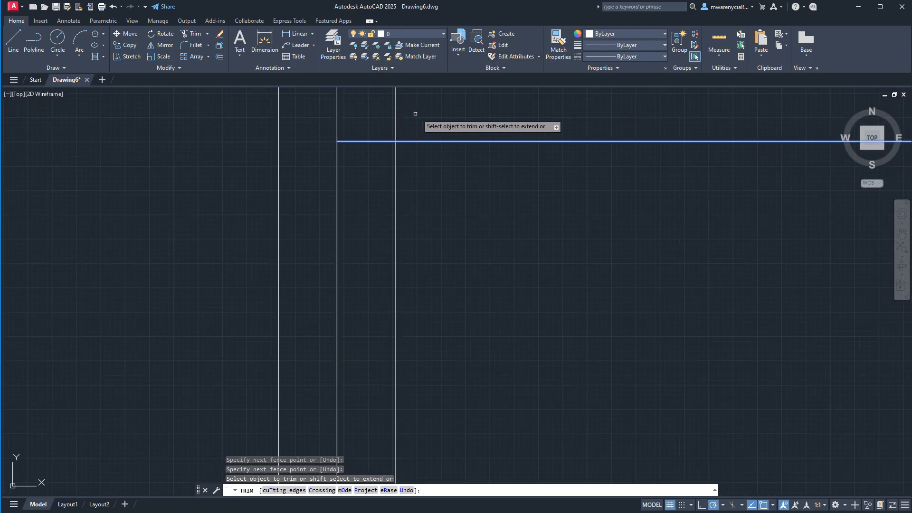
{"action": "mouse_move", "coordinate": [426, 110]}
{"action": "left_mouse_down"}
{"action": "mouse_move", "coordinate": [349, 138]}
{"action": "mouse_move", "coordinate": [352, 147]}
{"action": "left_mouse_up"}
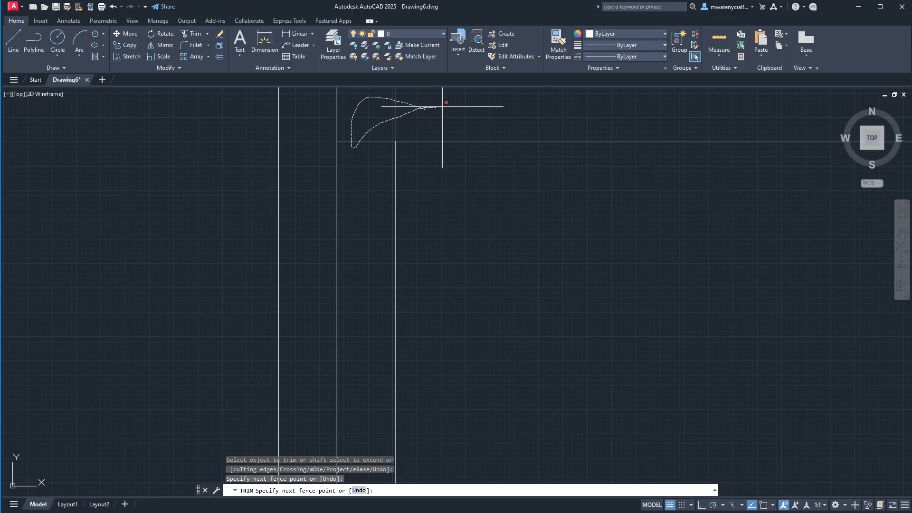
{"action": "left_click_drag", "start_coordinate": [442, 107], "coordinate": [442, 107]}
{"action": "scroll", "coordinate": [401, 153], "scroll_direction": "down", "scroll_amount": 4}
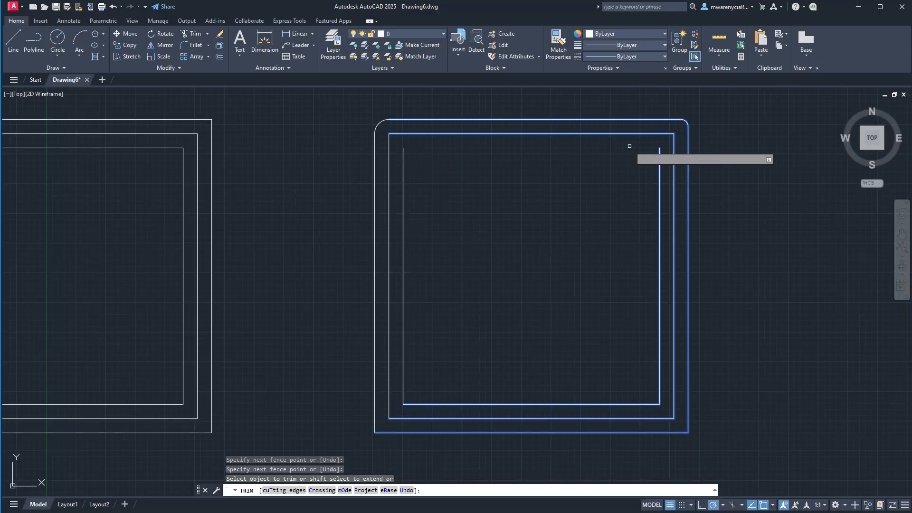
{"action": "key", "text": "Escape"}
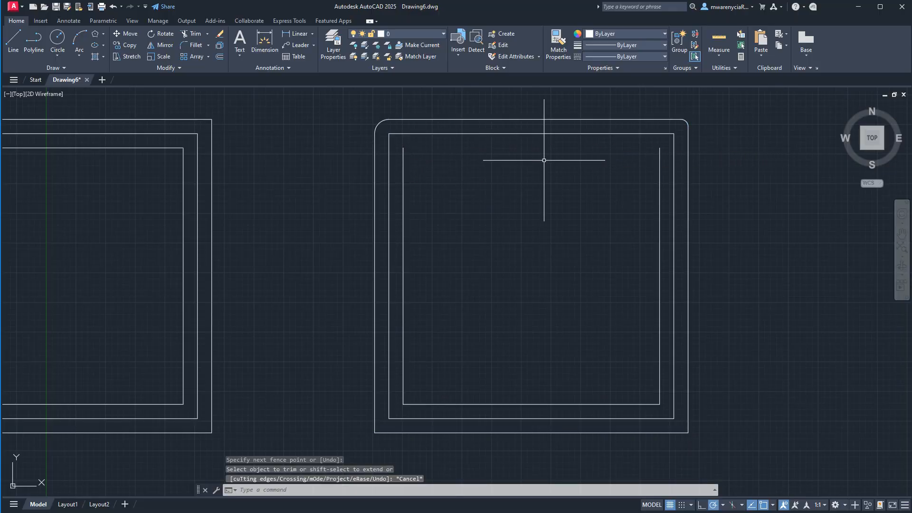
- Draw a horizontal line joining the upper ends of the innermost right and left lines to close the square
{"action": "type", "text": "l"}
{"action": "key", "text": "Return"}
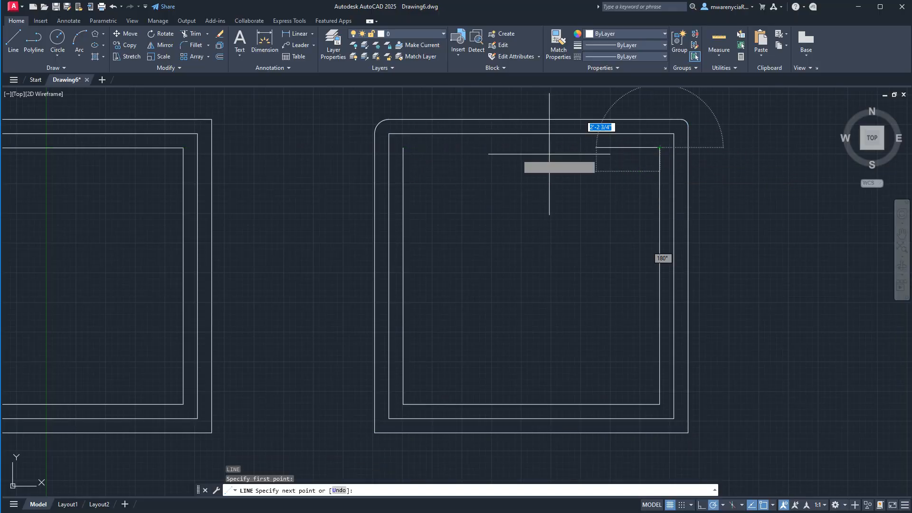
{"action": "left_click", "coordinate": [403, 148]}
{"action": "key", "text": "Escape"}
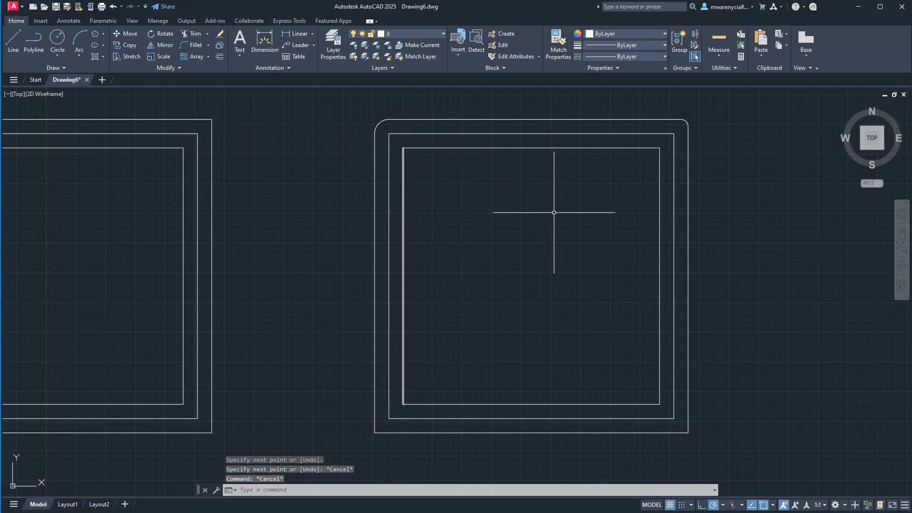
{"action": "scroll", "coordinate": [765, 306], "scroll_direction": "down", "scroll_amount": 3}
{"action": "scroll", "coordinate": [632, 316], "scroll_direction": "down", "scroll_amount": 2}
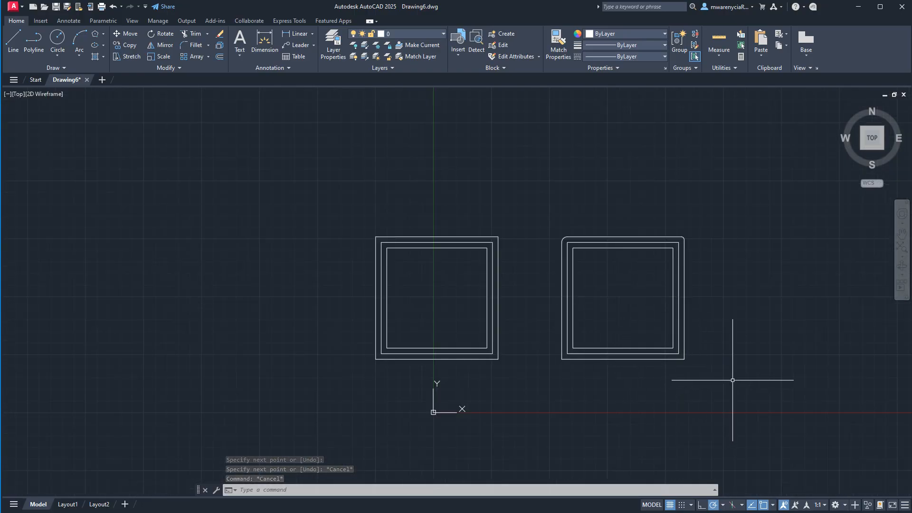
- Draw a circle with a radius of about 2'-6" in the empty area to the right of the two squares
{"action": "left_click", "coordinate": [691, 393]}
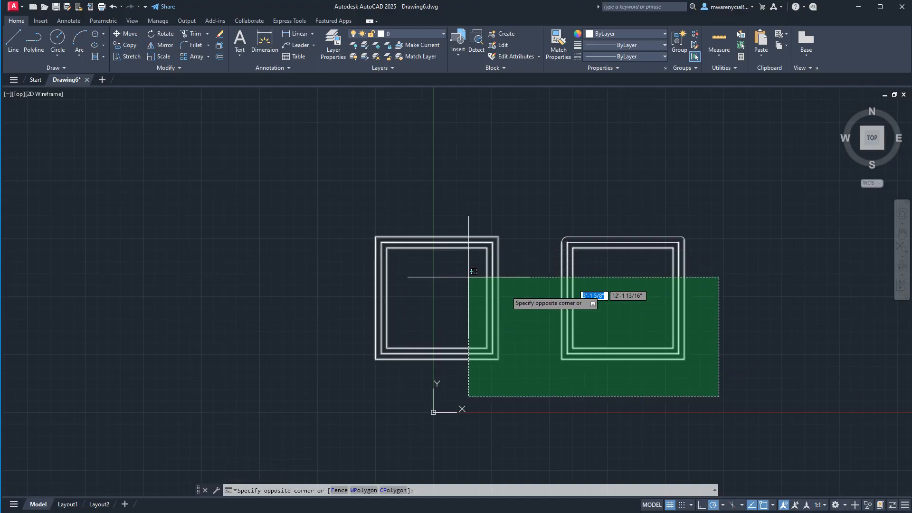
{"action": "left_click", "coordinate": [618, 387]}
{"action": "middle_click_drag", "start_coordinate": [618, 387], "coordinate": [406, 370]}
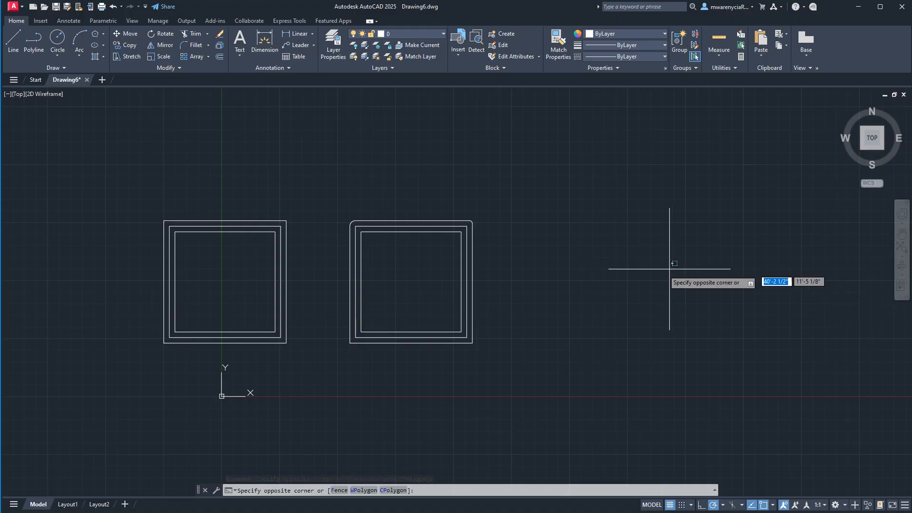
{"action": "type", "text": "c"}
{"action": "key", "text": "Return"}
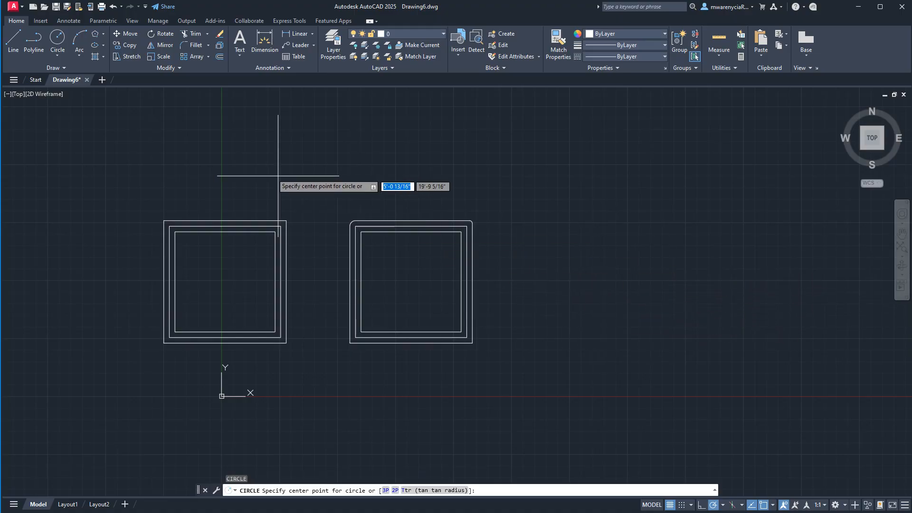
{"action": "left_click", "coordinate": [57, 56]}
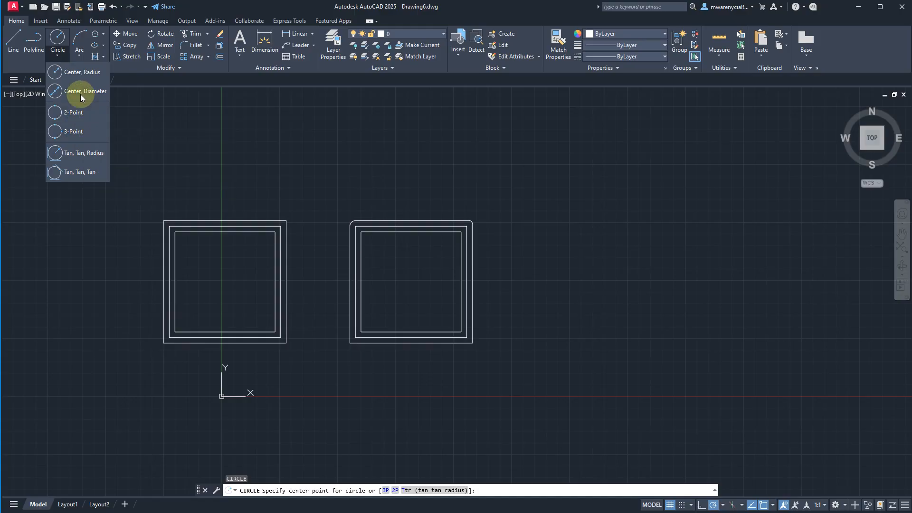
{"action": "left_click", "coordinate": [633, 272]}
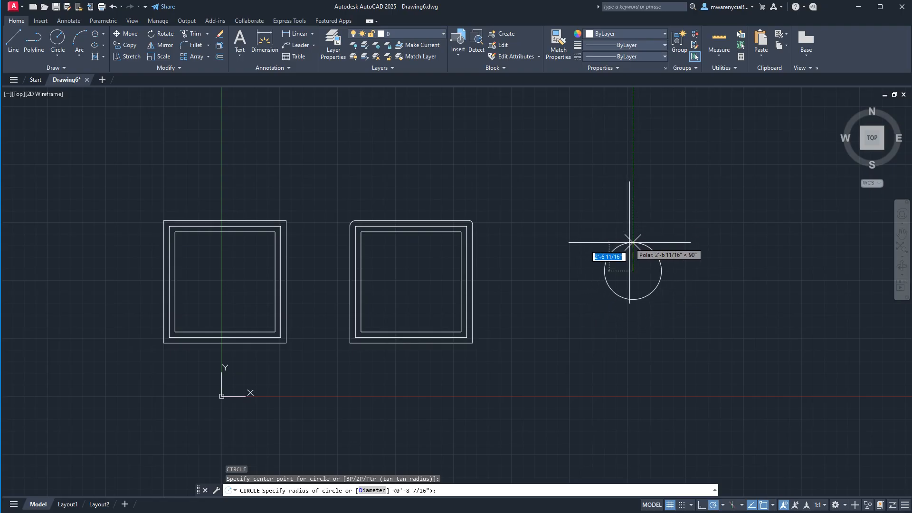
{"action": "type", "text": "2'6"}
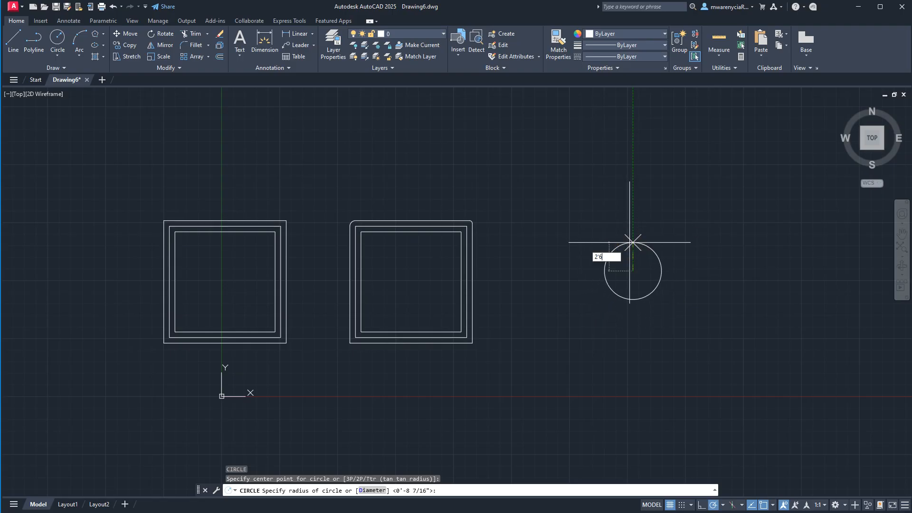
{"action": "key", "text": "Return"}
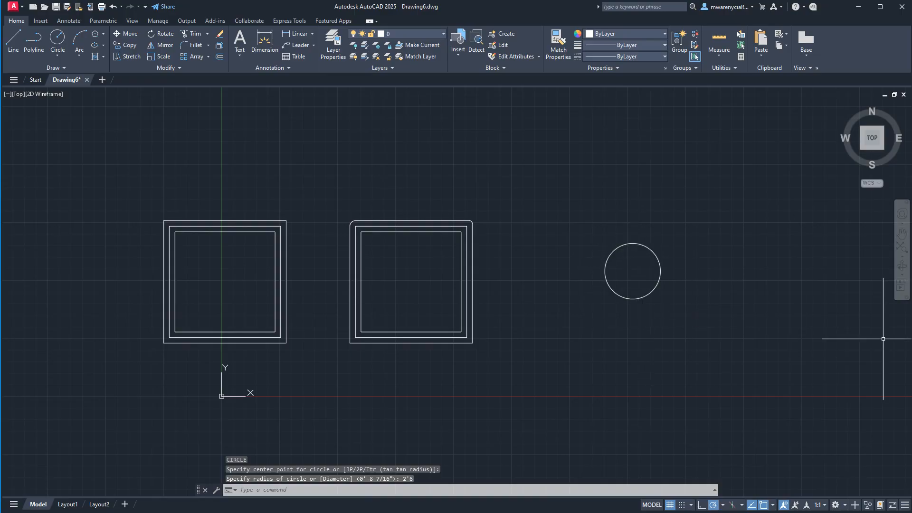
- Draw a center-based ellipse to the right of the circle, level with its center, with a 2'6 vertical half-axis and about 3' horizontal half-axis
{"action": "left_click", "coordinate": [103, 46]}
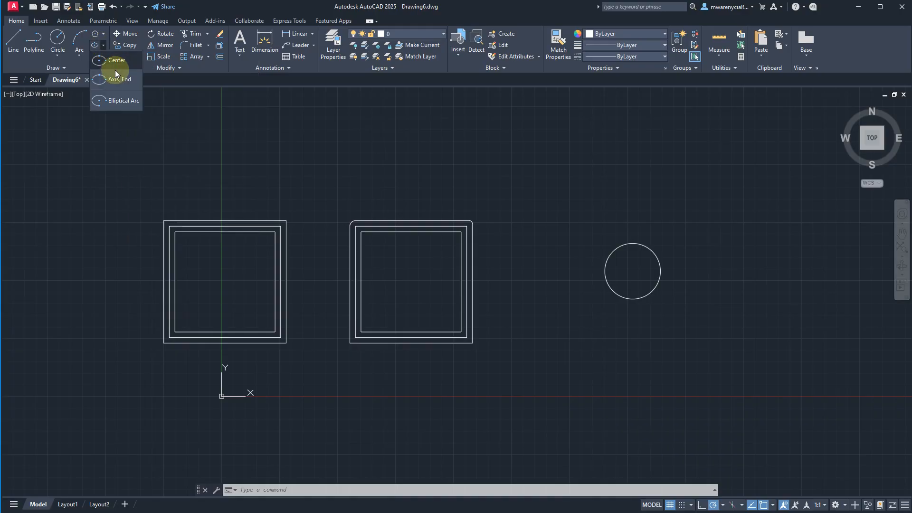
{"action": "left_click", "coordinate": [114, 61]}
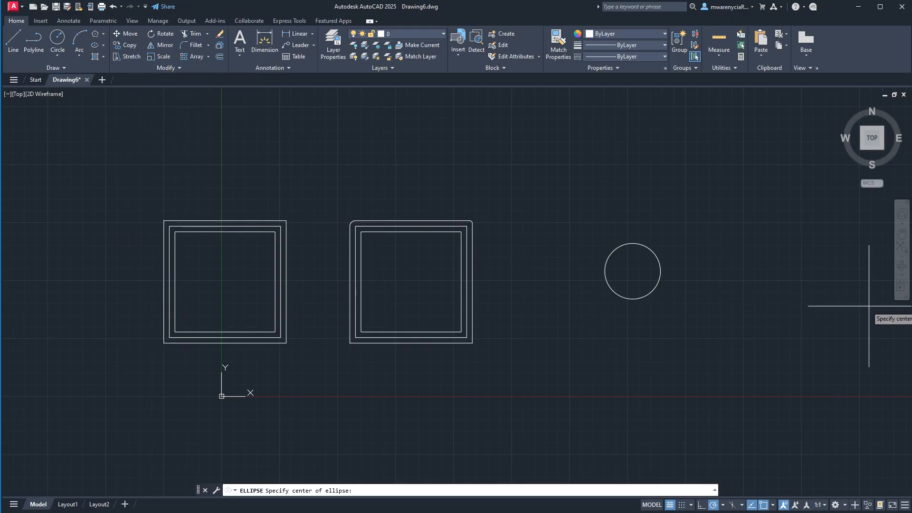
{"action": "middle_click_drag", "start_coordinate": [851, 304], "coordinate": [634, 276]}
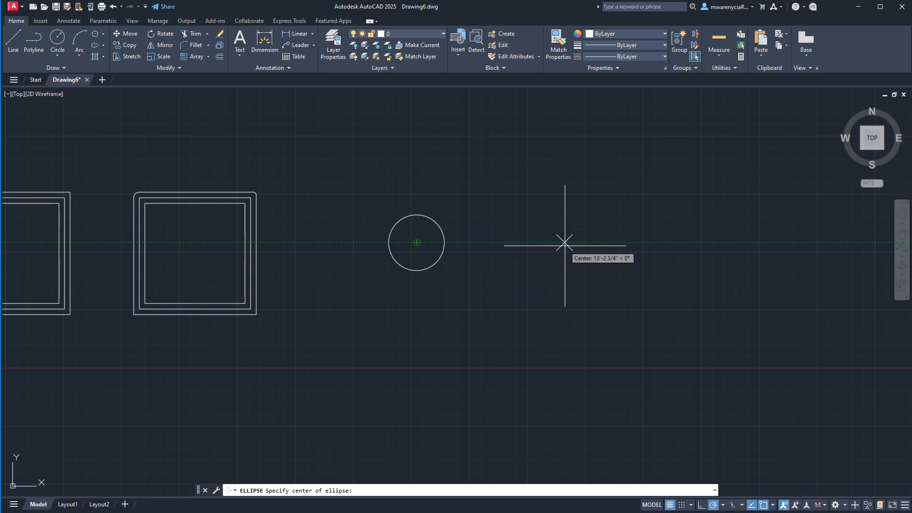
{"action": "left_click", "coordinate": [567, 243]}
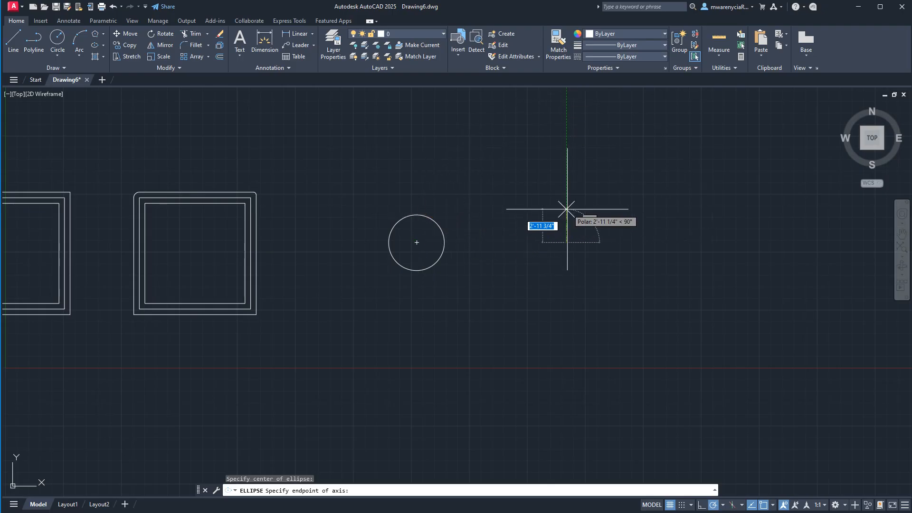
{"action": "type", "text": "2"}
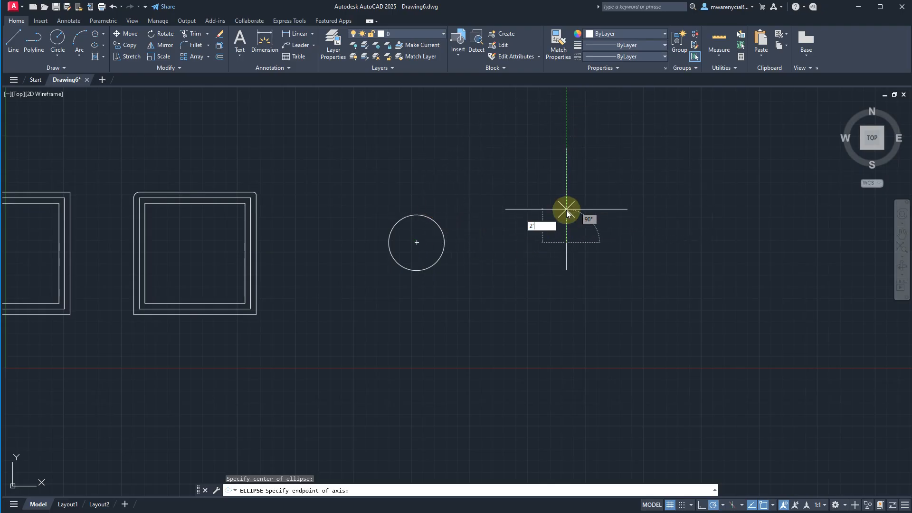
{"action": "type", "text": "'6"}
{"action": "key", "text": "Return"}
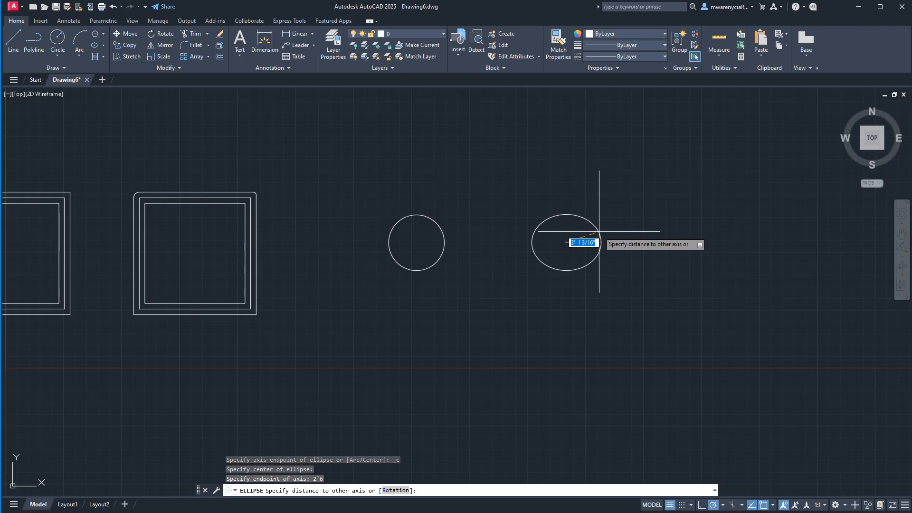
{"action": "type", "text": "'"}
{"action": "key", "text": "Return"}
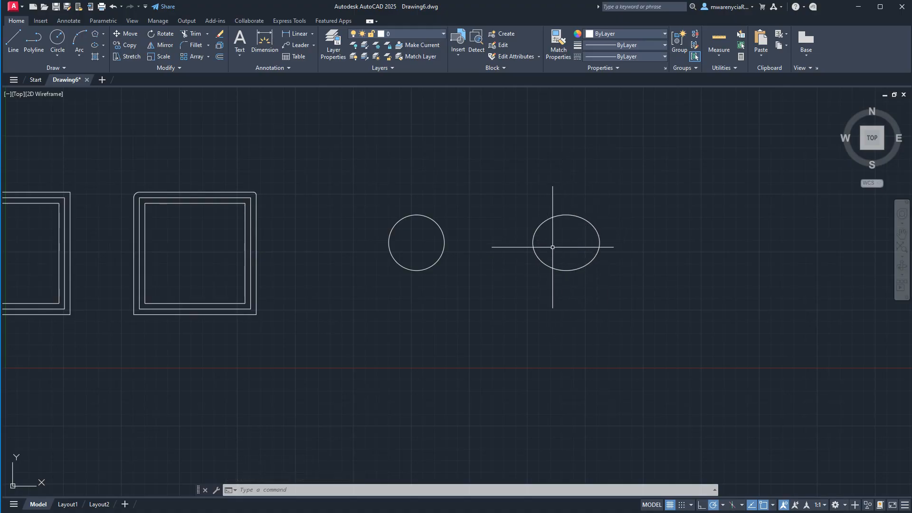
{"action": "middle_click_drag", "start_coordinate": [546, 262], "coordinate": [820, 323]}
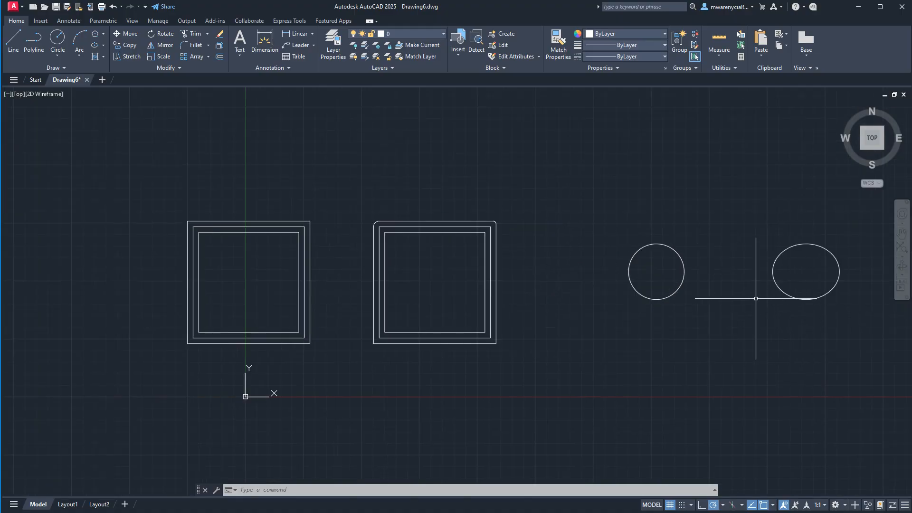
{"action": "left_click", "coordinate": [75, 56]}
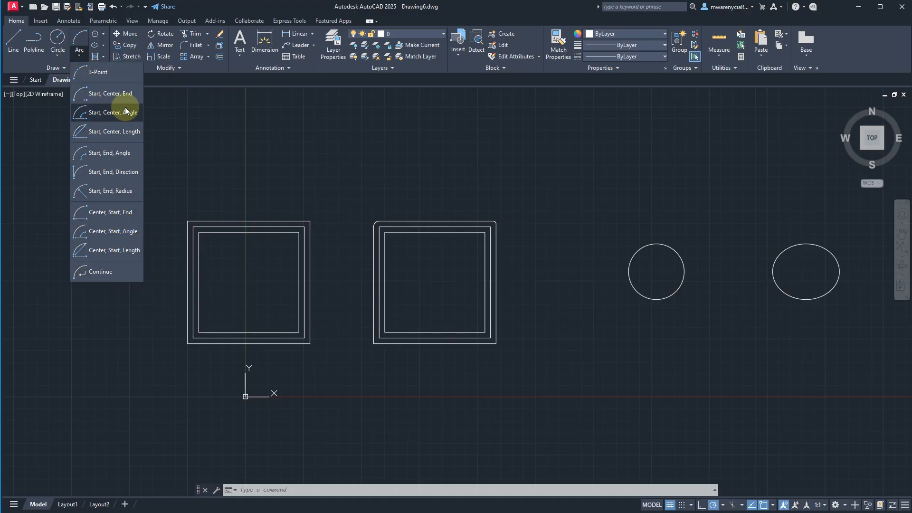
{"action": "left_click", "coordinate": [515, 144]}
- Draw a horizontal line about 23'-7" long in the empty area above the second square and the circle
{"action": "middle_click_drag", "start_coordinate": [505, 146], "coordinate": [448, 179]}
{"action": "type", "text": "l"}
{"action": "key", "text": "Return"}
{"action": "left_click", "coordinate": [424, 168]}
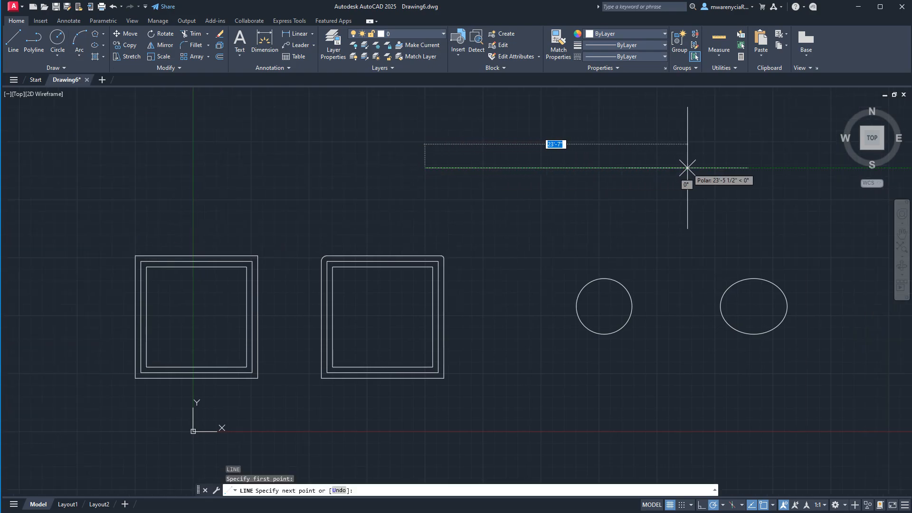
{"action": "left_click", "coordinate": [688, 168]}
{"action": "key", "text": "Escape"}
- Offset the new horizontal line 6" downward to form a double-line wall
{"action": "left_click", "coordinate": [619, 183]}
{"action": "left_click", "coordinate": [569, 138]}
{"action": "type", "text": "o"}
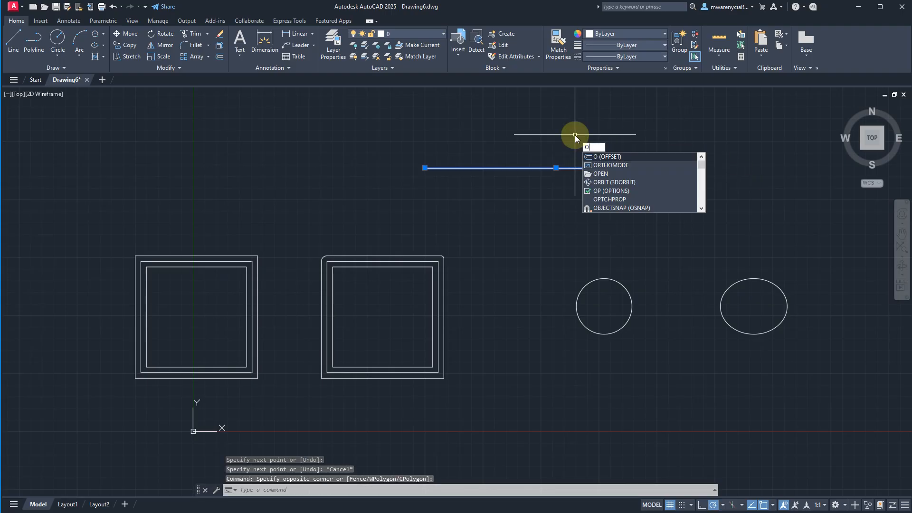
{"action": "key", "text": "Return"}
{"action": "type", "text": "6"}
{"action": "key", "text": "Return"}
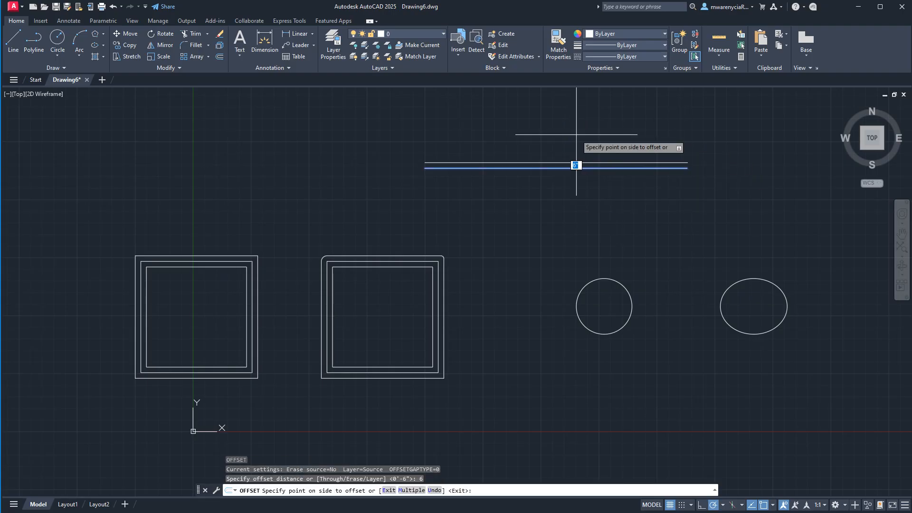
{"action": "left_click", "coordinate": [576, 167]}
{"action": "left_click", "coordinate": [533, 200]}
{"action": "key", "text": "Escape"}
- Draw a vertical line crossing both wall lines, left of the wall's middle and extending past it on both sides
{"action": "type", "text": "l"}
{"action": "key", "text": "Return"}
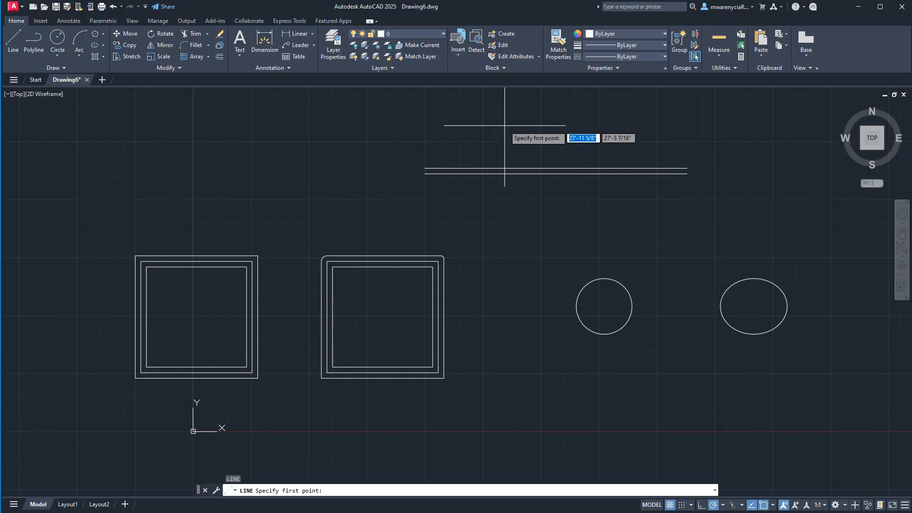
{"action": "left_click", "coordinate": [503, 127]}
{"action": "left_click", "coordinate": [503, 227]}
{"action": "key", "text": "Escape"}
- Offset the vertical line 2'6 to the right to mark the door opening's width
{"action": "left_click", "coordinate": [519, 222]}
{"action": "left_click", "coordinate": [484, 195]}
{"action": "type", "text": "off"}
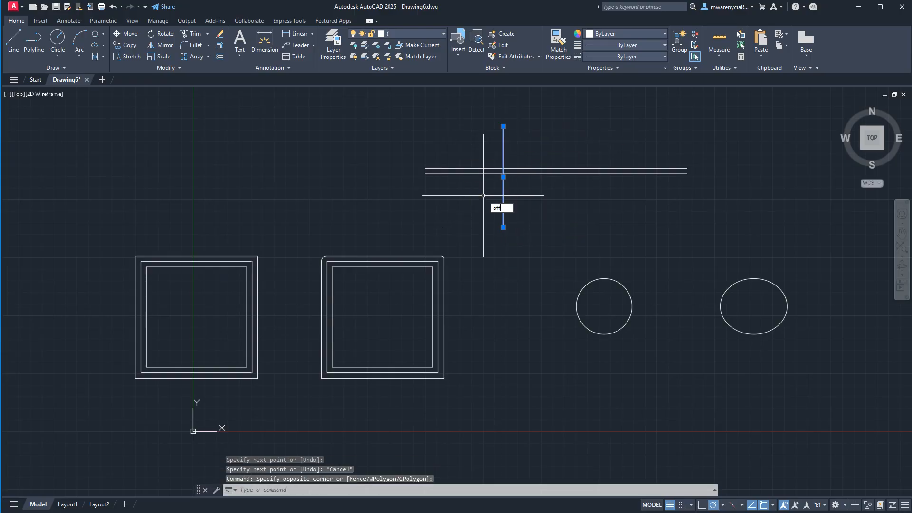
{"action": "type", "text": "set"}
{"action": "key", "text": "Return"}
{"action": "type", "text": "2'6"}
{"action": "key", "text": "Return"}
{"action": "left_click", "coordinate": [575, 224]}
{"action": "key", "text": "Escape"}
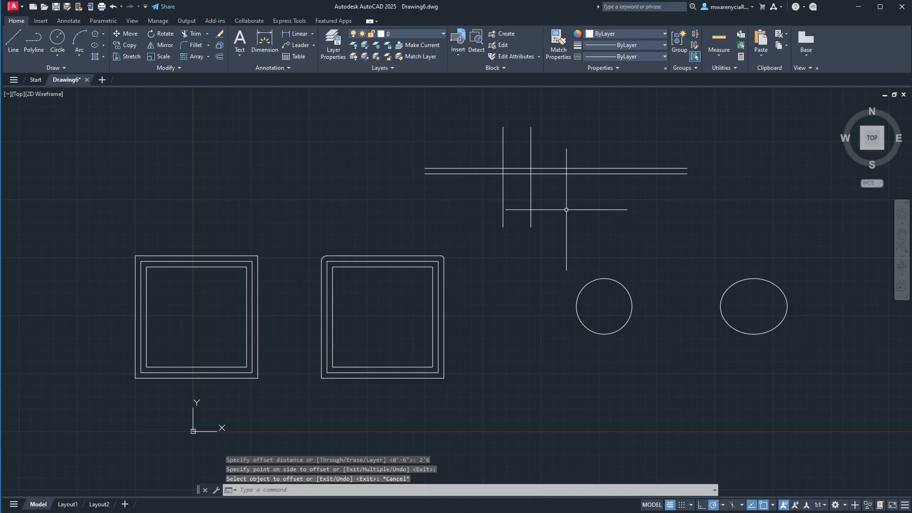
- Trim the wall lines between the two verticals and the verticals' overhangs to open the doorway
{"action": "left_click", "coordinate": [566, 210]}
{"action": "left_click", "coordinate": [456, 110]}
{"action": "type", "text": "trim"}
{"action": "key", "text": "Return"}
{"action": "mouse_move", "coordinate": [562, 153]}
{"action": "left_mouse_down"}
{"action": "mouse_move", "coordinate": [500, 152]}
{"action": "mouse_move", "coordinate": [514, 182]}
{"action": "mouse_move", "coordinate": [562, 206]}
{"action": "left_mouse_up"}
{"action": "key", "text": "Escape"}
- Draw a vertical line closing the open end of the right wall segment at the doorway
{"action": "scroll", "coordinate": [518, 172], "scroll_direction": "up", "scroll_amount": 5}
{"action": "scroll", "coordinate": [517, 171], "scroll_direction": "up", "scroll_amount": 2}
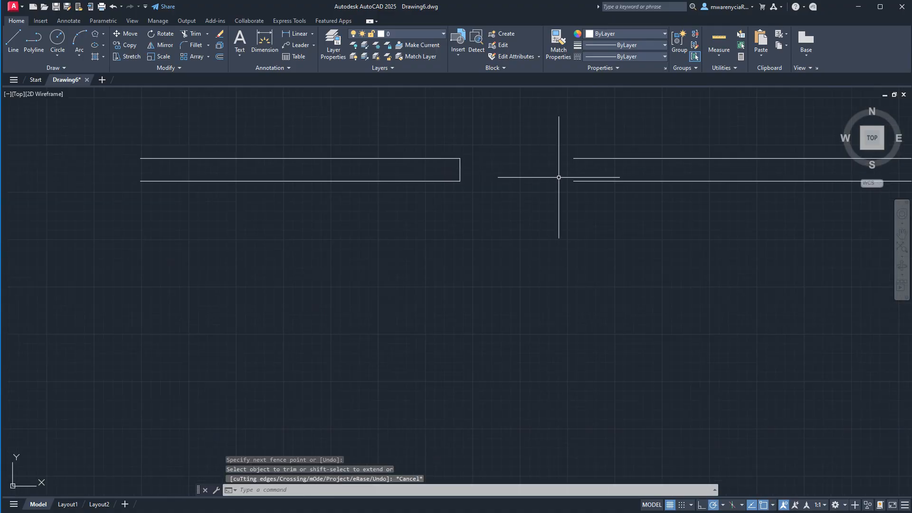
{"action": "type", "text": "l"}
{"action": "key", "text": "Return"}
{"action": "left_click", "coordinate": [574, 180]}
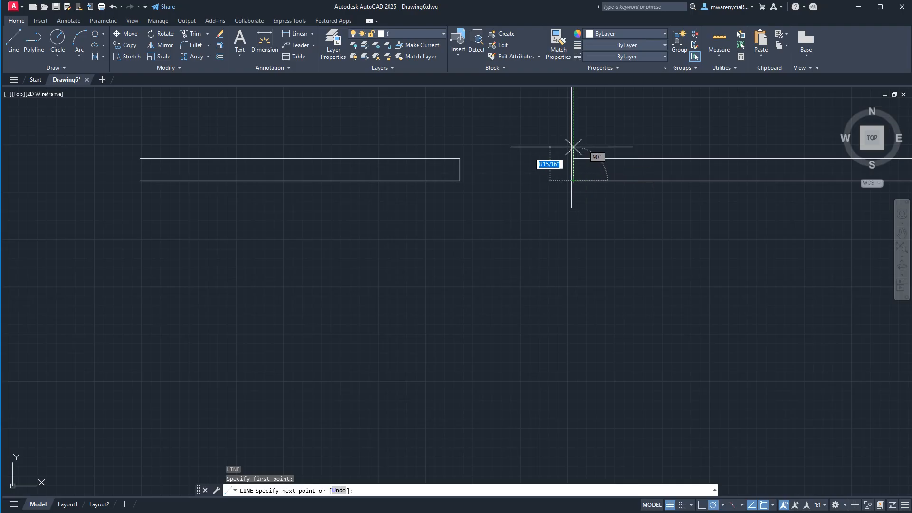
{"action": "left_click", "coordinate": [574, 159]}
{"action": "key", "text": "Escape"}
{"action": "key", "text": "Escape"}
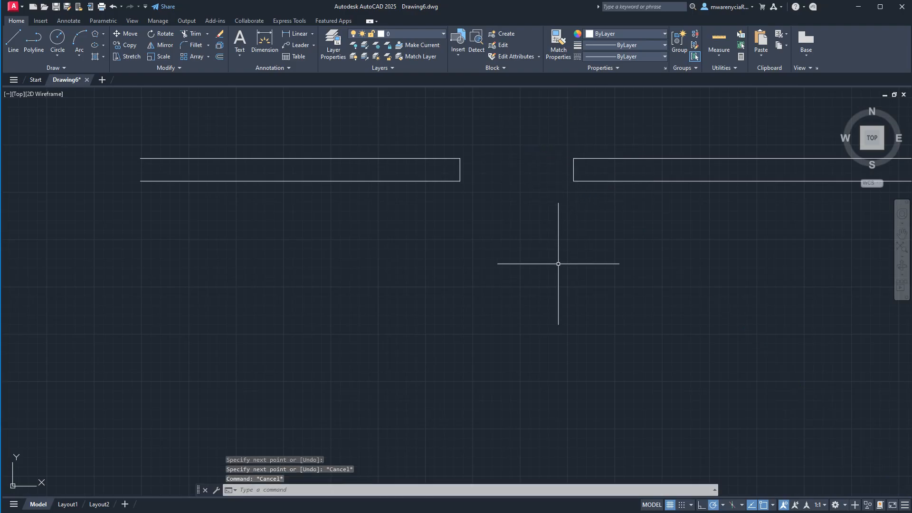
- Draw a thin door leaf from the right wall's lower corner, running 2'6 down, 1" left and back up to the wall
{"action": "scroll", "coordinate": [574, 183], "scroll_direction": "down", "scroll_amount": 5}
{"action": "scroll", "coordinate": [535, 165], "scroll_direction": "down", "scroll_amount": 1}
{"action": "scroll", "coordinate": [535, 190], "scroll_direction": "up", "scroll_amount": 9}
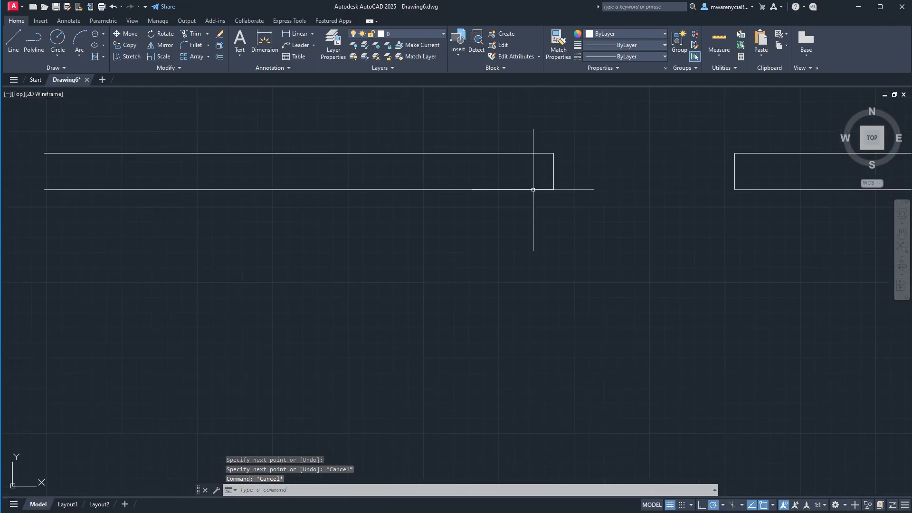
{"action": "type", "text": "l"}
{"action": "key", "text": "Return"}
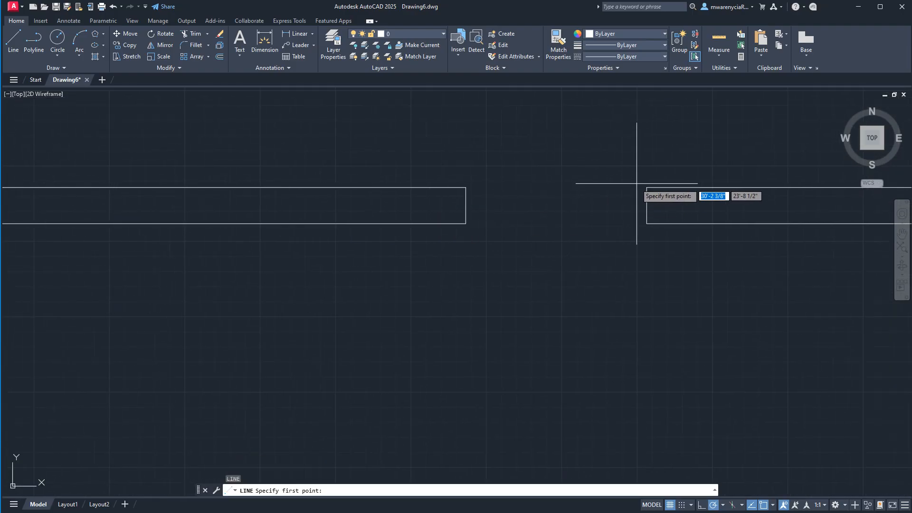
{"action": "left_click", "coordinate": [647, 223]}
{"action": "type", "text": "2"}
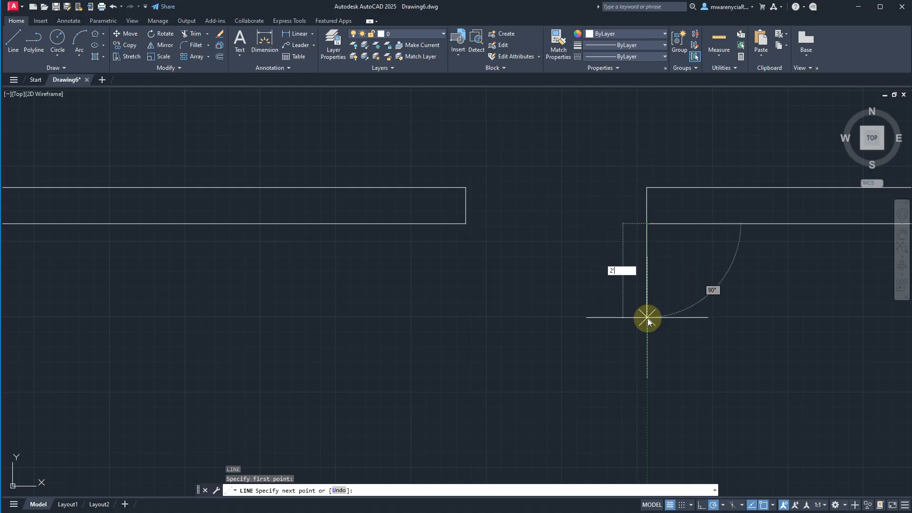
{"action": "type", "text": "'6"}
{"action": "key", "text": "Return"}
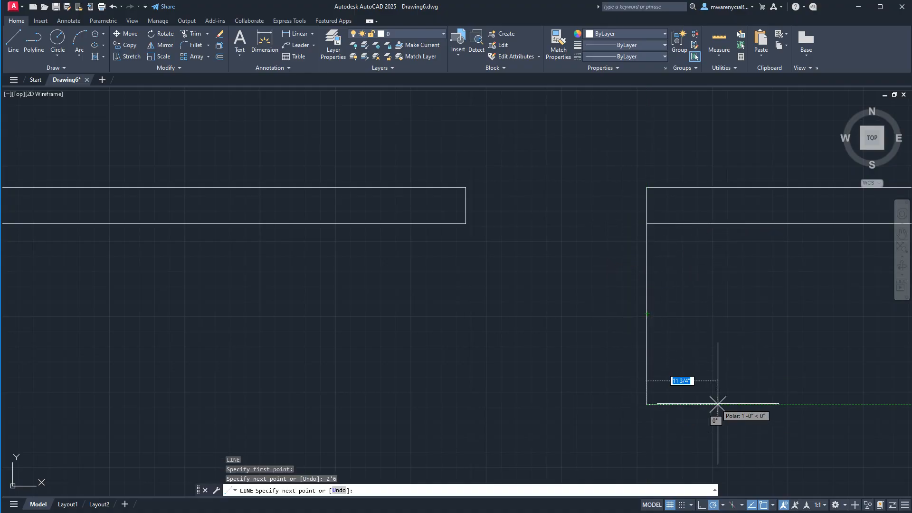
{"action": "type", "text": "1"}
{"action": "key", "text": "Return"}
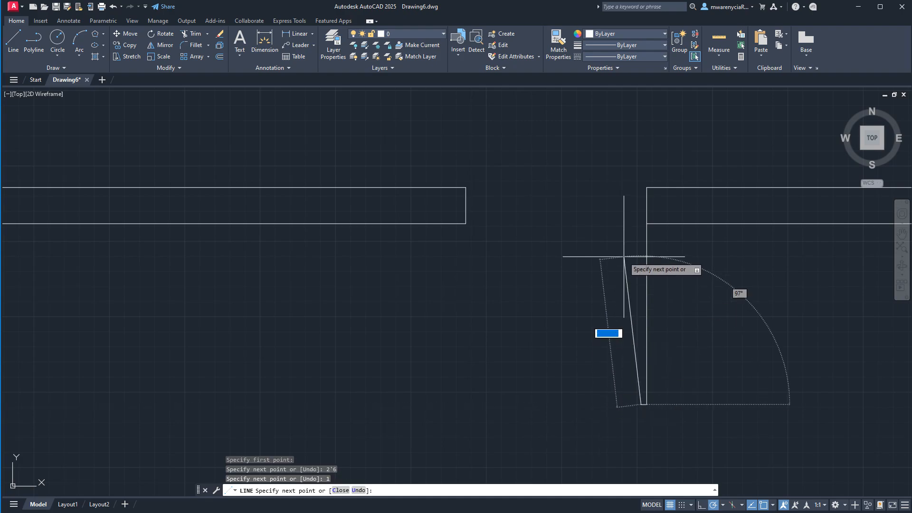
{"action": "left_click", "coordinate": [641, 223]}
{"action": "key", "text": "Escape"}
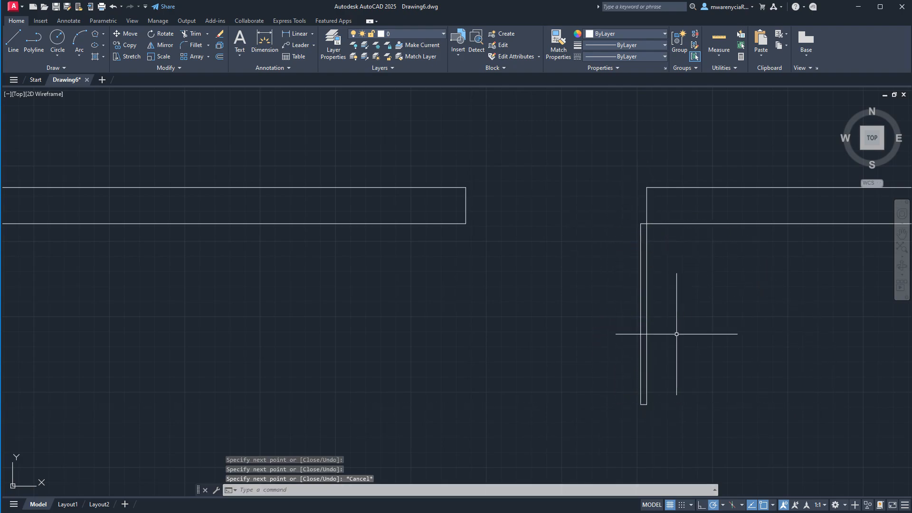
- Try to draw a three-point door-swing arc from the left wall's lower corner to the door leaf's lower end
{"action": "scroll", "coordinate": [644, 306], "scroll_direction": "down", "scroll_amount": 4}
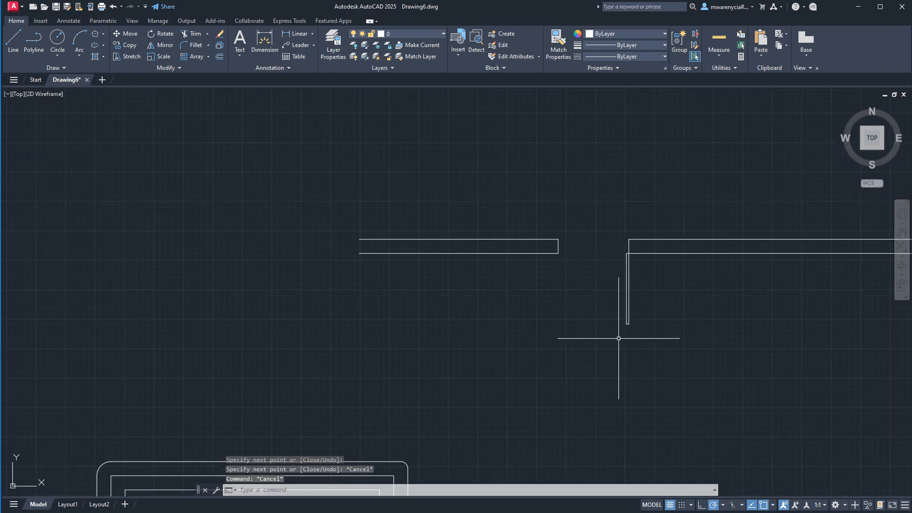
{"action": "left_click", "coordinate": [77, 52]}
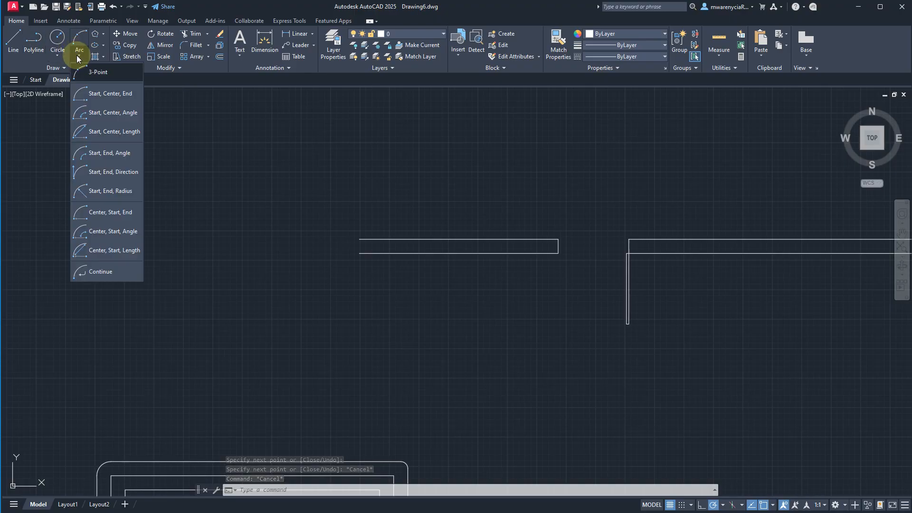
{"action": "left_click", "coordinate": [94, 82]}
{"action": "scroll", "coordinate": [478, 197], "scroll_direction": "up", "scroll_amount": 2}
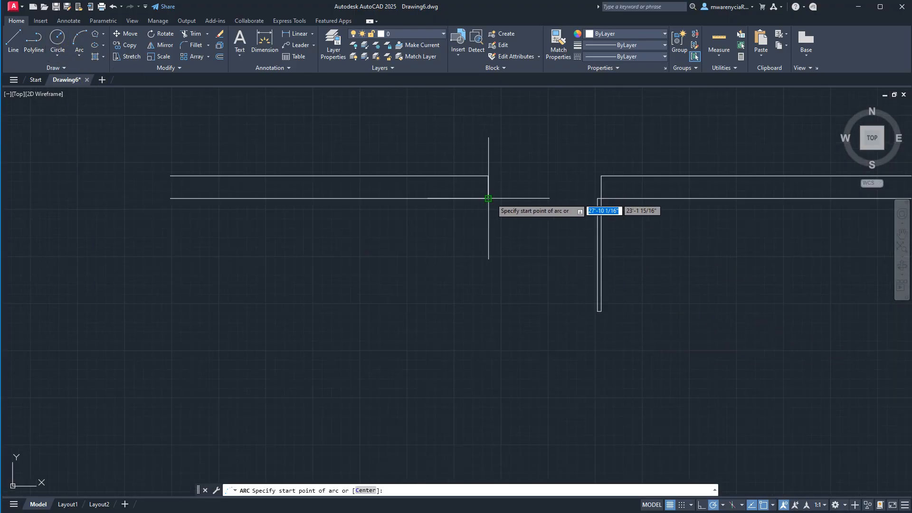
{"action": "left_click", "coordinate": [489, 199]}
{"action": "left_click", "coordinate": [506, 276]}
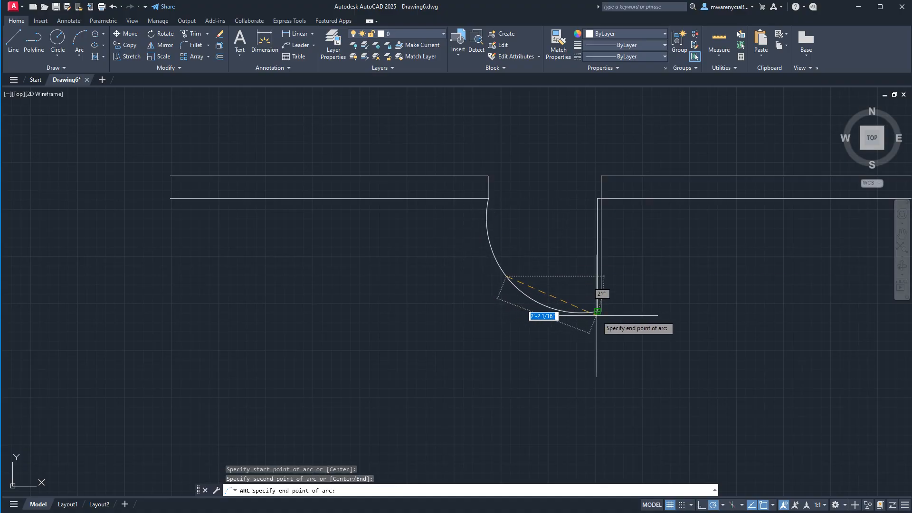
{"action": "key", "text": "Escape"}
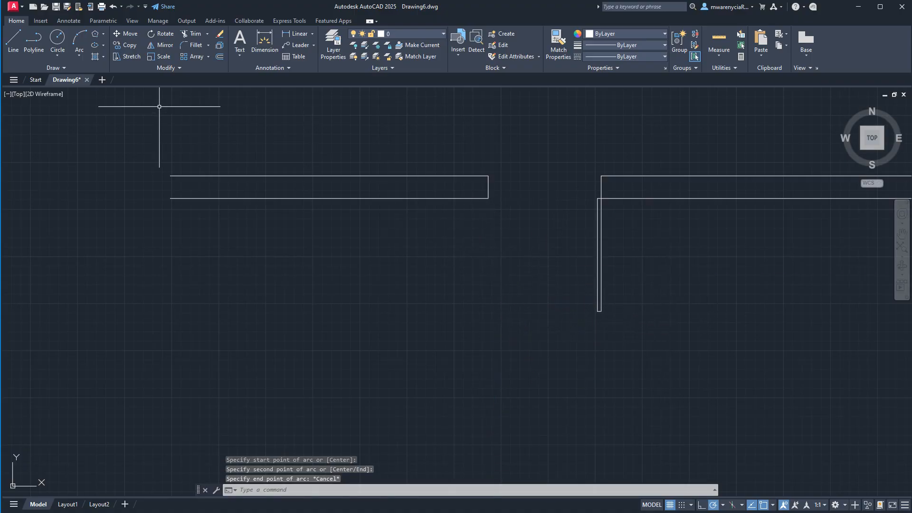
- Try a Start, Center, End arc from the left wall's lower corner, centered on the hinge corner, to the door leaf's end
{"action": "left_click", "coordinate": [82, 50]}
{"action": "left_click", "coordinate": [97, 92]}
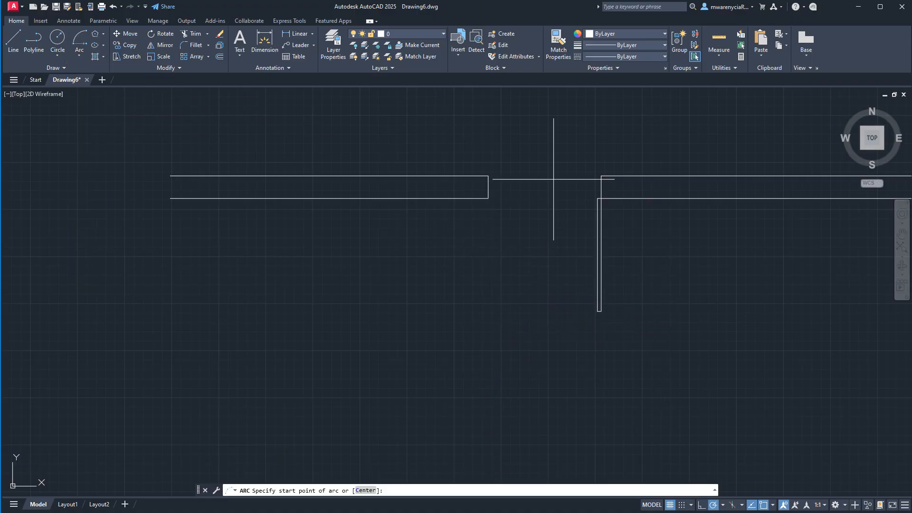
{"action": "left_click", "coordinate": [488, 198]}
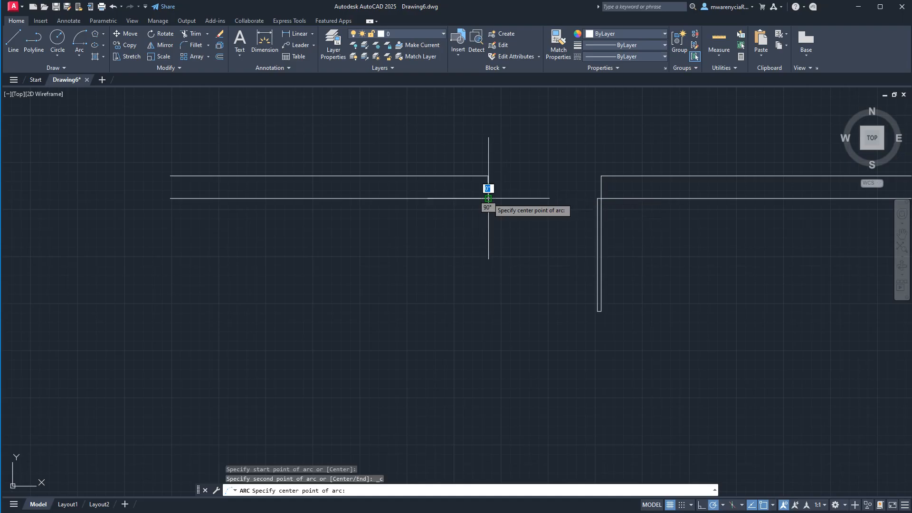
{"action": "left_click", "coordinate": [601, 198]}
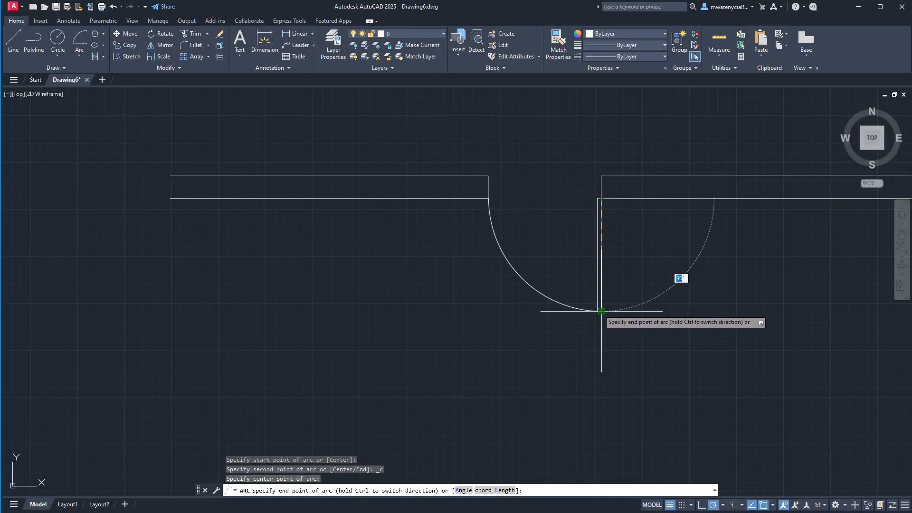
{"action": "key", "text": "Escape"}
- Copy the four-line door leaf 3'-0" straight up so it stands on the right wall's upper corner
{"action": "left_click", "coordinate": [623, 315]}
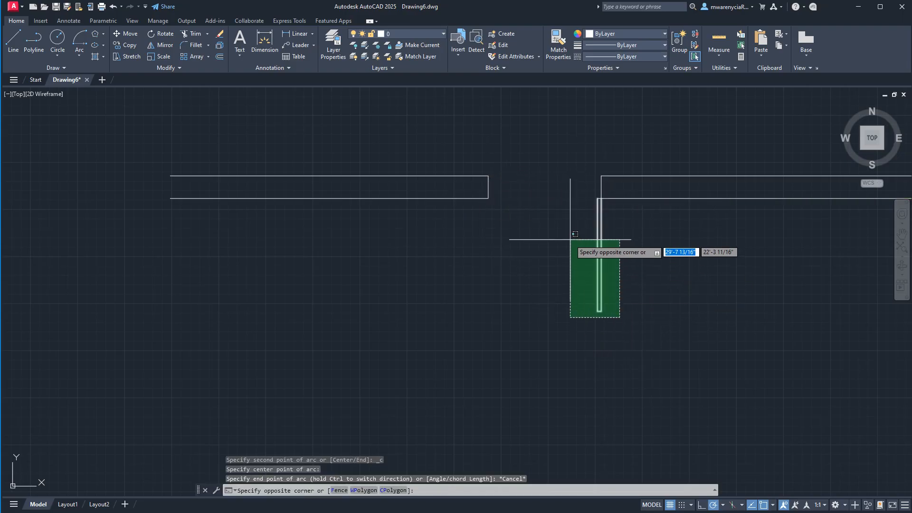
{"action": "key", "text": "Escape"}
{"action": "left_click", "coordinate": [575, 190]}
{"action": "left_click", "coordinate": [637, 309]}
{"action": "middle_click_drag", "start_coordinate": [643, 285], "coordinate": [598, 376]}
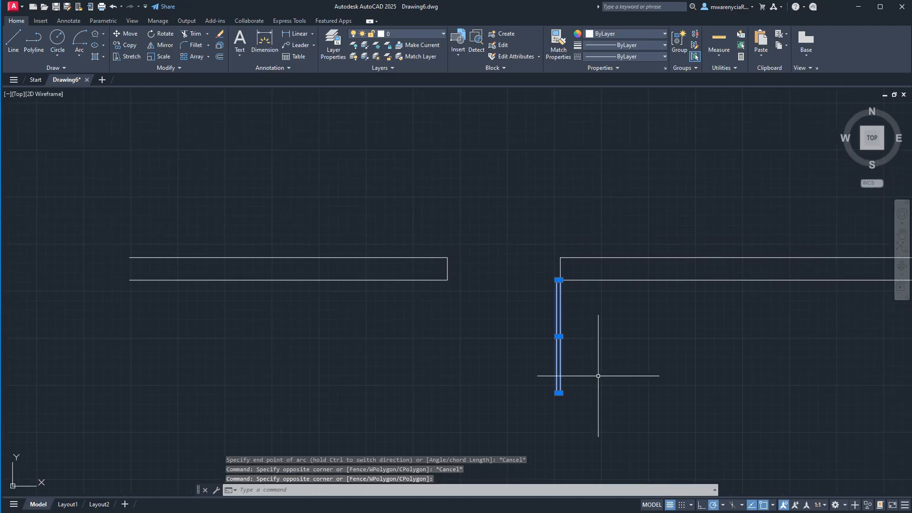
{"action": "type", "text": "co"}
{"action": "key", "text": "Return"}
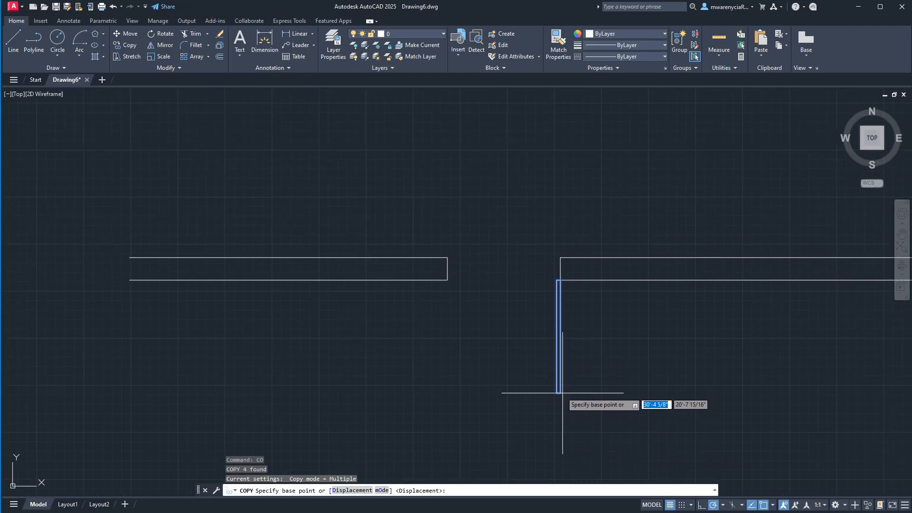
{"action": "left_click", "coordinate": [559, 393]}
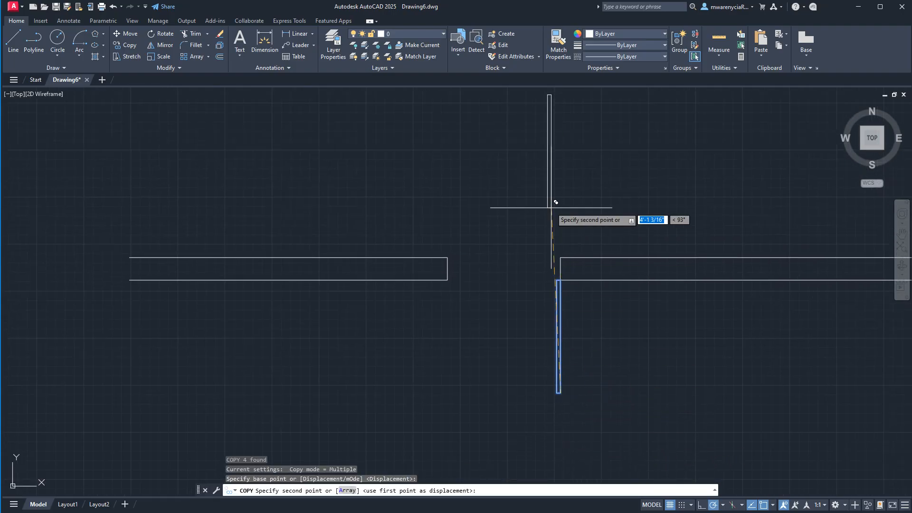
{"action": "left_click", "coordinate": [560, 258]}
{"action": "key", "text": "Escape"}
{"action": "key", "text": "Escape"}
{"action": "key", "text": "Escape"}
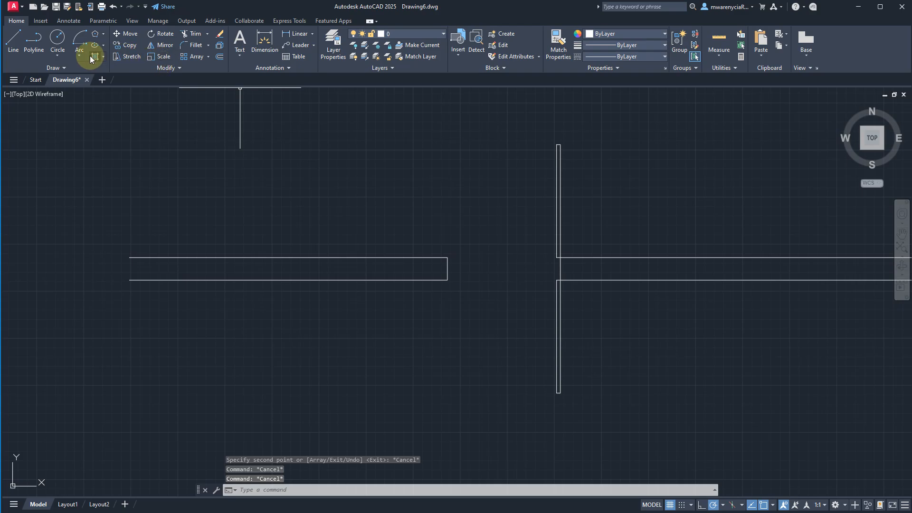
- Try a Start, Center, End arc from the left wall's upper corner, centered on the upper door leaf's hinge corner
{"action": "left_click", "coordinate": [74, 53]}
{"action": "left_click", "coordinate": [102, 89]}
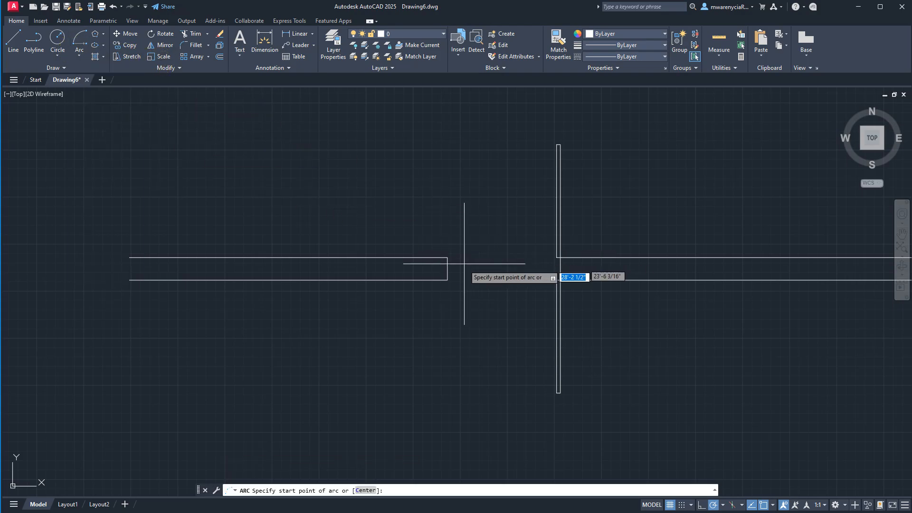
{"action": "left_click", "coordinate": [445, 254]}
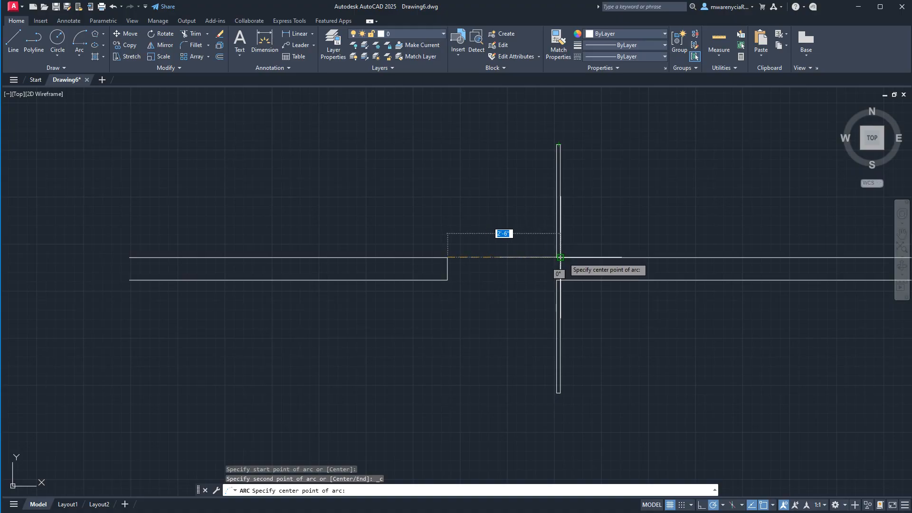
{"action": "left_click", "coordinate": [560, 257]}
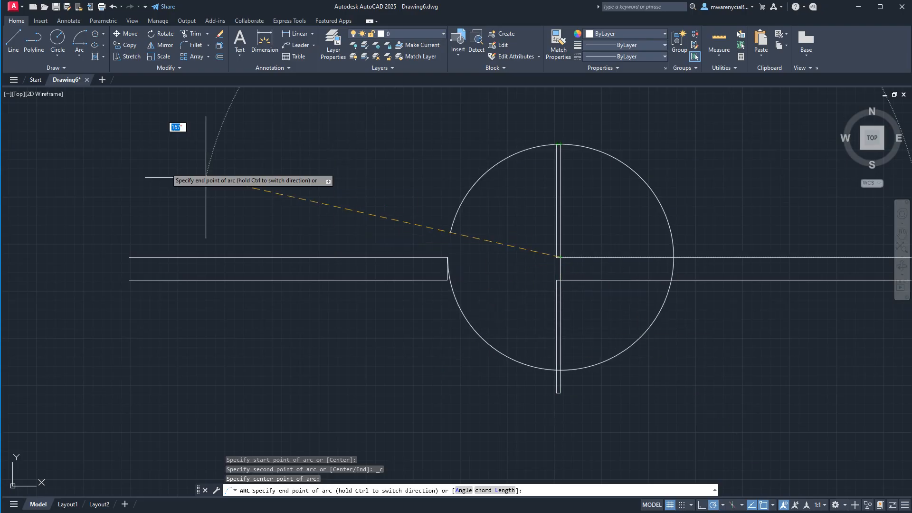
{"action": "left_click", "coordinate": [14, 9]}
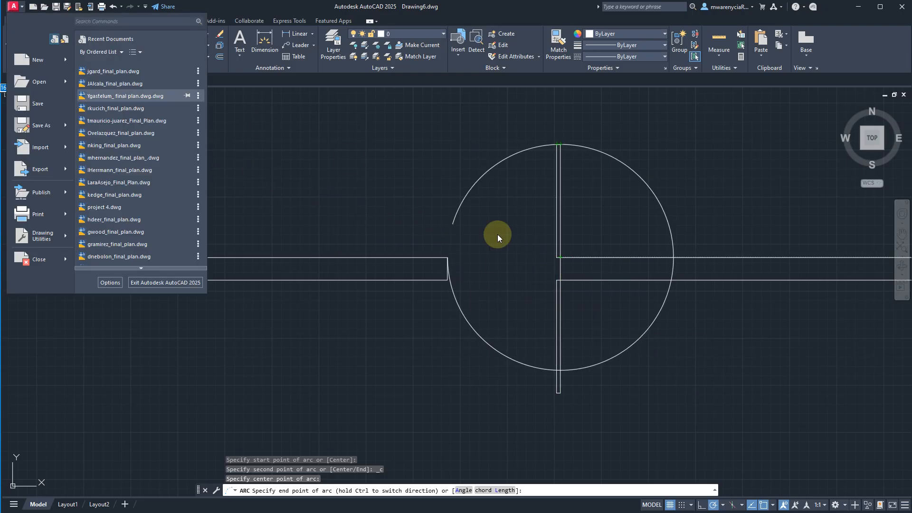
{"action": "left_click", "coordinate": [452, 194]}
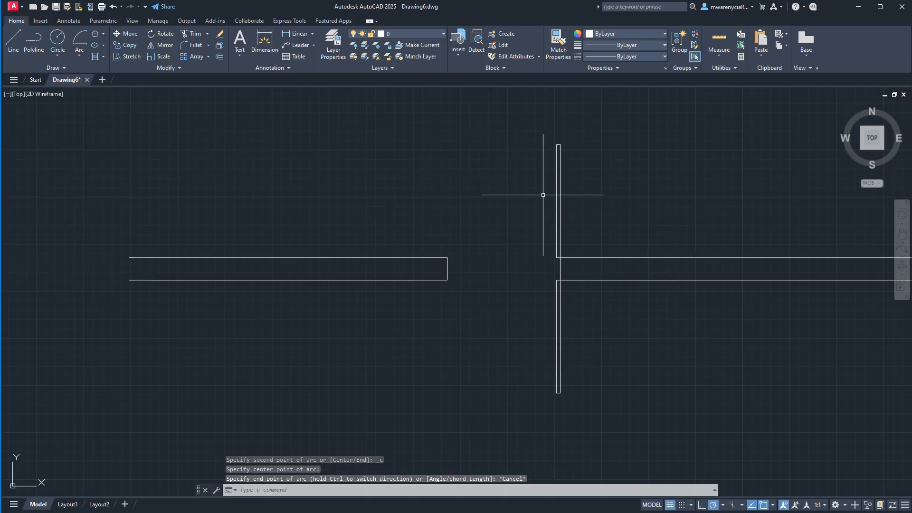
- Check the length, angle and insertion scale settings in the Drawing Units dialog
{"action": "left_click", "coordinate": [14, 9]}
{"action": "mouse_move", "coordinate": [59, 236]}
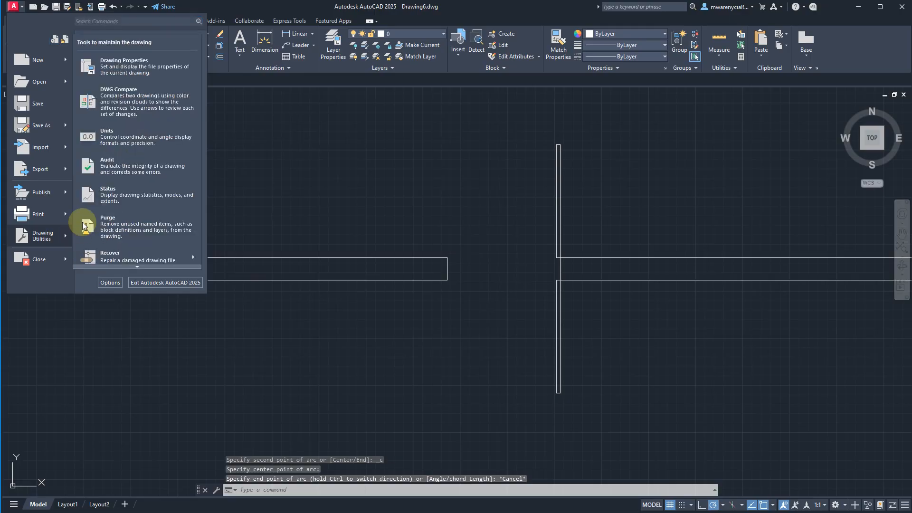
{"action": "left_click", "coordinate": [113, 142]}
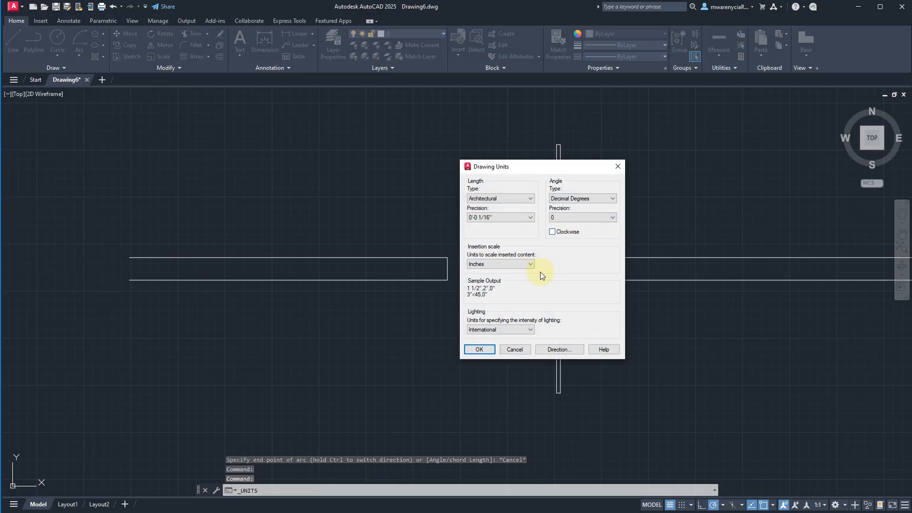
{"action": "key", "text": "Return"}
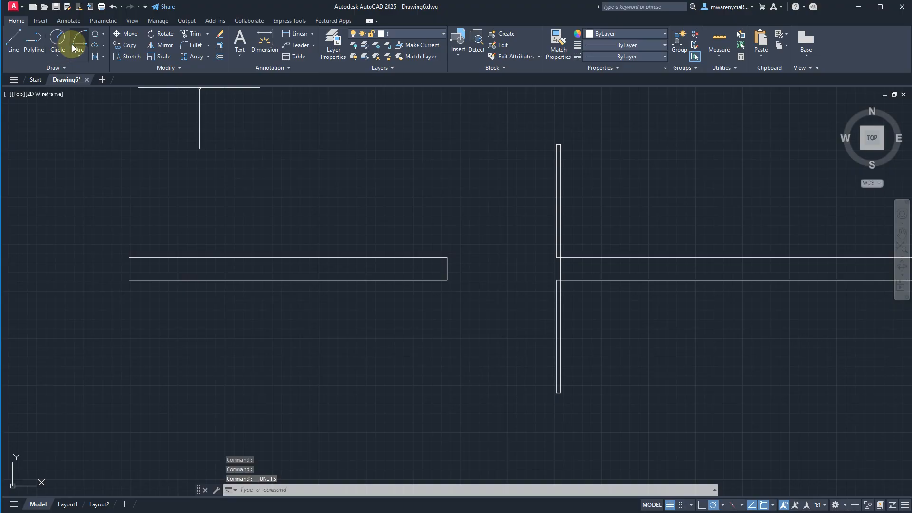
{"action": "left_click", "coordinate": [73, 48]}
{"action": "left_click", "coordinate": [448, 257]}
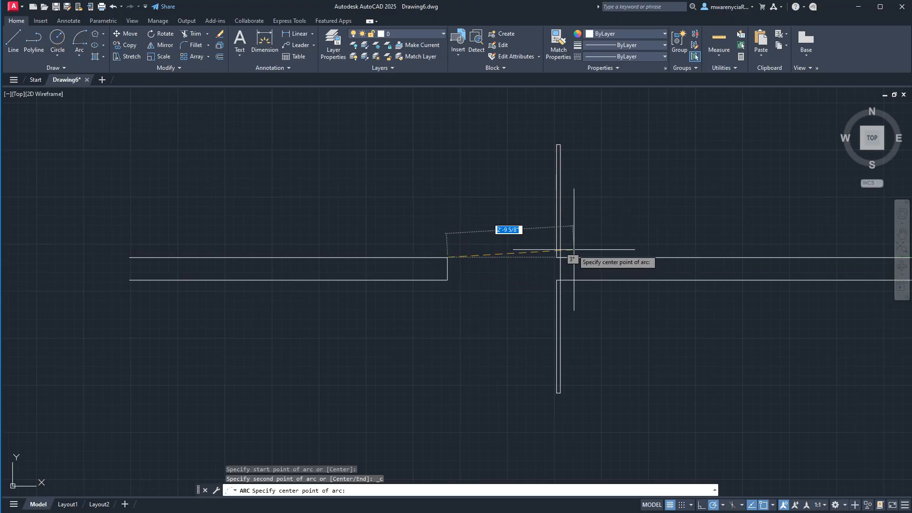
{"action": "left_click", "coordinate": [559, 257]}
{"action": "key", "text": "Escape"}
{"action": "key", "text": "space"}
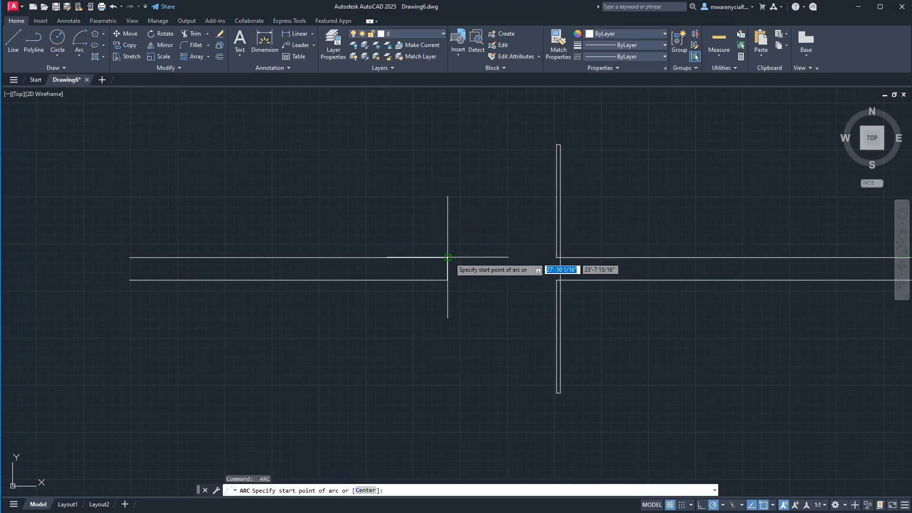
{"action": "left_click", "coordinate": [448, 258]}
{"action": "left_click", "coordinate": [559, 257]}
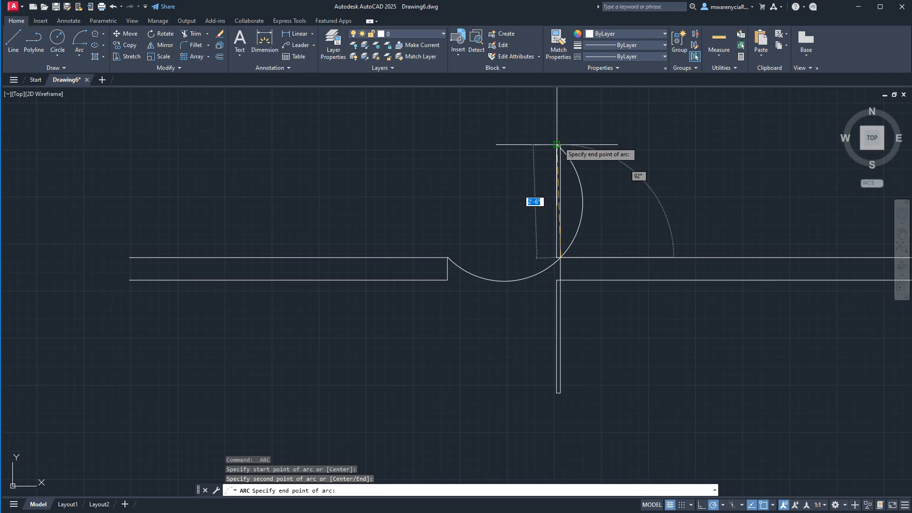
{"action": "key", "text": "Escape"}
{"action": "left_click", "coordinate": [79, 56]}
{"action": "left_click", "coordinate": [106, 97]}
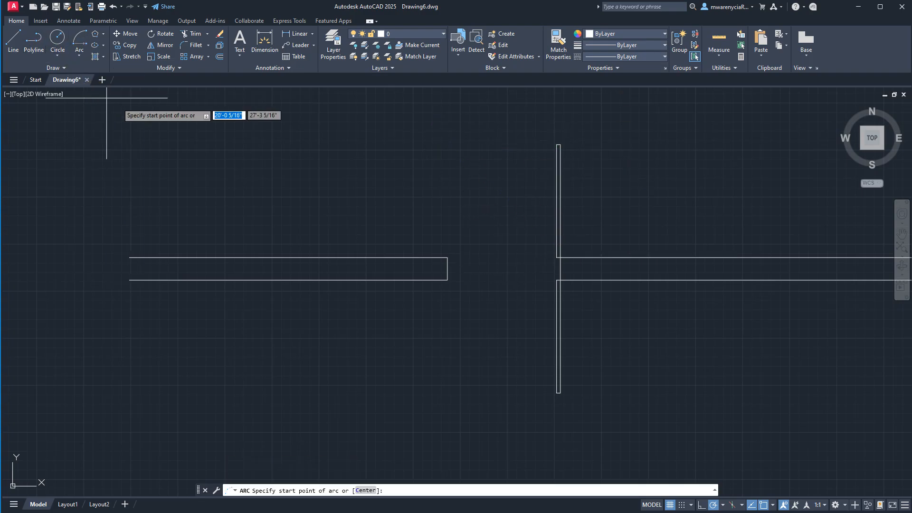
{"action": "left_click", "coordinate": [447, 257]}
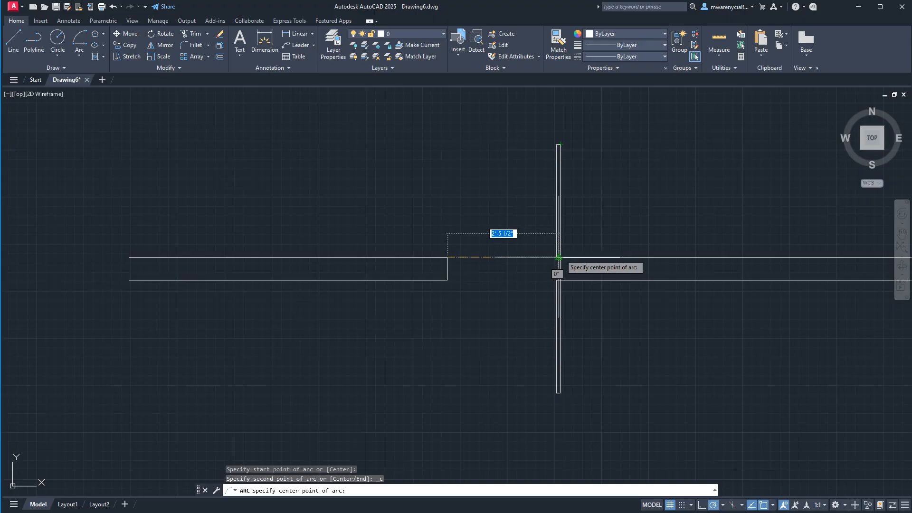
{"action": "left_click", "coordinate": [559, 257]}
{"action": "key", "text": "Escape"}
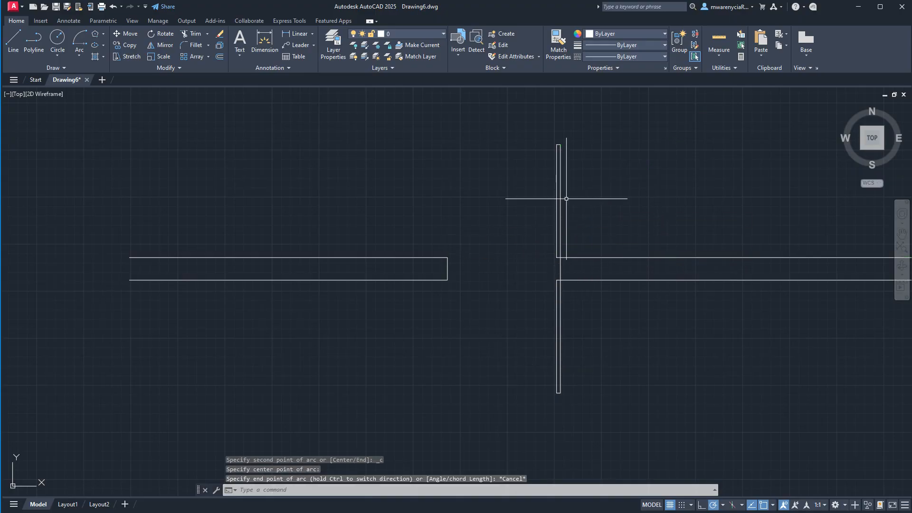
- Draw a Start, Center, End arc from the left wall's upper corner, centered on the upper door leaf's hinge corner, to the leaf's upper end
{"action": "left_click", "coordinate": [79, 56]}
{"action": "left_click", "coordinate": [94, 94]}
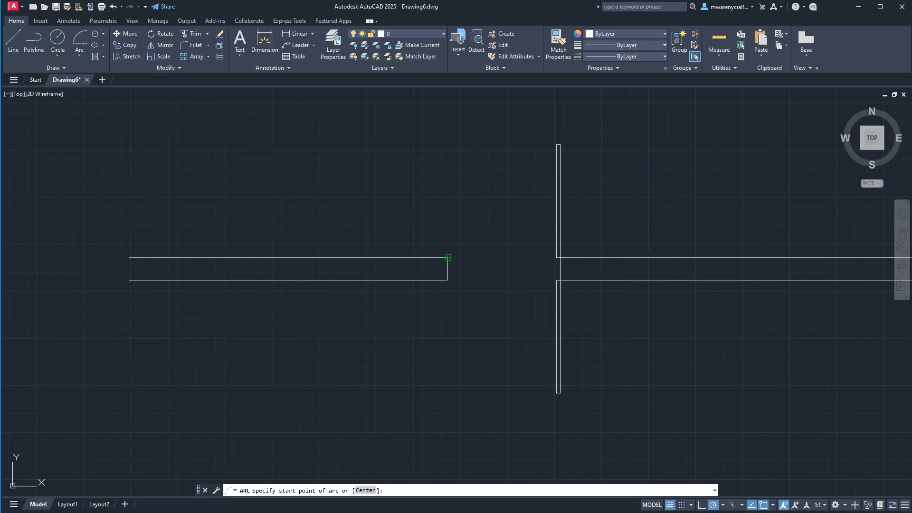
{"action": "left_click", "coordinate": [448, 258]}
{"action": "left_click", "coordinate": [559, 257]}
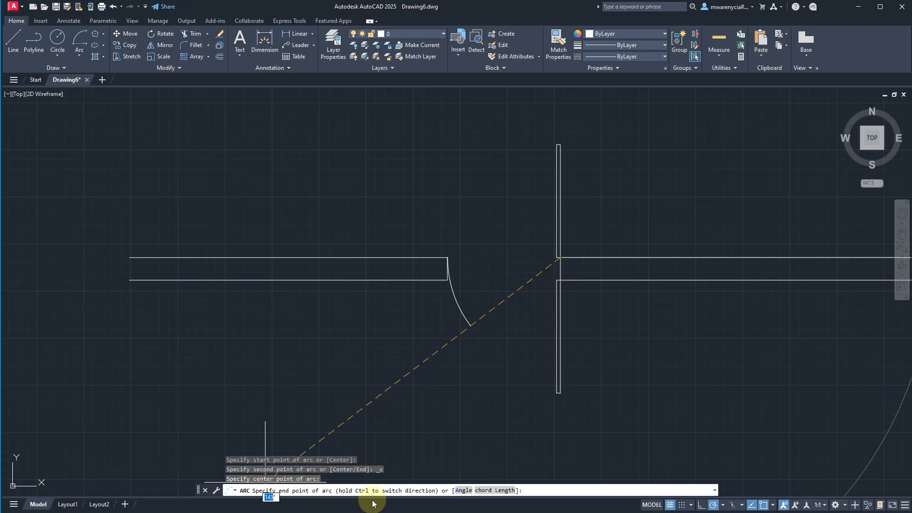
{"action": "left_click", "coordinate": [560, 145]}
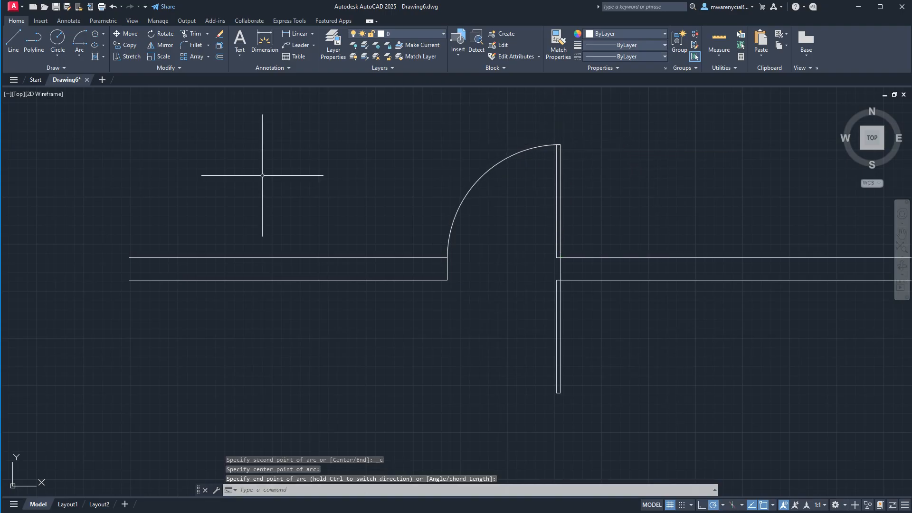
{"action": "left_click", "coordinate": [79, 54]}
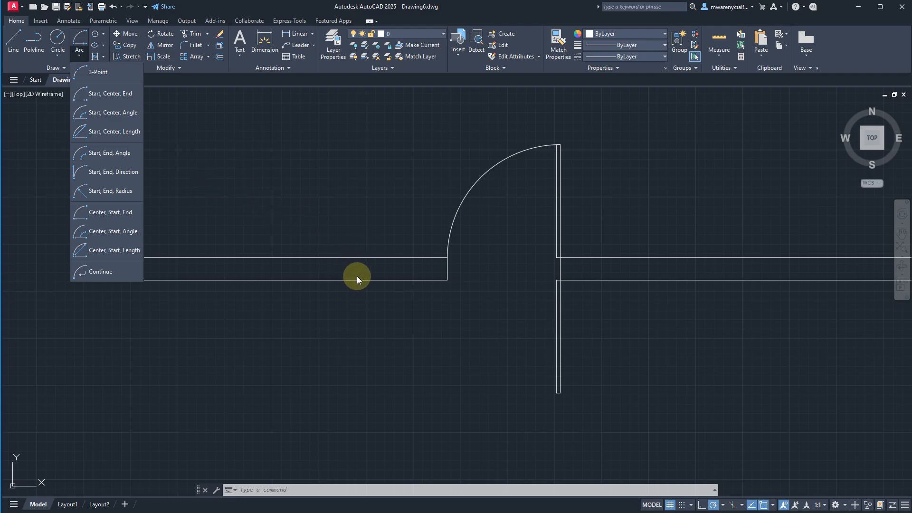
{"action": "left_click", "coordinate": [594, 259]}
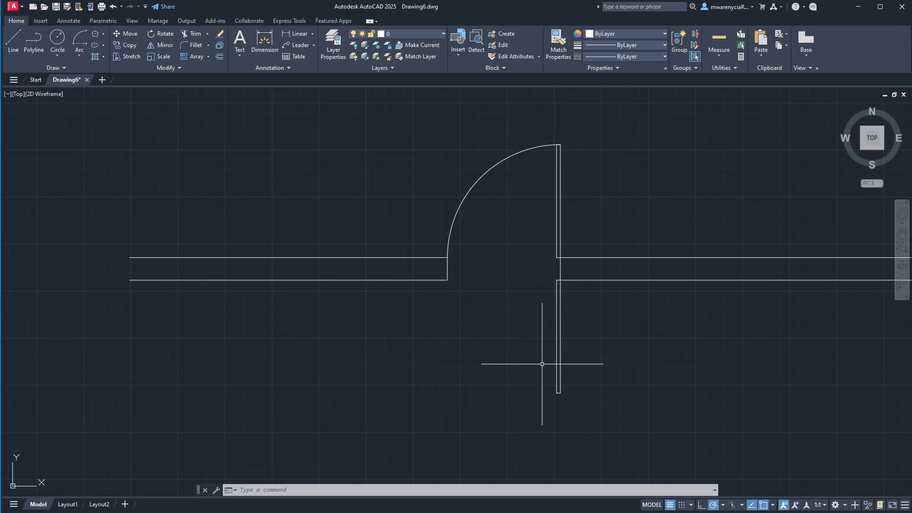
{"action": "type", "text": "arc"}
{"action": "key", "text": "Return"}
{"action": "left_click", "coordinate": [447, 280]}
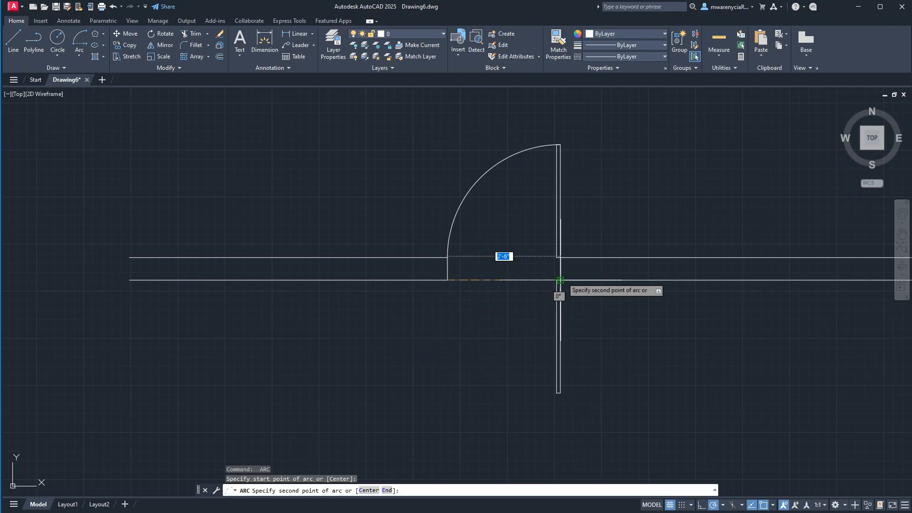
{"action": "left_click", "coordinate": [561, 280]}
{"action": "key", "text": "Escape"}
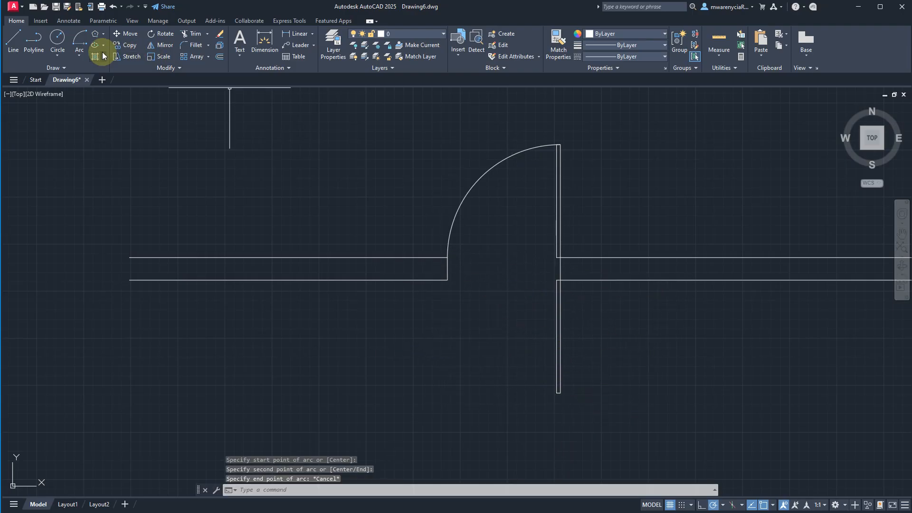
- Draw a Start, Center, End arc from the left wall's lower corner, centered on the lower door leaf's hinge corner, to the leaf's lower end
{"action": "left_click", "coordinate": [79, 56]}
{"action": "left_click", "coordinate": [105, 97]}
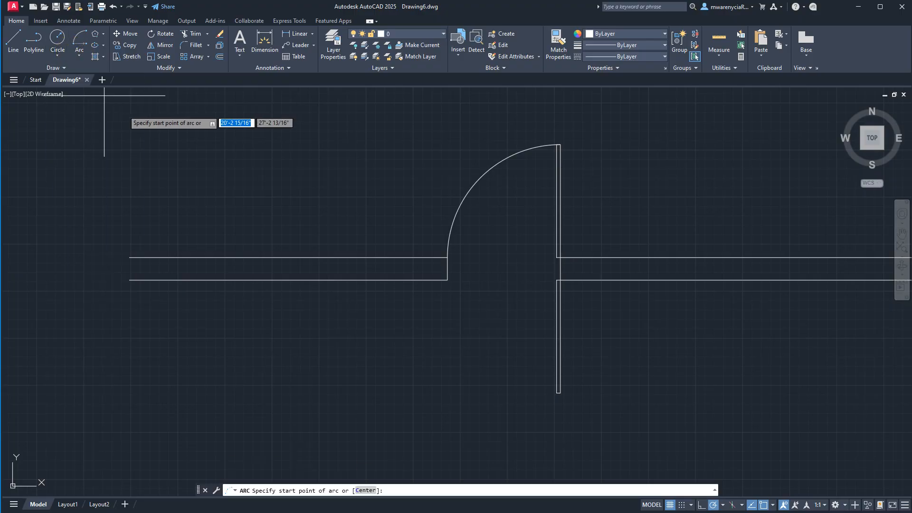
{"action": "left_click", "coordinate": [447, 280]}
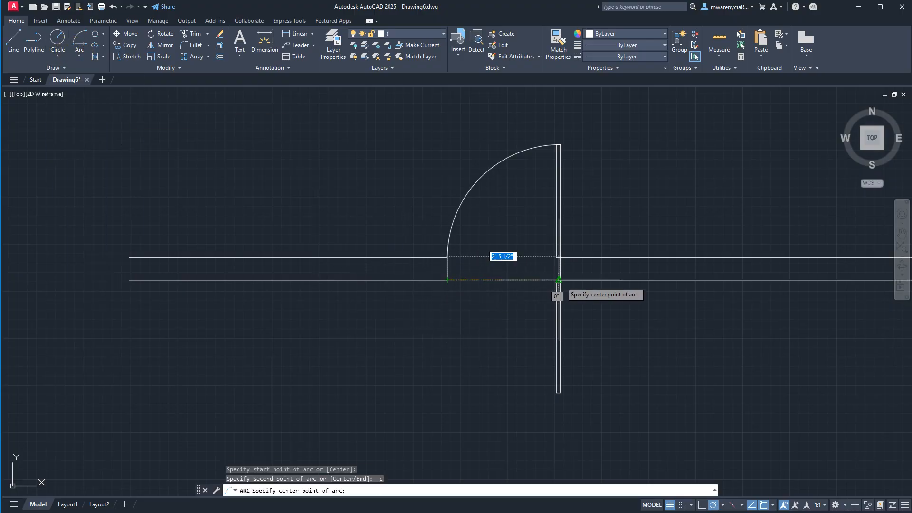
{"action": "left_click", "coordinate": [559, 281]}
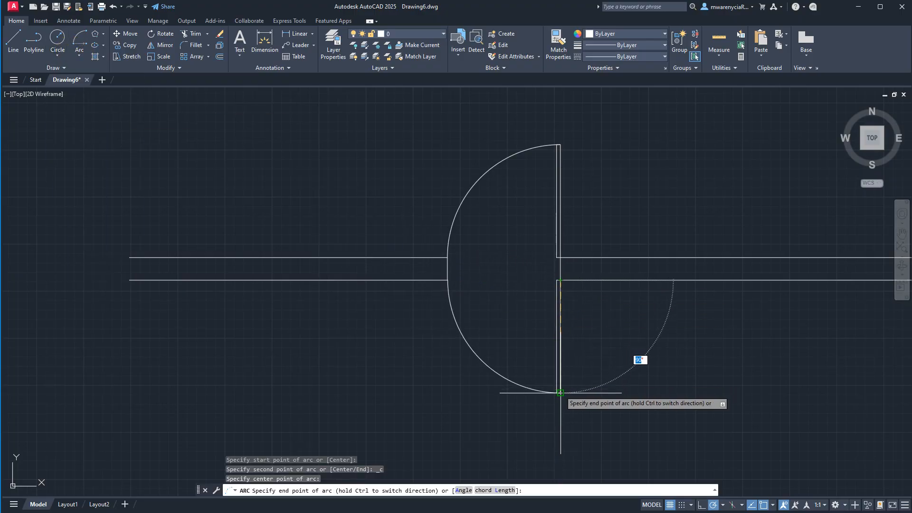
{"action": "key", "text": "Escape"}
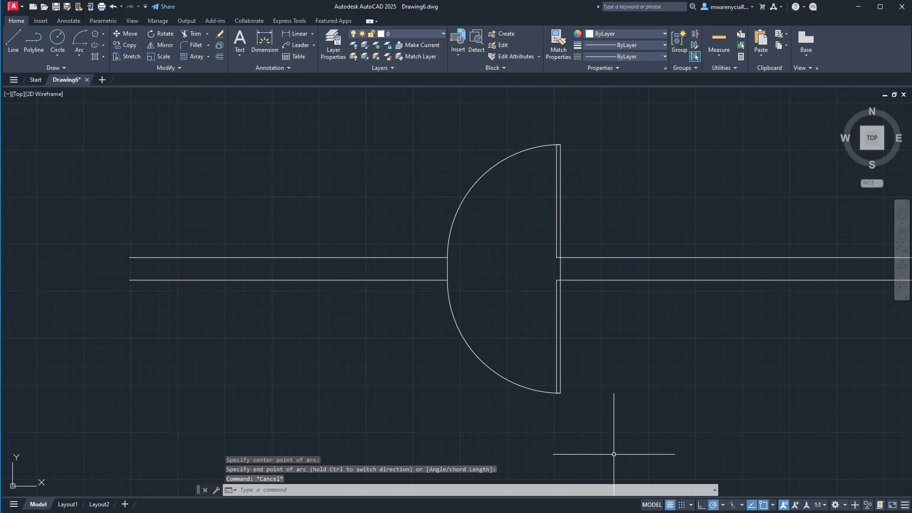
{"action": "scroll", "coordinate": [613, 451], "scroll_direction": "down", "scroll_amount": 8}
{"action": "middle_click_drag", "start_coordinate": [591, 423], "coordinate": [556, 215]}
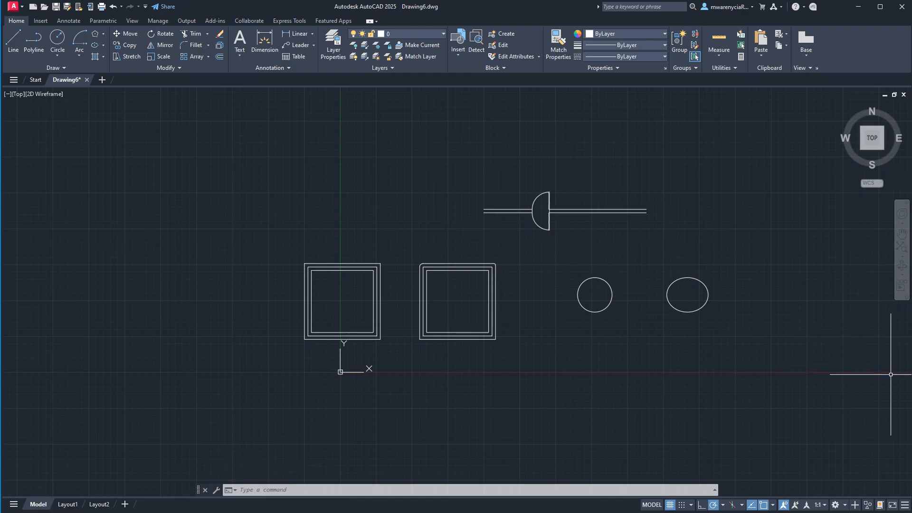
{"action": "left_click", "coordinate": [103, 35]}
{"action": "left_click", "coordinate": [107, 49]}
{"action": "middle_click_drag", "start_coordinate": [520, 279], "coordinate": [418, 229]}
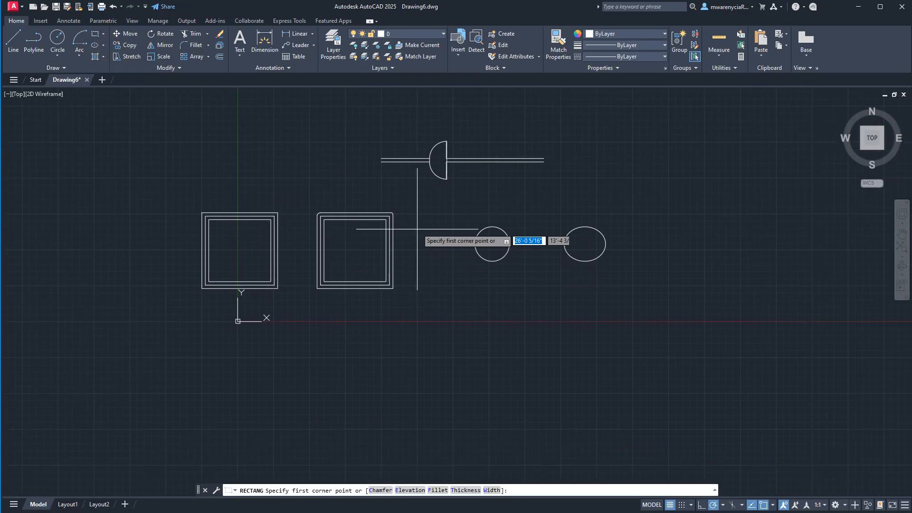
{"action": "key", "text": "Escape"}
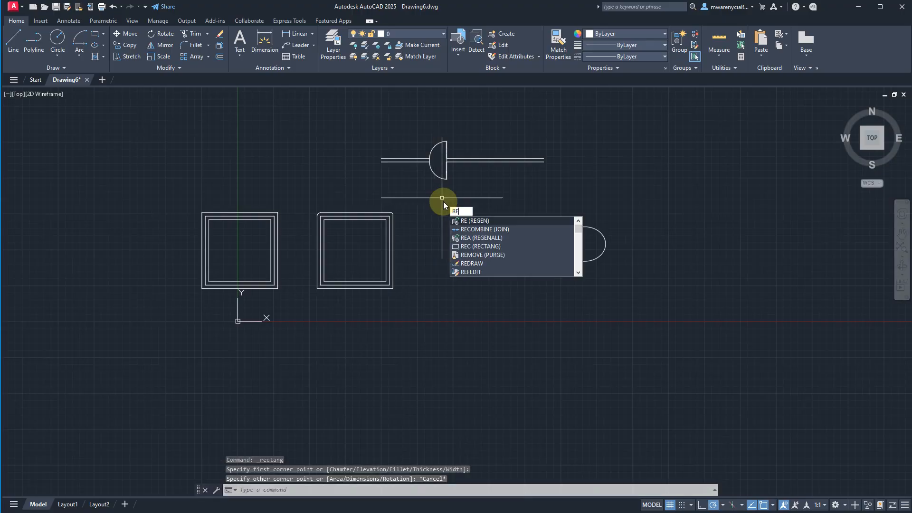
- Draw a rectangle about 8'-8" by 4'-8" between the right wall and the circle with the RECTANG command
{"action": "type", "text": "t"}
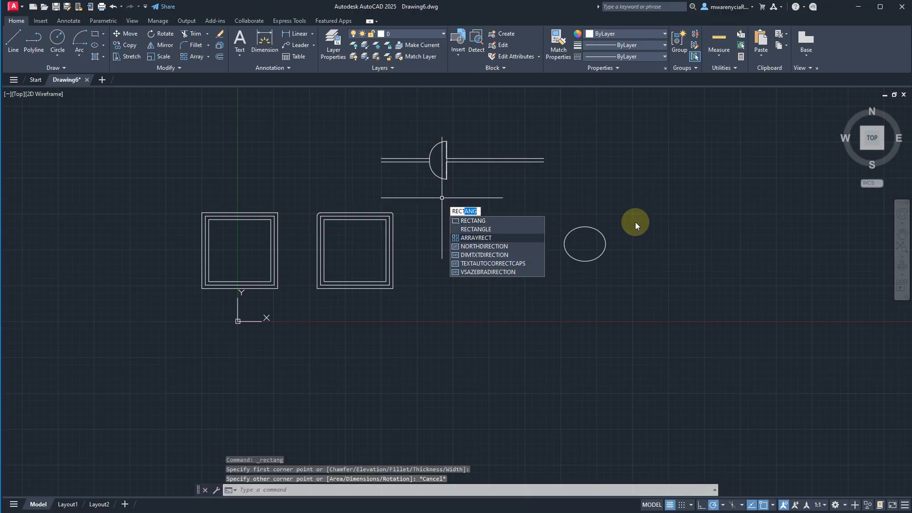
{"action": "left_click", "coordinate": [483, 220]}
{"action": "scroll", "coordinate": [475, 191], "scroll_direction": "up", "scroll_amount": 5}
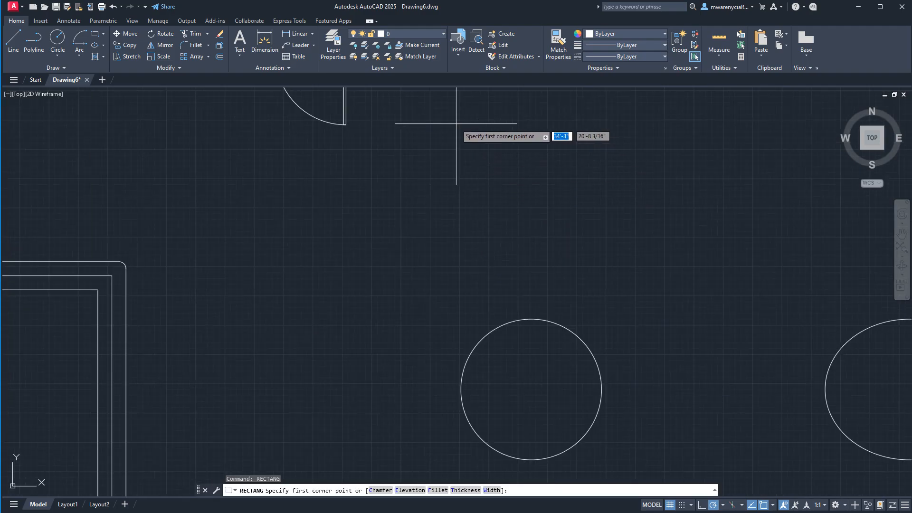
{"action": "scroll", "coordinate": [472, 97], "scroll_direction": "down", "scroll_amount": 4}
{"action": "left_click", "coordinate": [479, 123]}
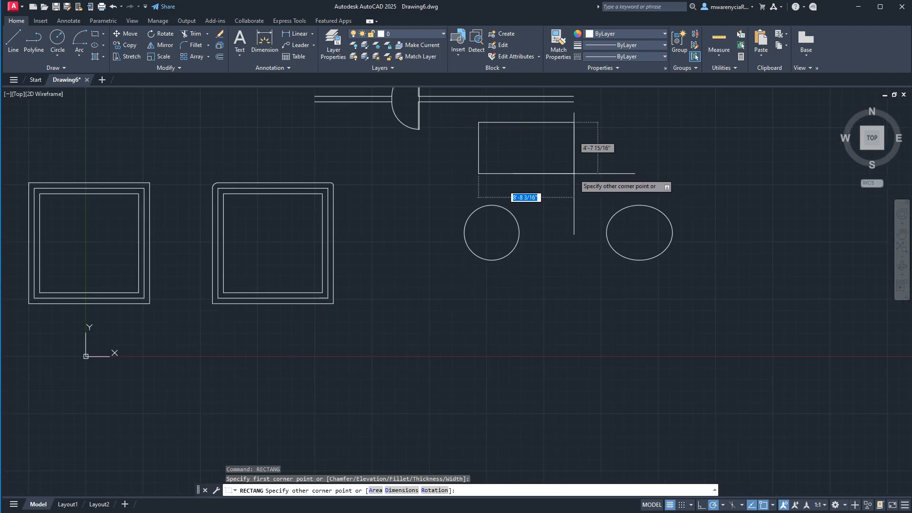
{"action": "left_click", "coordinate": [574, 174]}
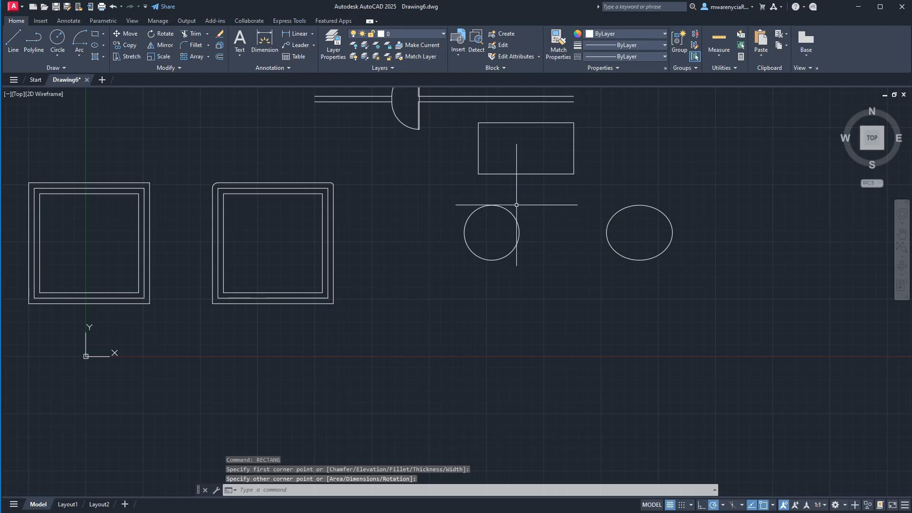
{"action": "left_click", "coordinate": [365, 201]}
{"action": "left_click", "coordinate": [408, 252]}
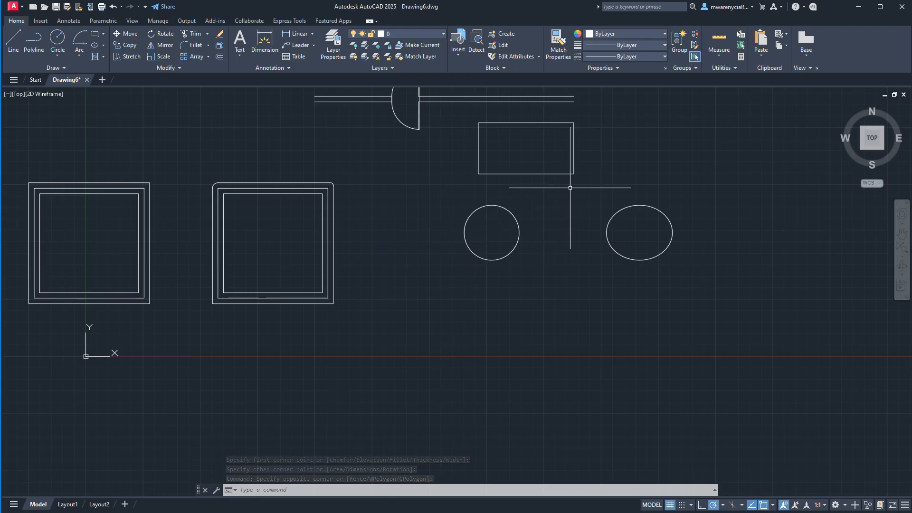
{"action": "key", "text": "Escape"}
- Explode the new rectangle below the right wall into separate lines and check its upper edge by selecting it
{"action": "middle_click_drag", "start_coordinate": [570, 188], "coordinate": [520, 299]}
{"action": "key", "text": "Escape"}
{"action": "left_click", "coordinate": [534, 301]}
{"action": "left_click", "coordinate": [501, 285]}
{"action": "scroll", "coordinate": [458, 264], "scroll_direction": "up", "scroll_amount": 4}
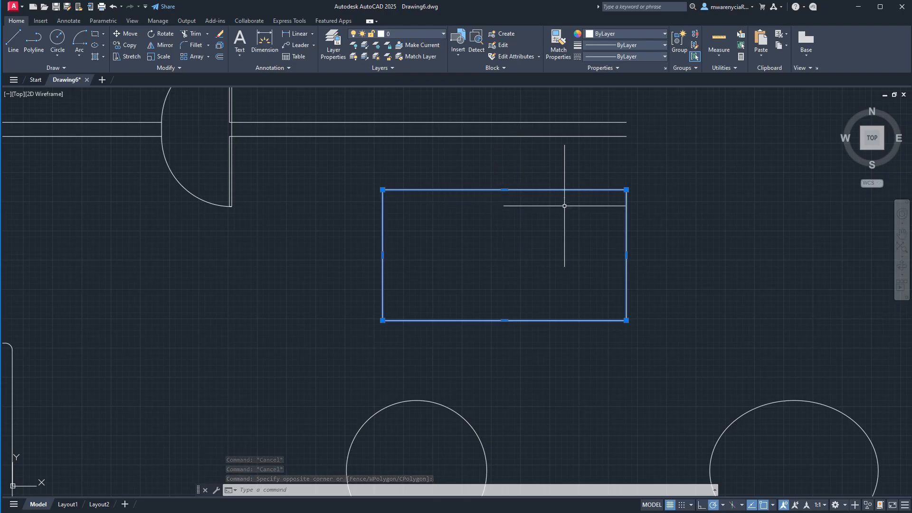
{"action": "type", "text": "expl"}
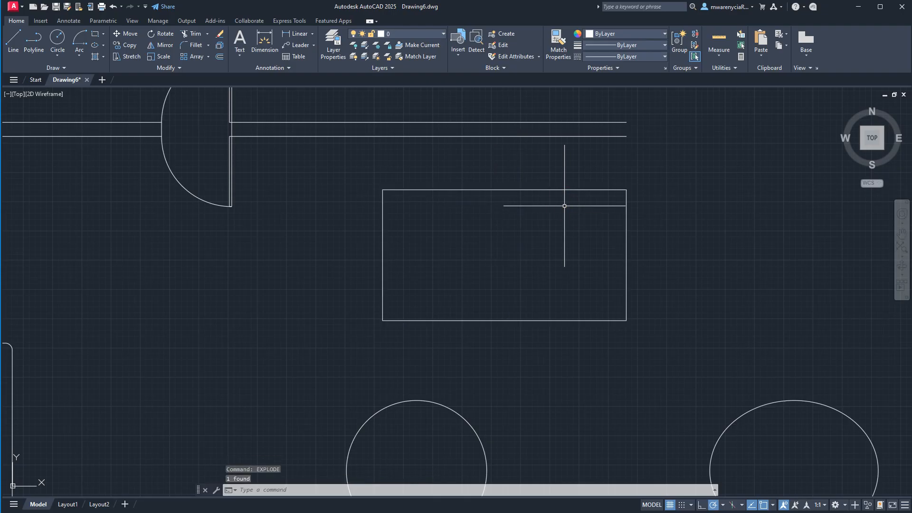
{"action": "left_click", "coordinate": [580, 206]}
{"action": "left_click", "coordinate": [533, 162]}
{"action": "key", "text": "Escape"}
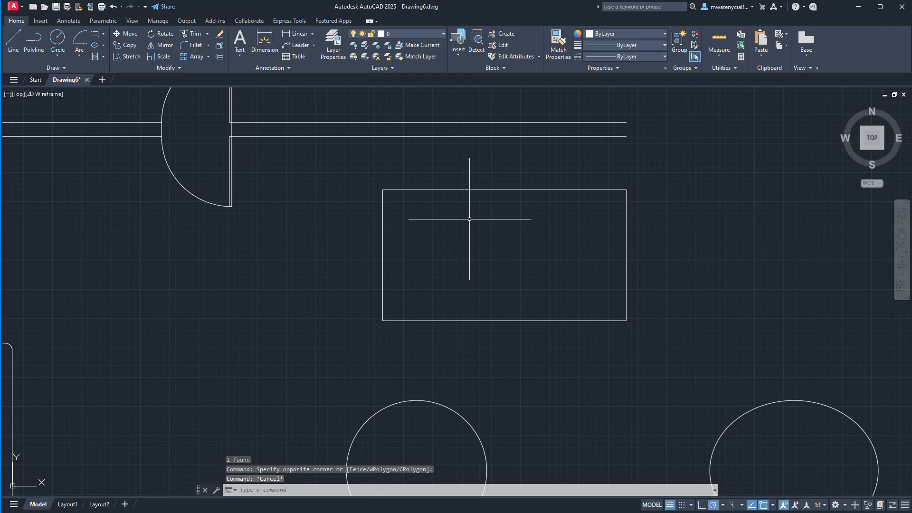
{"action": "scroll", "coordinate": [437, 310], "scroll_direction": "down", "scroll_amount": 3}
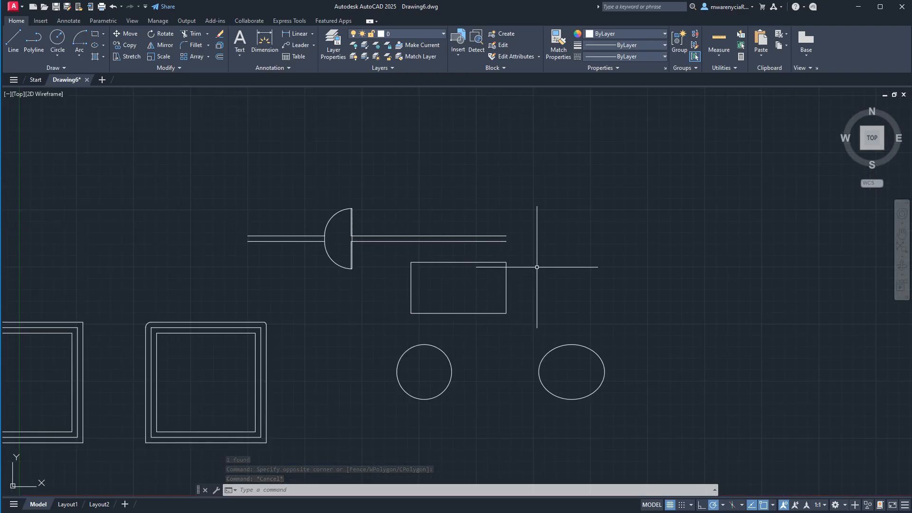
{"action": "left_click", "coordinate": [105, 38]}
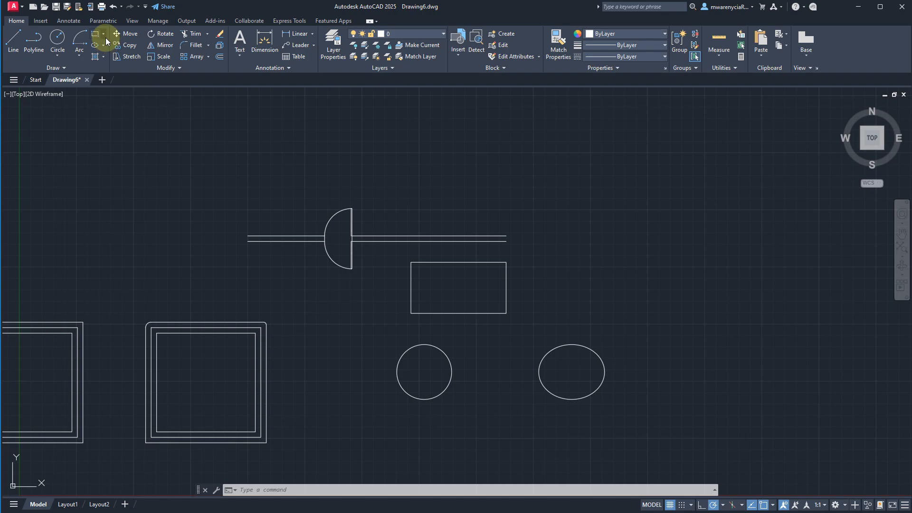
{"action": "left_click", "coordinate": [107, 66]}
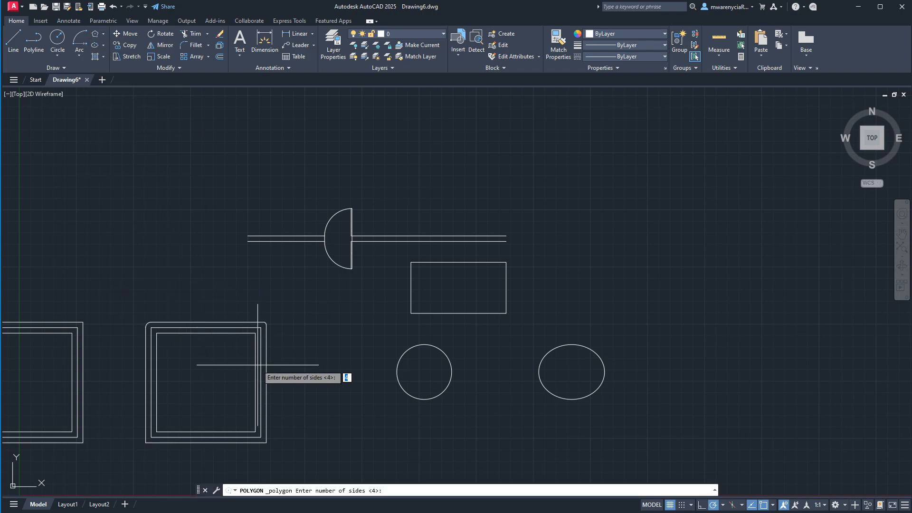
{"action": "key", "text": "Escape"}
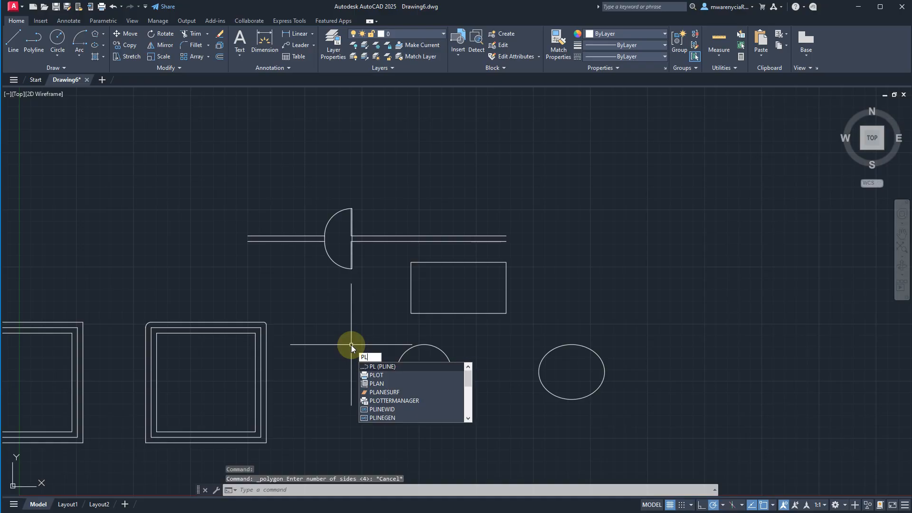
{"action": "key", "text": "BackSpace"}
{"action": "type", "text": "ol"}
{"action": "key", "text": "Return"}
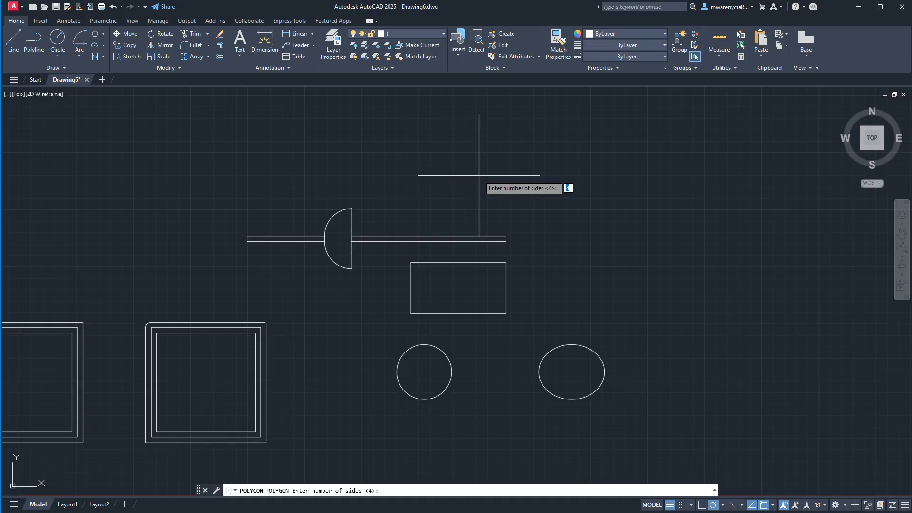
{"action": "type", "text": "6"}
{"action": "key", "text": "Return"}
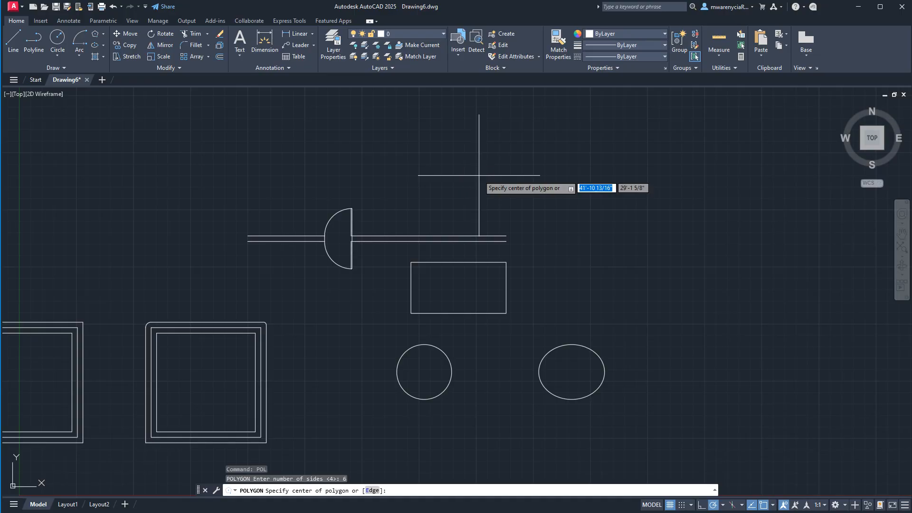
{"action": "left_click", "coordinate": [655, 251]}
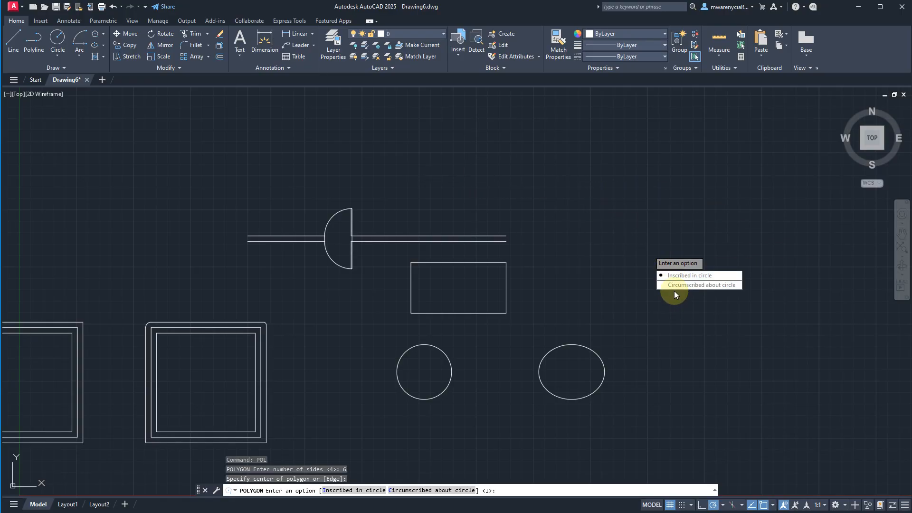
{"action": "key", "text": "Escape"}
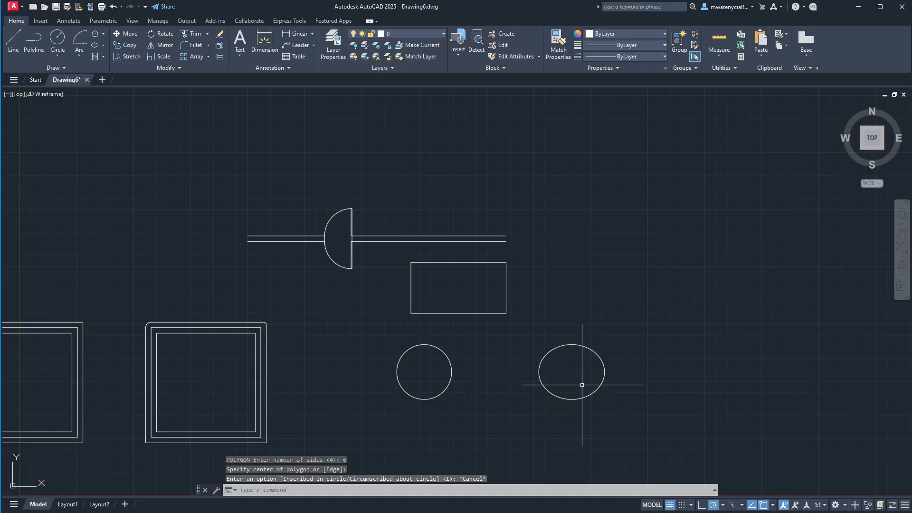
- Draw a circle with a 4' radius to the right of the ellipse, level with its center
{"action": "mouse_move", "coordinate": [614, 426]}
{"action": "middle_mouse_down"}
{"action": "mouse_move", "coordinate": [468, 228]}
{"action": "mouse_move", "coordinate": [433, 308]}
{"action": "middle_mouse_up"}
{"action": "type", "text": "c"}
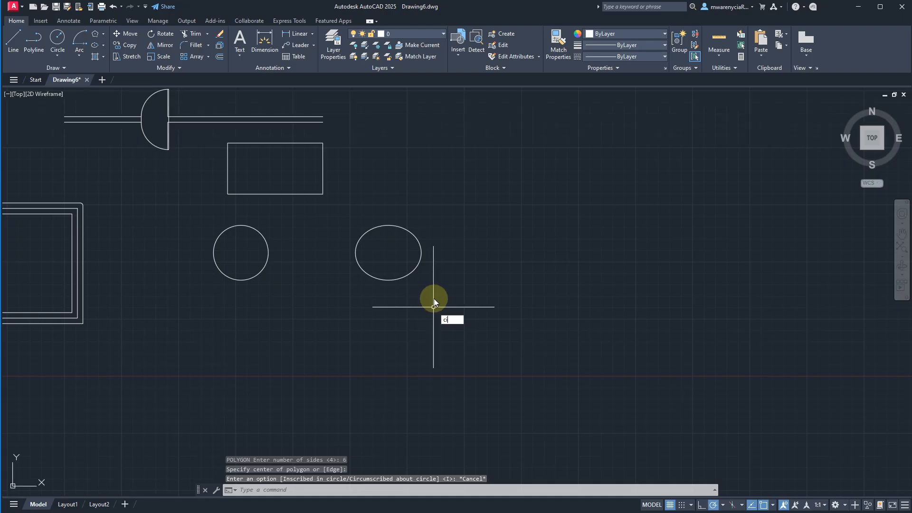
{"action": "key", "text": "Return"}
{"action": "left_click", "coordinate": [542, 252]}
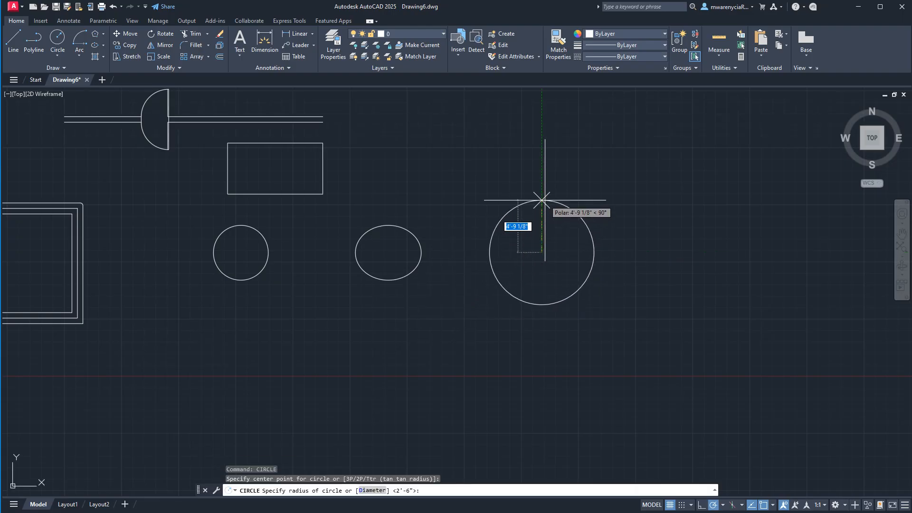
{"action": "type", "text": "4'"}
{"action": "key", "text": "Return"}
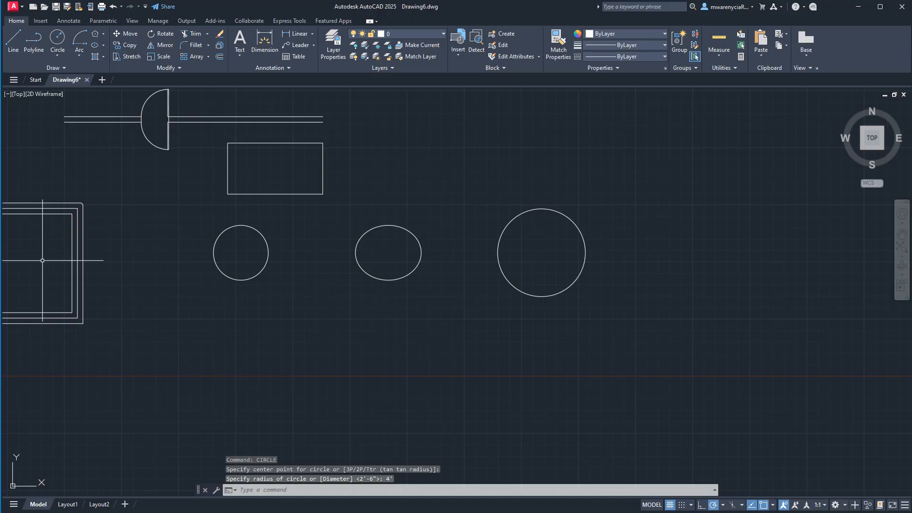
{"action": "left_click", "coordinate": [102, 397]}
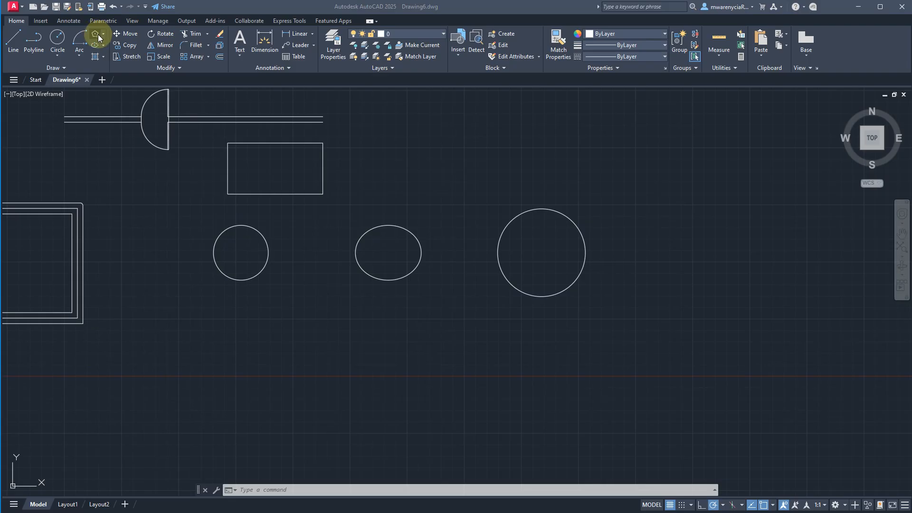
- Draw a six-sided polygon inscribed in the new circle, centered on the circle's center, with a 4' radius
{"action": "scroll", "coordinate": [539, 258], "scroll_direction": "up", "scroll_amount": 4}
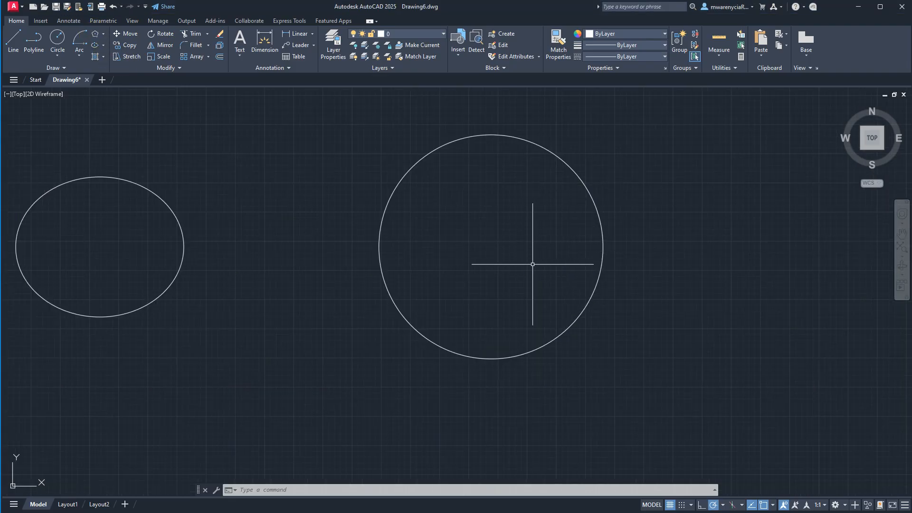
{"action": "left_click", "coordinate": [95, 34]}
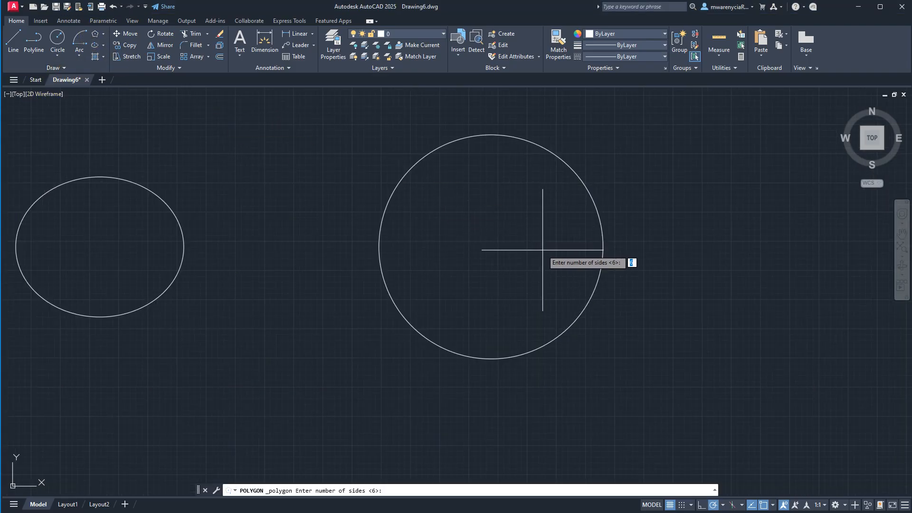
{"action": "key", "text": "Return"}
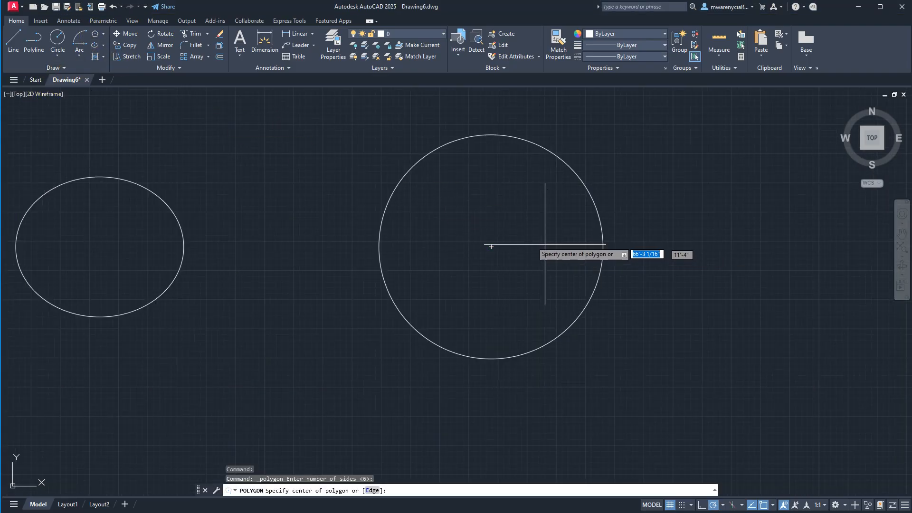
{"action": "left_click", "coordinate": [493, 247]}
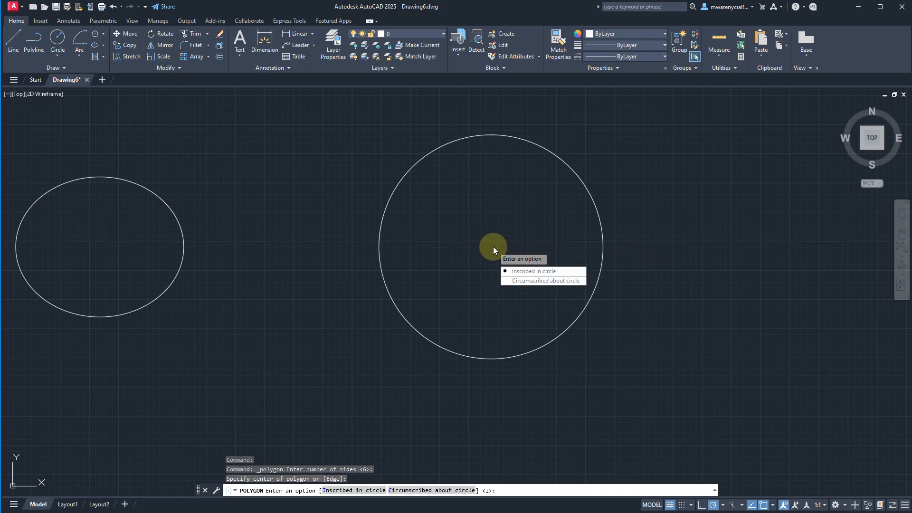
{"action": "left_click", "coordinate": [527, 271]}
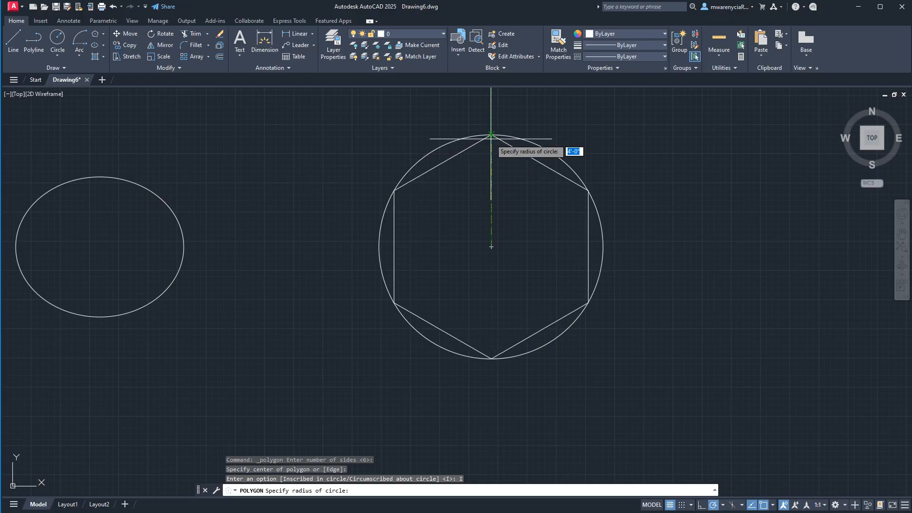
{"action": "type", "text": "4"}
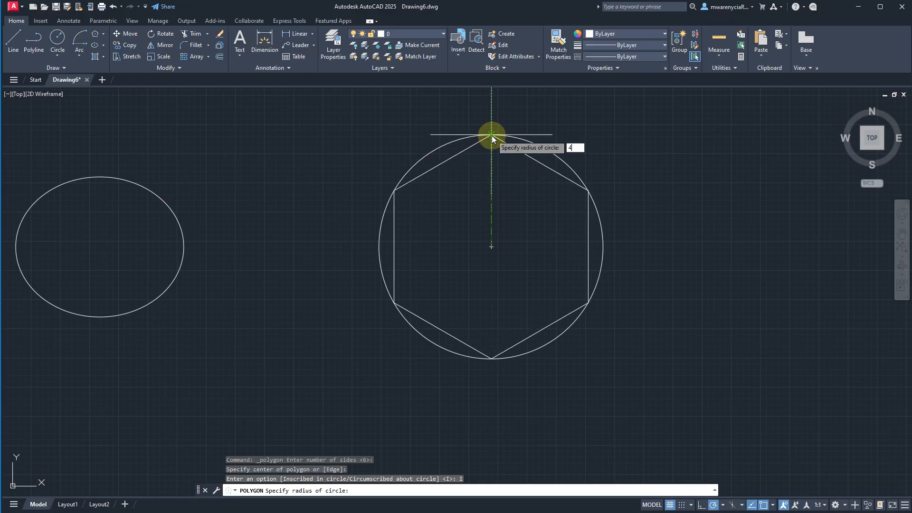
{"action": "type", "text": "'"}
{"action": "key", "text": "Return"}
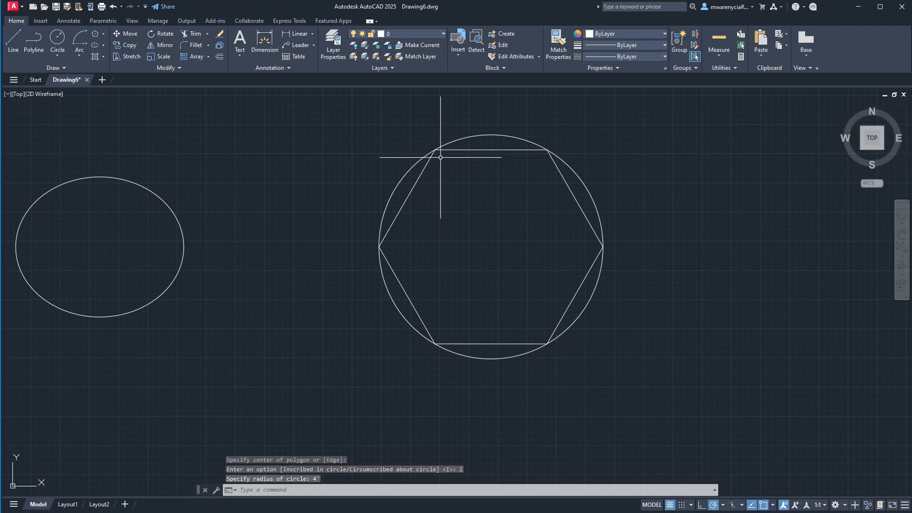
- Draw a six-sided polygon circumscribed about the same circle, from its center out to its upper quadrant with a 4' radius
{"action": "key", "text": "Return"}
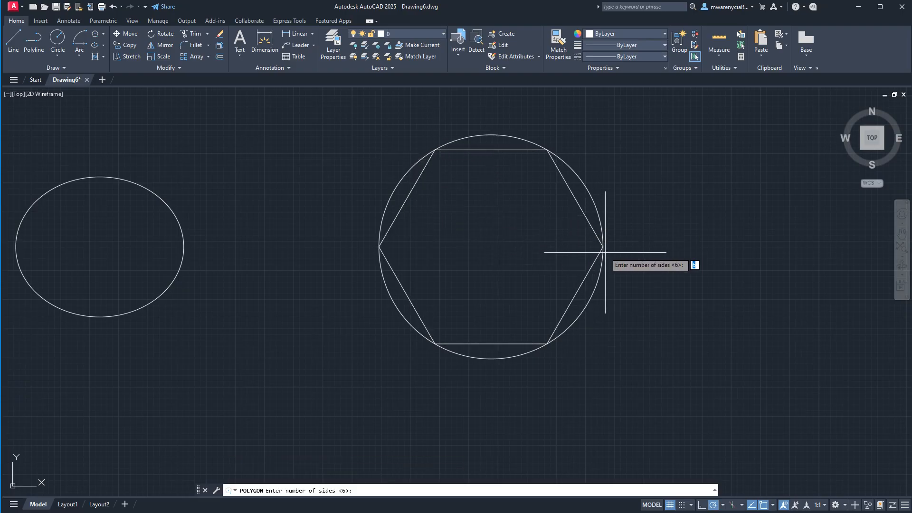
{"action": "key", "text": "Return"}
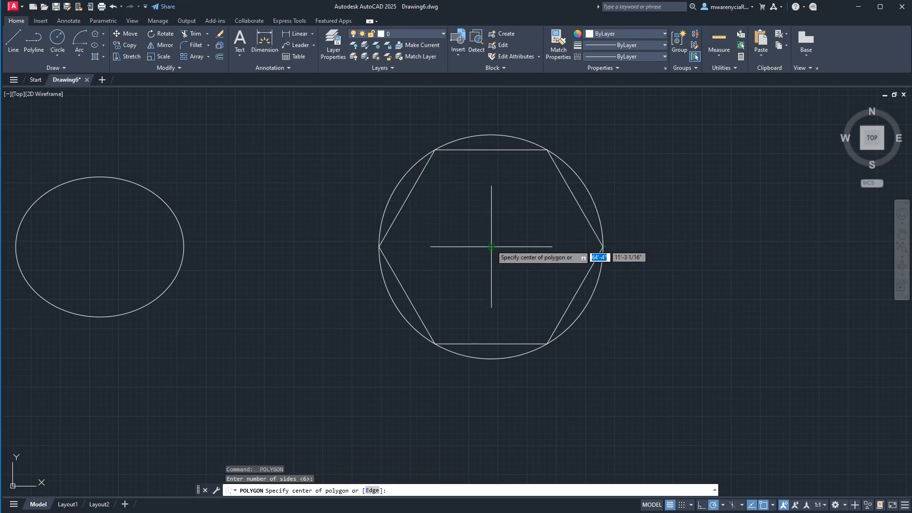
{"action": "left_click", "coordinate": [517, 253]}
{"action": "left_click", "coordinate": [526, 280]}
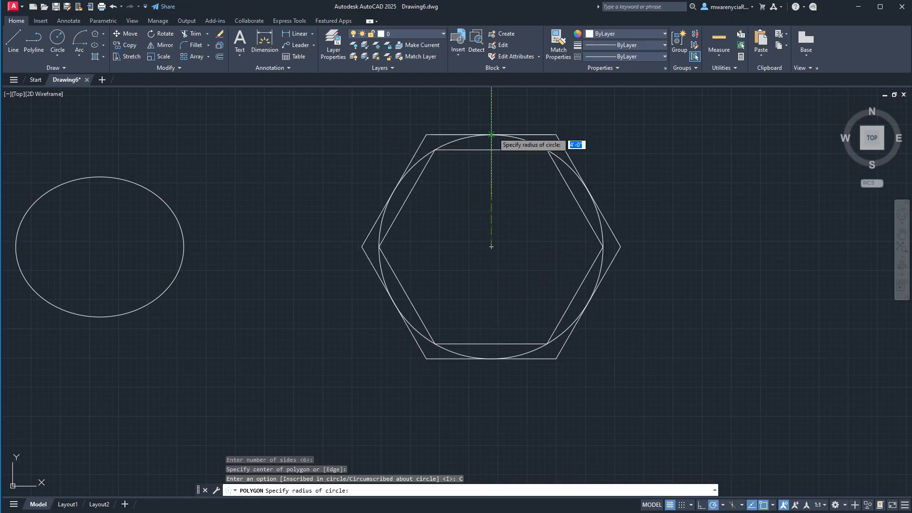
{"action": "key", "text": "Escape"}
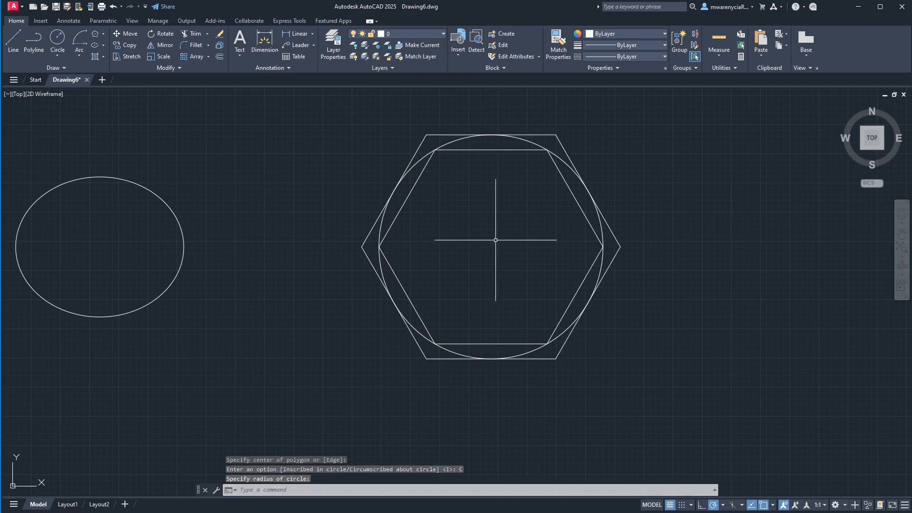
- Select the inner hexagon to inspect its side lengths and vertex grip options, and clear the selection
{"action": "left_click", "coordinate": [459, 148]}
{"action": "left_click", "coordinate": [447, 169]}
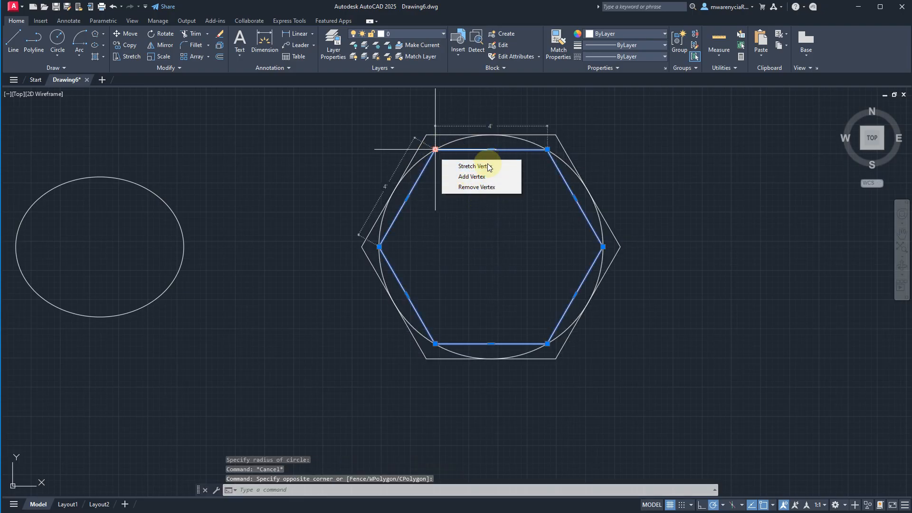
{"action": "key", "text": "Escape"}
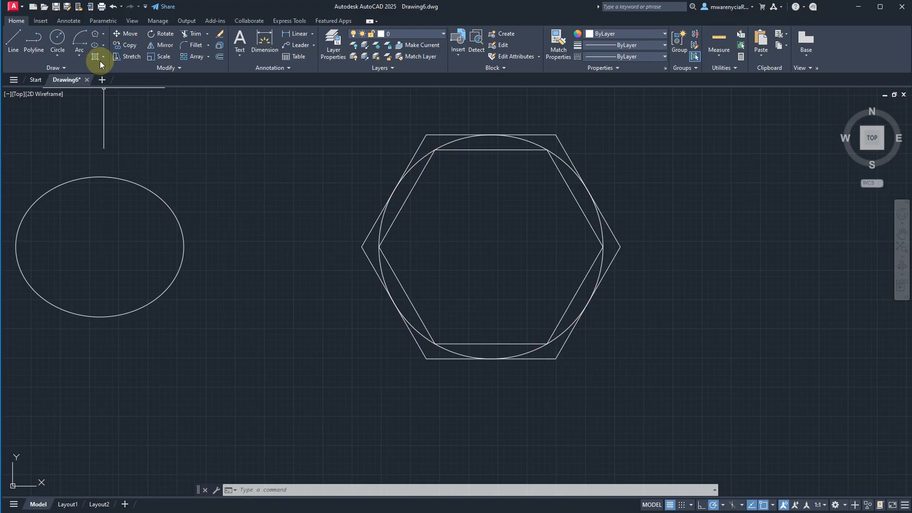
{"action": "left_click", "coordinate": [247, 161]}
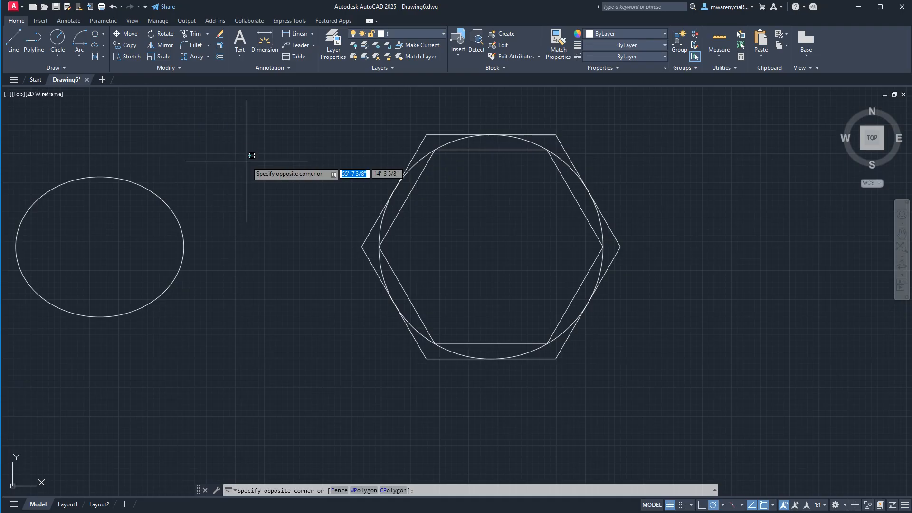
{"action": "key", "text": "Escape"}
{"action": "key", "text": "Escape"}
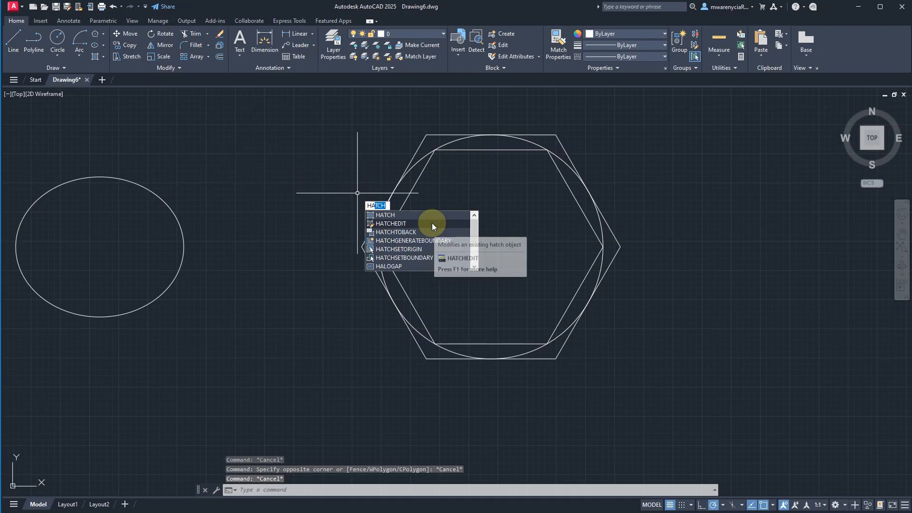
- Start the Hatch command, fill the inner hexagon, and undo that fill while keeping the command active
{"action": "left_click", "coordinate": [400, 215]}
{"action": "left_click", "coordinate": [555, 213]}
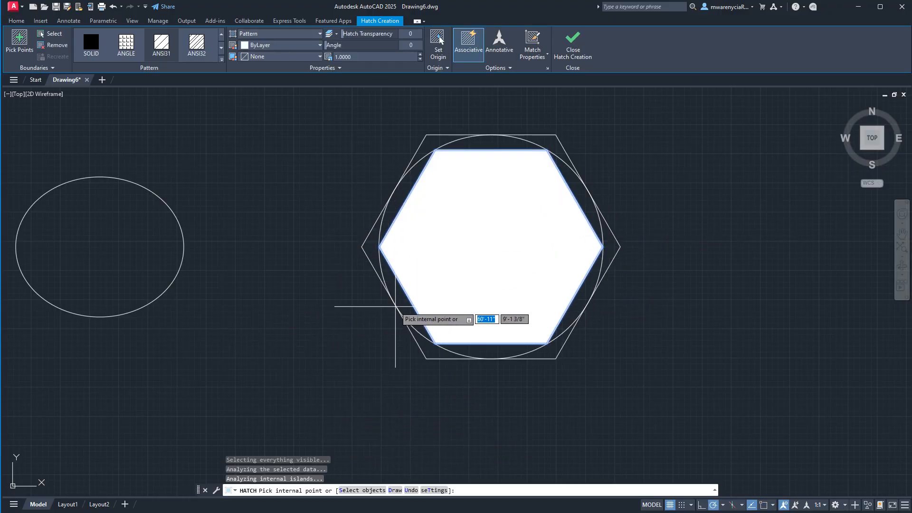
{"action": "key", "text": "ctrl+z"}
- Try several hatch patterns, ending with AR-B88, and preview it inside the inner hexagon
{"action": "scroll", "coordinate": [285, 321], "scroll_direction": "down", "scroll_amount": 1}
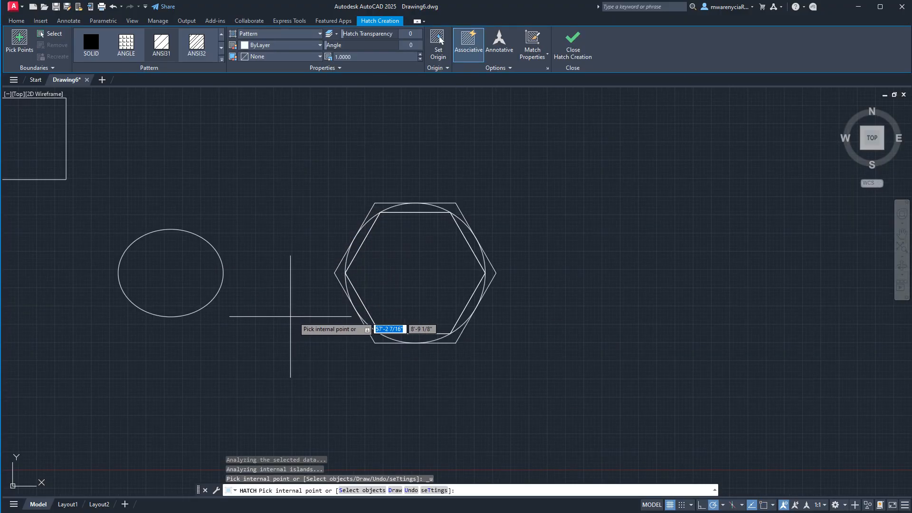
{"action": "scroll", "coordinate": [414, 342], "scroll_direction": "down", "scroll_amount": 2}
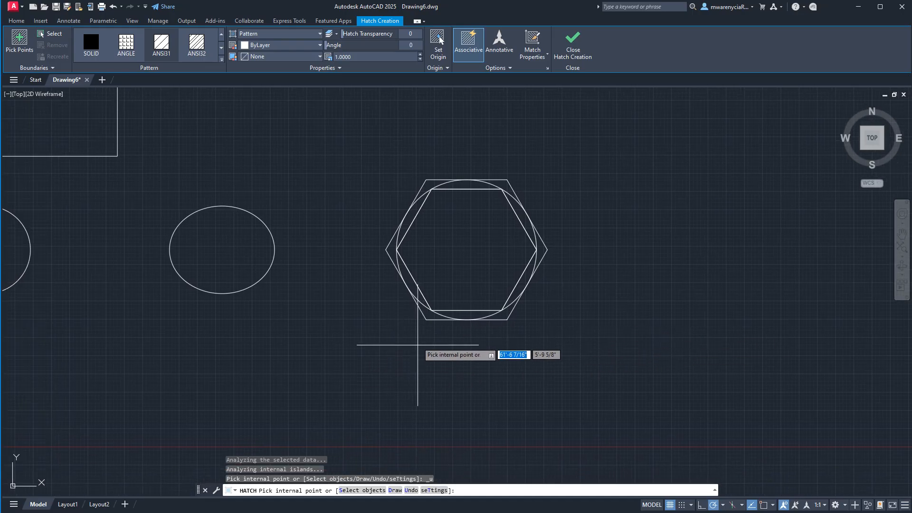
{"action": "scroll", "coordinate": [420, 338], "scroll_direction": "up", "scroll_amount": 2}
{"action": "left_click", "coordinate": [196, 43]}
{"action": "left_click", "coordinate": [126, 43]}
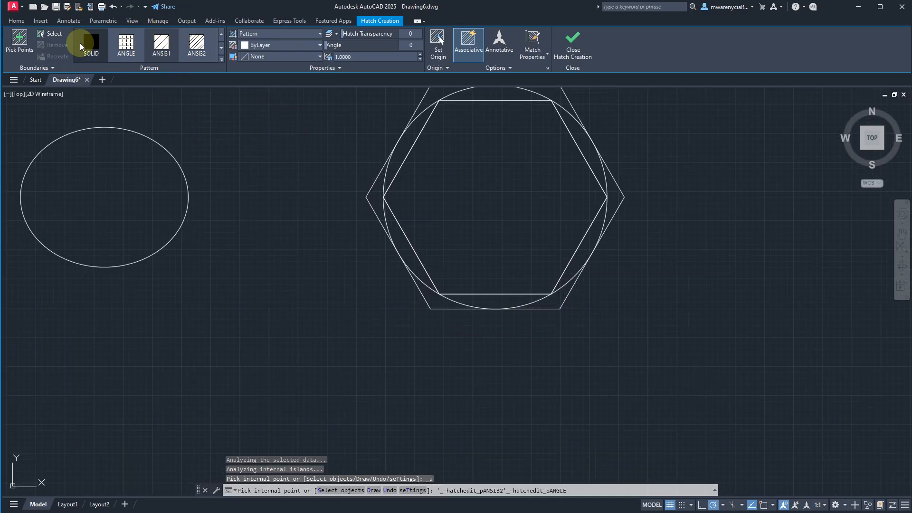
{"action": "left_click", "coordinate": [136, 45]}
{"action": "left_click", "coordinate": [147, 54]}
{"action": "scroll", "coordinate": [147, 51], "scroll_direction": "down", "scroll_amount": 3}
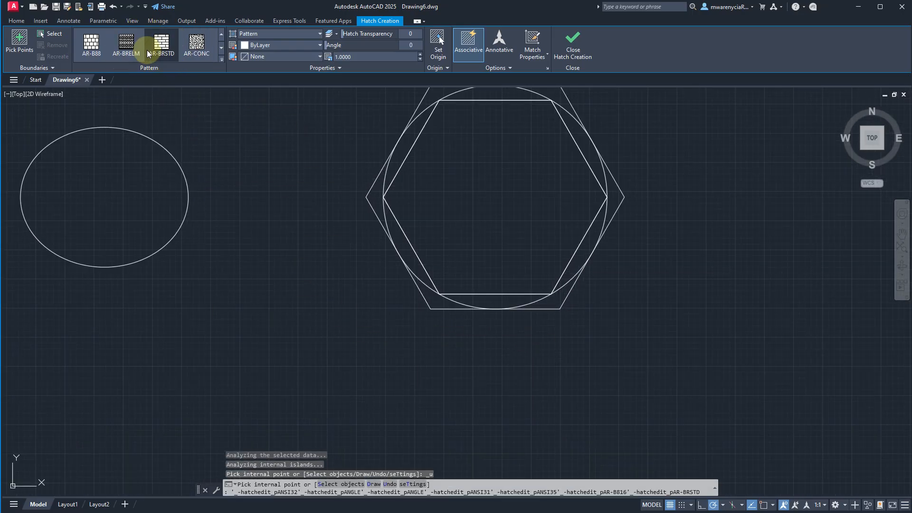
{"action": "left_click", "coordinate": [93, 49]}
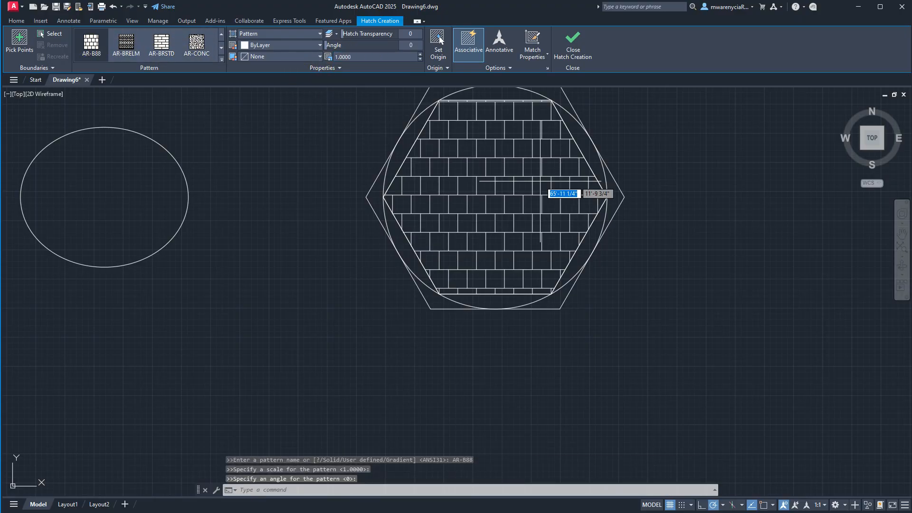
- Change the hatch pattern to AR-BRSTD and set its scale to 5
{"action": "left_click", "coordinate": [162, 43]}
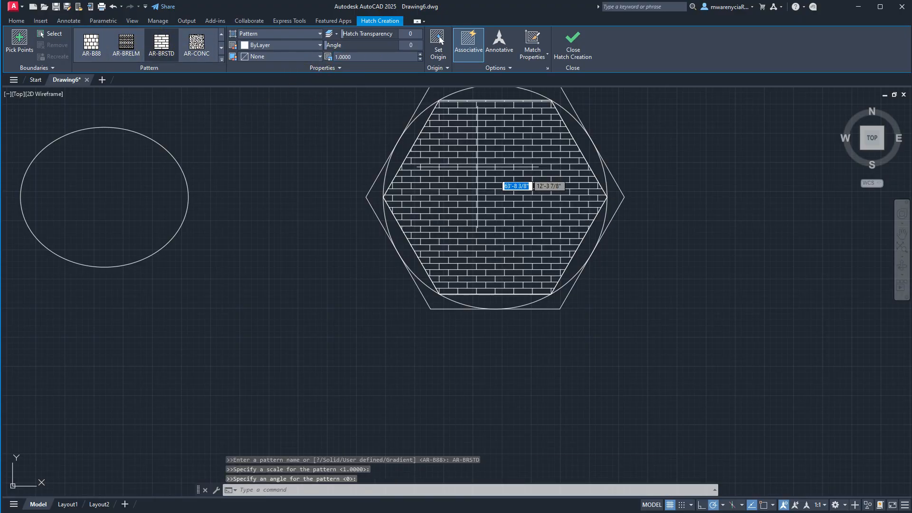
{"action": "left_click", "coordinate": [362, 57]}
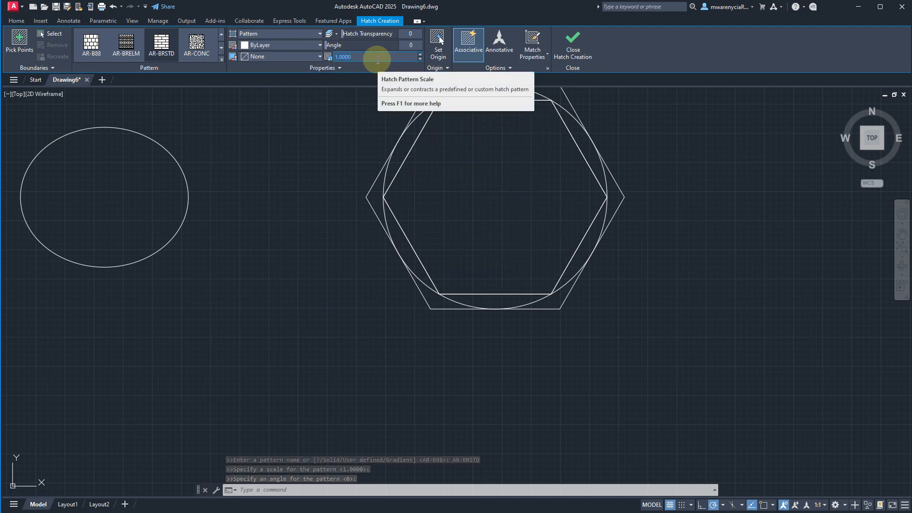
{"action": "type", "text": "5"}
{"action": "key", "text": "Return"}
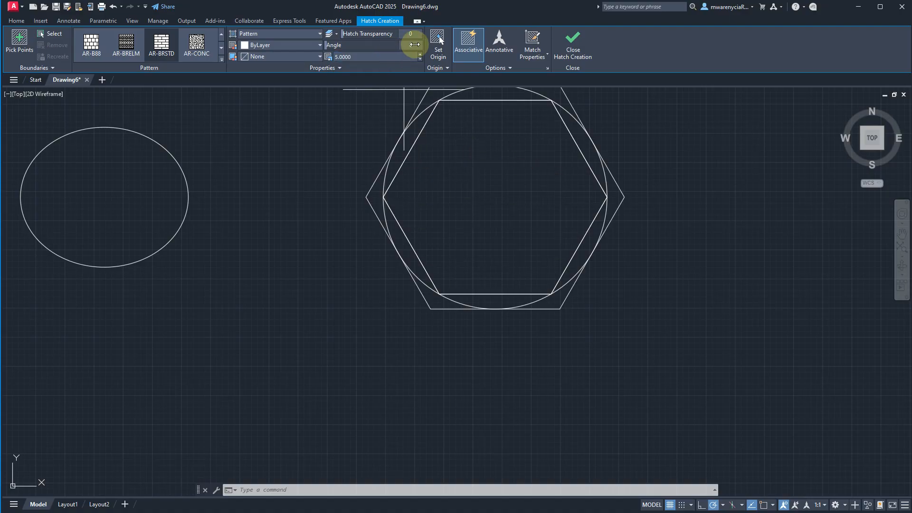
- Set the hatch angle to 37 degrees and fill the inner hexagon with the pattern
{"action": "left_click_drag", "start_coordinate": [386, 46], "coordinate": [414, 46]}
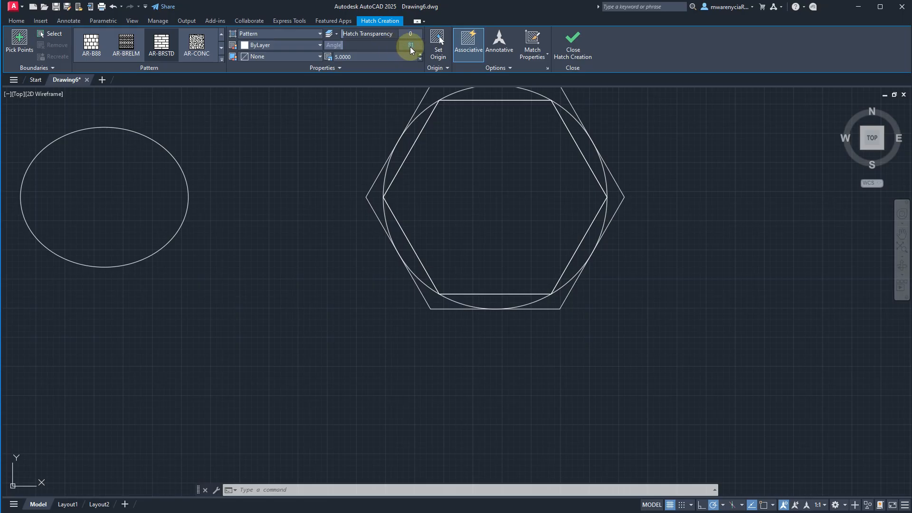
{"action": "left_click_drag", "start_coordinate": [404, 45], "coordinate": [375, 45]}
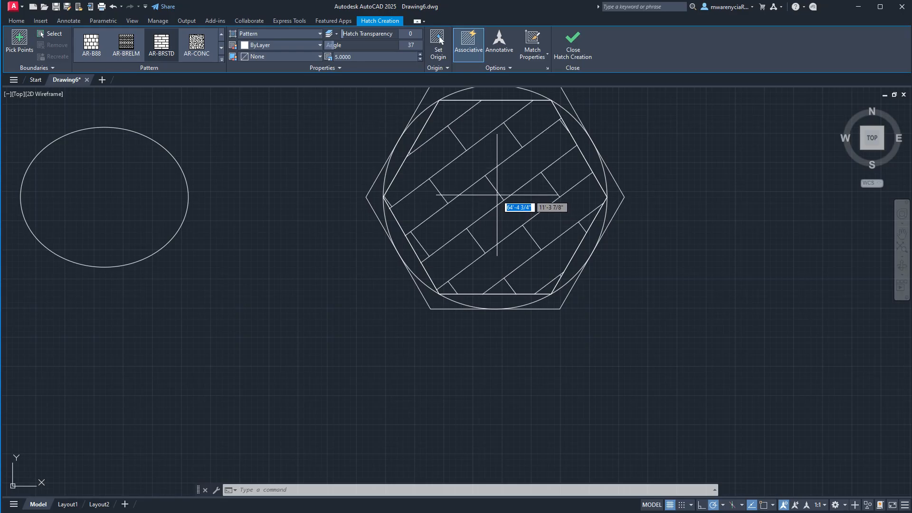
{"action": "left_click", "coordinate": [497, 194]}
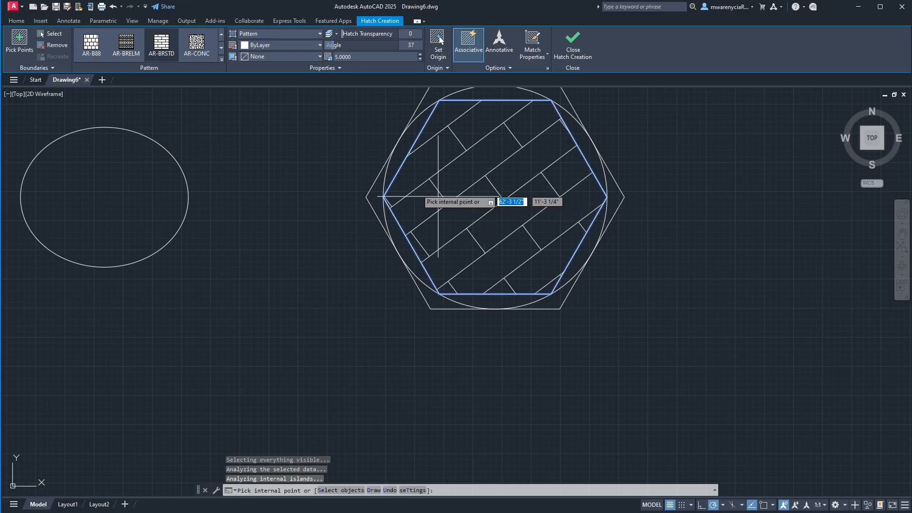
- Finish the brick hatch, start a new one with the SOLID pattern, and fill the two upper corner gaps between circle and outer hexagon
{"action": "left_click", "coordinate": [583, 47]}
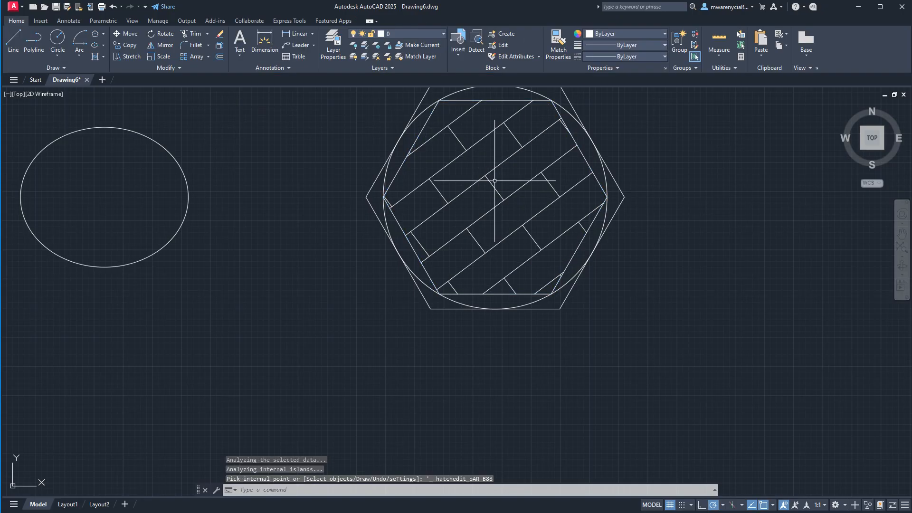
{"action": "left_click", "coordinate": [96, 60]}
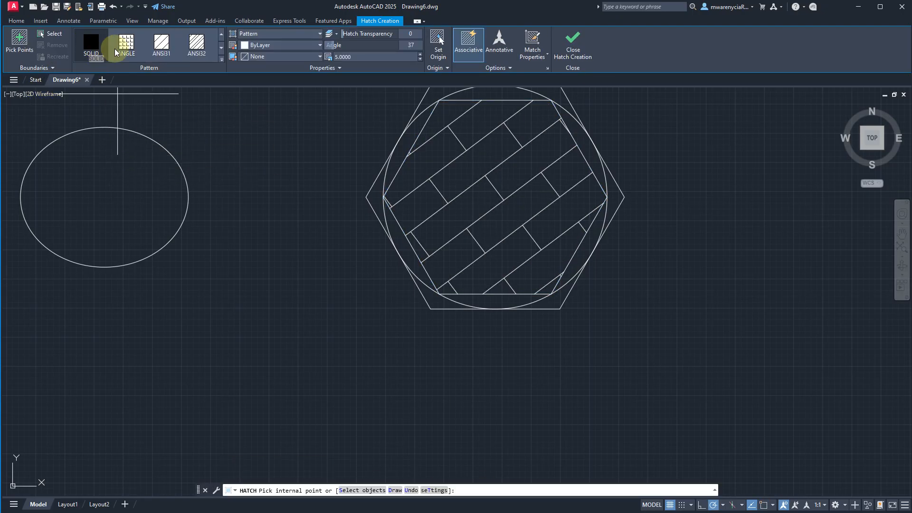
{"action": "left_click", "coordinate": [93, 44]}
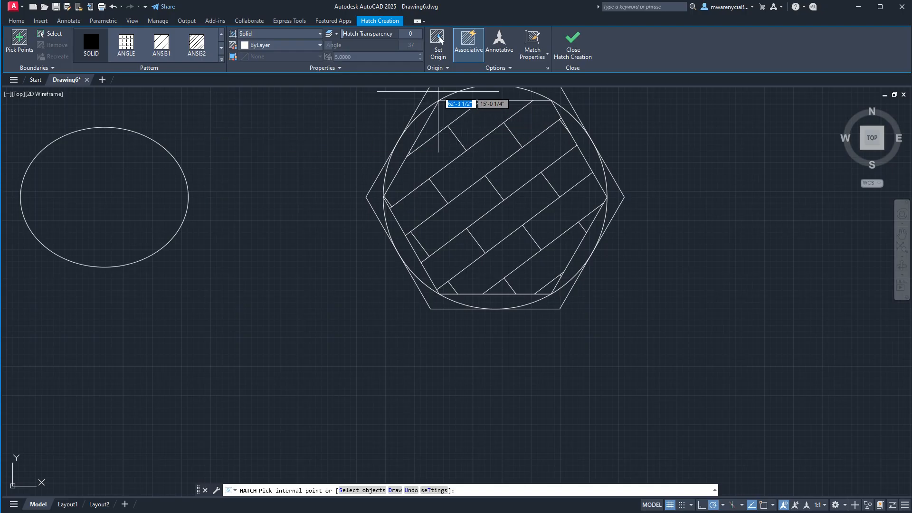
{"action": "scroll", "coordinate": [427, 147], "scroll_direction": "up", "scroll_amount": 3}
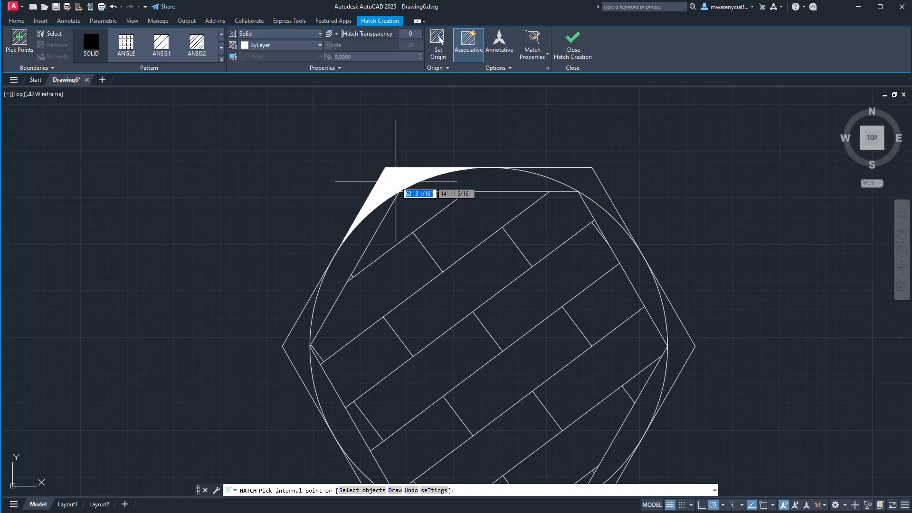
{"action": "left_click", "coordinate": [395, 181]}
{"action": "left_click", "coordinate": [569, 174]}
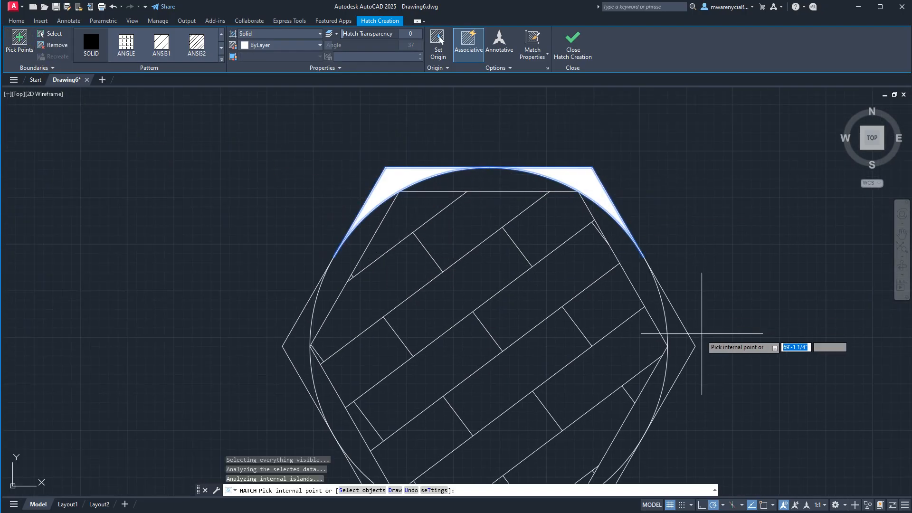
- Fill the remaining four corner gaps between the circle and the outer hexagon and finish the solid hatch
{"action": "left_click", "coordinate": [680, 346]}
{"action": "middle_click_drag", "start_coordinate": [681, 345], "coordinate": [650, 144]}
{"action": "left_click", "coordinate": [552, 315]}
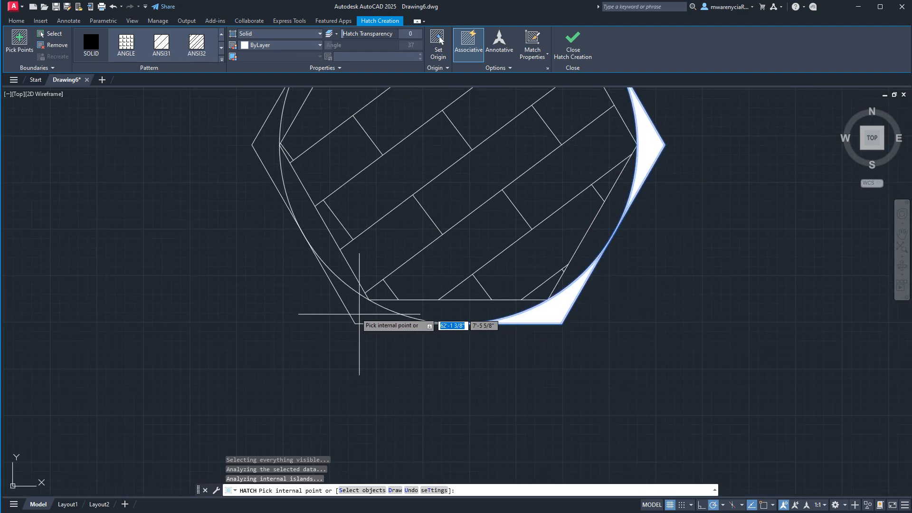
{"action": "left_click", "coordinate": [353, 311]}
{"action": "left_click", "coordinate": [267, 144]}
{"action": "middle_click_drag", "start_coordinate": [268, 145], "coordinate": [265, 207]}
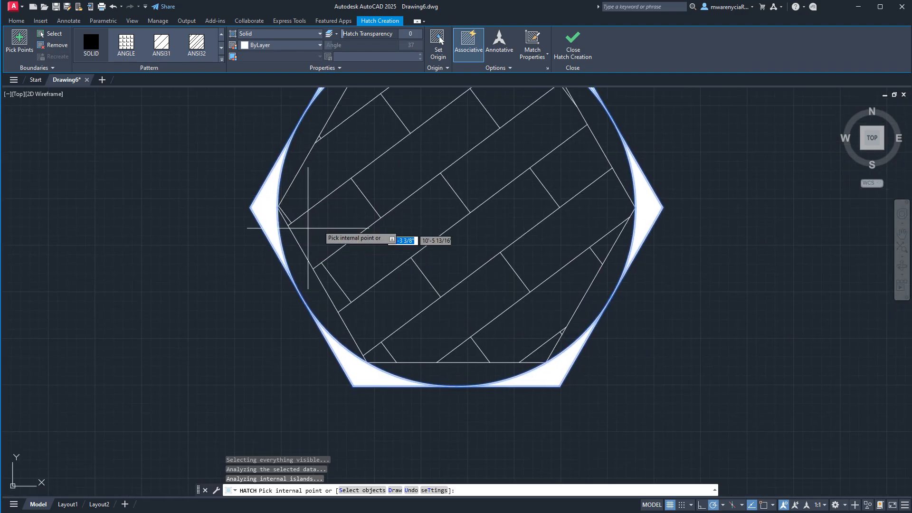
{"action": "left_click", "coordinate": [582, 52]}
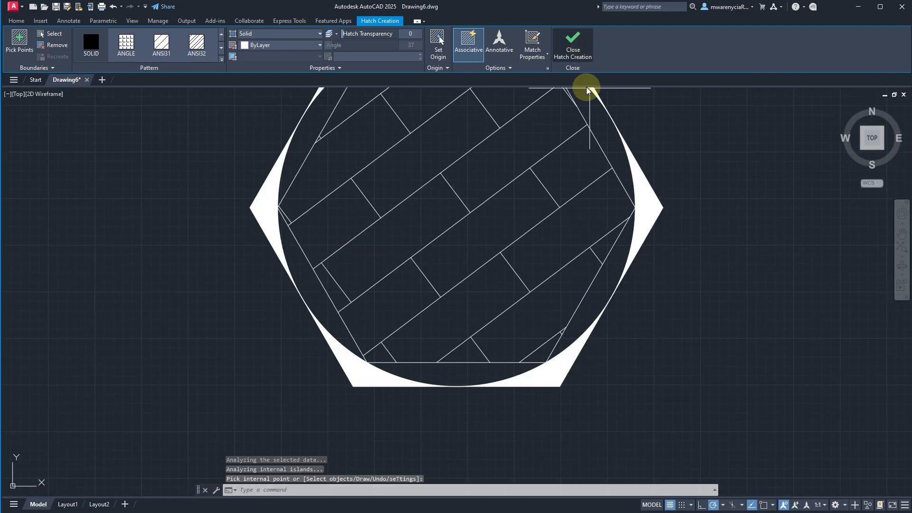
- Select the solid corner hatch to examine which filled areas belong to it, and clear the selection
{"action": "left_click", "coordinate": [649, 223]}
{"action": "scroll", "coordinate": [648, 223], "scroll_direction": "down", "scroll_amount": 4}
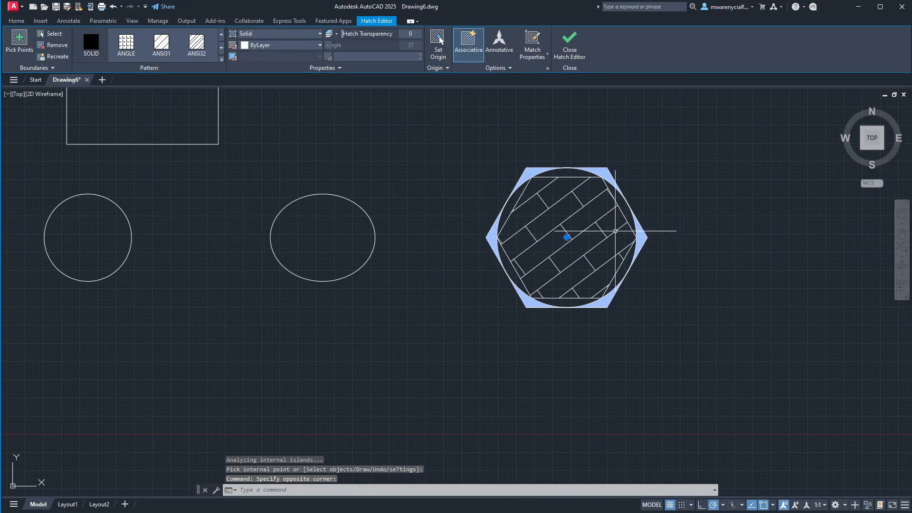
{"action": "key", "text": "Escape"}
{"action": "key", "text": "Escape"}
{"action": "key", "text": "Escape"}
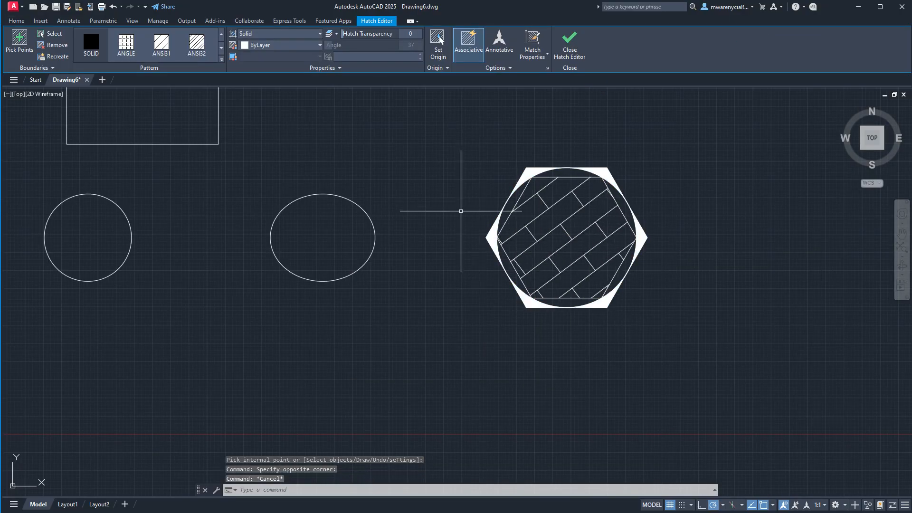
- Fill the ellipse with a solid hatch
{"action": "type", "text": "h"}
{"action": "key", "text": "Return"}
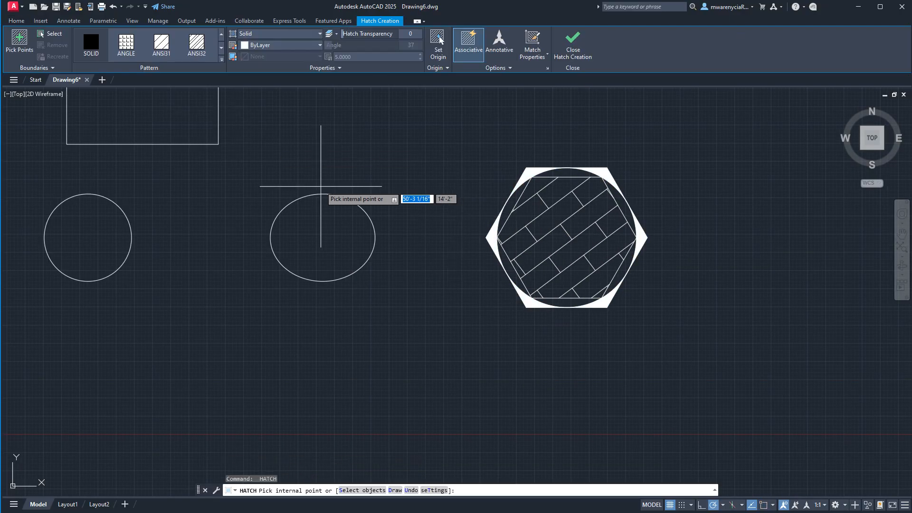
{"action": "left_click", "coordinate": [311, 234]}
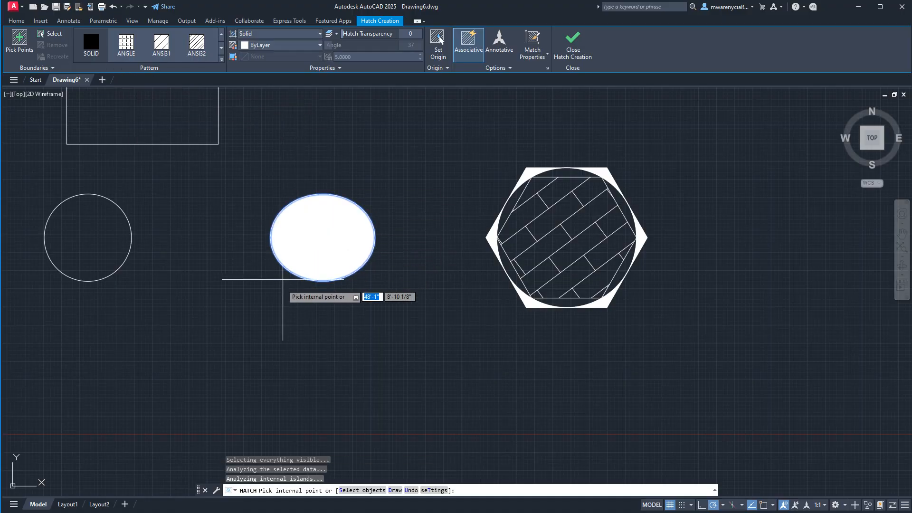
{"action": "key", "text": "Return"}
{"action": "key", "text": "Return"}
{"action": "left_click", "coordinate": [556, 237]}
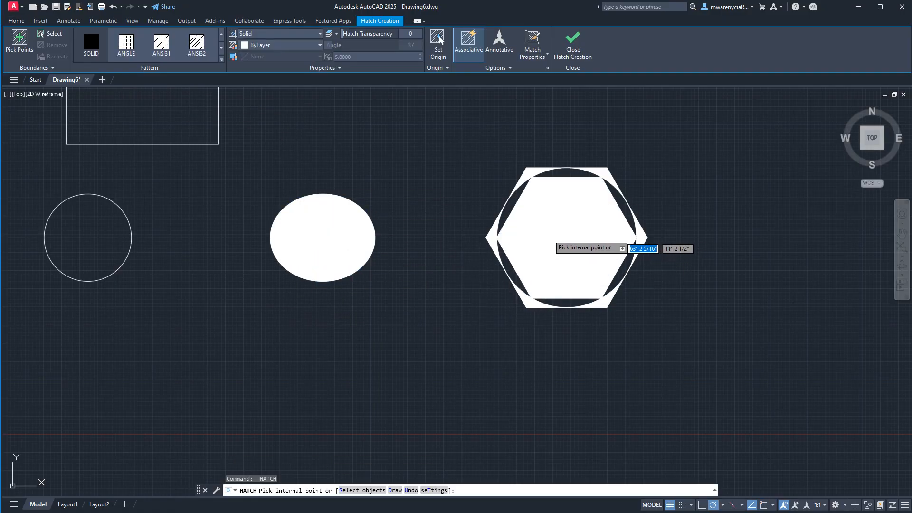
{"action": "key", "text": "Escape"}
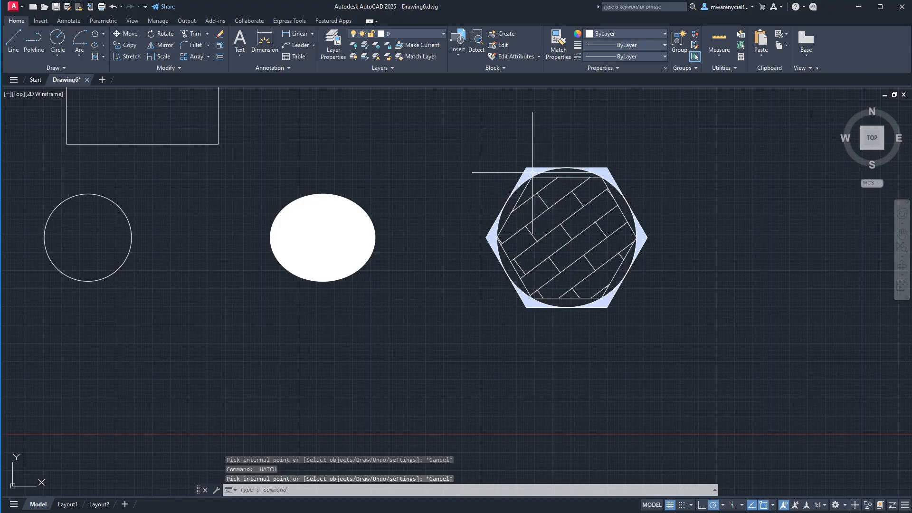
{"action": "left_click", "coordinate": [275, 251]}
{"action": "key", "text": "Escape"}
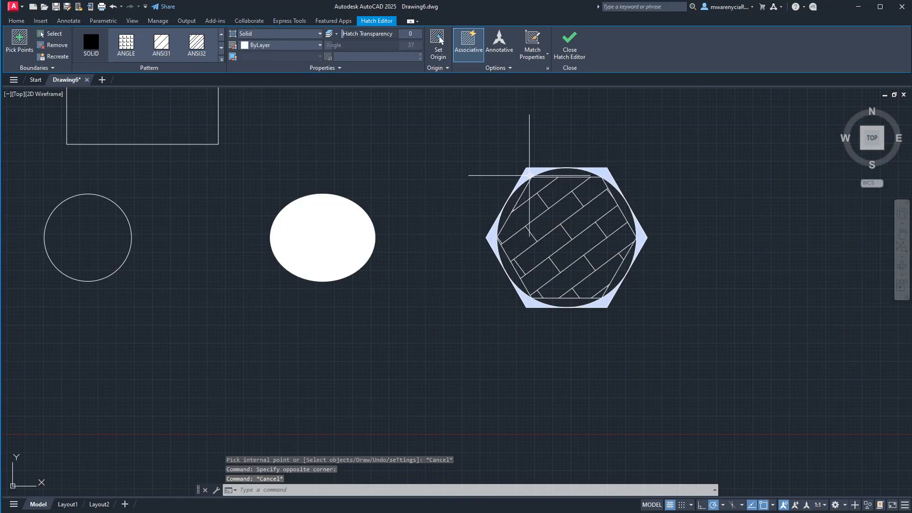
- Try to explode the solid hatch in the corners between the circle and the outer hexagon
{"action": "left_click", "coordinate": [530, 174]}
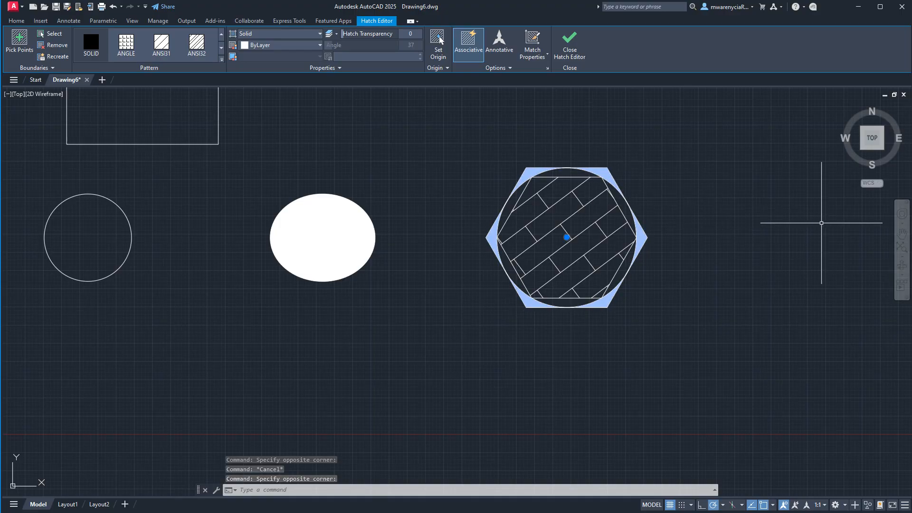
{"action": "left_click", "coordinate": [822, 223]}
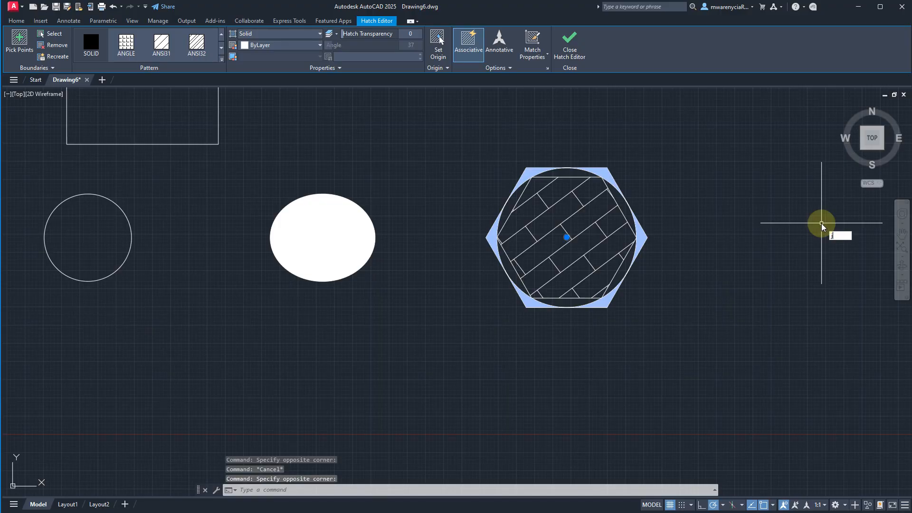
{"action": "key", "text": "Return"}
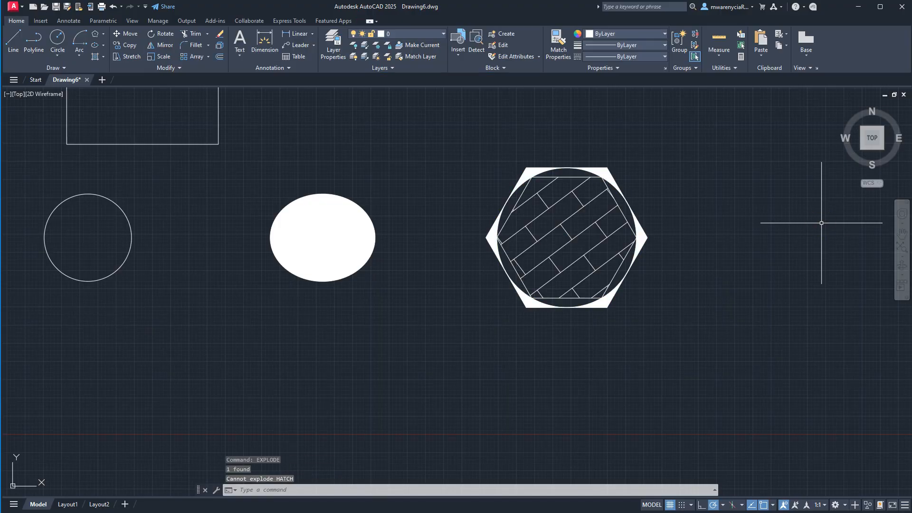
- Select the solid hatch in the outer hexagon's corners again
{"action": "left_click", "coordinate": [641, 241]}
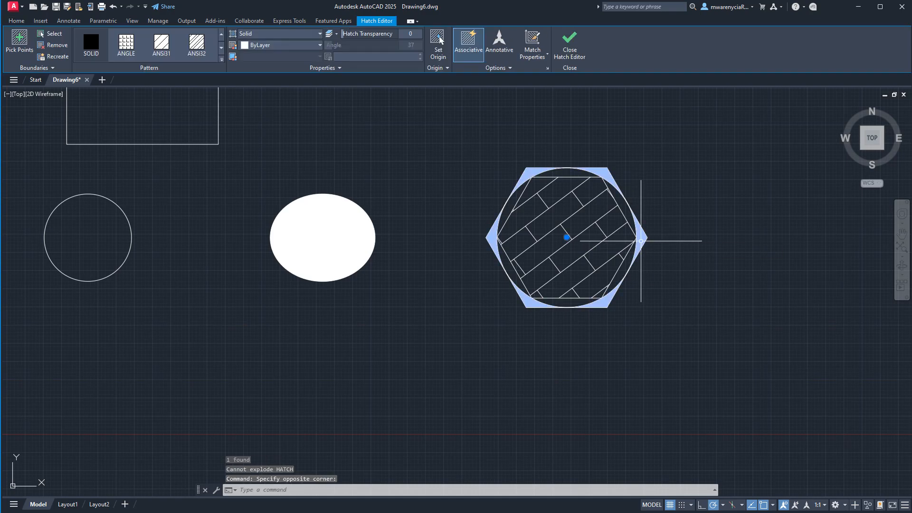
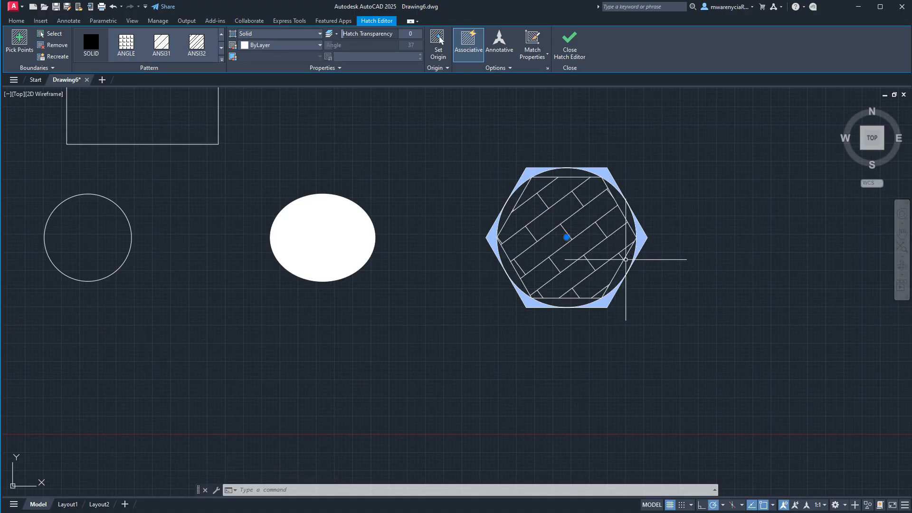
- Explode the brick pattern hatch inside the inner hexagon
{"action": "left_click", "coordinate": [628, 275]}
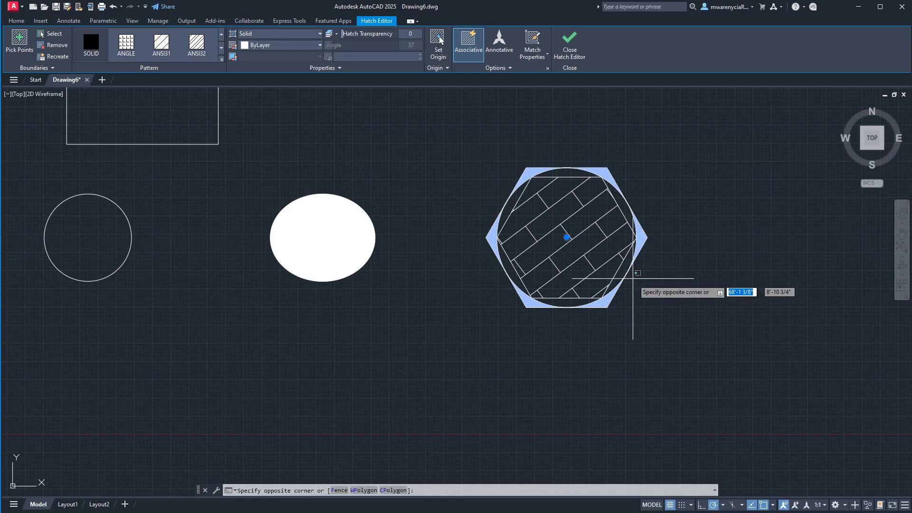
{"action": "key", "text": "Escape"}
{"action": "key", "text": "Escape"}
{"action": "left_click", "coordinate": [576, 236]}
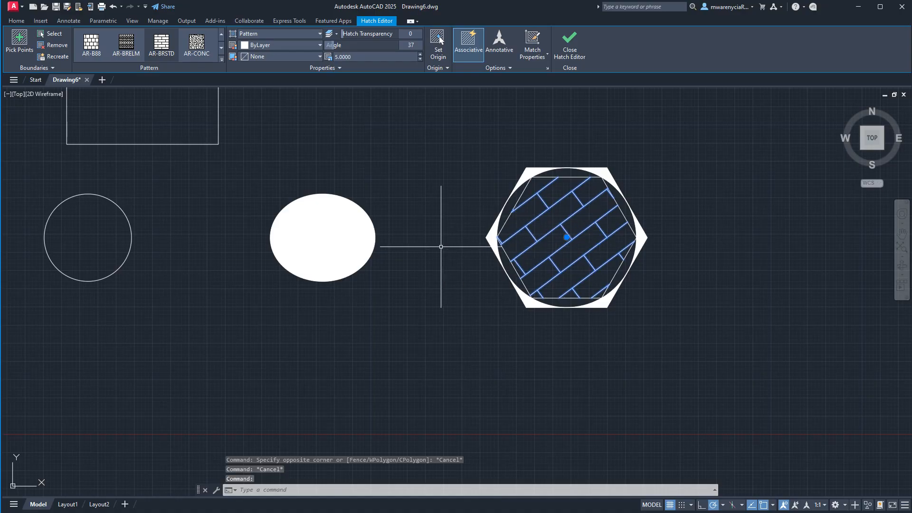
{"action": "type", "text": "explode"}
{"action": "key", "text": "Return"}
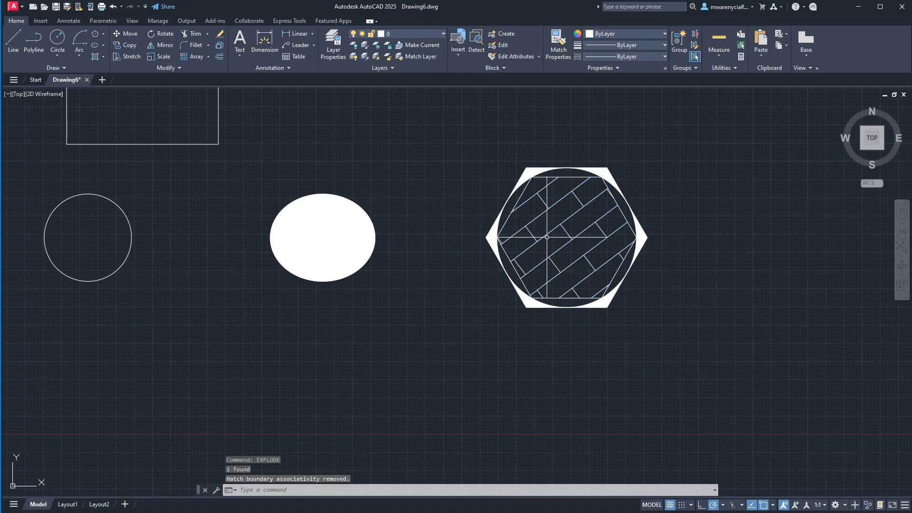
- Select individual lines of the exploded brick pattern to examine them as separate objects, and clear the selection
{"action": "left_click", "coordinate": [574, 246]}
{"action": "left_click", "coordinate": [561, 225]}
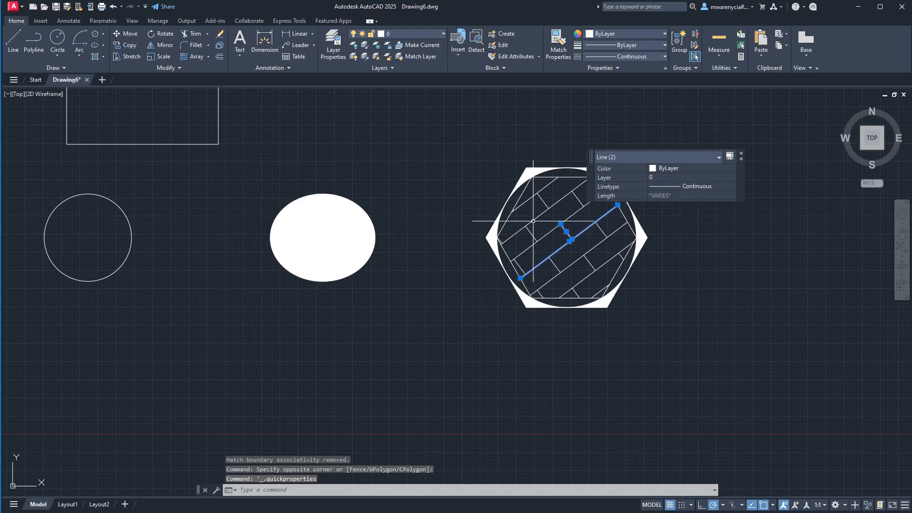
{"action": "key", "text": "Escape"}
{"action": "scroll", "coordinate": [553, 222], "scroll_direction": "up", "scroll_amount": 5}
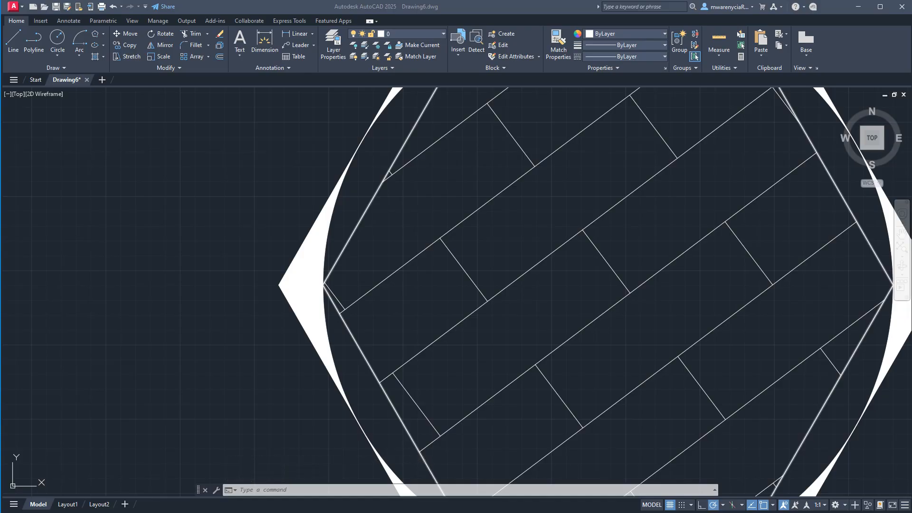
{"action": "left_click", "coordinate": [760, 268]}
{"action": "key", "text": "Escape"}
{"action": "scroll", "coordinate": [550, 223], "scroll_direction": "down", "scroll_amount": 5}
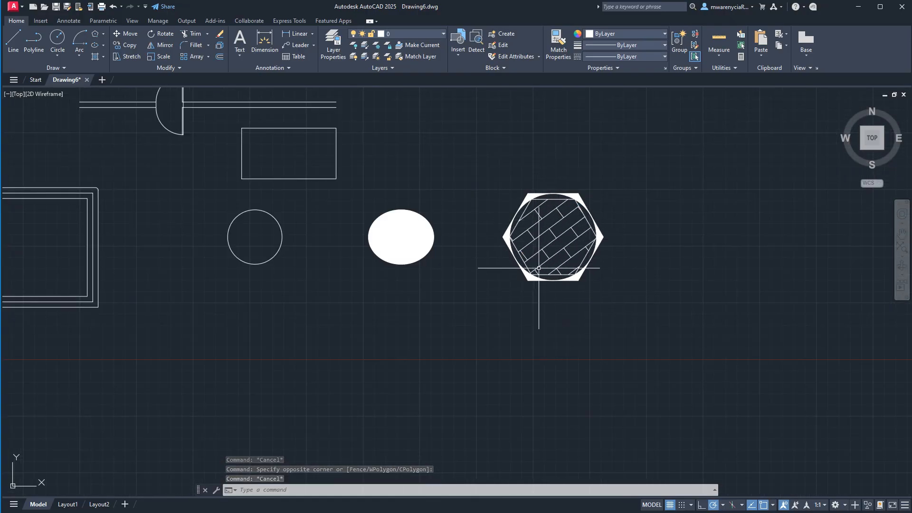
- Erase a long diagonal line and a short joint line from the middle of the exploded brick pattern
{"action": "scroll", "coordinate": [547, 231], "scroll_direction": "up", "scroll_amount": 3}
{"action": "left_click", "coordinate": [562, 232]}
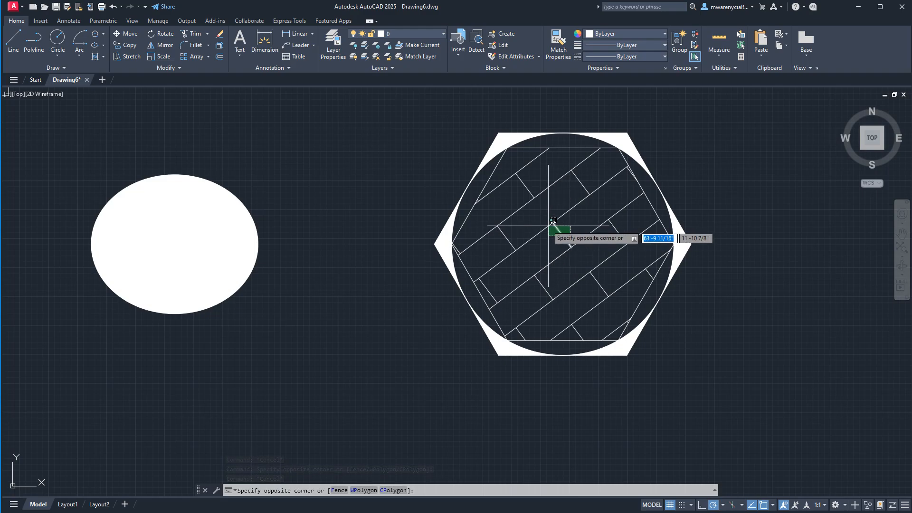
{"action": "left_click", "coordinate": [552, 222]}
{"action": "key", "text": "Delete"}
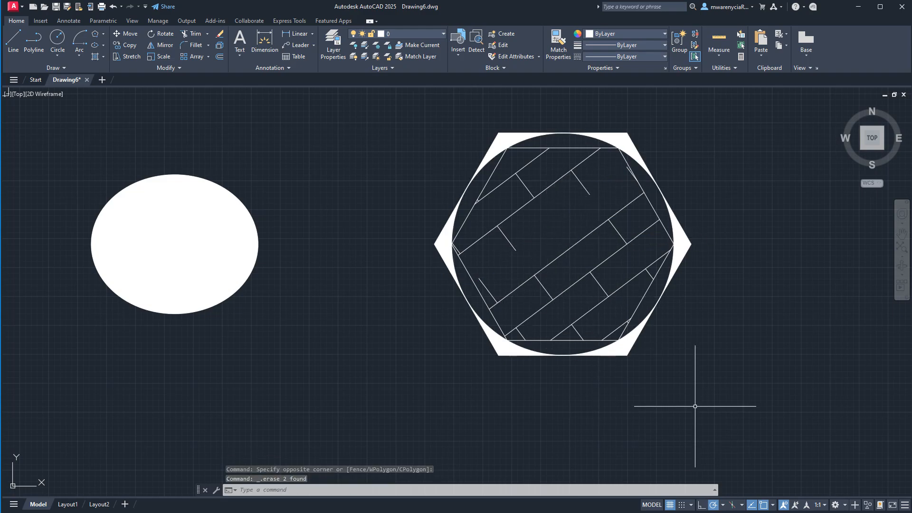
- Erase the rectangle, circle, ellipse, hexagon group and the two sets of nested squares, keeping only the wall and door
{"action": "scroll", "coordinate": [738, 378], "scroll_direction": "down", "scroll_amount": 5}
{"action": "left_click", "coordinate": [779, 401]}
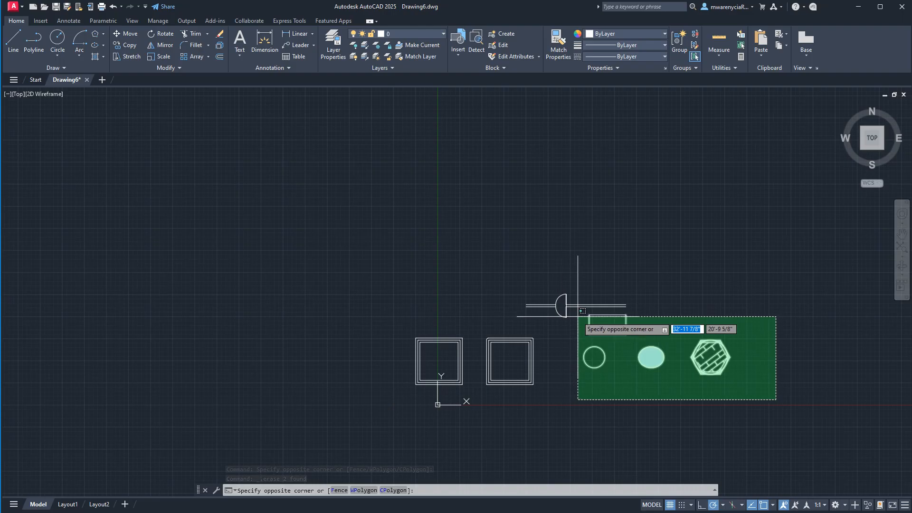
{"action": "left_click", "coordinate": [589, 334]}
{"action": "key", "text": "Delete"}
{"action": "left_click", "coordinate": [570, 406]}
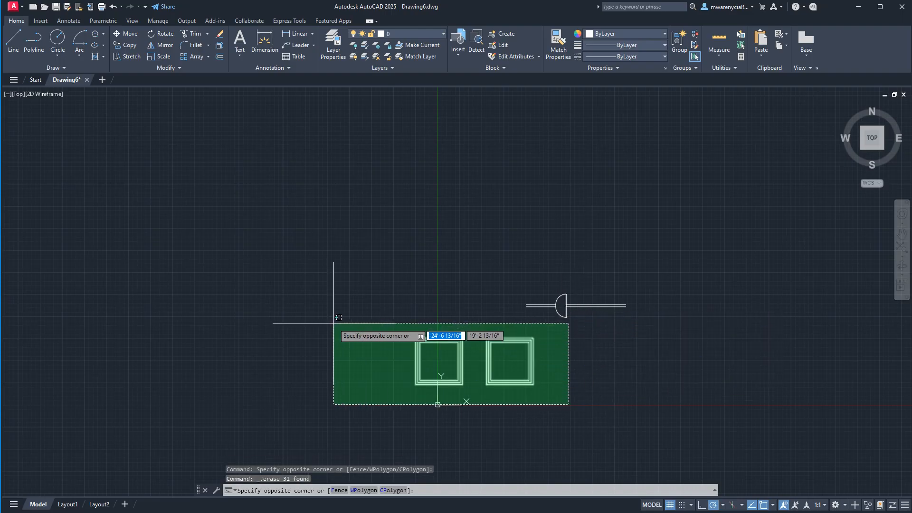
{"action": "left_click", "coordinate": [331, 315]}
{"action": "key", "text": "Delete"}
- Erase the door leaf and swing arc below the wall, plus one leftover piece at the door opening
{"action": "scroll", "coordinate": [645, 340], "scroll_direction": "up", "scroll_amount": 3}
{"action": "middle_click_drag", "start_coordinate": [644, 340], "coordinate": [204, 298]}
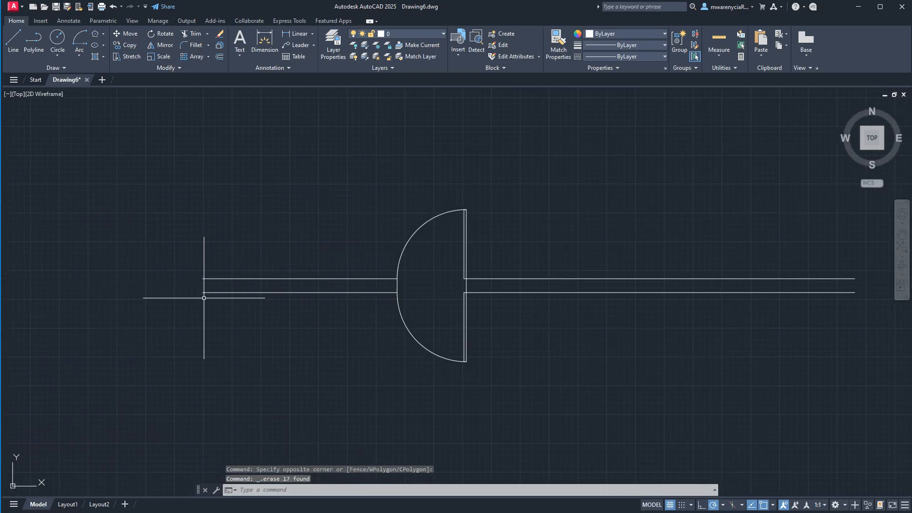
{"action": "left_click", "coordinate": [481, 380]}
{"action": "left_click", "coordinate": [394, 332]}
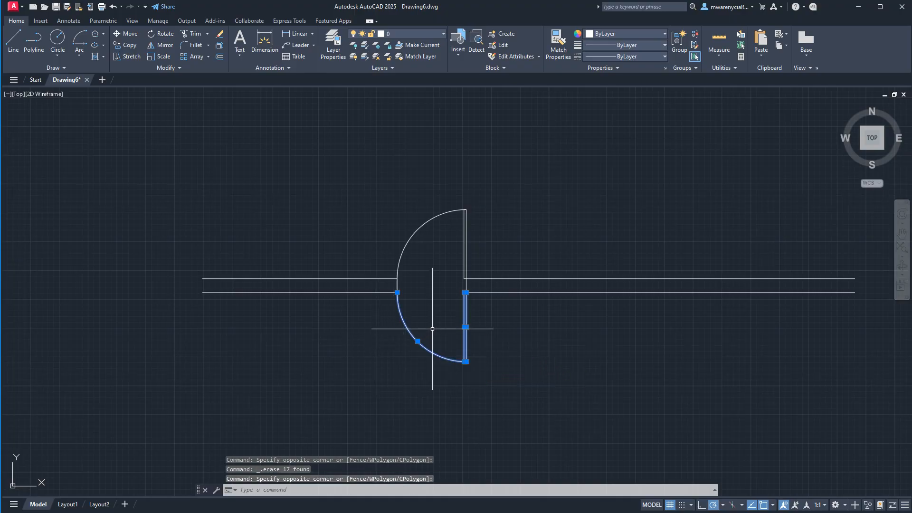
{"action": "key", "text": "Delete"}
{"action": "scroll", "coordinate": [477, 248], "scroll_direction": "up", "scroll_amount": 3}
{"action": "left_click", "coordinate": [587, 105]}
{"action": "left_click", "coordinate": [647, 131]}
{"action": "key", "text": "Delete"}
- Try selecting the remaining door leaf and arc with a window selection and a crossing selection, clearing each one
{"action": "scroll", "coordinate": [644, 157], "scroll_direction": "down", "scroll_amount": 4}
{"action": "mouse_move", "coordinate": [645, 170]}
{"action": "middle_mouse_down"}
{"action": "mouse_move", "coordinate": [619, 273]}
{"action": "mouse_move", "coordinate": [491, 295]}
{"action": "middle_mouse_up"}
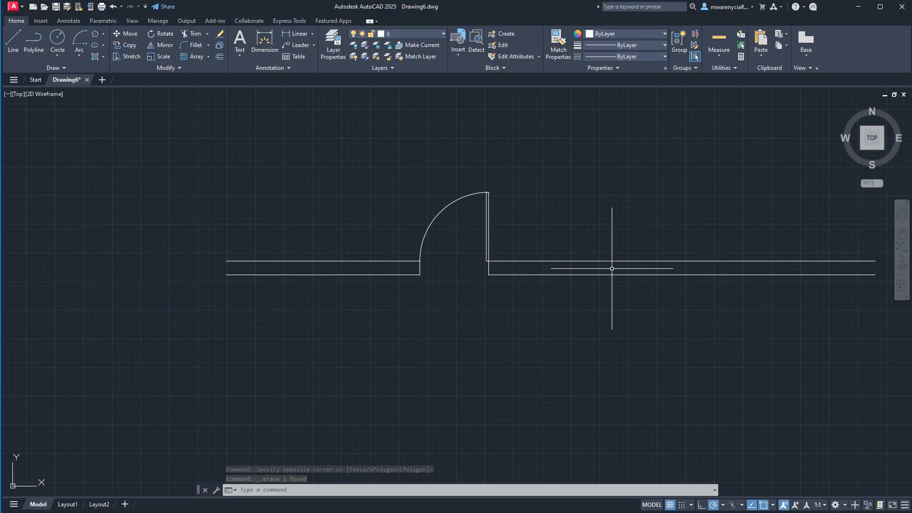
{"action": "left_click", "coordinate": [379, 168]}
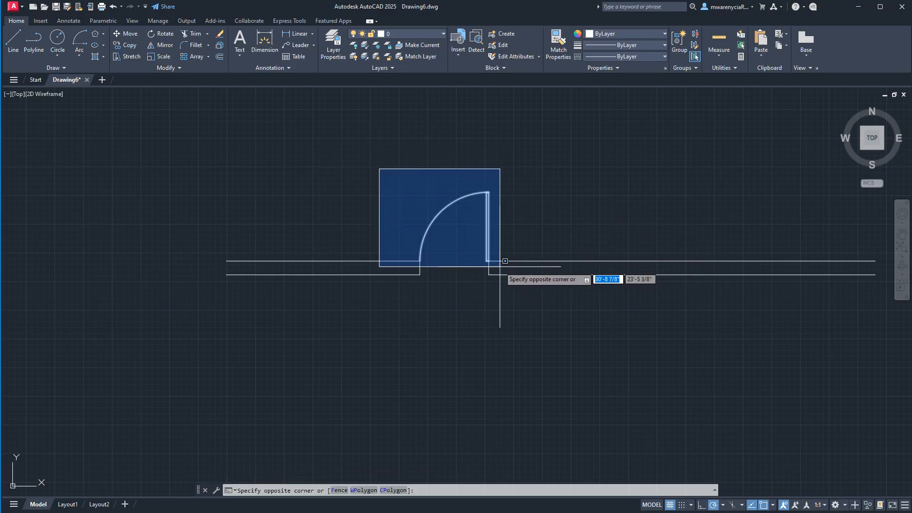
{"action": "scroll", "coordinate": [493, 266], "scroll_direction": "up", "scroll_amount": 5}
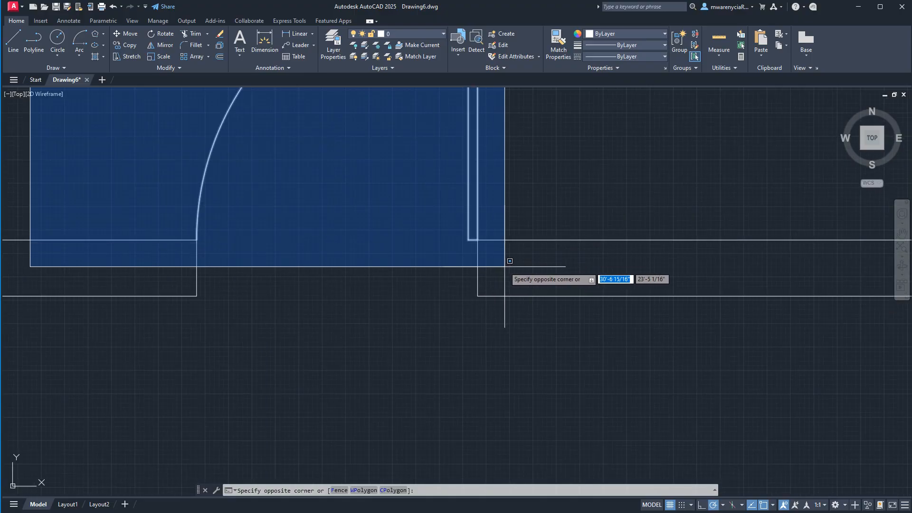
{"action": "left_click", "coordinate": [489, 249]}
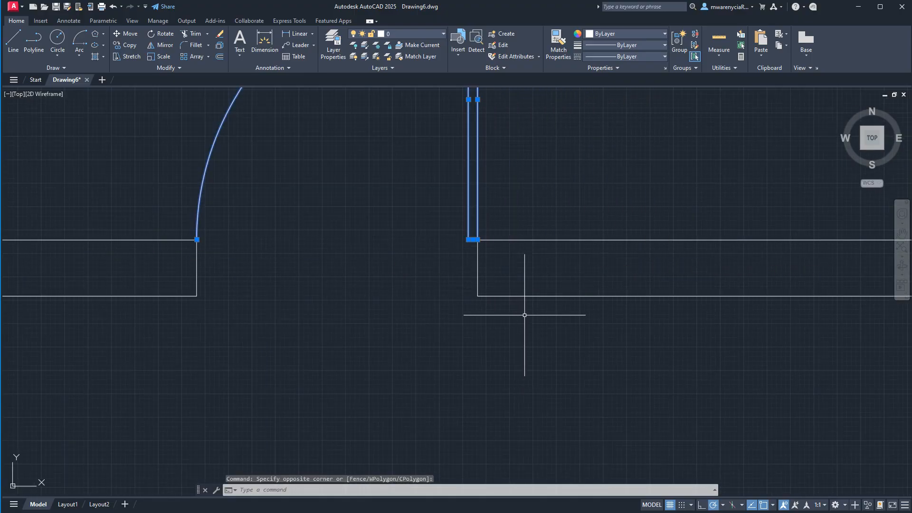
{"action": "scroll", "coordinate": [526, 316], "scroll_direction": "down", "scroll_amount": 4}
{"action": "key", "text": "Escape"}
{"action": "left_click", "coordinate": [540, 200]}
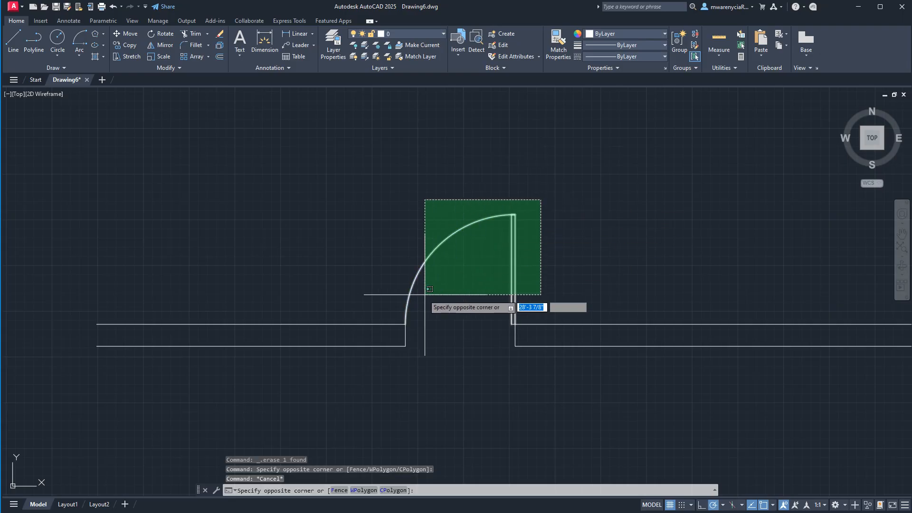
{"action": "left_click", "coordinate": [399, 329]}
{"action": "key", "text": "Escape"}
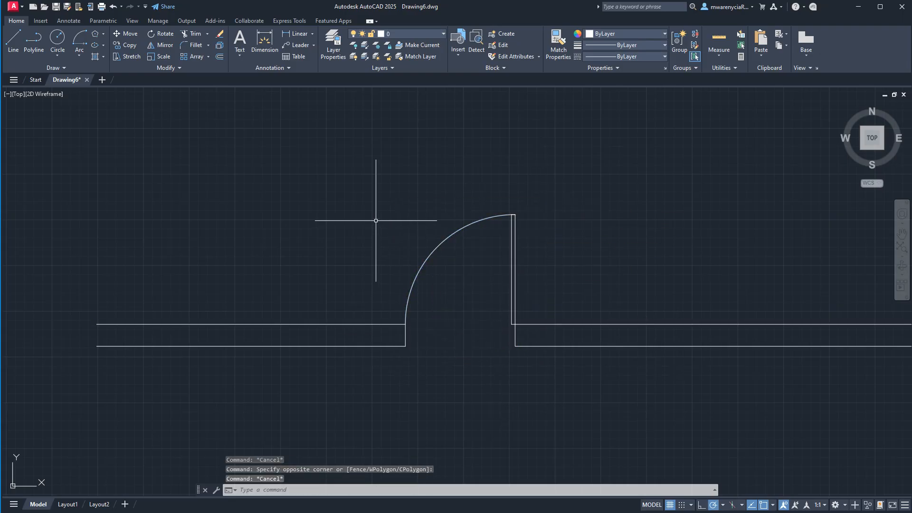
- Move the door leaf and arc from the upper to the lower wall corner on the hinge side, and undo the move
{"action": "left_click", "coordinate": [372, 193]}
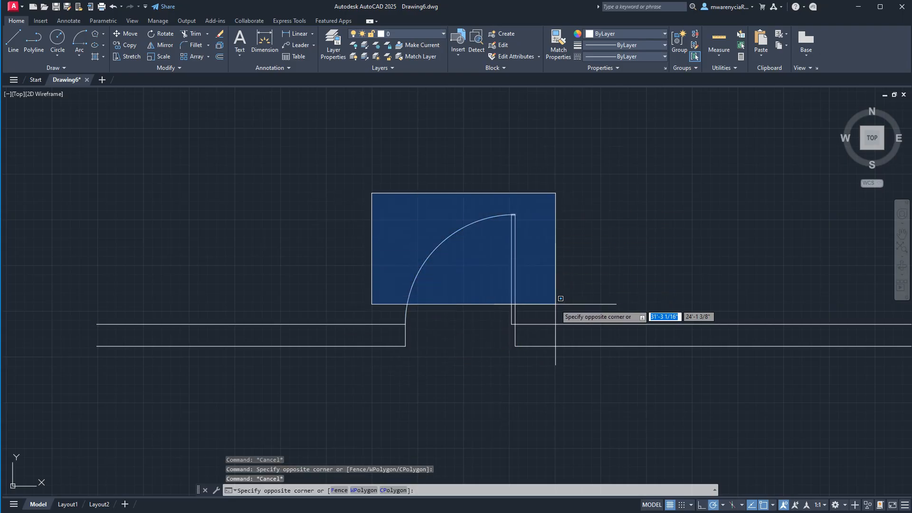
{"action": "left_click", "coordinate": [533, 334]}
{"action": "mouse_move", "coordinate": [533, 333]}
{"action": "middle_mouse_down"}
{"action": "mouse_move", "coordinate": [542, 295]}
{"action": "mouse_move", "coordinate": [486, 267]}
{"action": "middle_mouse_up"}
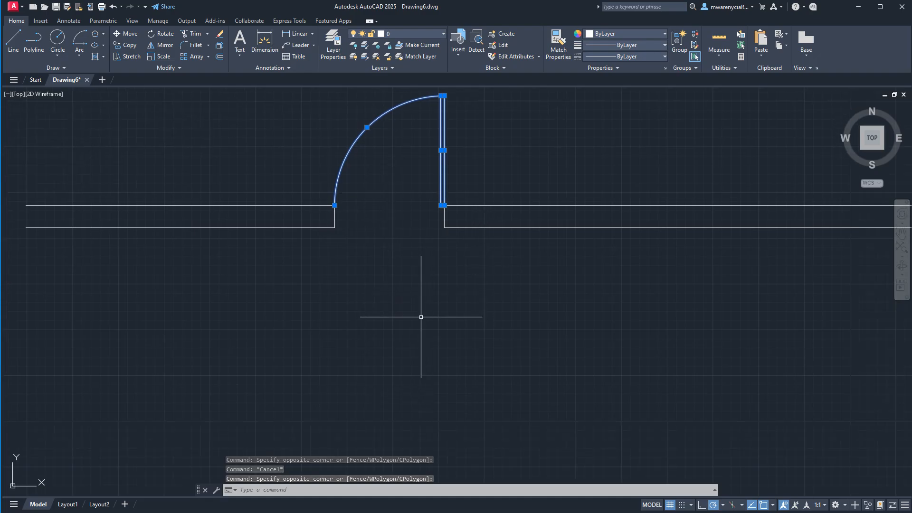
{"action": "type", "text": "M"}
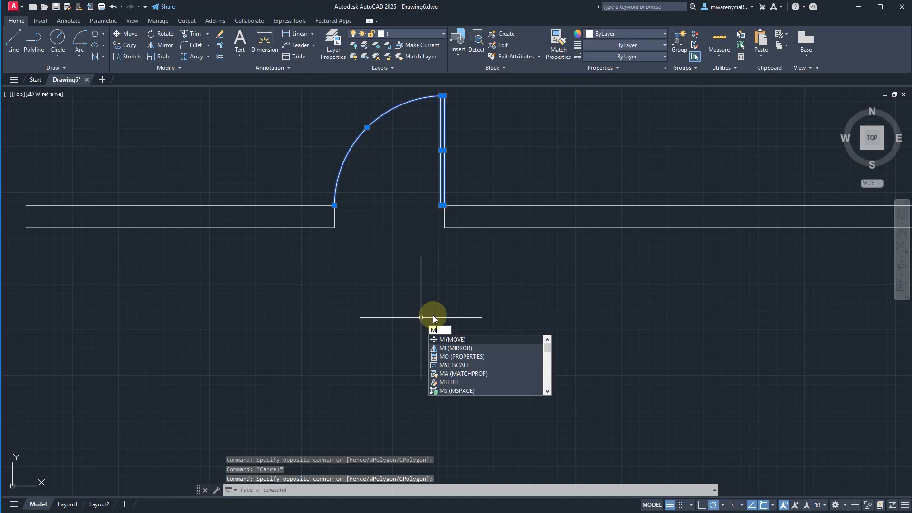
{"action": "key", "text": "Return"}
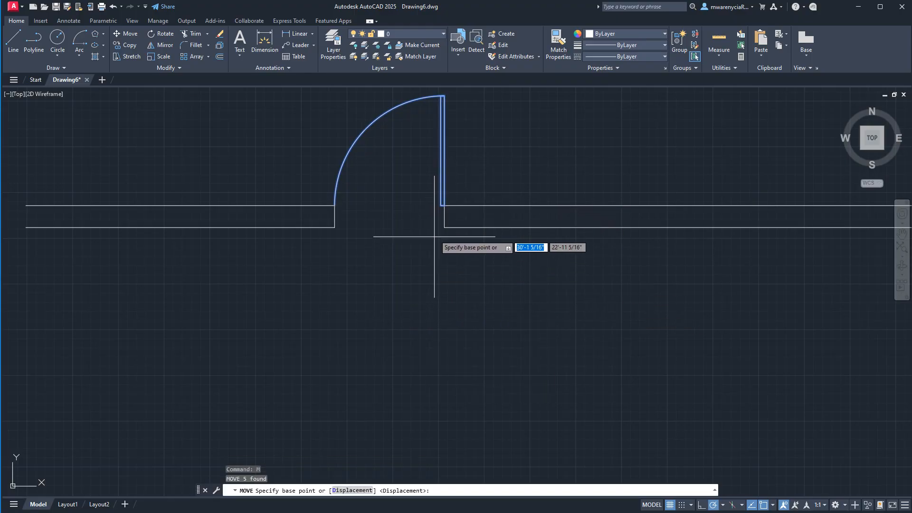
{"action": "left_click", "coordinate": [445, 205]}
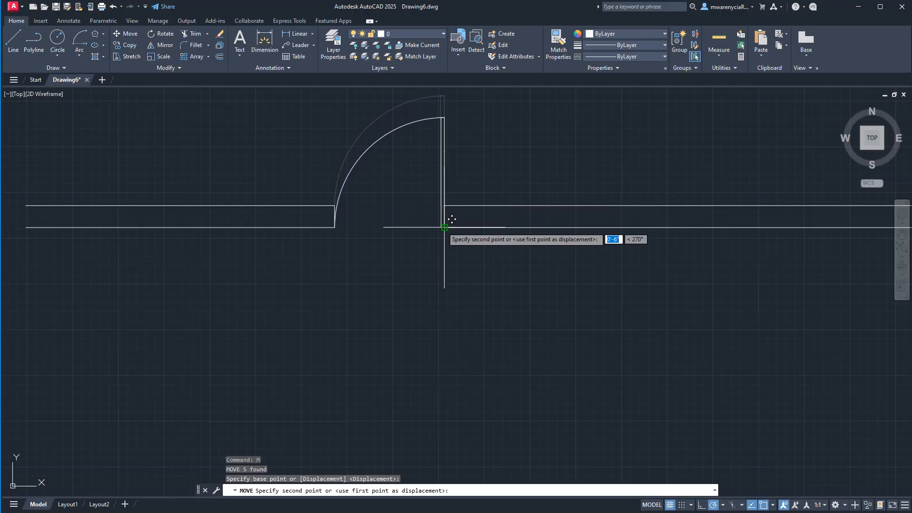
{"action": "left_click", "coordinate": [443, 227]}
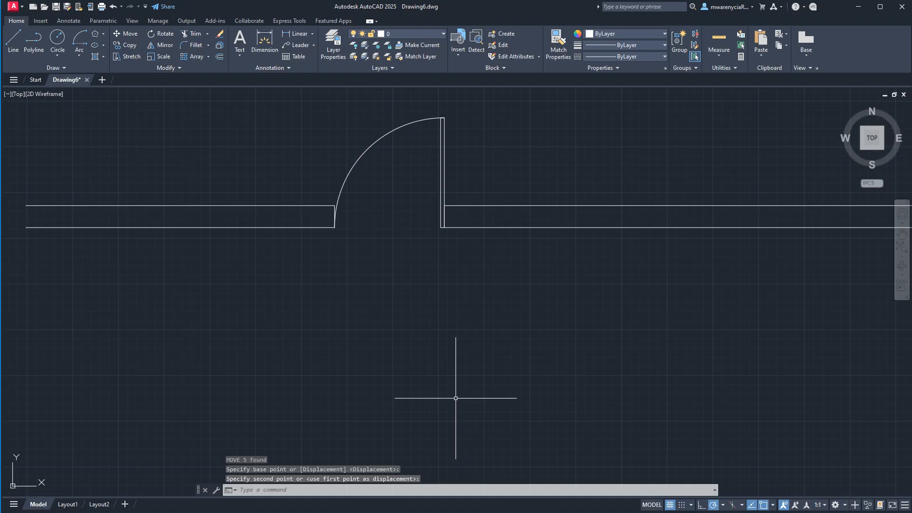
{"action": "key", "text": "ctrl+z"}
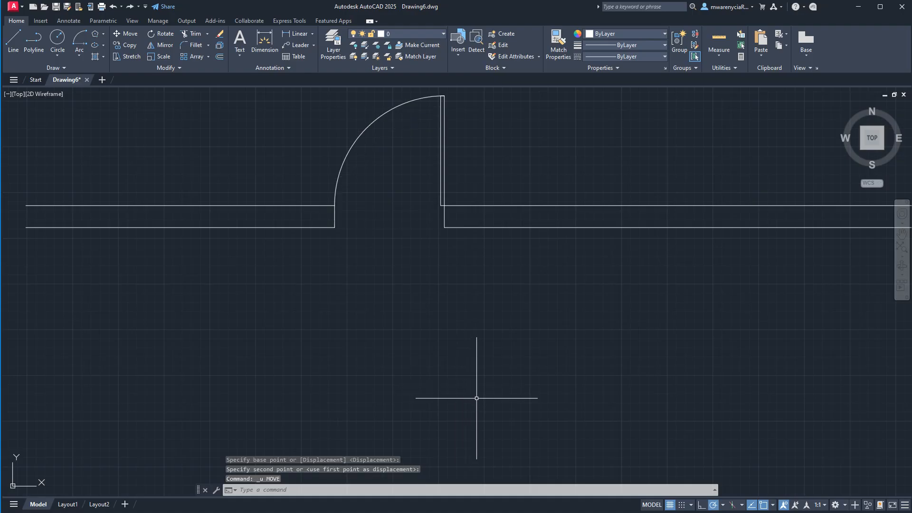
{"action": "scroll", "coordinate": [476, 398], "scroll_direction": "down", "scroll_amount": 5}
{"action": "left_click", "coordinate": [403, 267]}
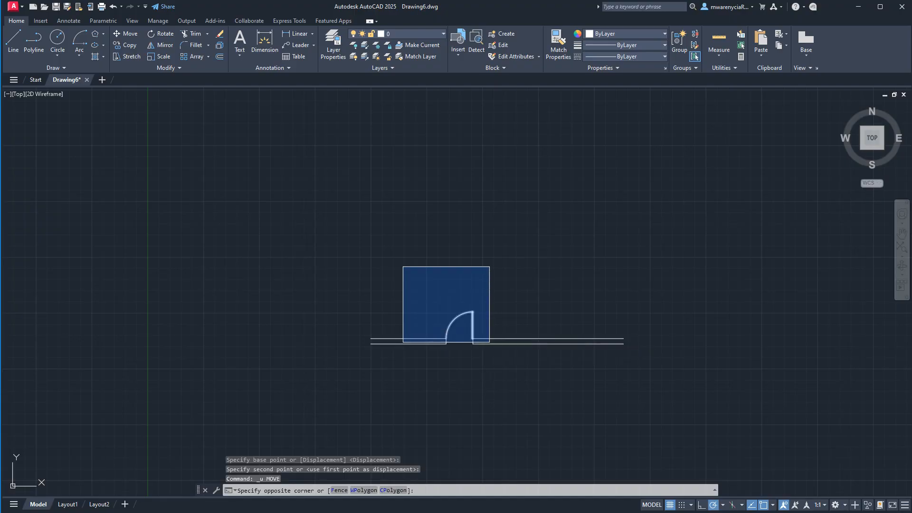
{"action": "left_click", "coordinate": [490, 342]}
{"action": "scroll", "coordinate": [499, 399], "scroll_direction": "up", "scroll_amount": 5}
{"action": "scroll", "coordinate": [499, 338], "scroll_direction": "down", "scroll_amount": 3}
{"action": "scroll", "coordinate": [448, 271], "scroll_direction": "up", "scroll_amount": 4}
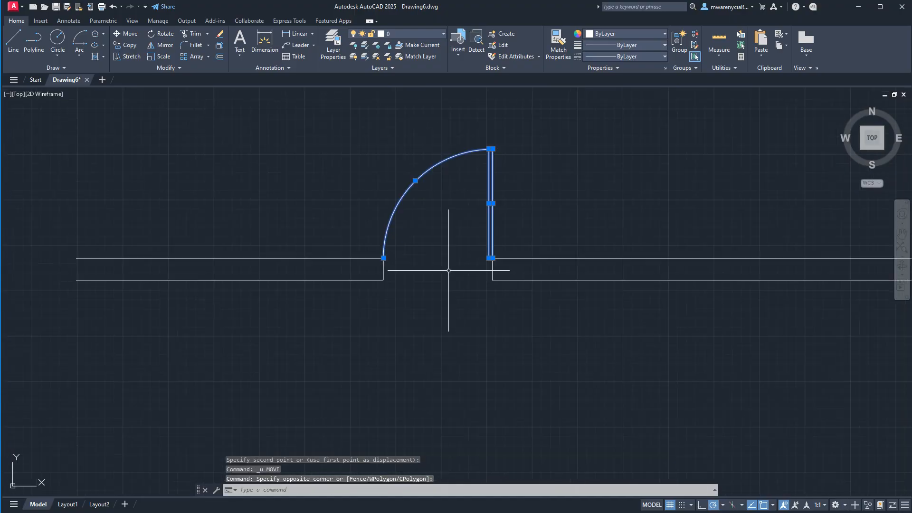
{"action": "scroll", "coordinate": [448, 270], "scroll_direction": "up", "scroll_amount": 2}
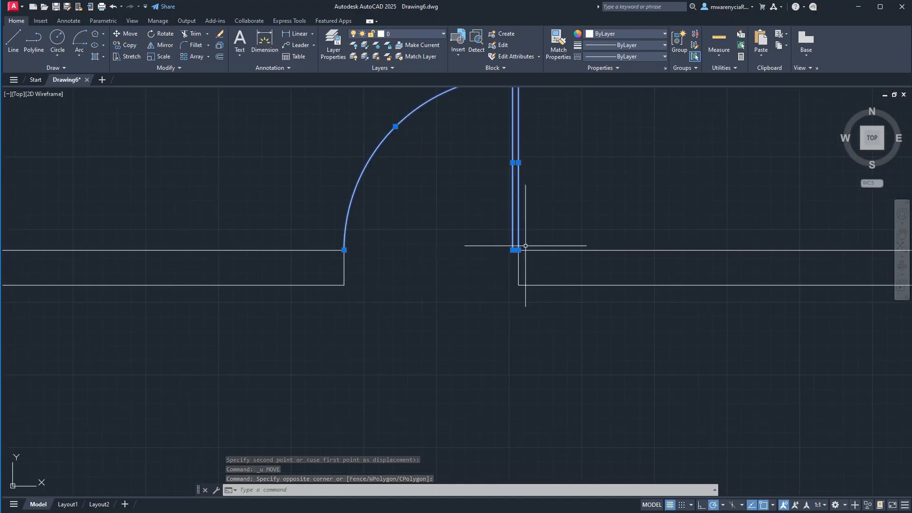
{"action": "type", "text": "m"}
{"action": "key", "text": "Return"}
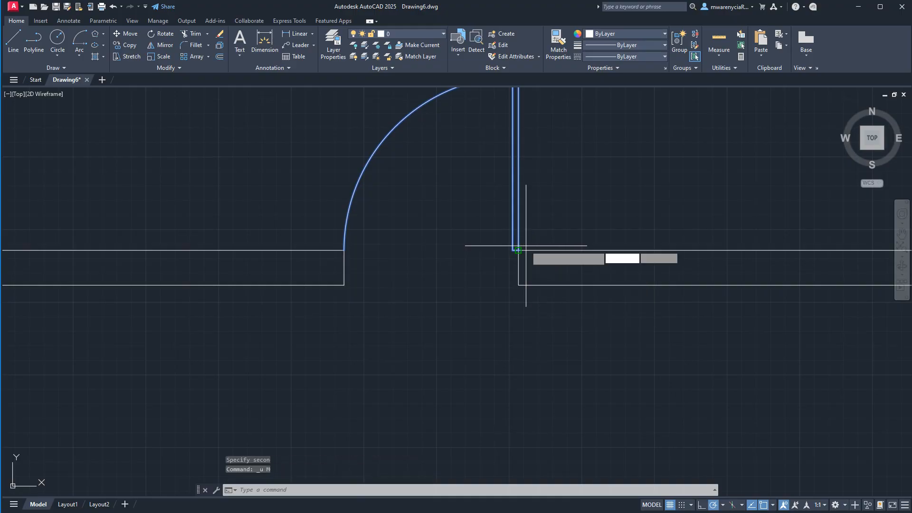
{"action": "left_click", "coordinate": [518, 250]}
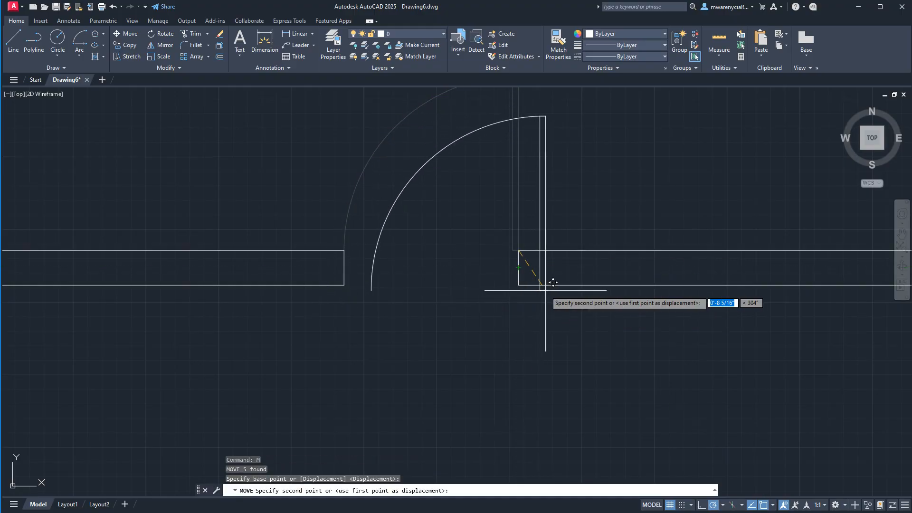
{"action": "key", "text": "Escape"}
- Move the door leaf and arc 6 inches straight down, using a base point picked in empty space
{"action": "scroll", "coordinate": [519, 280], "scroll_direction": "down", "scroll_amount": 4}
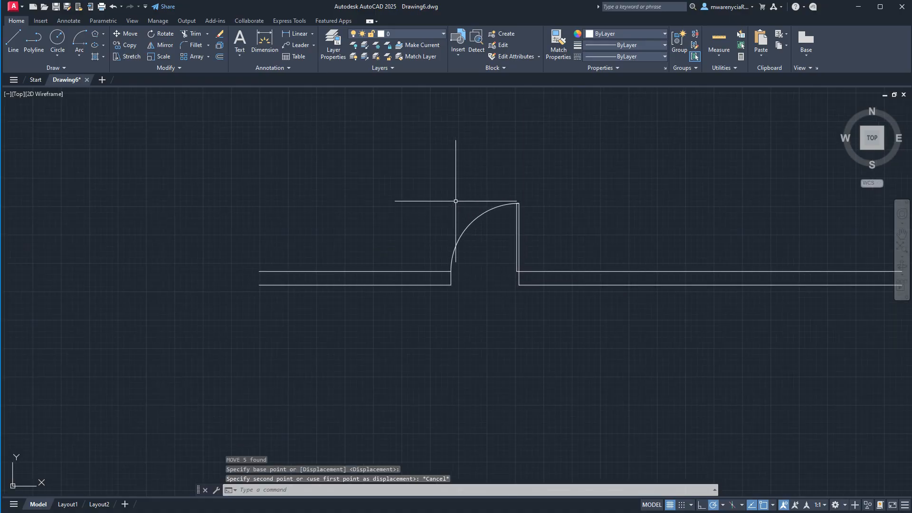
{"action": "left_click", "coordinate": [429, 175]}
{"action": "left_click", "coordinate": [537, 274]}
{"action": "scroll", "coordinate": [534, 368], "scroll_direction": "down", "scroll_amount": 2}
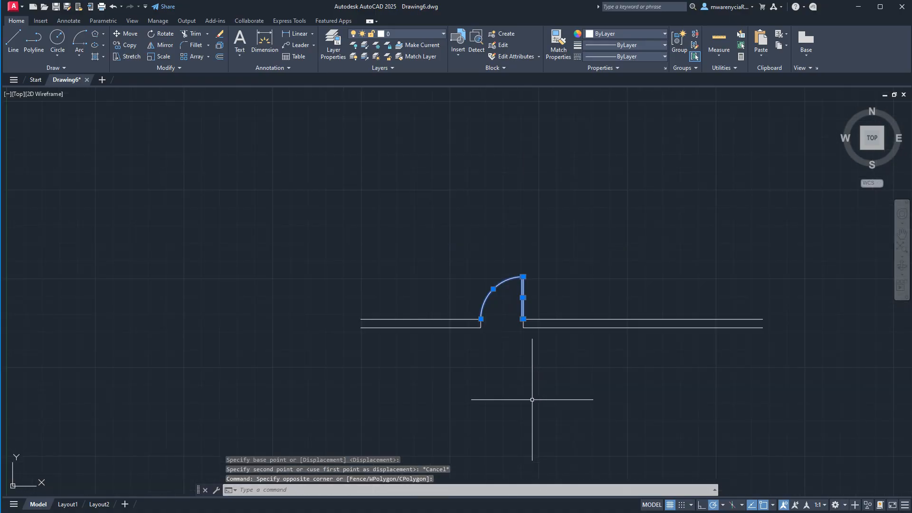
{"action": "type", "text": "m"}
{"action": "key", "text": "Return"}
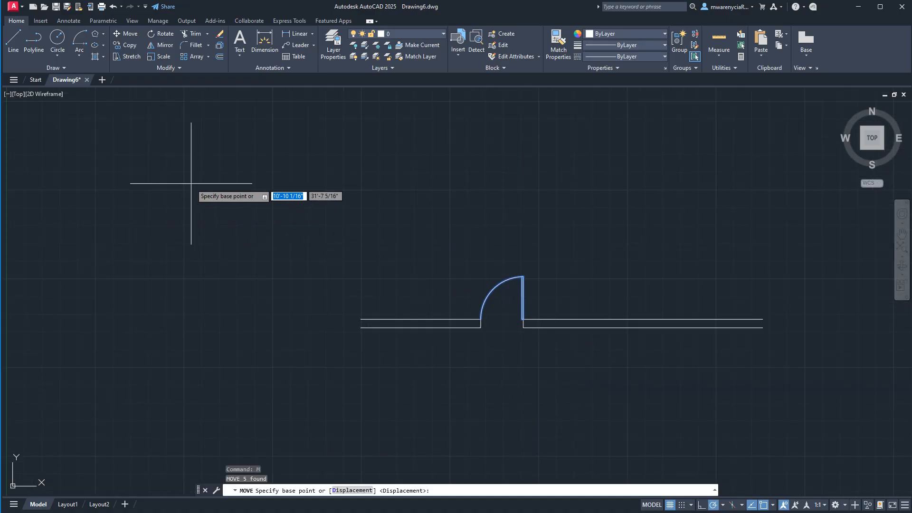
{"action": "left_click", "coordinate": [195, 143]}
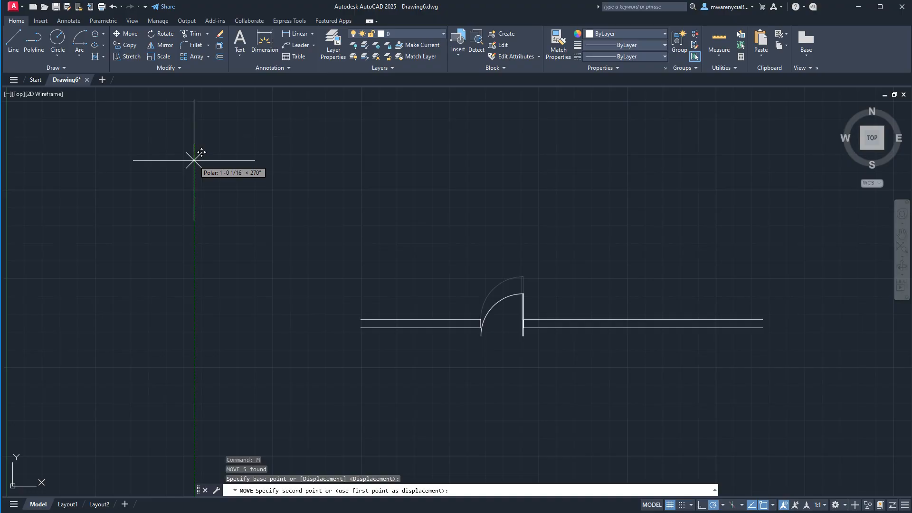
{"action": "type", "text": "6"}
{"action": "key", "text": "Return"}
{"action": "scroll", "coordinate": [523, 318], "scroll_direction": "up", "scroll_amount": 6}
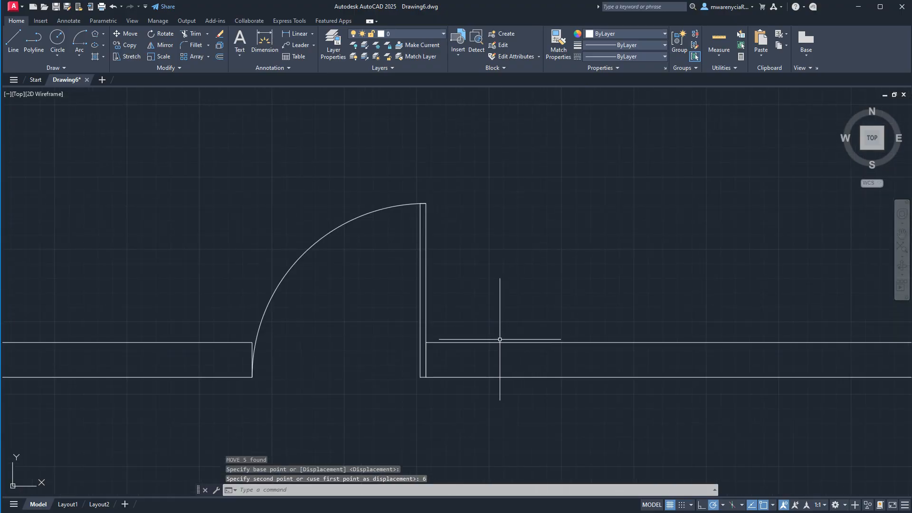
- Undo the 6-inch downward move of the door leaf and swing arc
{"action": "scroll", "coordinate": [426, 371], "scroll_direction": "down", "scroll_amount": 6}
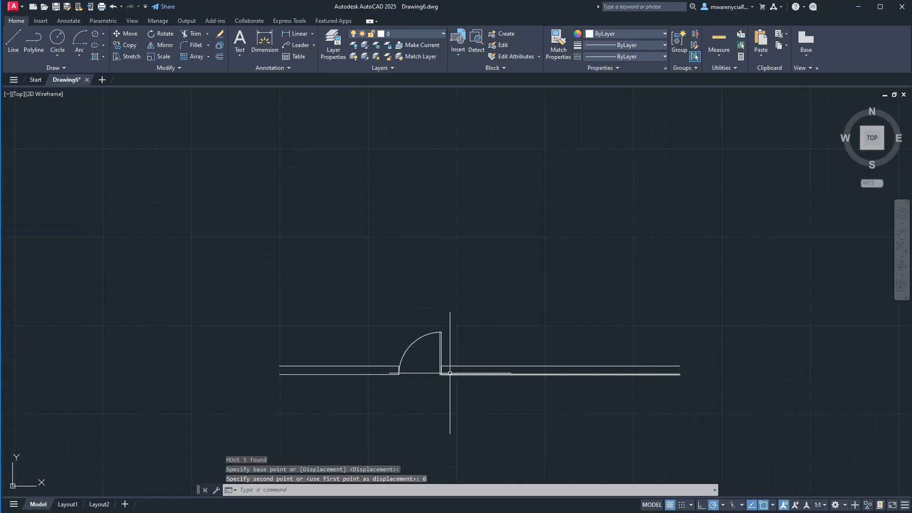
{"action": "scroll", "coordinate": [421, 377], "scroll_direction": "up", "scroll_amount": 4}
{"action": "middle_click_drag", "start_coordinate": [420, 388], "coordinate": [490, 319]}
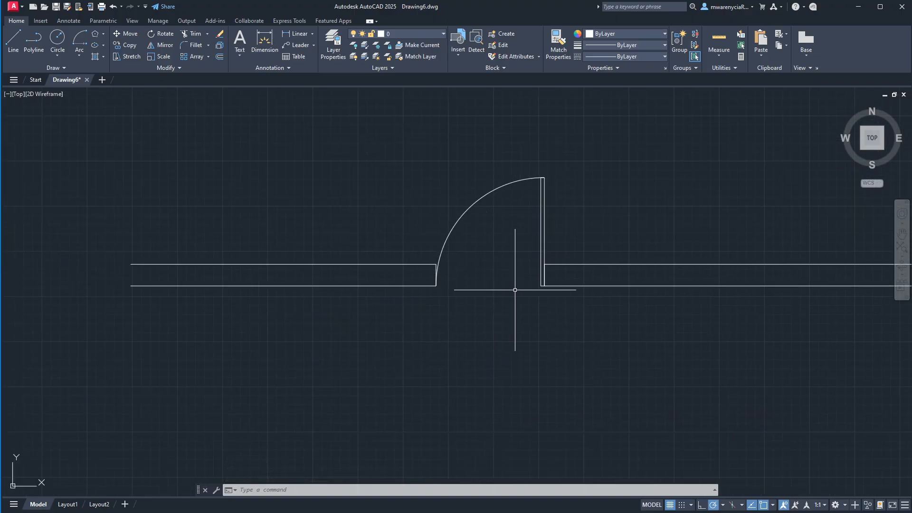
{"action": "scroll", "coordinate": [515, 289], "scroll_direction": "down", "scroll_amount": 4}
{"action": "key", "text": "ctrl+z"}
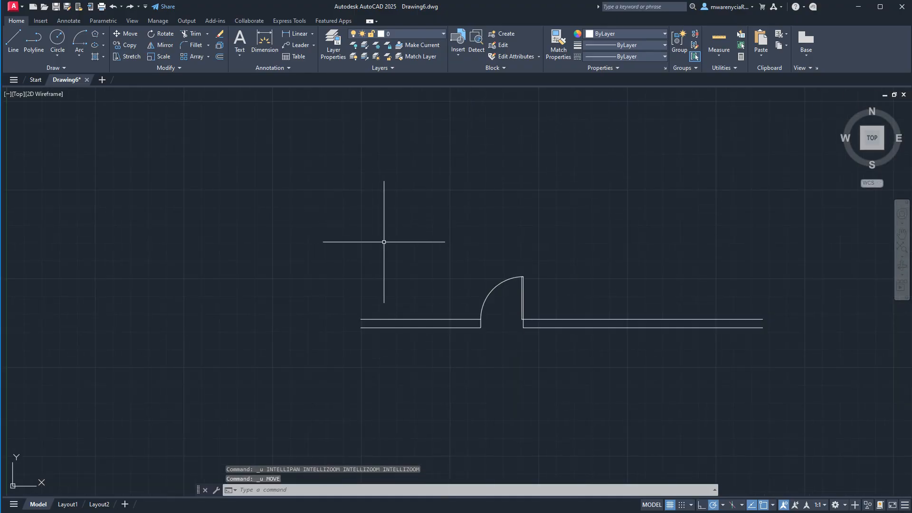
- Draw two connected lines in the empty space above the wall, 6 inches horizontally to the right and 6 inches straight down
{"action": "type", "text": "l"}
{"action": "key", "text": "Return"}
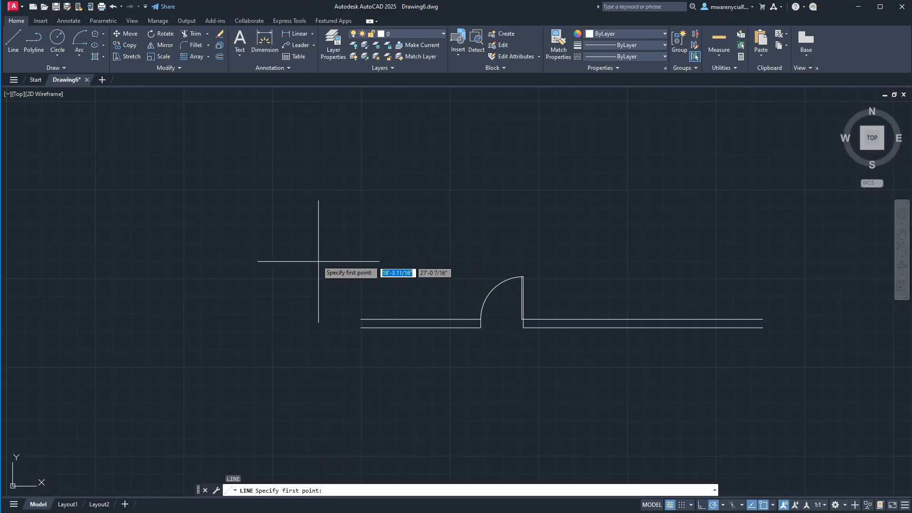
{"action": "left_click", "coordinate": [279, 238]}
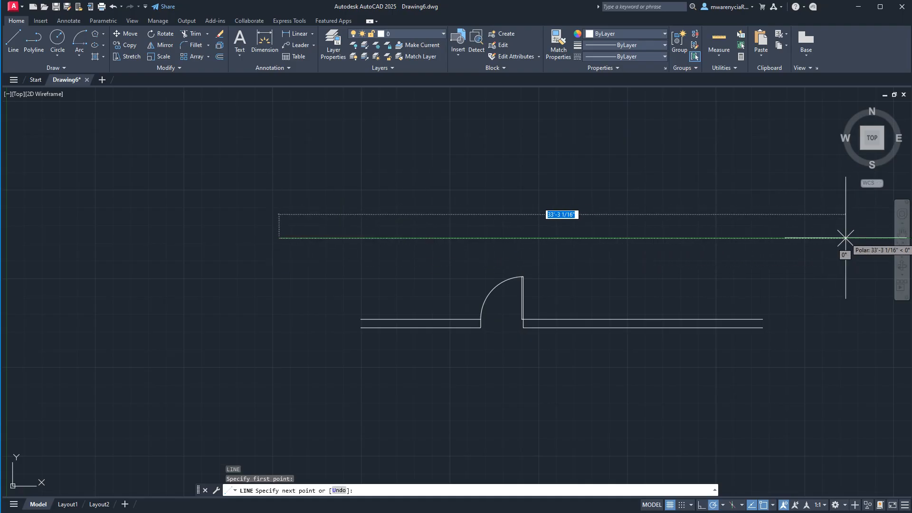
{"action": "type", "text": "6"}
{"action": "key", "text": "Return"}
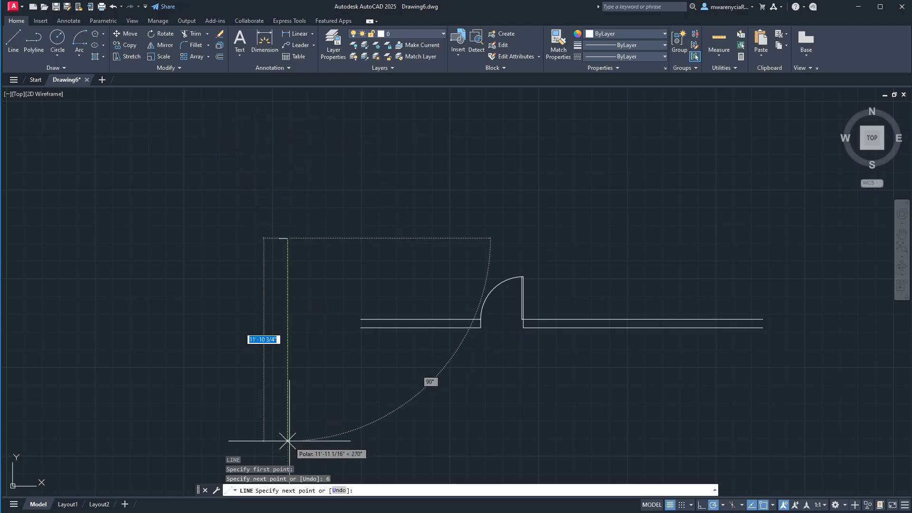
{"action": "type", "text": "6"}
{"action": "key", "text": "Return"}
{"action": "key", "text": "Escape"}
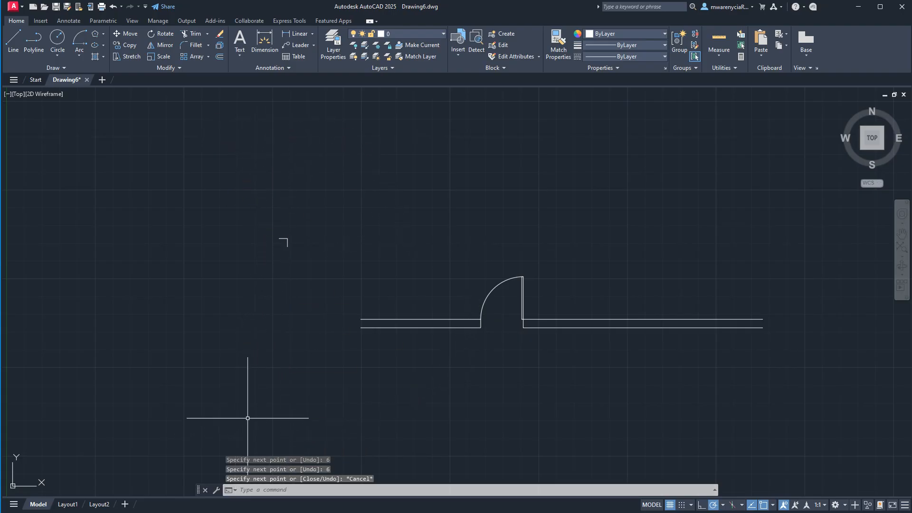
- Erase the two short connected lines above the wall with a window selection
{"action": "left_click", "coordinate": [249, 216]}
{"action": "left_click", "coordinate": [308, 304]}
{"action": "key", "text": "Delete"}
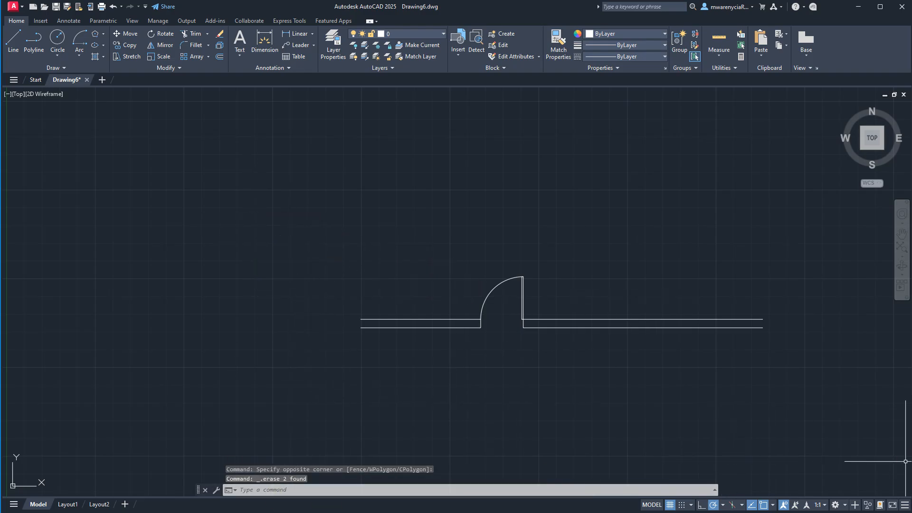
- Move the door leaf and arc freehand about 2 feet downward from a base point inside the swing, and undo the move
{"action": "scroll", "coordinate": [490, 341], "scroll_direction": "up", "scroll_amount": 4}
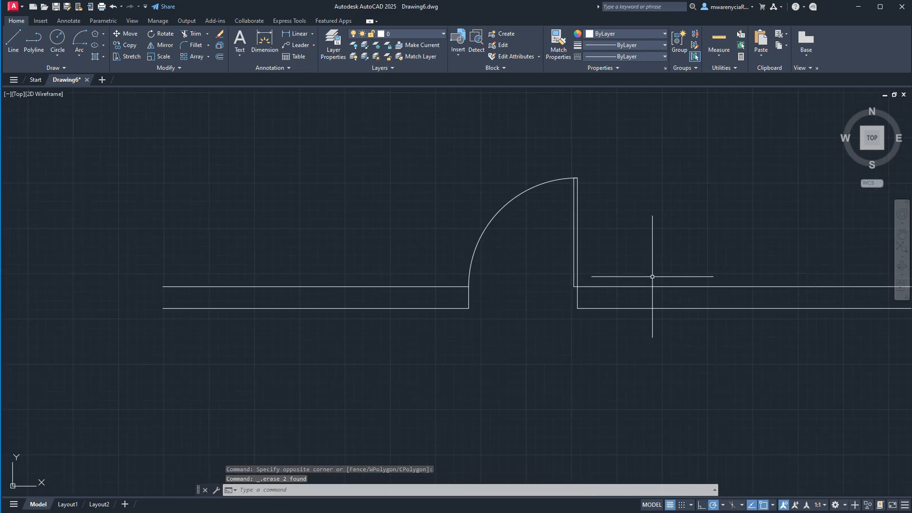
{"action": "left_click", "coordinate": [407, 139]}
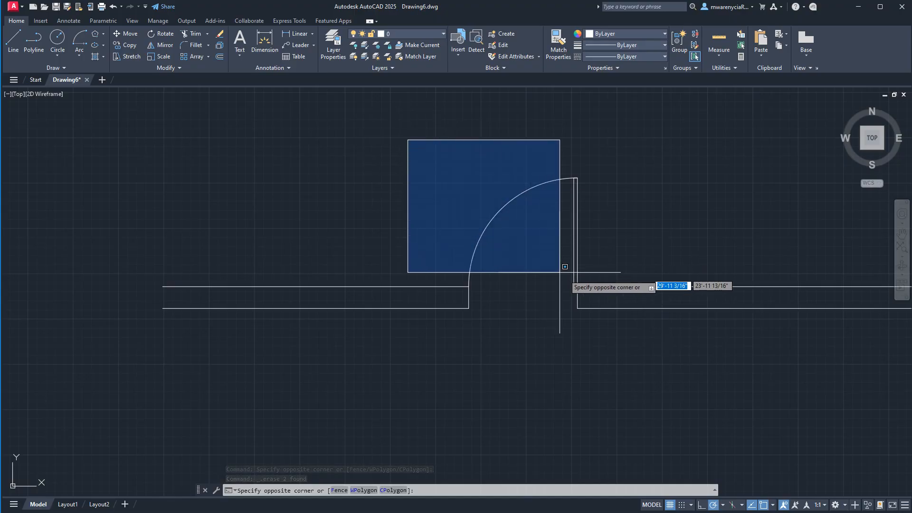
{"action": "left_click", "coordinate": [603, 294]}
{"action": "type", "text": "m"}
{"action": "key", "text": "Return"}
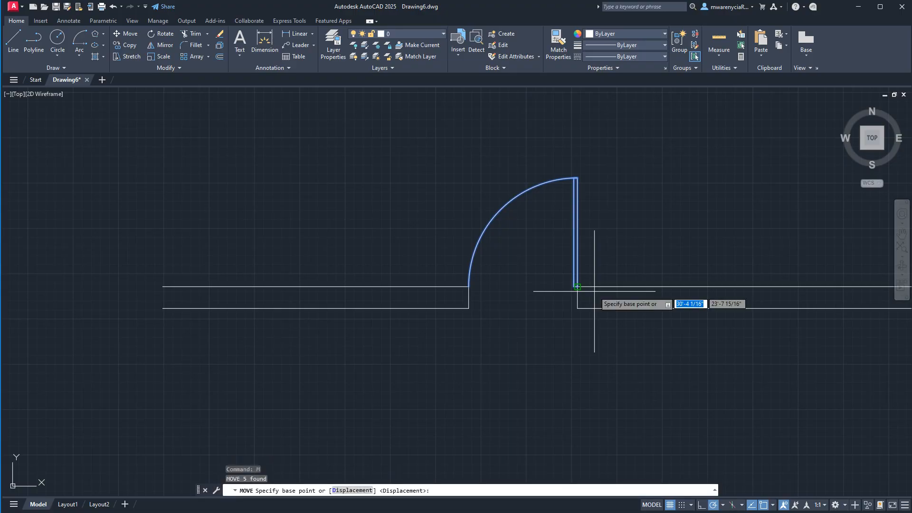
{"action": "left_click", "coordinate": [518, 243]}
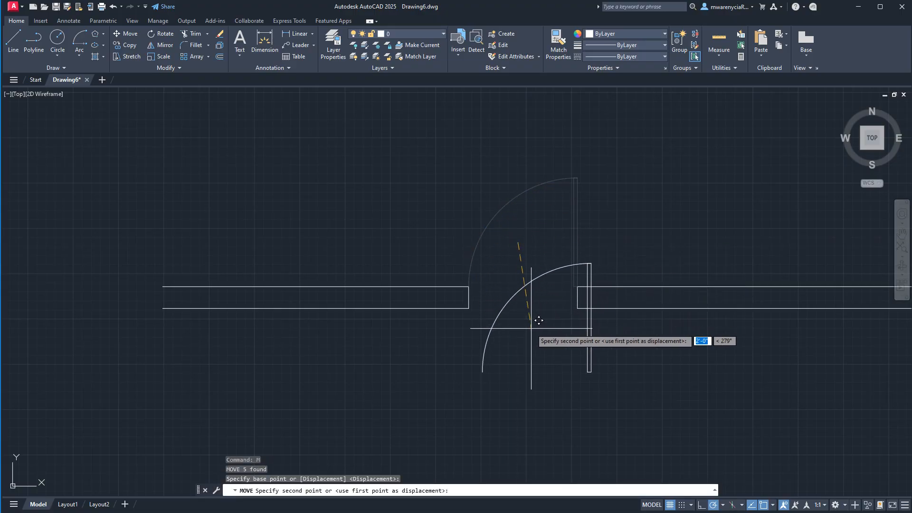
{"action": "left_click", "coordinate": [538, 321]}
{"action": "key", "text": "ctrl+z"}
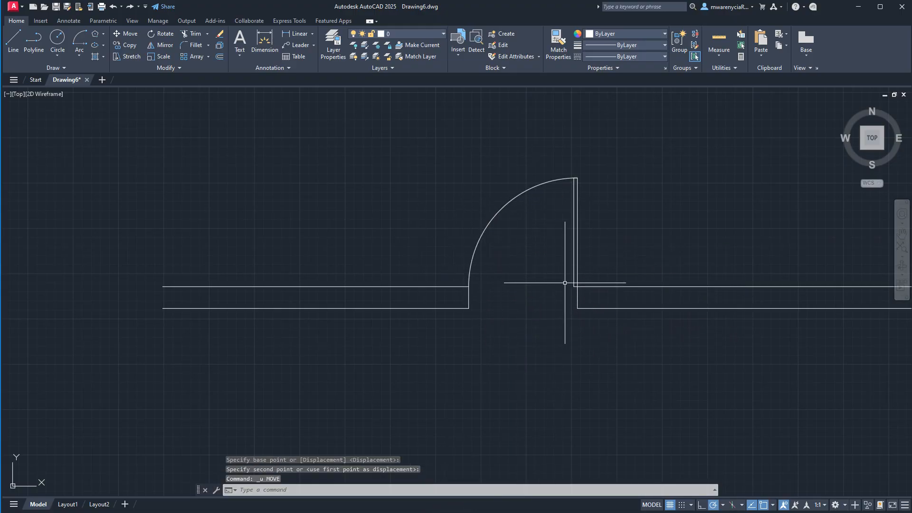
- Rotate the door leaf and arc by 90 degrees about the leaf's upper end, and undo the rotation
{"action": "left_click", "coordinate": [409, 139]}
{"action": "left_click", "coordinate": [619, 296]}
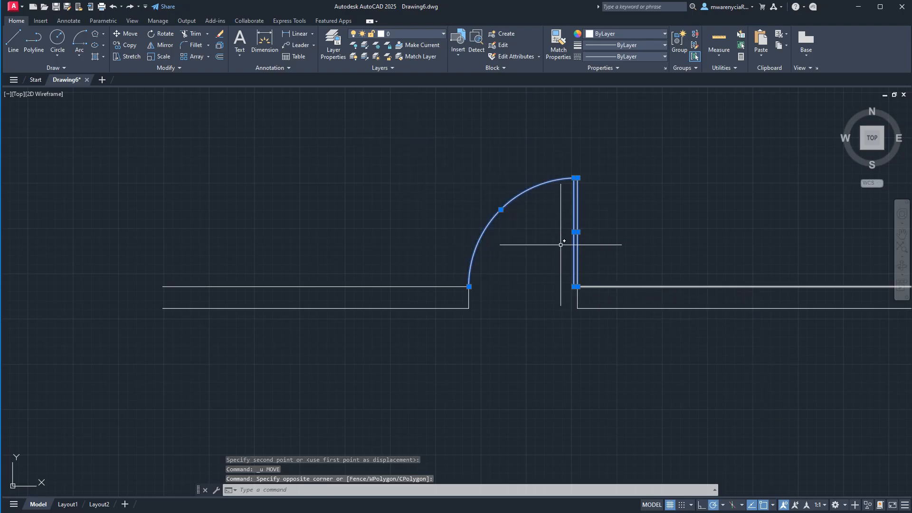
{"action": "scroll", "coordinate": [510, 254], "scroll_direction": "down", "scroll_amount": 2}
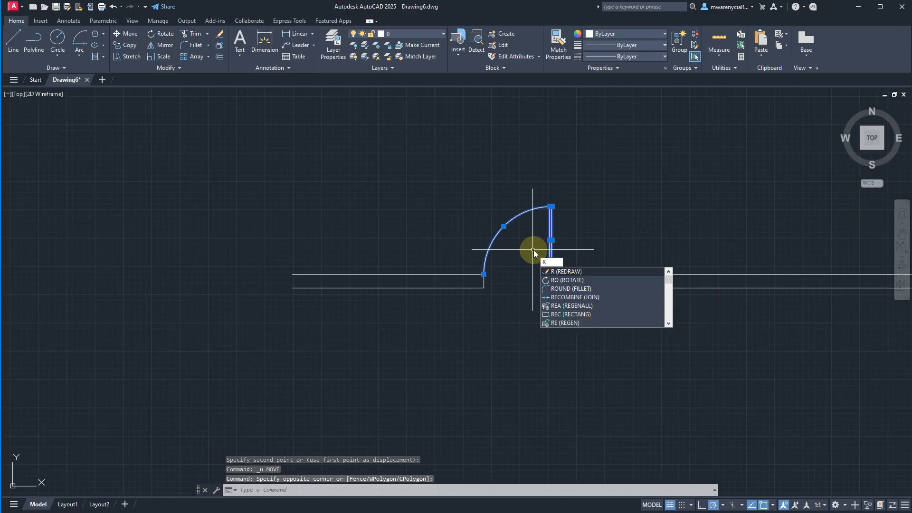
{"action": "type", "text": "o"}
{"action": "key", "text": "Return"}
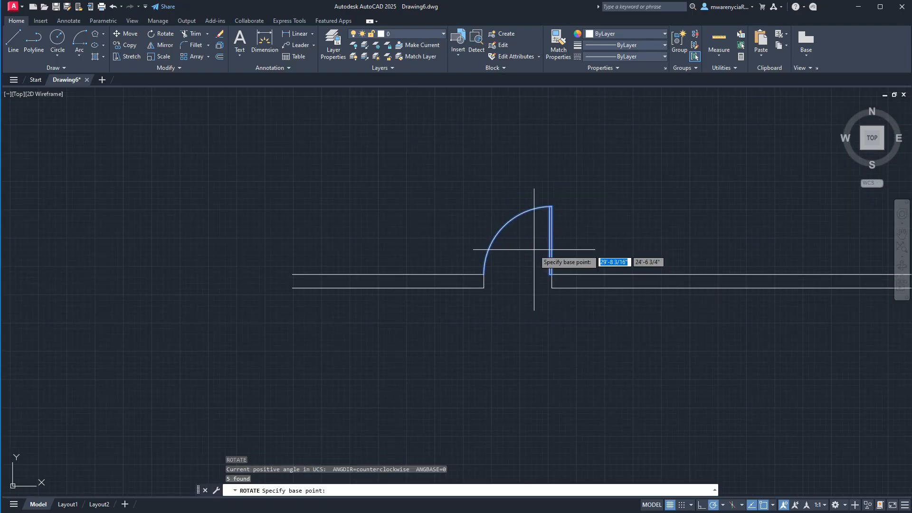
{"action": "left_click", "coordinate": [551, 207]}
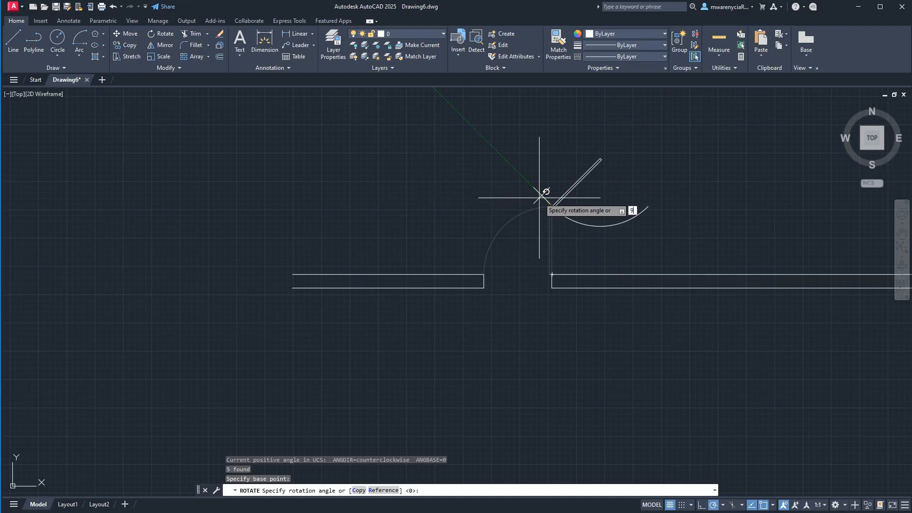
{"action": "type", "text": "0"}
{"action": "key", "text": "Return"}
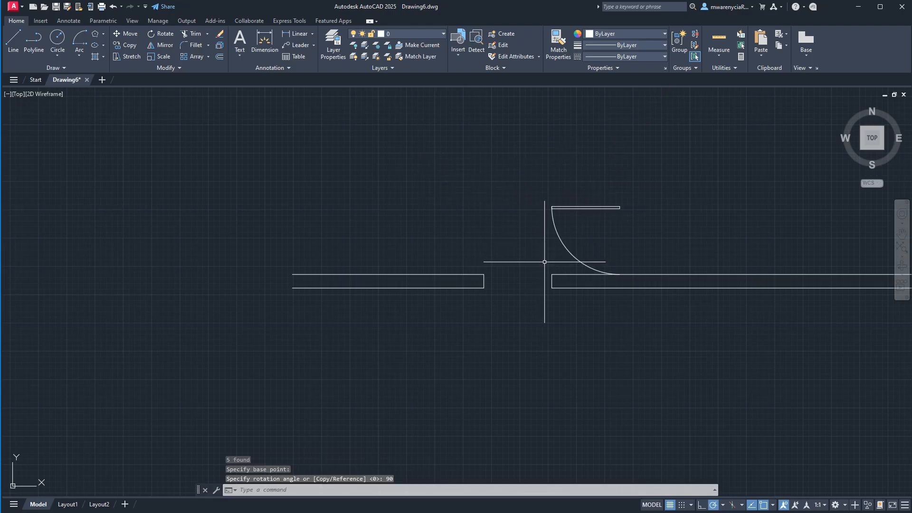
{"action": "key", "text": "ctrl+z"}
- Move the door leaf and arc 6 inches straight up, using a base point in empty space, and undo the move
{"action": "left_click", "coordinate": [417, 166]}
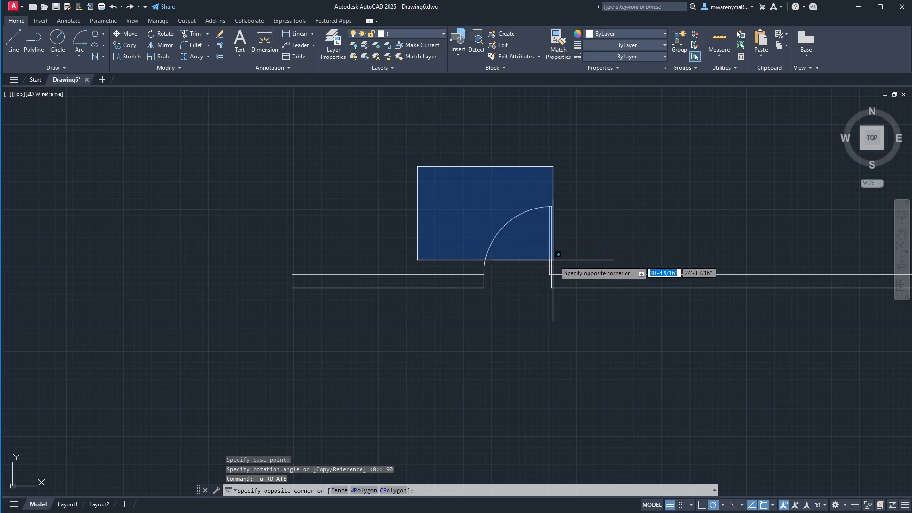
{"action": "left_click", "coordinate": [564, 282]}
{"action": "type", "text": "m"}
{"action": "key", "text": "Return"}
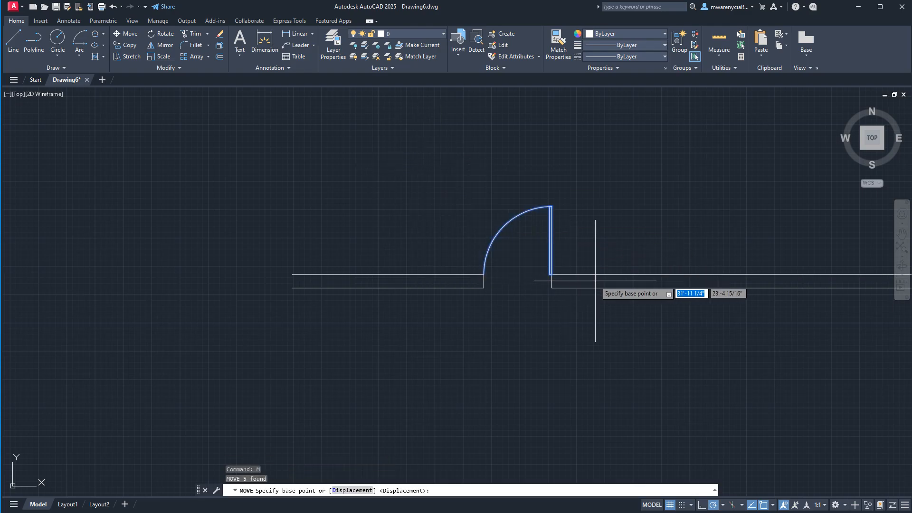
{"action": "left_click", "coordinate": [617, 256]}
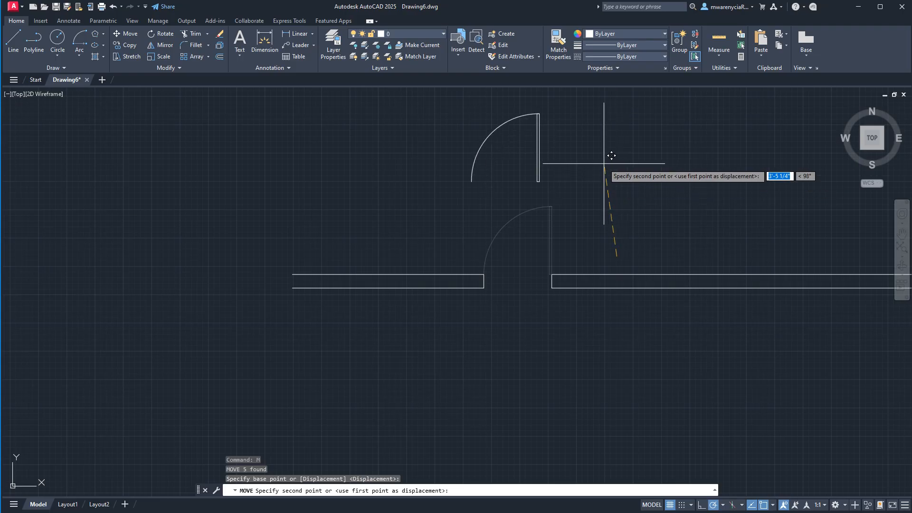
{"action": "type", "text": "6"}
{"action": "key", "text": "Return"}
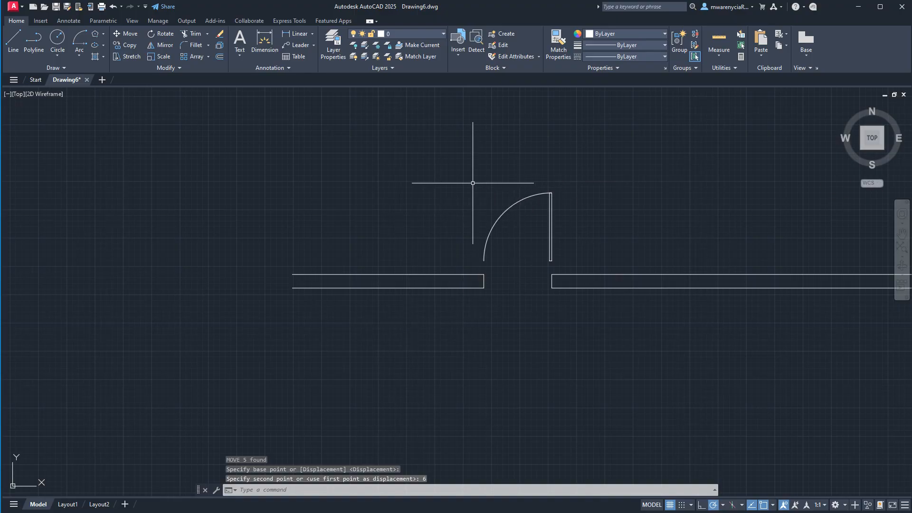
{"action": "key", "text": "ctrl+z"}
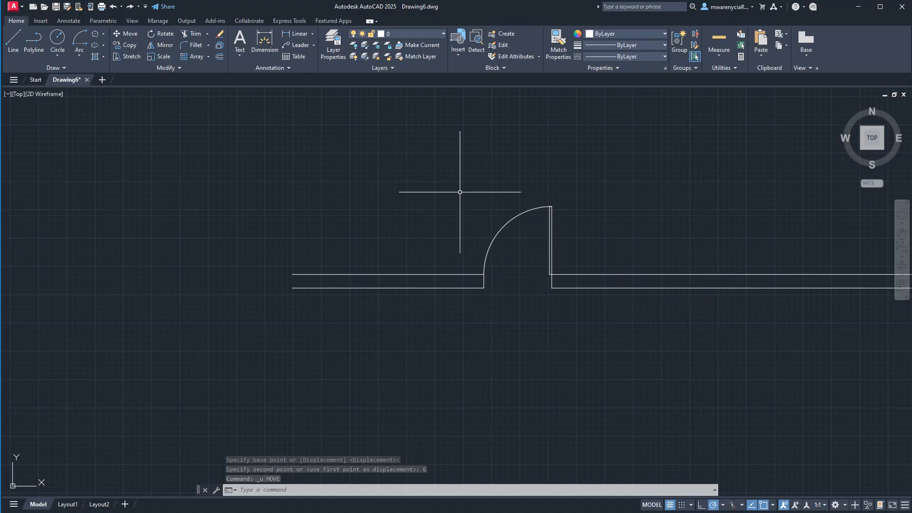
- Rotate a copy of the door leaf and arc by 180 degrees about the leaf's upper right corner, using the Copy option
{"action": "left_click", "coordinate": [426, 182]}
{"action": "left_click", "coordinate": [561, 283]}
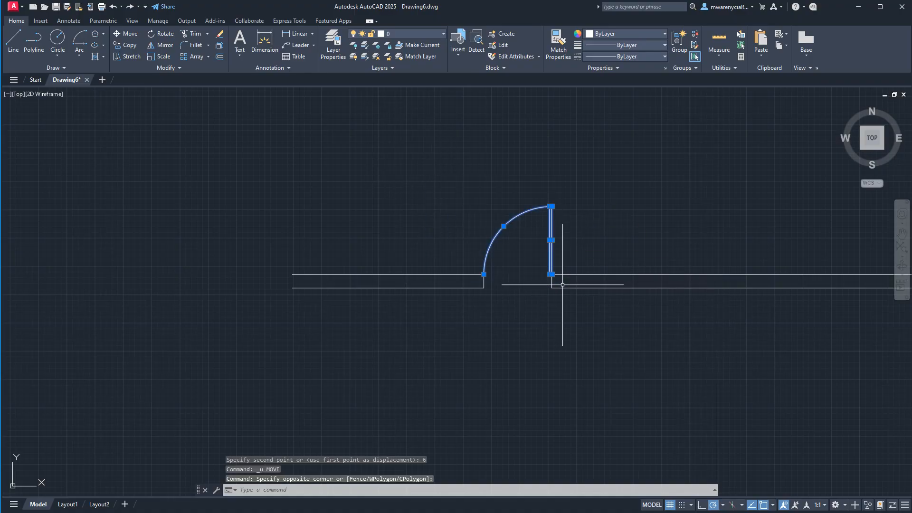
{"action": "type", "text": "ro"}
{"action": "key", "text": "Return"}
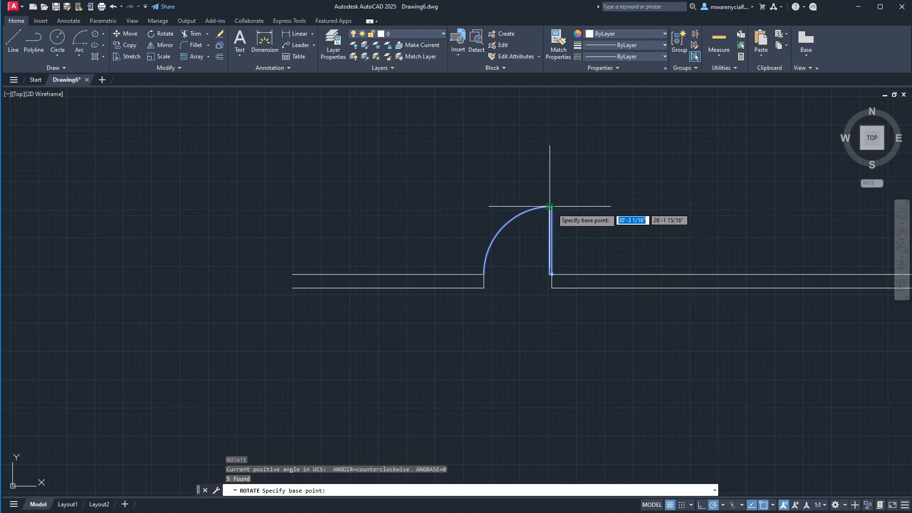
{"action": "scroll", "coordinate": [554, 206], "scroll_direction": "up", "scroll_amount": 5}
{"action": "left_click", "coordinate": [532, 201]}
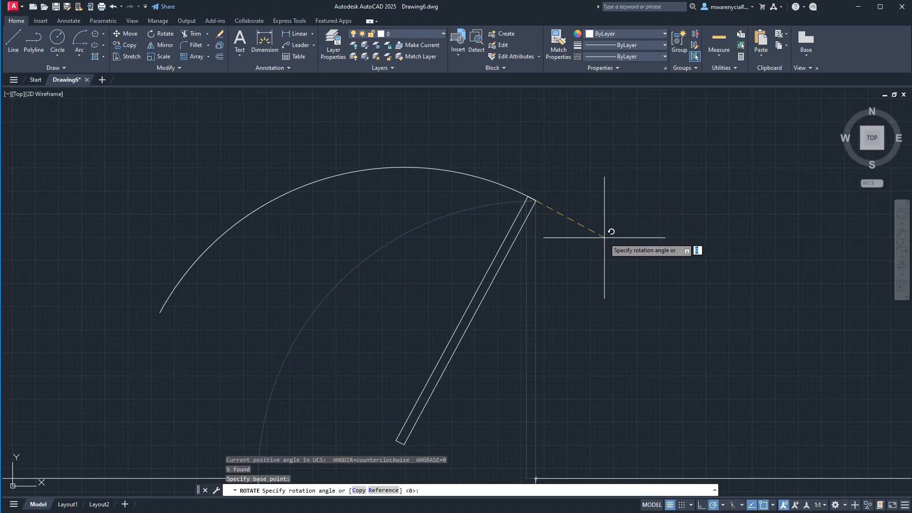
{"action": "scroll", "coordinate": [610, 235], "scroll_direction": "down", "scroll_amount": 2}
{"action": "type", "text": "c"}
{"action": "key", "text": "Return"}
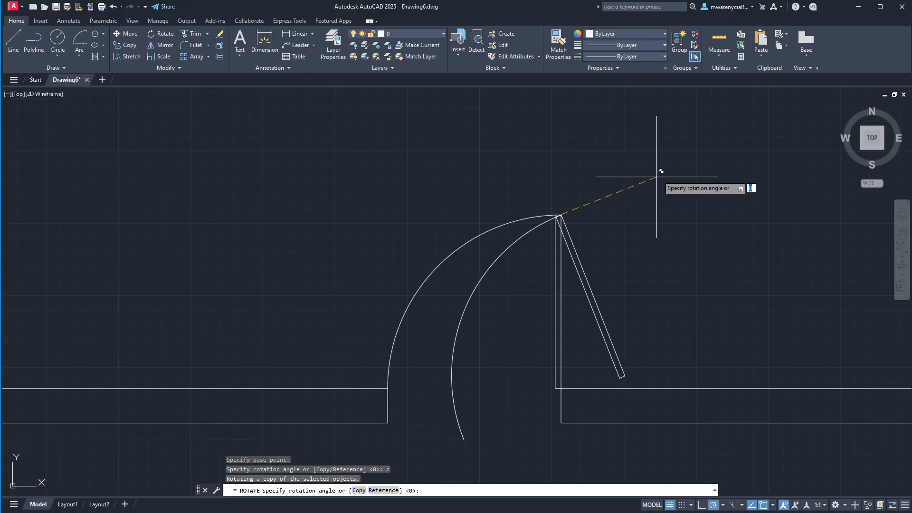
{"action": "left_click", "coordinate": [485, 214]}
{"action": "scroll", "coordinate": [425, 300], "scroll_direction": "down", "scroll_amount": 5}
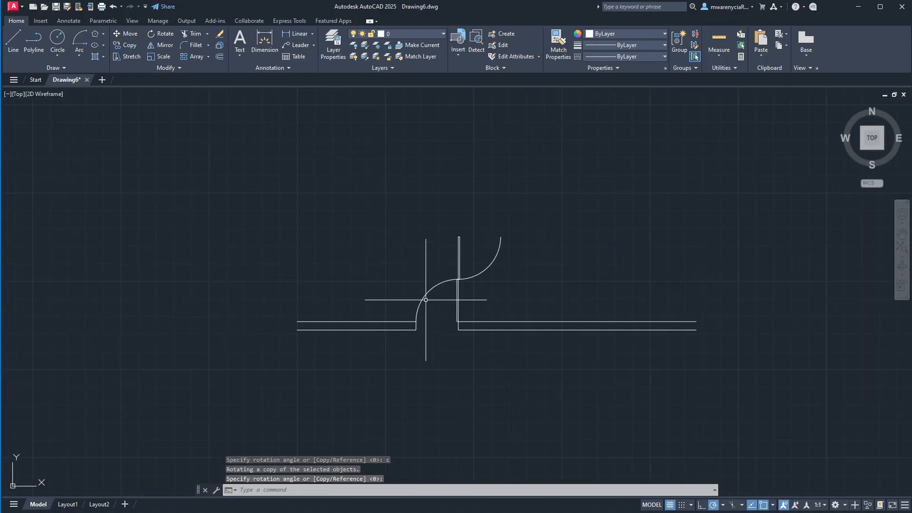
- Erase the rotated copy of the door leaf and arc with crossing selections, keeping the original door
{"action": "key", "text": "Escape"}
{"action": "left_click", "coordinate": [434, 214]}
{"action": "key", "text": "Escape"}
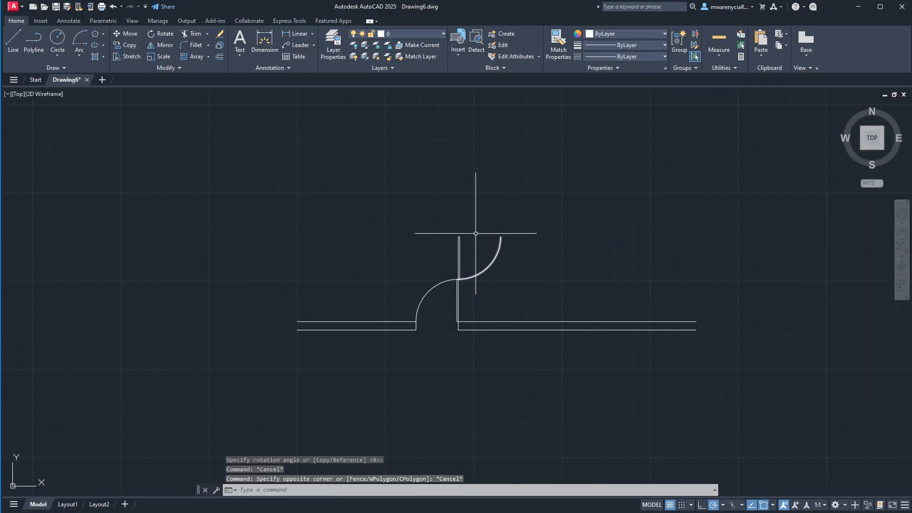
{"action": "scroll", "coordinate": [462, 252], "scroll_direction": "up", "scroll_amount": 5}
{"action": "left_click", "coordinate": [498, 429]}
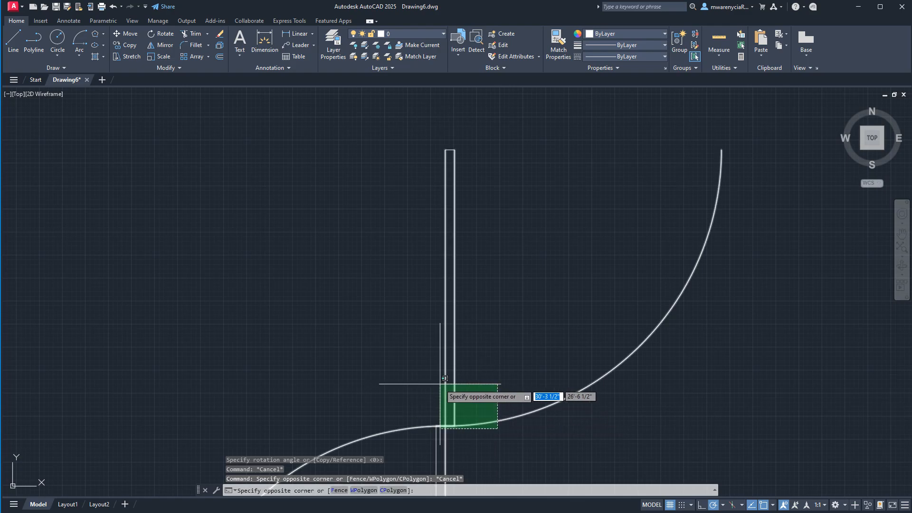
{"action": "left_click", "coordinate": [455, 377]}
{"action": "left_click", "coordinate": [550, 228]}
{"action": "left_click", "coordinate": [426, 139]}
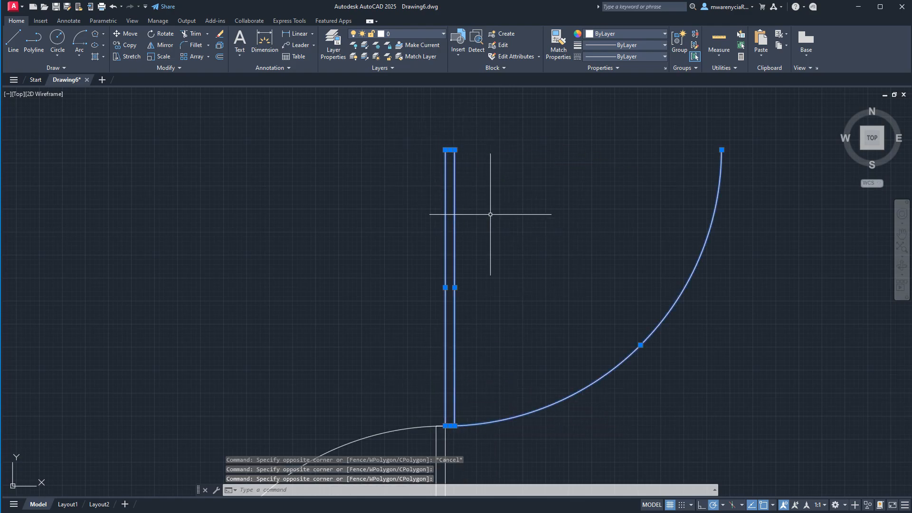
{"action": "key", "text": "Delete"}
{"action": "key", "text": "Delete"}
{"action": "scroll", "coordinate": [500, 218], "scroll_direction": "down", "scroll_amount": 3}
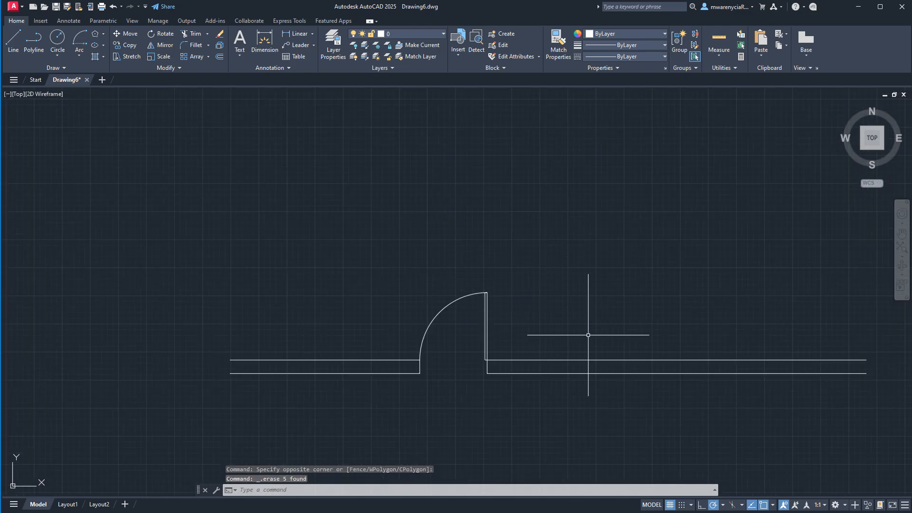
- Place several copies of the door leaf and arc around the wall from a base point in empty space, and undo the copies
{"action": "left_click", "coordinate": [292, 228]}
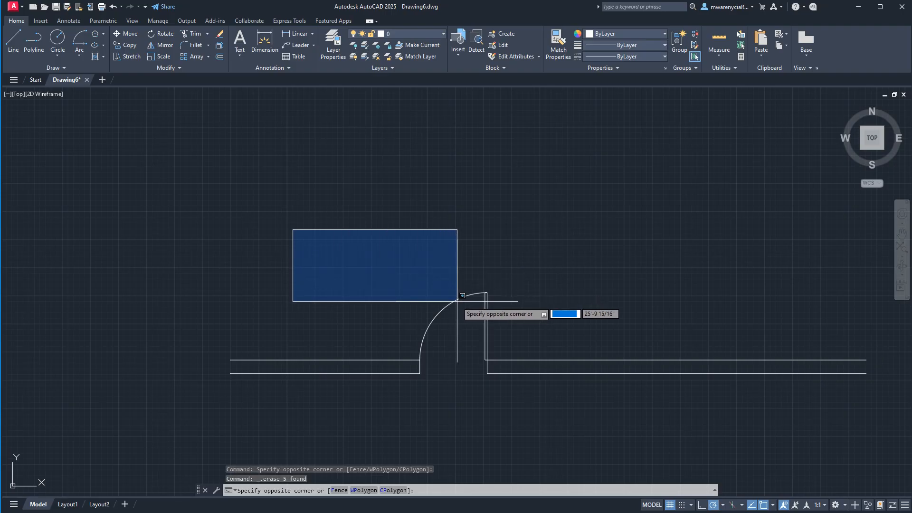
{"action": "key", "text": "Escape"}
{"action": "left_click", "coordinate": [352, 256]}
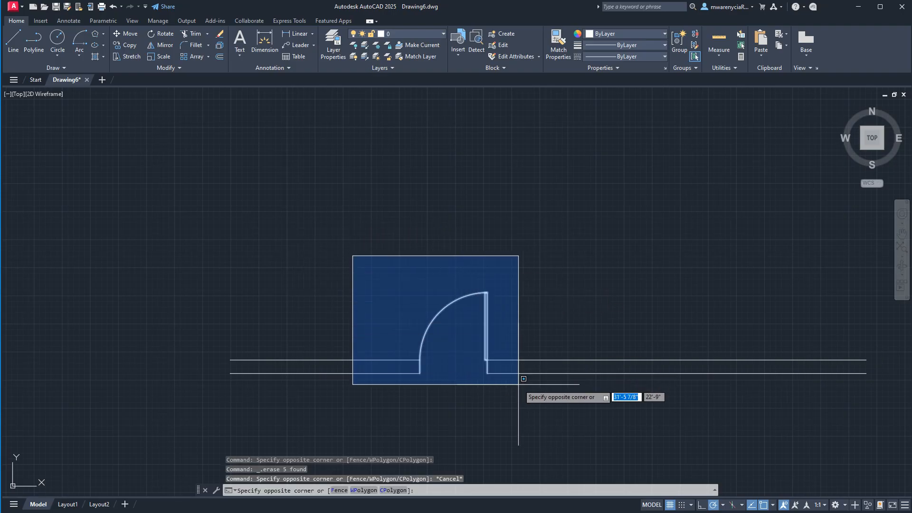
{"action": "left_click", "coordinate": [500, 366]}
{"action": "middle_click_drag", "start_coordinate": [491, 374], "coordinate": [497, 305]}
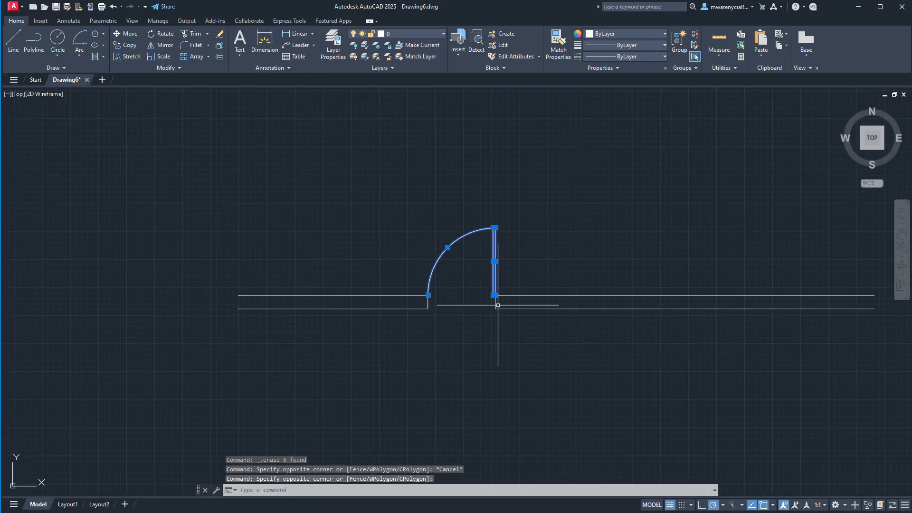
{"action": "type", "text": "co"}
{"action": "key", "text": "Return"}
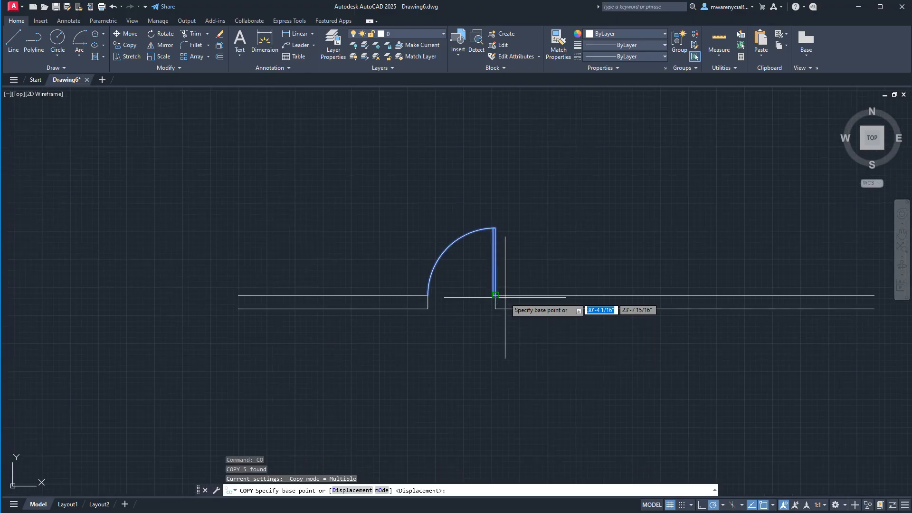
{"action": "left_click", "coordinate": [628, 207]}
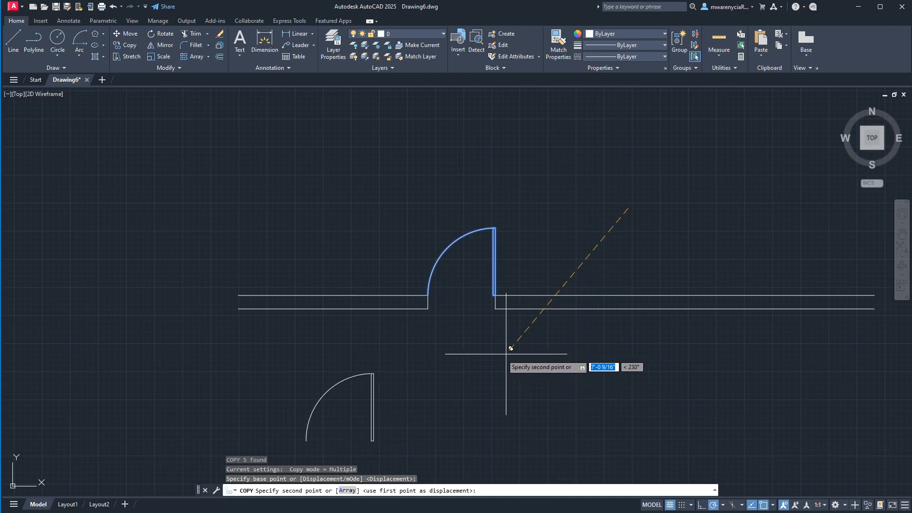
{"action": "scroll", "coordinate": [480, 320], "scroll_direction": "down", "scroll_amount": 2}
{"action": "middle_click_drag", "start_coordinate": [464, 315], "coordinate": [400, 193]}
{"action": "left_click", "coordinate": [409, 197]}
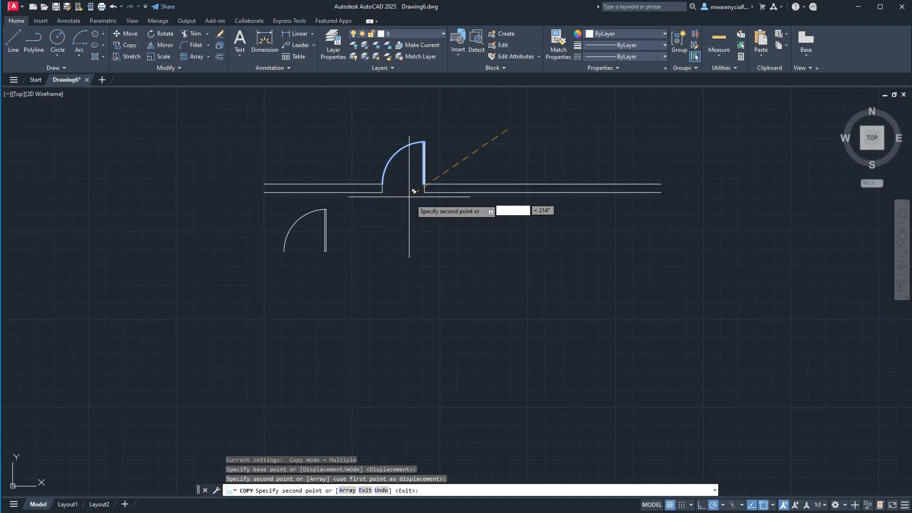
{"action": "left_click", "coordinate": [482, 252]}
{"action": "left_click", "coordinate": [661, 222]}
{"action": "left_click", "coordinate": [753, 203]}
{"action": "left_click", "coordinate": [492, 392]}
{"action": "left_click", "coordinate": [343, 388]}
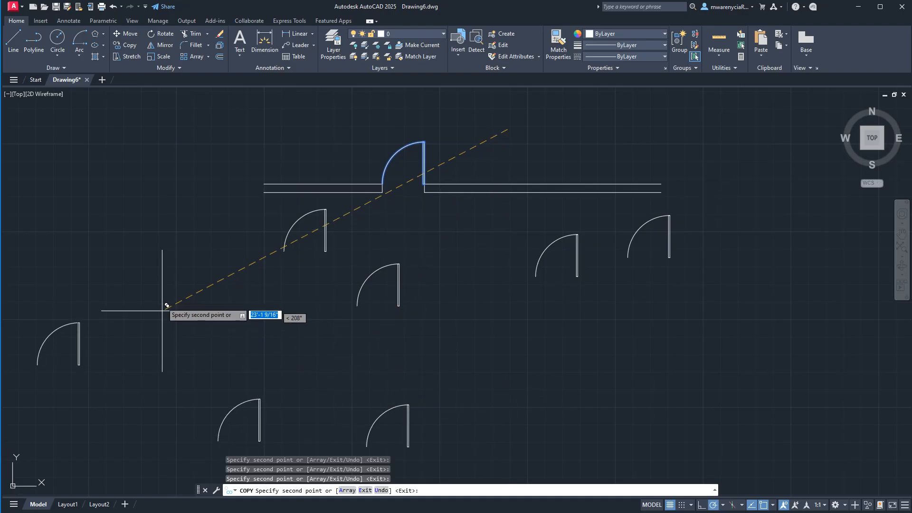
{"action": "left_click", "coordinate": [200, 195]}
{"action": "left_click", "coordinate": [262, 198]}
{"action": "key", "text": "Escape"}
{"action": "key", "text": "ctrl+z"}
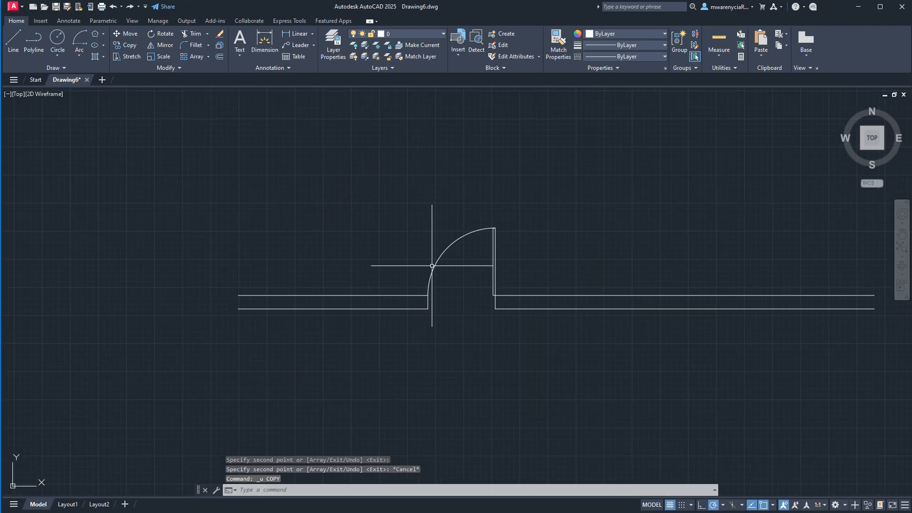
{"action": "key", "text": "ctrl+z"}
- Copy the door leaf and arc by the leaf's lower right corner, placing three copies in a row below the wall and one to its right
{"action": "scroll", "coordinate": [412, 346], "scroll_direction": "down", "scroll_amount": 5}
{"action": "middle_click_drag", "start_coordinate": [430, 389], "coordinate": [452, 316]}
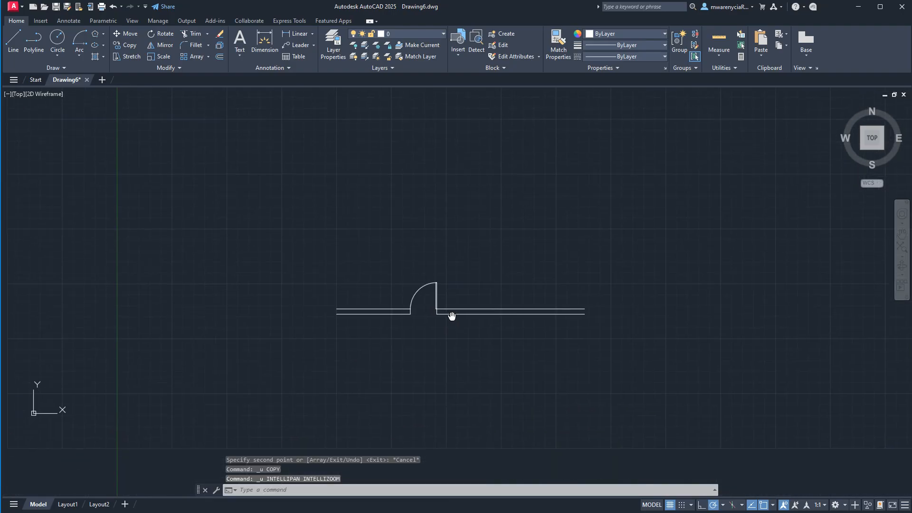
{"action": "scroll", "coordinate": [434, 286], "scroll_direction": "up", "scroll_amount": 4}
{"action": "scroll", "coordinate": [413, 197], "scroll_direction": "down", "scroll_amount": 4}
{"action": "left_click", "coordinate": [295, 189]}
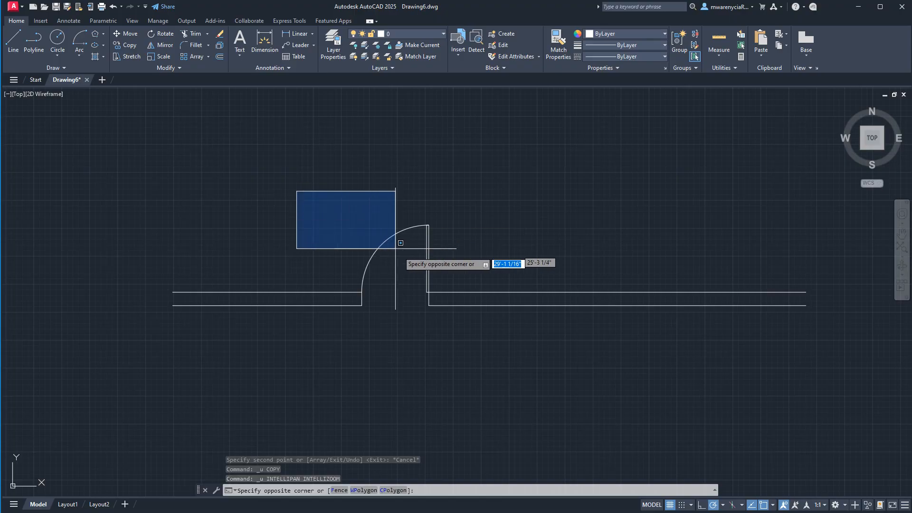
{"action": "left_click", "coordinate": [441, 301]}
{"action": "scroll", "coordinate": [441, 316], "scroll_direction": "up", "scroll_amount": 6}
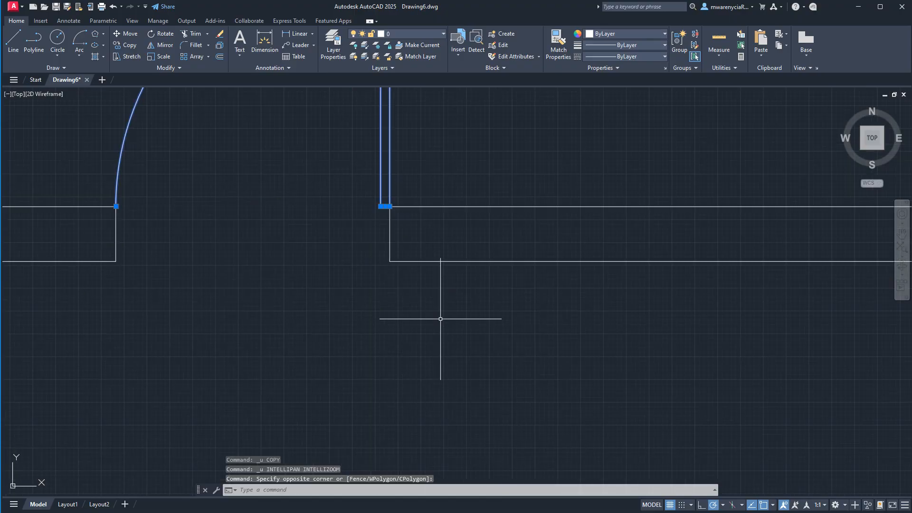
{"action": "type", "text": "co"}
{"action": "key", "text": "Return"}
{"action": "left_click", "coordinate": [390, 207]}
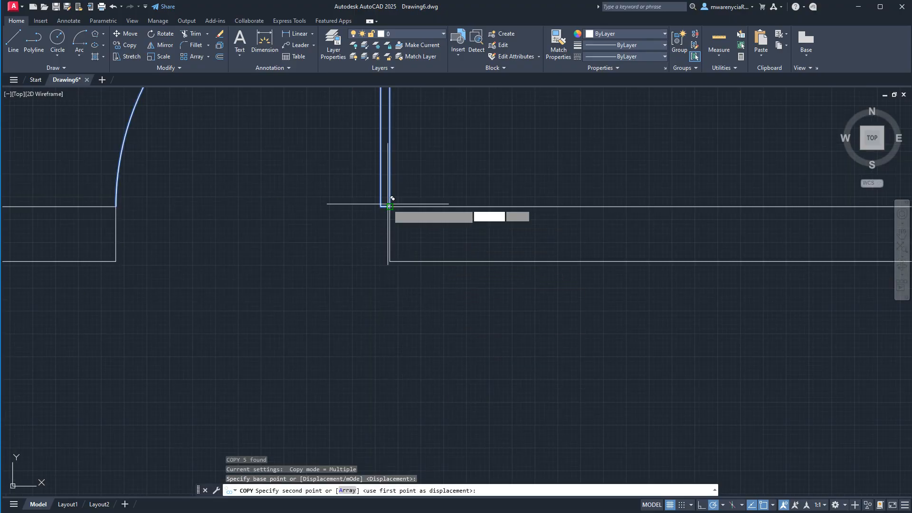
{"action": "scroll", "coordinate": [672, 212], "scroll_direction": "down", "scroll_amount": 5}
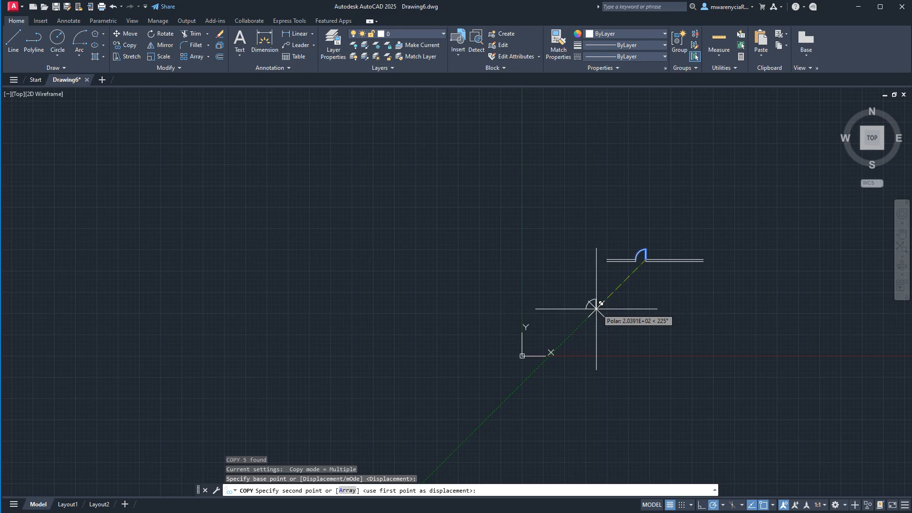
{"action": "left_click", "coordinate": [594, 372]}
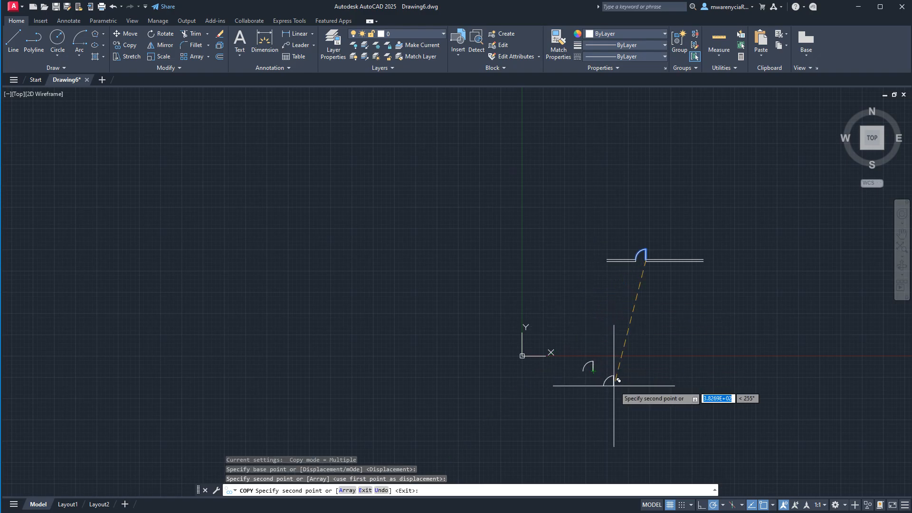
{"action": "left_click", "coordinate": [692, 371]}
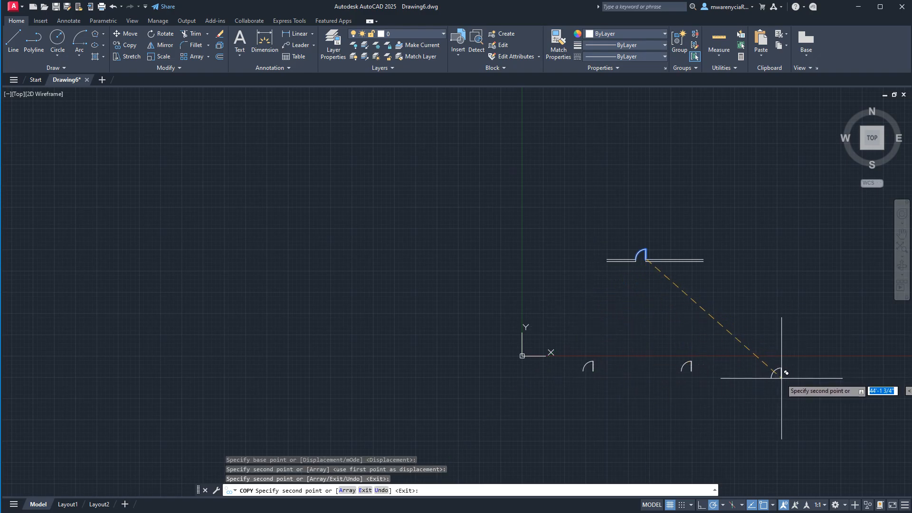
{"action": "left_click", "coordinate": [767, 371]}
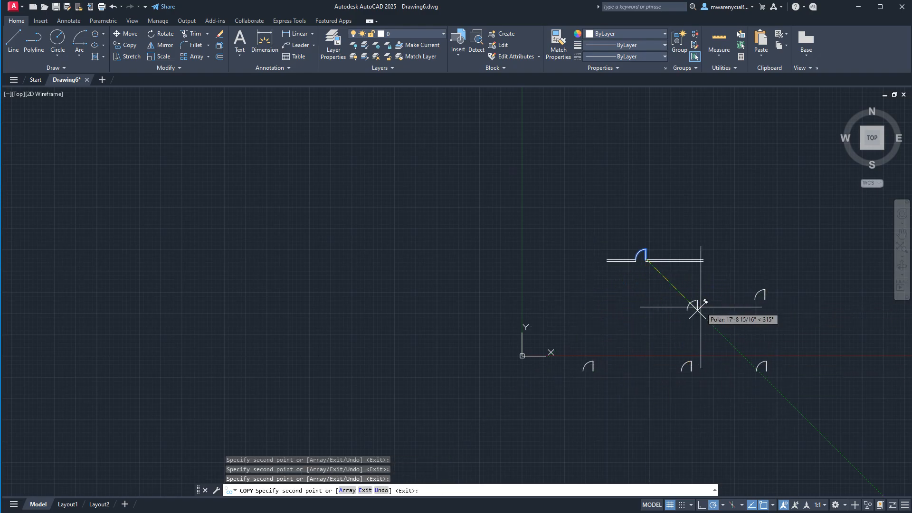
{"action": "key", "text": "Escape"}
- Rotate the single door copy to the right of the wall 90 degrees counterclockwise about its leaf's lower right corner
{"action": "left_click", "coordinate": [729, 259]}
{"action": "type", "text": "ro"}
{"action": "key", "text": "Return"}
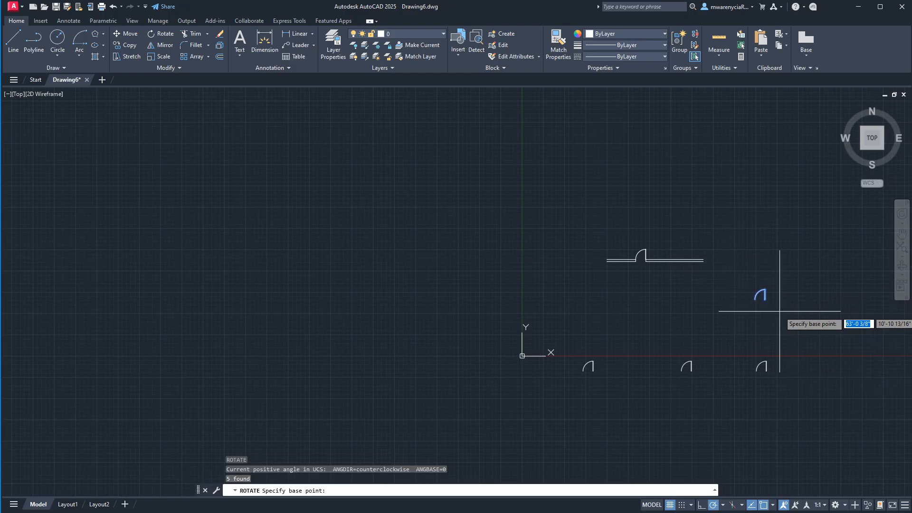
{"action": "scroll", "coordinate": [779, 311], "scroll_direction": "up", "scroll_amount": 6}
{"action": "left_click", "coordinate": [688, 237]}
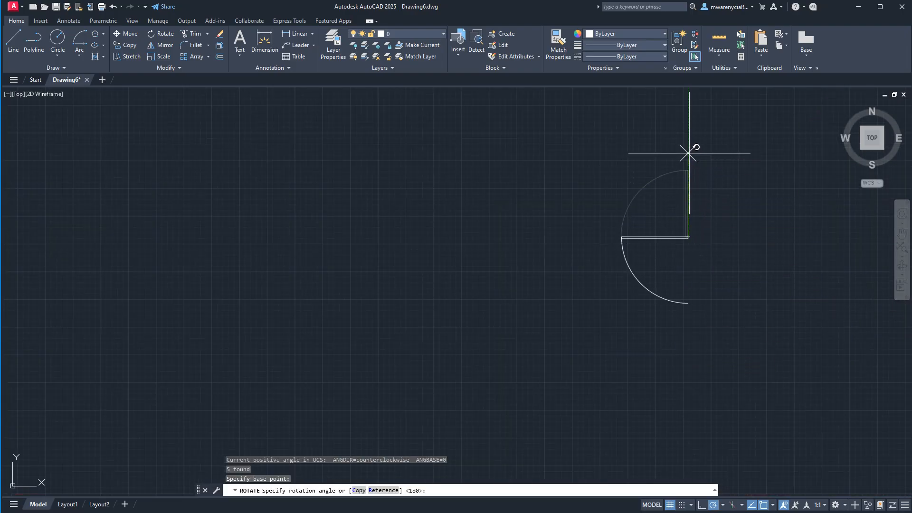
{"action": "key", "text": "Escape"}
{"action": "key", "text": "Escape"}
{"action": "scroll", "coordinate": [680, 336], "scroll_direction": "down", "scroll_amount": 8}
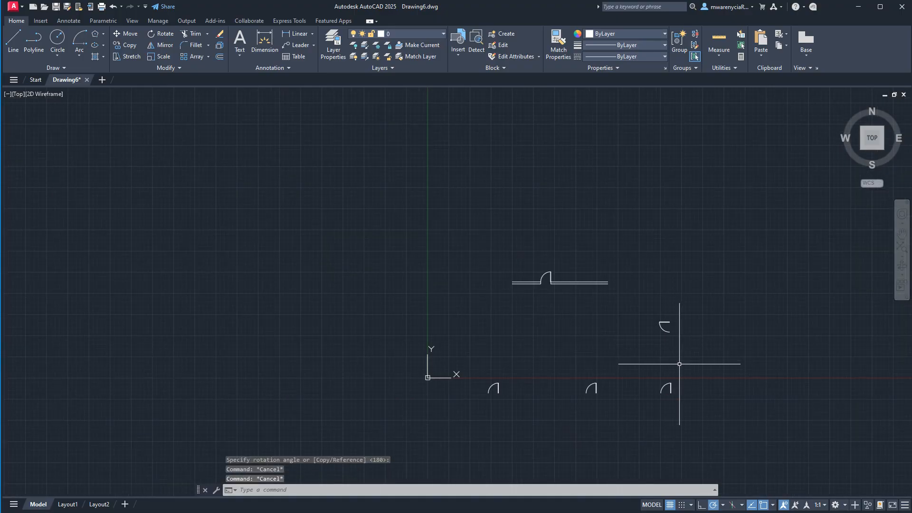
- Copy the rotated door leftward as a linear array of 6 items spaced 6' apart, using the Copy command's Array option
{"action": "scroll", "coordinate": [581, 330], "scroll_direction": "up", "scroll_amount": 4}
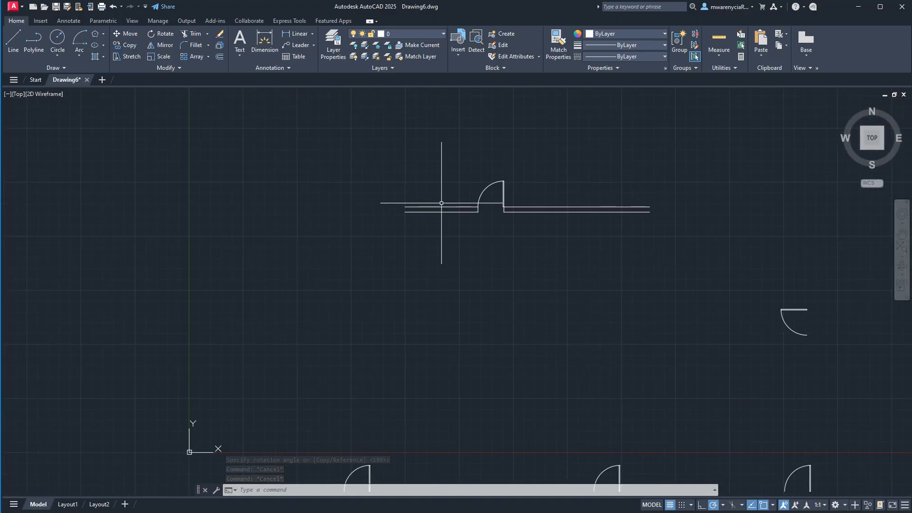
{"action": "left_click", "coordinate": [704, 267]}
{"action": "left_click", "coordinate": [855, 347]}
{"action": "type", "text": "c"}
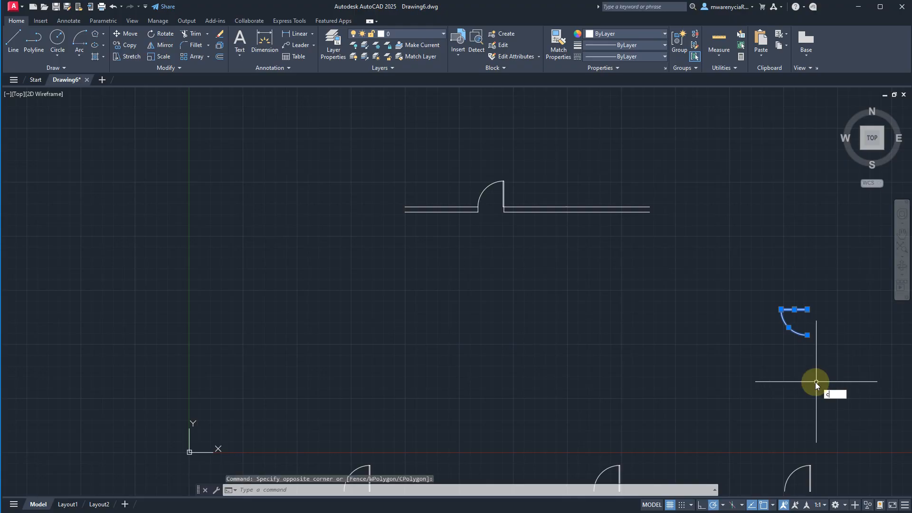
{"action": "type", "text": "o"}
{"action": "key", "text": "Return"}
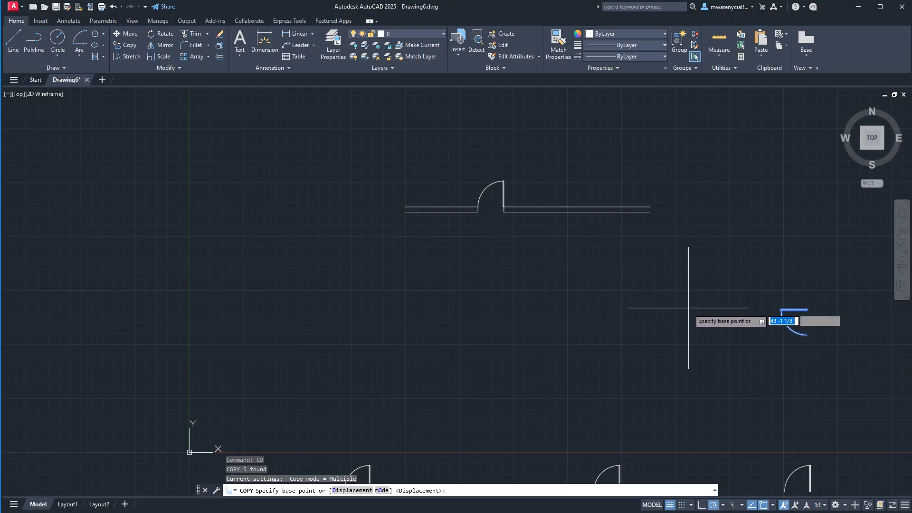
{"action": "left_click", "coordinate": [688, 312]}
{"action": "type", "text": "a"}
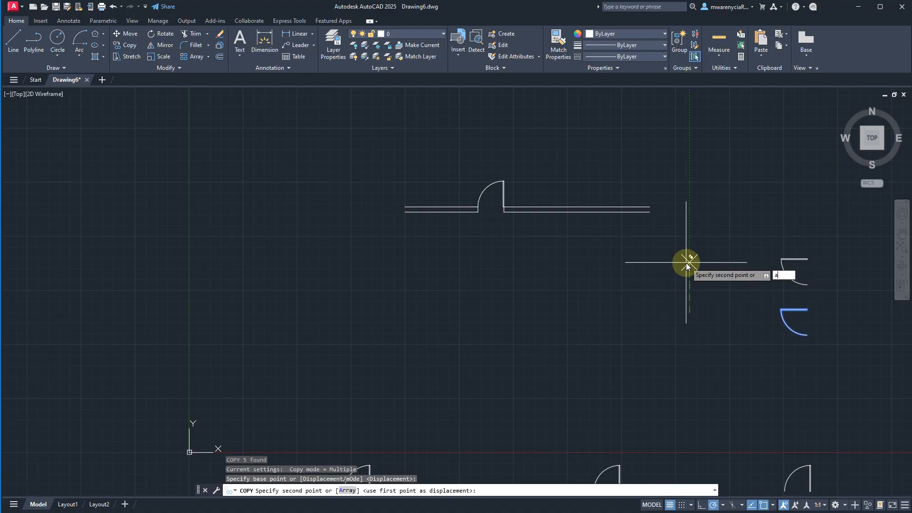
{"action": "key", "text": "Return"}
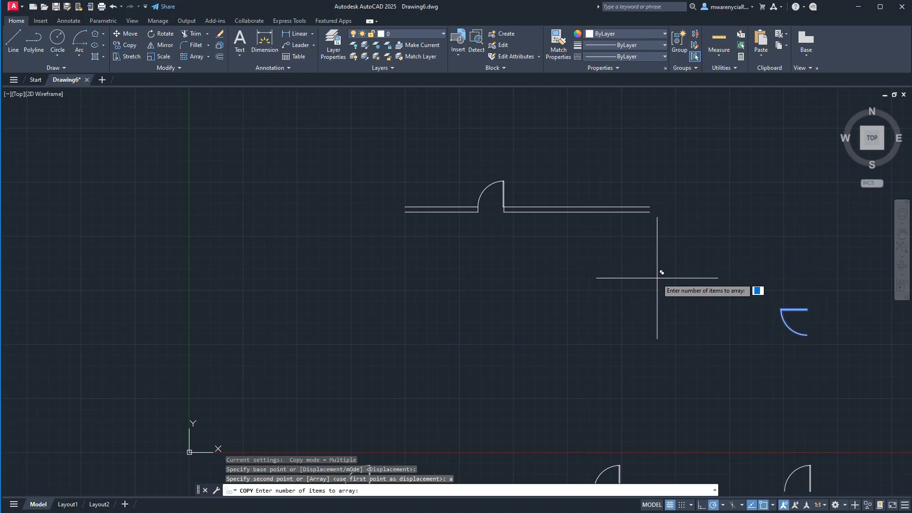
{"action": "type", "text": "6"}
{"action": "key", "text": "Return"}
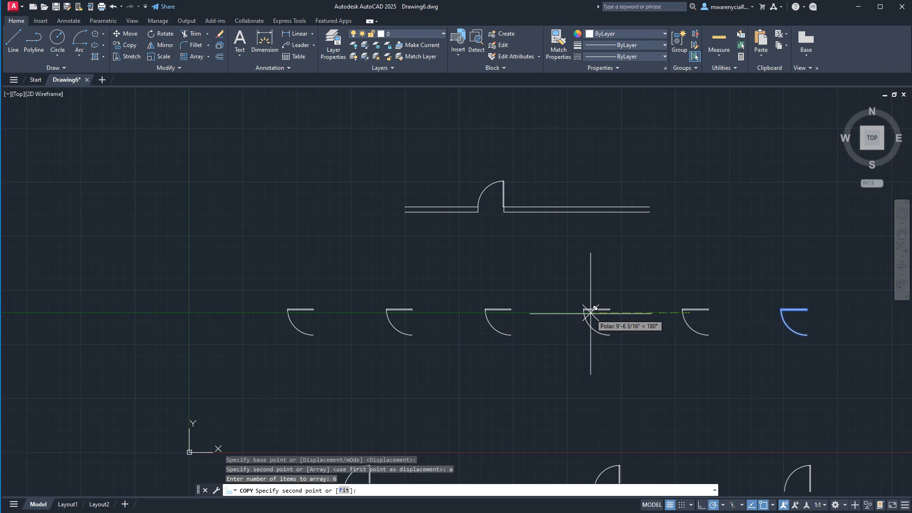
{"action": "type", "text": "6'"}
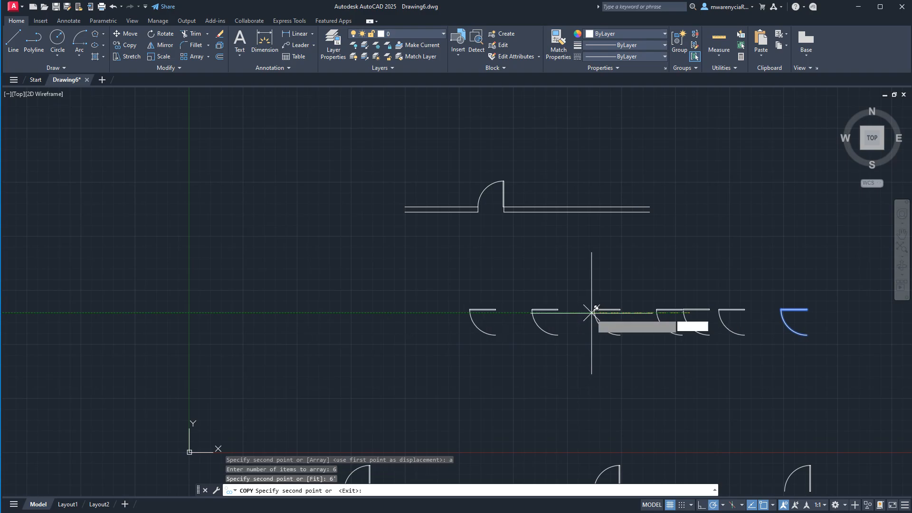
{"action": "key", "text": "Return"}
{"action": "key", "text": "Escape"}
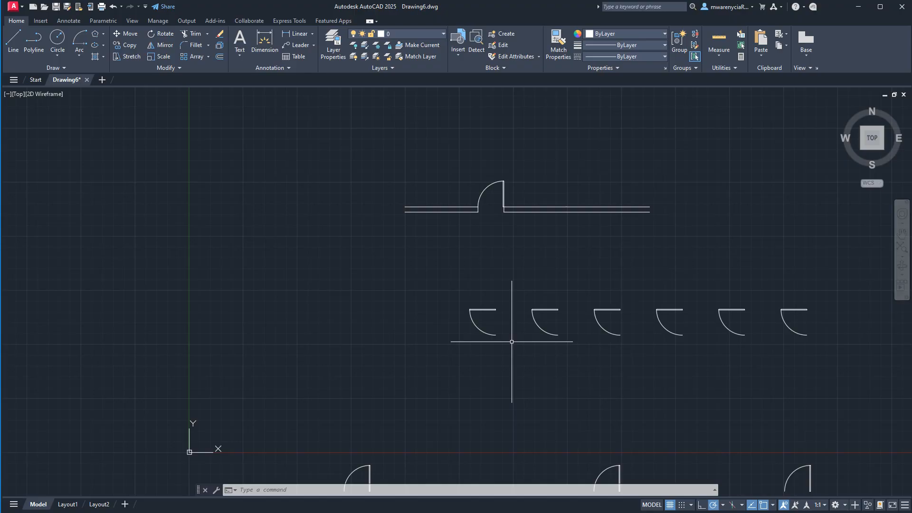
{"action": "key", "text": "Escape"}
- Create a rectangular array of the leftmost rotated door with 6 columns and 2 rows
{"action": "middle_click_drag", "start_coordinate": [576, 332], "coordinate": [539, 291]}
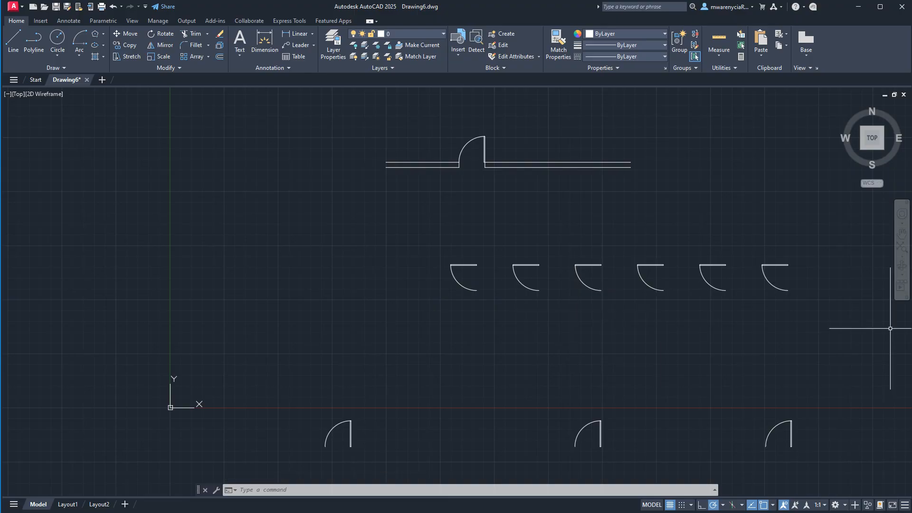
{"action": "left_click", "coordinate": [395, 247]}
{"action": "left_click", "coordinate": [486, 316]}
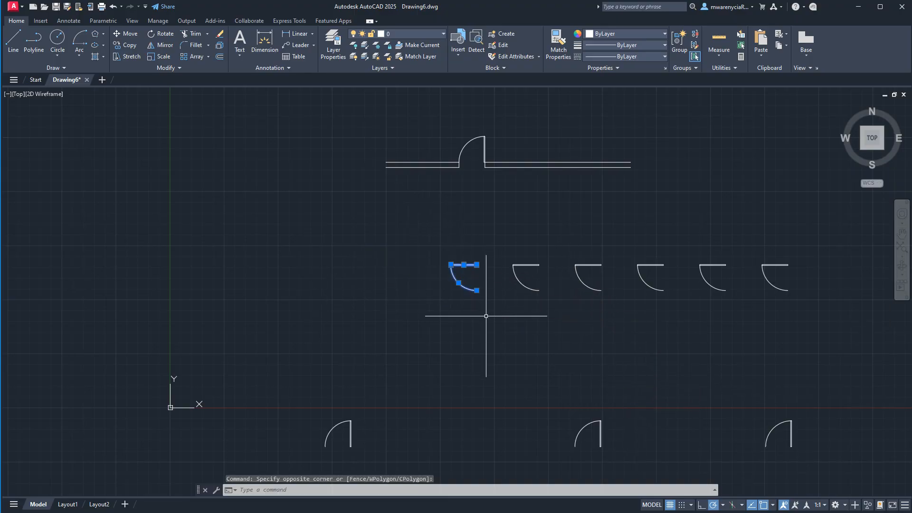
{"action": "left_click", "coordinate": [189, 59]}
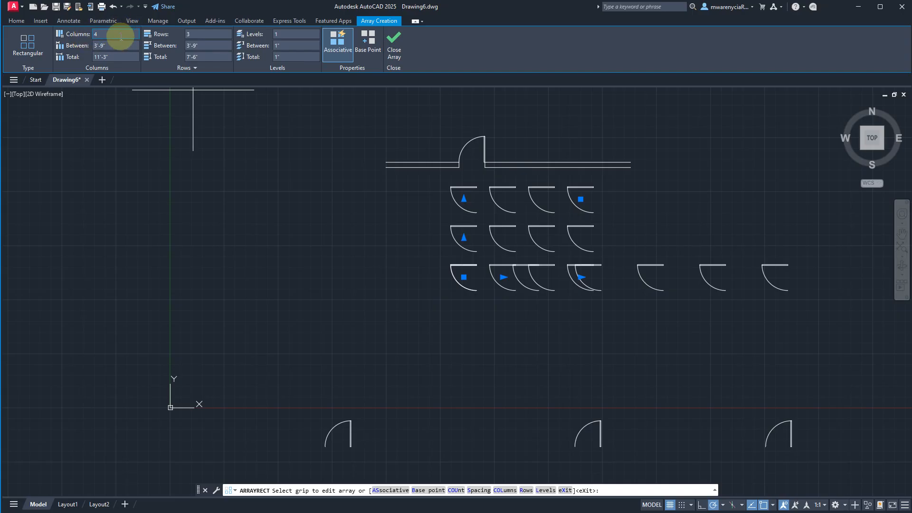
{"action": "left_click", "coordinate": [74, 38]}
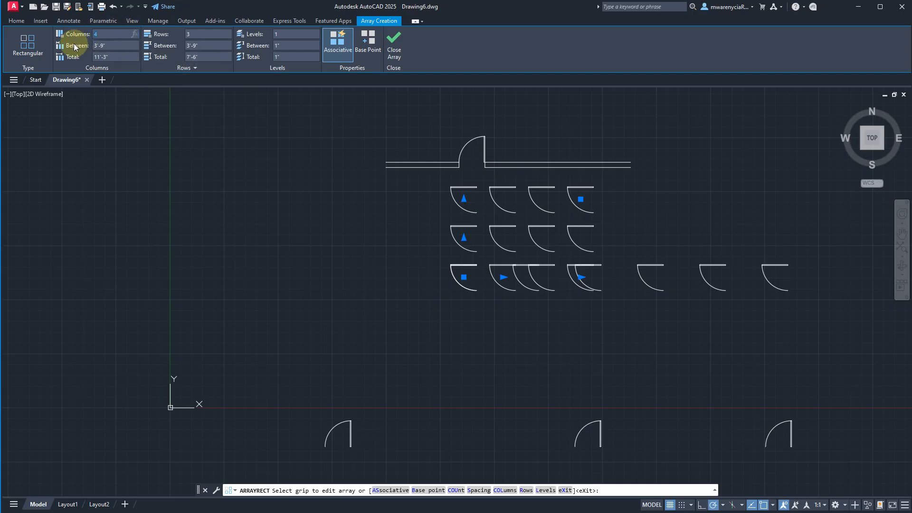
{"action": "type", "text": "6"}
{"action": "left_click", "coordinate": [207, 34]}
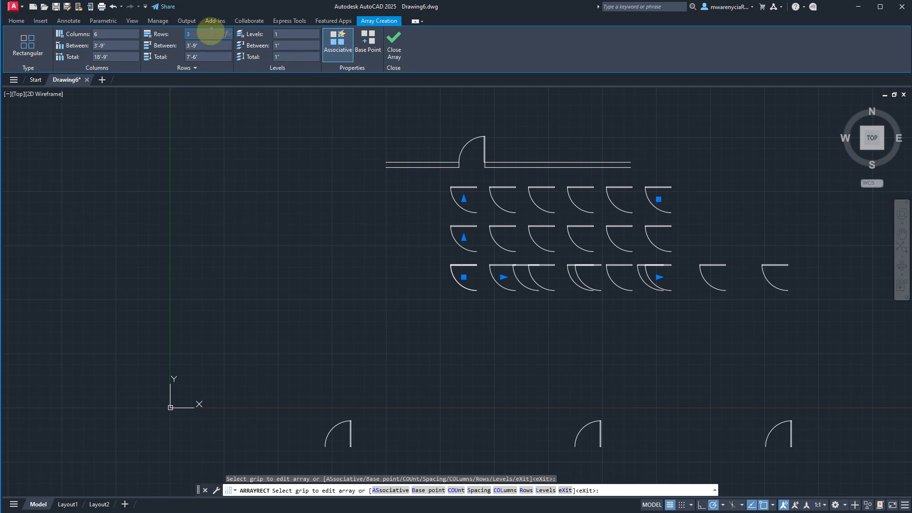
{"action": "type", "text": "2"}
{"action": "key", "text": "Return"}
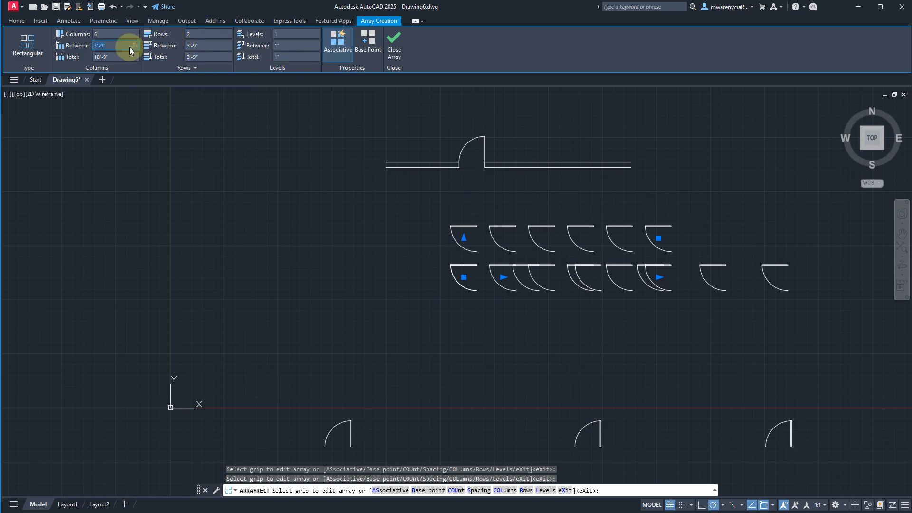
- Set the array's column spacing to 2'-6" and finish the array
{"action": "type", "text": "2'6"}
{"action": "key", "text": "Return"}
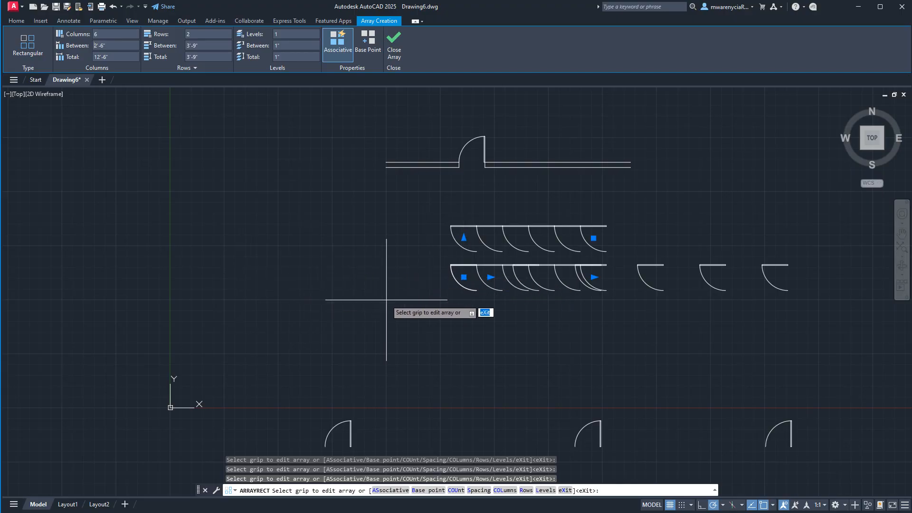
{"action": "left_click", "coordinate": [394, 42]}
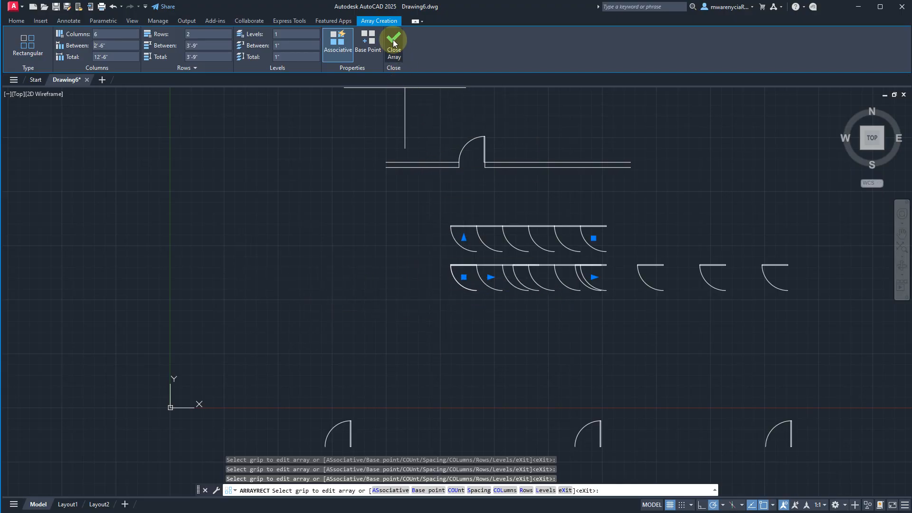
- Move the rectangular door array leftward by its base grip, clear of the row of rotated doors
{"action": "left_click", "coordinate": [460, 275]}
{"action": "left_click", "coordinate": [464, 278]}
{"action": "left_click", "coordinate": [227, 256]}
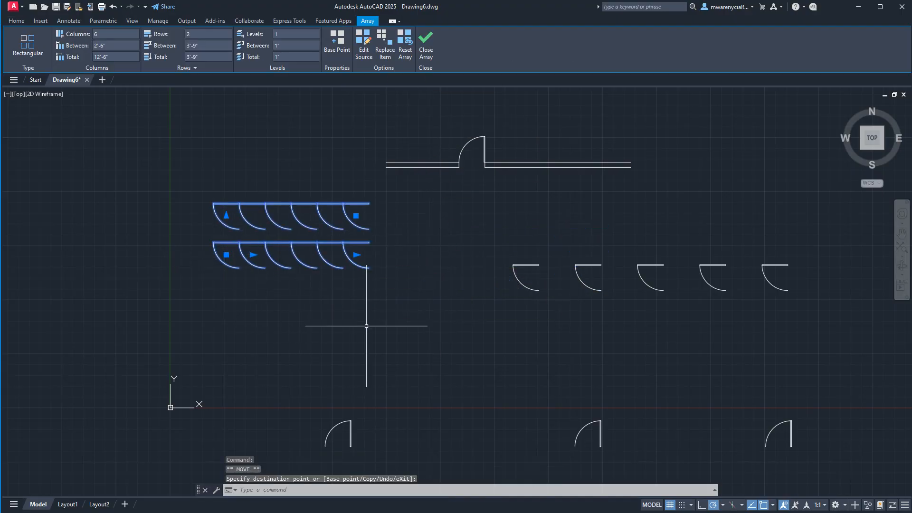
{"action": "key", "text": "Escape"}
{"action": "left_click", "coordinate": [738, 236]}
{"action": "left_click", "coordinate": [806, 309]}
{"action": "key", "text": "Escape"}
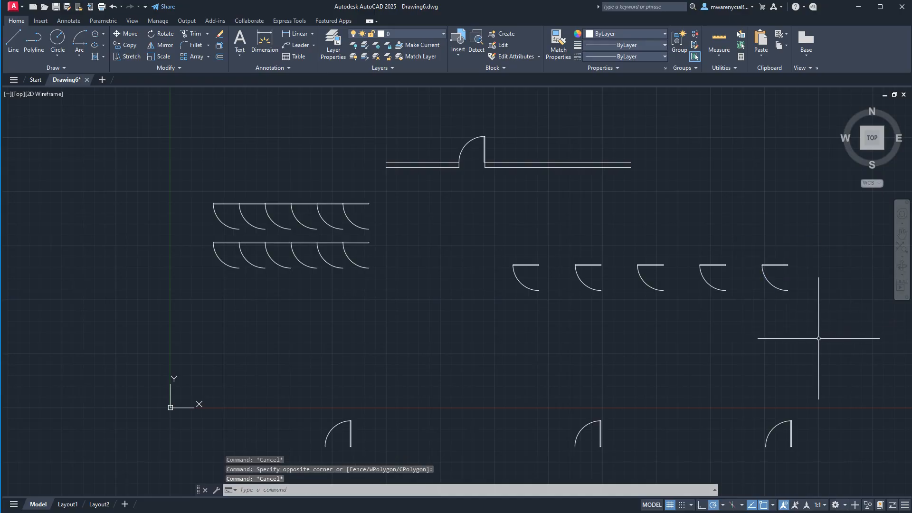
{"action": "left_click", "coordinate": [814, 336]}
{"action": "left_click", "coordinate": [475, 222]}
{"action": "type", "text": "co"}
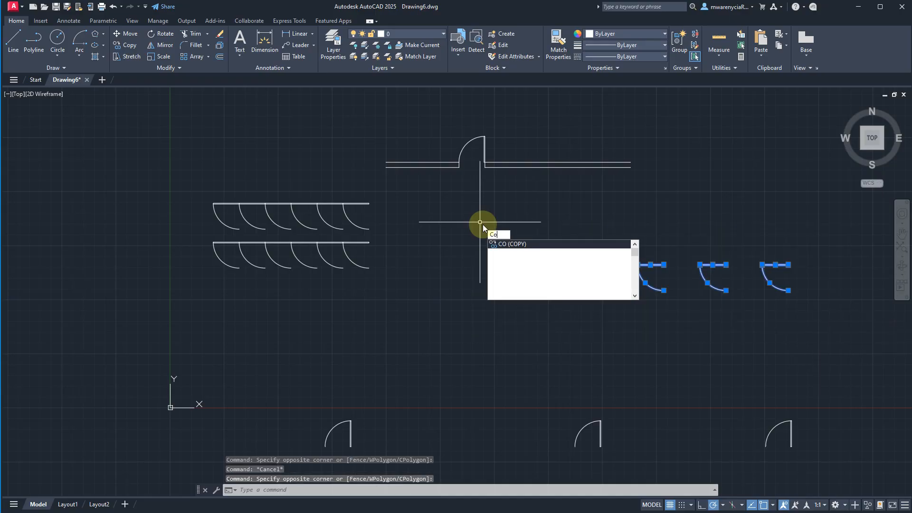
{"action": "key", "text": "Return"}
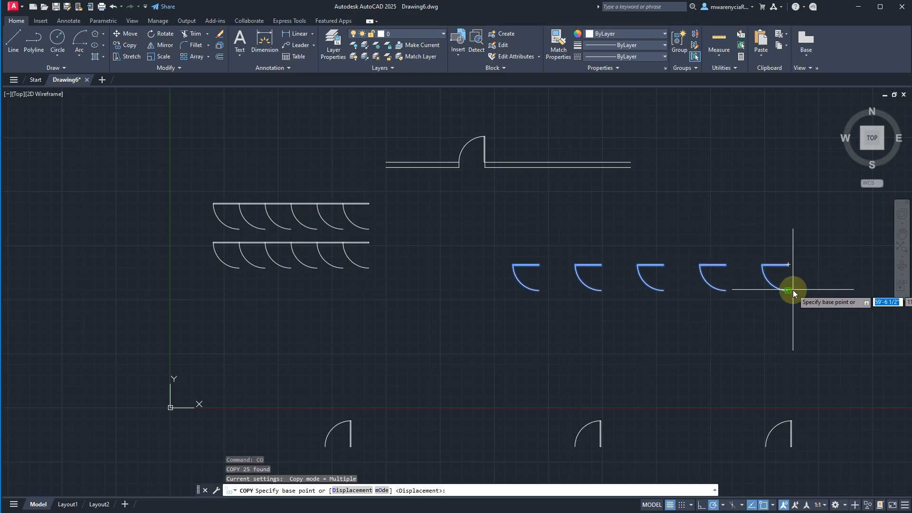
{"action": "key", "text": "Escape"}
- Copy the row of five rotated doors upward as a linear array of 5 items spaced 3' apart, using Copy's Array option
{"action": "left_click", "coordinate": [803, 305]}
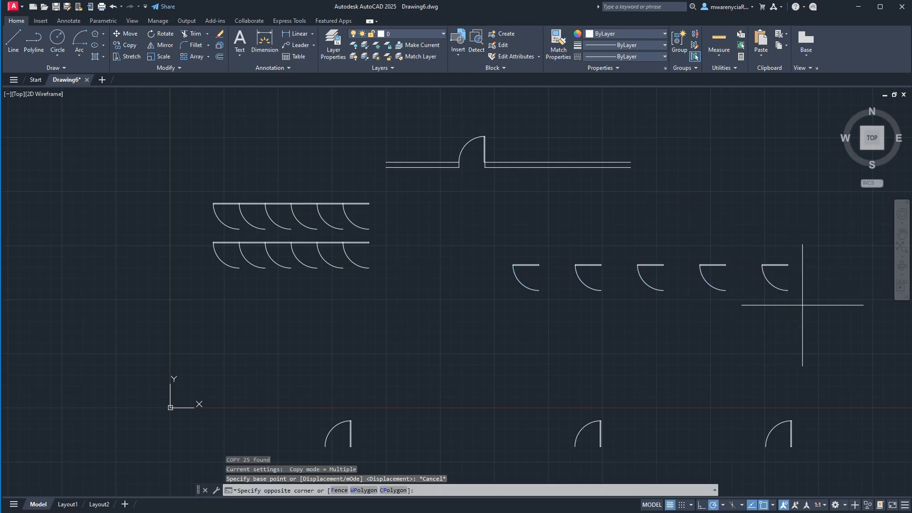
{"action": "left_click", "coordinate": [466, 254]}
{"action": "type", "text": "co"}
{"action": "key", "text": "Return"}
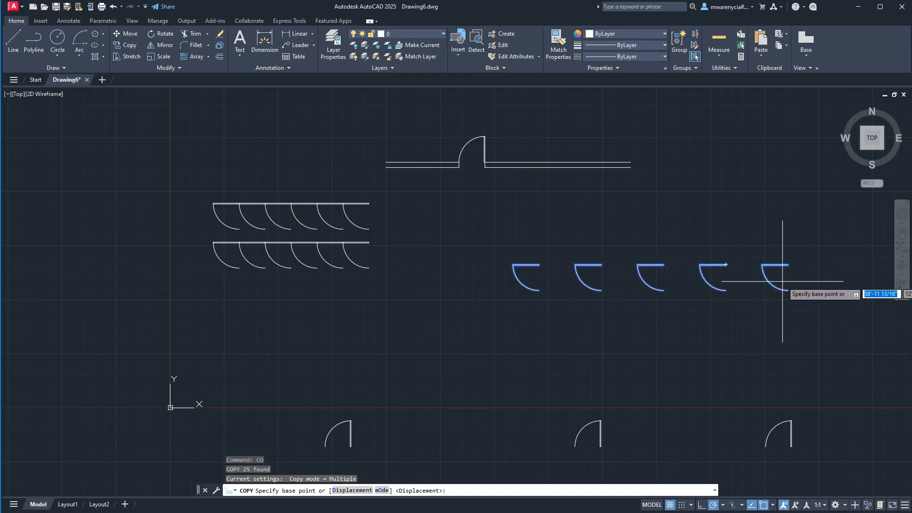
{"action": "left_click", "coordinate": [788, 265]}
{"action": "type", "text": "a"}
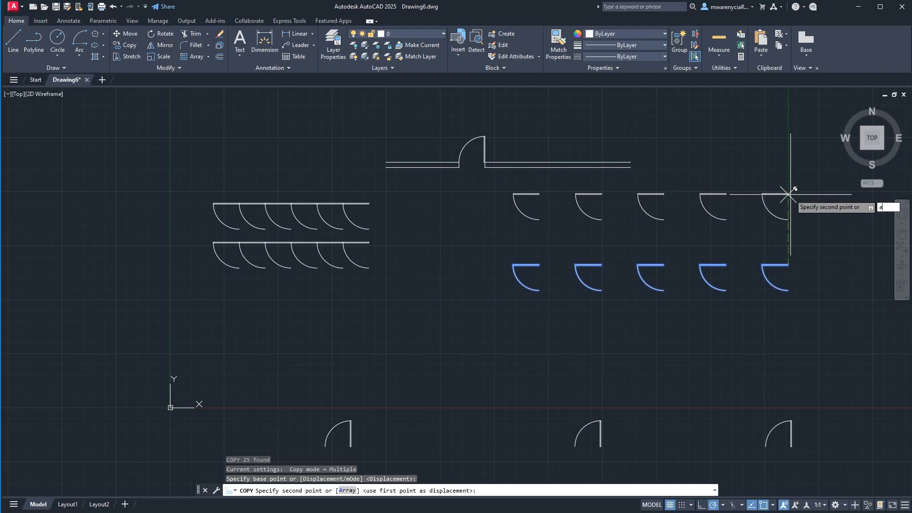
{"action": "key", "text": "Return"}
{"action": "type", "text": "5"}
{"action": "key", "text": "Return"}
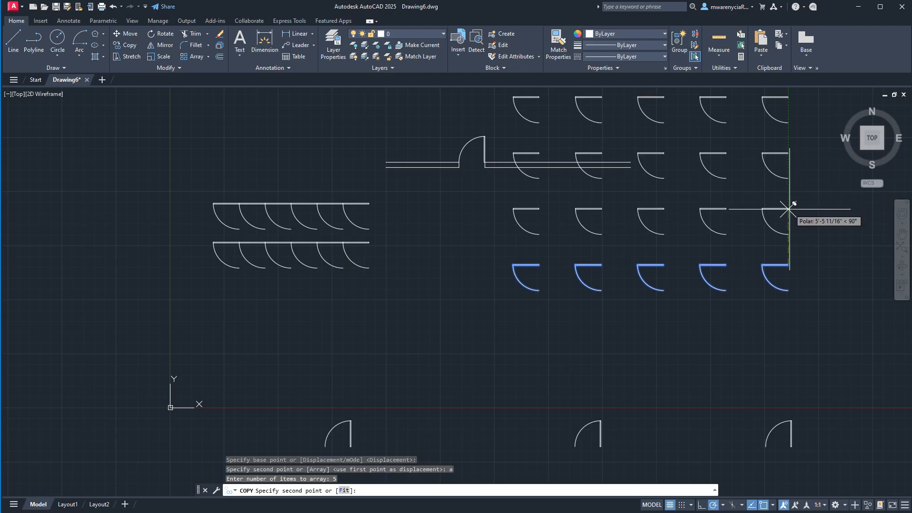
{"action": "type", "text": "3'"}
{"action": "key", "text": "Return"}
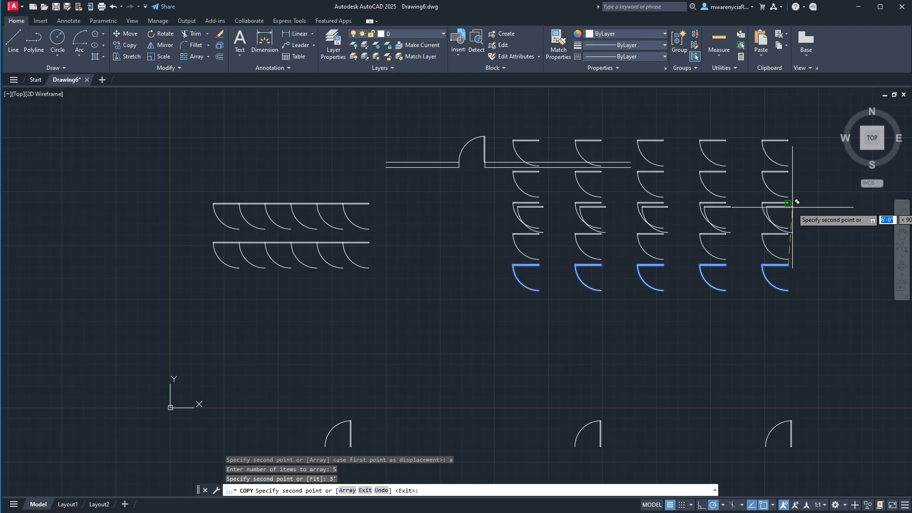
{"action": "key", "text": "Escape"}
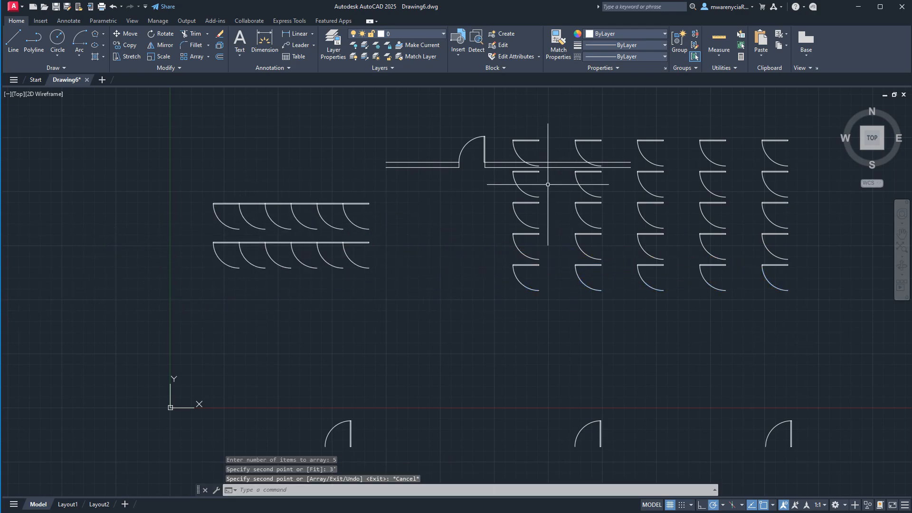
- Undo the upward array copy, the array move and the rectangular array of doors
{"action": "key", "text": "ctrl+z"}
{"action": "key", "text": "ctrl+z"}
{"action": "key", "text": "ctrl+z"}
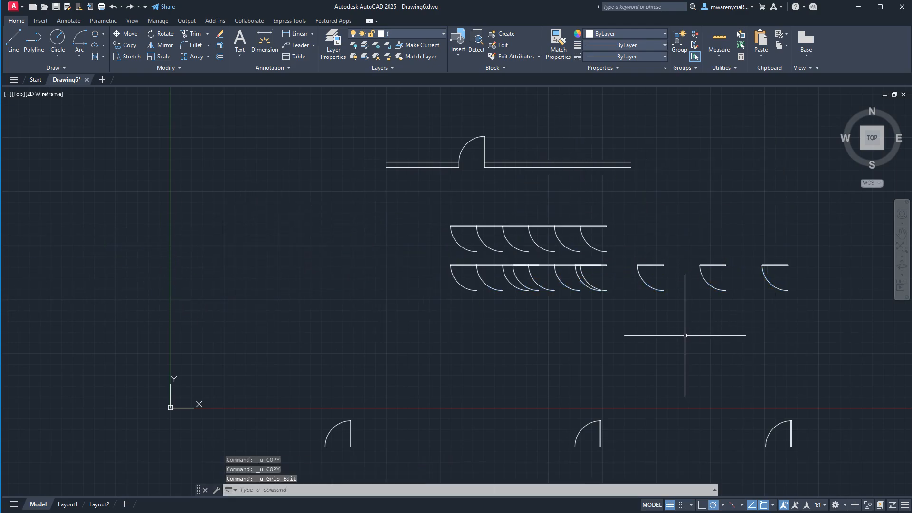
{"action": "scroll", "coordinate": [571, 329], "scroll_direction": "down", "scroll_amount": 8}
{"action": "scroll", "coordinate": [462, 336], "scroll_direction": "up", "scroll_amount": 5}
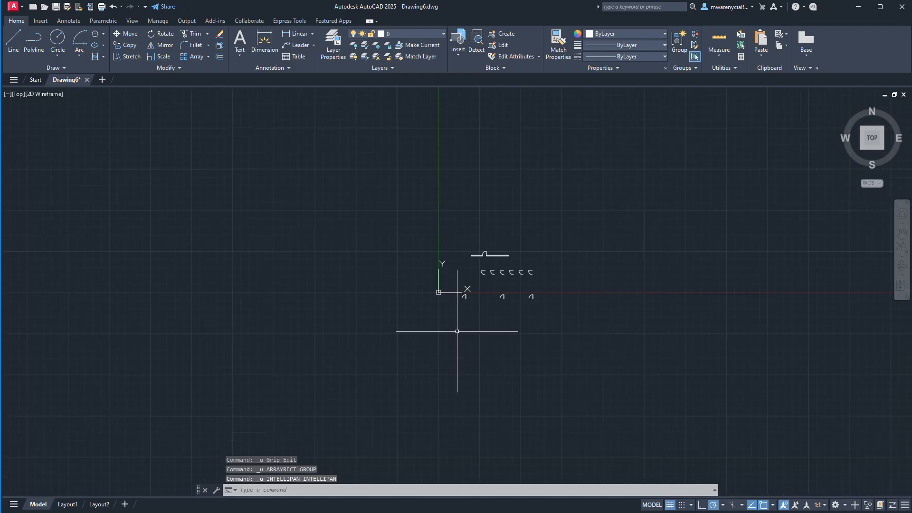
{"action": "left_click", "coordinate": [190, 57]}
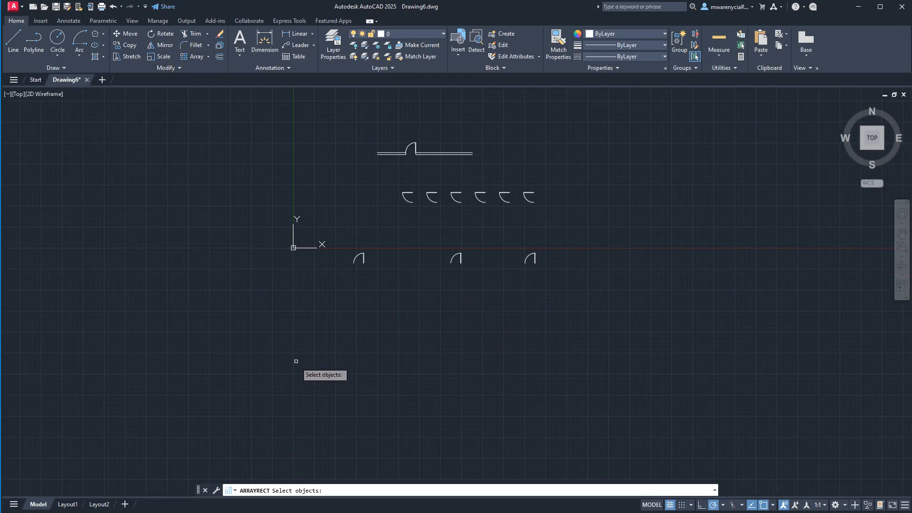
{"action": "scroll", "coordinate": [408, 256], "scroll_direction": "up", "scroll_amount": 4}
{"action": "key", "text": "Escape"}
{"action": "scroll", "coordinate": [409, 256], "scroll_direction": "down", "scroll_amount": 4}
- Create a polar array of the rightmost door in the lower row with 4 items around a center point below and left of it
{"action": "left_click", "coordinate": [495, 224]}
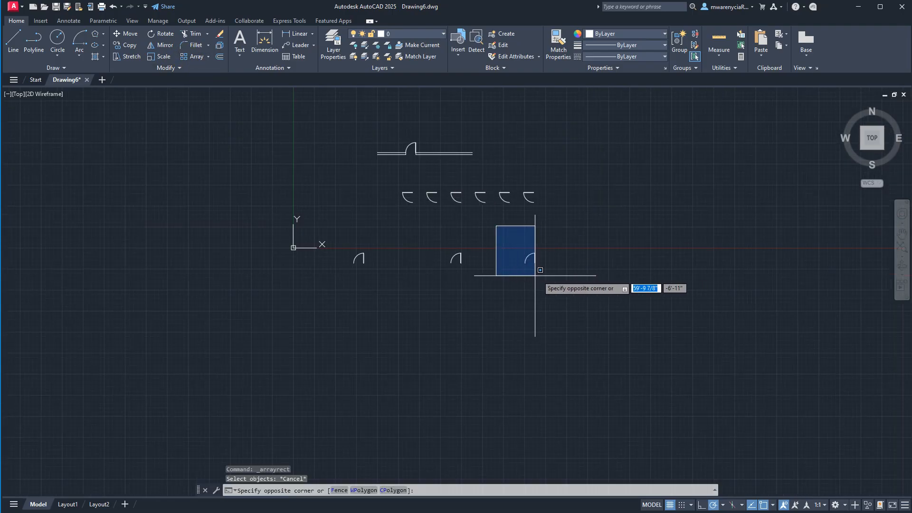
{"action": "left_click", "coordinate": [550, 277]}
{"action": "type", "text": "ar"}
{"action": "key", "text": "Return"}
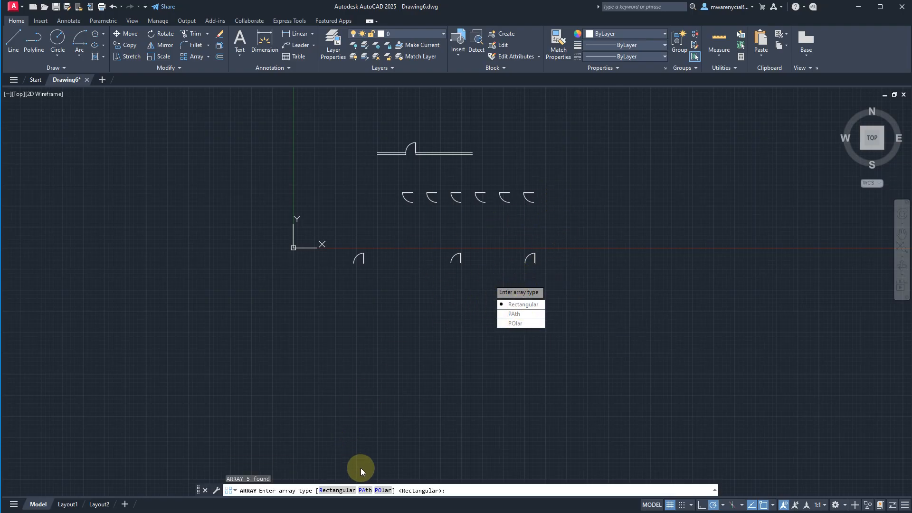
{"action": "left_click", "coordinate": [518, 324]}
{"action": "left_click", "coordinate": [508, 272]}
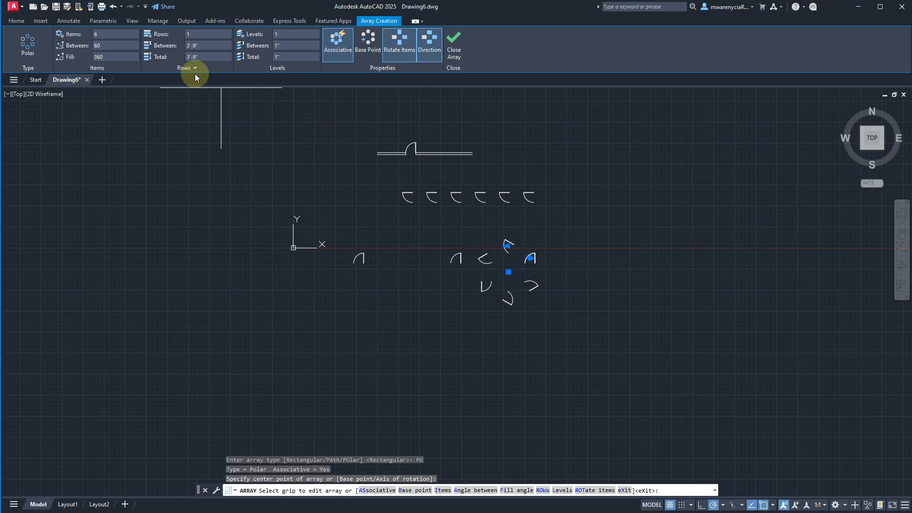
{"action": "left_click", "coordinate": [109, 36]}
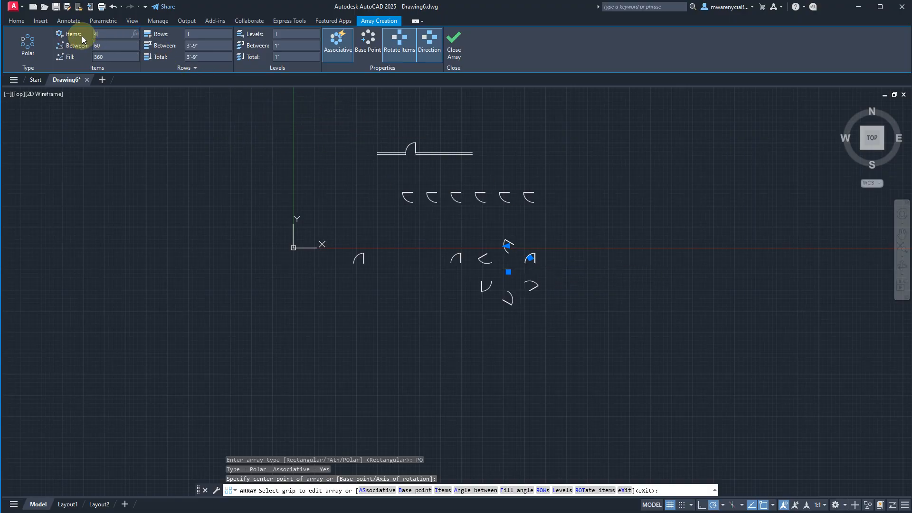
{"action": "key", "text": "Return"}
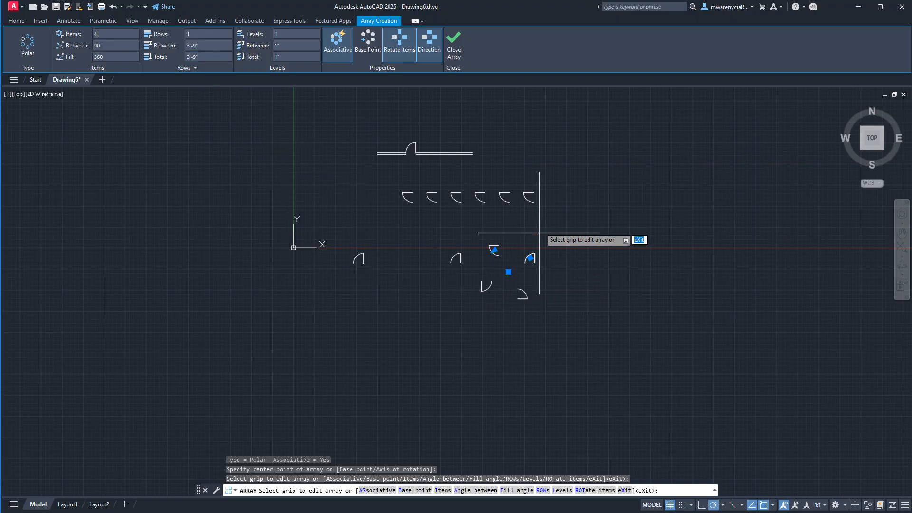
{"action": "left_click", "coordinate": [453, 44]}
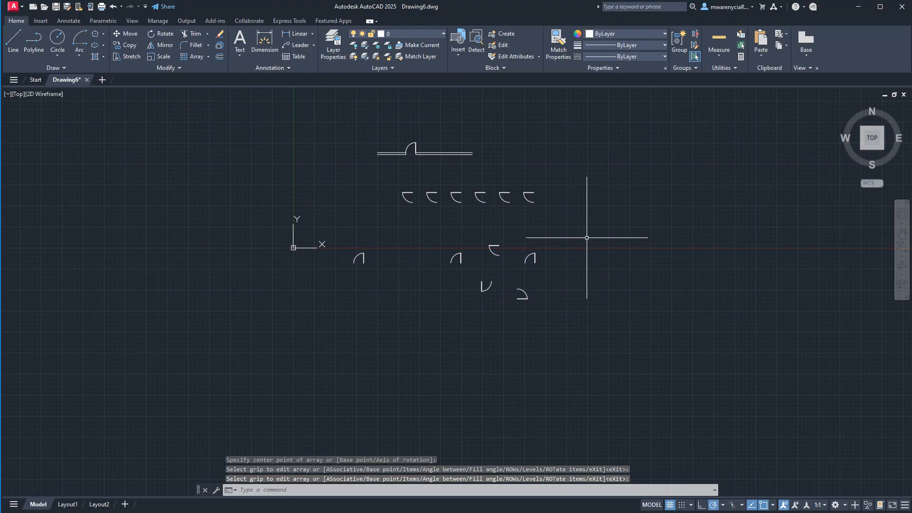
- Try to ungroup the polar door array with the Ungroup command
{"action": "left_click", "coordinate": [549, 326]}
{"action": "left_click", "coordinate": [484, 253]}
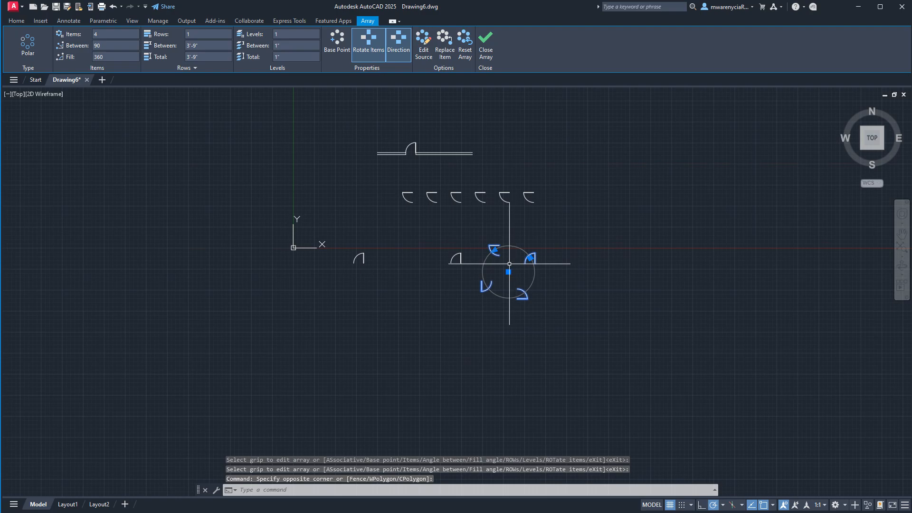
{"action": "type", "text": "ungroup"}
{"action": "key", "text": "Return"}
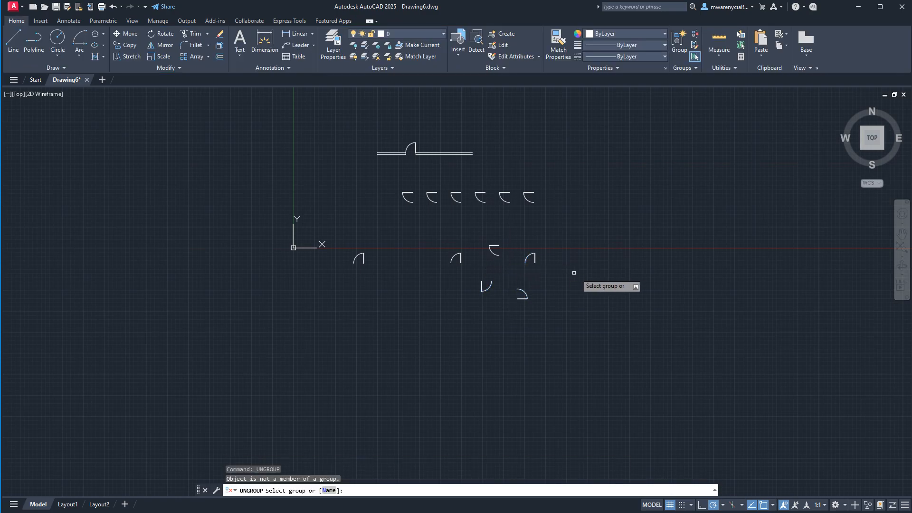
{"action": "key", "text": "Escape"}
{"action": "left_click", "coordinate": [560, 248]}
{"action": "left_click", "coordinate": [524, 272]}
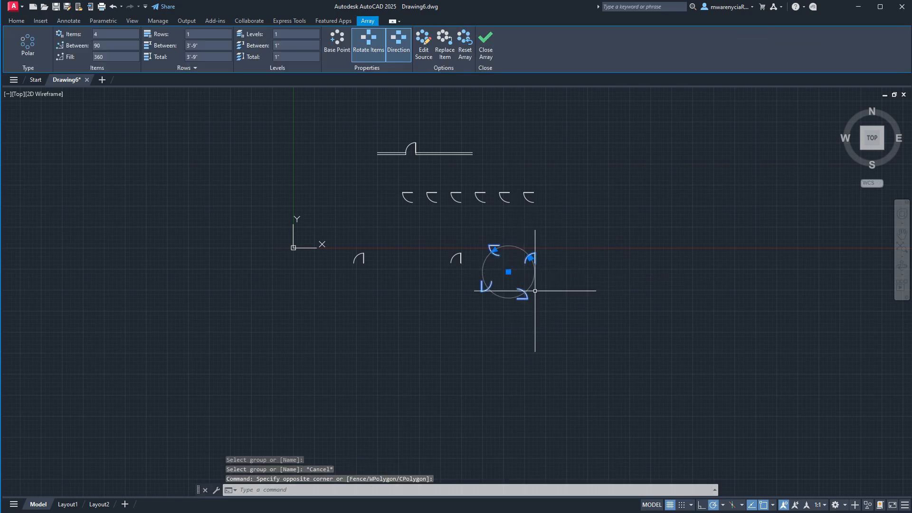
{"action": "key", "text": "Escape"}
{"action": "key", "text": "Escape"}
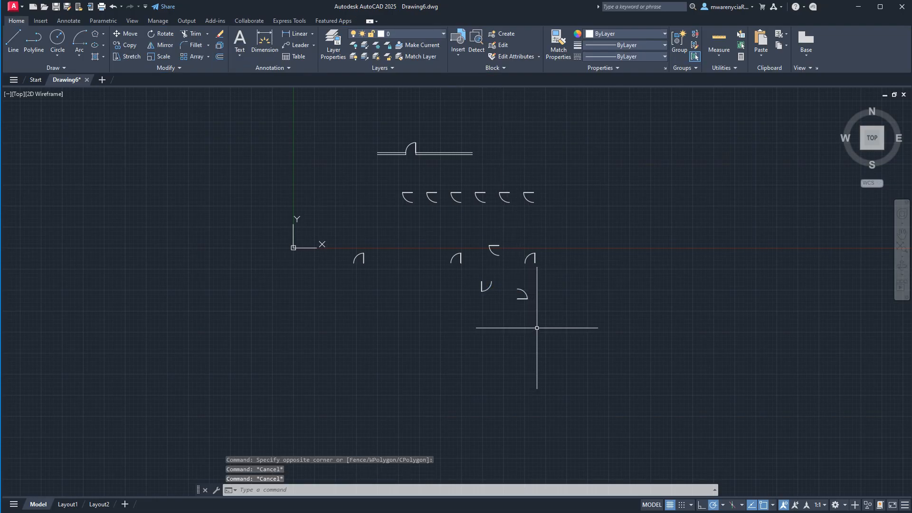
- Erase the polar door array and all remaining door copies below the wall
{"action": "left_click", "coordinate": [484, 250]}
{"action": "key", "text": "Delete"}
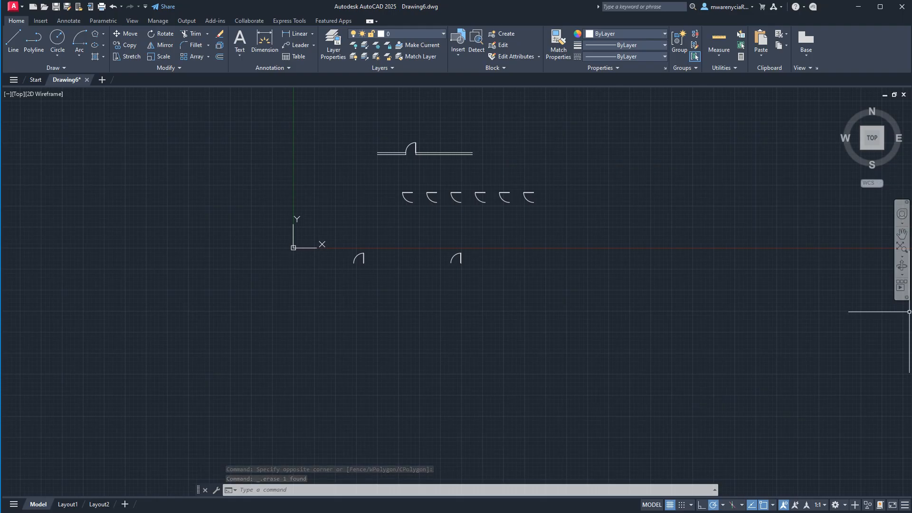
{"action": "scroll", "coordinate": [320, 189], "scroll_direction": "up", "scroll_amount": 5}
{"action": "scroll", "coordinate": [322, 189], "scroll_direction": "down", "scroll_amount": 5}
{"action": "left_click", "coordinate": [313, 179]}
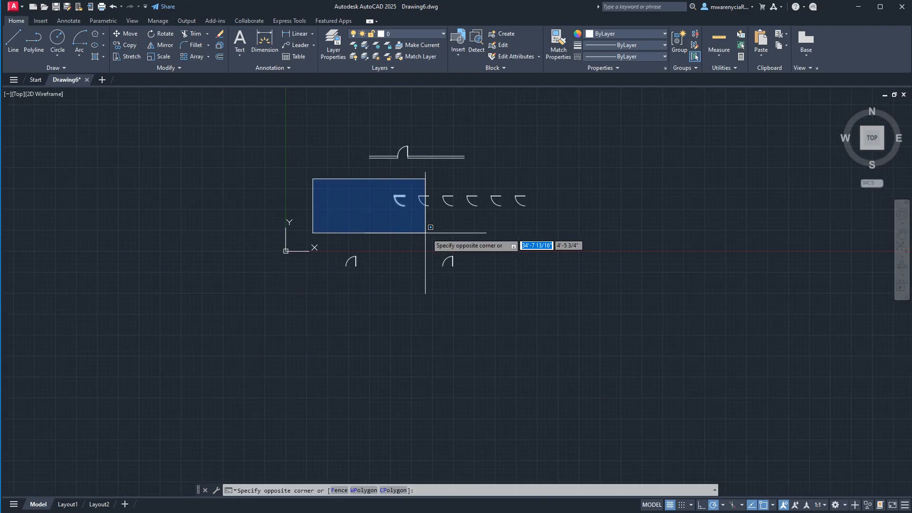
{"action": "left_click", "coordinate": [572, 293]}
{"action": "key", "text": "Delete"}
{"action": "key", "text": "Return"}
{"action": "scroll", "coordinate": [401, 174], "scroll_direction": "up", "scroll_amount": 5}
{"action": "middle_click_drag", "start_coordinate": [408, 197], "coordinate": [436, 246]}
{"action": "key", "text": "Escape"}
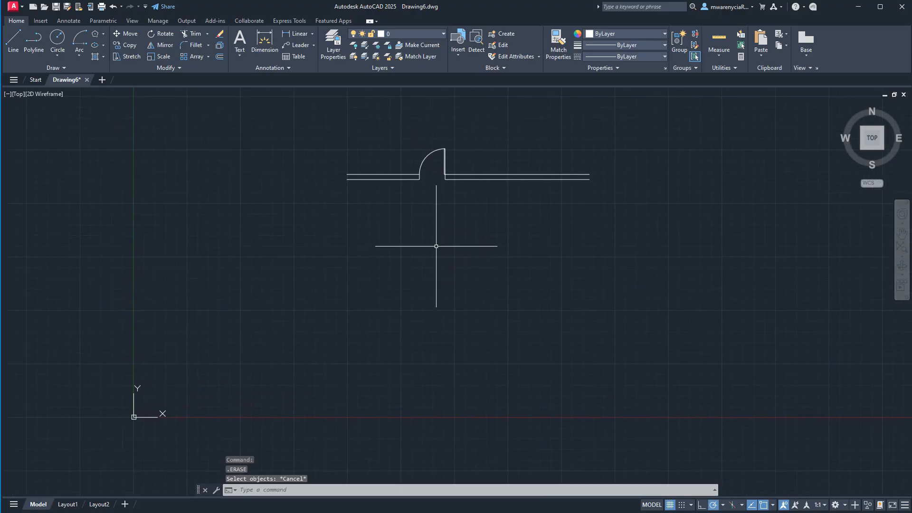
- Mirror the wall's door to the lower side about a horizontal line through the right jamb's midpoint, erasing the source objects
{"action": "scroll", "coordinate": [428, 153], "scroll_direction": "up", "scroll_amount": 7}
{"action": "scroll", "coordinate": [368, 166], "scroll_direction": "down", "scroll_amount": 5}
{"action": "left_click", "coordinate": [333, 137]}
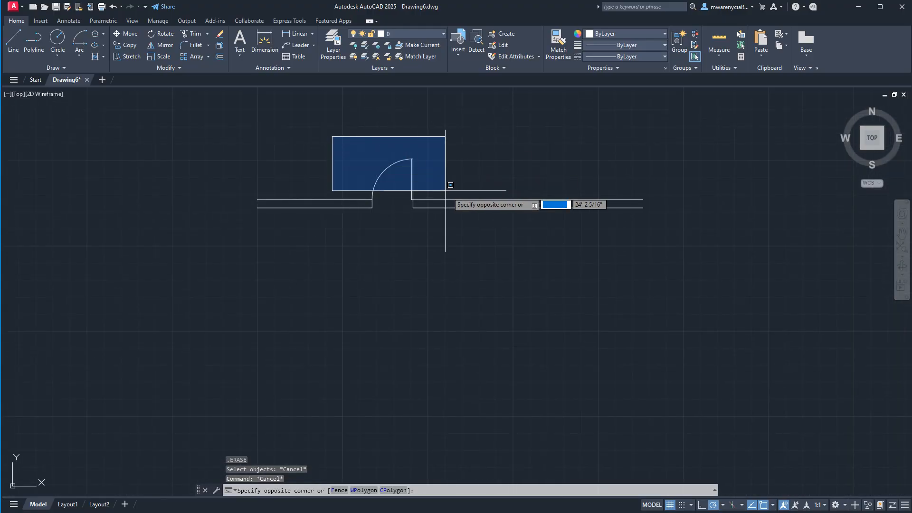
{"action": "left_click", "coordinate": [430, 199]}
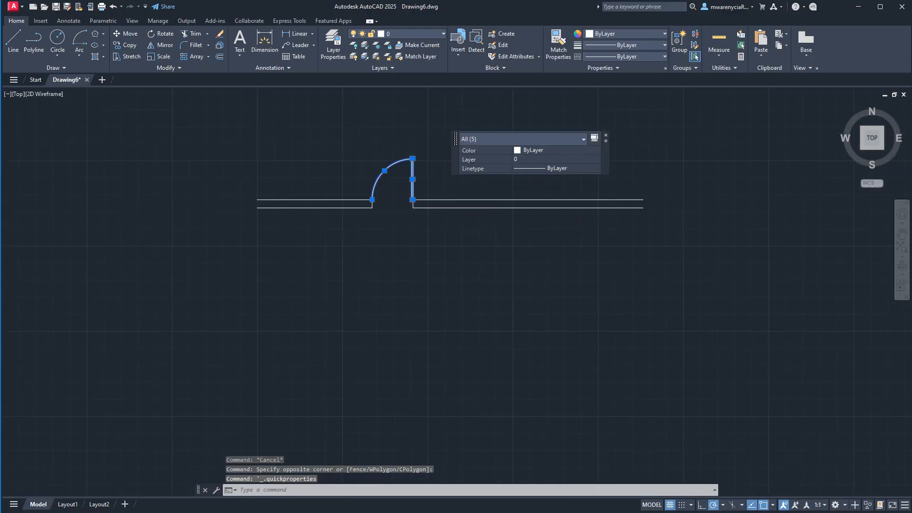
{"action": "scroll", "coordinate": [464, 199], "scroll_direction": "up", "scroll_amount": 5}
{"action": "scroll", "coordinate": [678, 249], "scroll_direction": "down", "scroll_amount": 3}
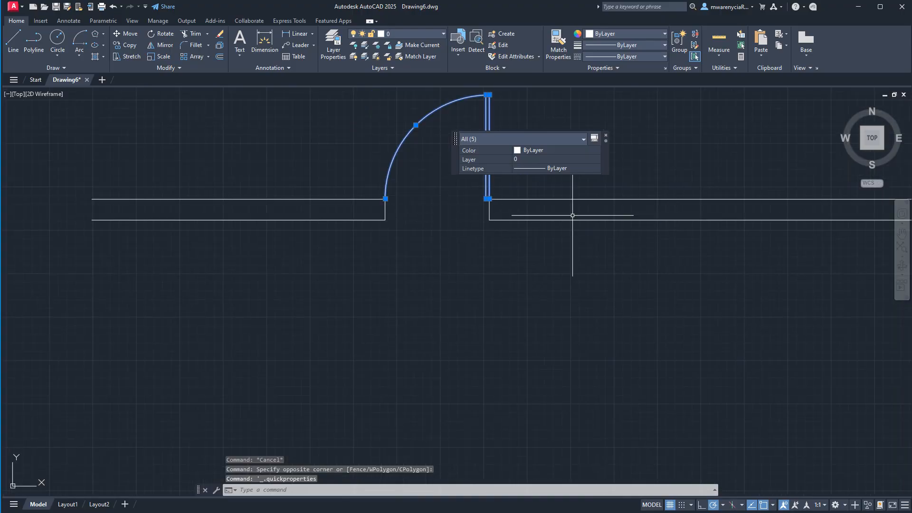
{"action": "middle_click_drag", "start_coordinate": [432, 266], "coordinate": [412, 344]}
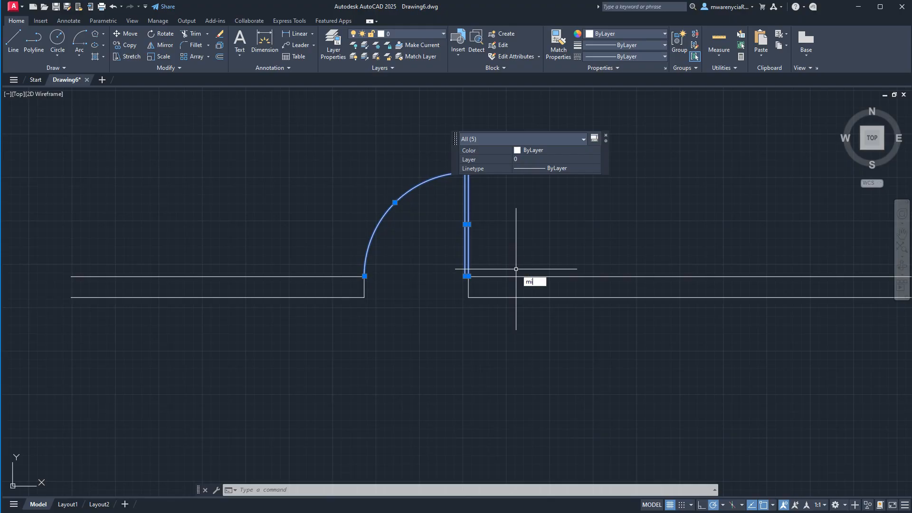
{"action": "key", "text": "Return"}
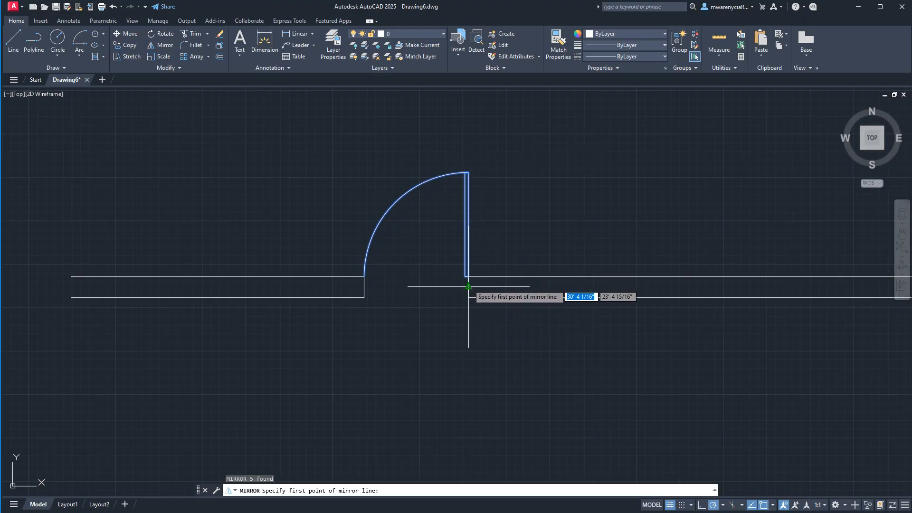
{"action": "left_click", "coordinate": [469, 286]}
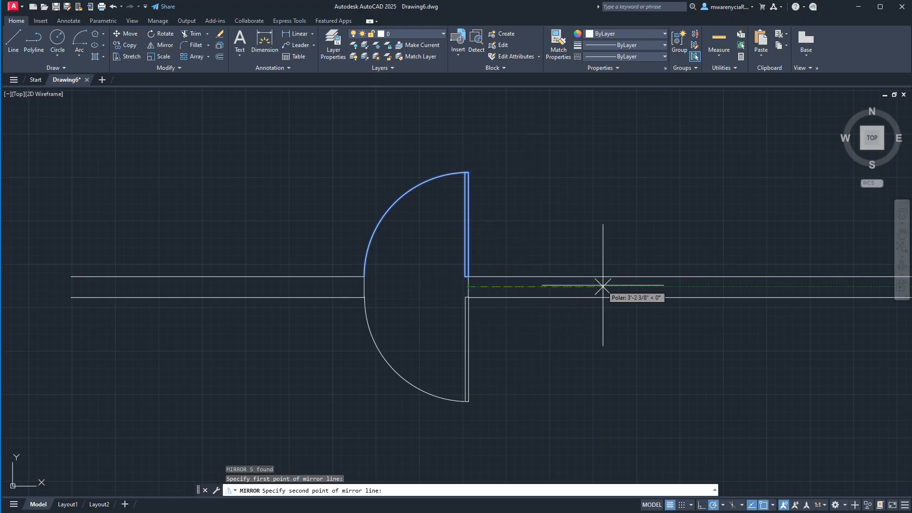
{"action": "left_click", "coordinate": [695, 287]}
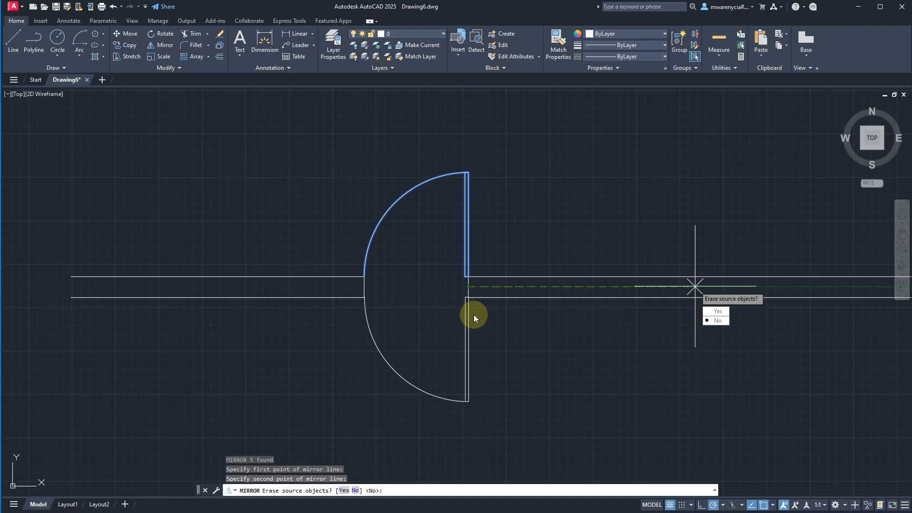
{"action": "left_click", "coordinate": [718, 311]}
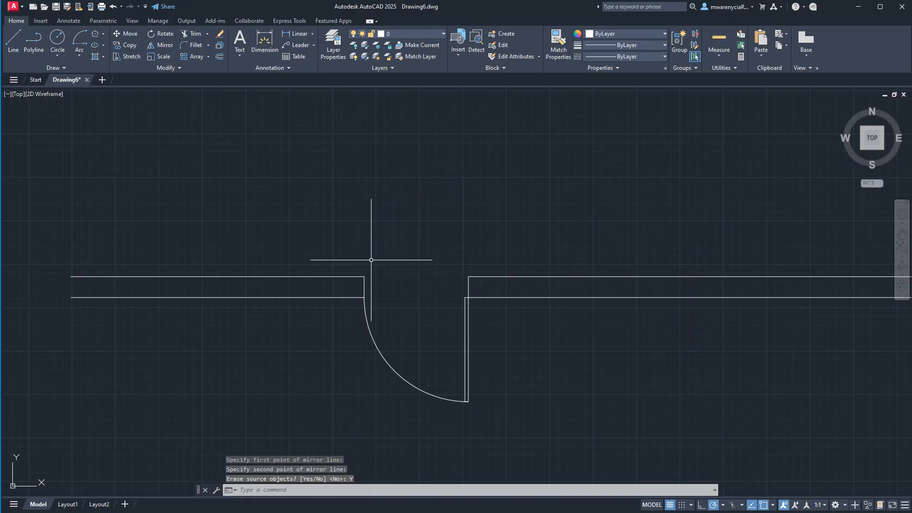
{"action": "left_click", "coordinate": [478, 418]}
{"action": "left_click", "coordinate": [415, 347]}
{"action": "left_click", "coordinate": [352, 292]}
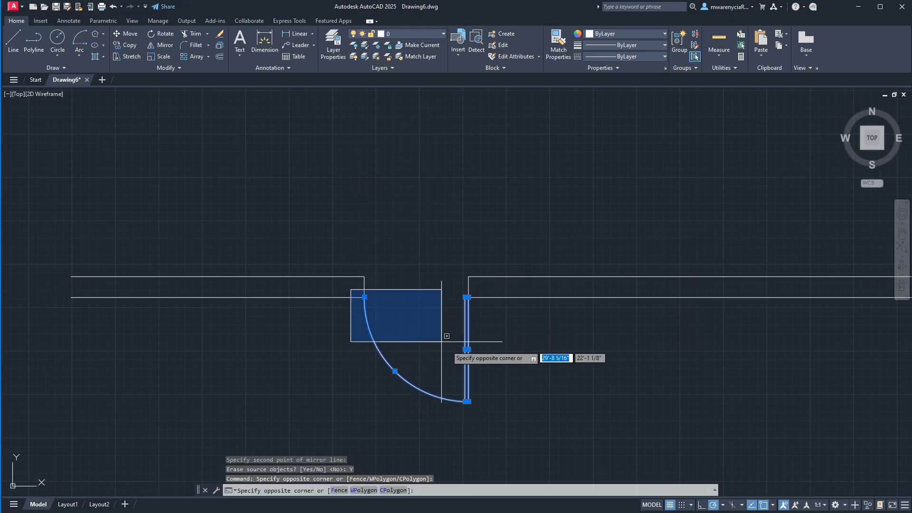
{"action": "left_click", "coordinate": [494, 398]}
{"action": "type", "text": "m"}
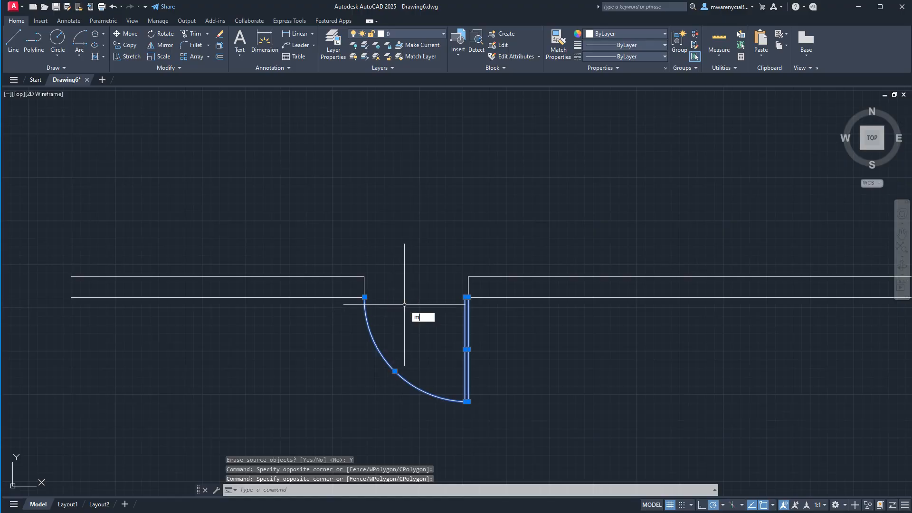
{"action": "type", "text": "i"}
{"action": "key", "text": "Return"}
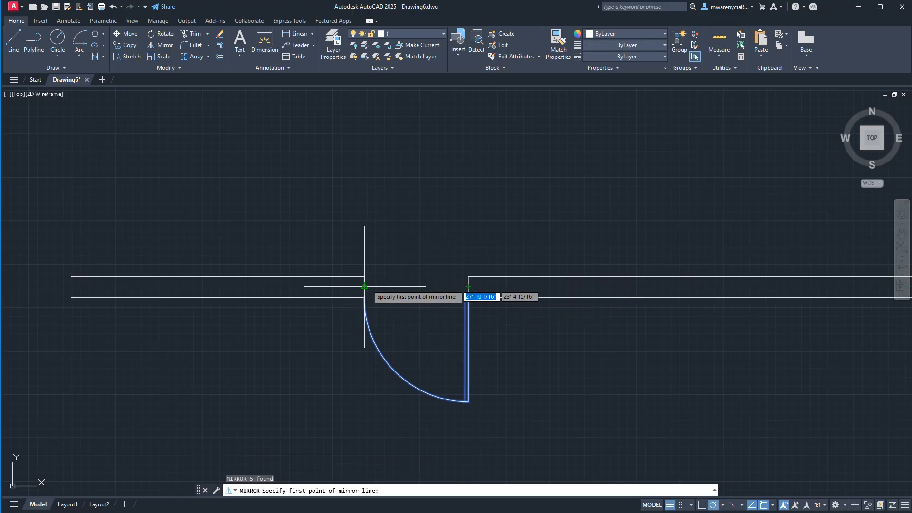
{"action": "key", "text": "Escape"}
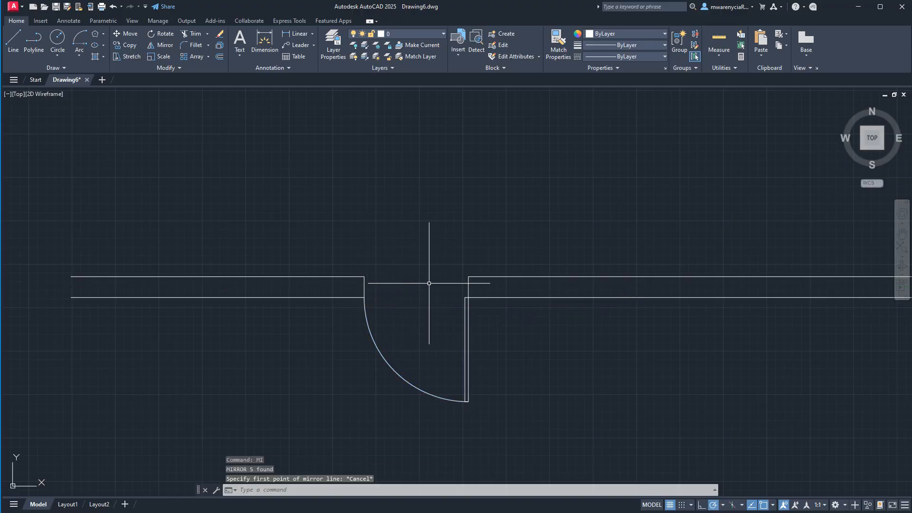
- Draw a helper line across the door opening between the upper corners of the two wall jambs
{"action": "type", "text": "l"}
{"action": "key", "text": "Return"}
{"action": "left_click", "coordinate": [469, 276]}
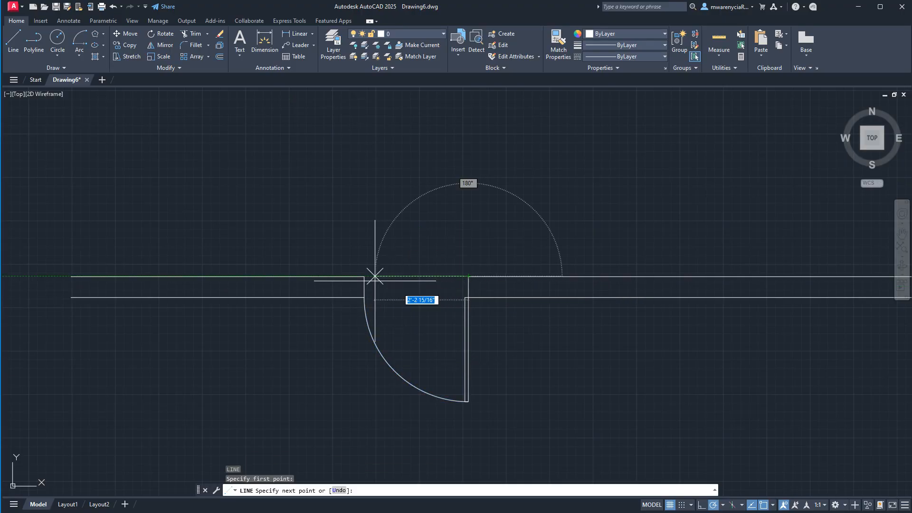
{"action": "key", "text": "Escape"}
- Mirror the door to hinge on the opposite jamb about a vertical line through the helper line's midpoint, erasing the source objects
{"action": "left_click", "coordinate": [356, 289]}
{"action": "left_click", "coordinate": [500, 425]}
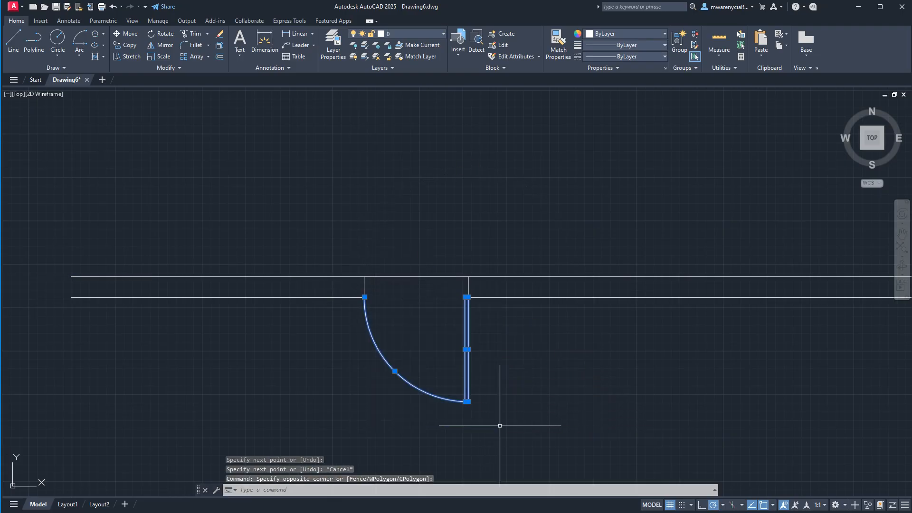
{"action": "type", "text": "mi"}
{"action": "key", "text": "Return"}
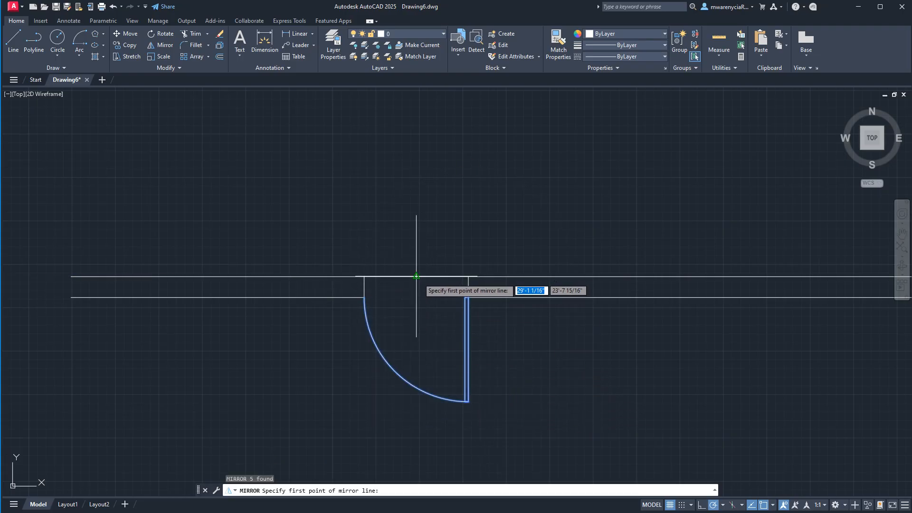
{"action": "left_click", "coordinate": [416, 276]}
{"action": "left_click", "coordinate": [417, 212]}
{"action": "type", "text": "y"}
{"action": "key", "text": "Return"}
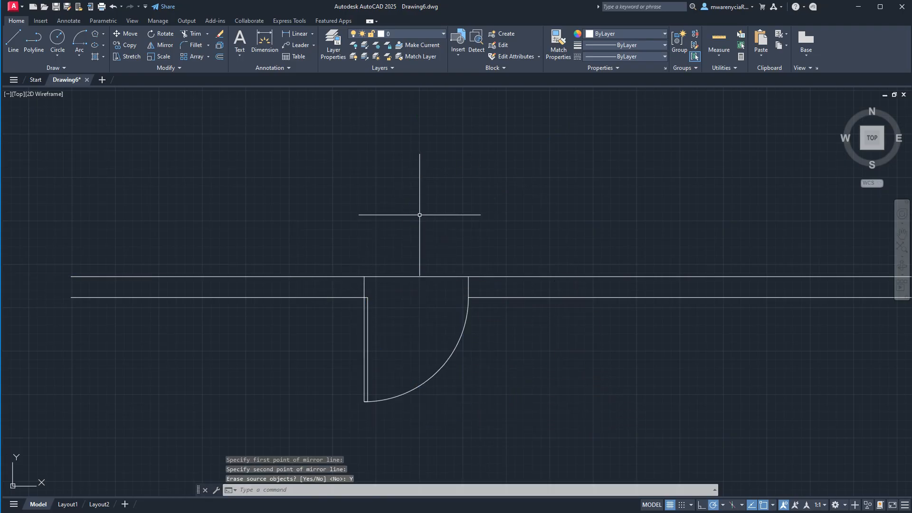
- Erase the helper line across the door opening
{"action": "left_click", "coordinate": [420, 245]}
{"action": "left_click", "coordinate": [408, 296]}
{"action": "key", "text": "Delete"}
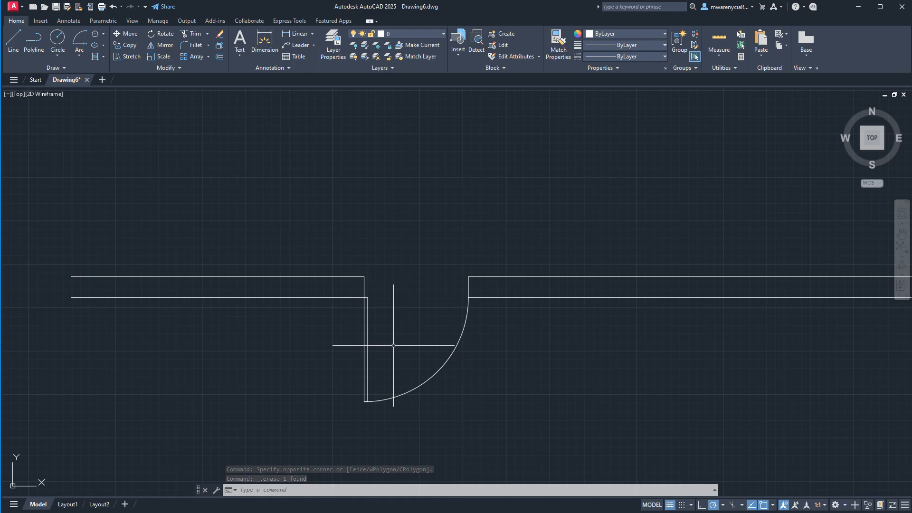
{"action": "scroll", "coordinate": [391, 345], "scroll_direction": "down", "scroll_amount": 8}
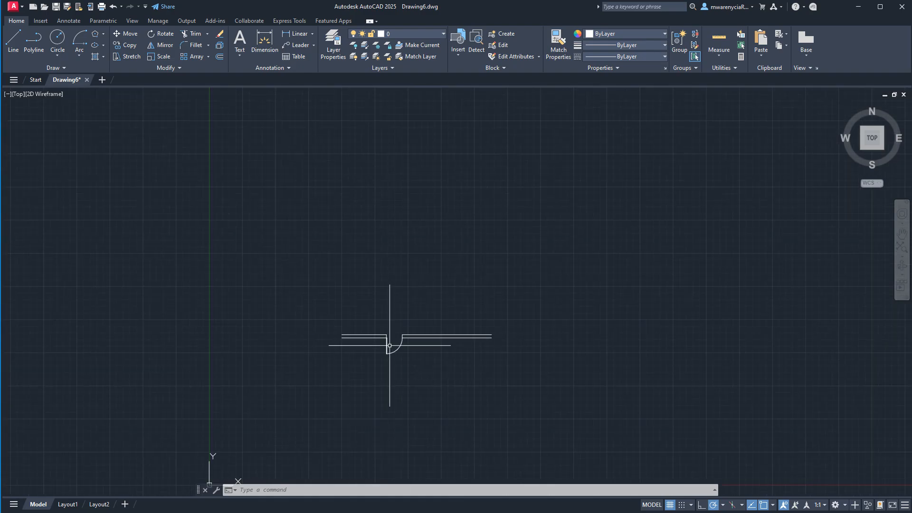
{"action": "middle_click_drag", "start_coordinate": [412, 361], "coordinate": [437, 305]}
{"action": "scroll", "coordinate": [418, 294], "scroll_direction": "up", "scroll_amount": 5}
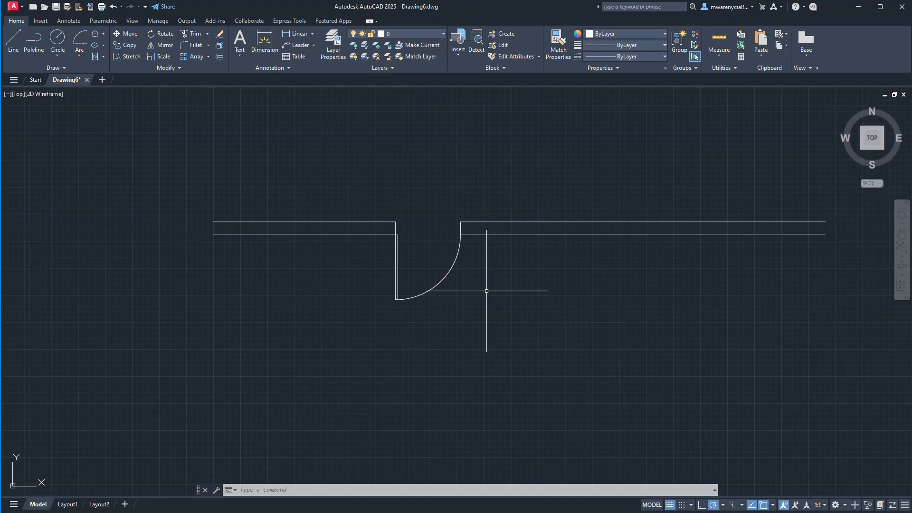
- Switch to Layout1 and erase its existing viewport
{"action": "mouse_move", "coordinate": [69, 505]}
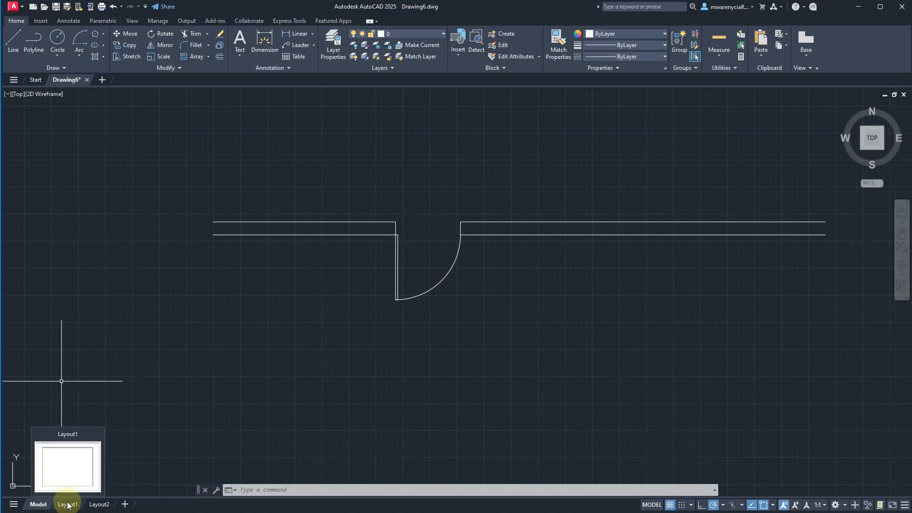
{"action": "left_click", "coordinate": [68, 504]}
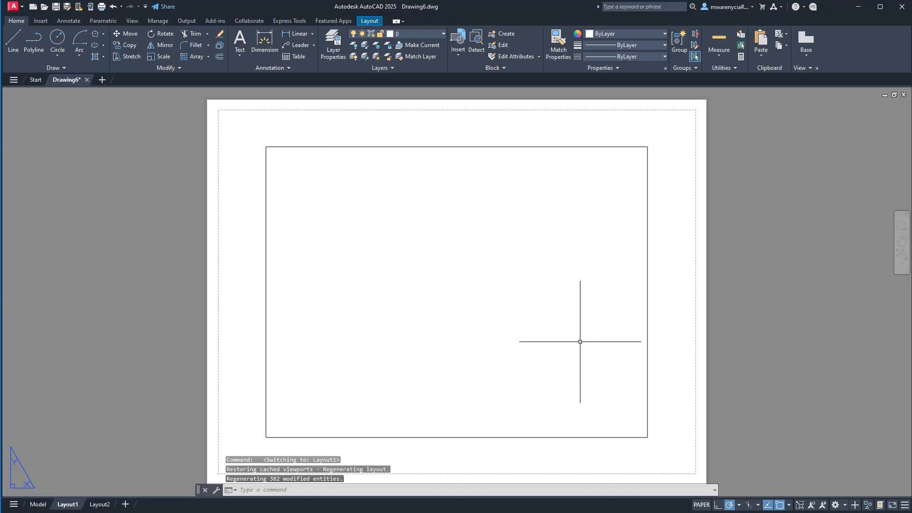
{"action": "left_click", "coordinate": [670, 387]}
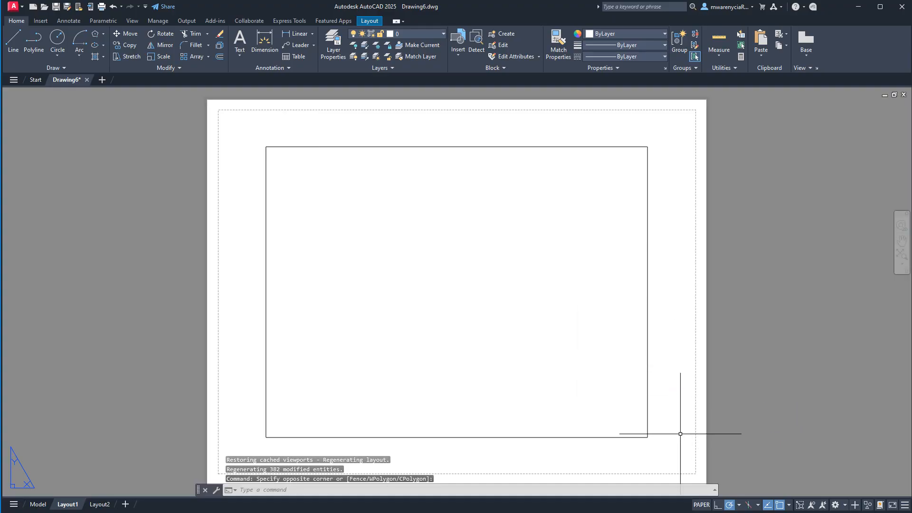
{"action": "left_click", "coordinate": [560, 396]}
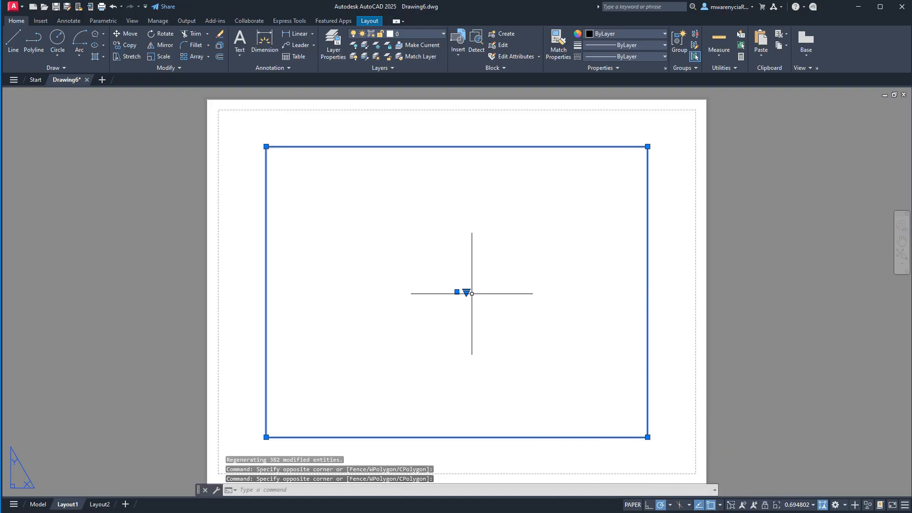
{"action": "key", "text": "Delete"}
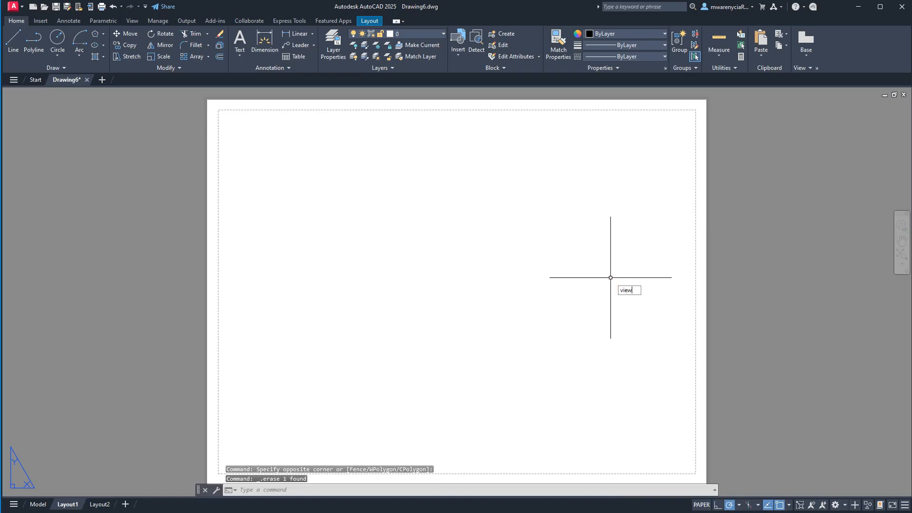
- Create a Single viewport with the Viewports command, placed as a small, nearly square frame in the sheet's upper-left area
{"action": "type", "text": "viewpoer"}
{"action": "key", "text": "BackSpace"}
{"action": "key", "text": "BackSpace"}
{"action": "type", "text": "rts"}
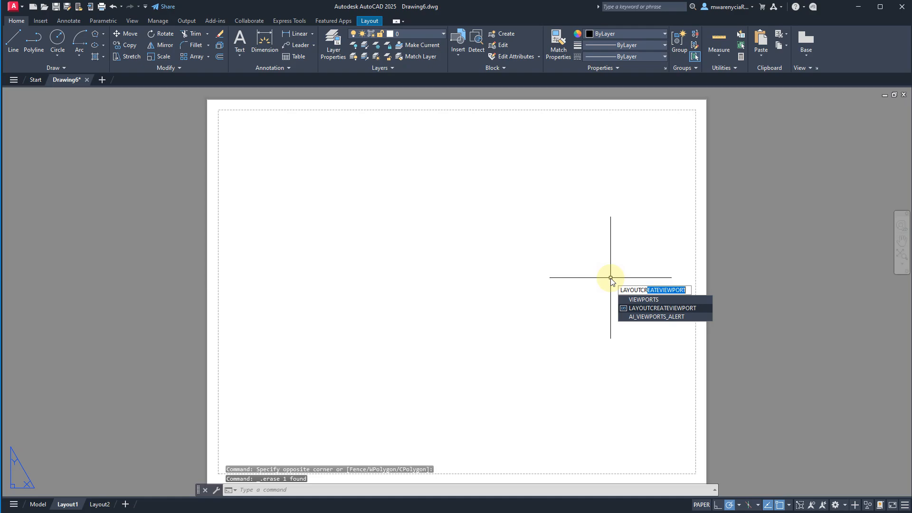
{"action": "key", "text": "Return"}
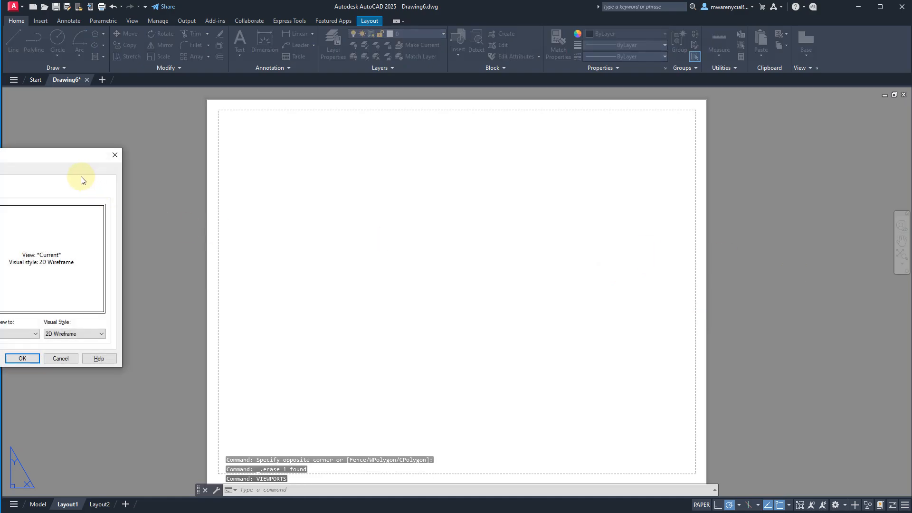
{"action": "left_click_drag", "start_coordinate": [51, 158], "coordinate": [434, 146]}
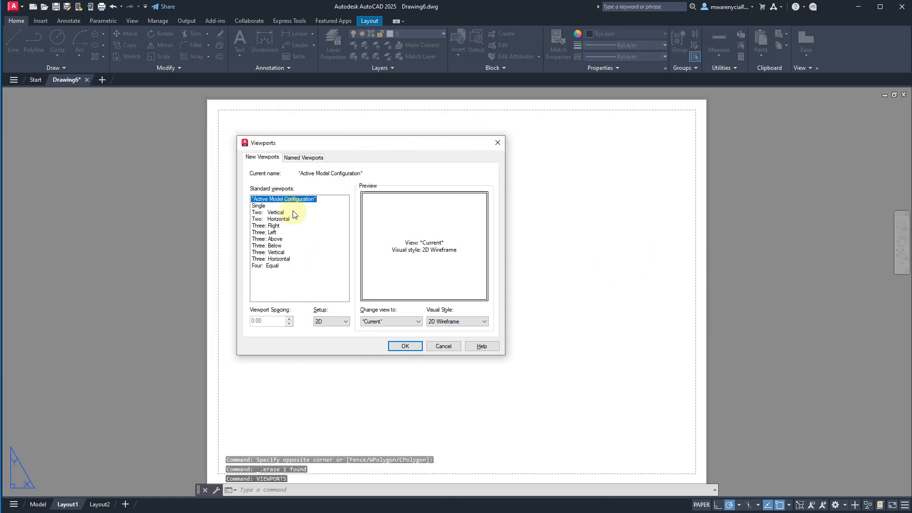
{"action": "left_click", "coordinate": [260, 206]}
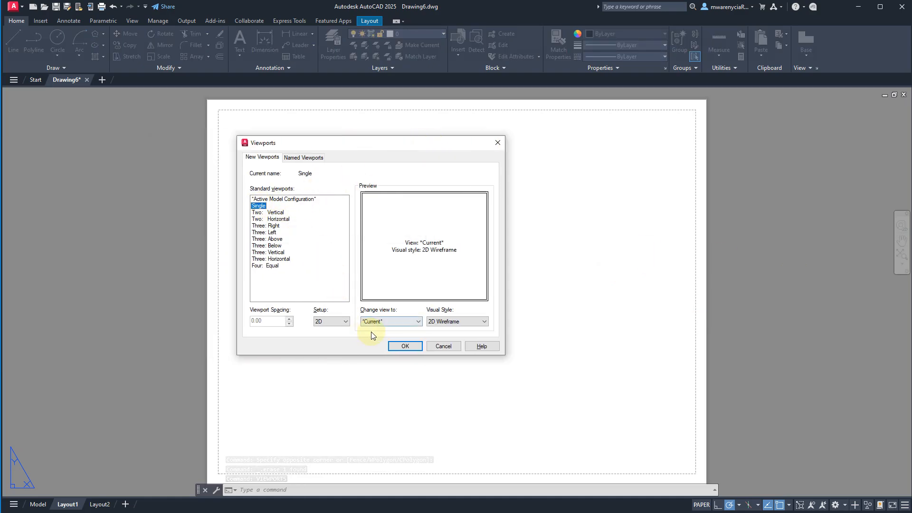
{"action": "left_click", "coordinate": [406, 346]}
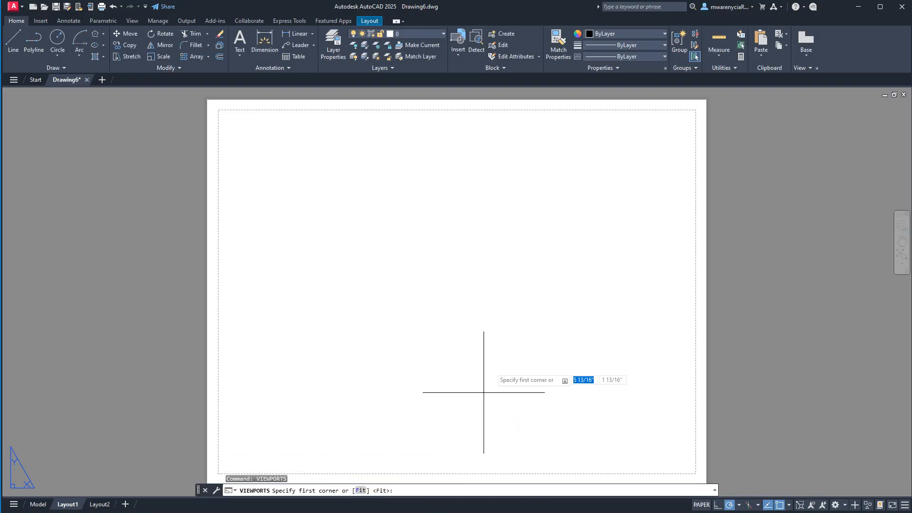
{"action": "left_click", "coordinate": [273, 132]}
{"action": "left_click", "coordinate": [405, 262]}
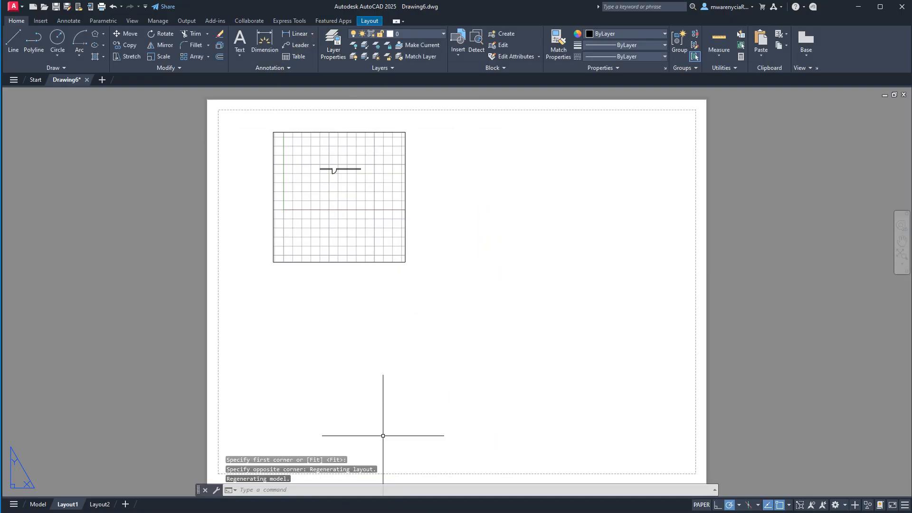
- Create another Single viewport with the Fit option so it fills the sheet's printable area
{"action": "key", "text": "Return"}
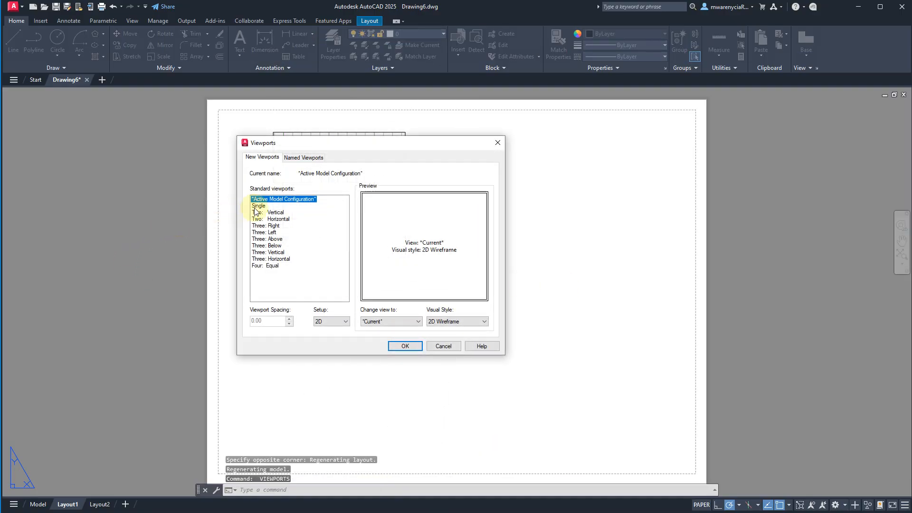
{"action": "left_click", "coordinate": [258, 206]}
{"action": "left_click", "coordinate": [405, 346]}
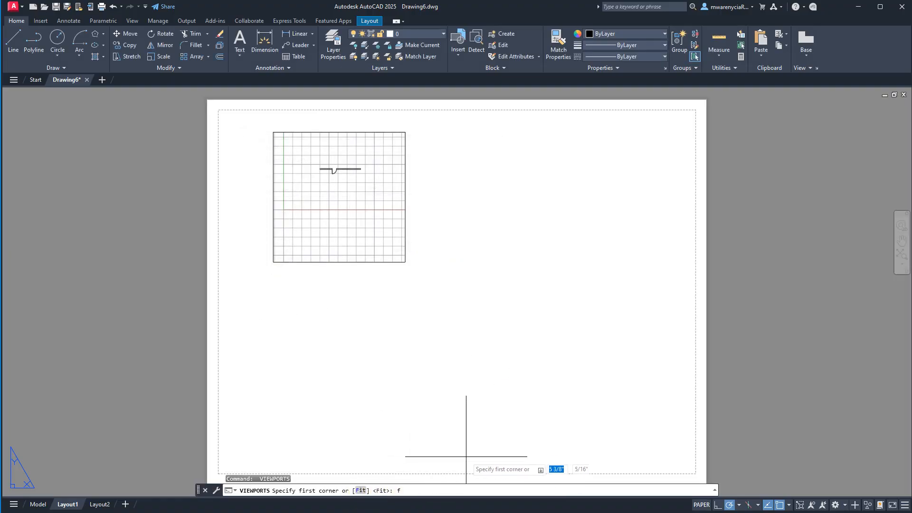
{"action": "key", "text": "Return"}
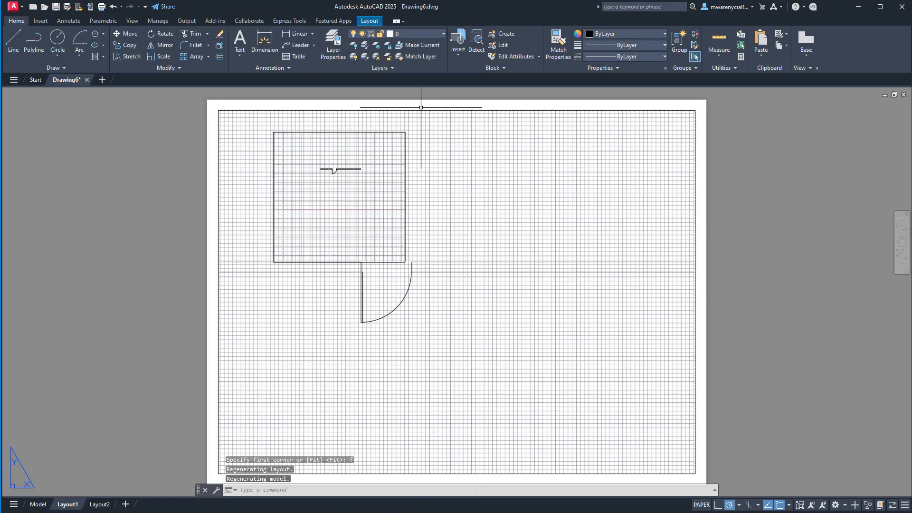
- Erase the viewport that fills the printable area, keeping the small one
{"action": "key", "text": "Escape"}
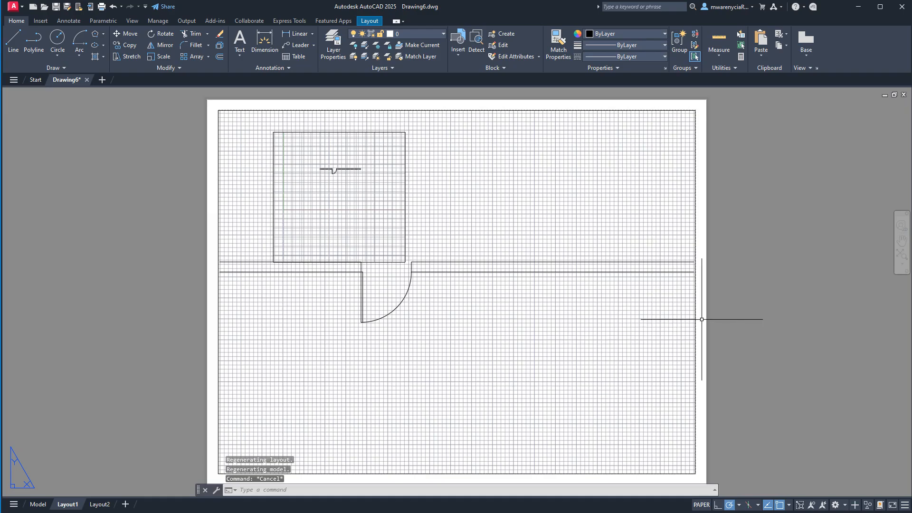
{"action": "left_click", "coordinate": [656, 311]}
{"action": "key", "text": "Escape"}
{"action": "key", "text": "Escape"}
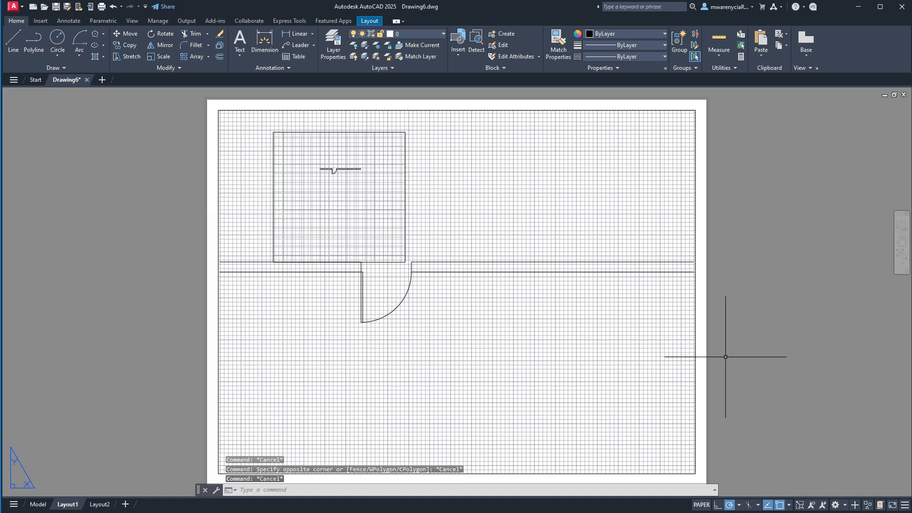
{"action": "left_click", "coordinate": [725, 357]}
{"action": "left_click", "coordinate": [592, 309]}
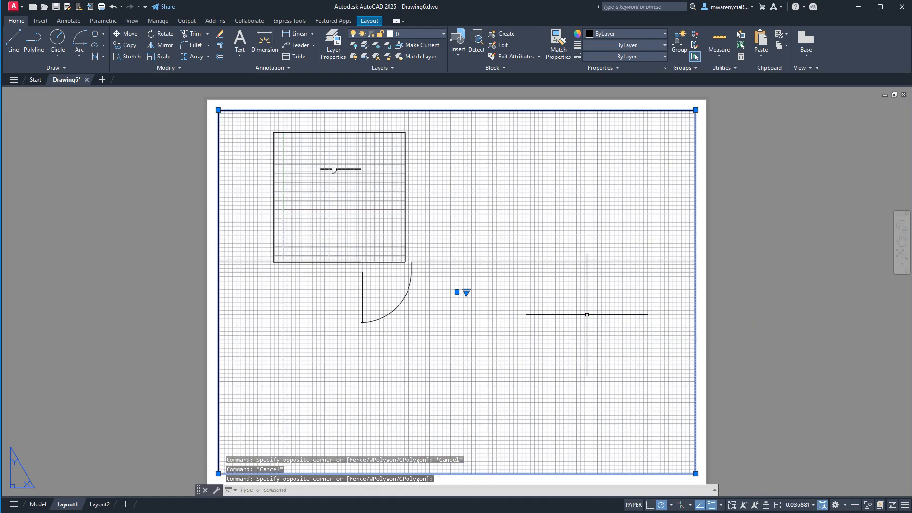
{"action": "key", "text": "Escape"}
{"action": "left_click", "coordinate": [226, 125]}
{"action": "left_click", "coordinate": [198, 122]}
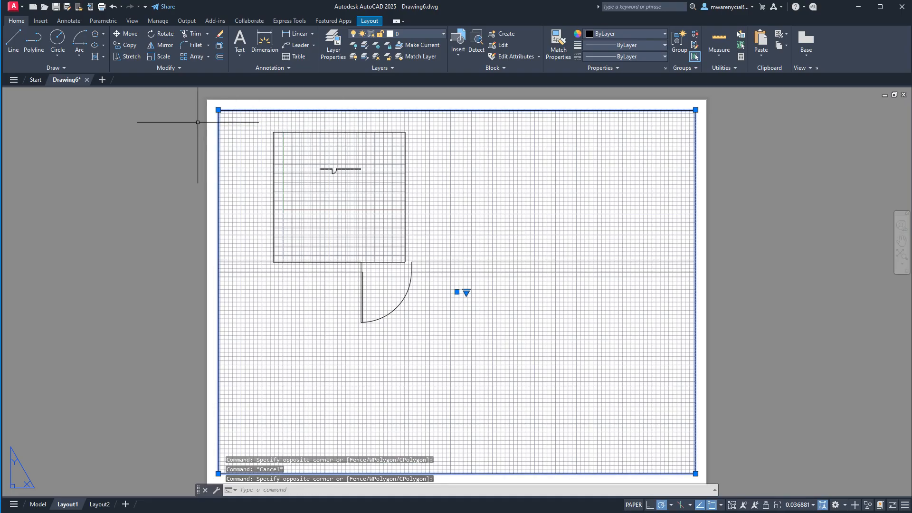
{"action": "key", "text": "Delete"}
- Shrink the remaining viewport by stretching its lower-right corner inward
{"action": "left_click", "coordinate": [422, 277]}
{"action": "left_click", "coordinate": [372, 245]}
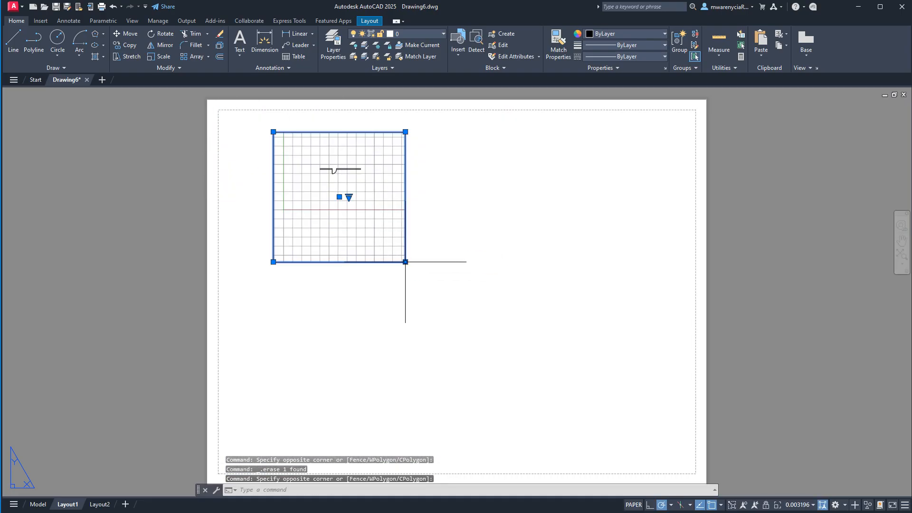
{"action": "left_click", "coordinate": [406, 262]}
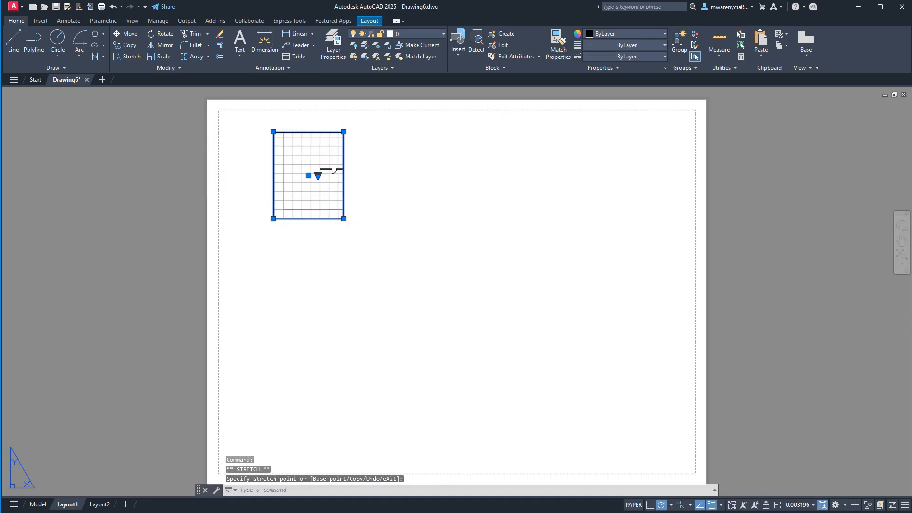
- Copy the viewport horizontally to the right as an array of 6 items spaced about 1 5/8" apart
{"action": "type", "text": "co"}
{"action": "key", "text": "Return"}
{"action": "left_click", "coordinate": [287, 234]}
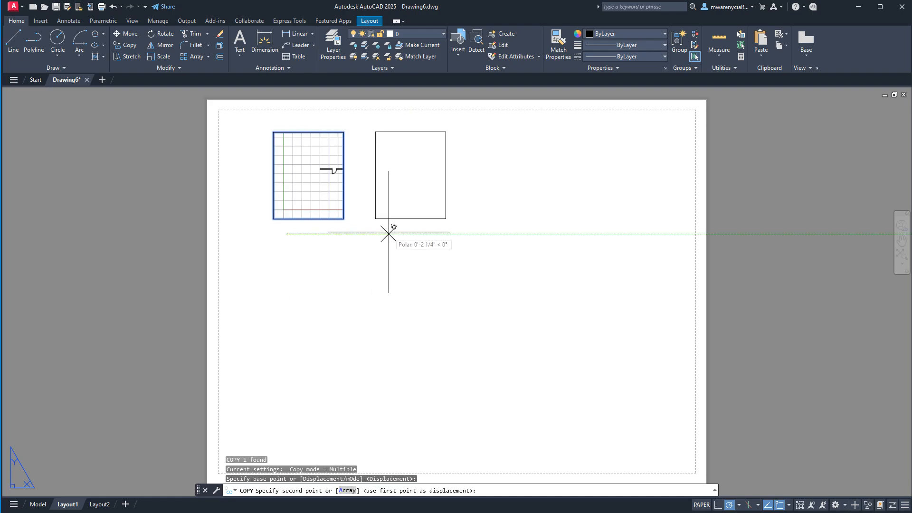
{"action": "type", "text": "a"}
{"action": "key", "text": "Return"}
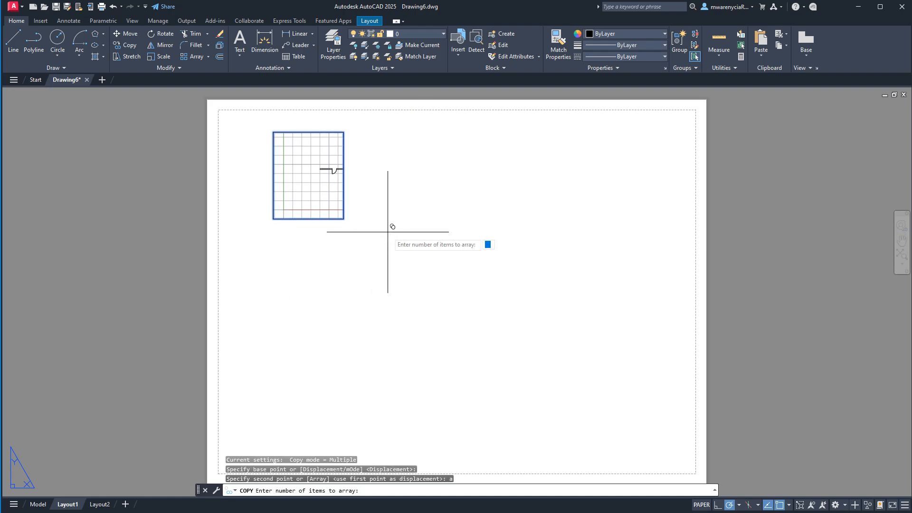
{"action": "key", "text": "Return"}
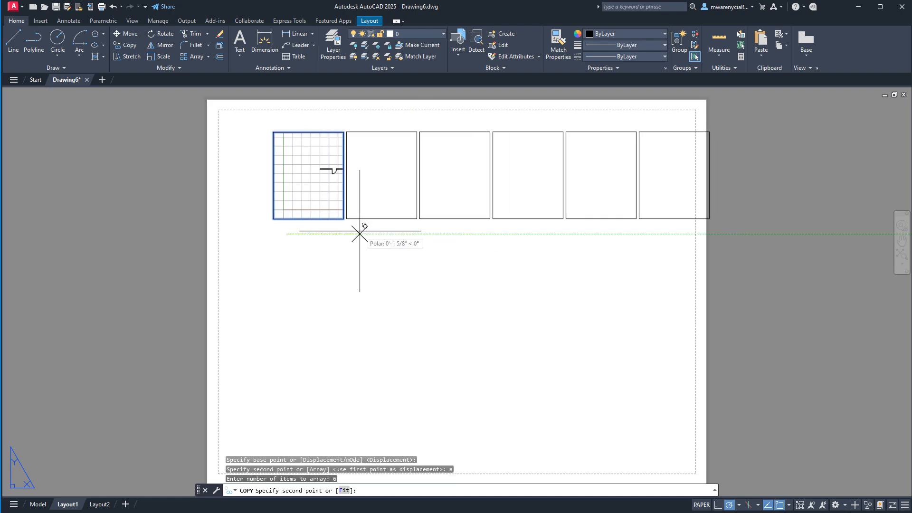
{"action": "left_click", "coordinate": [360, 233]}
{"action": "key", "text": "Escape"}
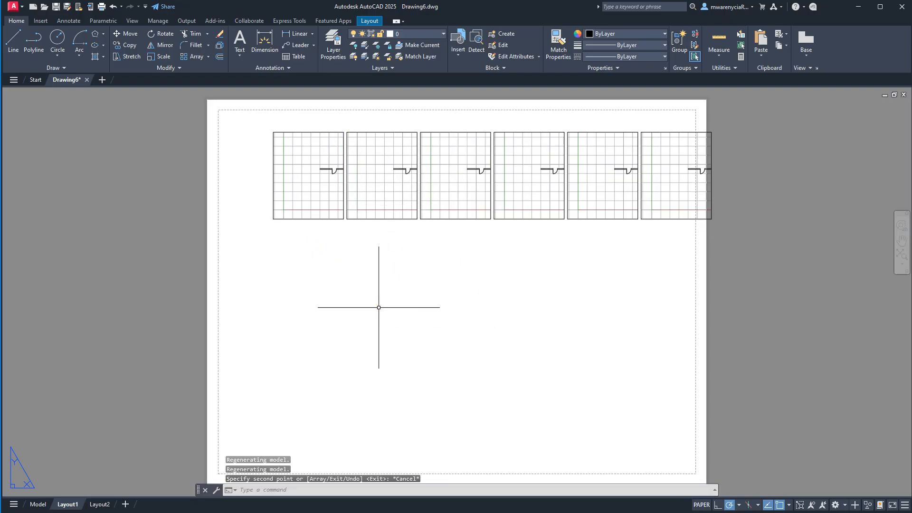
- Move all six viewports horizontally so the whole row fits inside the sheet's printable area
{"action": "left_click", "coordinate": [764, 291]}
{"action": "left_click", "coordinate": [251, 127]}
{"action": "type", "text": "m"}
{"action": "key", "text": "Return"}
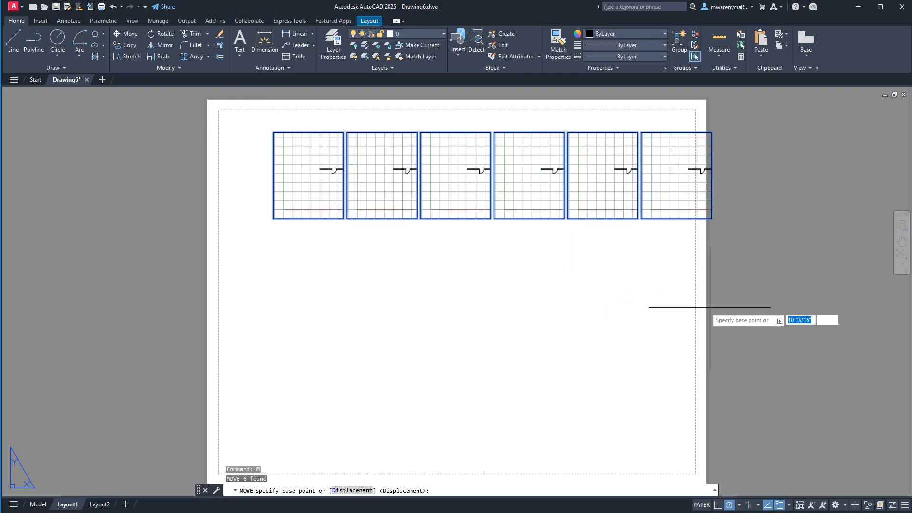
{"action": "left_click", "coordinate": [582, 288]}
{"action": "key", "text": "Escape"}
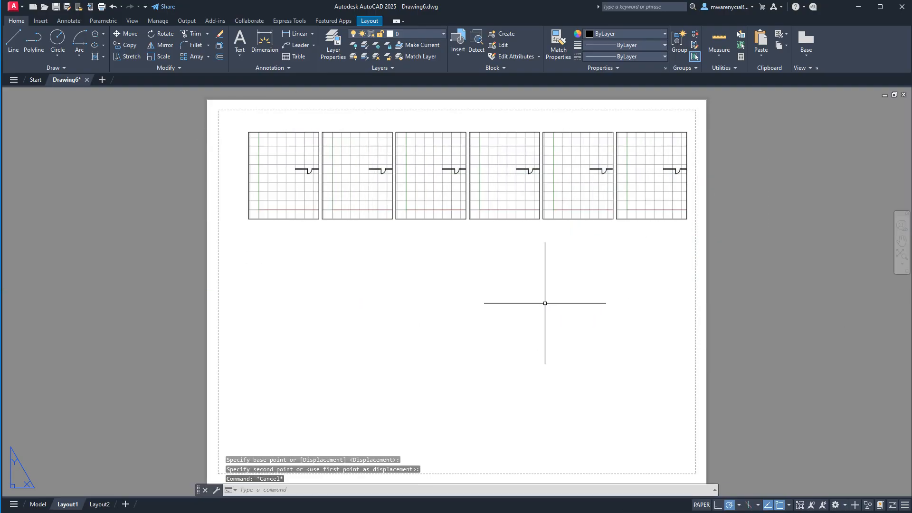
- Erase the five copied viewports, keeping only the leftmost one
{"action": "left_click", "coordinate": [669, 301]}
{"action": "double_click", "coordinate": [363, 198]}
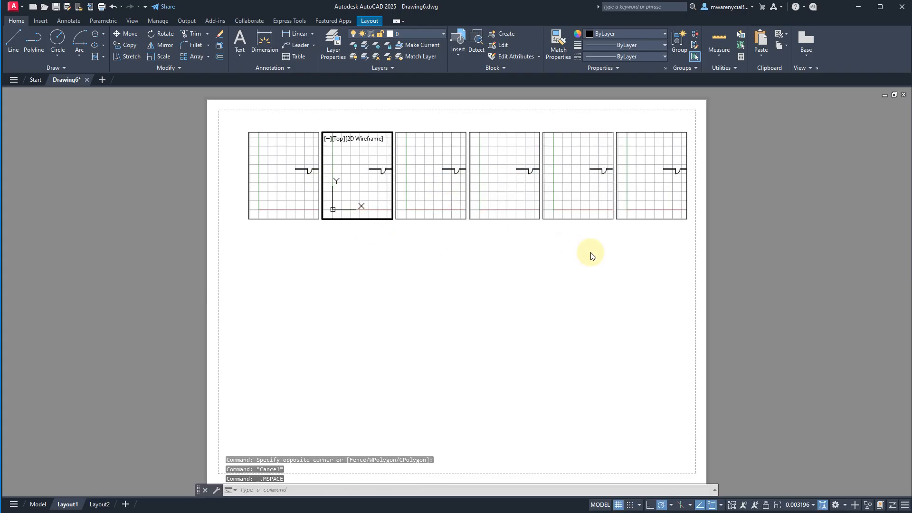
{"action": "double_click", "coordinate": [665, 279]}
{"action": "left_click", "coordinate": [652, 278]}
{"action": "left_click", "coordinate": [380, 184]}
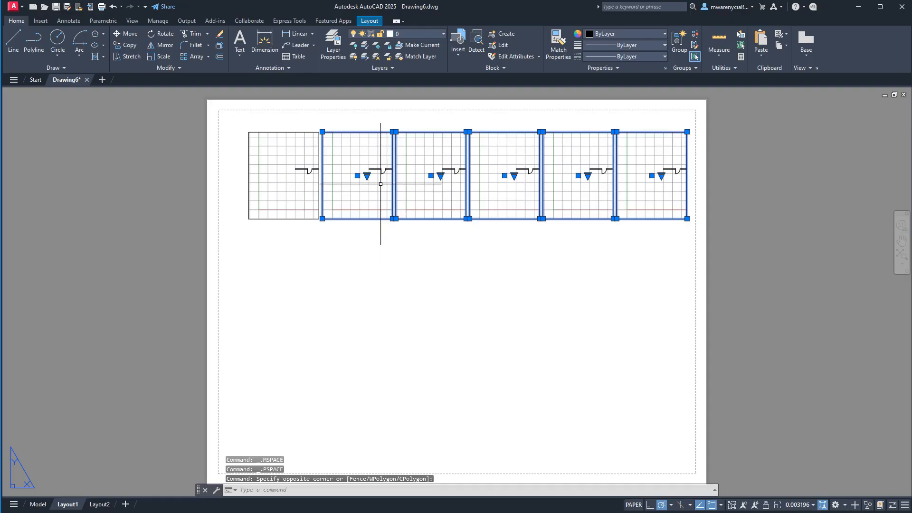
{"action": "key", "text": "Delete"}
- Enlarge the remaining viewport by stretching its lower-right corner across most of the sheet
{"action": "left_click", "coordinate": [332, 246]}
{"action": "left_click", "coordinate": [307, 204]}
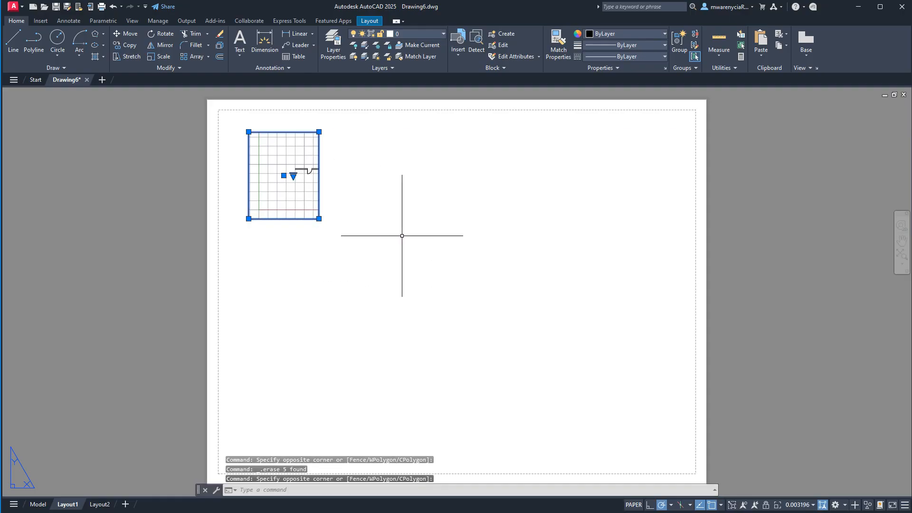
{"action": "left_click", "coordinate": [319, 219]}
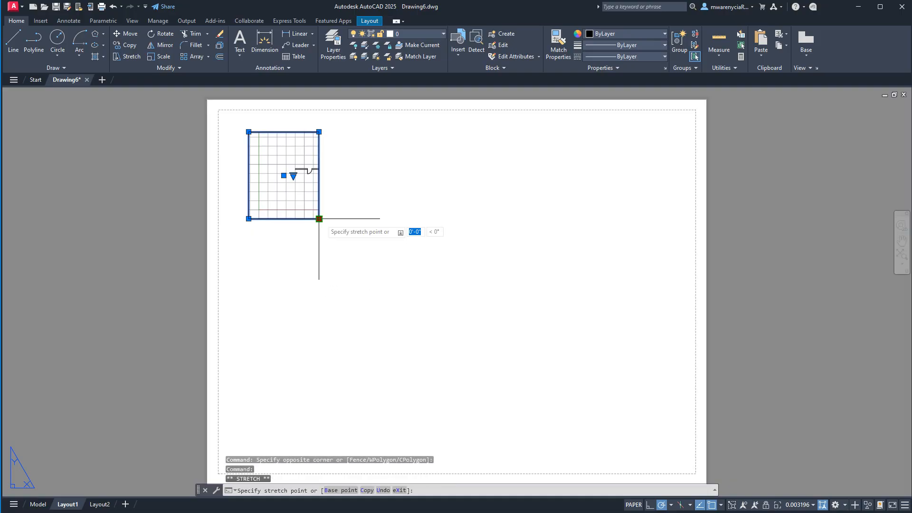
{"action": "left_click", "coordinate": [645, 407]}
{"action": "left_click", "coordinate": [819, 368]}
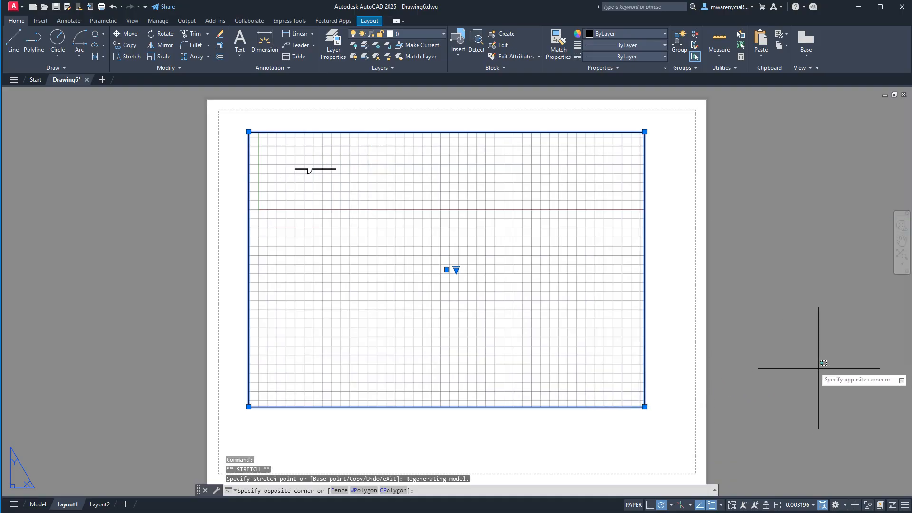
{"action": "left_click", "coordinate": [760, 326]}
{"action": "left_click", "coordinate": [701, 271]}
{"action": "left_click", "coordinate": [667, 272]}
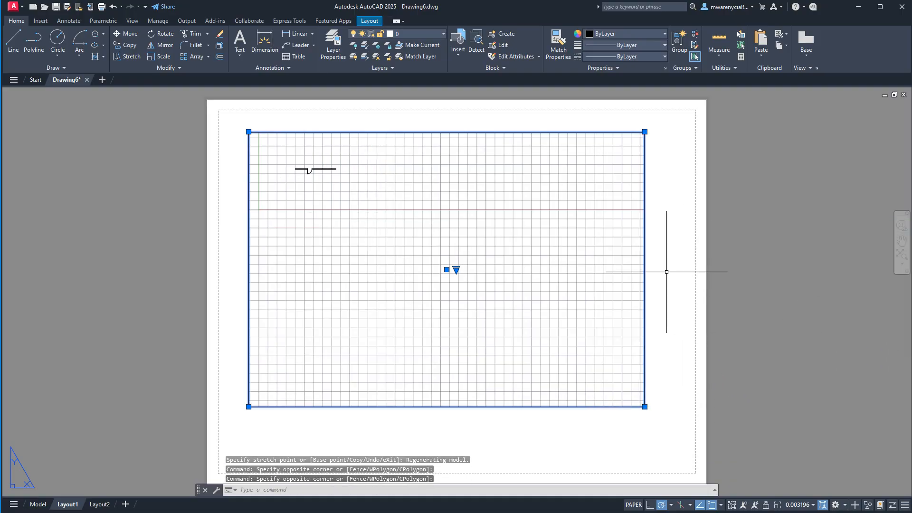
{"action": "key", "text": "Escape"}
{"action": "left_click", "coordinate": [689, 276]}
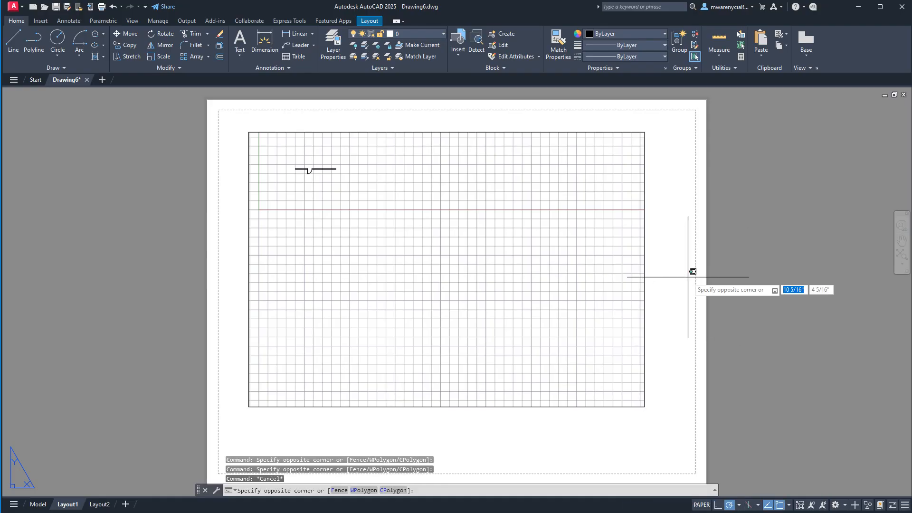
{"action": "key", "text": "Escape"}
{"action": "left_click", "coordinate": [732, 293]}
{"action": "left_click", "coordinate": [612, 272]}
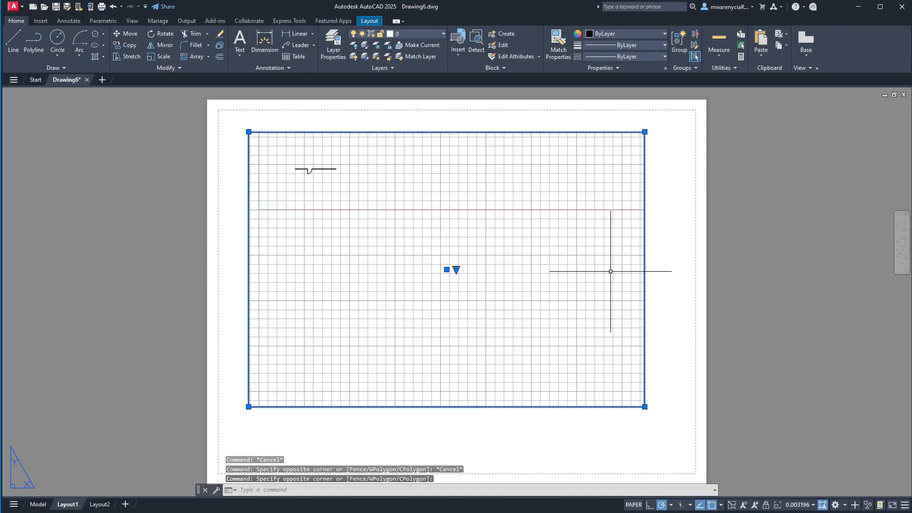
- Activate the enlarged viewport and zoom and pan its model view to bring the wall and door near its centre
{"action": "double_click", "coordinate": [505, 307]}
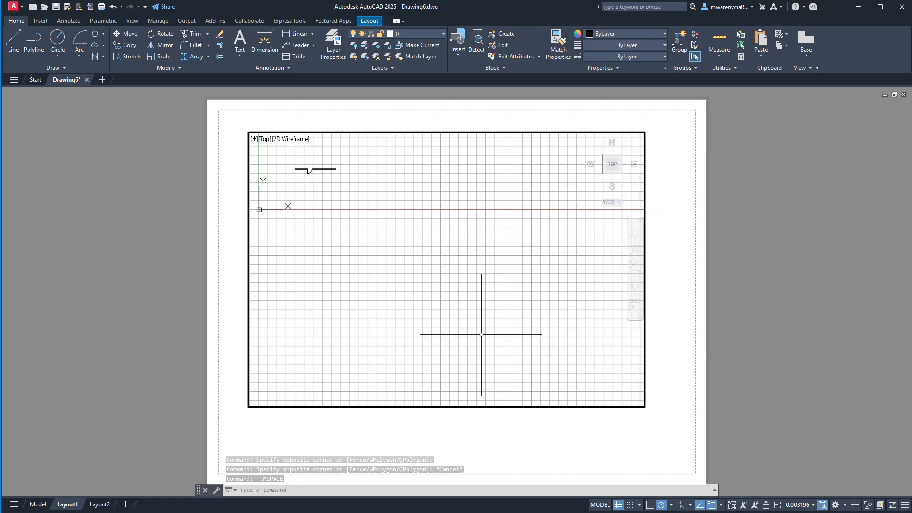
{"action": "scroll", "coordinate": [481, 334], "scroll_direction": "up", "scroll_amount": 1}
{"action": "scroll", "coordinate": [468, 376], "scroll_direction": "down", "scroll_amount": 1}
{"action": "scroll", "coordinate": [473, 331], "scroll_direction": "down", "scroll_amount": 5}
{"action": "scroll", "coordinate": [478, 320], "scroll_direction": "up", "scroll_amount": 4}
{"action": "scroll", "coordinate": [443, 285], "scroll_direction": "down", "scroll_amount": 2}
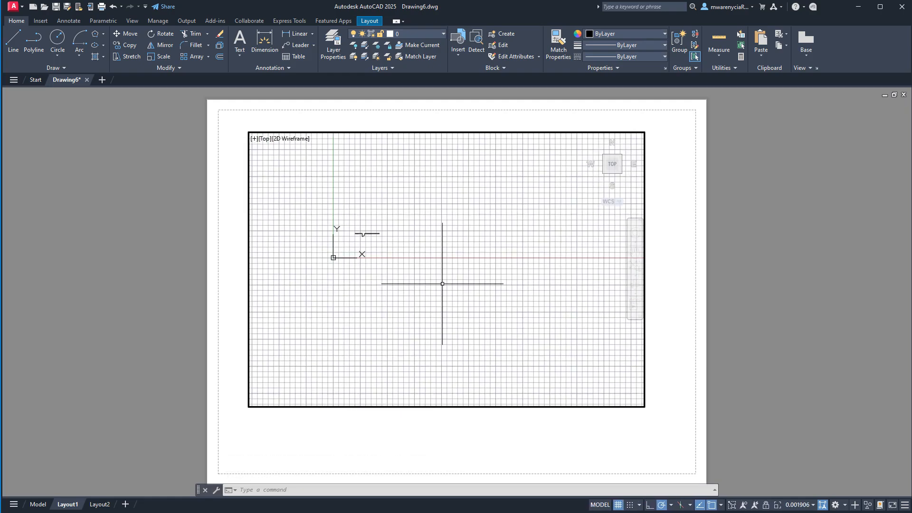
{"action": "middle_click_drag", "start_coordinate": [418, 262], "coordinate": [495, 259]}
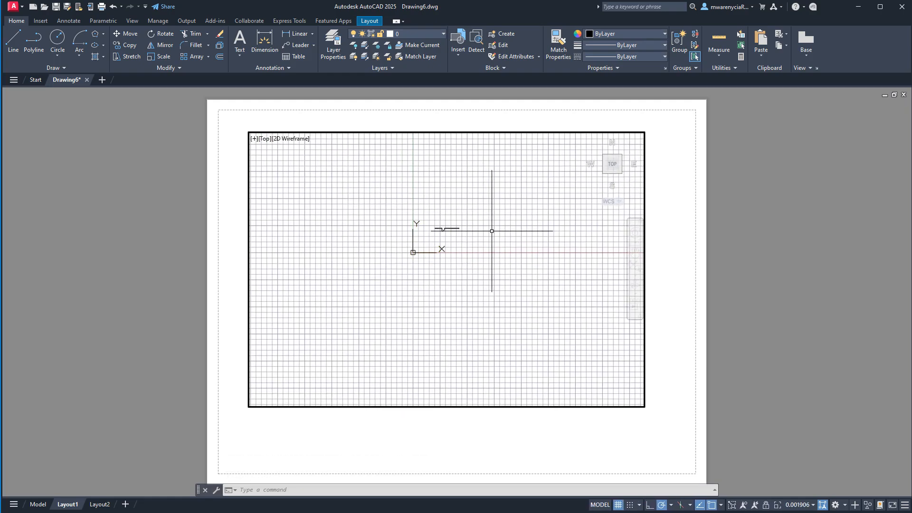
- Set the viewport scale to 1/4" = 1'-0", pan the wall and door into view, and return to paper space
{"action": "left_click", "coordinate": [792, 505]}
{"action": "scroll", "coordinate": [812, 348], "scroll_direction": "down", "scroll_amount": 2}
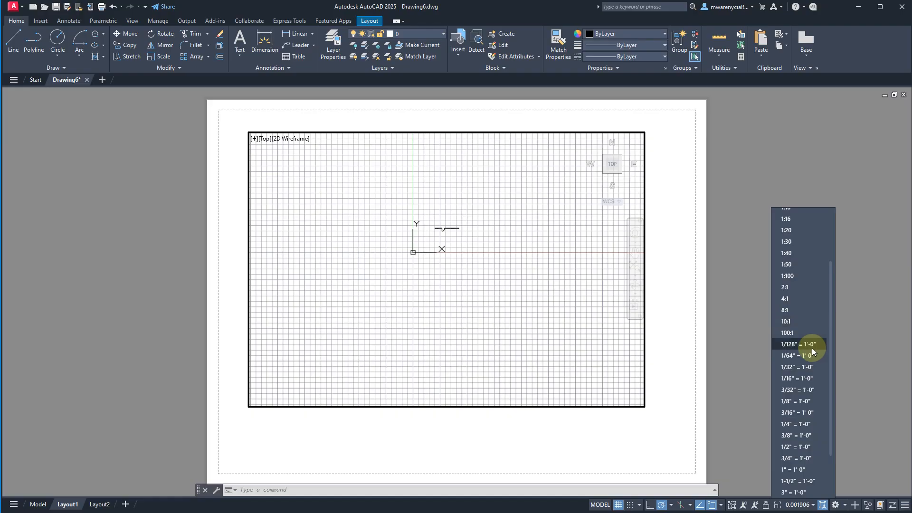
{"action": "left_click", "coordinate": [802, 431]}
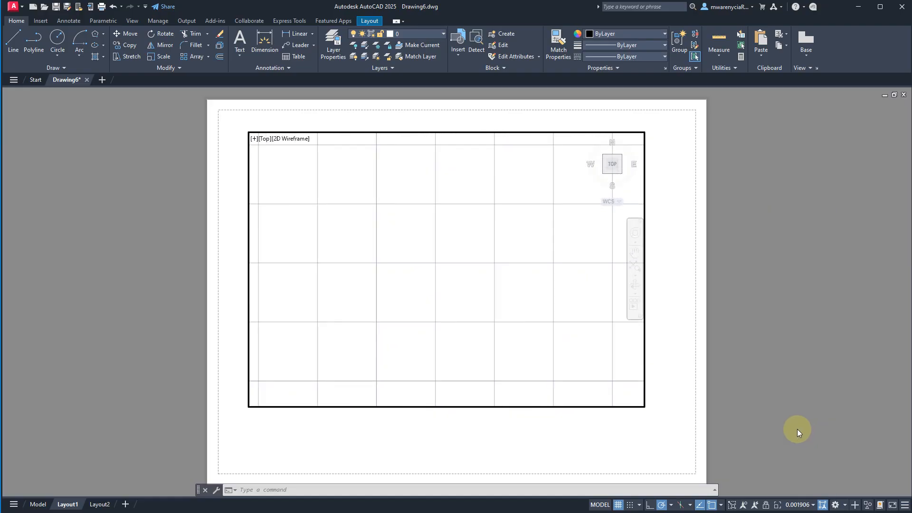
{"action": "middle_click_drag", "start_coordinate": [434, 203], "coordinate": [438, 471]}
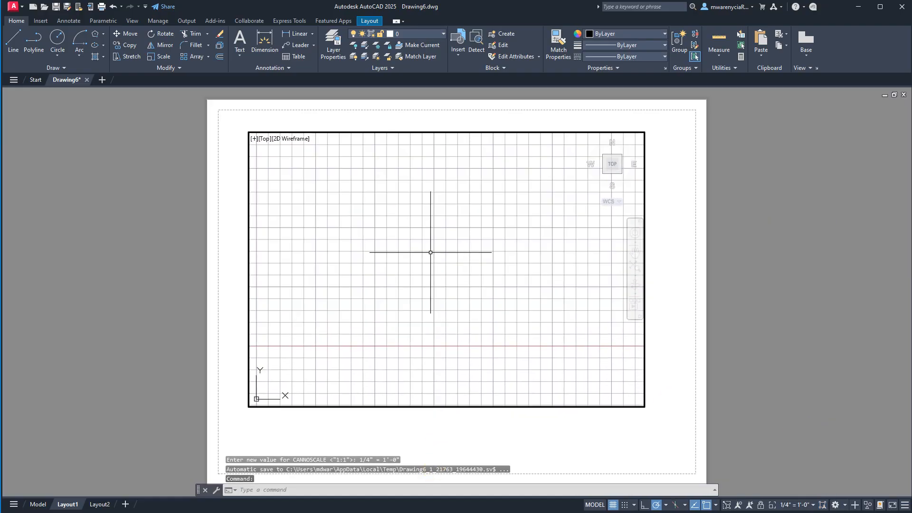
{"action": "middle_click_drag", "start_coordinate": [431, 252], "coordinate": [445, 443]}
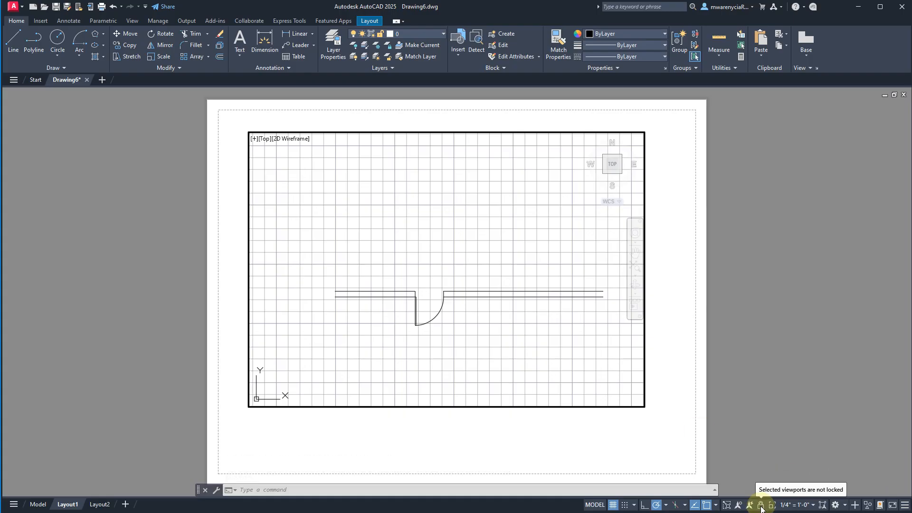
{"action": "double_click", "coordinate": [732, 368]}
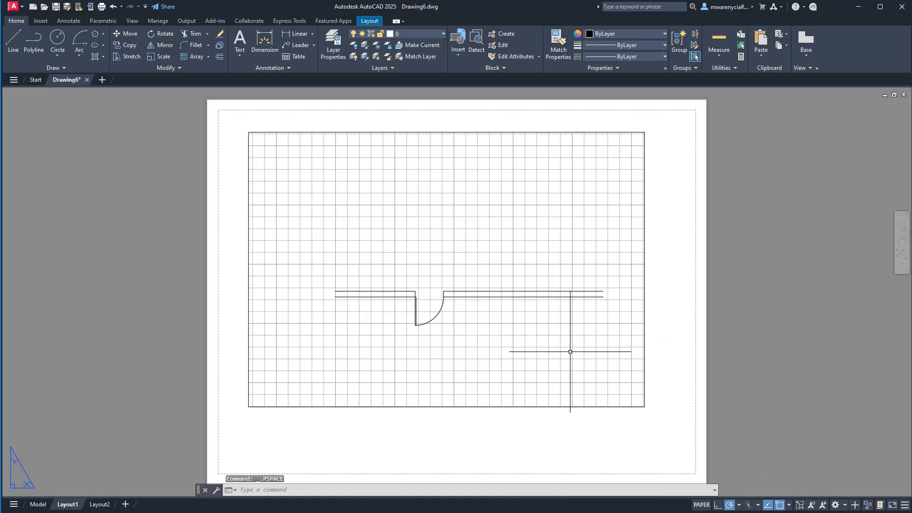
- Shrink the viewport by stretching its lower-right corner inward to a small frame in the sheet's upper-left area
{"action": "left_click", "coordinate": [654, 422]}
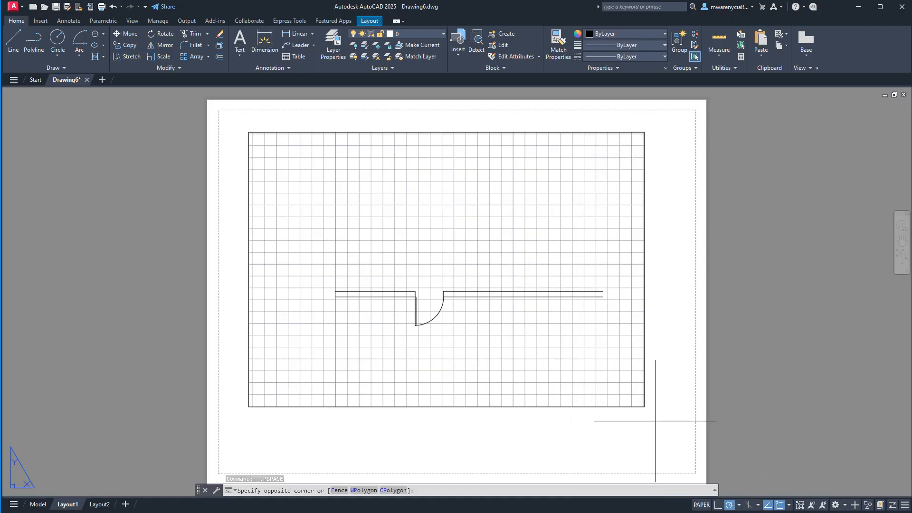
{"action": "left_click", "coordinate": [639, 407]}
{"action": "left_click", "coordinate": [644, 407]}
{"action": "left_click", "coordinate": [391, 254]}
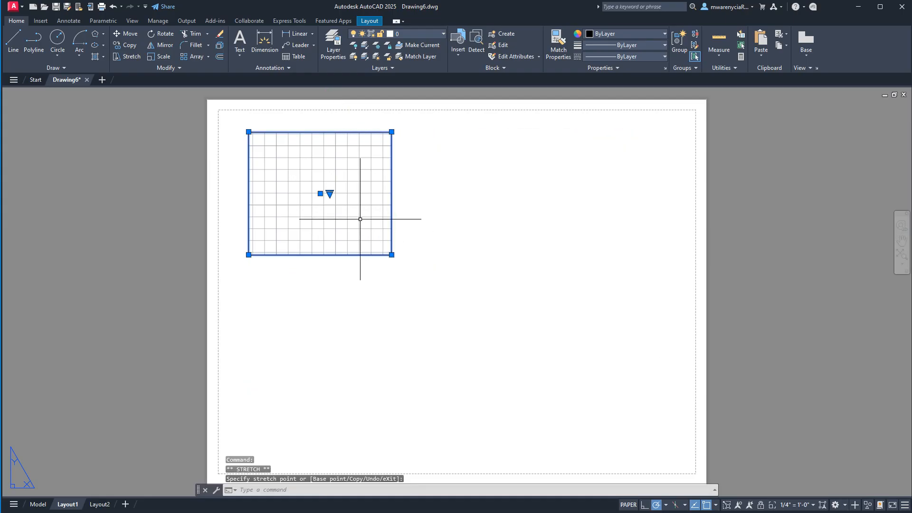
- Pan the model inside the small viewport so the door is centred in it, and return to paper space
{"action": "double_click", "coordinate": [353, 215]}
{"action": "middle_click_drag", "start_coordinate": [360, 218], "coordinate": [237, 102]}
{"action": "double_click", "coordinate": [489, 236]}
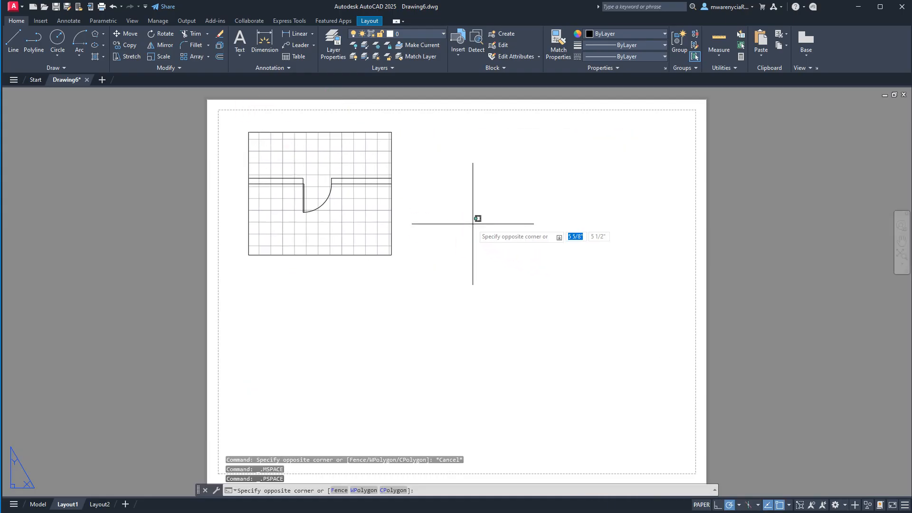
- Turn off the grid display inside the viewport and return to paper space
{"action": "double_click", "coordinate": [327, 236]}
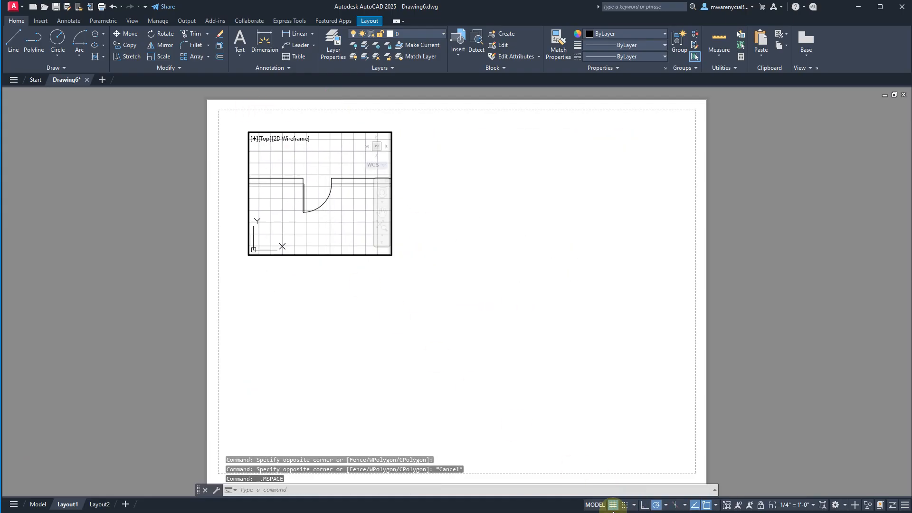
{"action": "left_click", "coordinate": [613, 505]}
{"action": "double_click", "coordinate": [530, 361]}
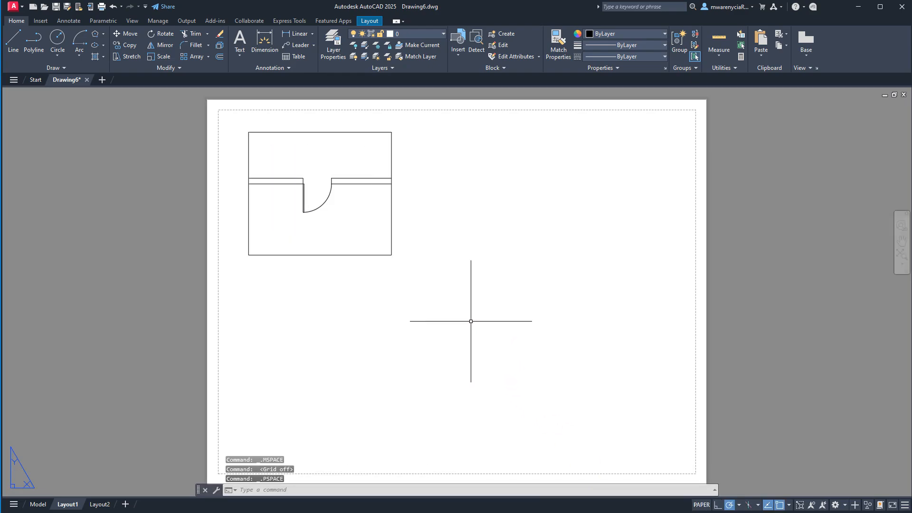
- Copy the door viewport twice horizontally to the right, at about 3 3/8" and 6 5/8" from the original
{"action": "left_click", "coordinate": [252, 180]}
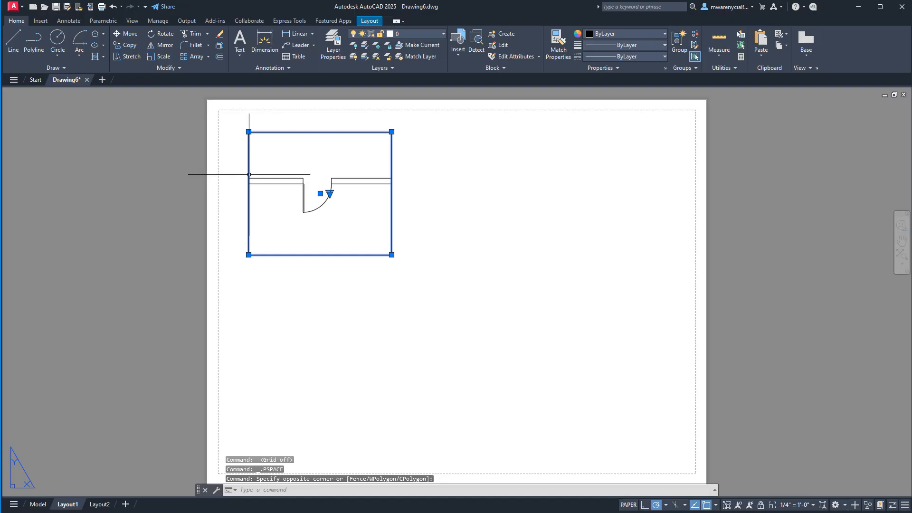
{"action": "type", "text": "co"}
{"action": "key", "text": "Return"}
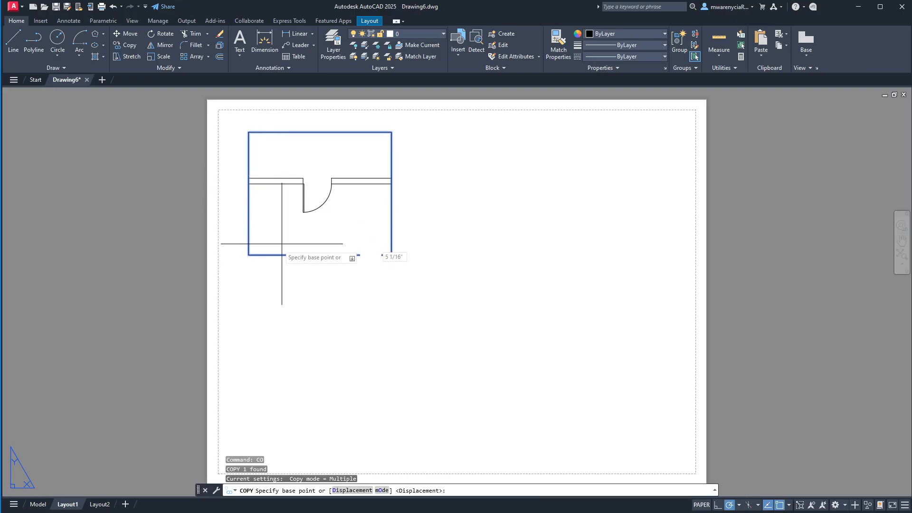
{"action": "left_click", "coordinate": [254, 274]}
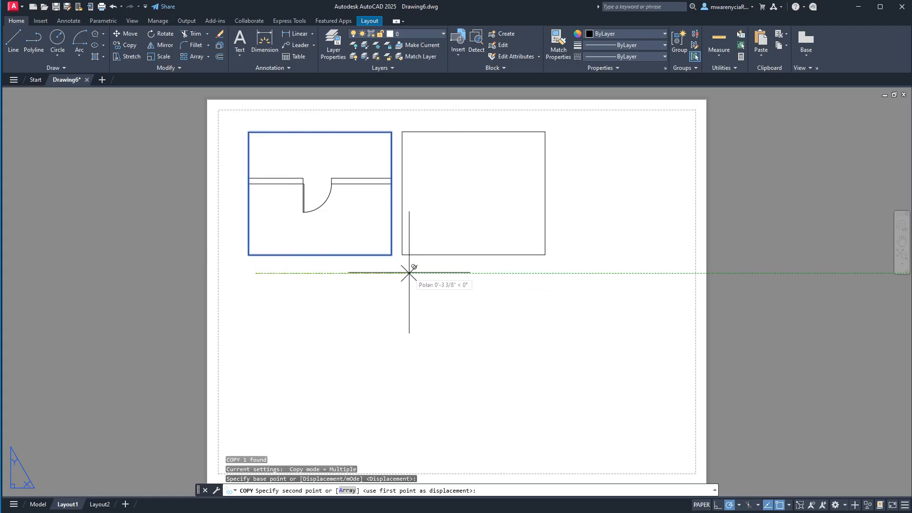
{"action": "left_click", "coordinate": [409, 273]}
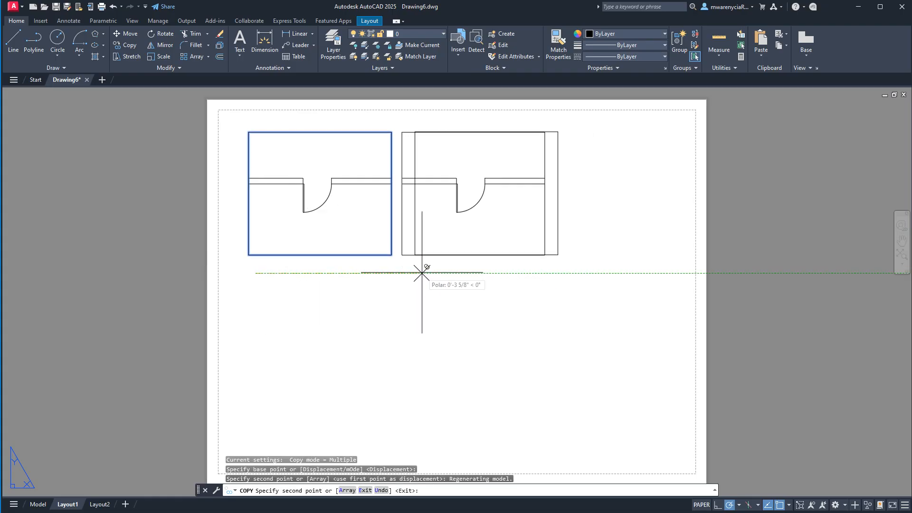
{"action": "left_click", "coordinate": [556, 273]}
{"action": "key", "text": "Escape"}
{"action": "key", "text": "Escape"}
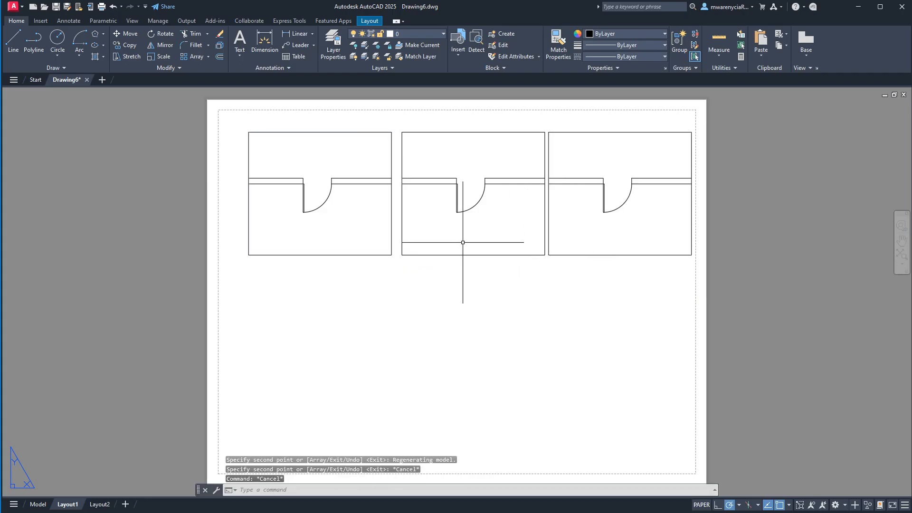
- Activate the middle viewport, zoom its model view out to show the whole wall and door, and return to paper space
{"action": "scroll", "coordinate": [463, 242], "scroll_direction": "up", "scroll_amount": 9}
{"action": "scroll", "coordinate": [470, 229], "scroll_direction": "down", "scroll_amount": 3}
{"action": "middle_click_drag", "start_coordinate": [475, 230], "coordinate": [483, 366]}
{"action": "scroll", "coordinate": [521, 336], "scroll_direction": "up", "scroll_amount": 4}
{"action": "double_click", "coordinate": [522, 331]}
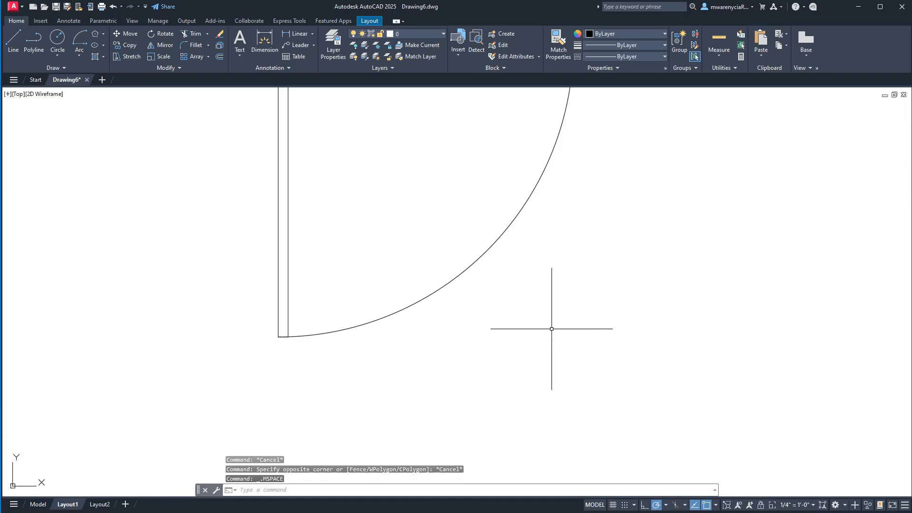
{"action": "middle_click_drag", "start_coordinate": [628, 280], "coordinate": [482, 316]}
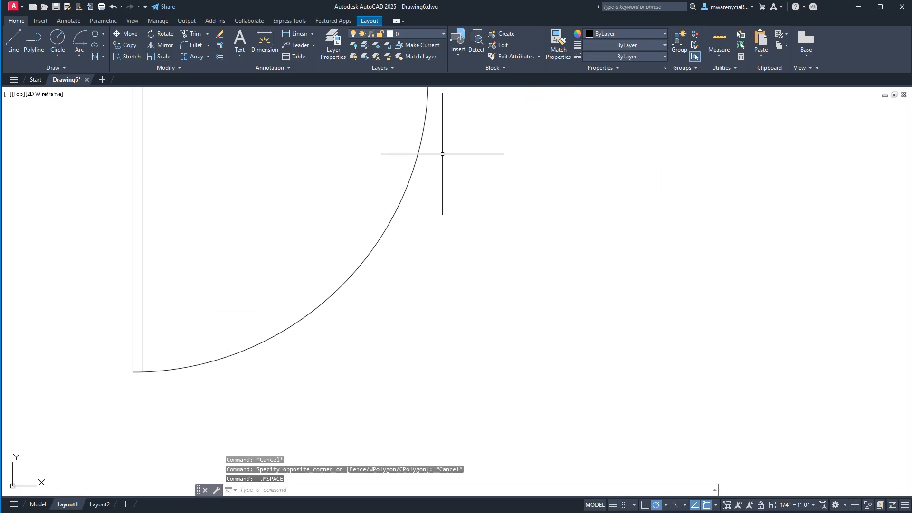
{"action": "scroll", "coordinate": [412, 245], "scroll_direction": "down", "scroll_amount": 6}
{"action": "scroll", "coordinate": [440, 250], "scroll_direction": "up", "scroll_amount": 6}
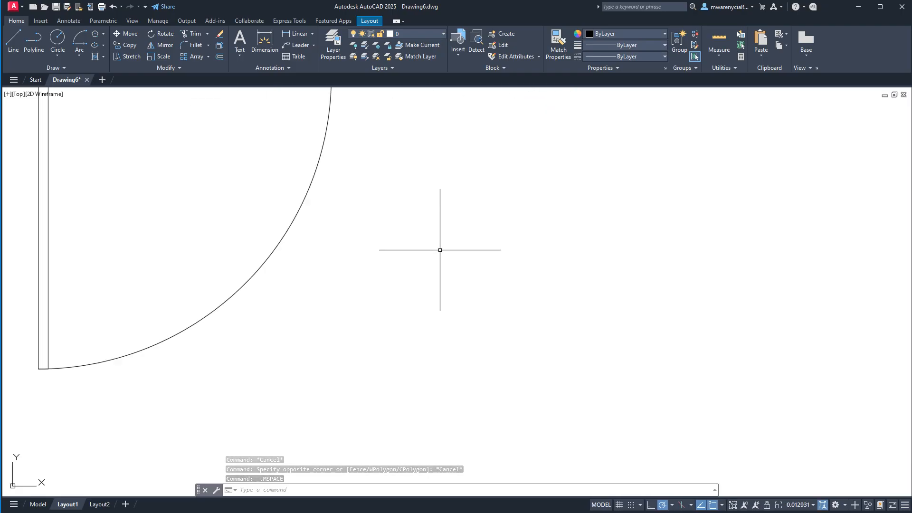
{"action": "scroll", "coordinate": [440, 250], "scroll_direction": "down", "scroll_amount": 6}
{"action": "scroll", "coordinate": [458, 247], "scroll_direction": "up", "scroll_amount": 6}
{"action": "scroll", "coordinate": [461, 247], "scroll_direction": "down", "scroll_amount": 7}
{"action": "scroll", "coordinate": [468, 240], "scroll_direction": "up", "scroll_amount": 5}
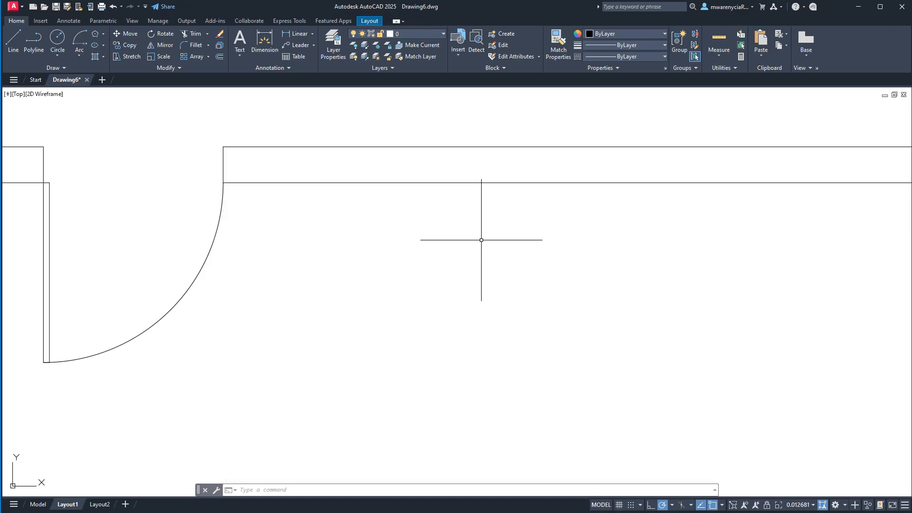
{"action": "scroll", "coordinate": [480, 238], "scroll_direction": "down", "scroll_amount": 6}
{"action": "scroll", "coordinate": [508, 214], "scroll_direction": "up", "scroll_amount": 2}
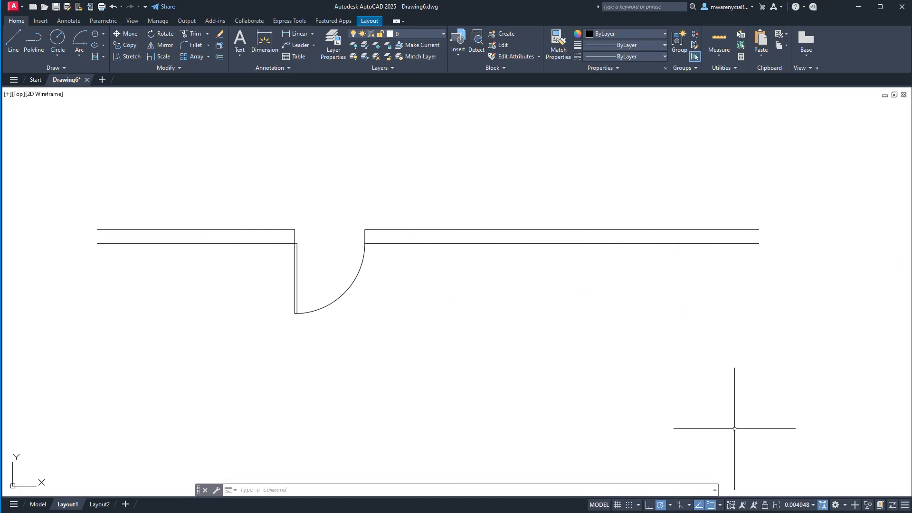
{"action": "left_click", "coordinate": [599, 505]}
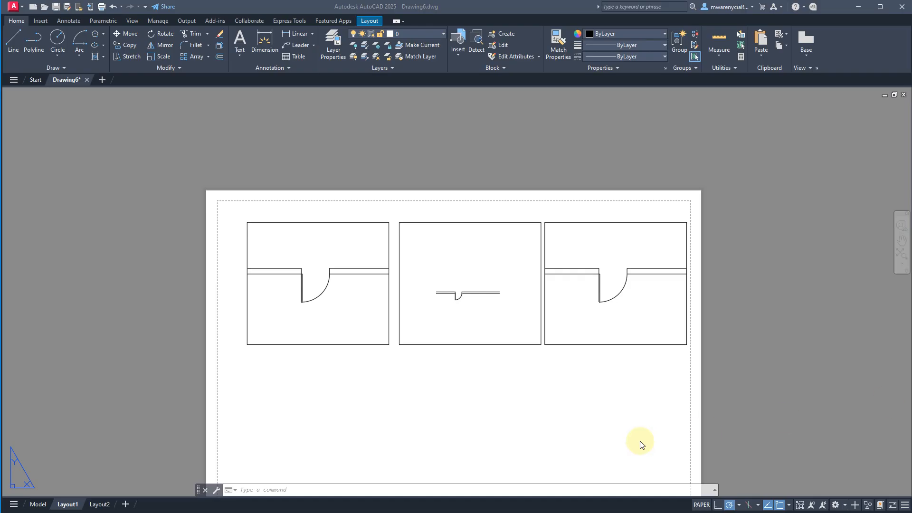
- Activate the middle viewport and return to paper space with the PSPACE command
{"action": "left_click", "coordinate": [568, 403]}
{"action": "left_click", "coordinate": [429, 301]}
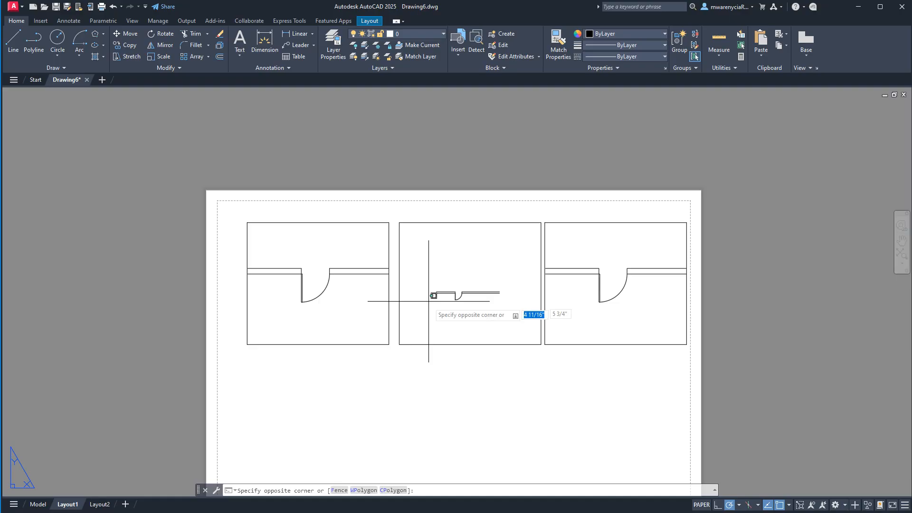
{"action": "double_click", "coordinate": [451, 317]}
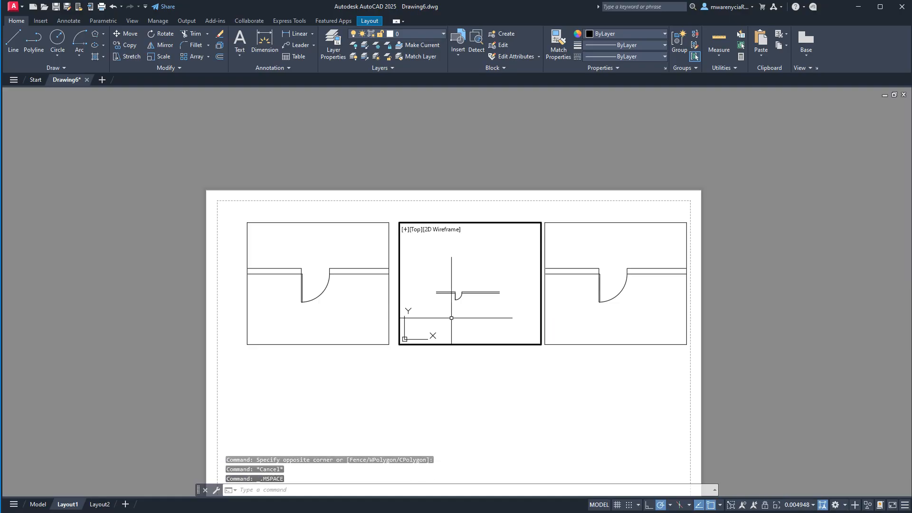
{"action": "type", "text": "pspace"}
{"action": "key", "text": "Return"}
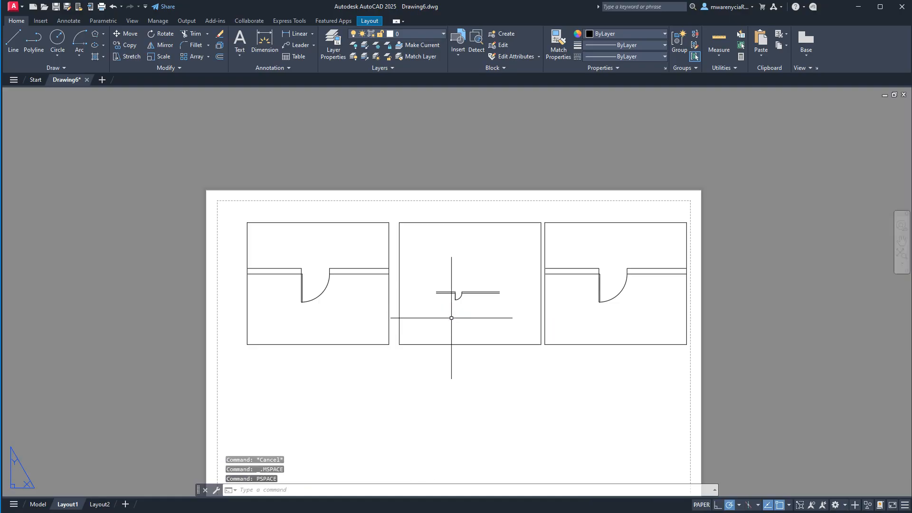
- Create two new layers named Walls and Floors in the layer properties manager
{"action": "middle_click_drag", "start_coordinate": [537, 399], "coordinate": [509, 332]}
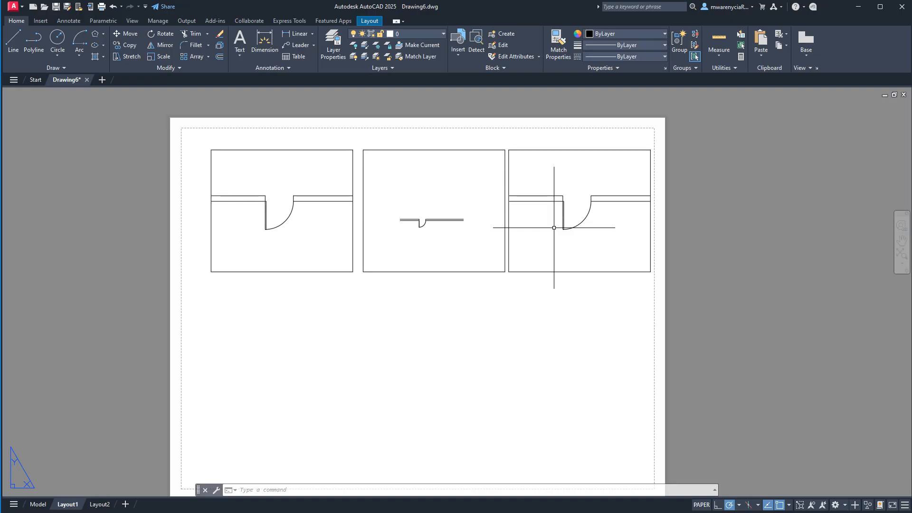
{"action": "left_click", "coordinate": [339, 43]}
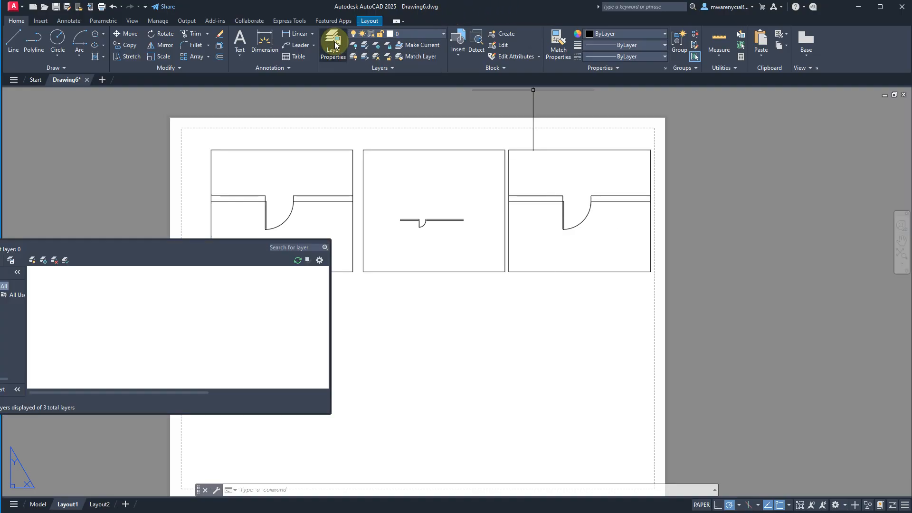
{"action": "mouse_move", "coordinate": [0, 287]}
{"action": "left_mouse_down"}
{"action": "mouse_move", "coordinate": [378, 225]}
{"action": "mouse_move", "coordinate": [289, 199]}
{"action": "mouse_move", "coordinate": [277, 215]}
{"action": "left_mouse_up"}
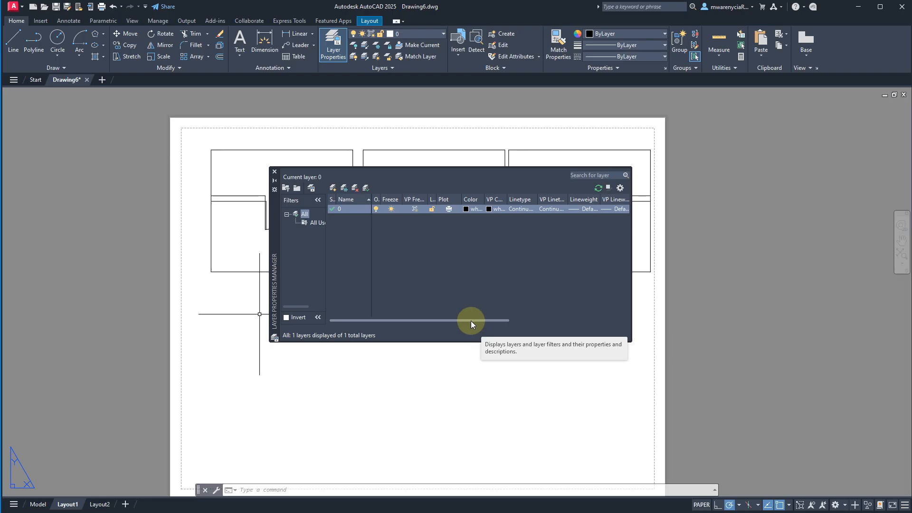
{"action": "left_click", "coordinate": [333, 189]}
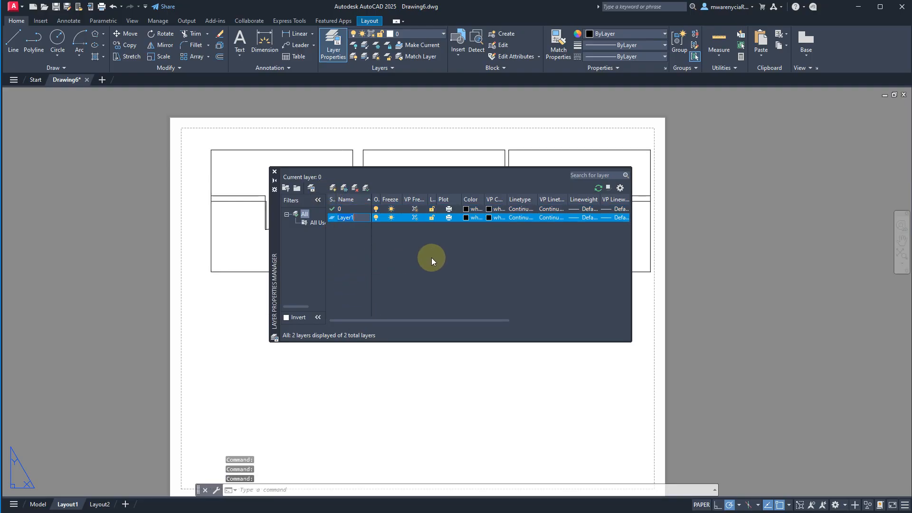
{"action": "type", "text": "Walls"}
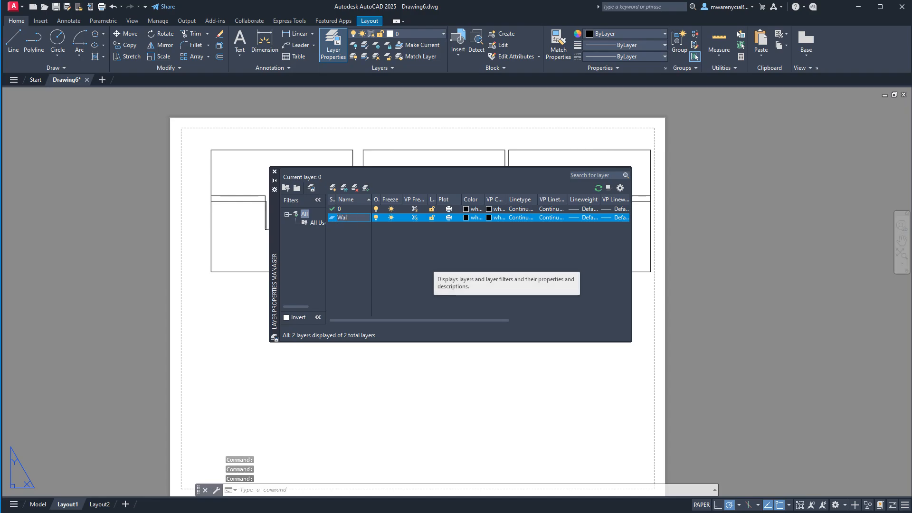
{"action": "left_click", "coordinate": [333, 189]}
{"action": "type", "text": "Floors"}
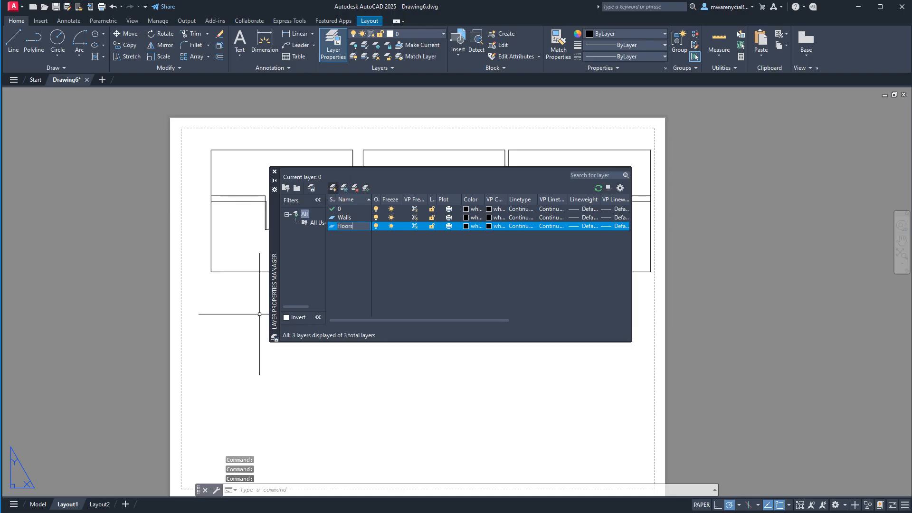
{"action": "left_click", "coordinate": [338, 190]}
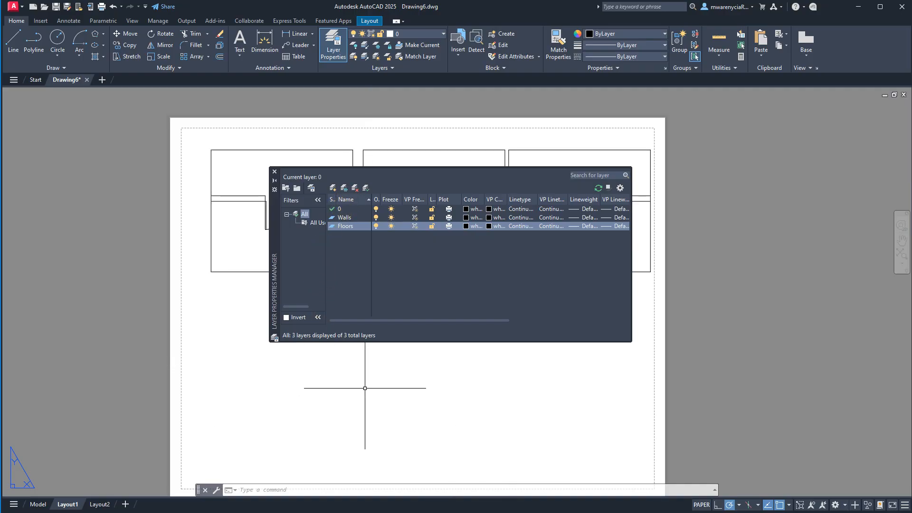
- Set the Walls layer's color to light green, index 81
{"action": "left_click_drag", "start_coordinate": [278, 233], "coordinate": [100, 218]}
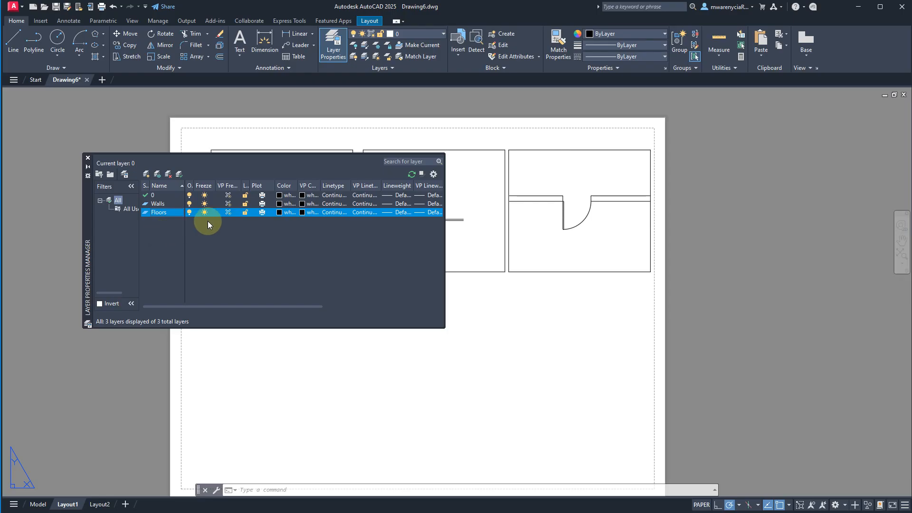
{"action": "left_click", "coordinate": [290, 204]}
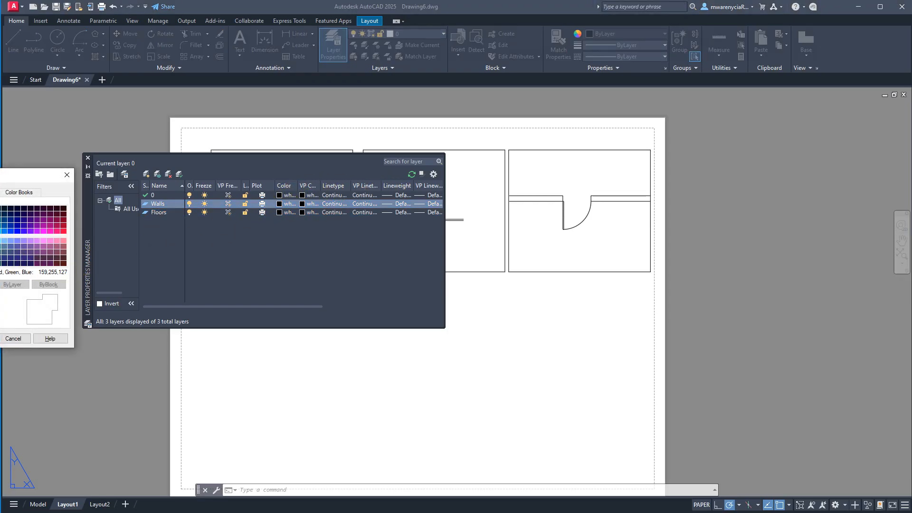
{"action": "left_click", "coordinate": [0, 241]}
{"action": "key", "text": "Return"}
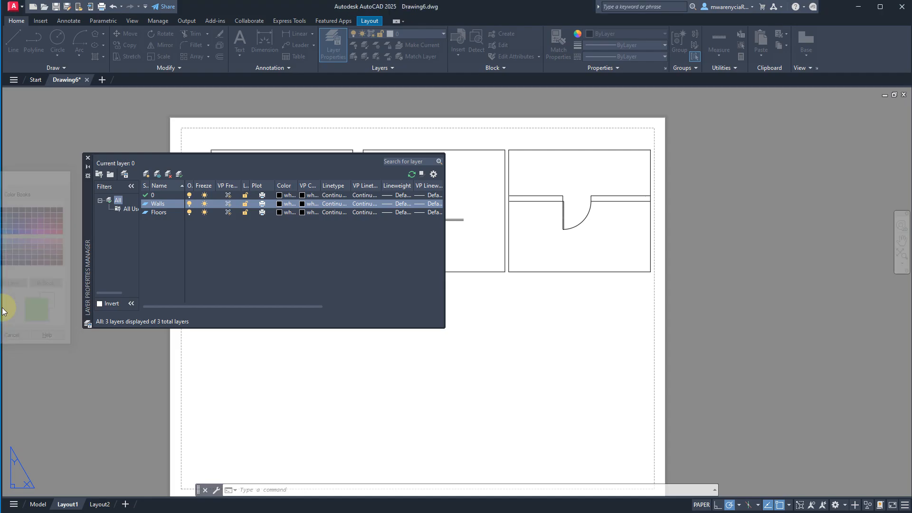
- Set the Floors layer's color to dark blue, index 167
{"action": "left_click", "coordinate": [278, 214]}
{"action": "left_click", "coordinate": [279, 214]}
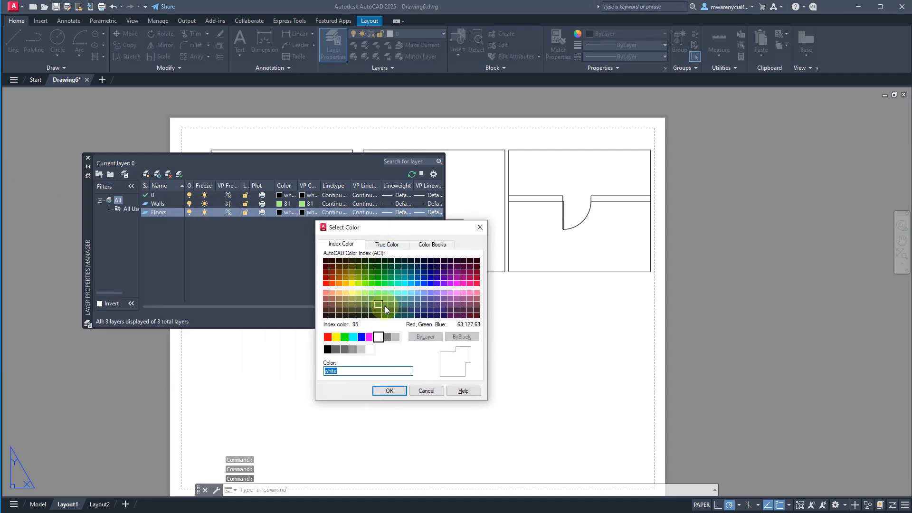
{"action": "left_click", "coordinate": [424, 310]}
{"action": "left_click", "coordinate": [401, 391]}
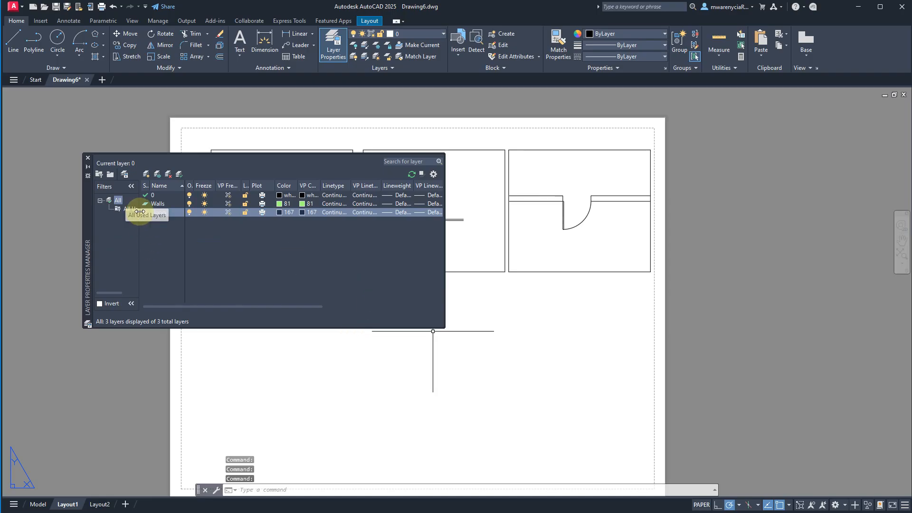
- Change the Floors layer's color to bright blue, index 170, and close the layer manager
{"action": "left_click", "coordinate": [279, 212]}
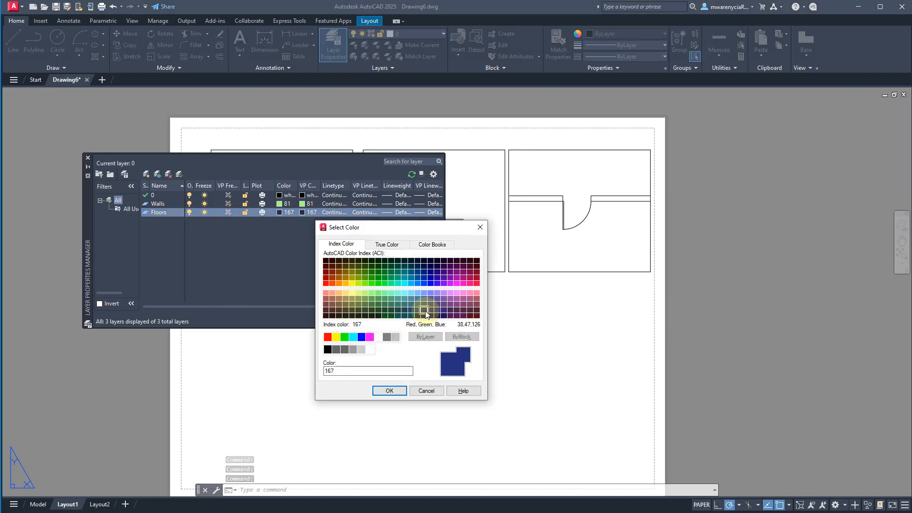
{"action": "double_click", "coordinate": [430, 283]}
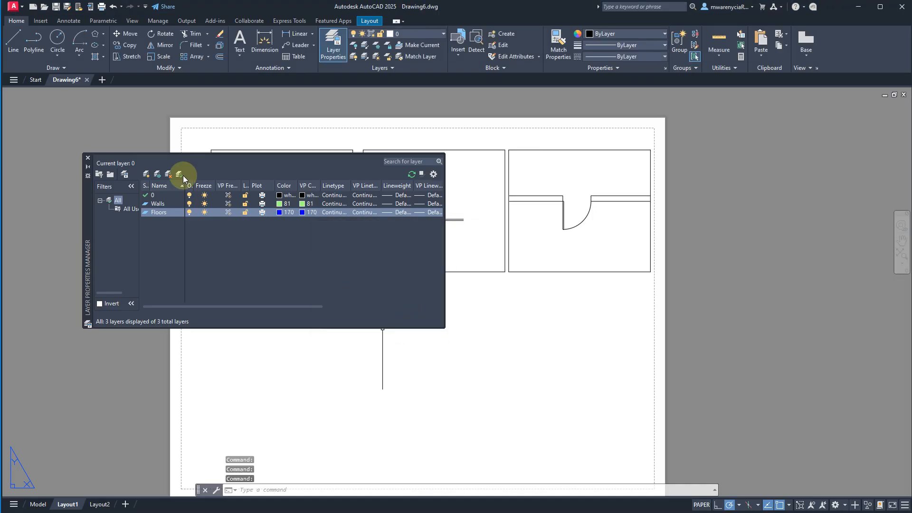
{"action": "left_click", "coordinate": [88, 158]}
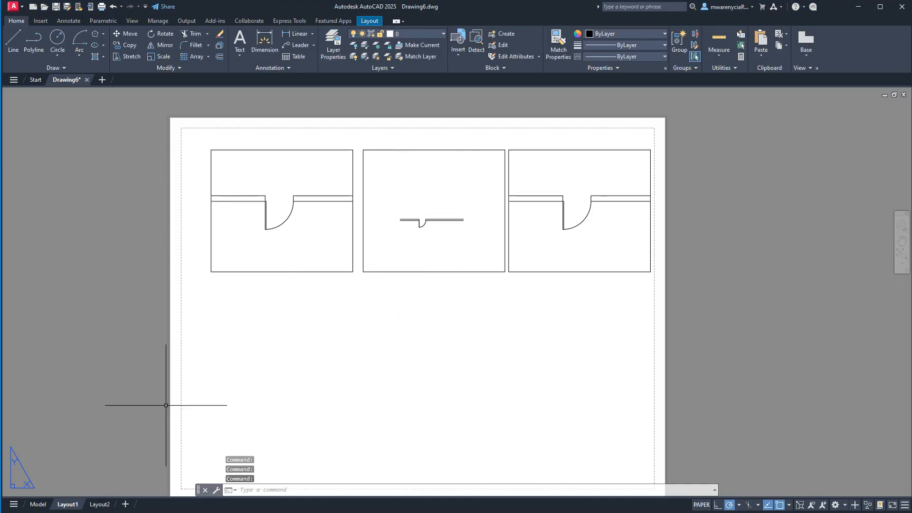
- Switch from the layout to model space
{"action": "left_click", "coordinate": [44, 505]}
{"action": "scroll", "coordinate": [238, 215], "scroll_direction": "down", "scroll_amount": 4}
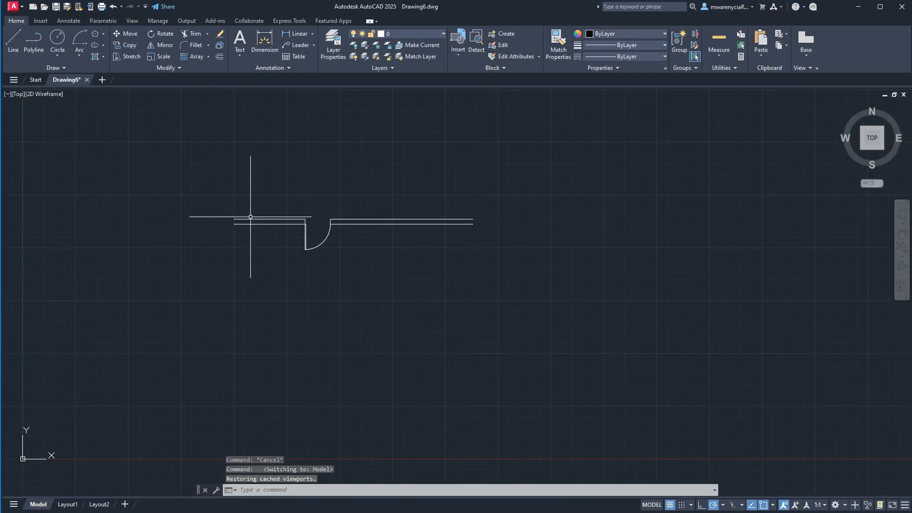
{"action": "scroll", "coordinate": [315, 204], "scroll_direction": "up", "scroll_amount": 4}
- Try to assign all the wall lines on both sides of the door to the Walls layer
{"action": "left_click", "coordinate": [321, 167]}
{"action": "left_click", "coordinate": [438, 267]}
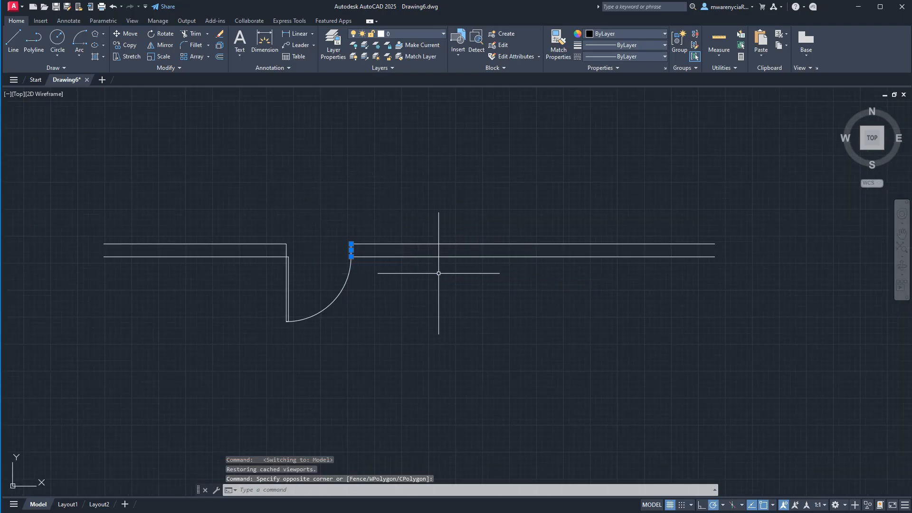
{"action": "left_click", "coordinate": [491, 283]}
{"action": "left_click", "coordinate": [450, 221]}
{"action": "left_click", "coordinate": [209, 221]}
{"action": "left_click", "coordinate": [153, 271]}
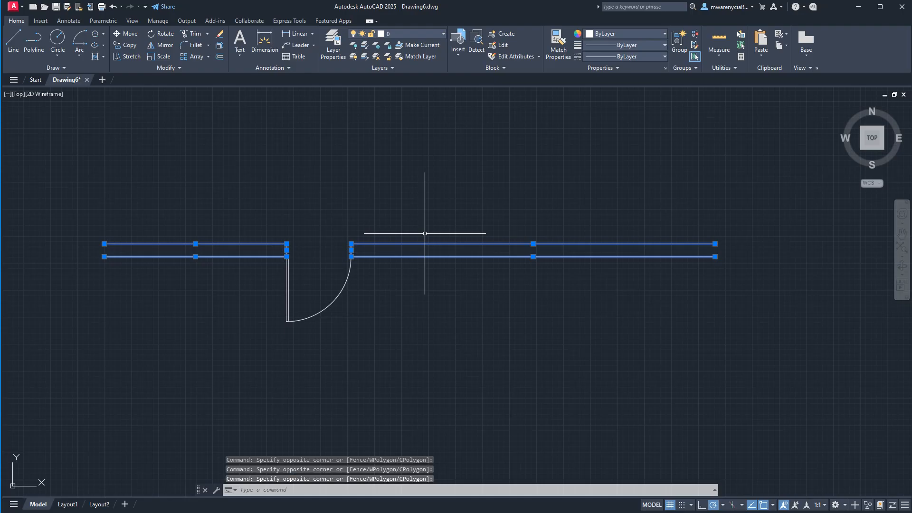
{"action": "left_click", "coordinate": [444, 34]}
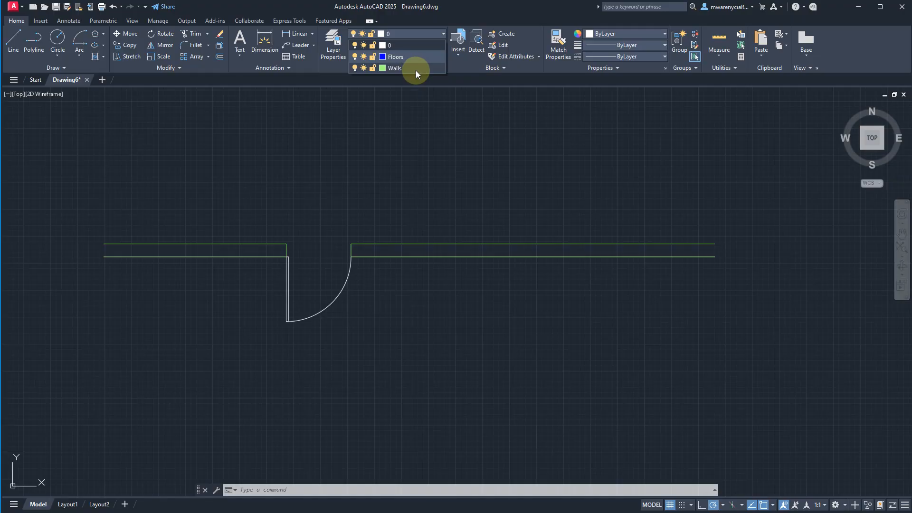
{"action": "left_click", "coordinate": [415, 69]}
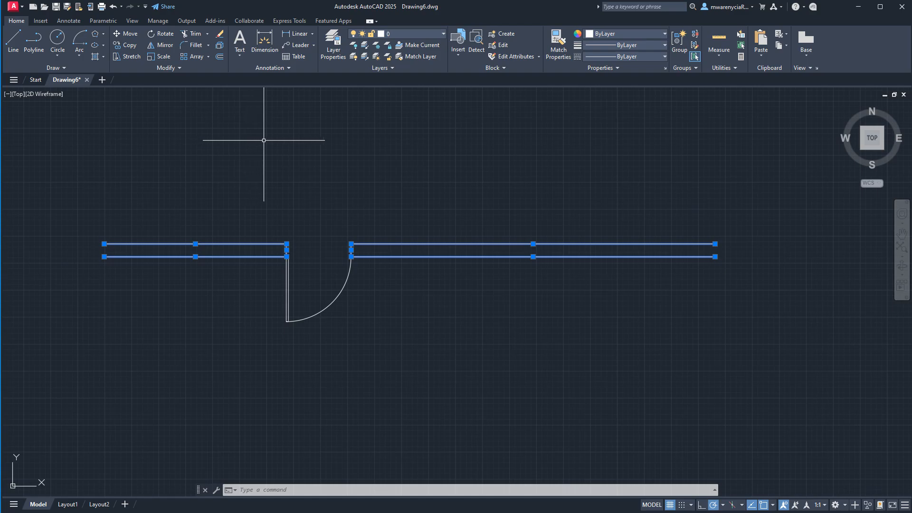
- Rename the Floors layer as Doors and close the layer manager
{"action": "left_click", "coordinate": [338, 58]}
{"action": "left_click", "coordinate": [161, 204]}
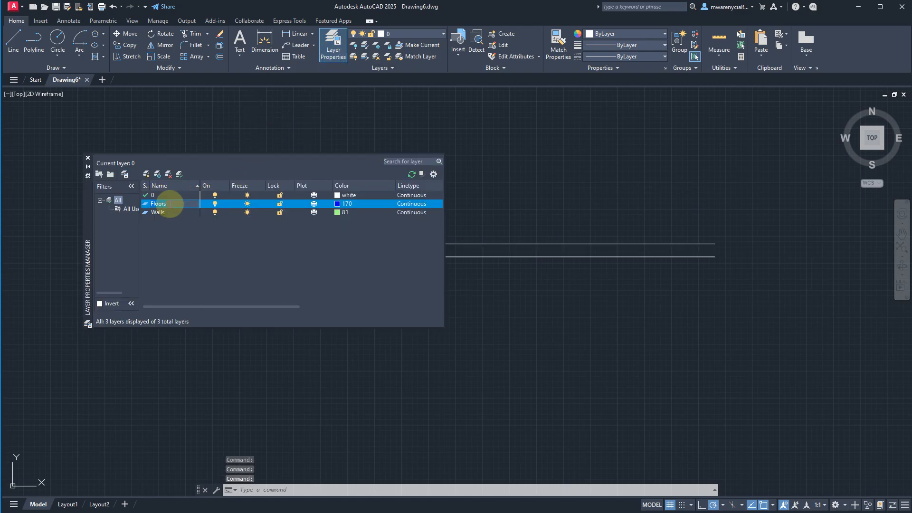
{"action": "left_click", "coordinate": [179, 200]}
{"action": "type", "text": "Doors"}
{"action": "left_click", "coordinate": [203, 208]}
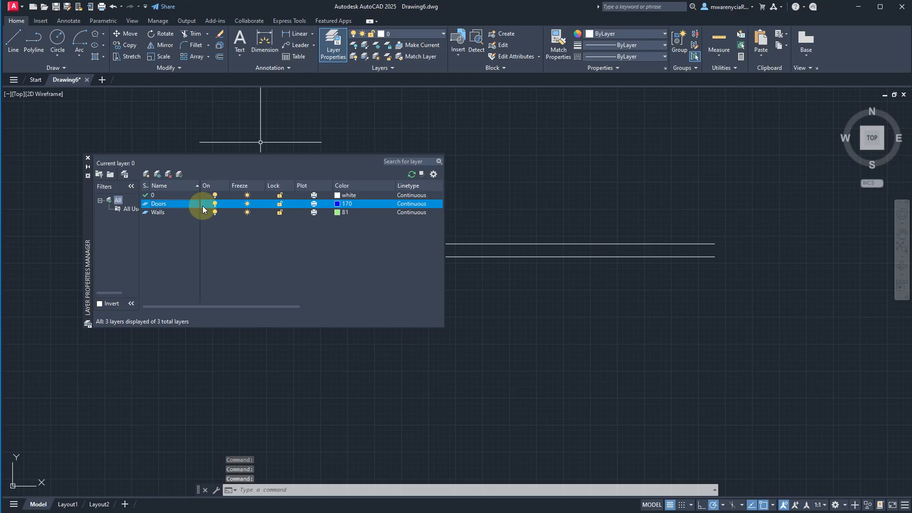
{"action": "left_click", "coordinate": [88, 159]}
- Assign the door panel and its swing arc to the Doors layer
{"action": "left_click", "coordinate": [280, 316]}
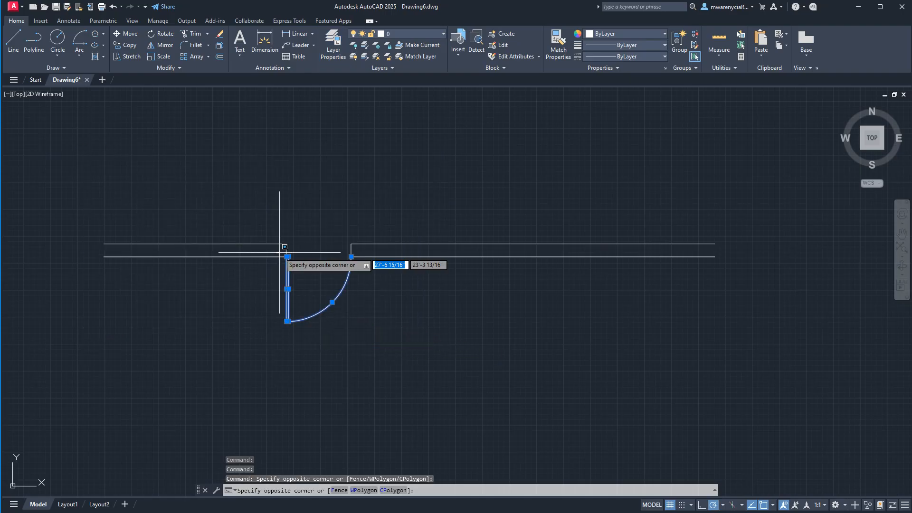
{"action": "left_click", "coordinate": [366, 331]}
{"action": "left_click", "coordinate": [444, 33]}
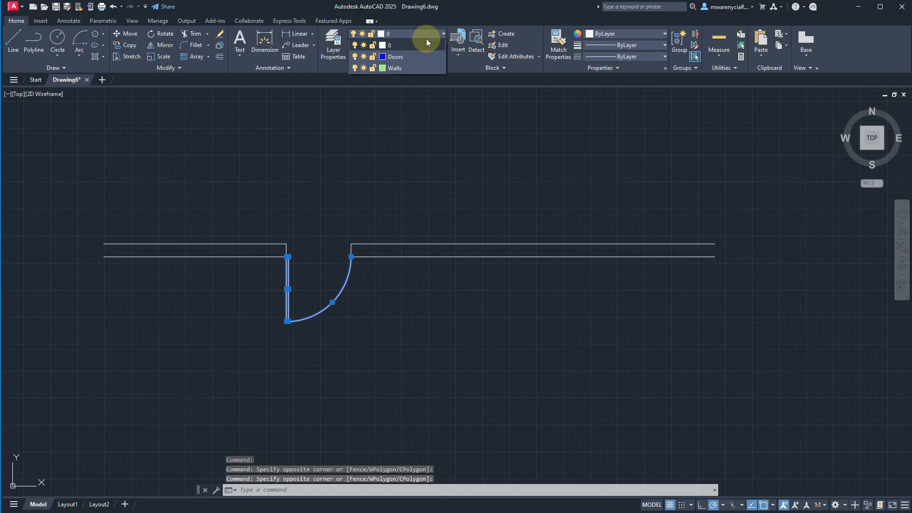
{"action": "left_click", "coordinate": [409, 57]}
{"action": "key", "text": "Escape"}
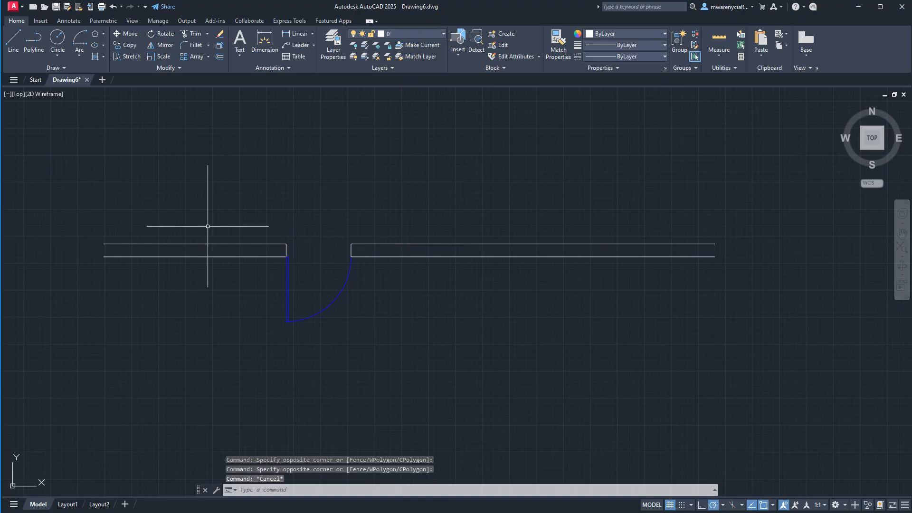
{"action": "left_click", "coordinate": [246, 268]}
{"action": "left_click", "coordinate": [221, 224]}
{"action": "left_click", "coordinate": [221, 223]}
{"action": "left_click", "coordinate": [437, 284]}
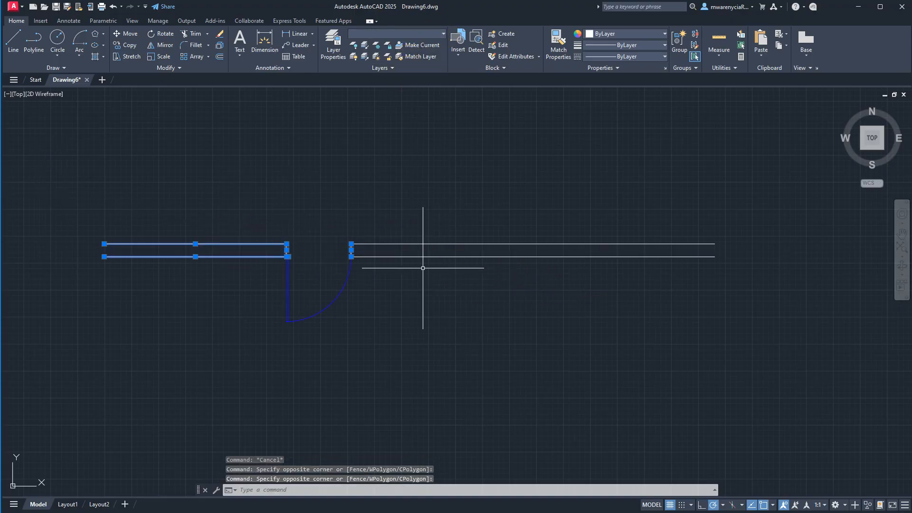
{"action": "key", "text": "Escape"}
- Assign the wall lines and the opening's end lines on both sides of the door to the Walls layer
{"action": "left_click", "coordinate": [324, 247]}
{"action": "left_click", "coordinate": [275, 236]}
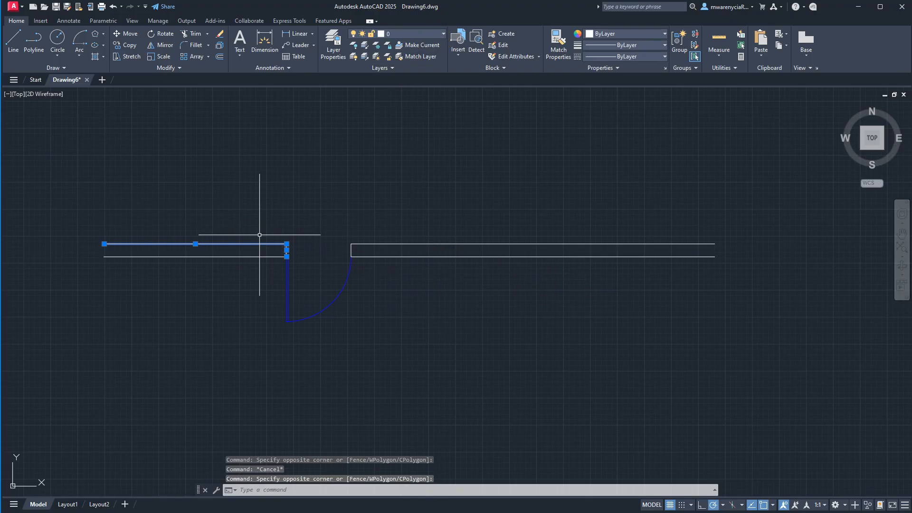
{"action": "left_click", "coordinate": [414, 261]}
{"action": "left_click", "coordinate": [403, 238]}
{"action": "left_click", "coordinate": [378, 229]}
{"action": "left_click", "coordinate": [278, 261]}
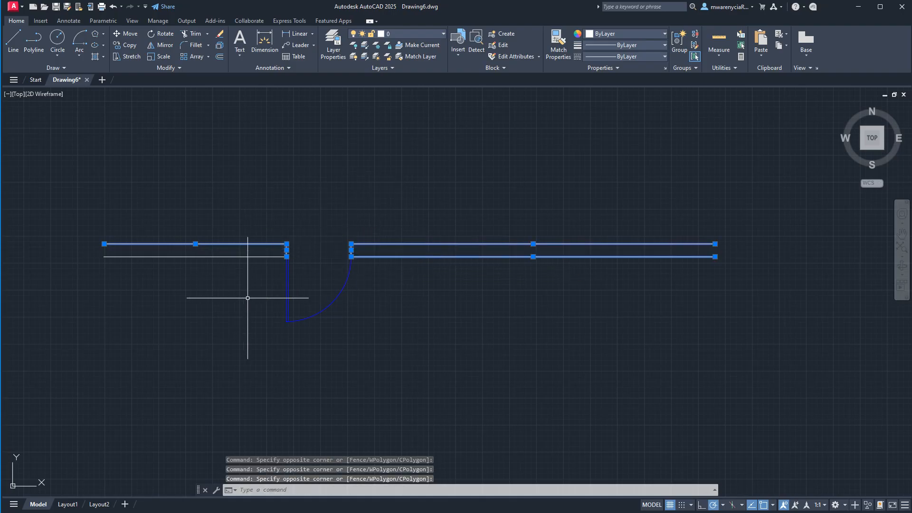
{"action": "left_click", "coordinate": [440, 33]}
{"action": "left_click", "coordinate": [394, 68]}
{"action": "left_click", "coordinate": [449, 191]}
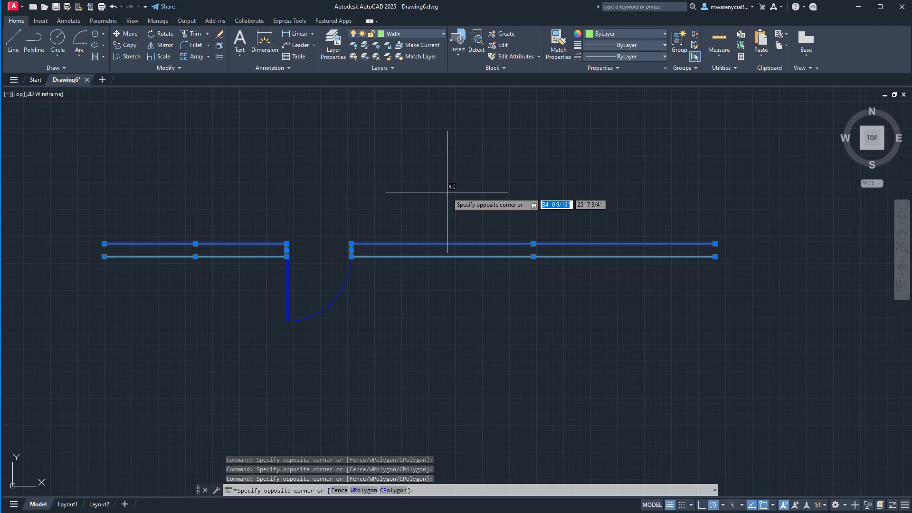
{"action": "key", "text": "Escape"}
{"action": "key", "text": "Escape"}
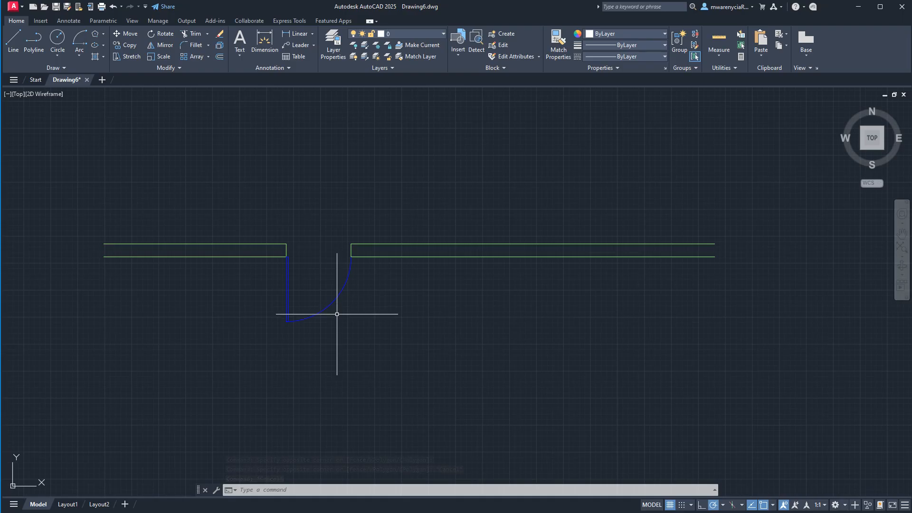
- Switch to the Layout1 sheet and try to turn off layer 0
{"action": "left_click", "coordinate": [75, 507]}
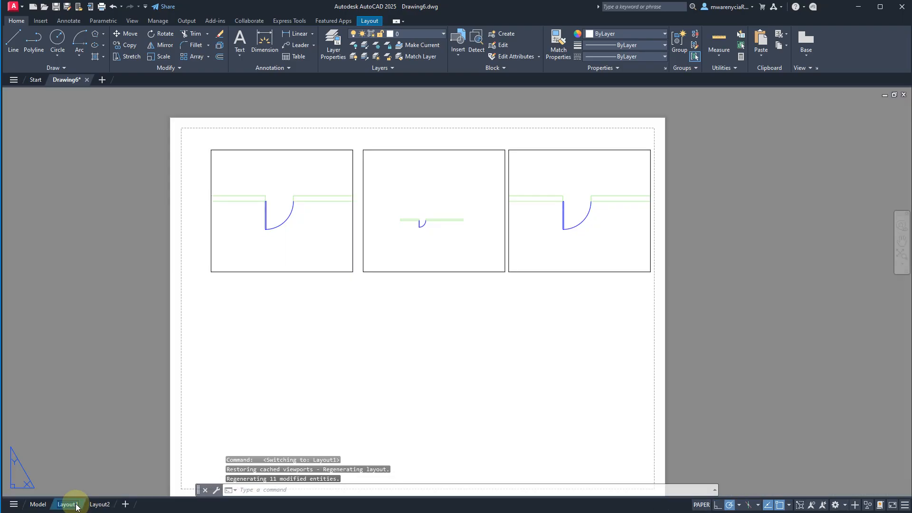
{"action": "left_click", "coordinate": [441, 33]}
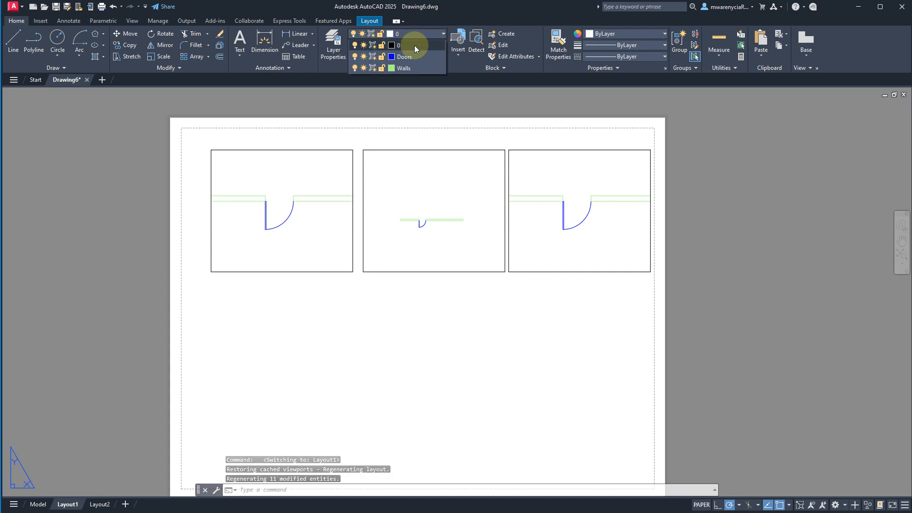
{"action": "left_click", "coordinate": [355, 46]}
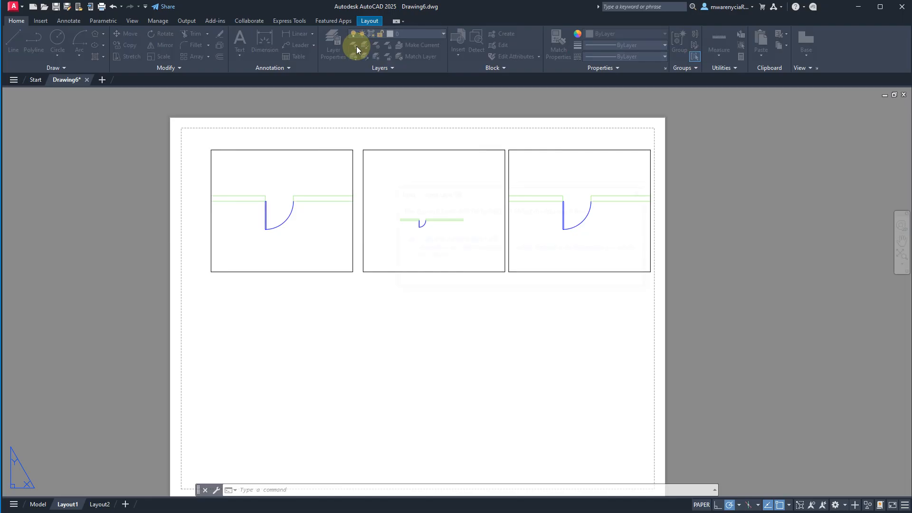
{"action": "left_click", "coordinate": [644, 193]}
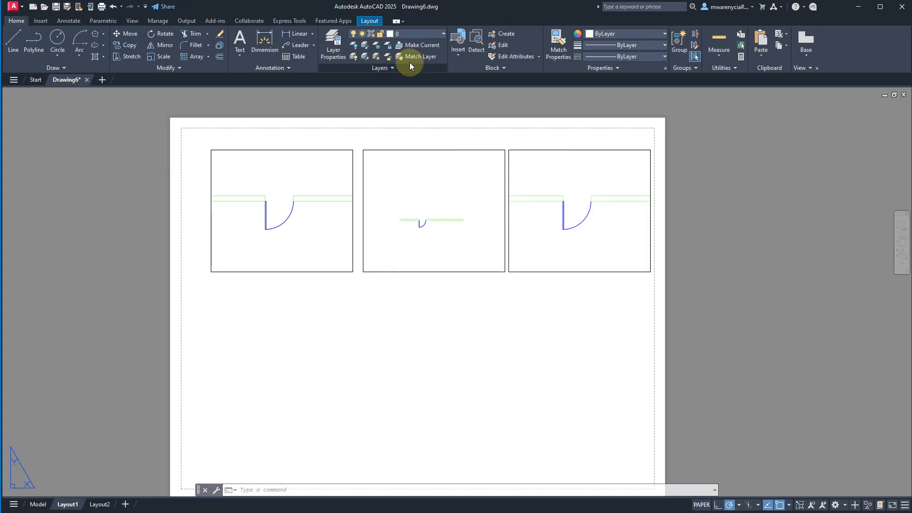
- Turn the Doors layer off and back on from the layout
{"action": "left_click", "coordinate": [414, 37]}
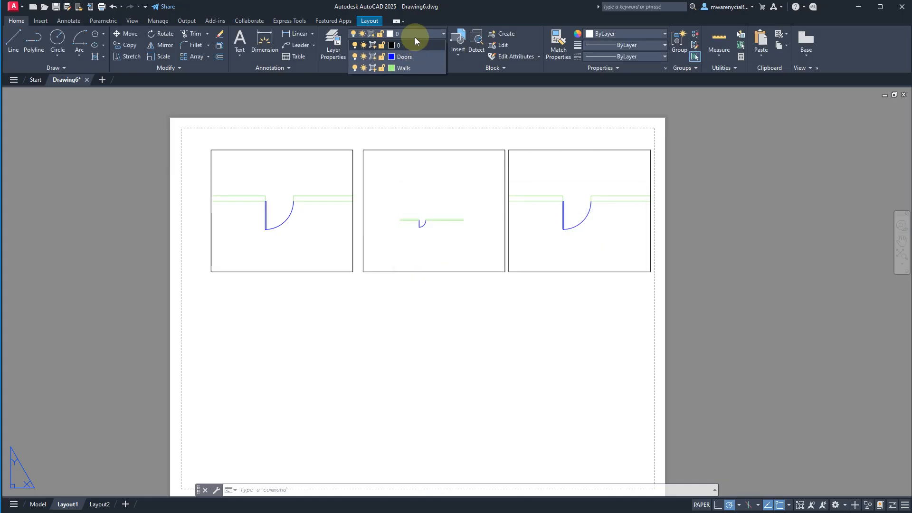
{"action": "left_click", "coordinate": [355, 57]}
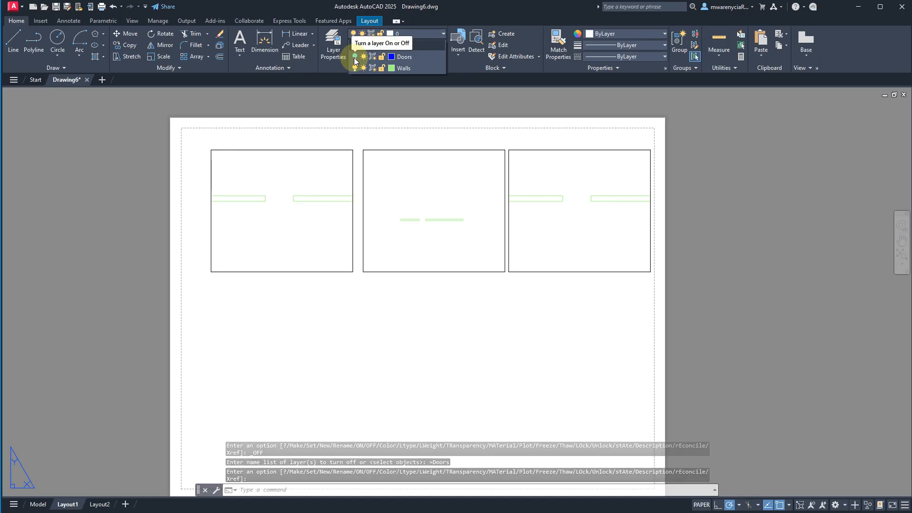
{"action": "left_click", "coordinate": [355, 57]}
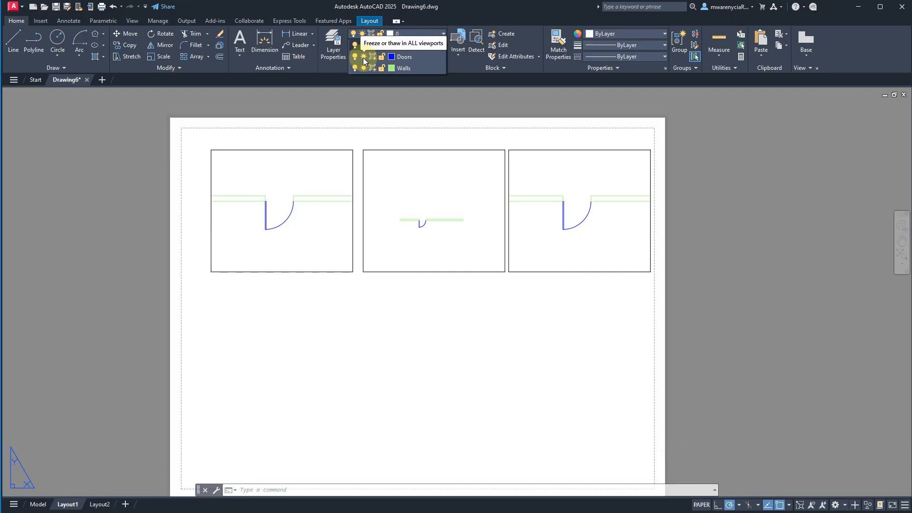
- Freeze and thaw the Doors layer in all viewports, and toggle its visibility off and on again for comparison
{"action": "left_click", "coordinate": [364, 57]}
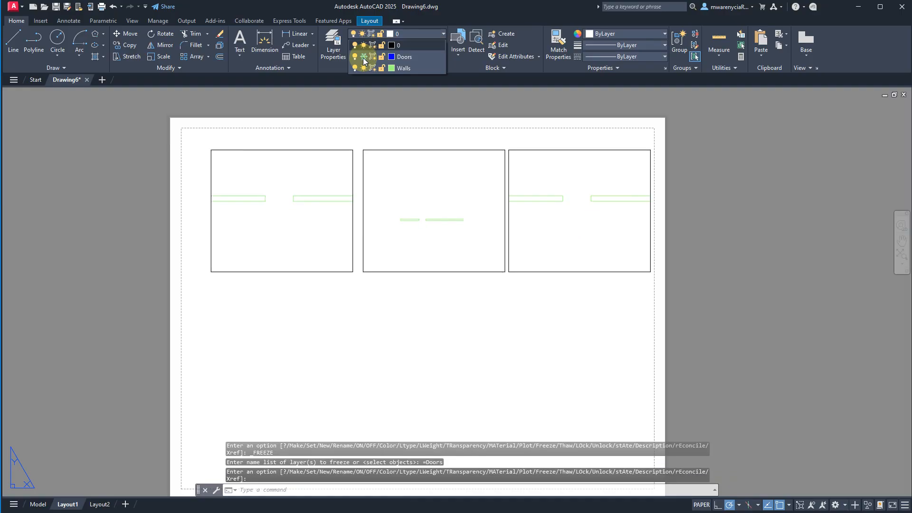
{"action": "left_click", "coordinate": [364, 57]}
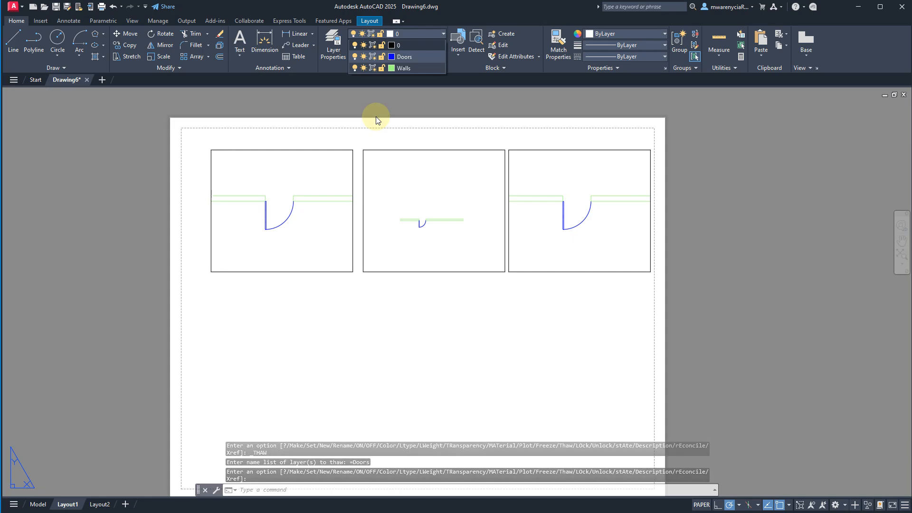
{"action": "left_click", "coordinate": [354, 57]}
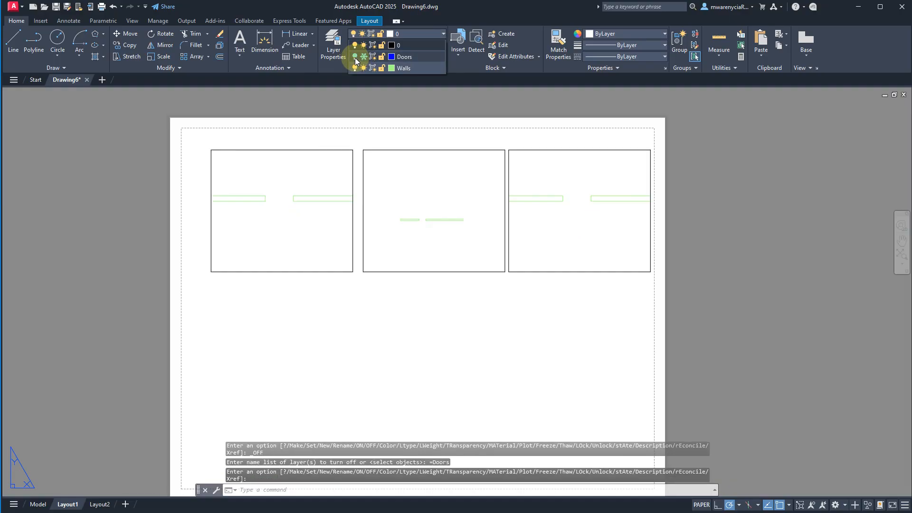
{"action": "left_click", "coordinate": [355, 57]}
{"action": "left_click", "coordinate": [354, 58]}
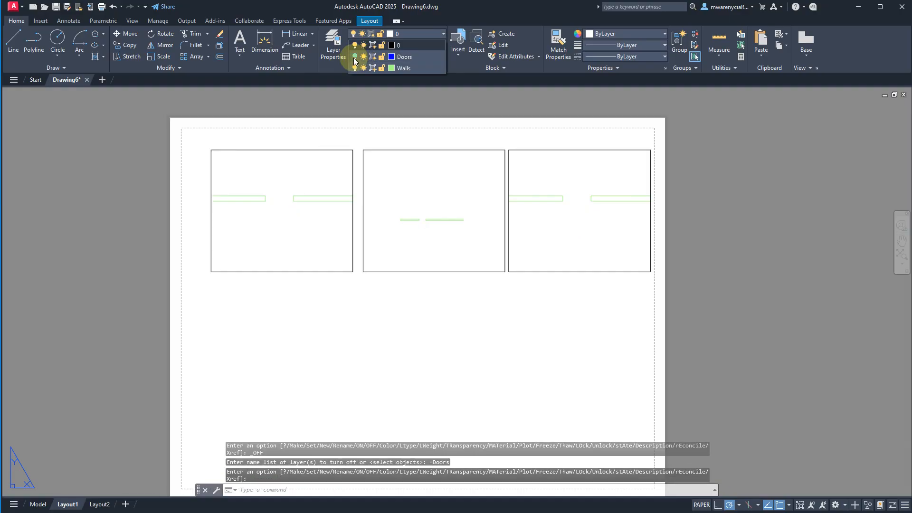
{"action": "left_click", "coordinate": [355, 58]}
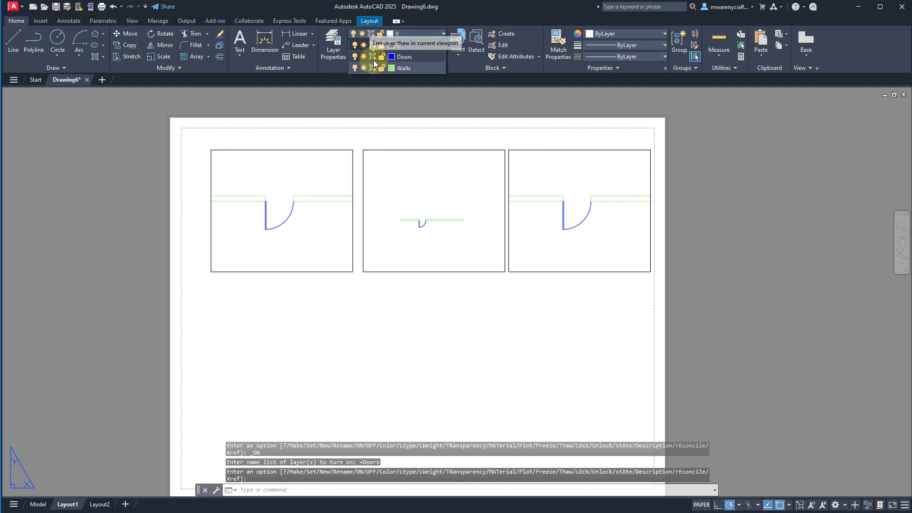
- Freeze the Doors layer only in the first of the three layout viewports, and return to paper space
{"action": "left_click", "coordinate": [373, 57]}
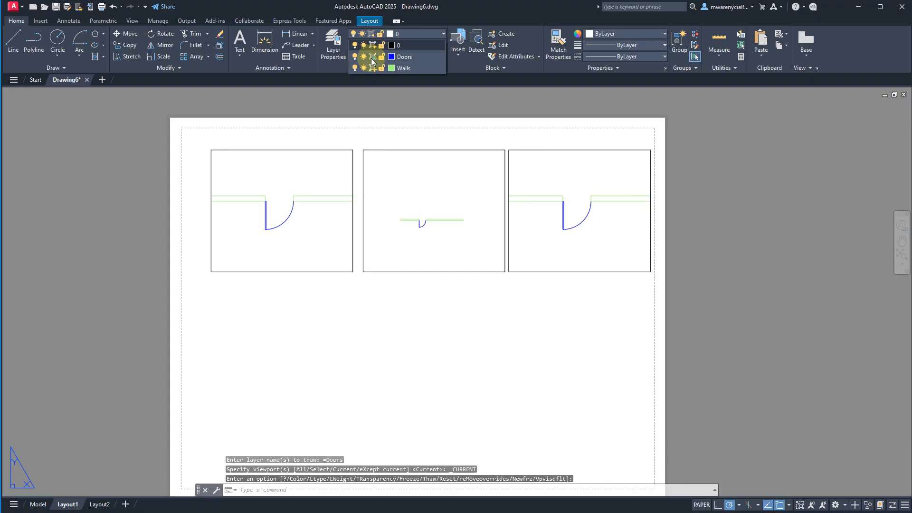
{"action": "double_click", "coordinate": [315, 246]}
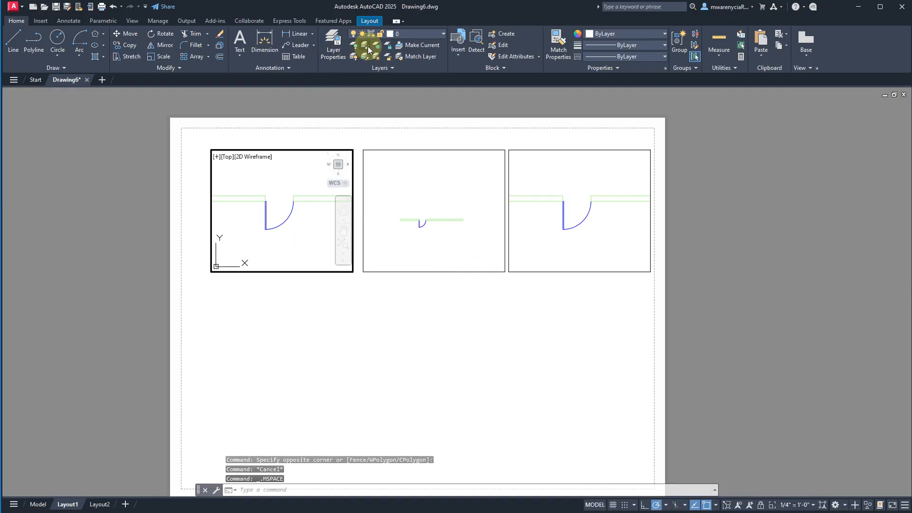
{"action": "left_click", "coordinate": [442, 33]}
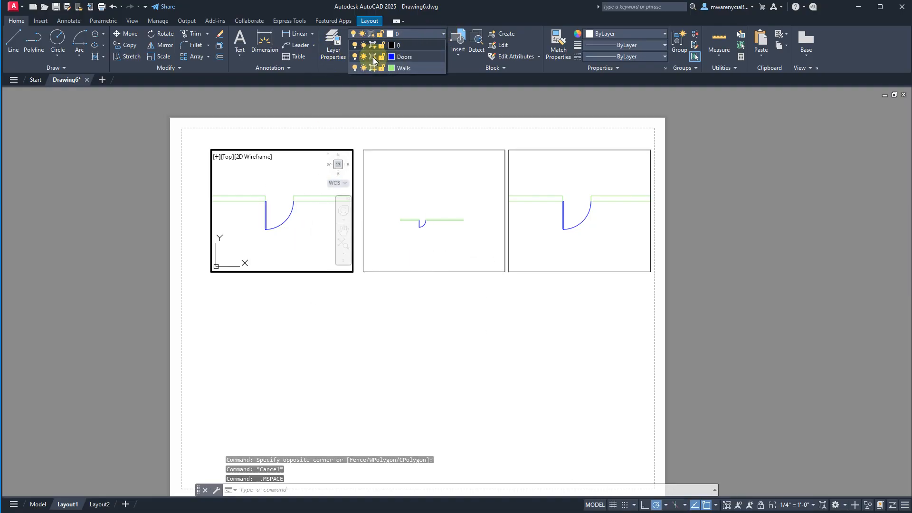
{"action": "left_click", "coordinate": [373, 59]}
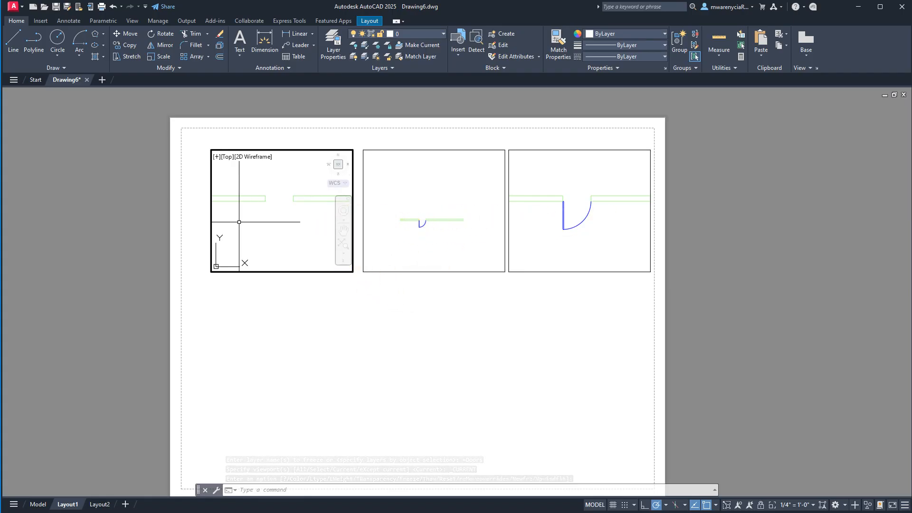
{"action": "double_click", "coordinate": [277, 312]}
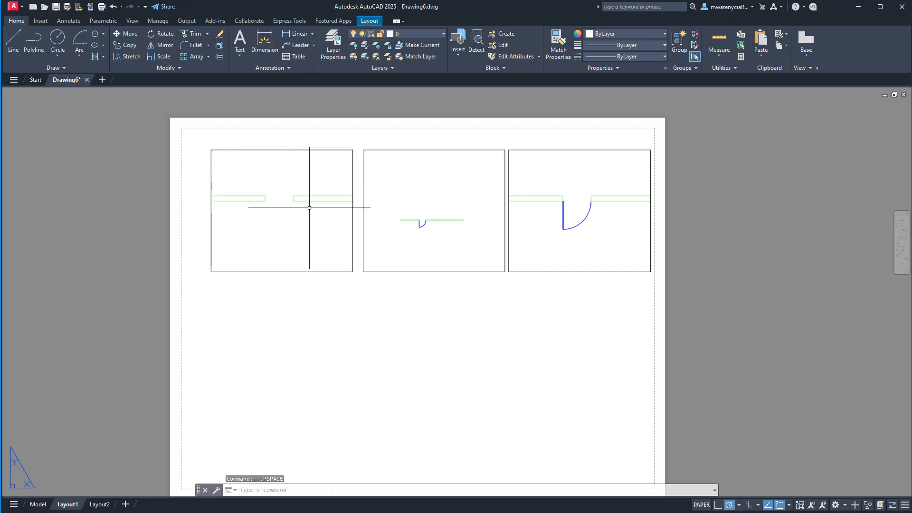
- Thaw the Doors layer in the first layout viewport and return to paper space
{"action": "double_click", "coordinate": [277, 222]}
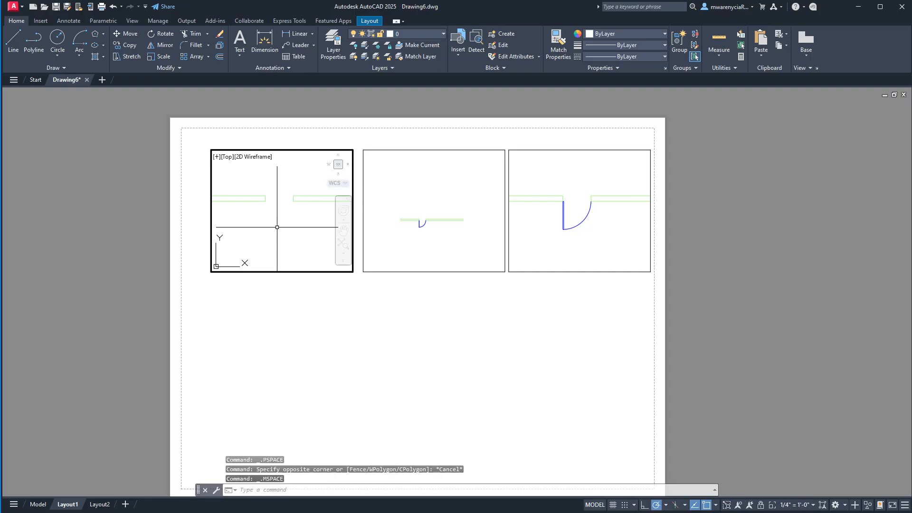
{"action": "left_click", "coordinate": [442, 35]}
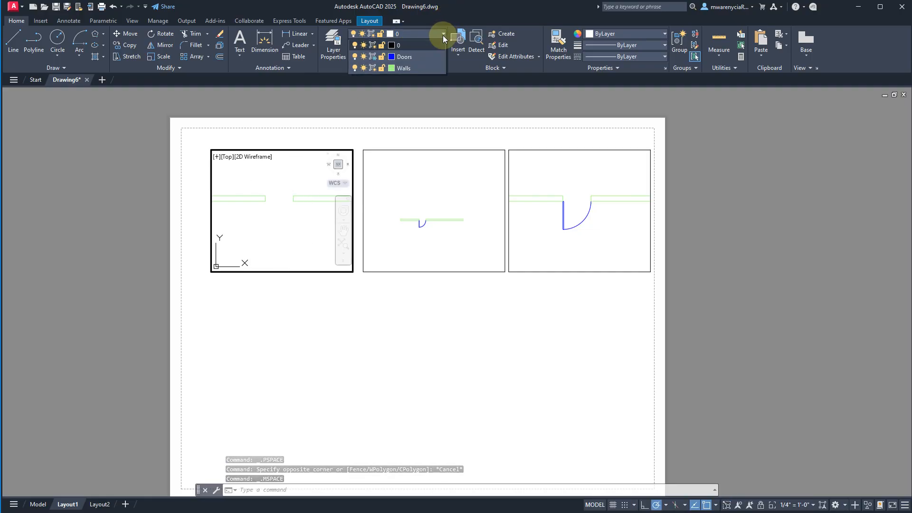
{"action": "left_click", "coordinate": [372, 57]}
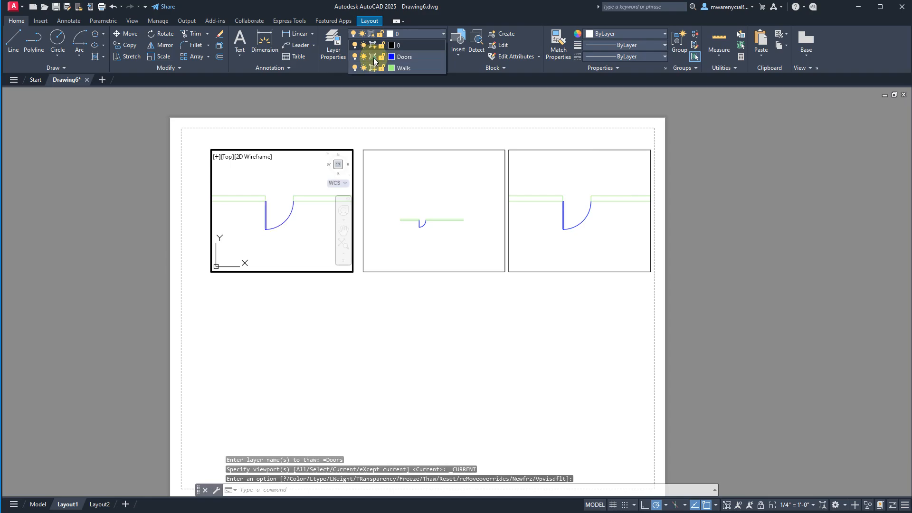
{"action": "double_click", "coordinate": [340, 329]}
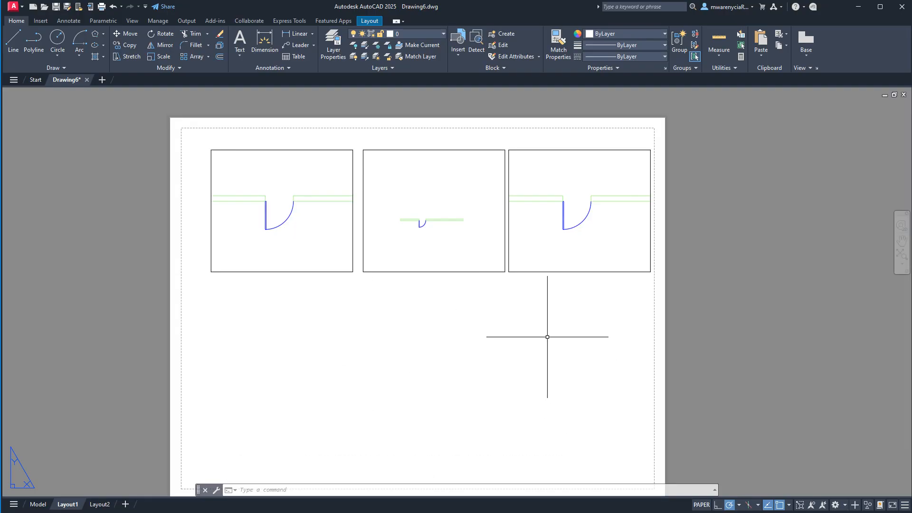
- Lock the Doors layer and unlock it again
{"action": "left_click", "coordinate": [439, 34]}
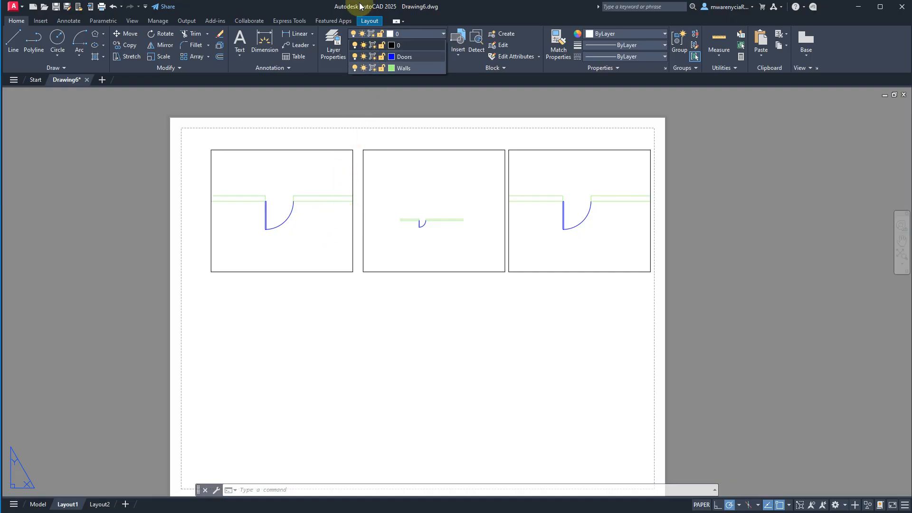
{"action": "left_click", "coordinate": [382, 57]}
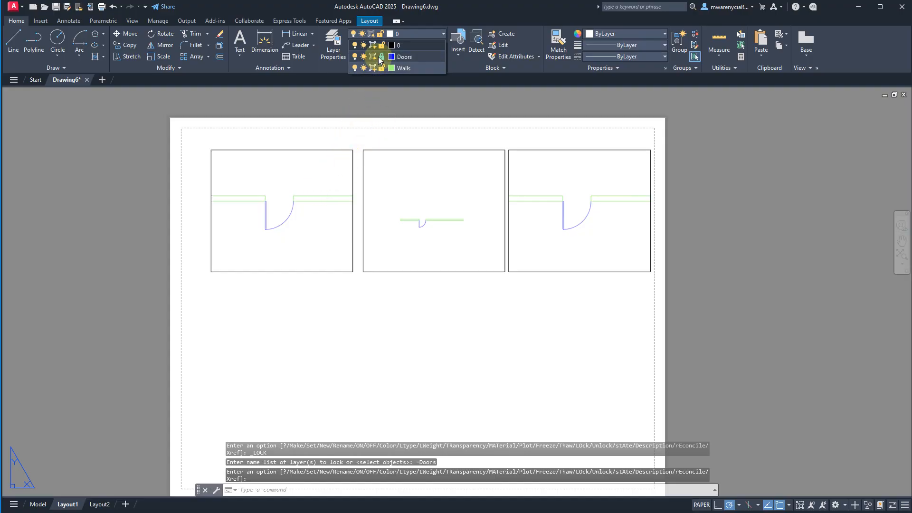
{"action": "left_click", "coordinate": [382, 57]}
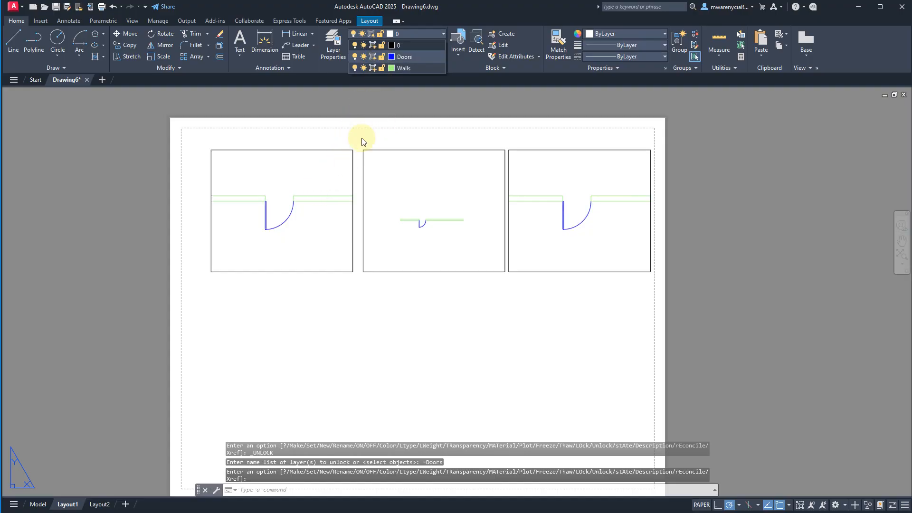
{"action": "left_click", "coordinate": [488, 318]}
{"action": "left_click", "coordinate": [421, 307]}
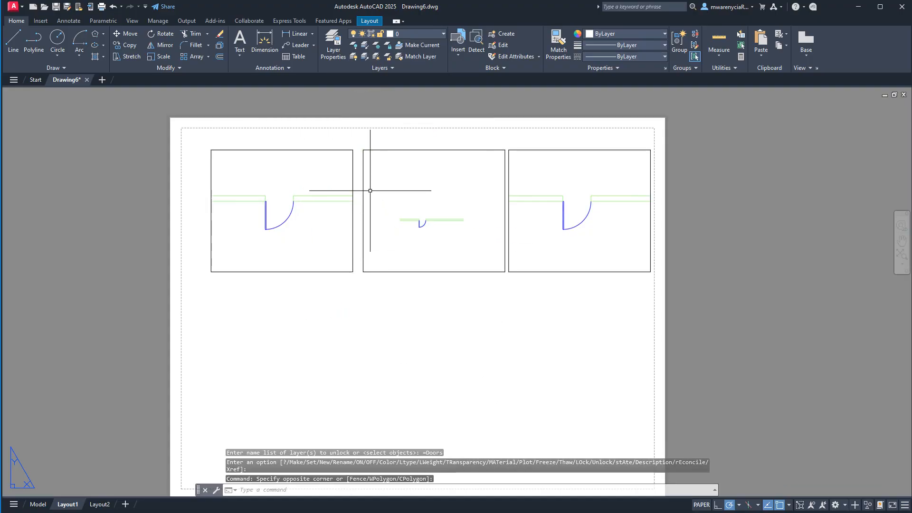
- Set the Walls layer to non-plotting in the layer manager, and close the manager
{"action": "left_click", "coordinate": [333, 43]}
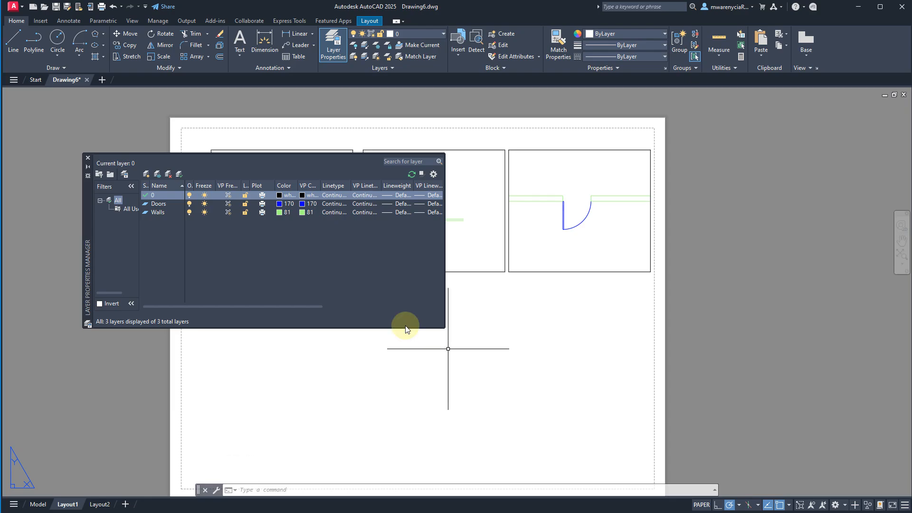
{"action": "left_click", "coordinate": [262, 206]}
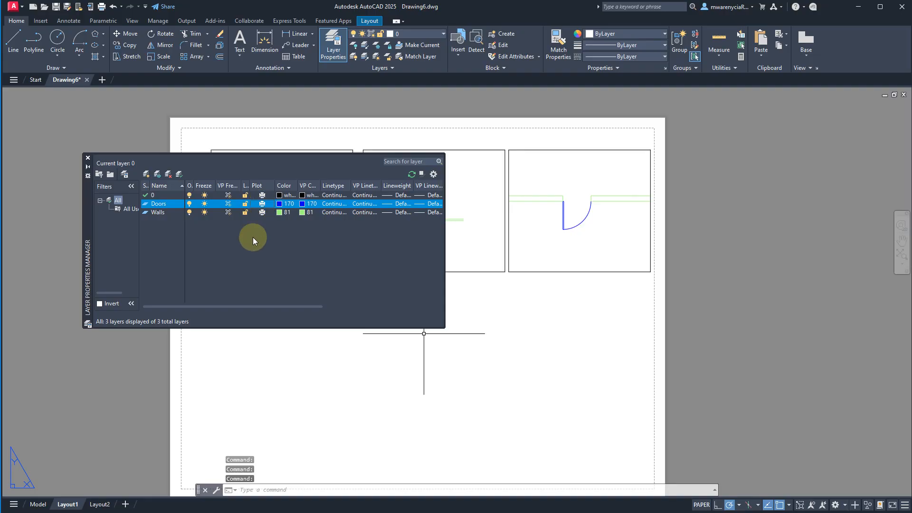
{"action": "left_click", "coordinate": [261, 212]}
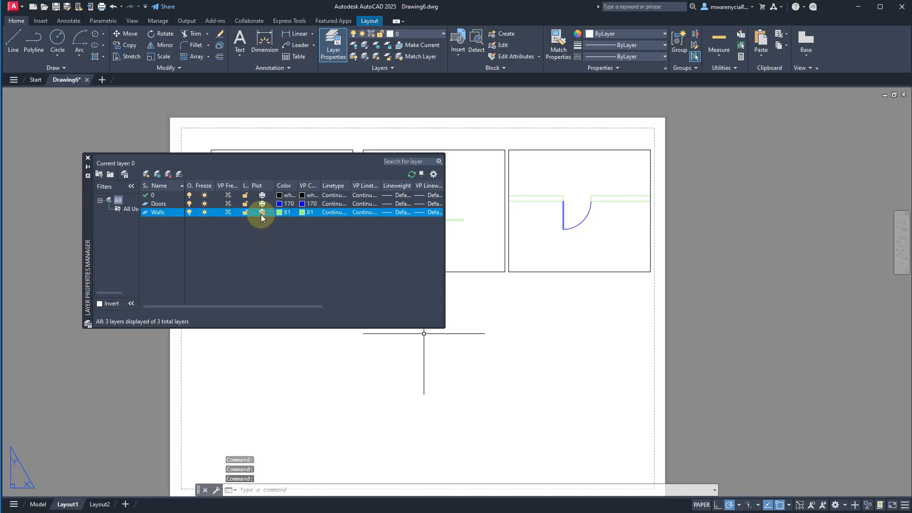
{"action": "left_click", "coordinate": [517, 347]}
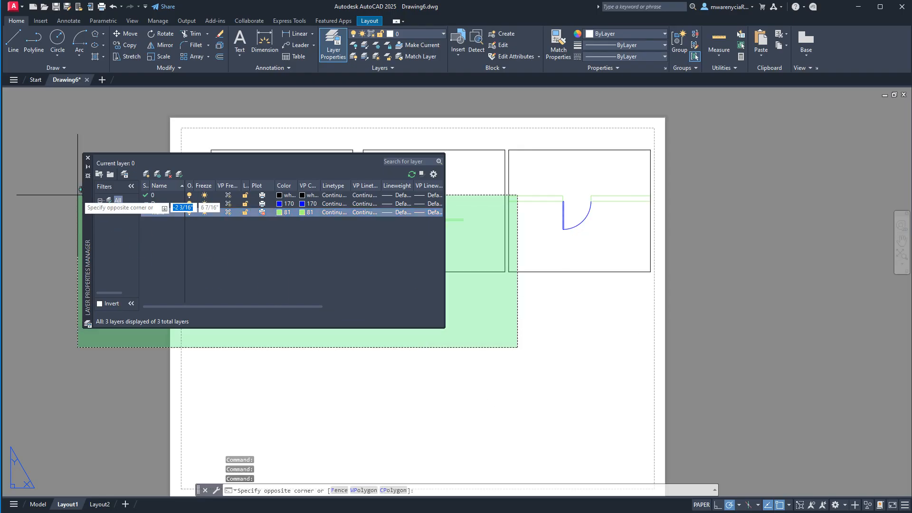
{"action": "left_click", "coordinate": [88, 158]}
{"action": "key", "text": "Escape"}
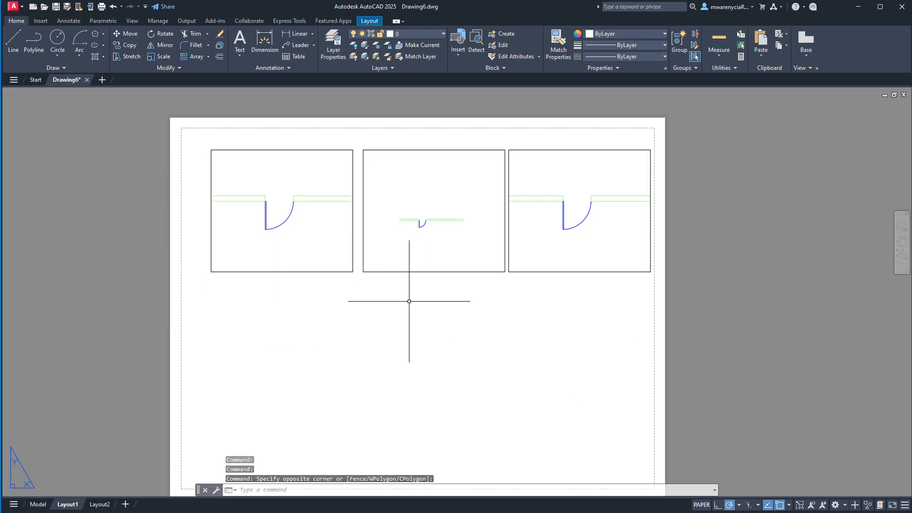
- Reopen and enlarge the layer manager, and make the Walls layer plottable again
{"action": "left_click", "coordinate": [443, 33]}
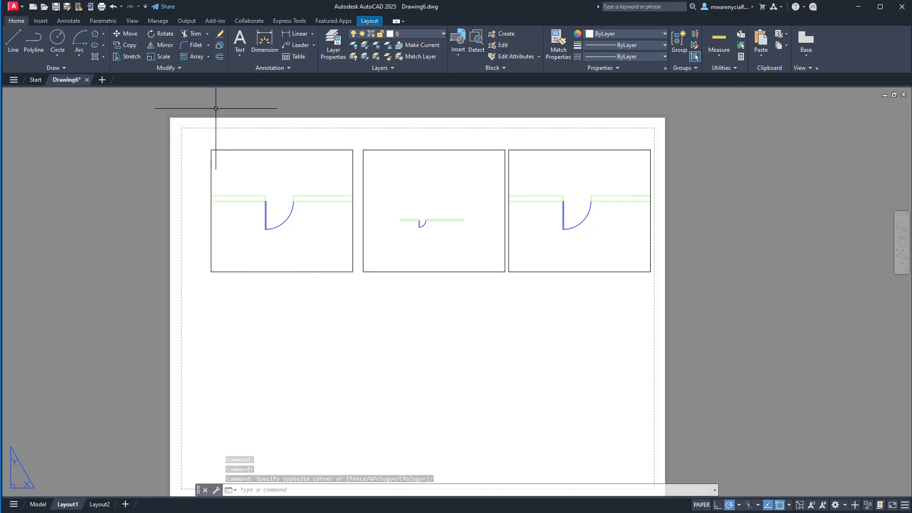
{"action": "left_click", "coordinate": [332, 42]}
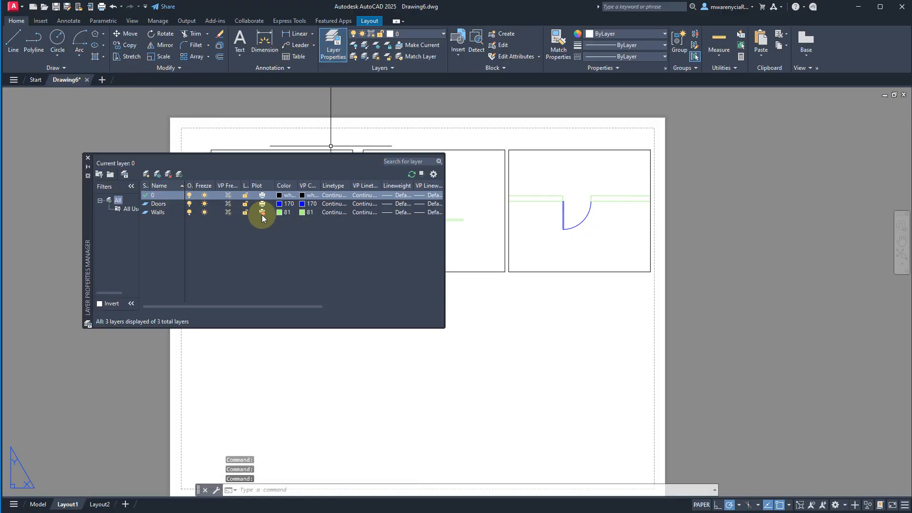
{"action": "left_click", "coordinate": [261, 213]}
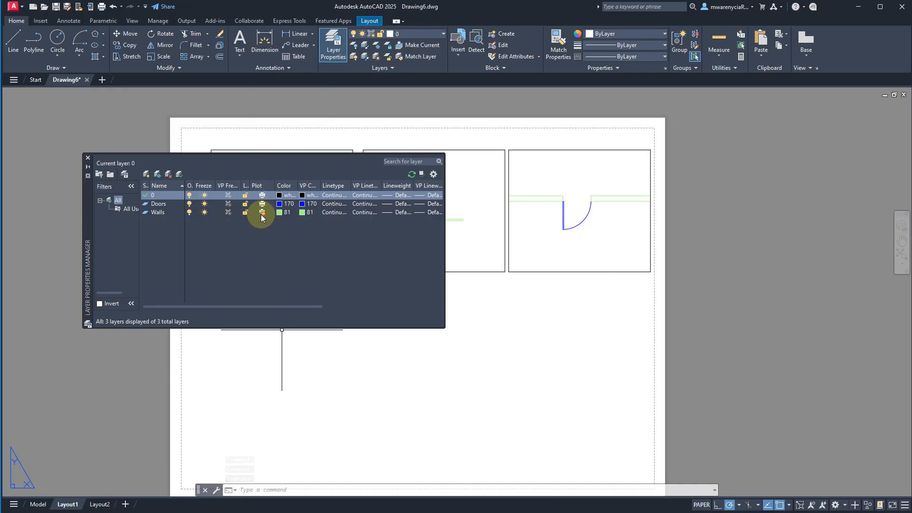
{"action": "left_click", "coordinate": [445, 328]}
{"action": "left_click_drag", "start_coordinate": [445, 328], "coordinate": [508, 371]}
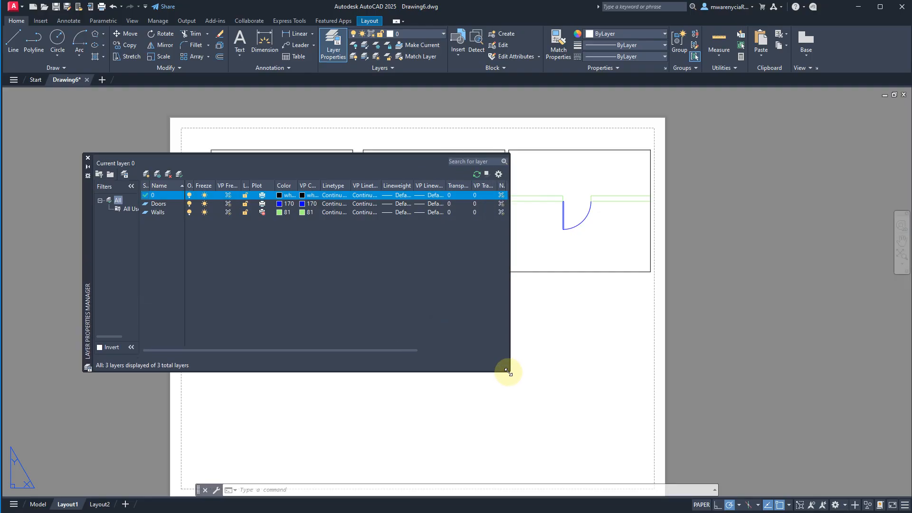
{"action": "left_click", "coordinate": [260, 212]}
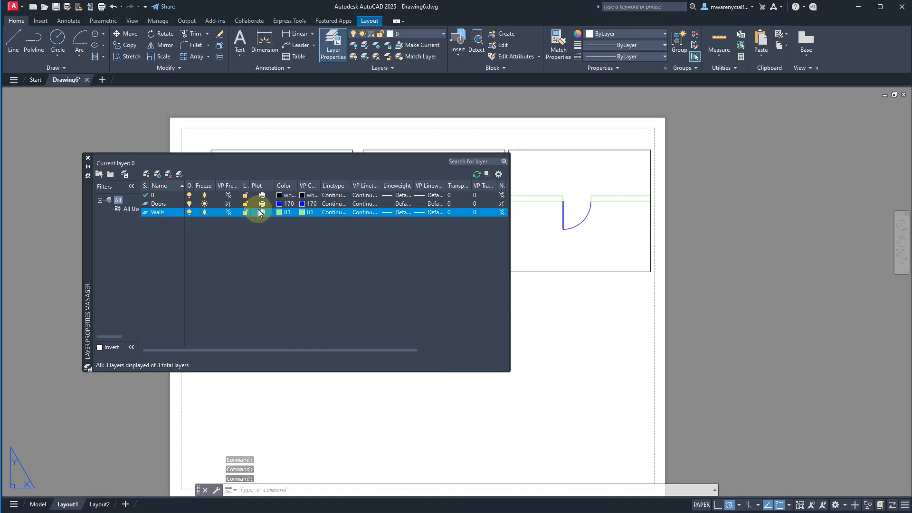
- Close and reopen the layer manager, and create a new layer named Viewports
{"action": "left_click", "coordinate": [87, 157]}
{"action": "left_click", "coordinate": [424, 311]}
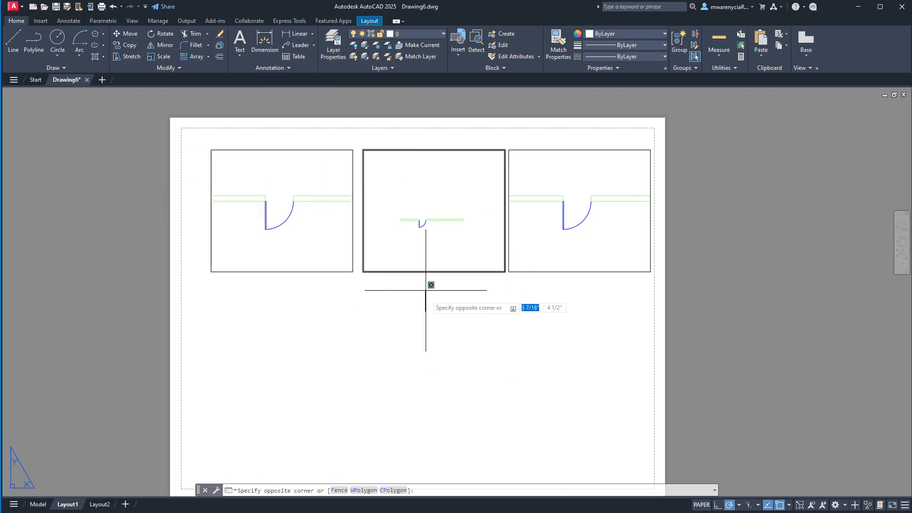
{"action": "left_click", "coordinate": [427, 309]}
{"action": "left_click", "coordinate": [327, 44]}
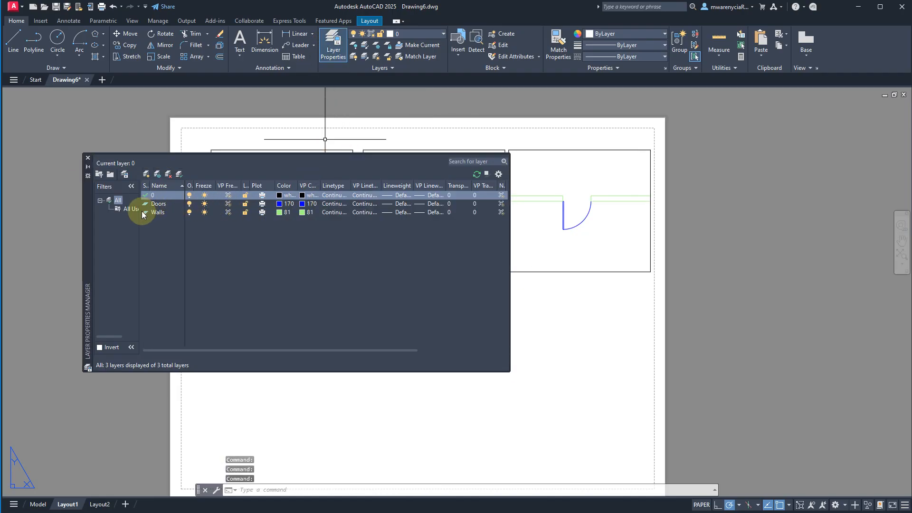
{"action": "left_click", "coordinate": [151, 175]}
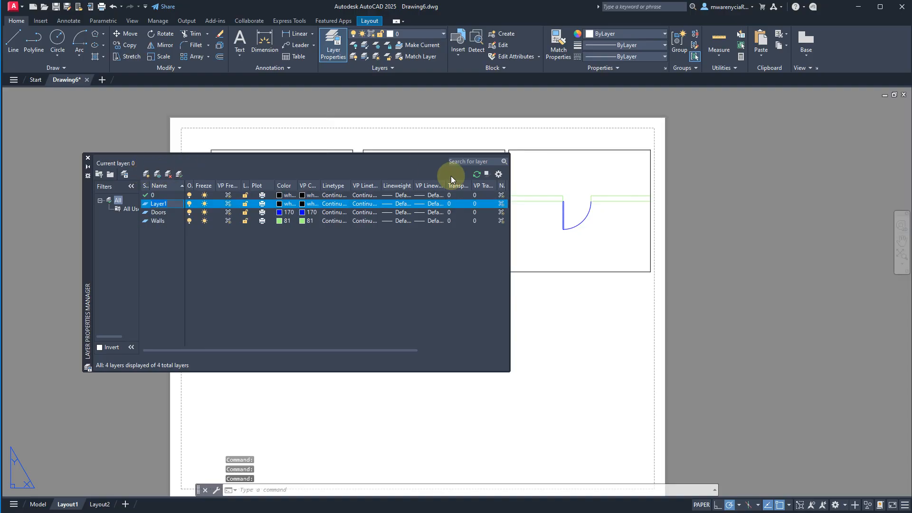
{"action": "type", "text": "Viewports"}
{"action": "key", "text": "Return"}
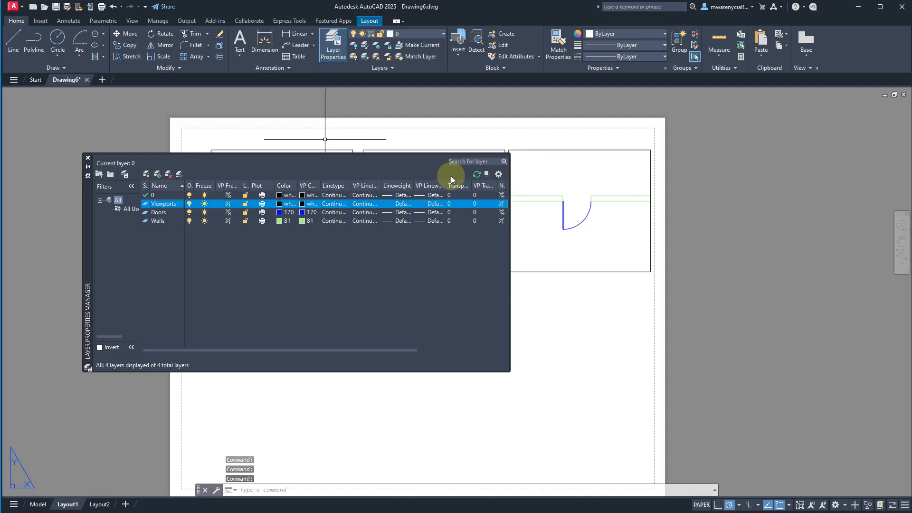
- Set the Viewports layer's color to magenta and close the layer manager
{"action": "left_click", "coordinate": [279, 205]}
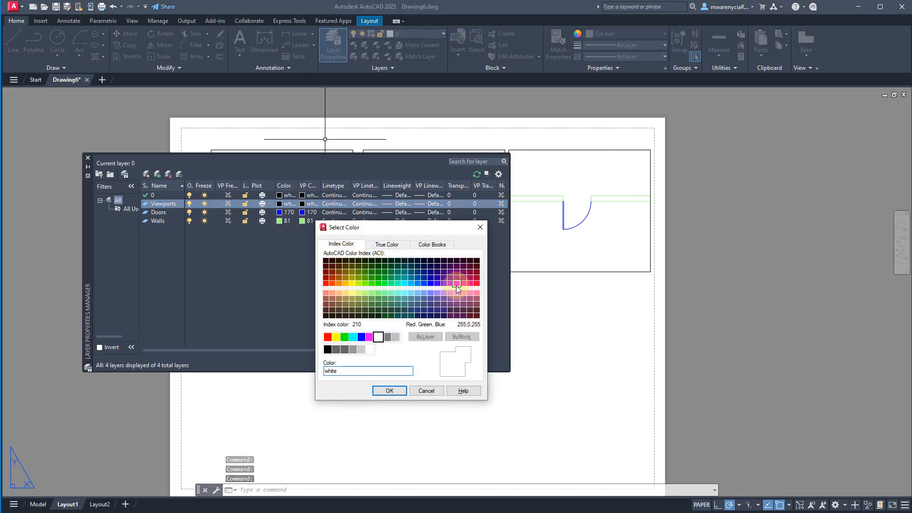
{"action": "left_click", "coordinate": [456, 286]}
{"action": "double_click", "coordinate": [369, 337]}
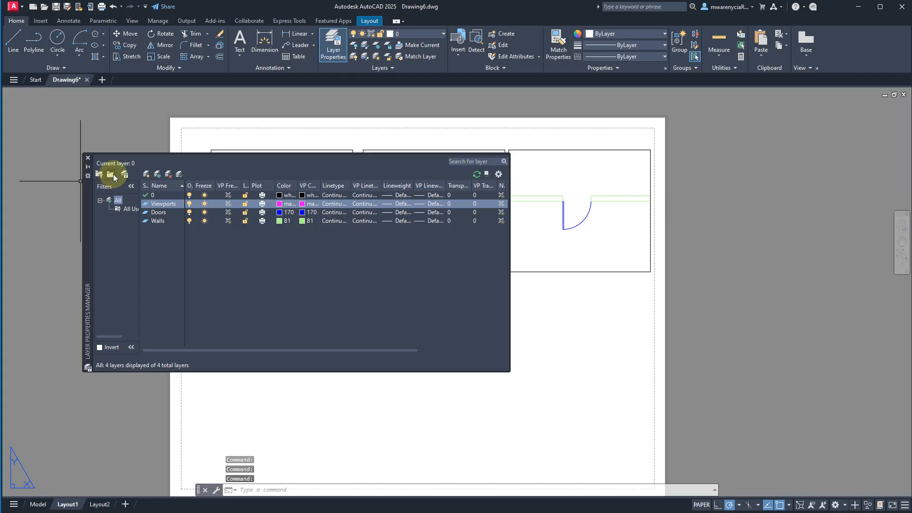
{"action": "left_click", "coordinate": [86, 157]}
{"action": "left_click", "coordinate": [86, 157]}
- Select all three layout viewport frames, move them to the Viewports layer, and clear the selection
{"action": "left_click", "coordinate": [599, 398]}
{"action": "left_click", "coordinate": [599, 398]}
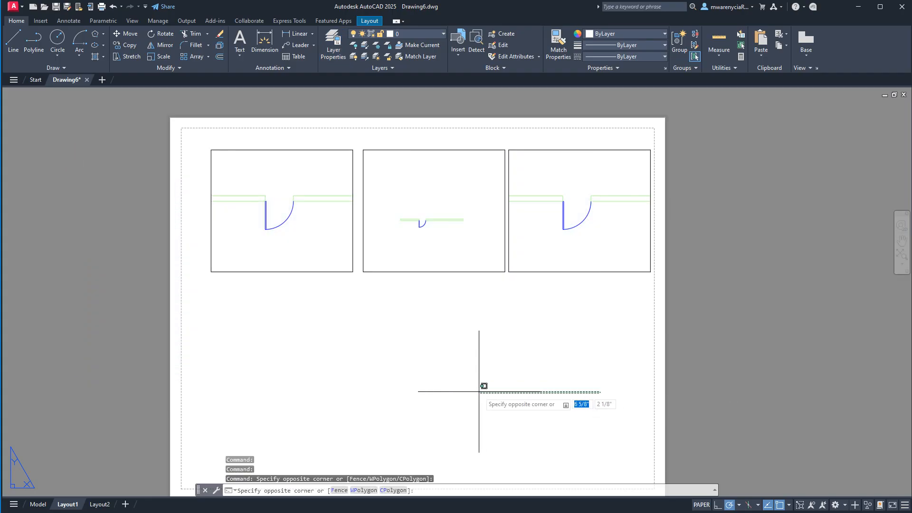
{"action": "key", "text": "Escape"}
{"action": "double_click", "coordinate": [590, 371]}
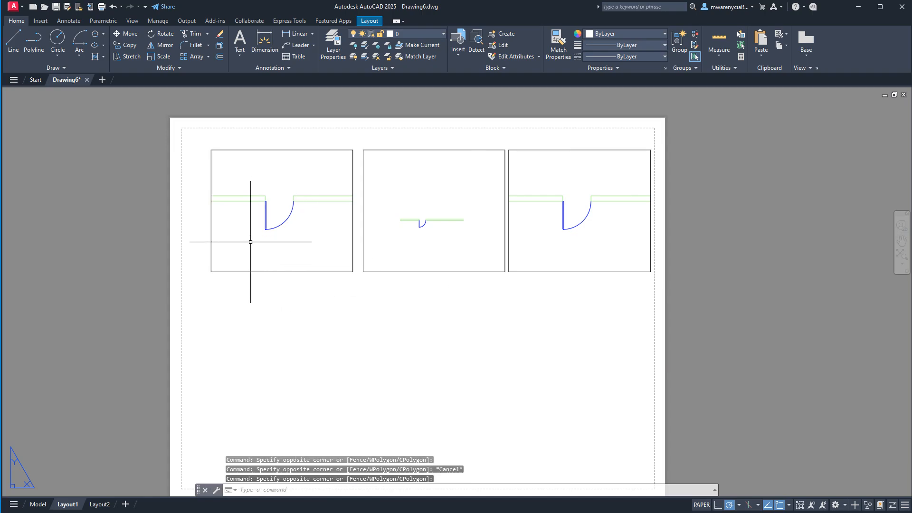
{"action": "left_click", "coordinate": [559, 404]}
{"action": "left_click", "coordinate": [286, 270]}
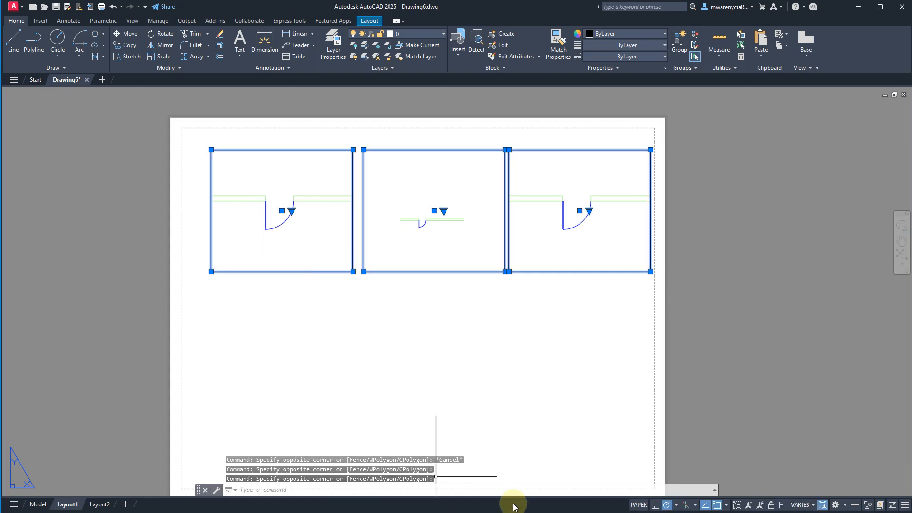
{"action": "left_click", "coordinate": [443, 33]}
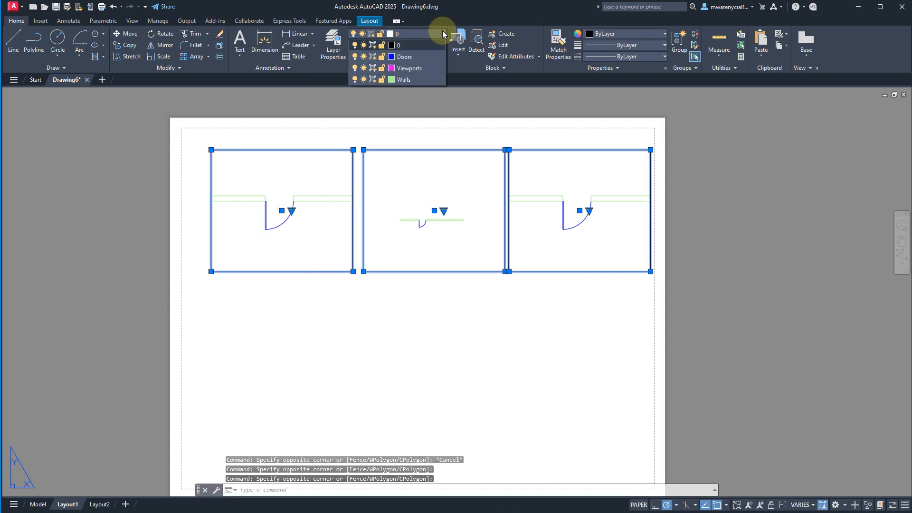
{"action": "left_click", "coordinate": [420, 69]}
{"action": "key", "text": "Escape"}
{"action": "key", "text": "Escape"}
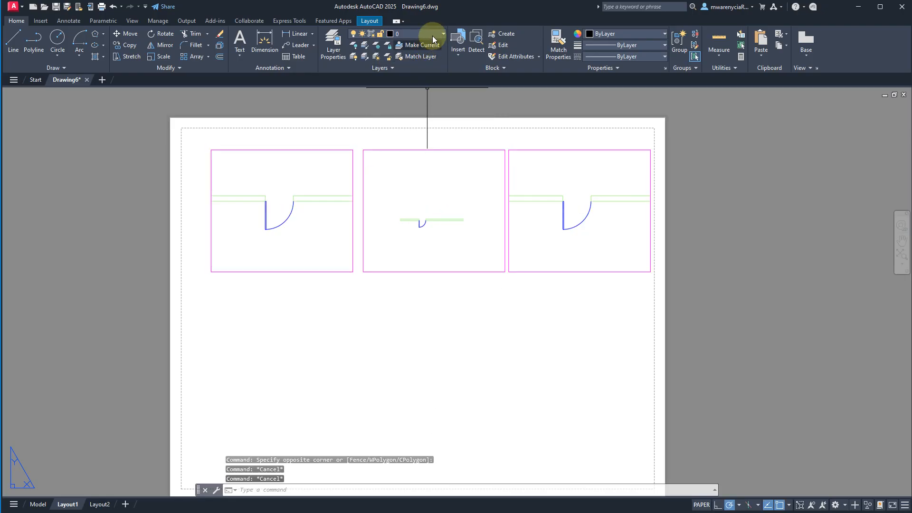
- Freeze the Viewports layer, and switch it to thawed but turned off instead
{"action": "left_click", "coordinate": [445, 33]}
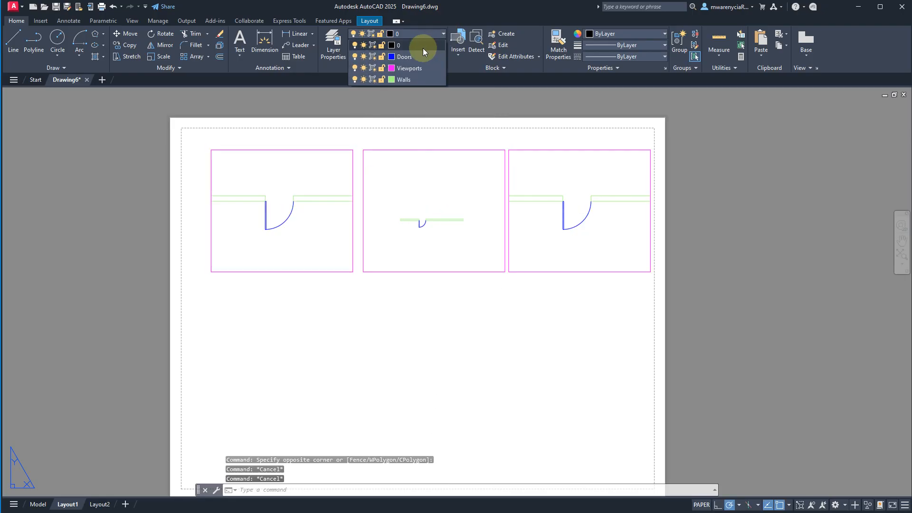
{"action": "left_click", "coordinate": [363, 69]}
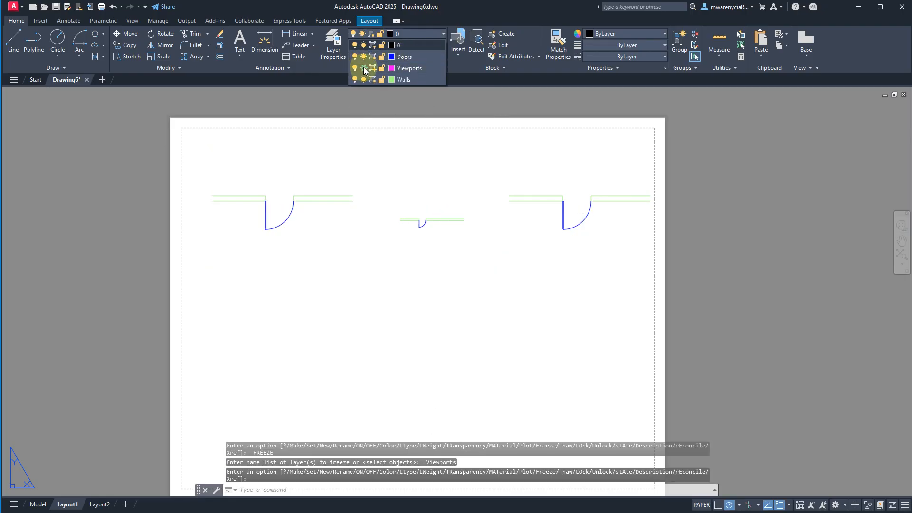
{"action": "left_click", "coordinate": [355, 69]}
{"action": "left_click", "coordinate": [363, 68]}
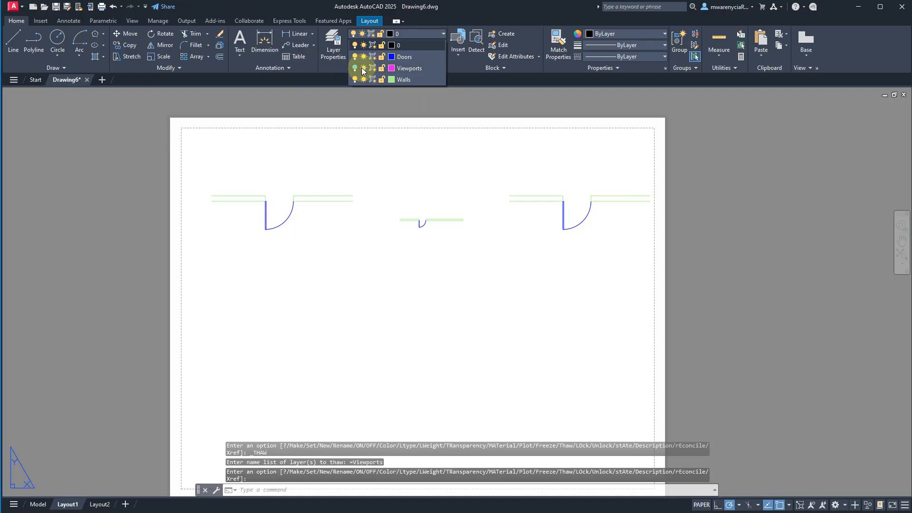
{"action": "left_click", "coordinate": [381, 342]}
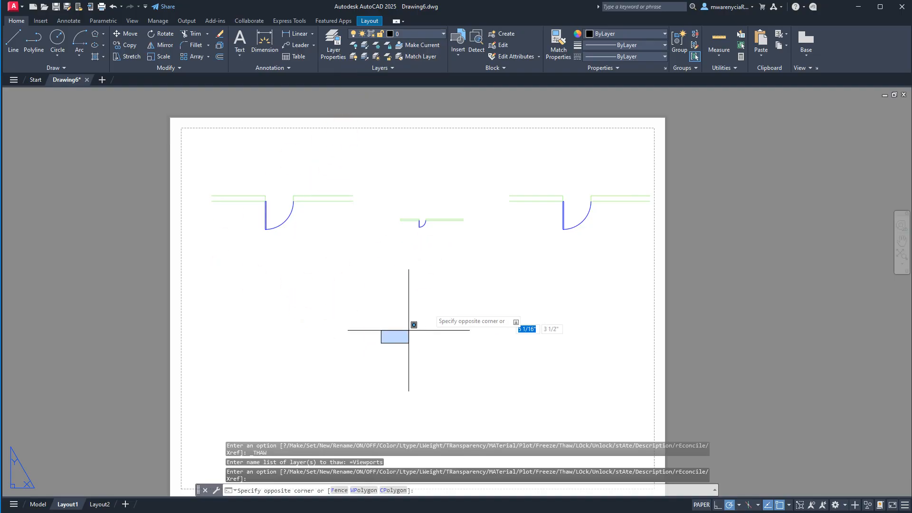
{"action": "key", "text": "Escape"}
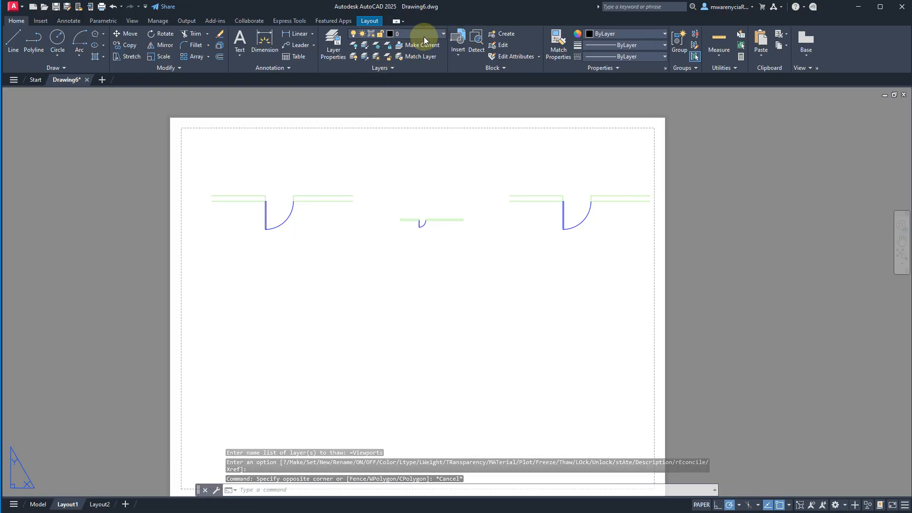
- Activate the middle viewport, shift its view slightly toward the lower-numbered X side and up, and return to paper space
{"action": "left_click", "coordinate": [443, 34]}
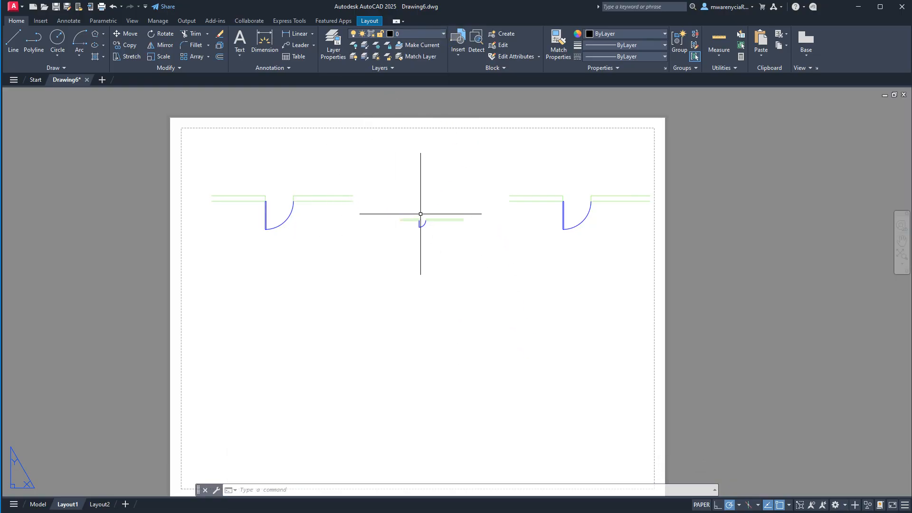
{"action": "left_click", "coordinate": [454, 222]}
{"action": "double_click", "coordinate": [450, 234]}
{"action": "left_click", "coordinate": [450, 234]}
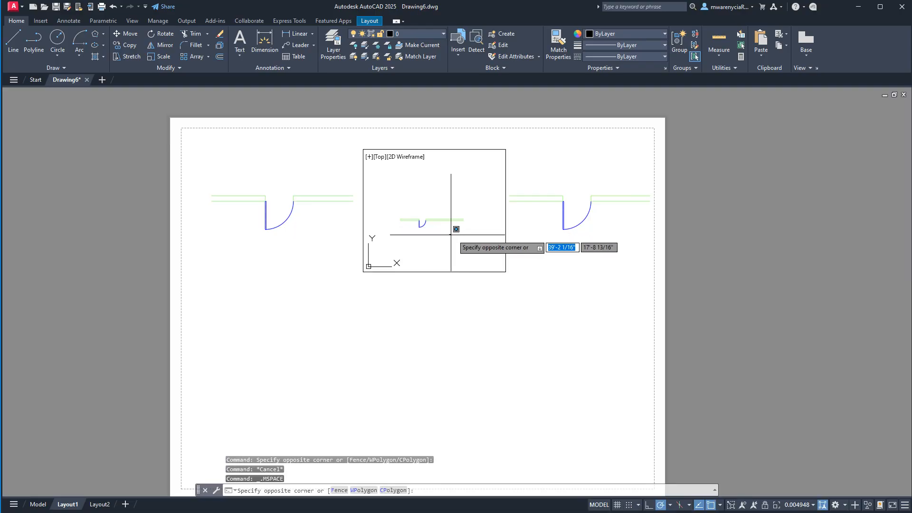
{"action": "mouse_move", "coordinate": [447, 252]}
{"action": "middle_mouse_down"}
{"action": "mouse_move", "coordinate": [409, 257]}
{"action": "mouse_move", "coordinate": [432, 247]}
{"action": "middle_mouse_up"}
{"action": "double_click", "coordinate": [471, 357]}
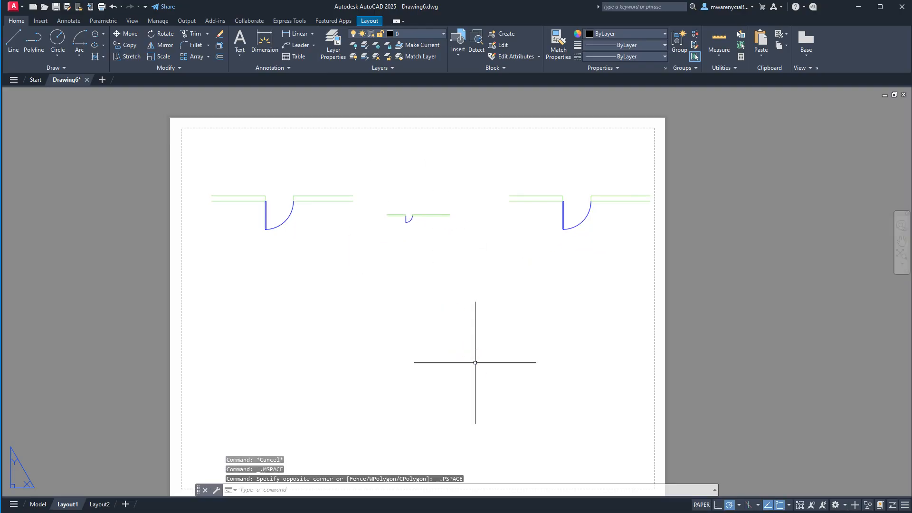
- Open the list of layers and their states
{"action": "left_click", "coordinate": [446, 35]}
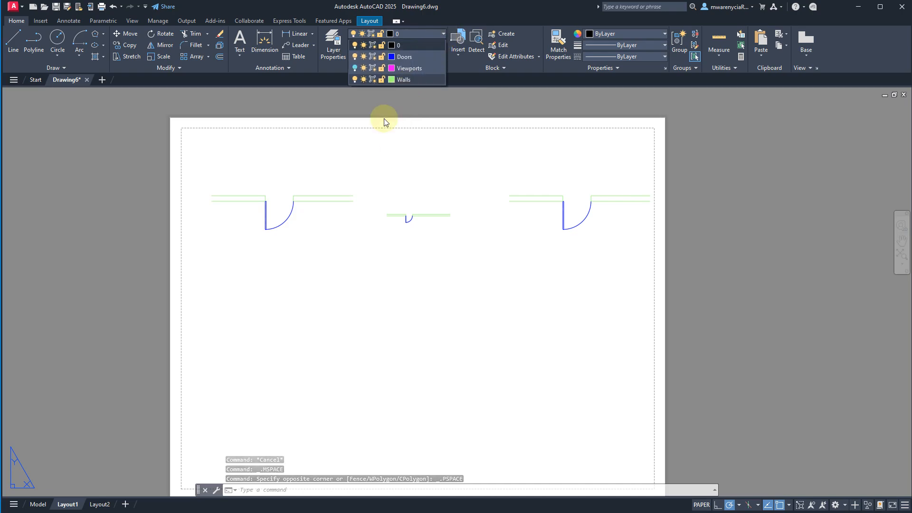
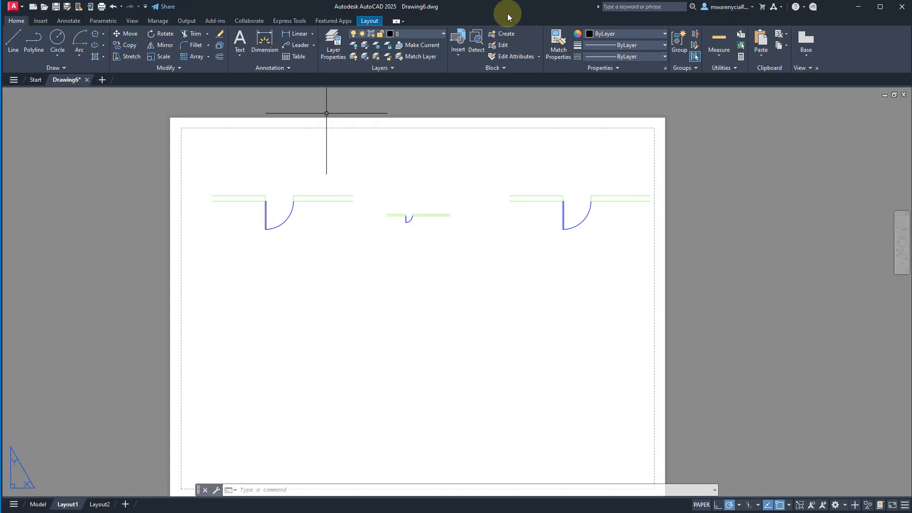
- Switch to model space and check which layer the upper wall line beside the door is on
{"action": "left_click", "coordinate": [38, 504]}
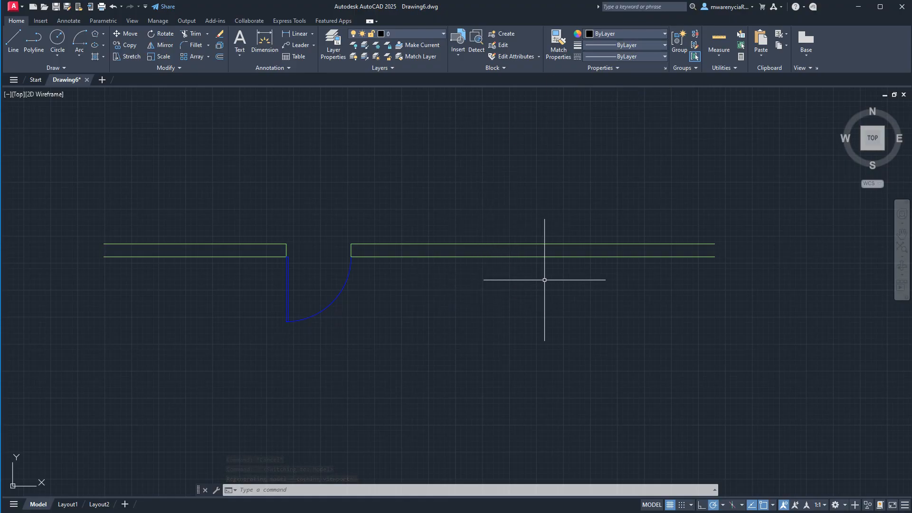
{"action": "left_click", "coordinate": [565, 180]}
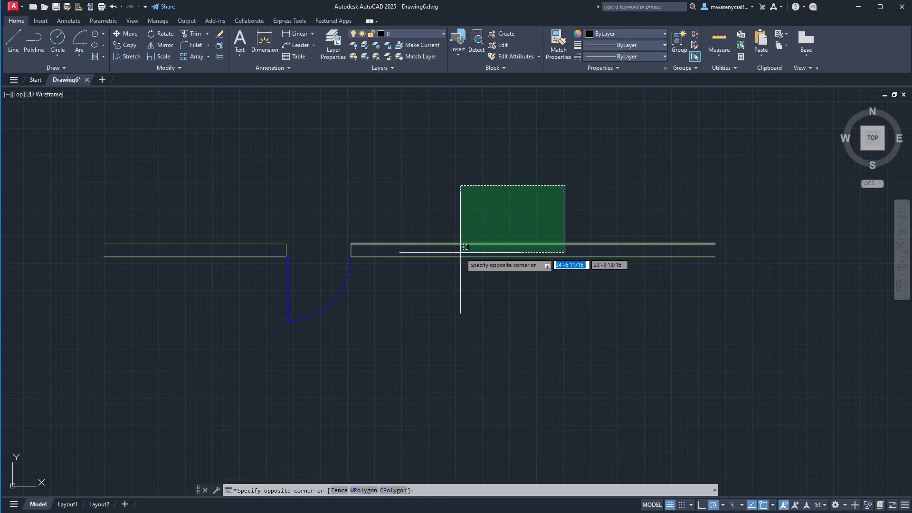
{"action": "left_click", "coordinate": [477, 247]}
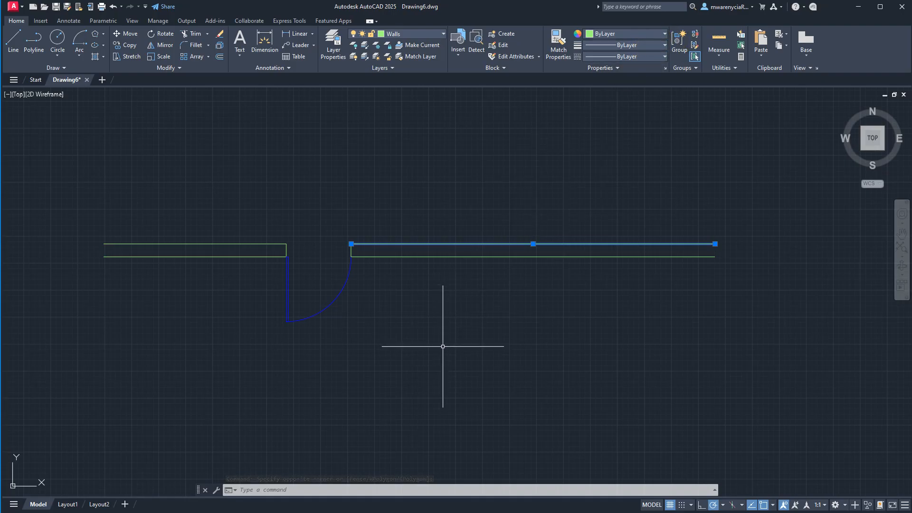
{"action": "key", "text": "Escape"}
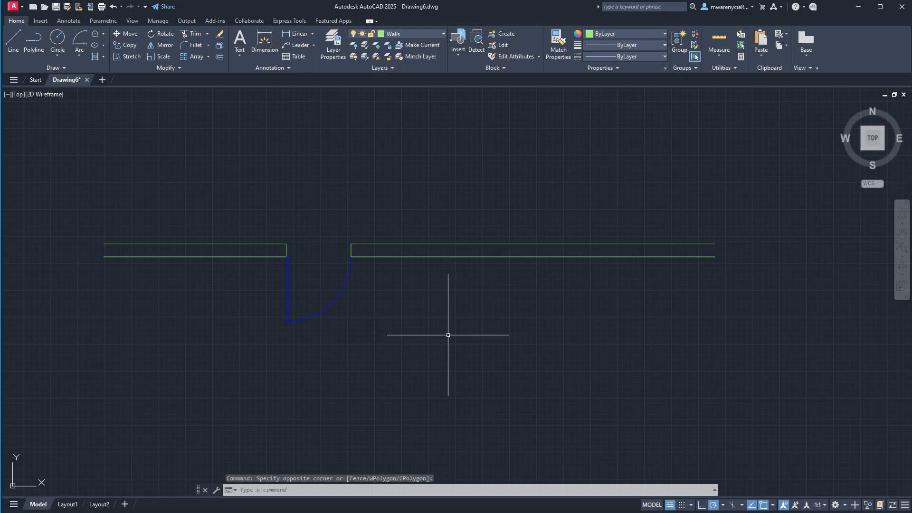
- Draw a horizontal line about 6'-10" long above the wall, spanning the door opening
{"action": "type", "text": "l"}
{"action": "key", "text": "Return"}
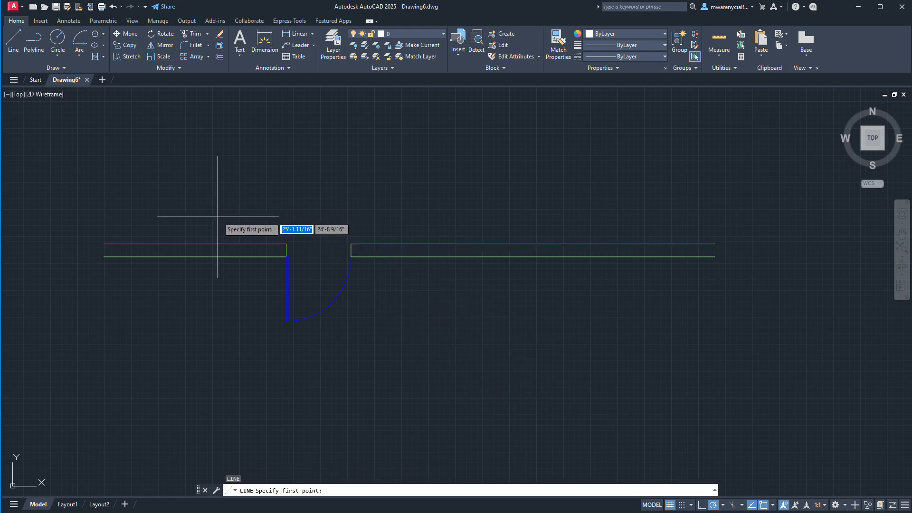
{"action": "left_click", "coordinate": [229, 189]}
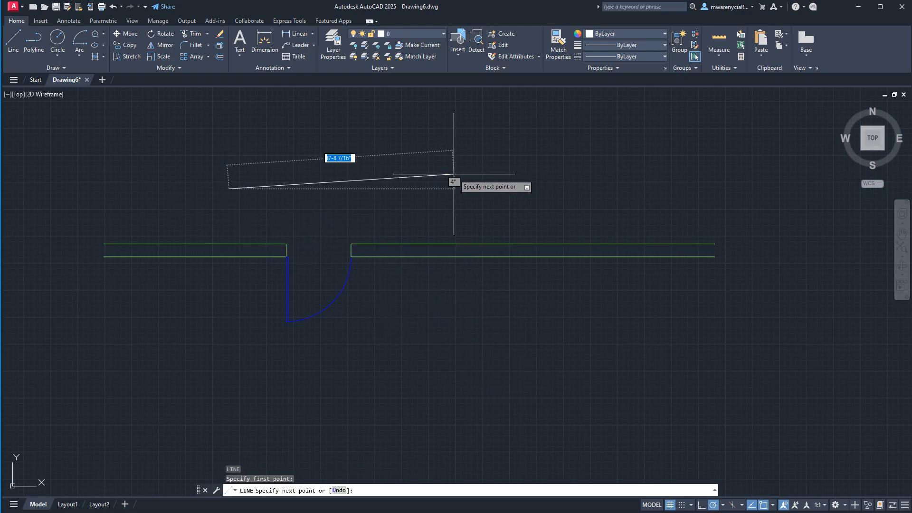
{"action": "left_click", "coordinate": [405, 189]}
{"action": "key", "text": "Return"}
{"action": "key", "text": "Return"}
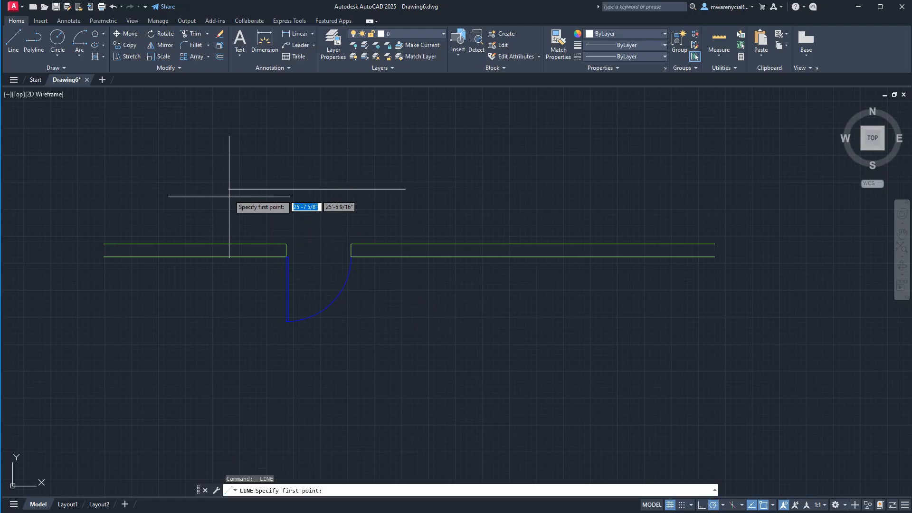
- Draw two vertical lines from the ends of the horizontal line down to the wall's upper edge
{"action": "left_click", "coordinate": [406, 189]}
{"action": "left_click", "coordinate": [399, 243]}
{"action": "key", "text": "Return"}
{"action": "key", "text": "Return"}
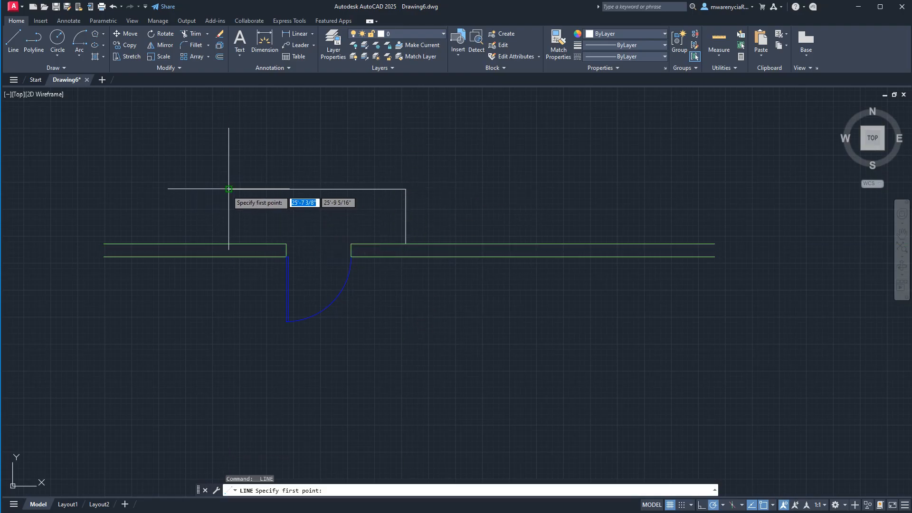
{"action": "left_click", "coordinate": [229, 189]}
{"action": "left_click", "coordinate": [228, 244]}
{"action": "key", "text": "Escape"}
{"action": "key", "text": "Escape"}
- Move the three new lines above the door to the Walls layer
{"action": "left_click", "coordinate": [445, 223]}
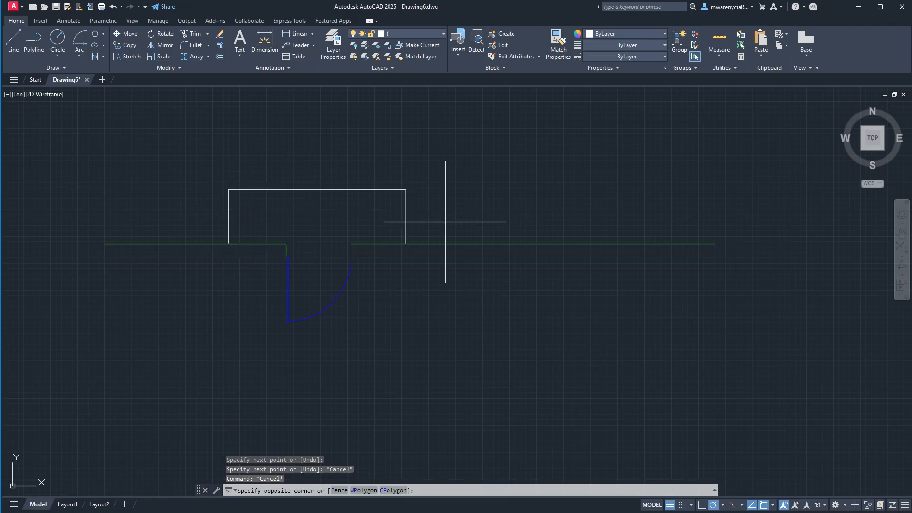
{"action": "left_click", "coordinate": [177, 182]}
{"action": "left_click", "coordinate": [401, 34]}
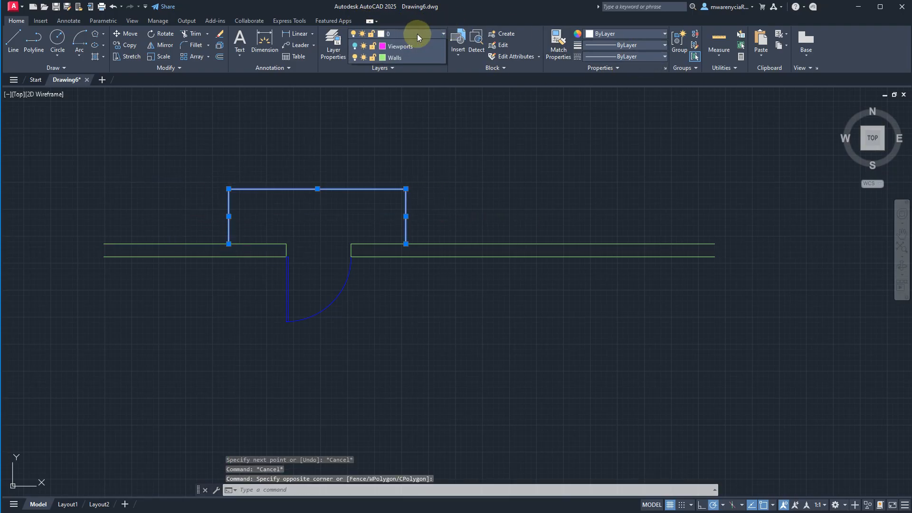
{"action": "left_click", "coordinate": [401, 67]}
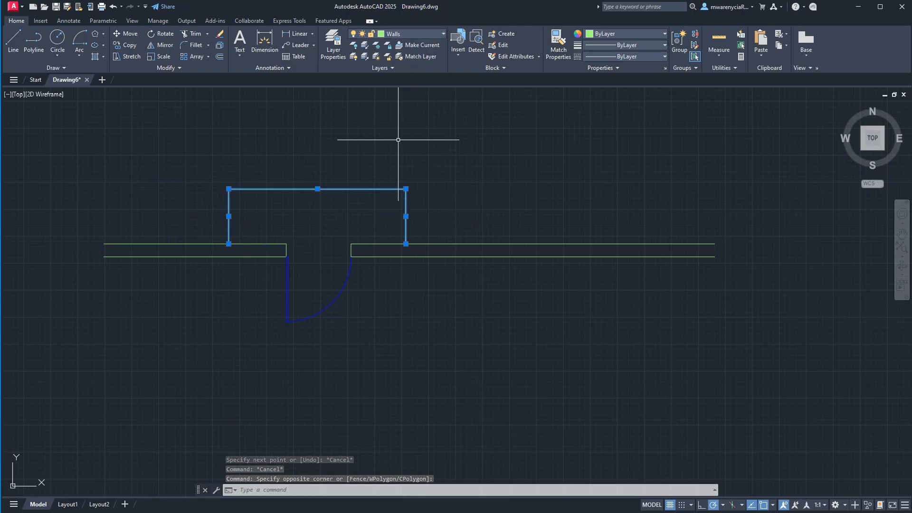
{"action": "key", "text": "Escape"}
{"action": "left_click", "coordinate": [409, 35]}
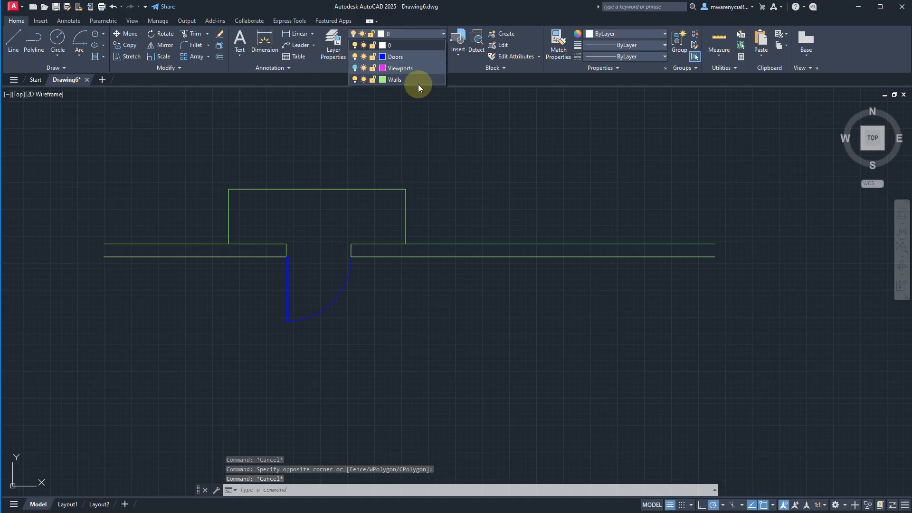
{"action": "left_click", "coordinate": [446, 179]}
- Load the DASHED linetype into the drawing from the available linetypes
{"action": "left_click", "coordinate": [451, 225]}
{"action": "left_click", "coordinate": [113, 173]}
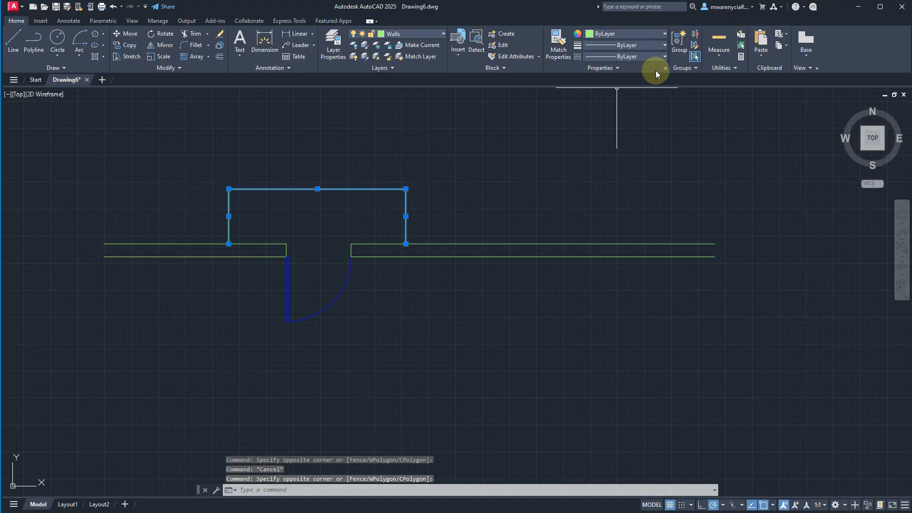
{"action": "left_click", "coordinate": [660, 56]}
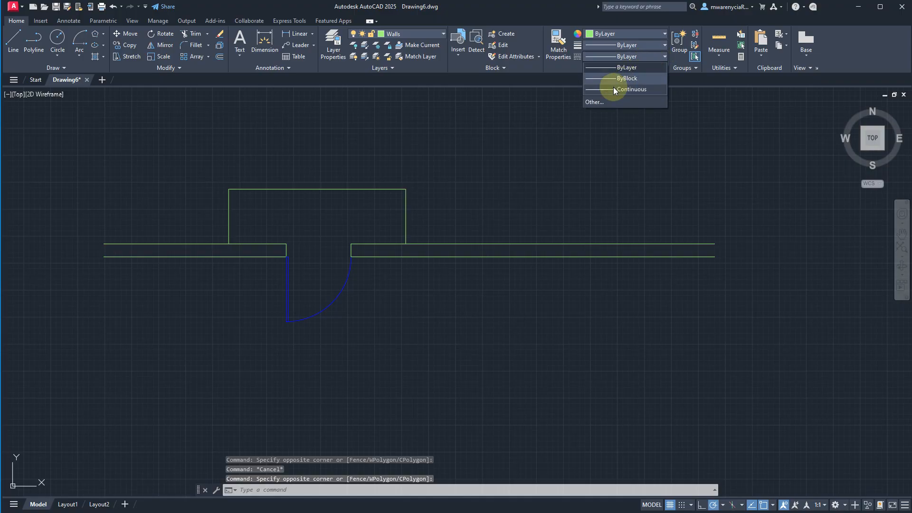
{"action": "left_click", "coordinate": [595, 102]}
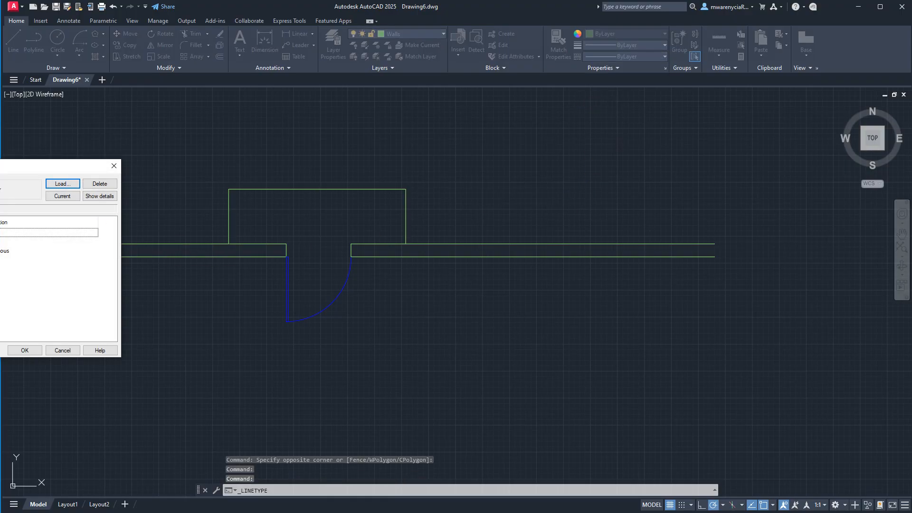
{"action": "left_click_drag", "start_coordinate": [1, 166], "coordinate": [330, 171]}
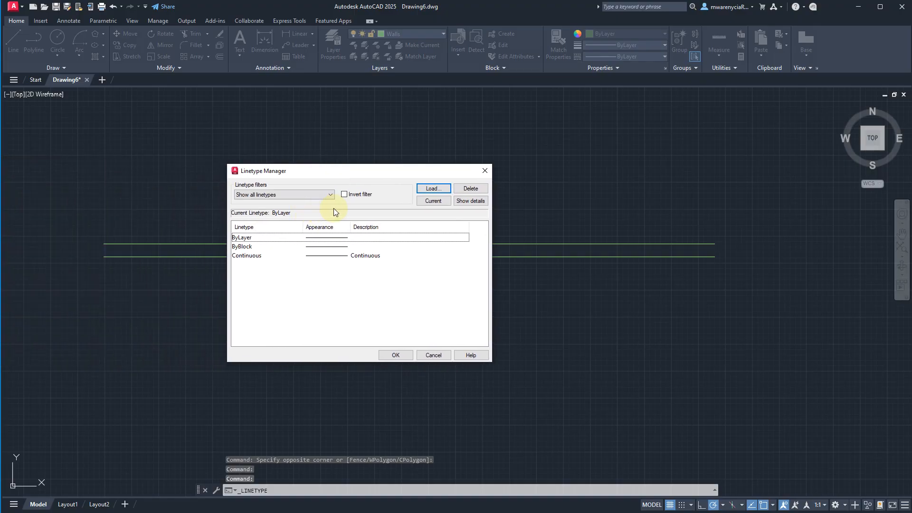
{"action": "left_click", "coordinate": [433, 189]}
{"action": "left_click_drag", "start_coordinate": [9, 196], "coordinate": [580, 170]}
{"action": "scroll", "coordinate": [588, 262], "scroll_direction": "down", "scroll_amount": 7}
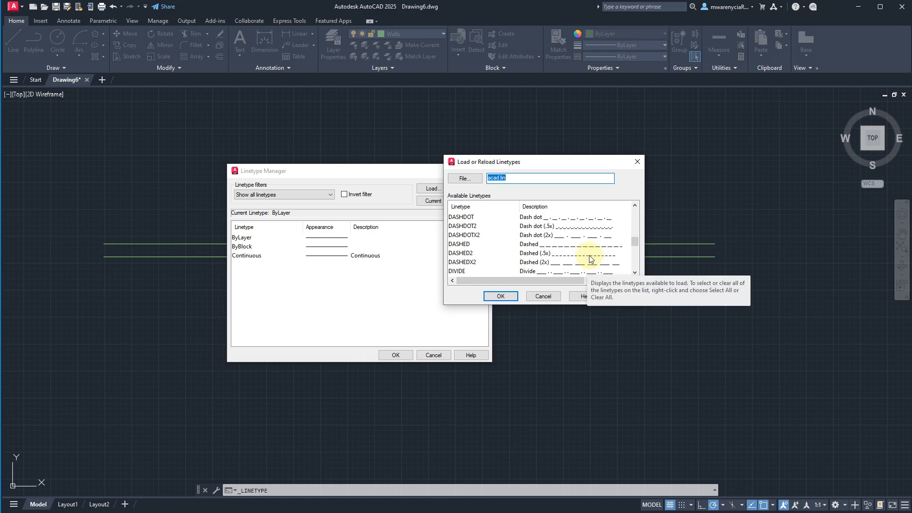
{"action": "double_click", "coordinate": [549, 244]}
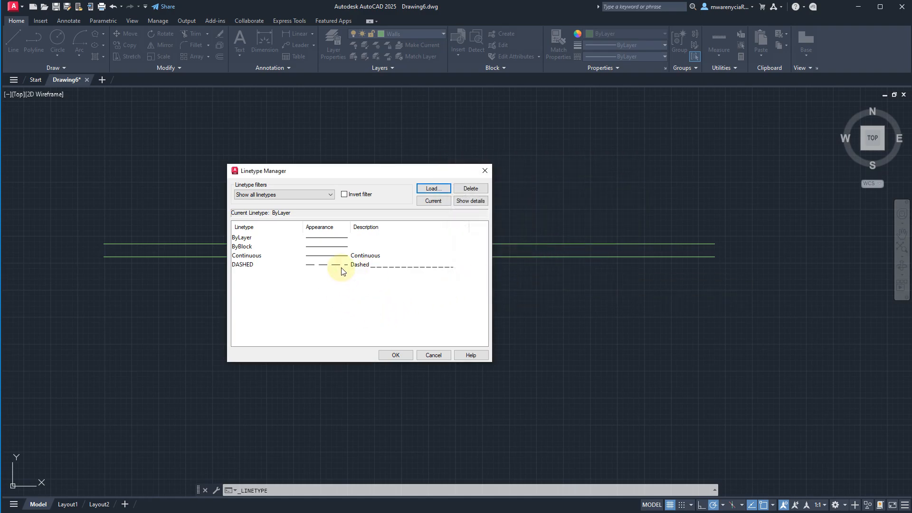
{"action": "left_click", "coordinate": [291, 264]}
{"action": "left_click", "coordinate": [395, 355]}
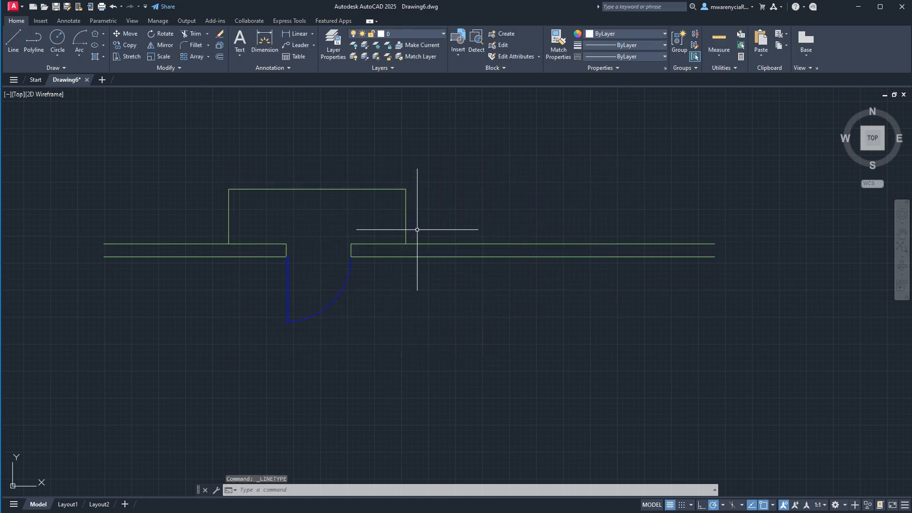
- Set the linetype of the three outline lines above the door to DASHED
{"action": "left_click", "coordinate": [435, 212]}
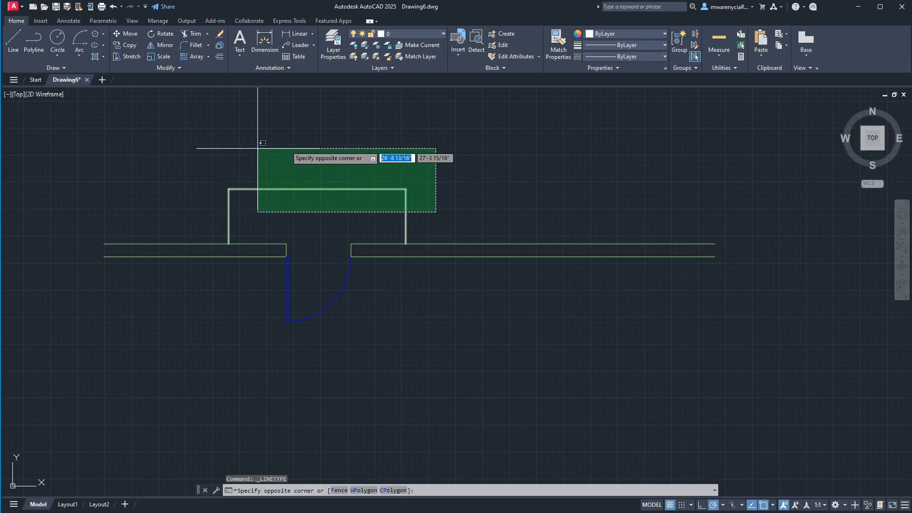
{"action": "left_click", "coordinate": [221, 166]}
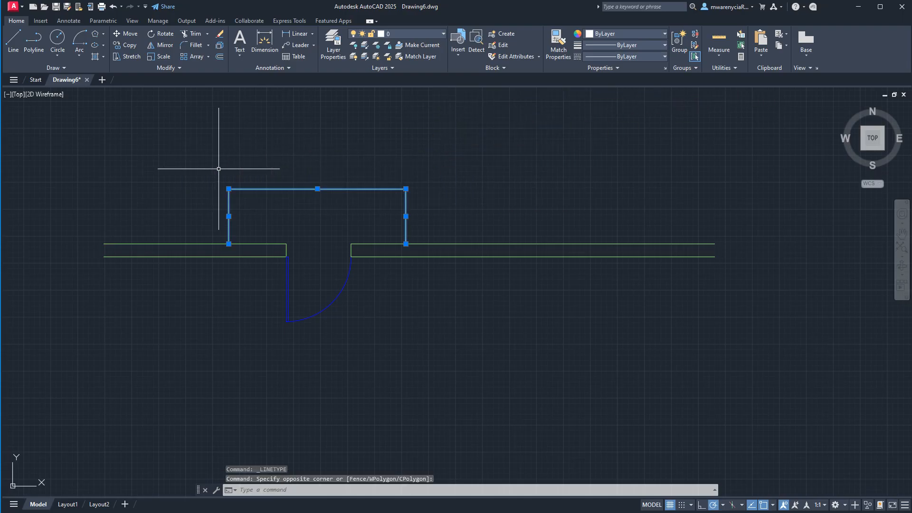
{"action": "left_click", "coordinate": [665, 57]}
{"action": "left_click", "coordinate": [623, 99]}
{"action": "scroll", "coordinate": [304, 194], "scroll_direction": "up", "scroll_amount": 4}
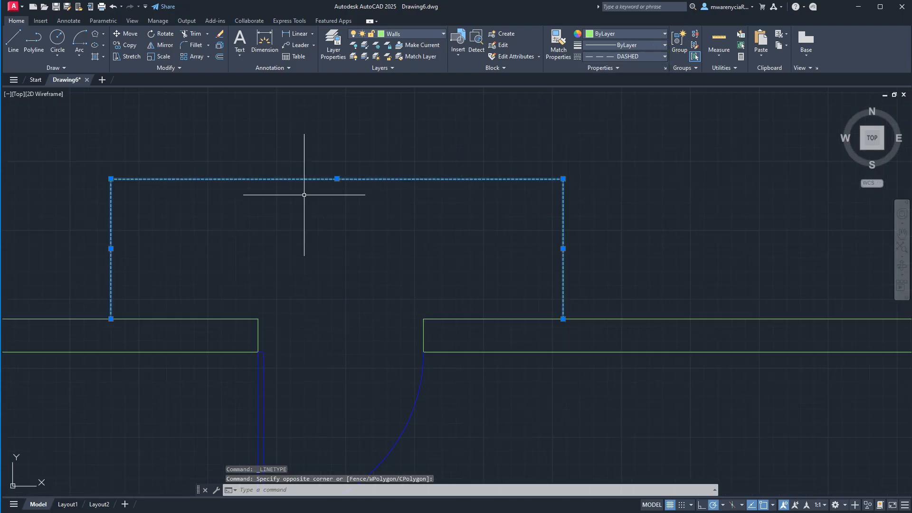
{"action": "key", "text": "Escape"}
{"action": "key", "text": "Escape"}
- Examine the dash pattern of the outline above the door up close
{"action": "scroll", "coordinate": [551, 261], "scroll_direction": "down", "scroll_amount": 4}
{"action": "left_click", "coordinate": [583, 265]}
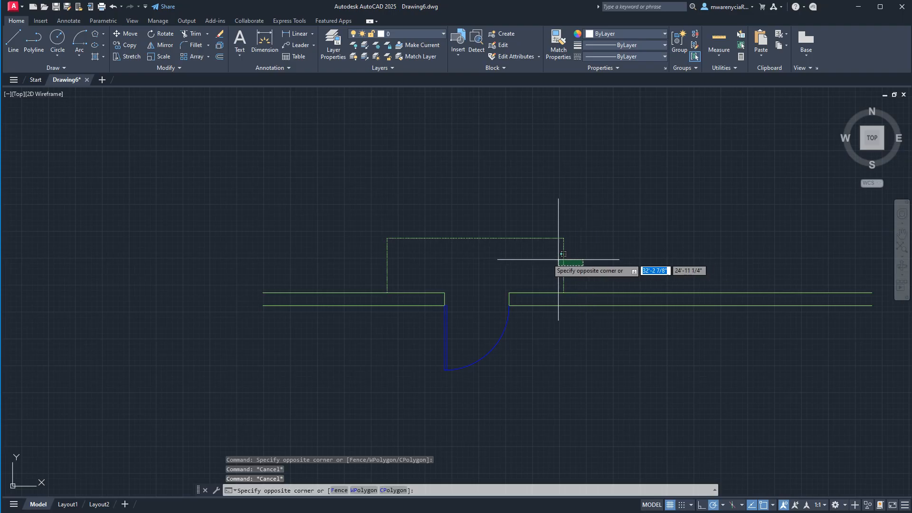
{"action": "left_click", "coordinate": [244, 199]}
{"action": "key", "text": "Escape"}
{"action": "scroll", "coordinate": [416, 241], "scroll_direction": "up", "scroll_amount": 4}
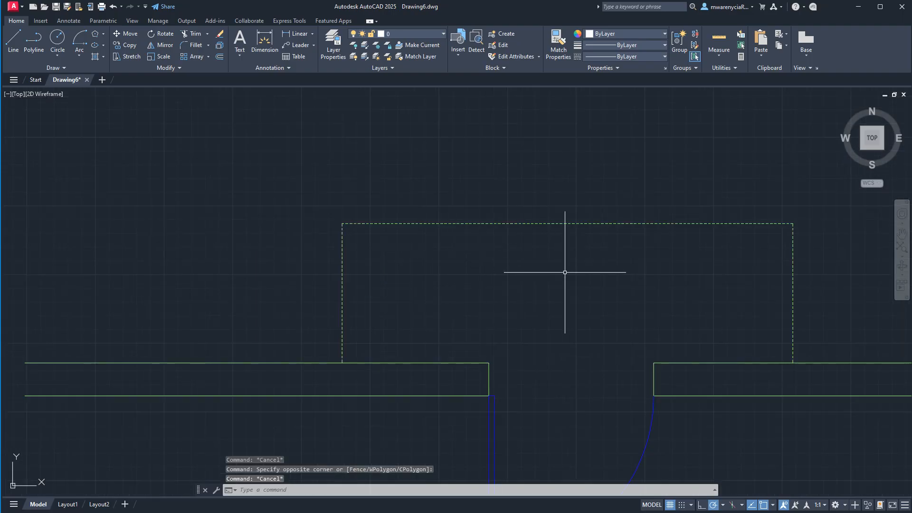
{"action": "left_click", "coordinate": [564, 272]}
{"action": "middle_click_drag", "start_coordinate": [539, 273], "coordinate": [304, 265]}
{"action": "left_click", "coordinate": [304, 265]}
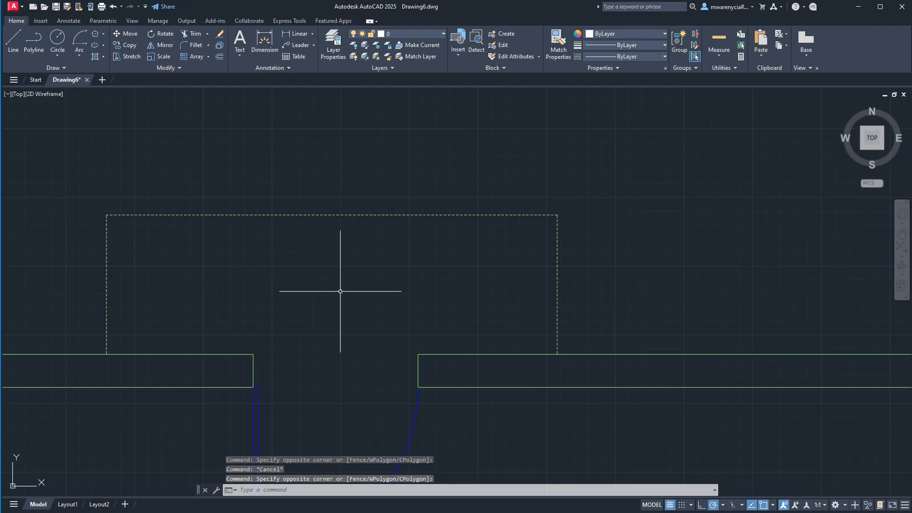
- Set the global linetype scale factor to 32 with LTSCALE
{"action": "type", "text": "linetype s"}
{"action": "type", "text": "cale"}
{"action": "key", "text": "Return"}
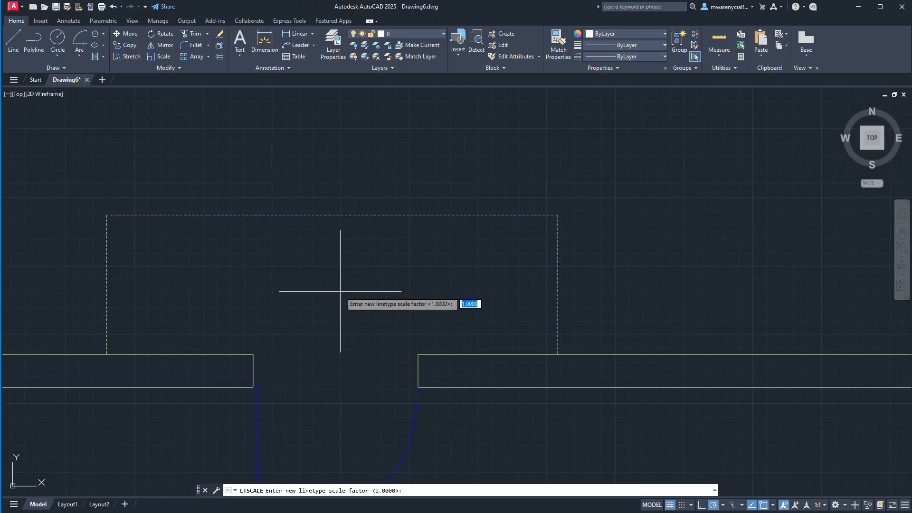
{"action": "type", "text": "32"}
{"action": "key", "text": "Return"}
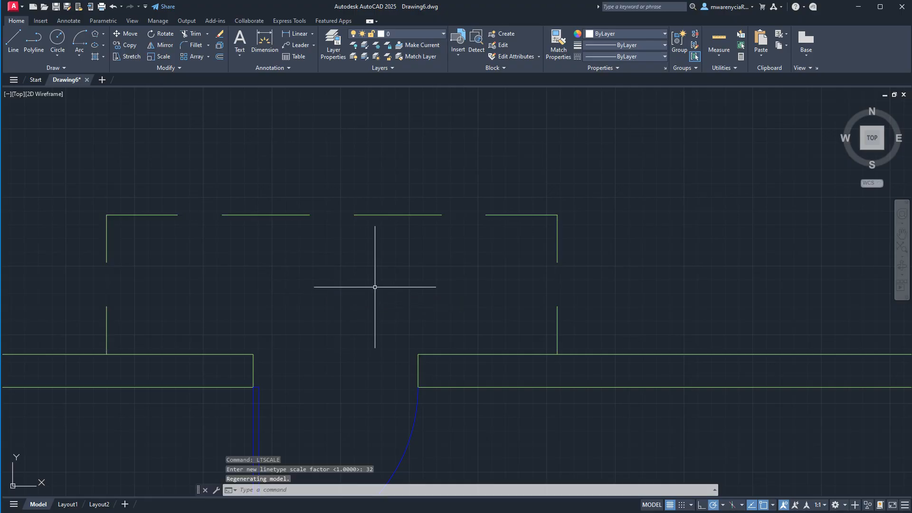
- Check the linetype assigned to the outline lines and the color assigned to the lower wall line beside the door
{"action": "scroll", "coordinate": [405, 288], "scroll_direction": "down", "scroll_amount": 4}
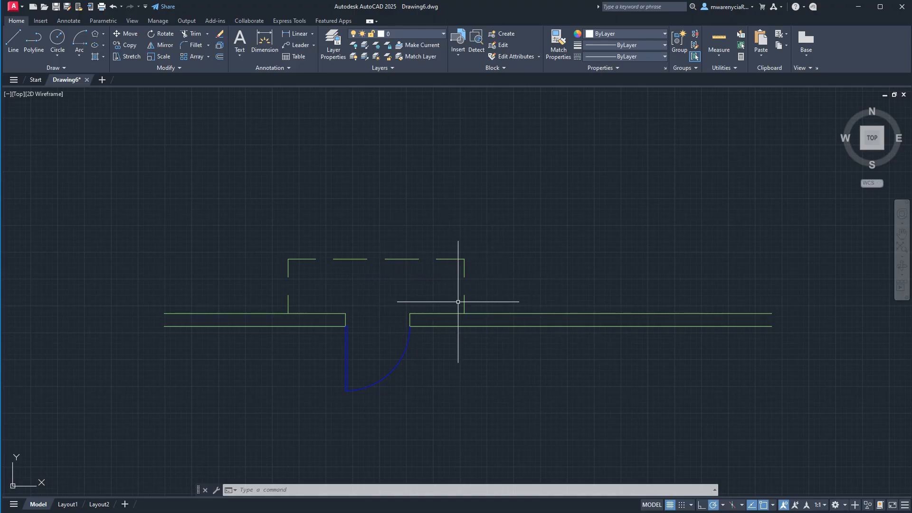
{"action": "left_click", "coordinate": [468, 289]}
{"action": "left_click", "coordinate": [430, 283]}
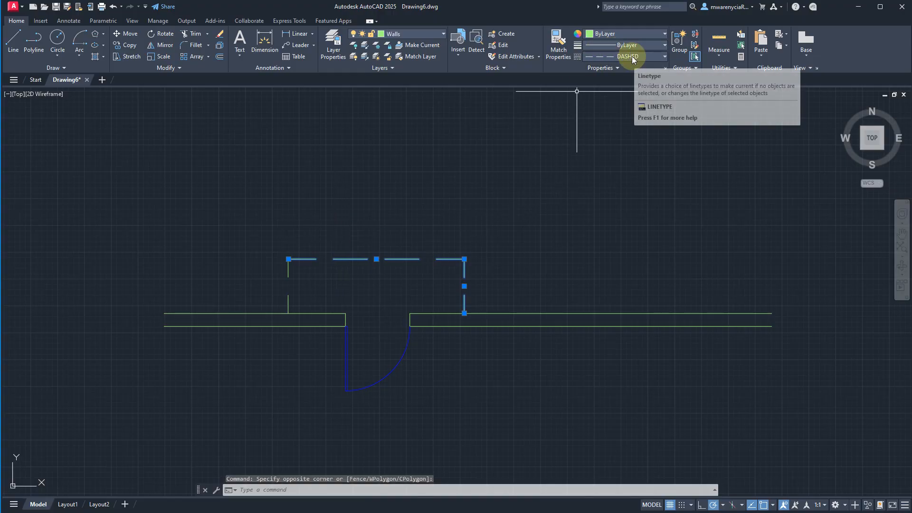
{"action": "key", "text": "Escape"}
{"action": "key", "text": "Escape"}
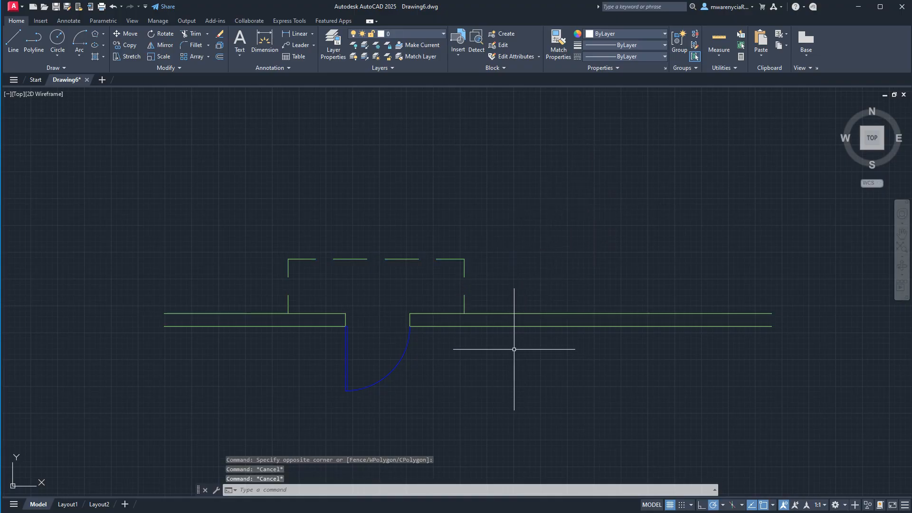
{"action": "left_click", "coordinate": [525, 326]}
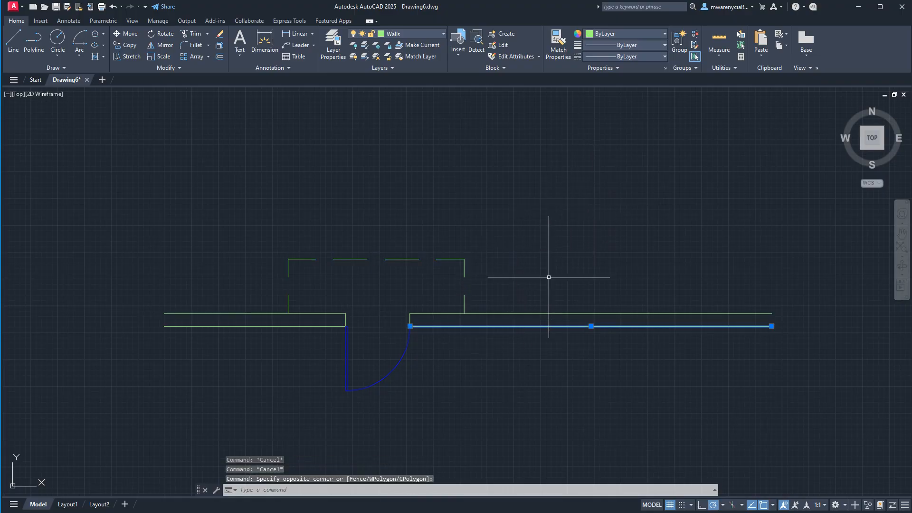
{"action": "left_click", "coordinate": [663, 34]}
{"action": "key", "text": "Escape"}
{"action": "key", "text": "Escape"}
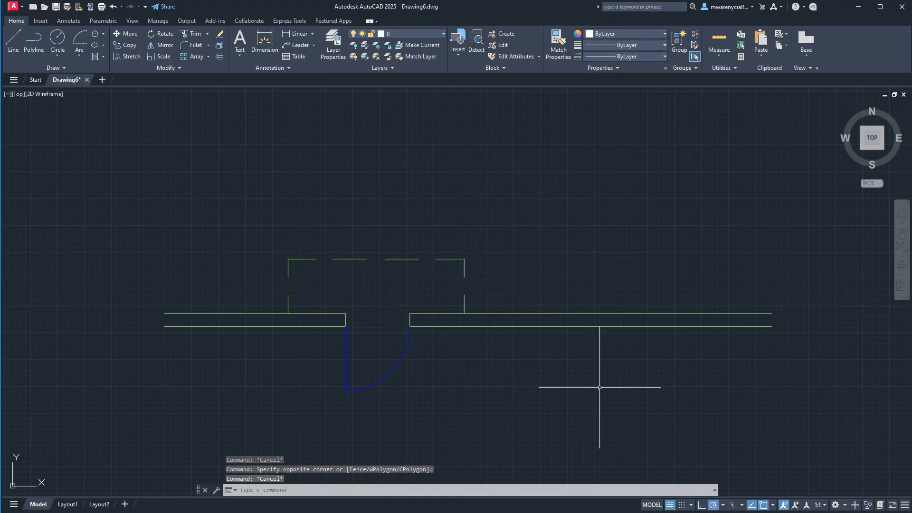
- Set the linetype of the Walls layer to DASHED in the layer properties
{"action": "left_click", "coordinate": [442, 33]}
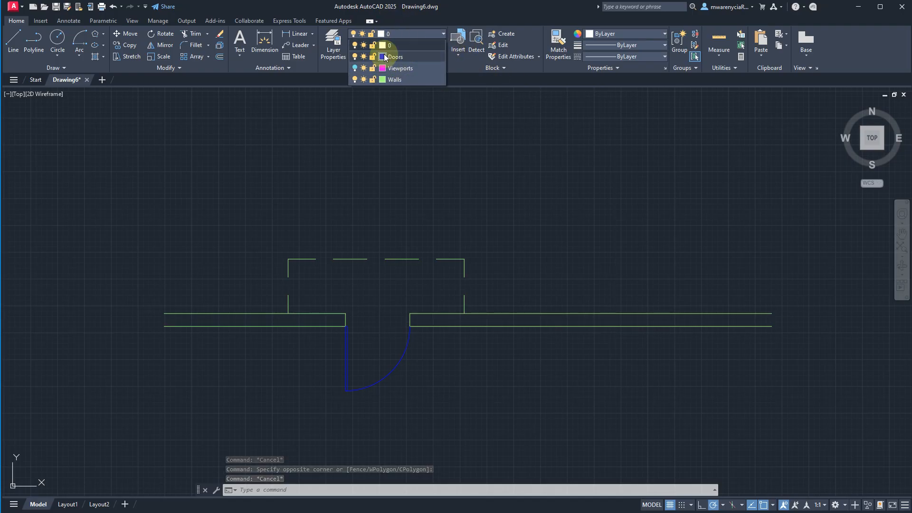
{"action": "left_click", "coordinate": [328, 45]}
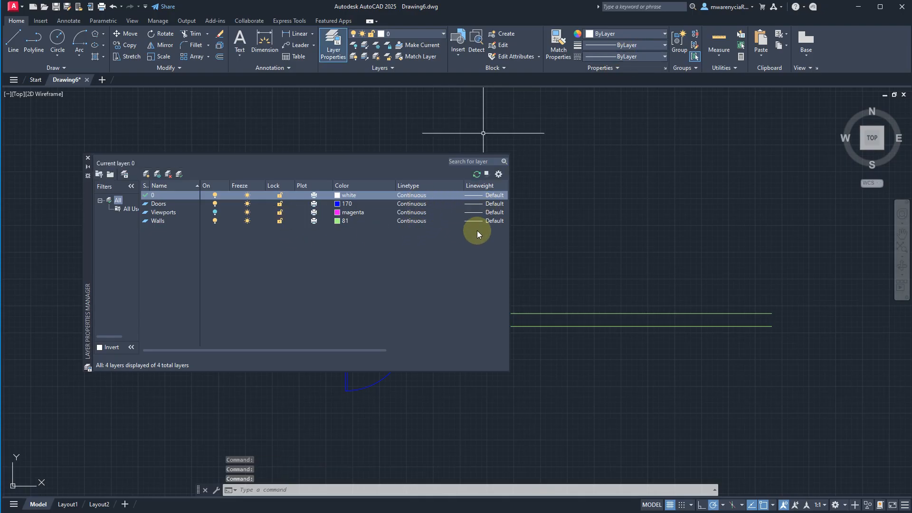
{"action": "left_click", "coordinate": [420, 220]}
{"action": "left_click", "coordinate": [23, 247]}
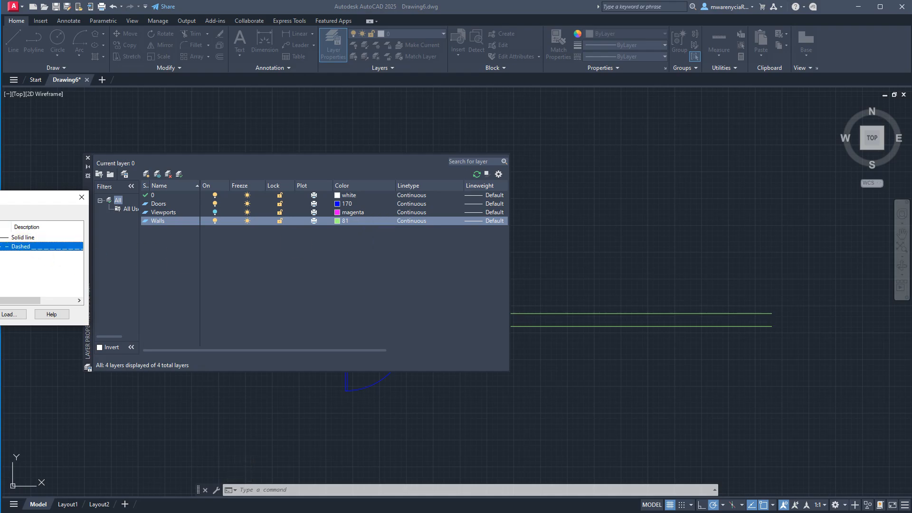
{"action": "key", "text": "Return"}
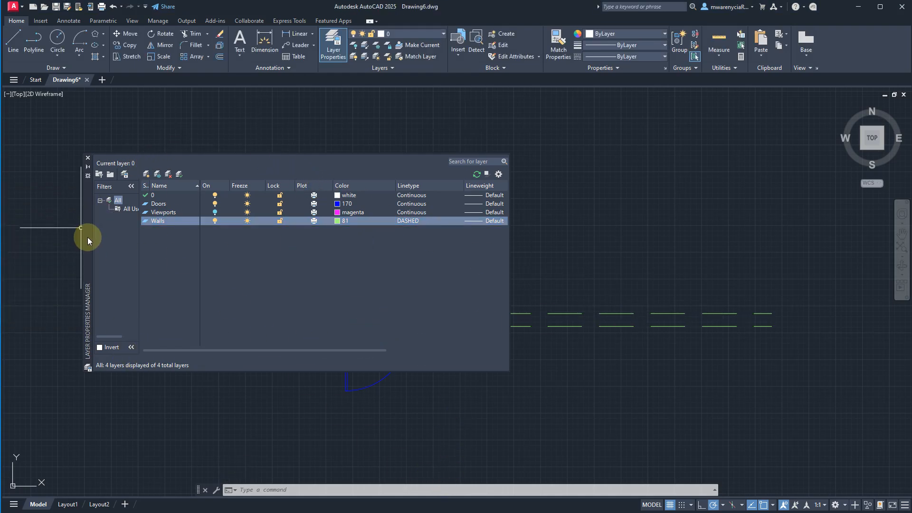
- Set the Walls layer's linetype back to Continuous and close the layer properties manager
{"action": "mouse_move", "coordinate": [87, 237]}
{"action": "left_mouse_down"}
{"action": "mouse_move", "coordinate": [610, 473]}
{"action": "mouse_move", "coordinate": [614, 358]}
{"action": "mouse_move", "coordinate": [599, 296]}
{"action": "mouse_move", "coordinate": [364, 235]}
{"action": "left_mouse_up"}
{"action": "left_click", "coordinate": [663, 219]}
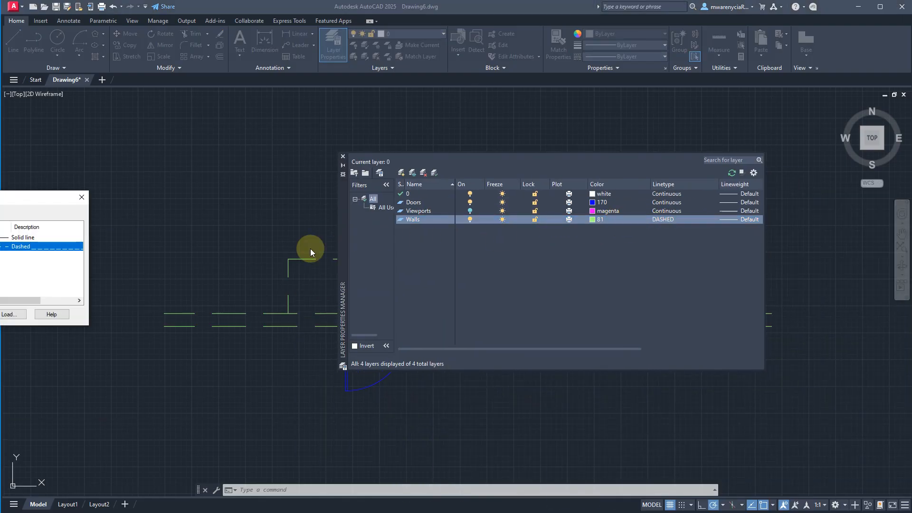
{"action": "left_click", "coordinate": [22, 237]}
{"action": "key", "text": "Return"}
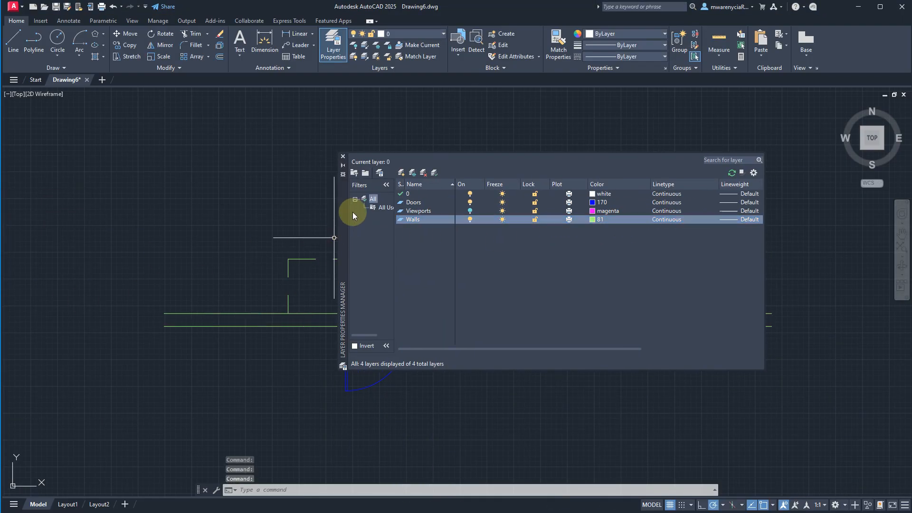
{"action": "double_click", "coordinate": [343, 158]}
- Check the layer and linetype of the outline's upper line and of all three outline lines above the door
{"action": "left_click", "coordinate": [344, 271]}
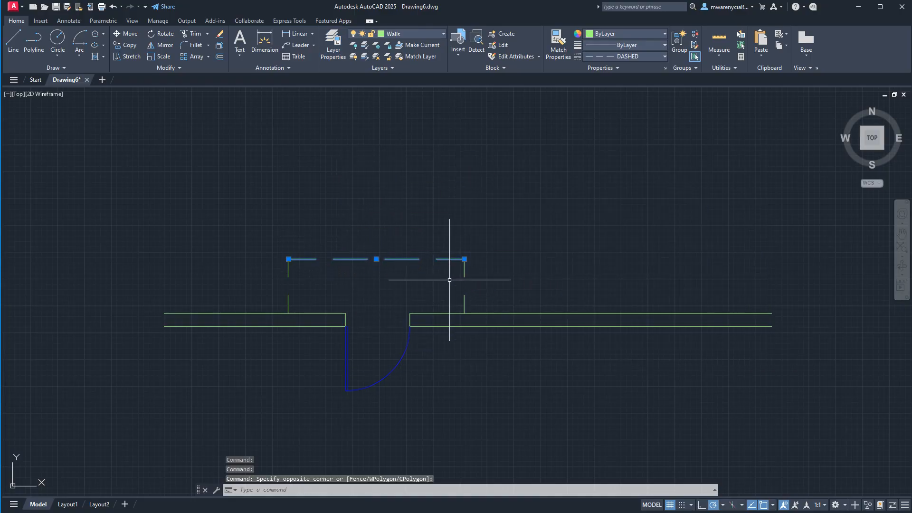
{"action": "key", "text": "Escape"}
{"action": "left_click", "coordinate": [510, 297]}
{"action": "left_click", "coordinate": [228, 195]}
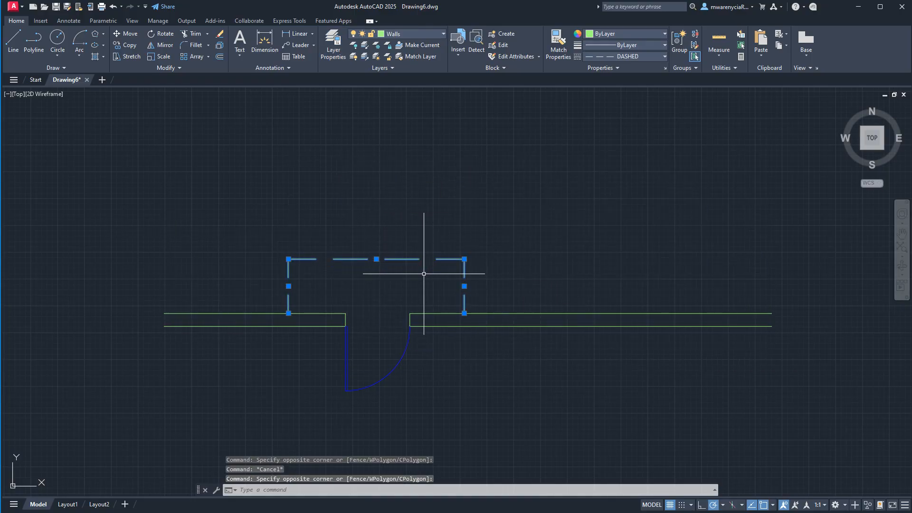
{"action": "key", "text": "Escape"}
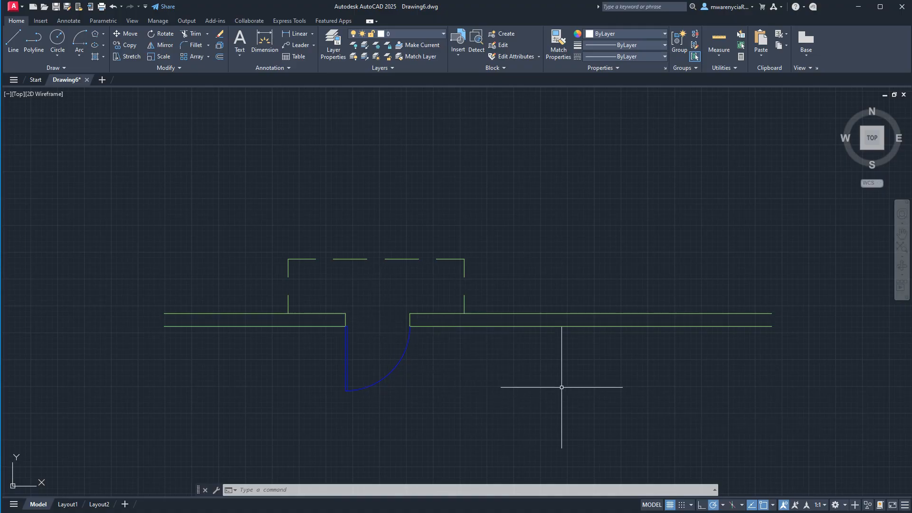
- Try overriding the color of the long wall lines and the outline above the door with 255,255,255, and undo the color change
{"action": "left_click", "coordinate": [580, 377]}
{"action": "left_click", "coordinate": [442, 255]}
{"action": "left_click", "coordinate": [319, 380]}
{"action": "left_click", "coordinate": [235, 205]}
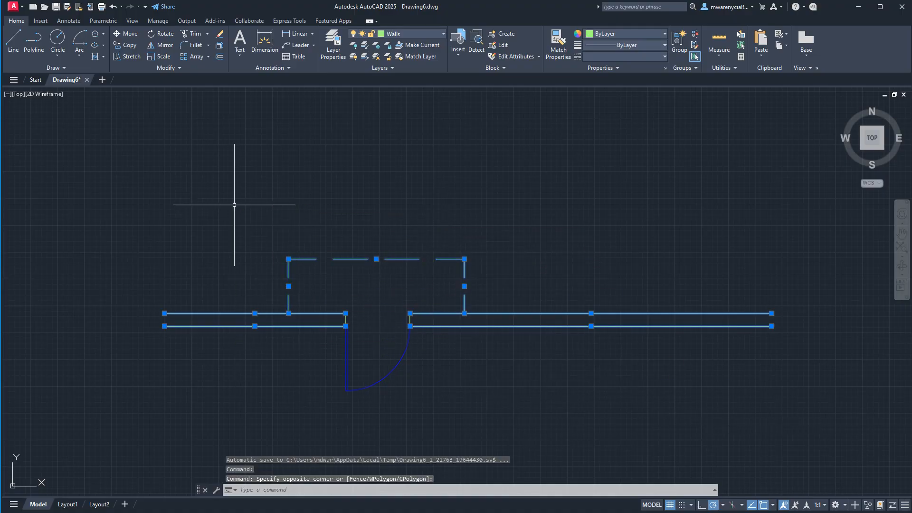
{"action": "left_click", "coordinate": [638, 34]}
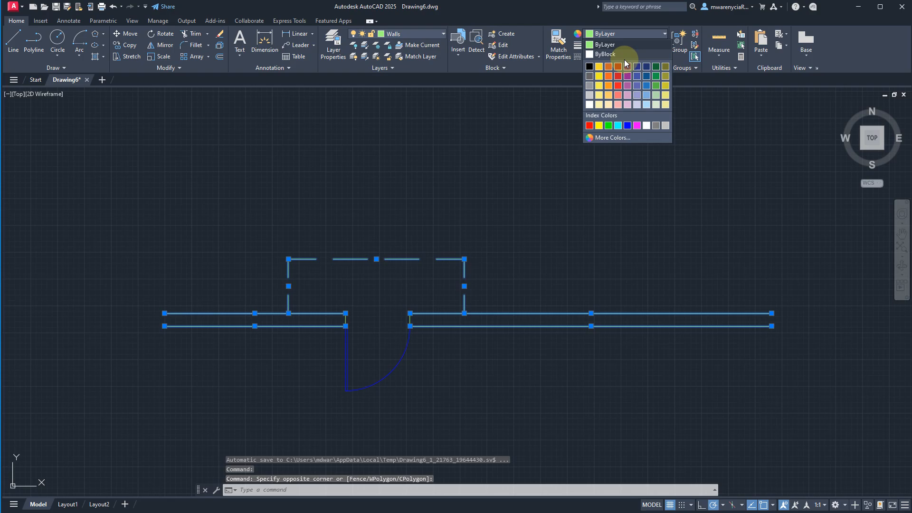
{"action": "left_click", "coordinate": [593, 103]}
{"action": "left_click", "coordinate": [478, 188]}
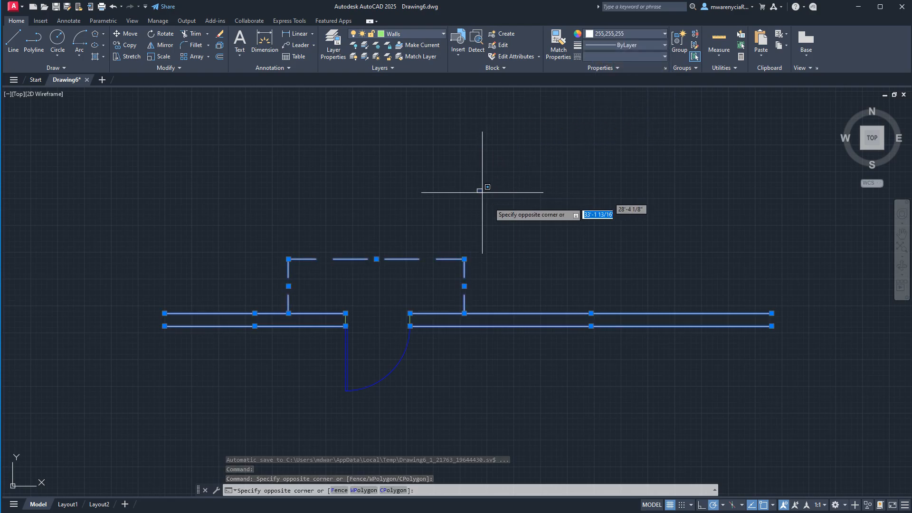
{"action": "left_click", "coordinate": [661, 255]}
{"action": "left_click", "coordinate": [580, 250]}
{"action": "key", "text": "Escape"}
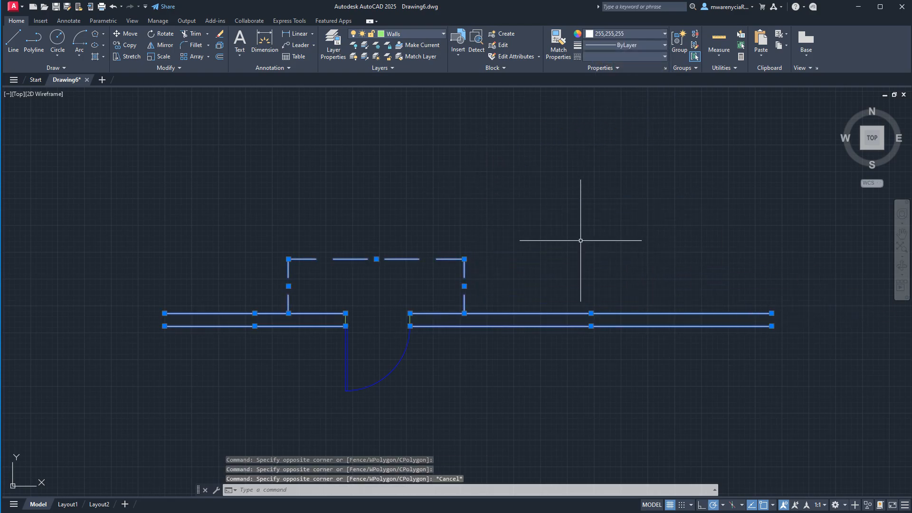
{"action": "key", "text": "Escape"}
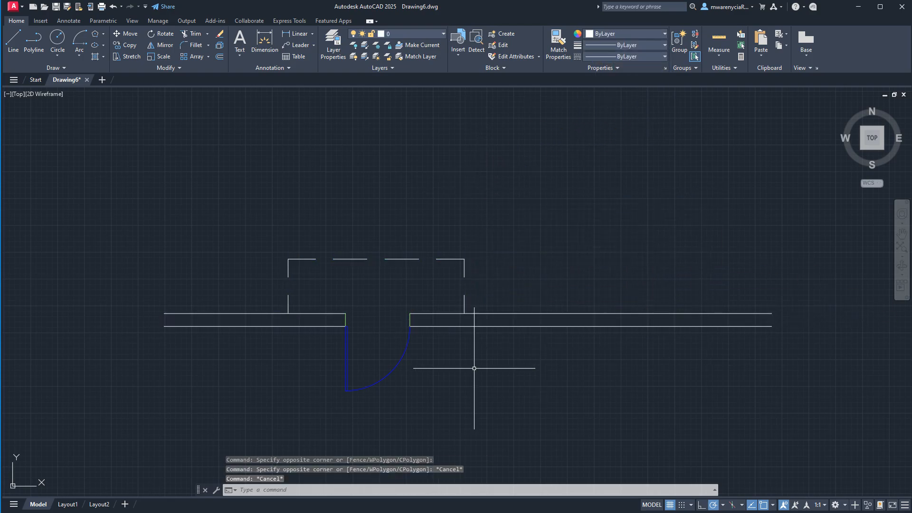
{"action": "key", "text": "ctrl+z"}
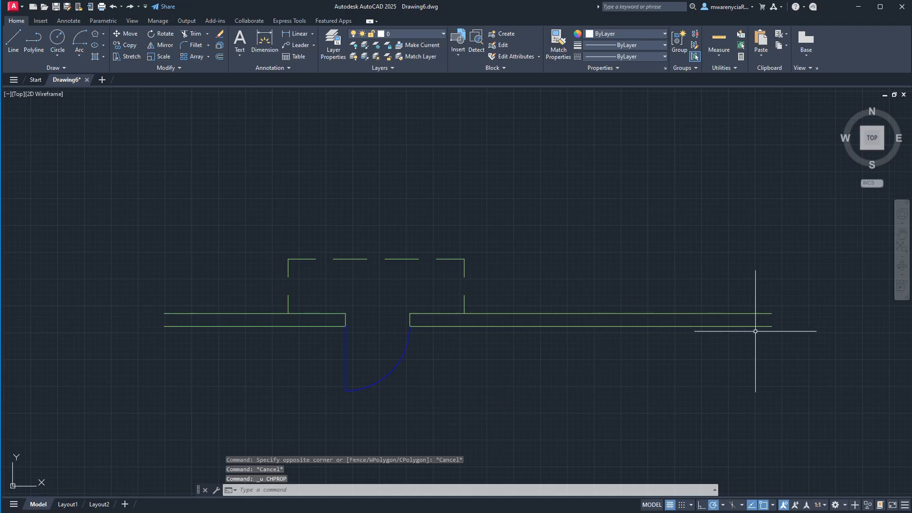